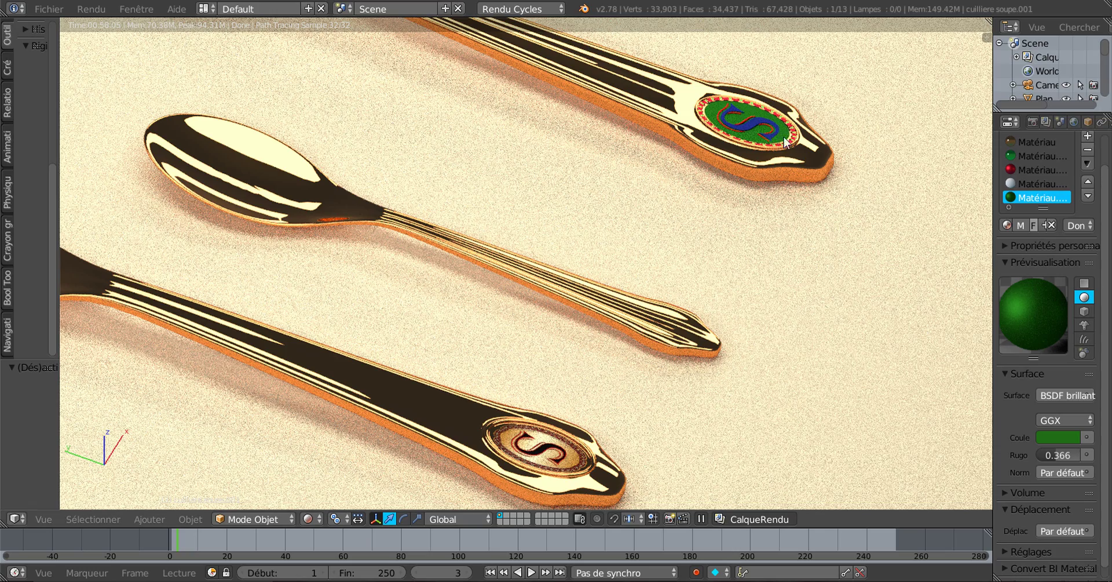
Inspect the rendered fork, teaspoon and soup spoon from several angles
{"action": "middle_click_drag", "start_coordinate": [804, 137], "coordinate": [649, 157]}
{"action": "scroll", "coordinate": [591, 206], "scroll_direction": "up", "scroll_amount": 3}
{"action": "scroll", "coordinate": [649, 157], "scroll_direction": "down", "scroll_amount": 5}
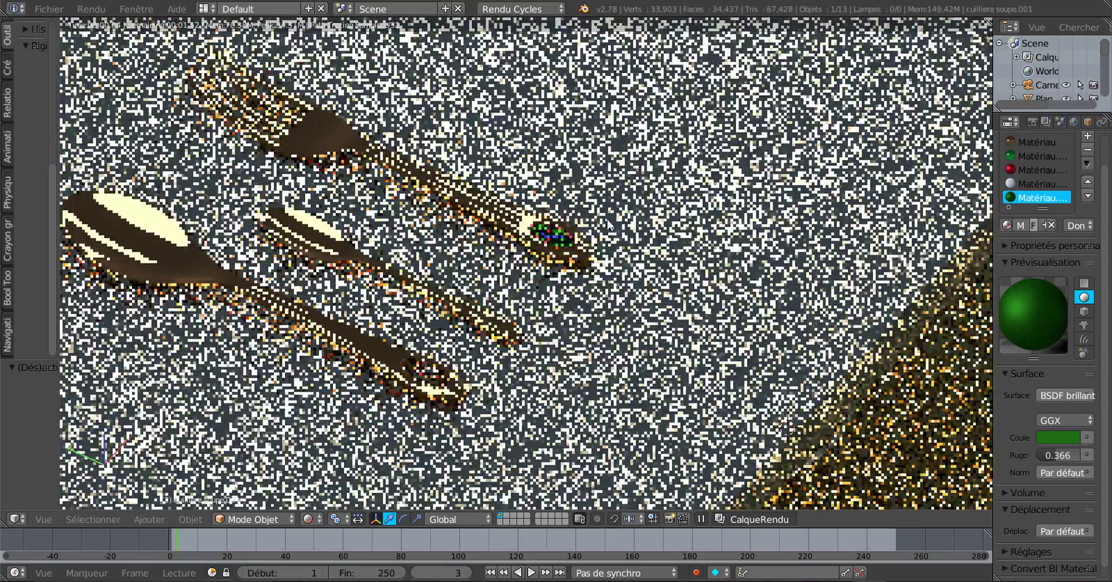
{"action": "middle_click_drag", "start_coordinate": [607, 219], "coordinate": [634, 223]}
{"action": "key", "text": "Tab"}
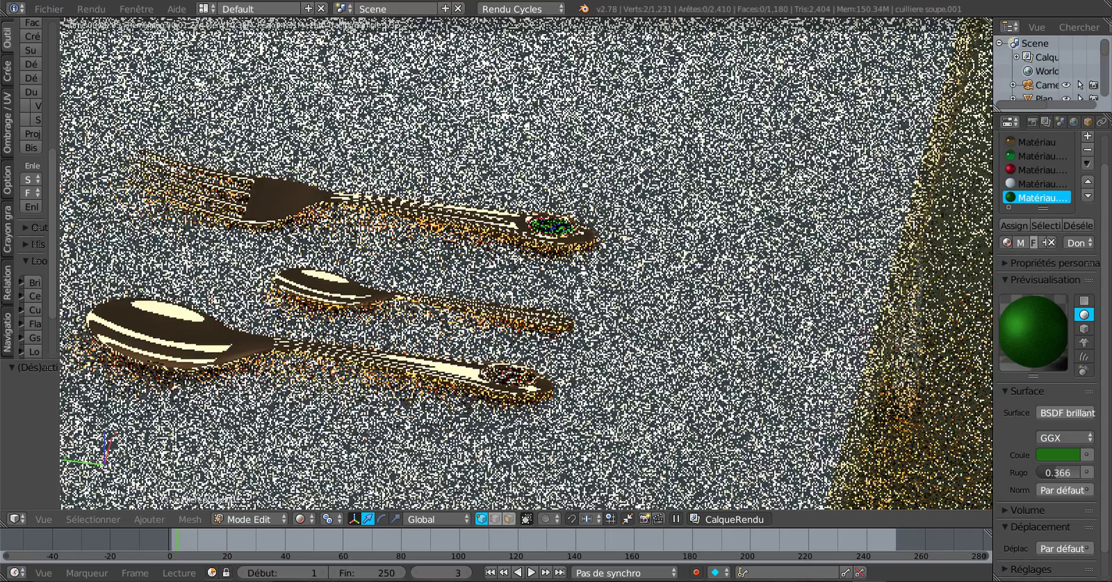
{"action": "middle_click_drag", "start_coordinate": [515, 290], "coordinate": [551, 277]}
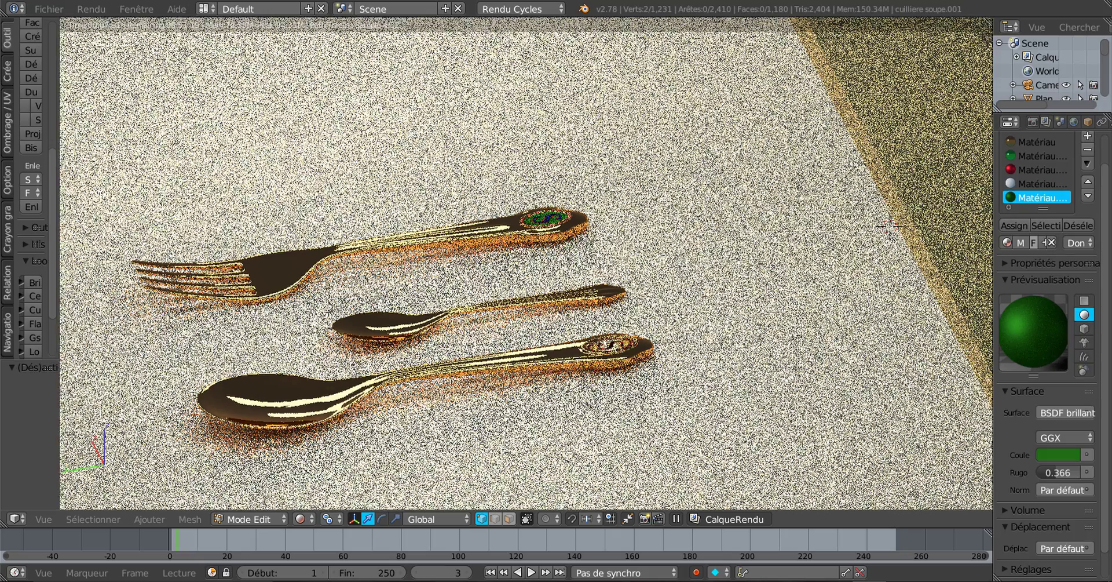
{"action": "scroll", "coordinate": [539, 263], "scroll_direction": "up", "scroll_amount": 2}
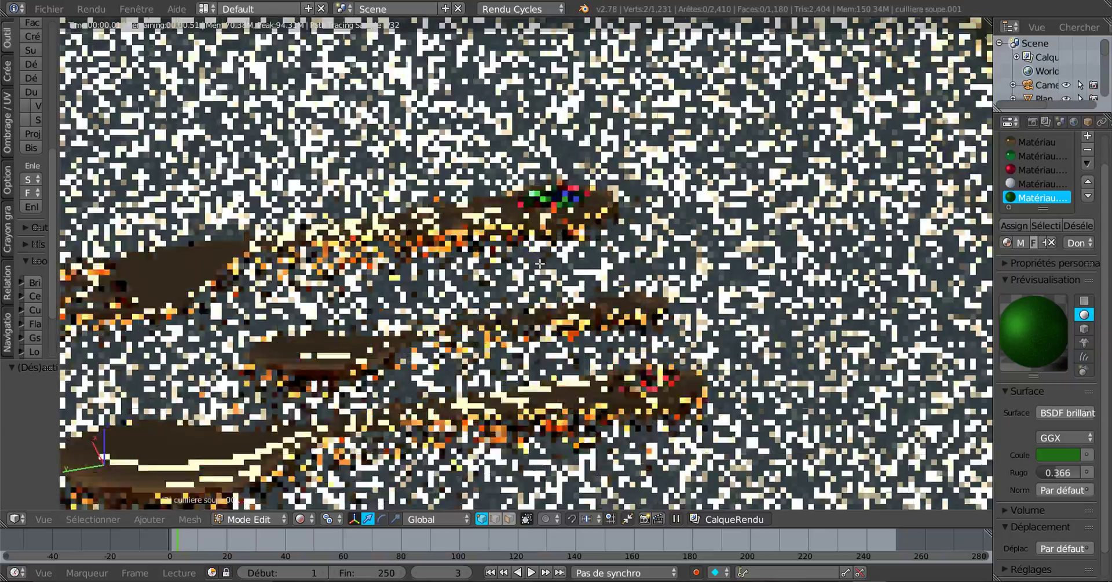
Examine the coloured S medallion on the fork's handle up close, and compare it with the whole cutlery set
{"action": "scroll", "coordinate": [539, 264], "scroll_direction": "up", "scroll_amount": 3}
{"action": "key", "text": "Tab"}
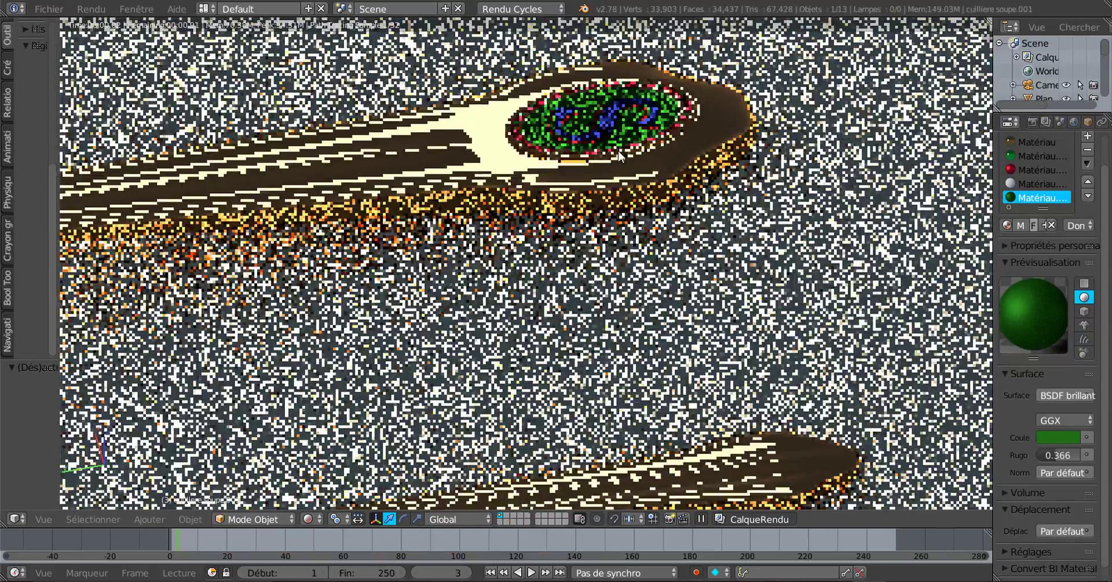
{"action": "middle_click_drag", "start_coordinate": [619, 151], "coordinate": [610, 273], "text": "shift"}
{"action": "scroll", "coordinate": [610, 273], "scroll_direction": "up", "scroll_amount": 3}
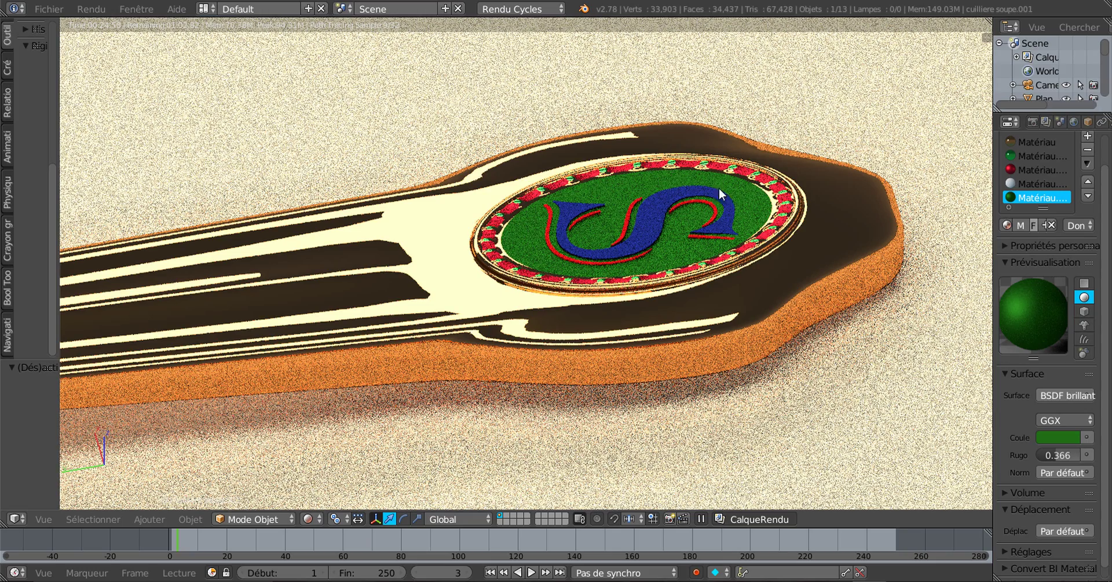
{"action": "scroll", "coordinate": [690, 256], "scroll_direction": "down", "scroll_amount": 3}
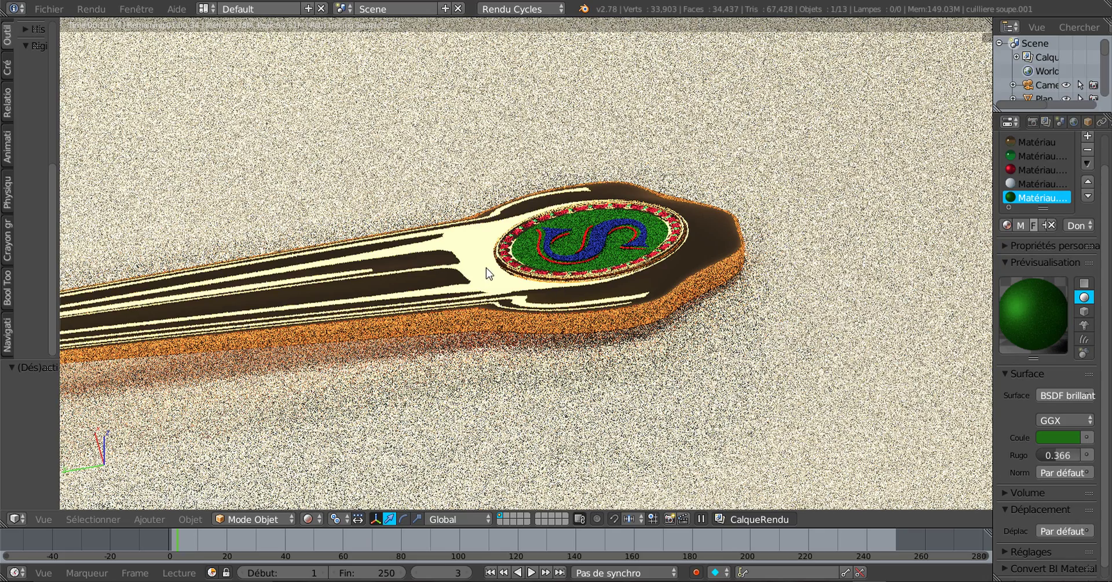
{"action": "scroll", "coordinate": [487, 272], "scroll_direction": "down", "scroll_amount": 6}
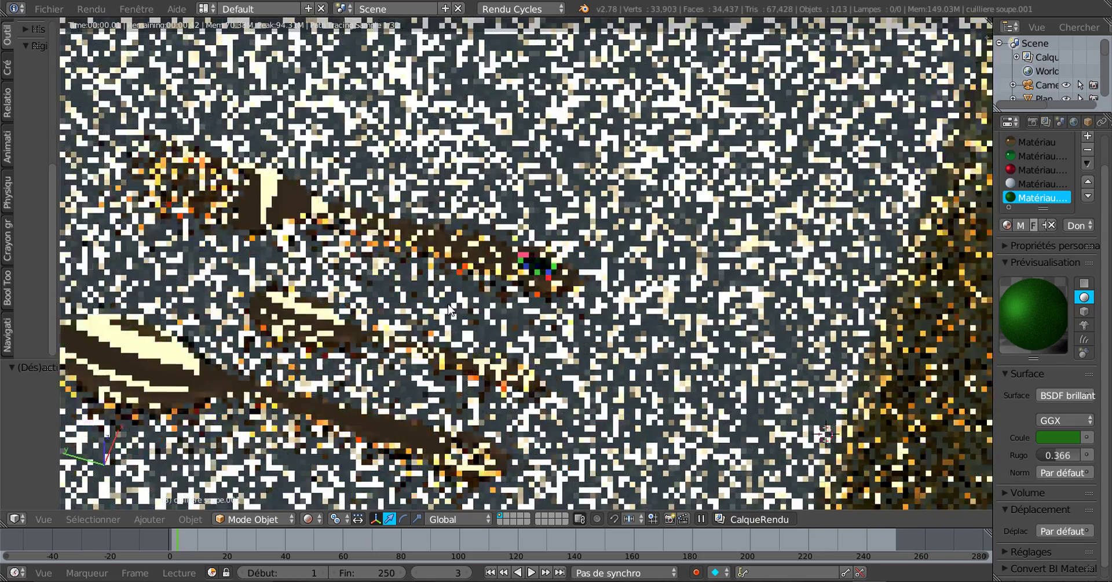
{"action": "scroll", "coordinate": [493, 313], "scroll_direction": "up", "scroll_amount": 4}
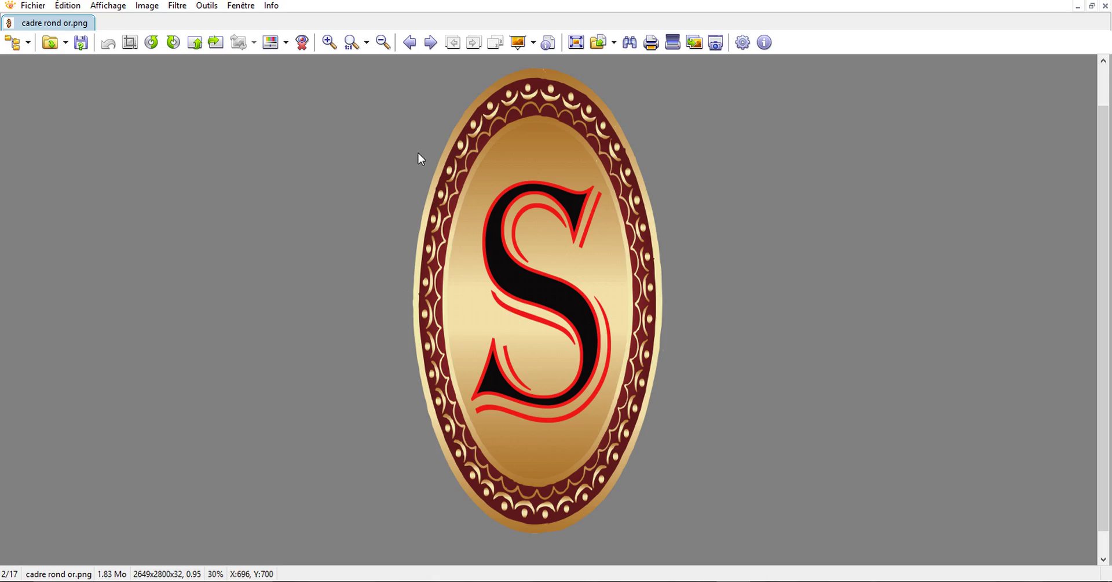
View the S medallion image cadre rond or.png in full screen and close that view
{"action": "double_click", "coordinate": [721, 169]}
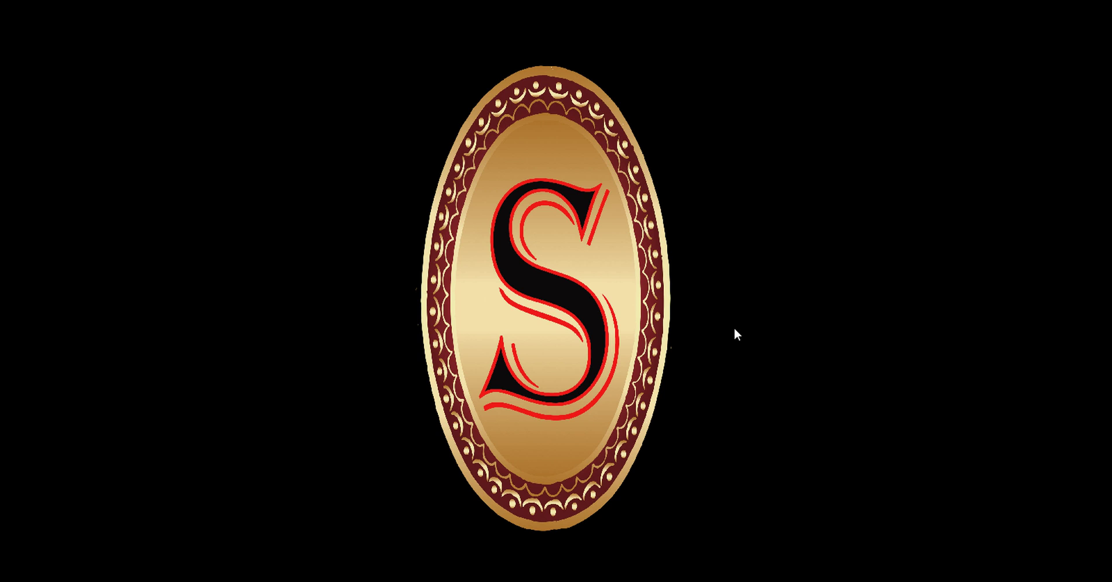
{"action": "key", "text": "Escape"}
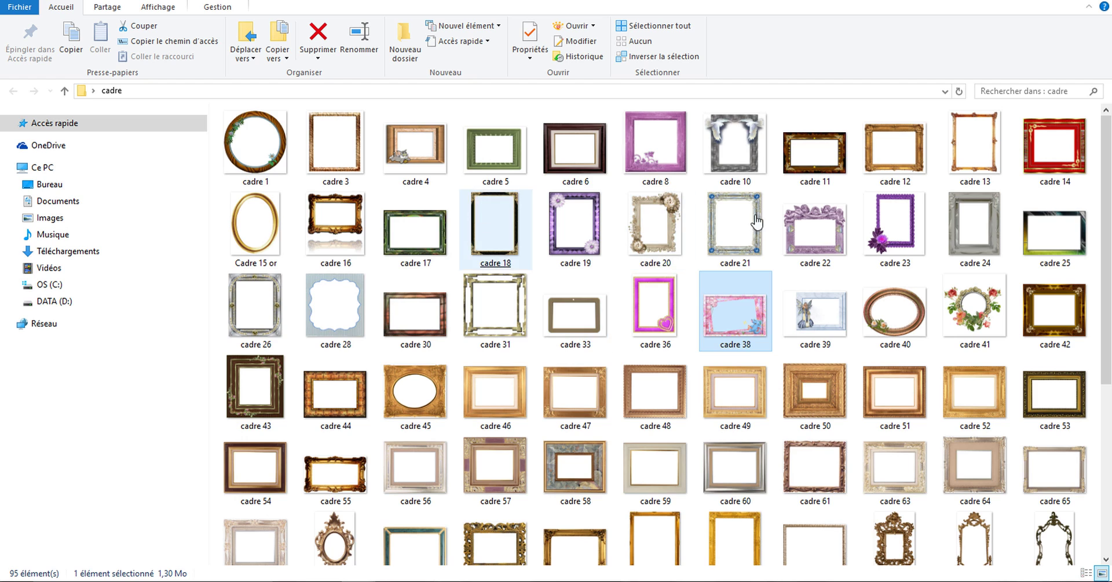
Browse the frame images in the cadre folder and select the oval frame cadre rond or
{"action": "scroll", "coordinate": [777, 261], "scroll_direction": "down", "scroll_amount": 5}
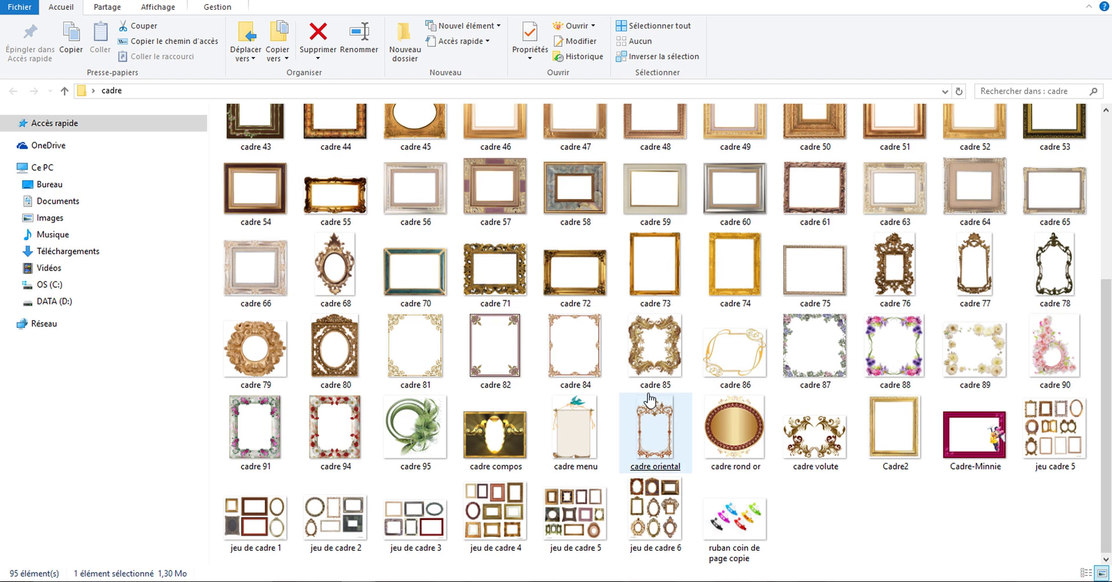
{"action": "scroll", "coordinate": [620, 256], "scroll_direction": "up", "scroll_amount": 4}
{"action": "left_click", "coordinate": [622, 255]}
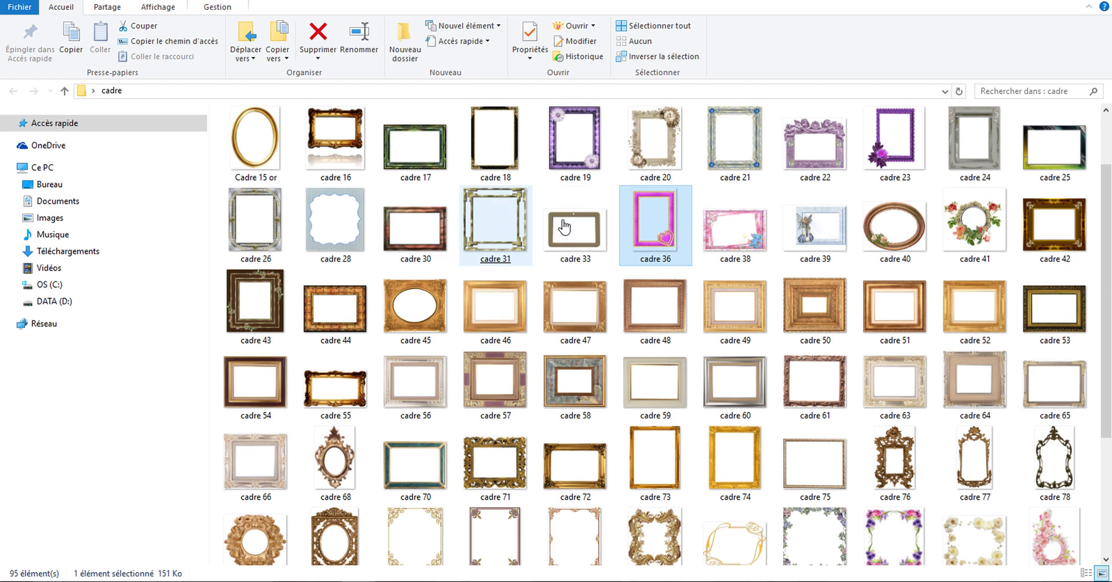
{"action": "scroll", "coordinate": [464, 345], "scroll_direction": "down", "scroll_amount": 3}
{"action": "left_click", "coordinate": [466, 348]}
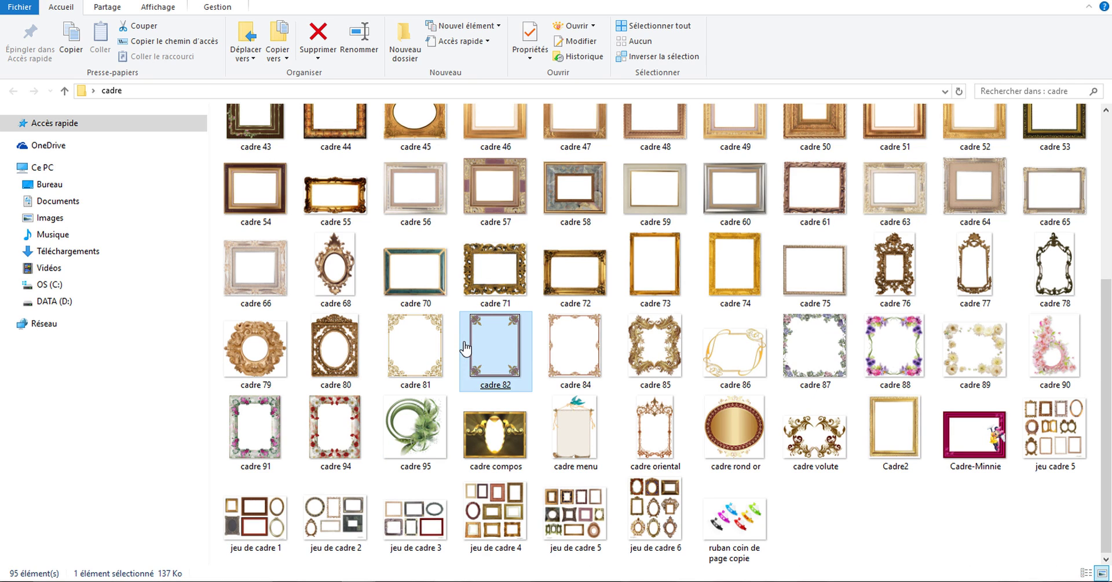
{"action": "left_click", "coordinate": [741, 433]}
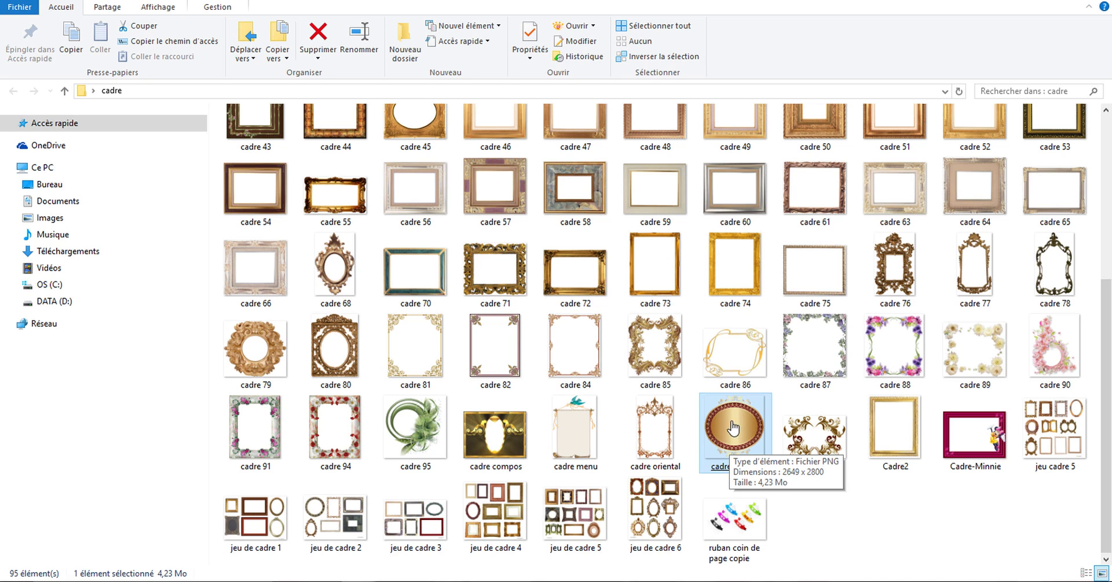
{"action": "left_click", "coordinate": [818, 276]}
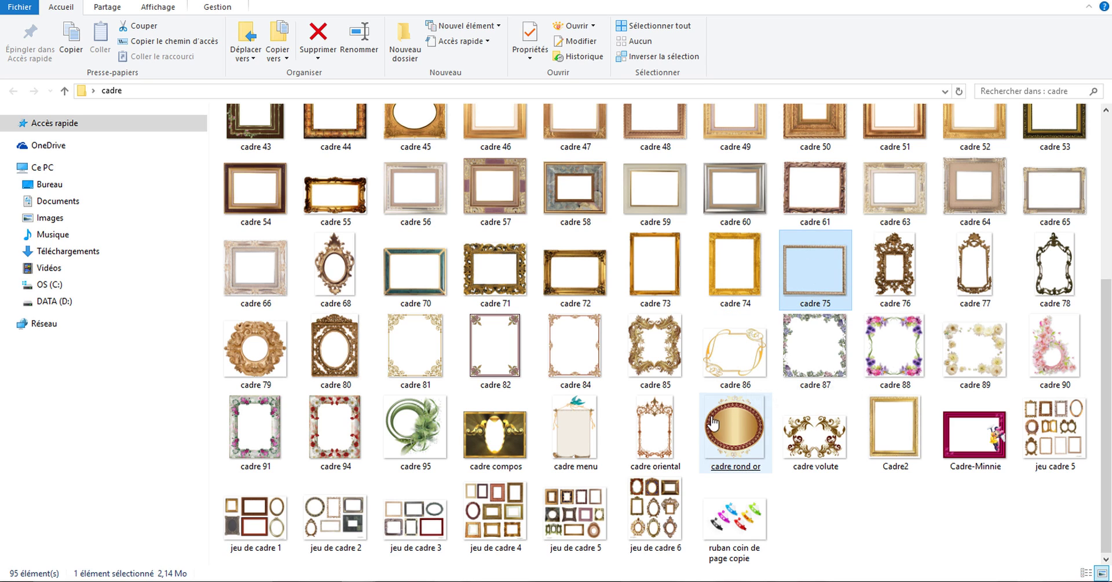
{"action": "left_click", "coordinate": [736, 430]}
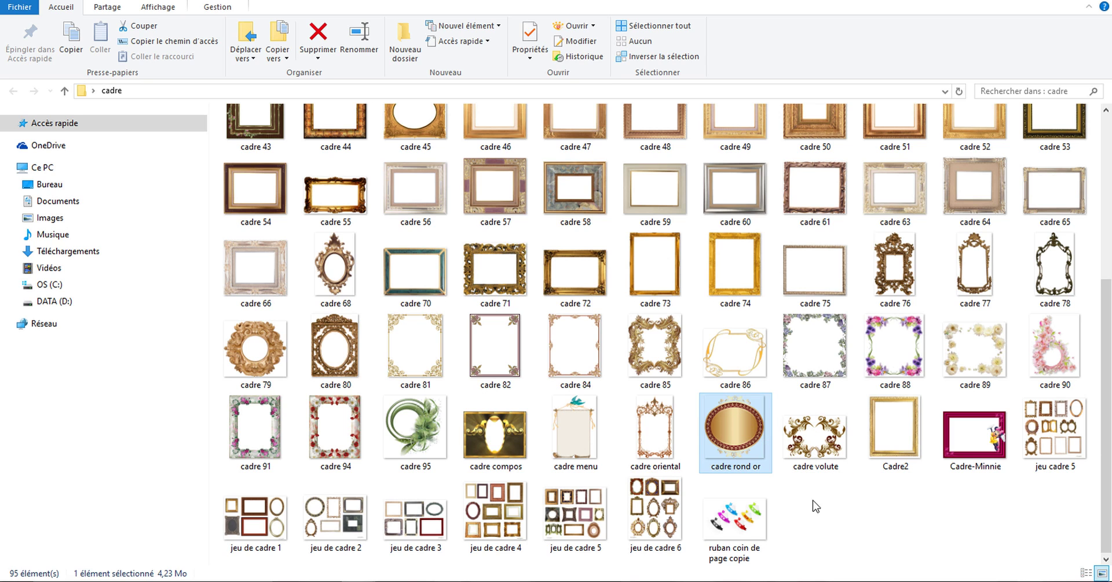
Preview the cadre rond or image in the image viewer and return to the cadre folder
{"action": "double_click", "coordinate": [734, 432]}
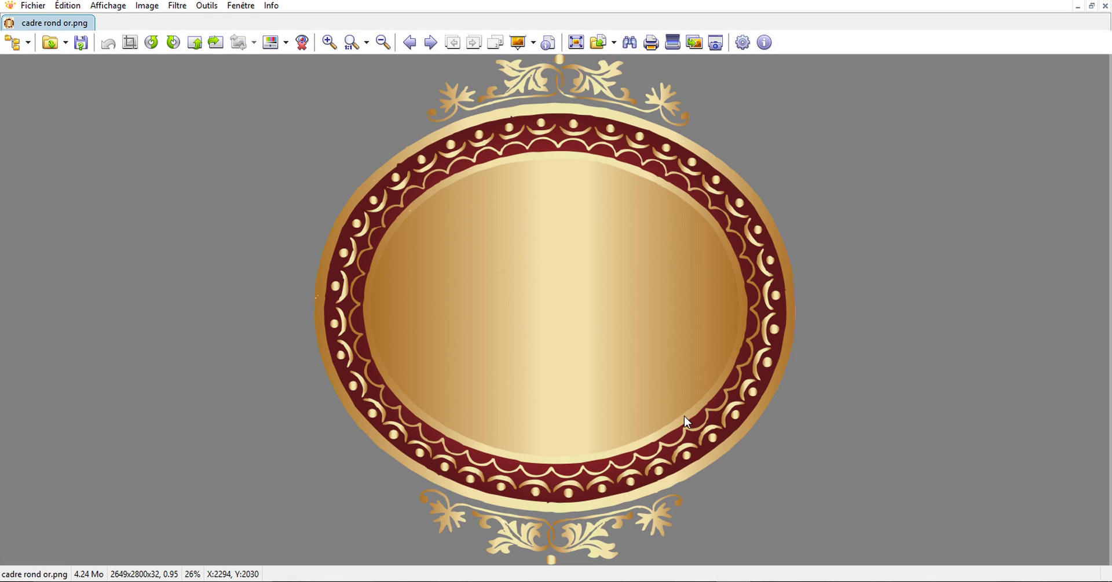
{"action": "scroll", "coordinate": [555, 266], "scroll_direction": "down", "scroll_amount": 2}
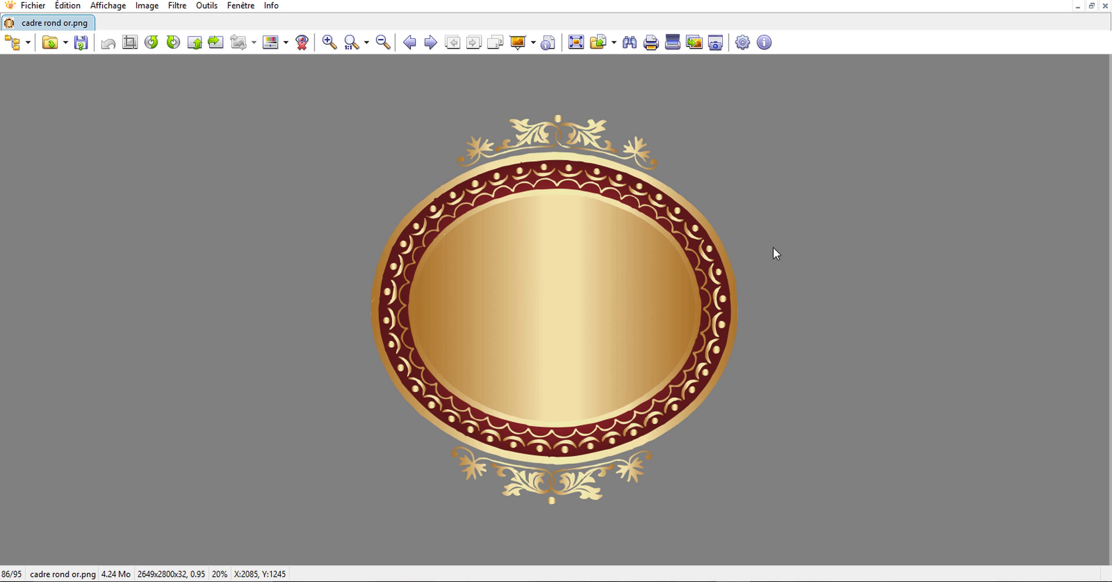
{"action": "left_click", "coordinate": [1035, 2]}
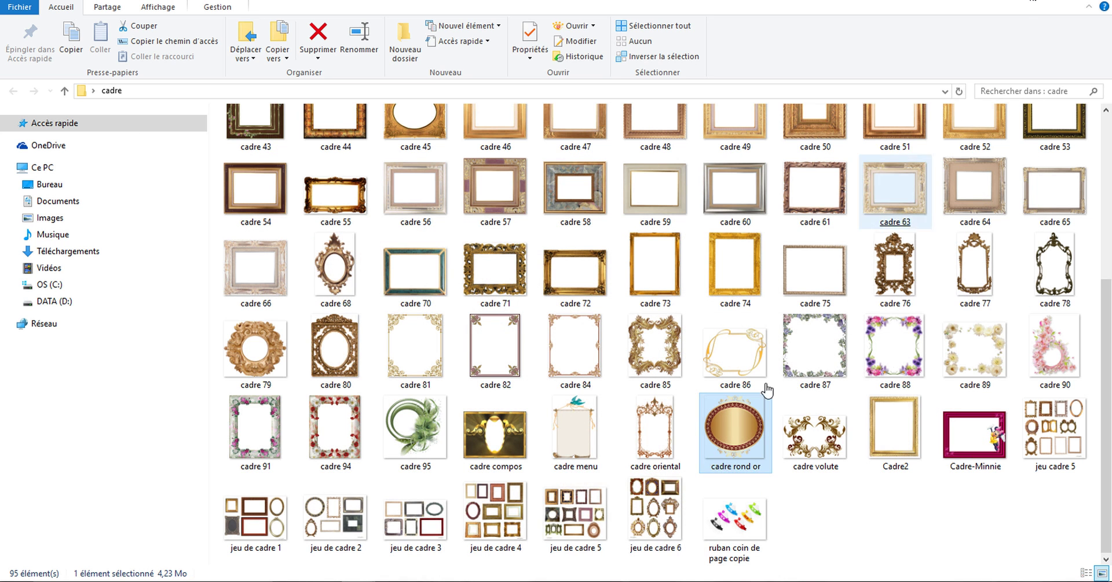
Open the cadre rond or image in Adobe Photoshop Elements 4.0
{"action": "right_click", "coordinate": [748, 428]}
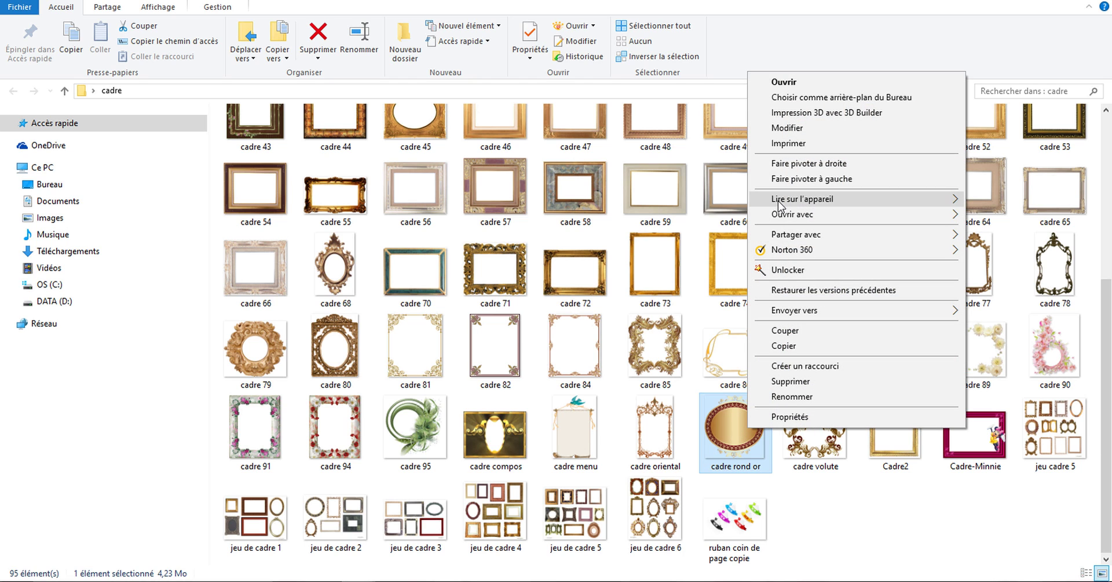
{"action": "mouse_move", "coordinate": [791, 214]}
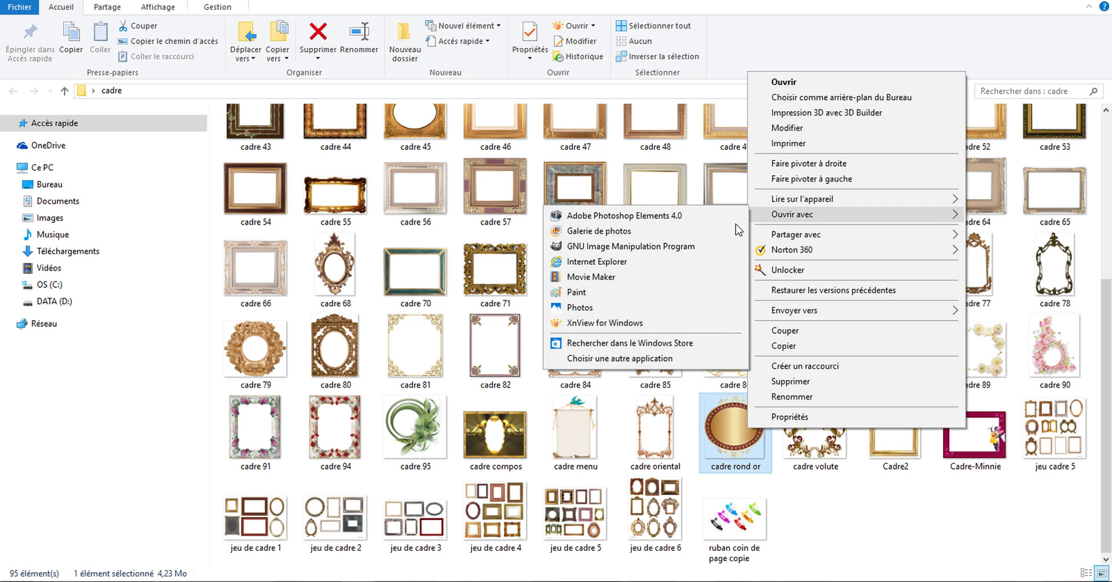
{"action": "left_click", "coordinate": [656, 215]}
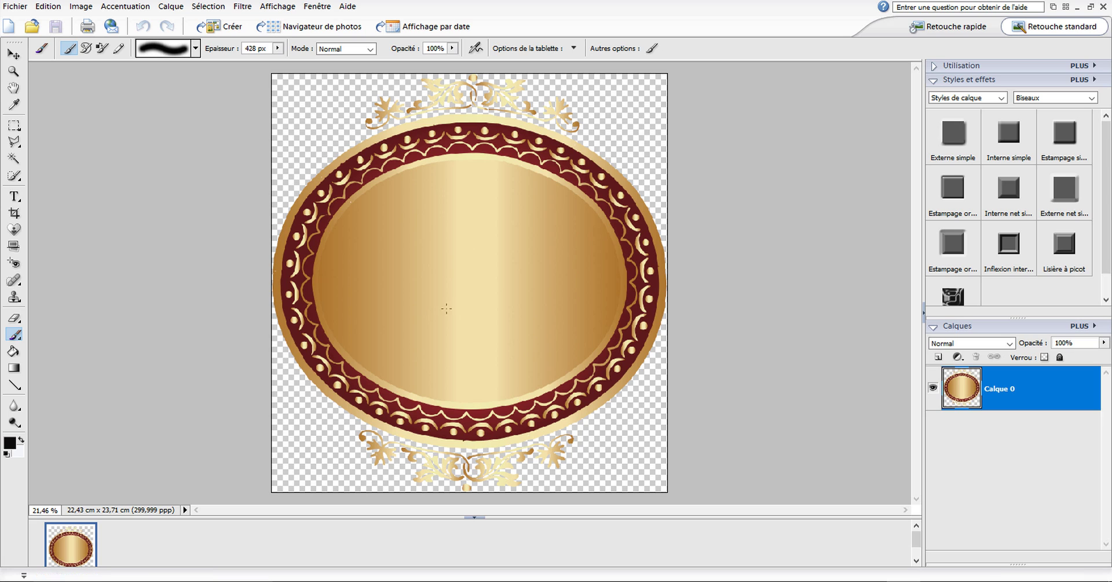
Try narrowing the oval frame to 48.8% width and centring it on the canvas, and undo the transformation
{"action": "left_click", "coordinate": [14, 54]}
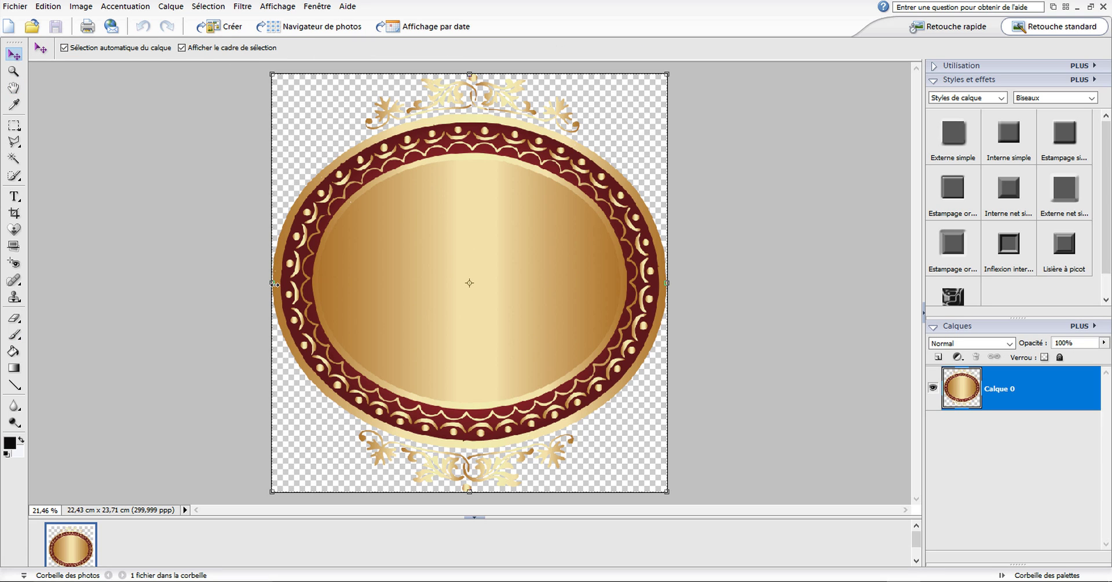
{"action": "left_click_drag", "start_coordinate": [275, 284], "coordinate": [433, 282]}
{"action": "scroll", "coordinate": [591, 310], "scroll_direction": "down", "scroll_amount": 1}
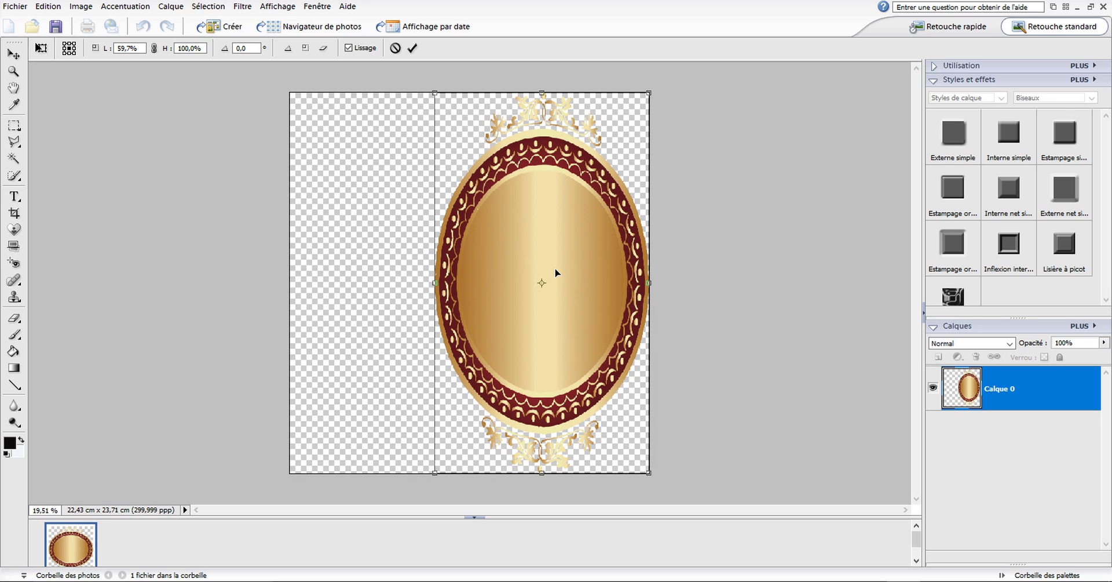
{"action": "left_click_drag", "start_coordinate": [433, 284], "coordinate": [471, 281]}
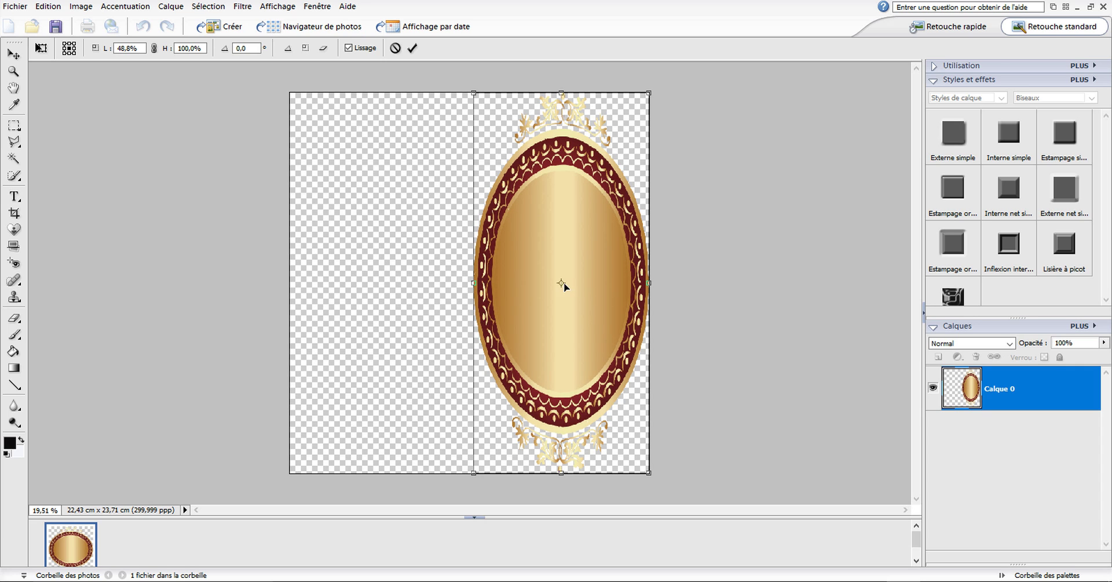
{"action": "left_click_drag", "start_coordinate": [563, 284], "coordinate": [466, 293]}
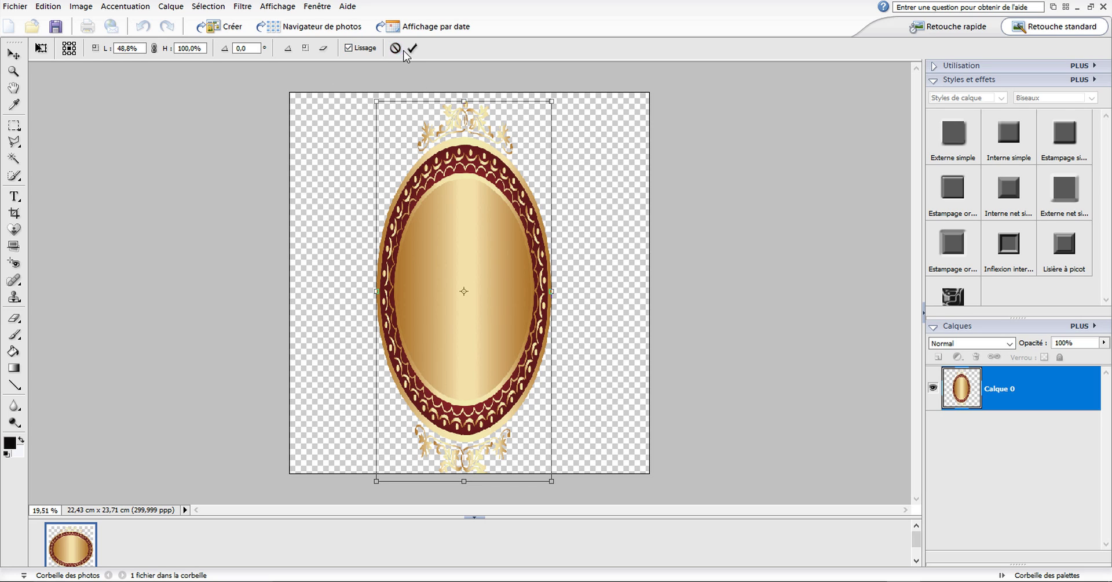
{"action": "double_click", "coordinate": [468, 292]}
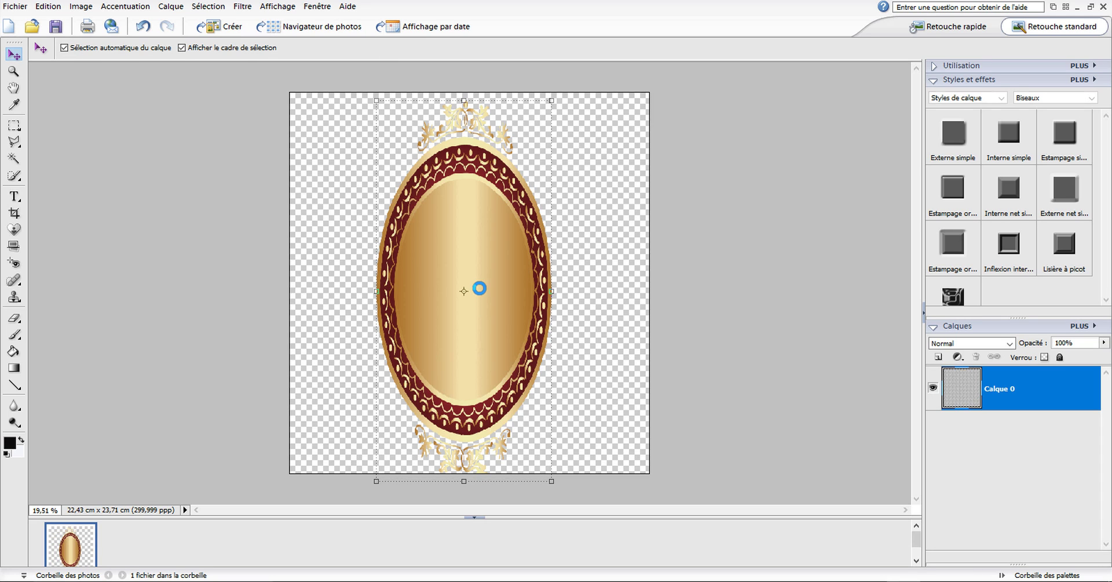
{"action": "left_click", "coordinate": [143, 27]}
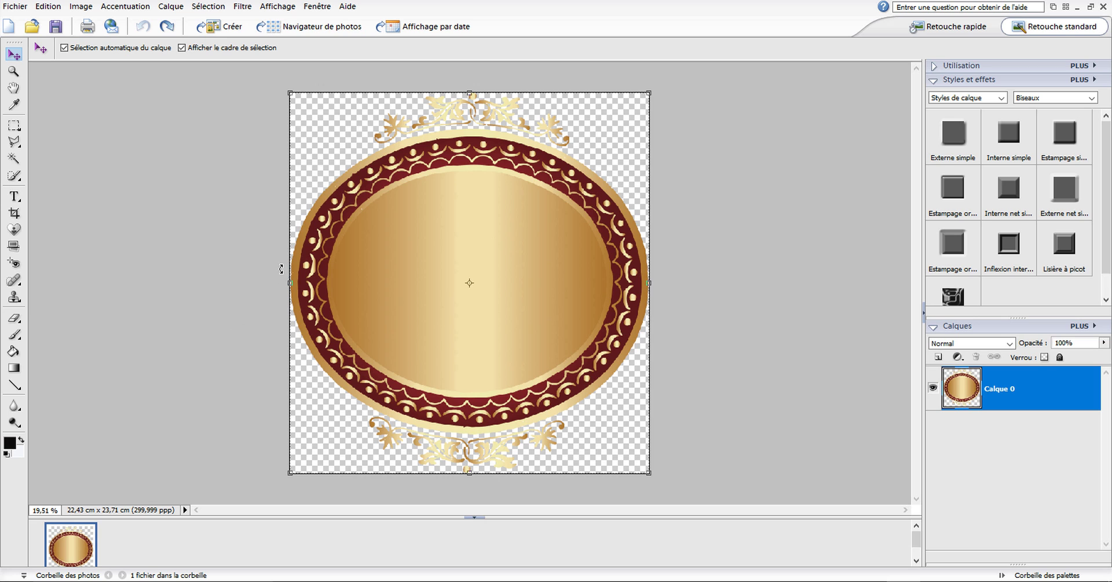
Transform the oval frame to 38.4% width and 67.3% height, and place it near the middle of the canvas
{"action": "left_click_drag", "start_coordinate": [289, 281], "coordinate": [480, 282]}
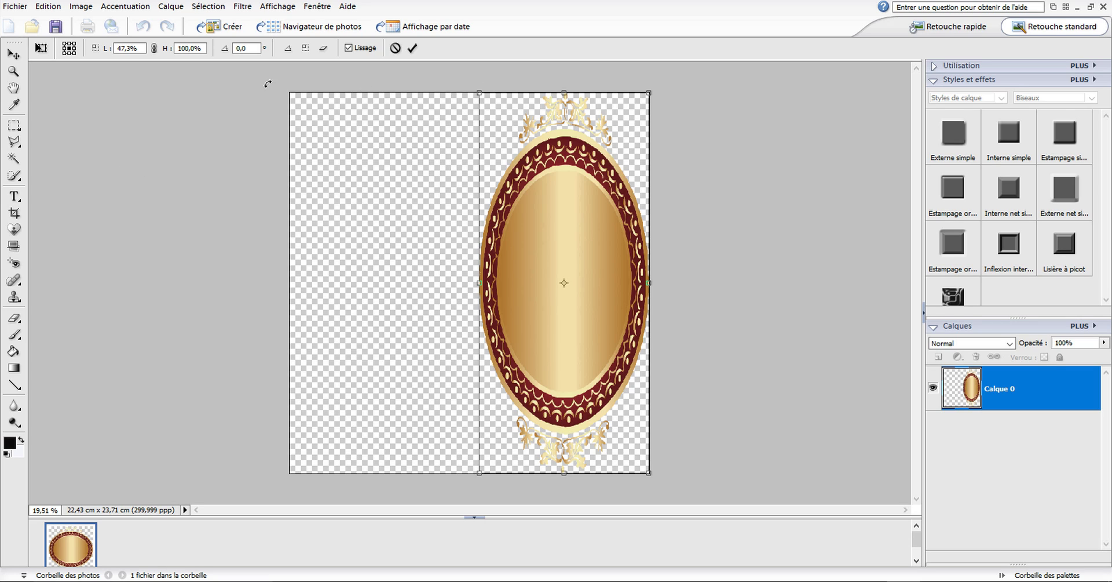
{"action": "left_click", "coordinate": [154, 48]}
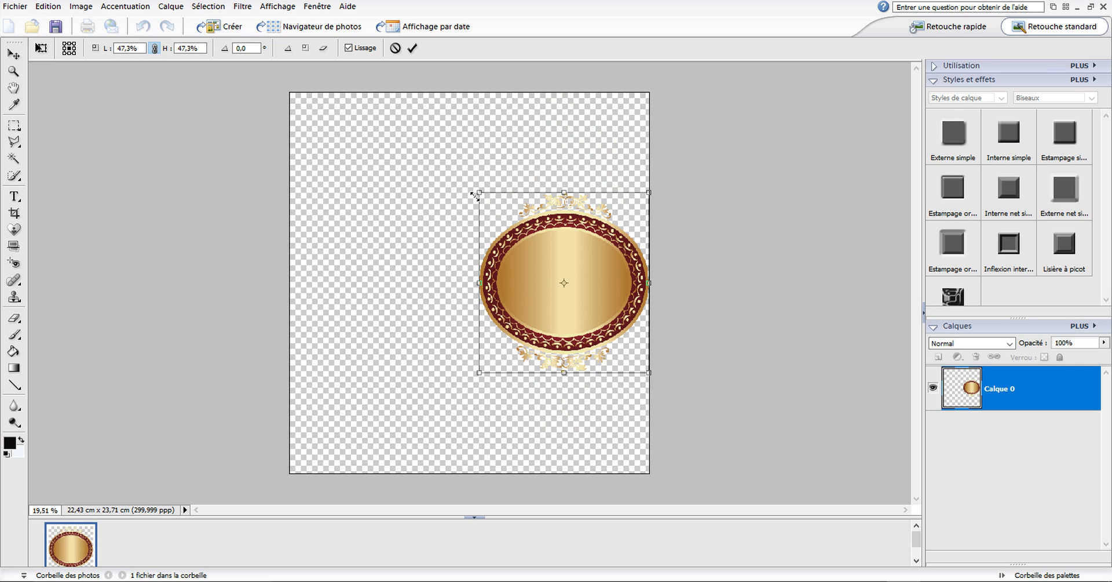
{"action": "left_click_drag", "start_coordinate": [477, 192], "coordinate": [408, 116]}
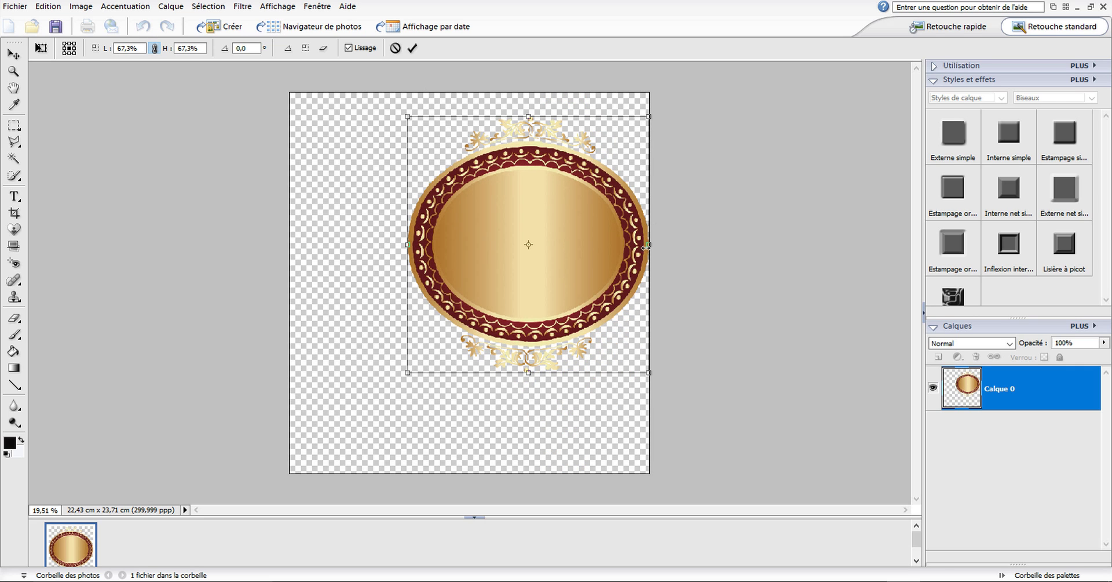
{"action": "left_click_drag", "start_coordinate": [646, 247], "coordinate": [482, 285]}
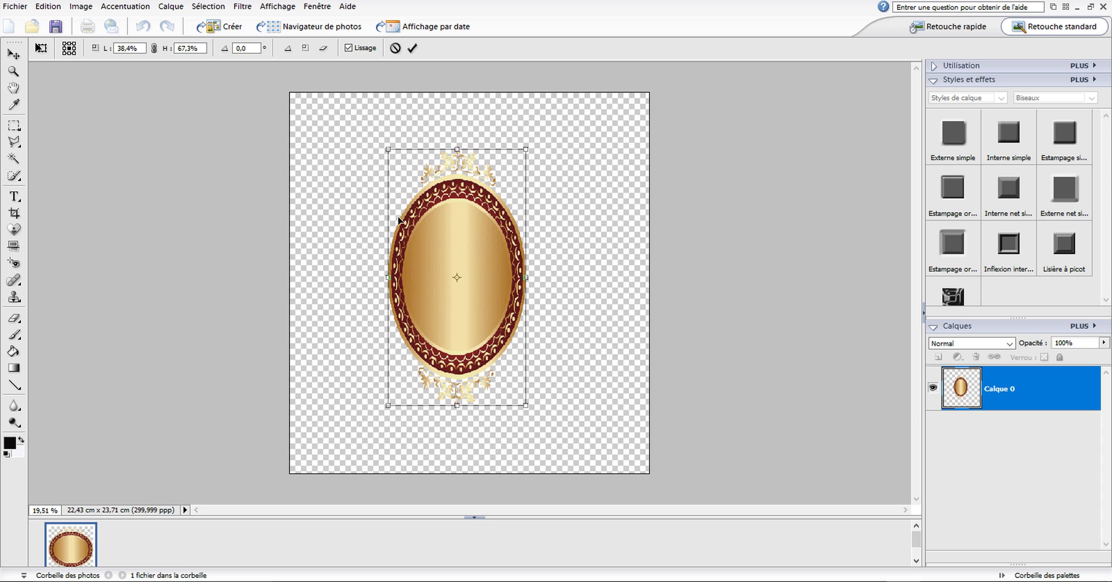
Resize the oval frame to 48.4% width and 93.8% height, centre it vertically on the canvas, and apply the transformation
{"action": "left_click", "coordinate": [155, 48]}
{"action": "left_click_drag", "start_coordinate": [383, 196], "coordinate": [351, 123]}
{"action": "left_click_drag", "start_coordinate": [329, 246], "coordinate": [414, 246]}
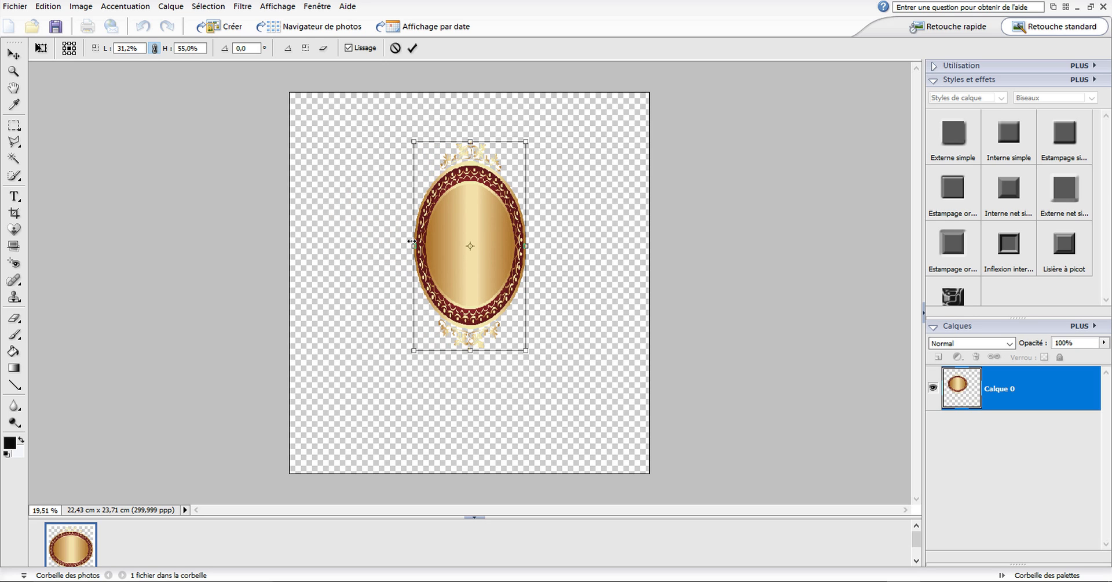
{"action": "left_click_drag", "start_coordinate": [411, 141], "coordinate": [373, 74]}
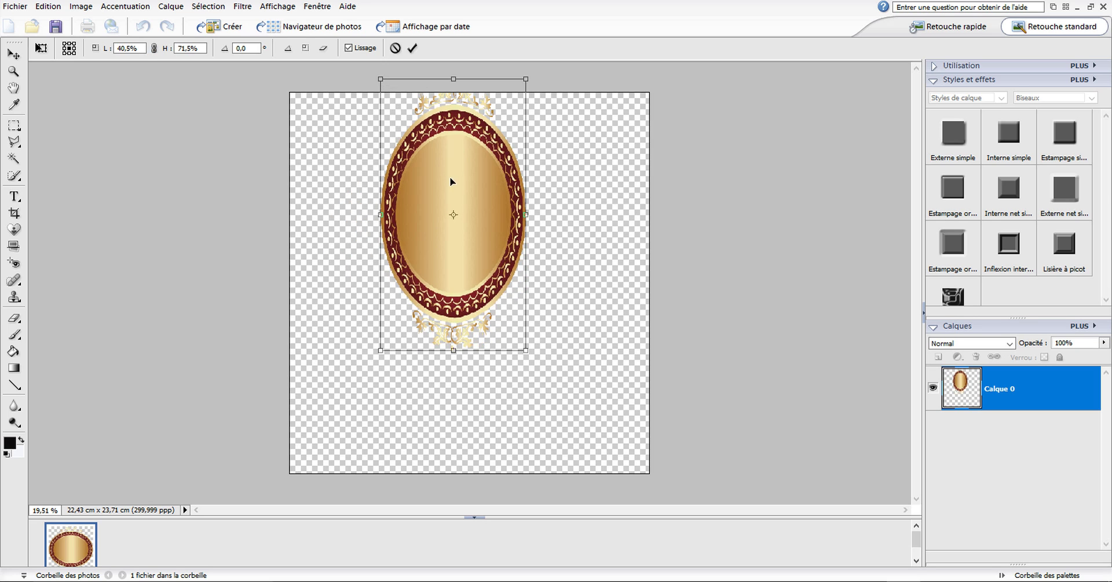
{"action": "left_click_drag", "start_coordinate": [452, 179], "coordinate": [477, 290]}
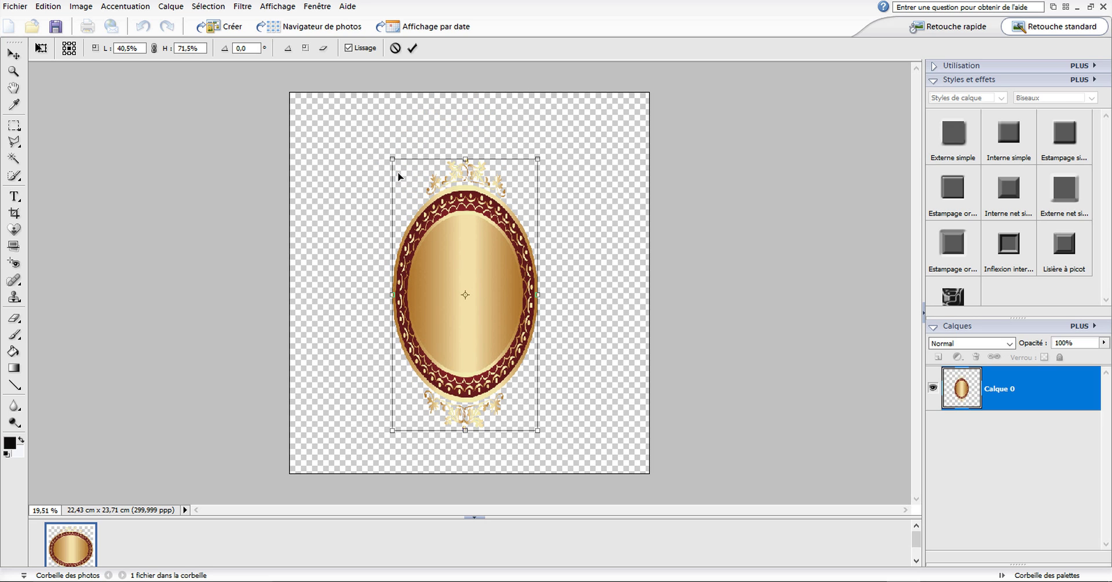
{"action": "left_click_drag", "start_coordinate": [388, 157], "coordinate": [371, 96]}
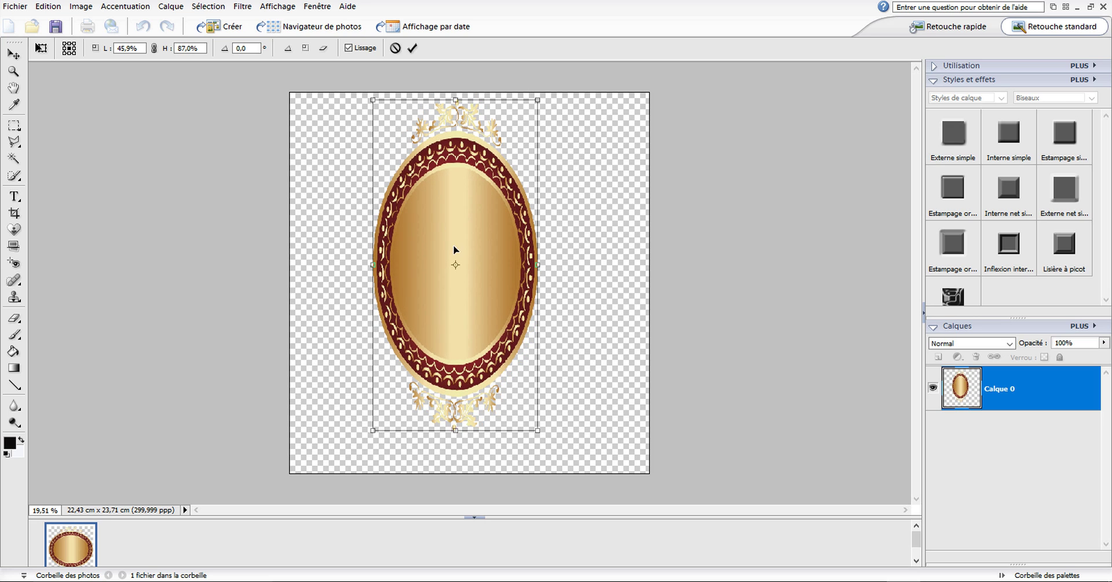
{"action": "left_click_drag", "start_coordinate": [457, 248], "coordinate": [457, 277]}
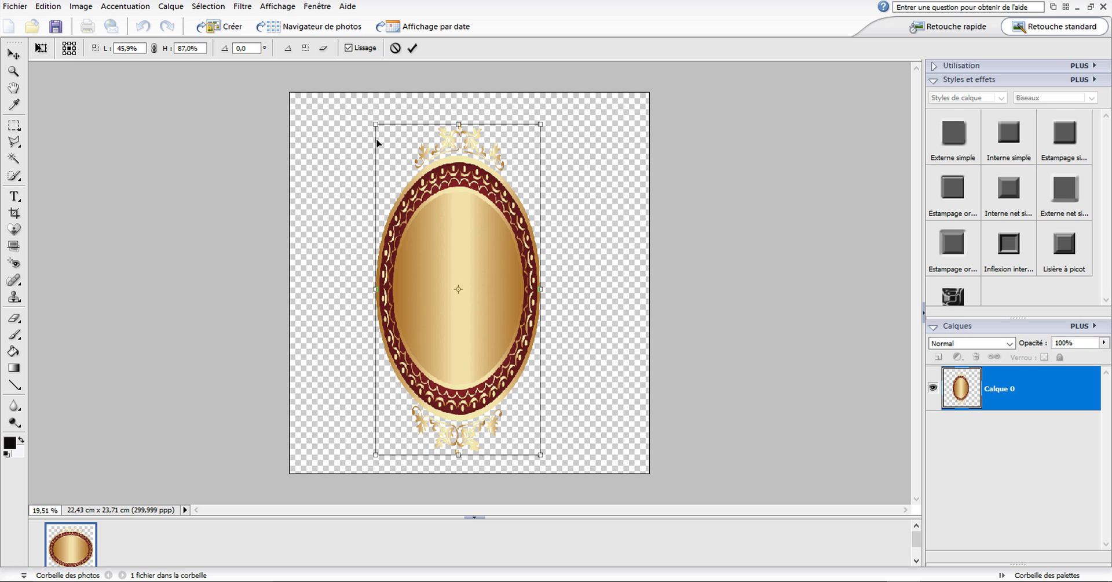
{"action": "left_click_drag", "start_coordinate": [373, 124], "coordinate": [357, 100]}
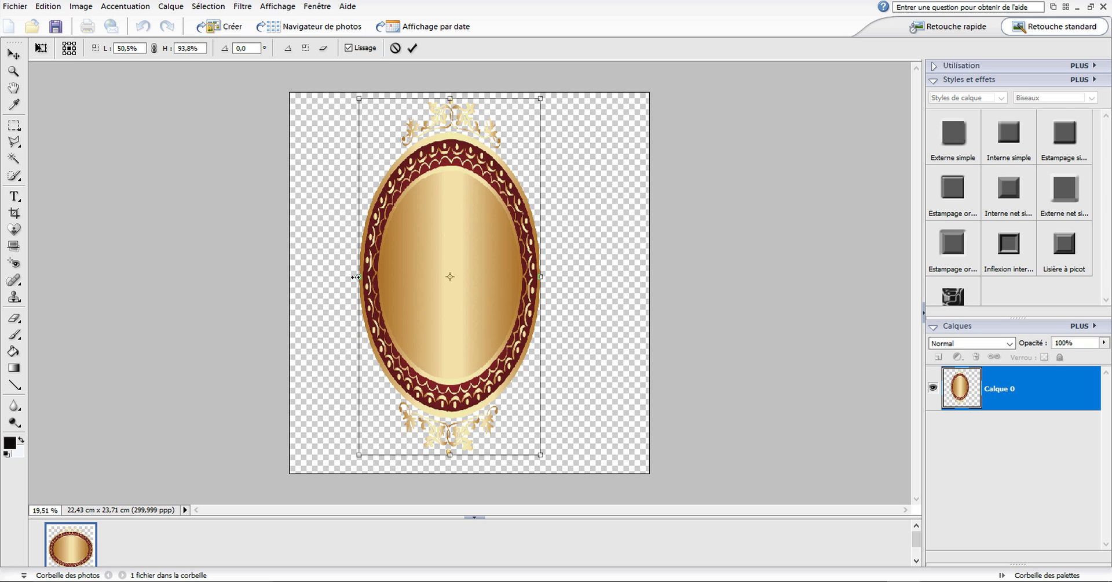
{"action": "left_click_drag", "start_coordinate": [355, 277], "coordinate": [363, 277]}
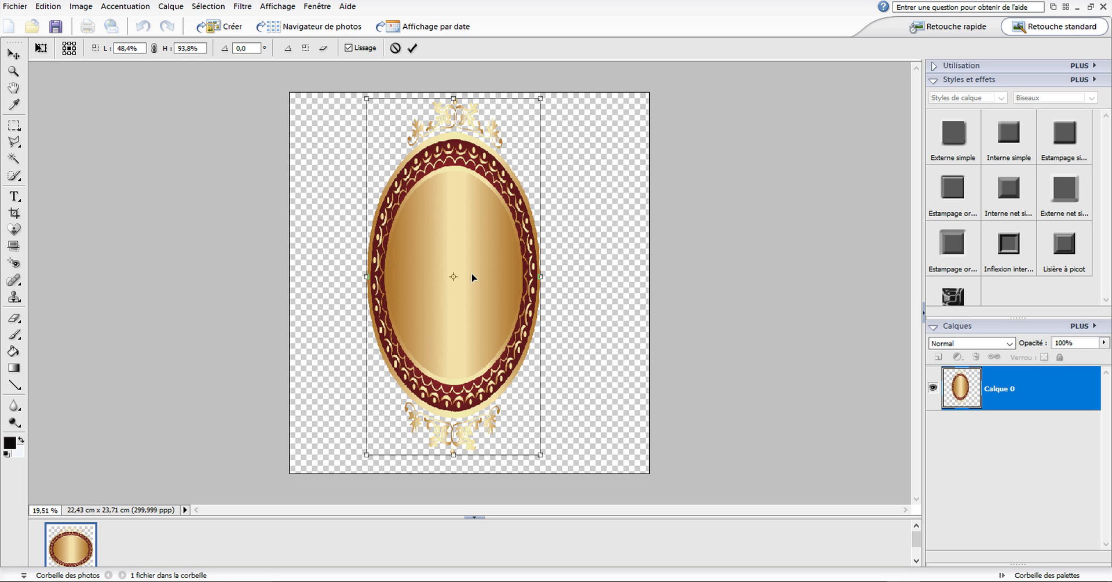
{"action": "left_click_drag", "start_coordinate": [456, 284], "coordinate": [456, 291]}
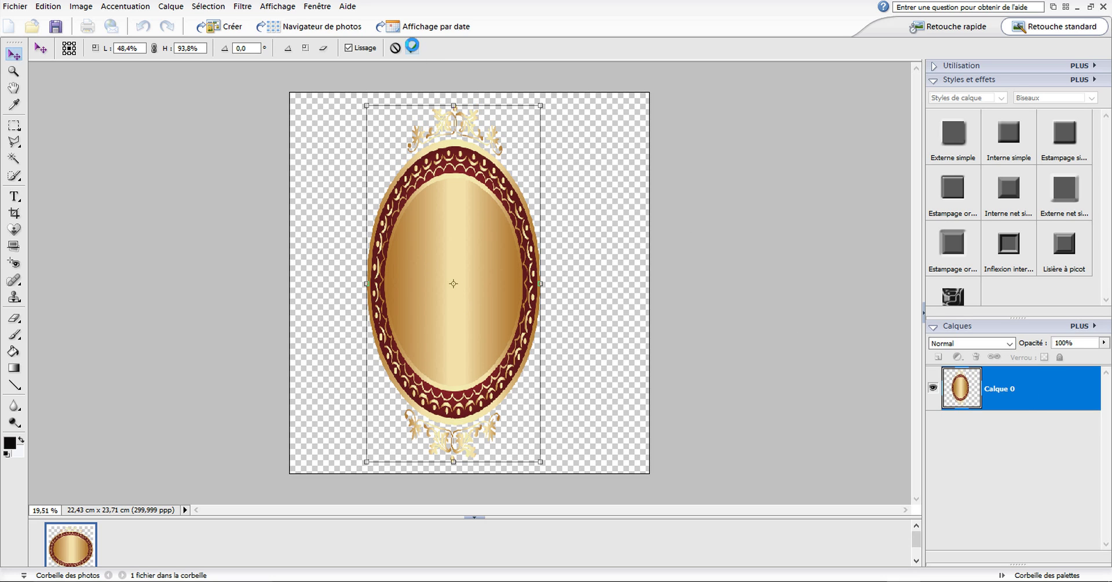
{"action": "left_click", "coordinate": [412, 48]}
Duplicate the oval frame layer Calque 0, keeping the default name
{"action": "right_click", "coordinate": [1022, 397]}
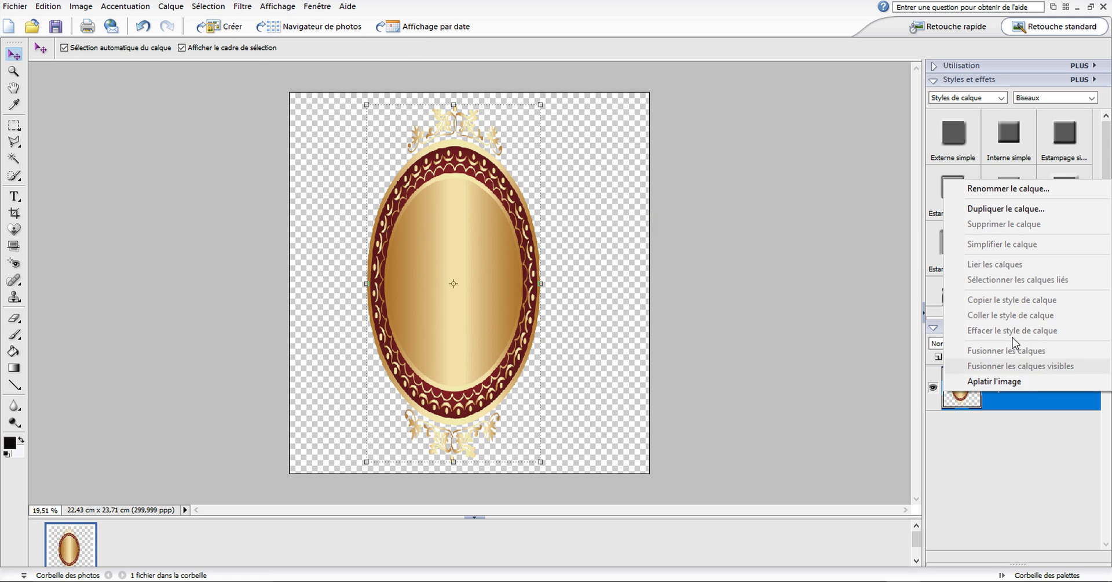
{"action": "left_click", "coordinate": [1033, 216]}
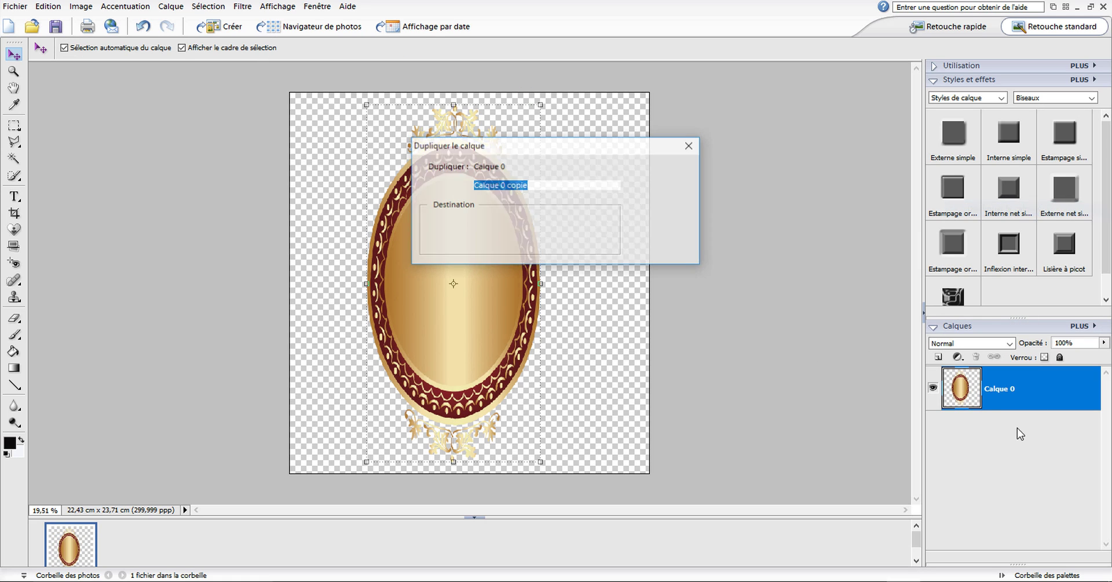
{"action": "left_click", "coordinate": [664, 236]}
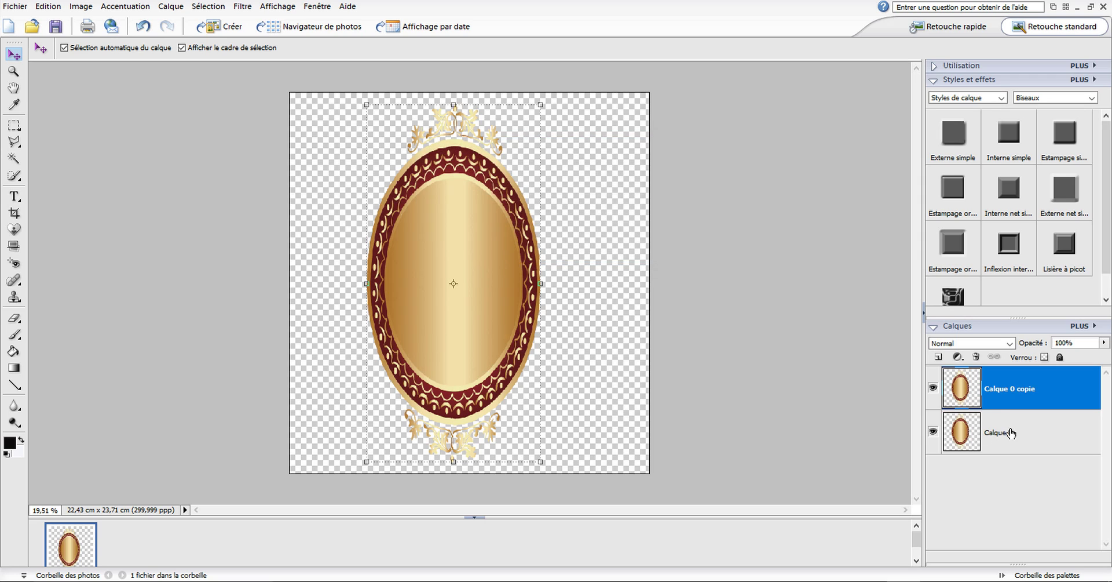
Paint a black backdrop behind the oval frame on Calque 0, enlarging the brush from 428 px to 1042 px
{"action": "left_click", "coordinate": [978, 429]}
{"action": "left_click", "coordinate": [15, 335]}
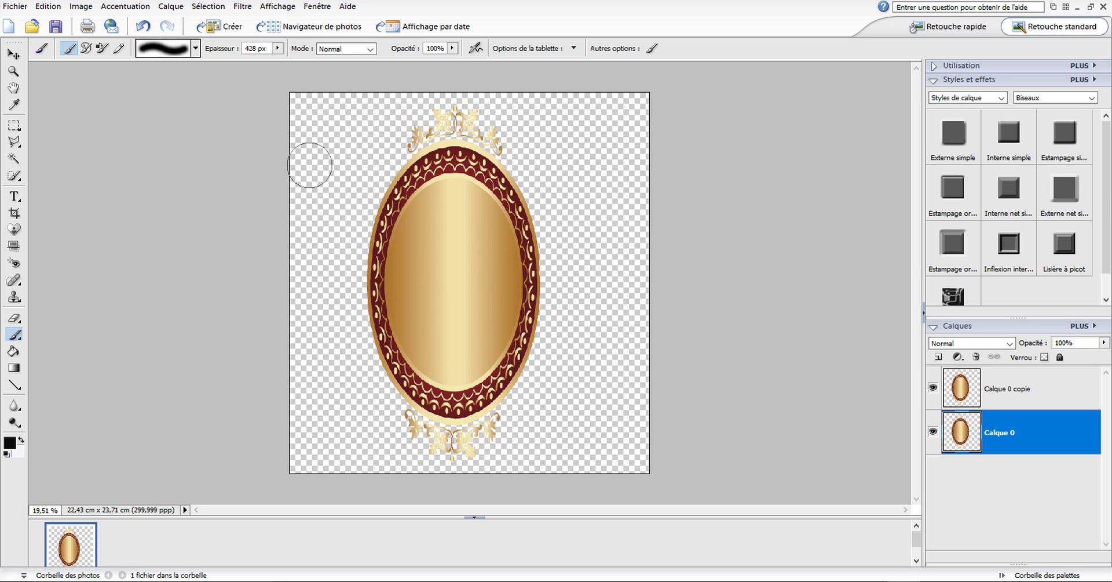
{"action": "mouse_move", "coordinate": [307, 164]}
{"action": "left_mouse_down"}
{"action": "mouse_move", "coordinate": [565, 177]}
{"action": "mouse_move", "coordinate": [514, 196]}
{"action": "left_mouse_up"}
{"action": "scroll", "coordinate": [514, 196], "scroll_direction": "down", "scroll_amount": 4}
{"action": "scroll", "coordinate": [515, 195], "scroll_direction": "up", "scroll_amount": 3}
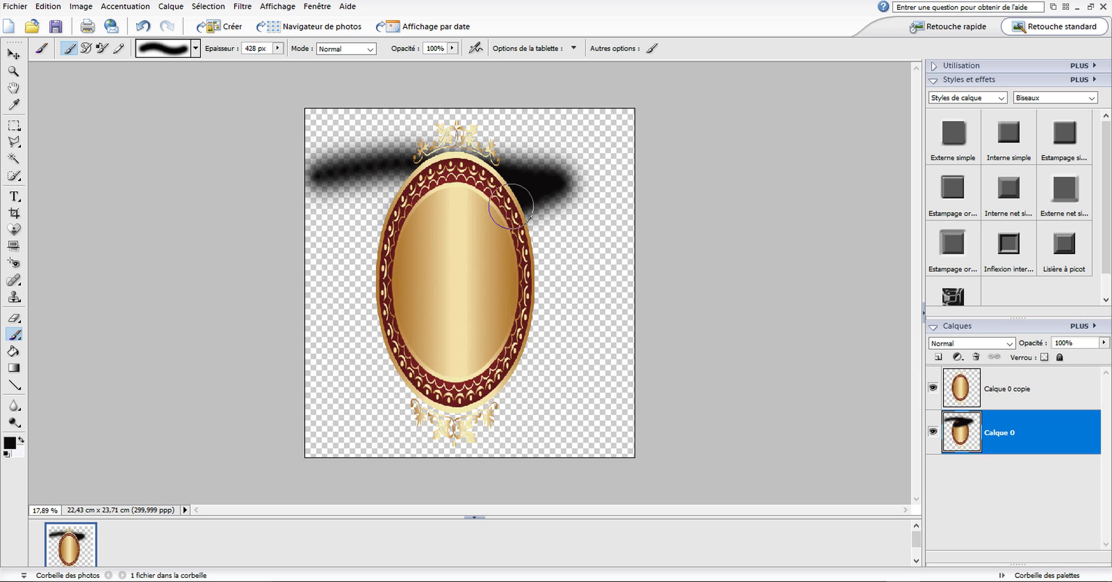
{"action": "left_click_drag", "start_coordinate": [227, 56], "coordinate": [420, 61]}
{"action": "mouse_move", "coordinate": [369, 191]}
{"action": "left_mouse_down"}
{"action": "mouse_move", "coordinate": [449, 202]}
{"action": "mouse_move", "coordinate": [449, 158]}
{"action": "mouse_move", "coordinate": [496, 248]}
{"action": "mouse_move", "coordinate": [551, 236]}
{"action": "mouse_move", "coordinate": [360, 360]}
{"action": "mouse_move", "coordinate": [395, 239]}
{"action": "mouse_move", "coordinate": [463, 313]}
{"action": "mouse_move", "coordinate": [449, 342]}
{"action": "mouse_move", "coordinate": [458, 278]}
{"action": "mouse_move", "coordinate": [422, 397]}
{"action": "mouse_move", "coordinate": [473, 400]}
{"action": "mouse_move", "coordinate": [525, 471]}
{"action": "mouse_move", "coordinate": [526, 146]}
{"action": "mouse_move", "coordinate": [392, 114]}
{"action": "mouse_move", "coordinate": [464, 273]}
{"action": "left_mouse_up"}
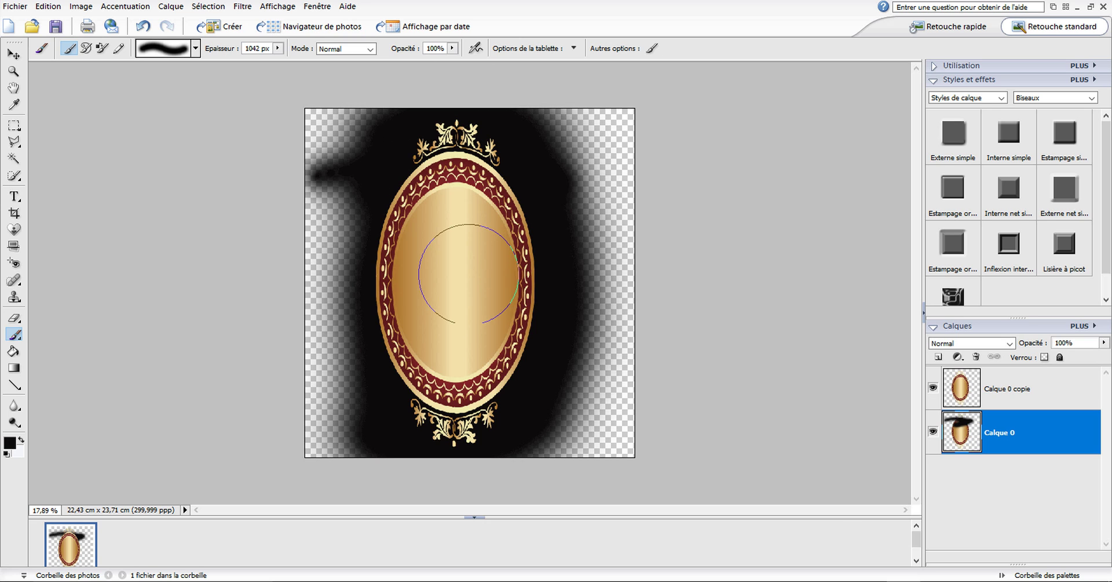
{"action": "right_click", "coordinate": [464, 273]}
{"action": "left_click", "coordinate": [830, 206]}
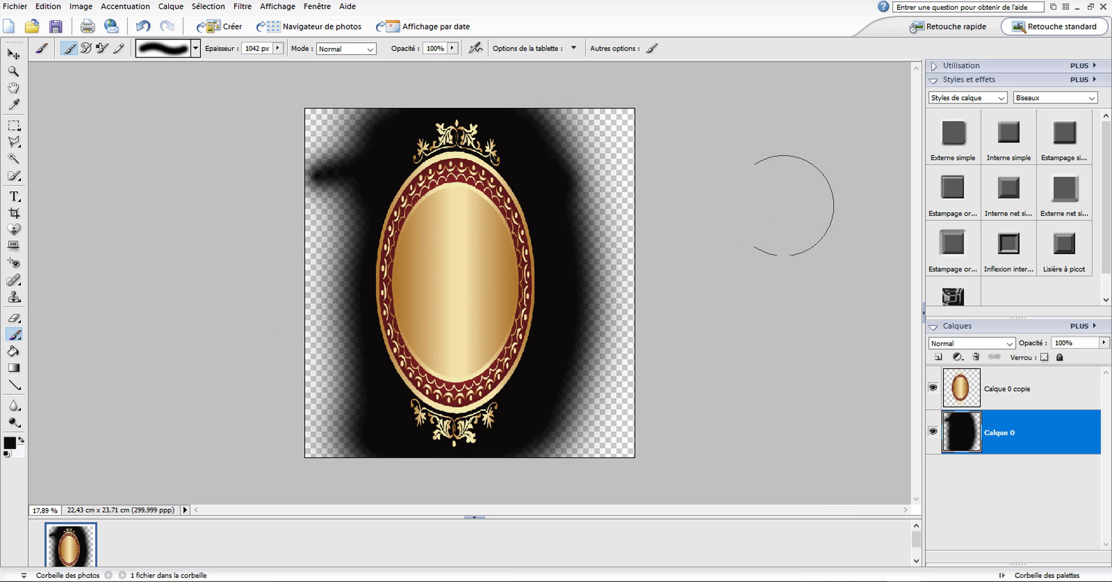
{"action": "scroll", "coordinate": [473, 348], "scroll_direction": "up", "scroll_amount": 1}
{"action": "scroll", "coordinate": [473, 349], "scroll_direction": "down", "scroll_amount": 1}
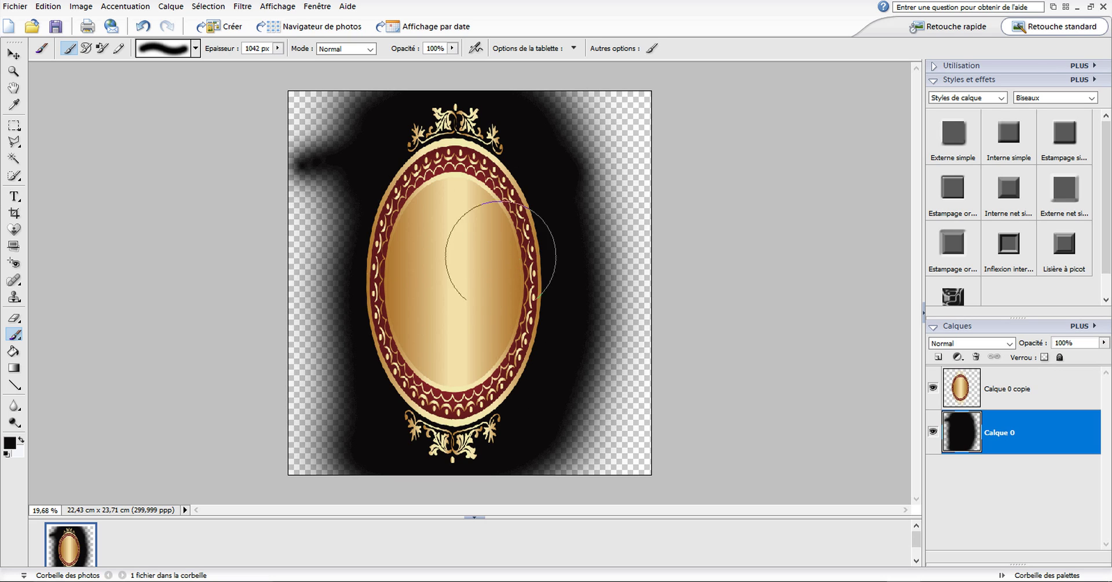
Crop the image tightly around the oval frame and its ornaments with the layer Calque 0 copie active
{"action": "left_click", "coordinate": [13, 215]}
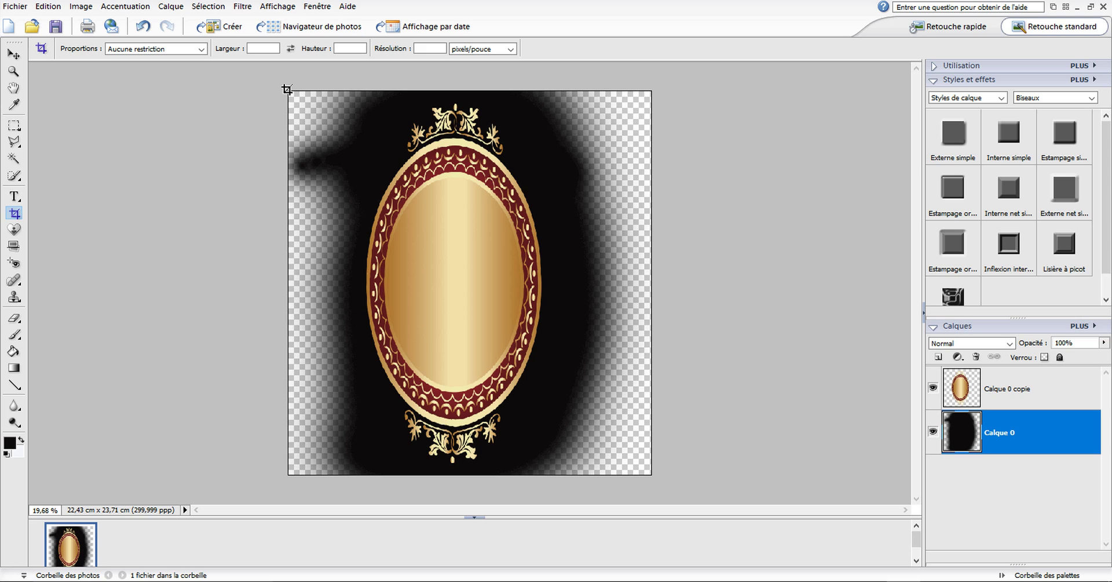
{"action": "left_click", "coordinate": [1018, 401]}
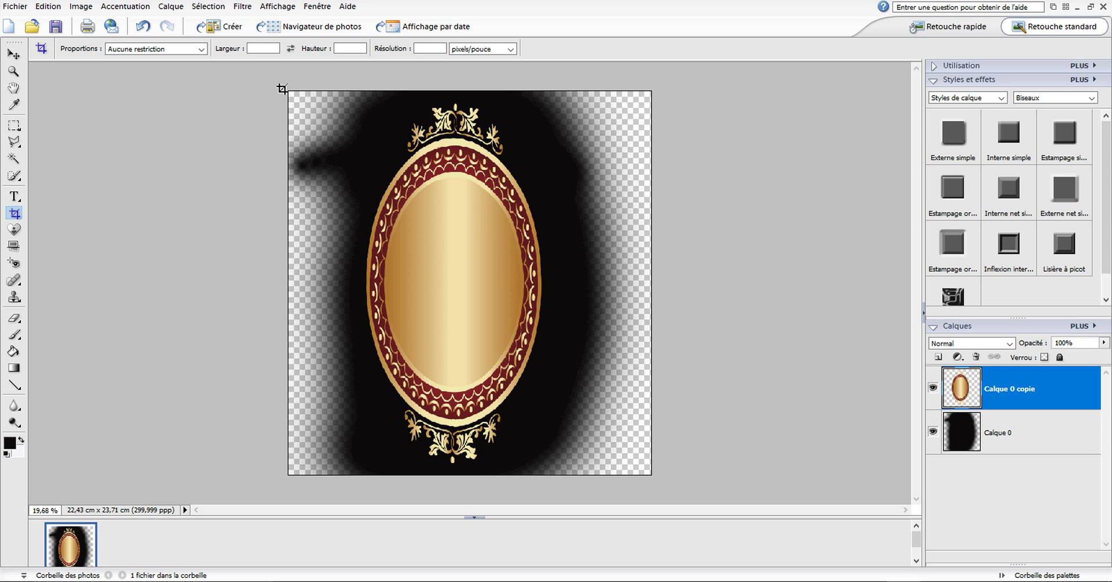
{"action": "left_click_drag", "start_coordinate": [602, 409], "coordinate": [598, 483]}
{"action": "left_click_drag", "start_coordinate": [600, 283], "coordinate": [541, 283]}
{"action": "left_click_drag", "start_coordinate": [289, 283], "coordinate": [366, 283]}
{"action": "left_click_drag", "start_coordinate": [455, 92], "coordinate": [458, 97]}
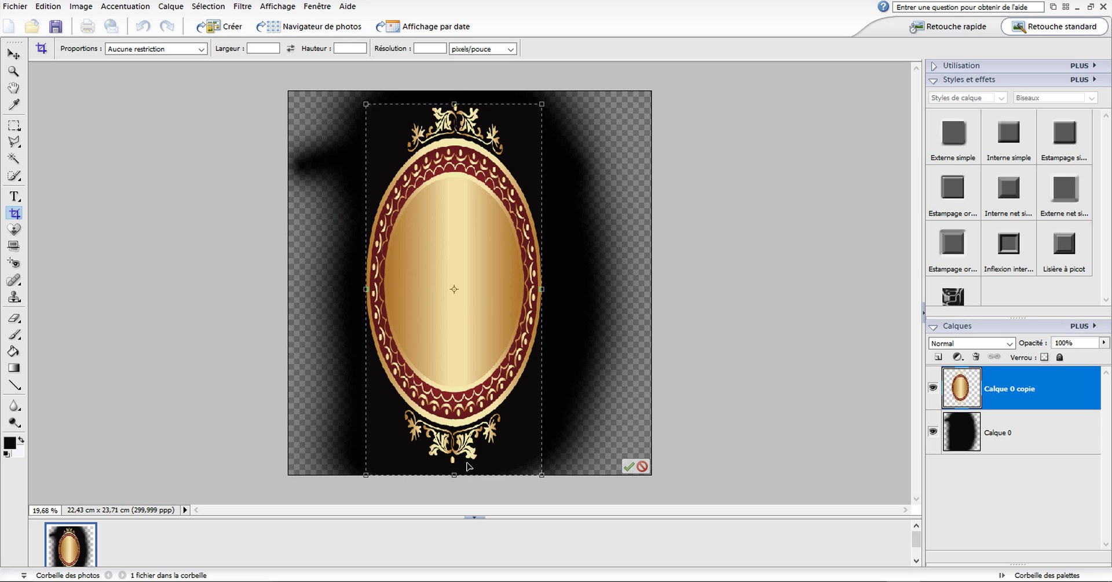
{"action": "left_click_drag", "start_coordinate": [457, 472], "coordinate": [455, 463]}
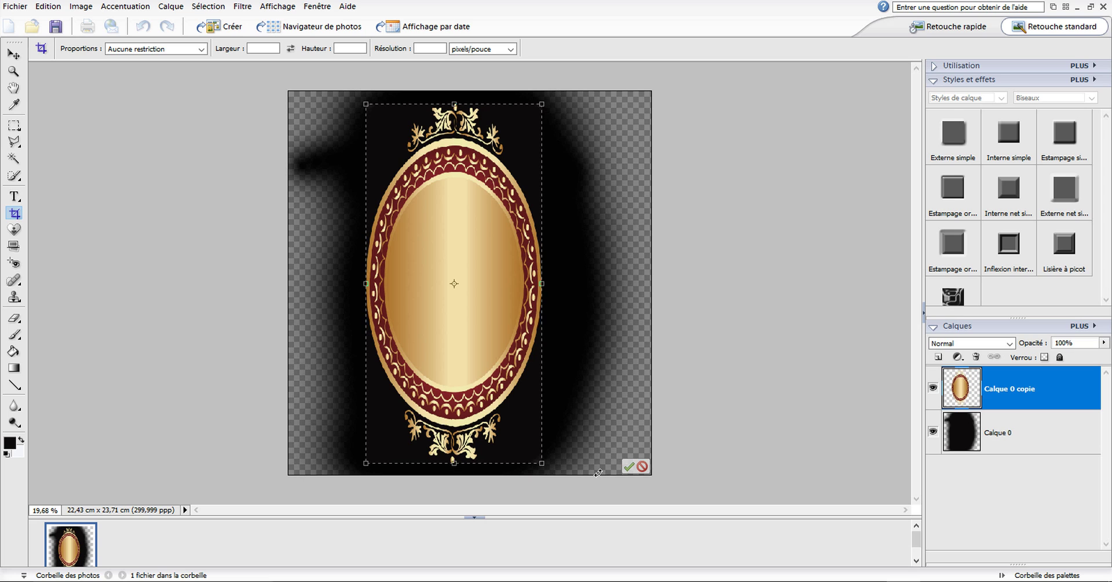
{"action": "key", "text": "Return"}
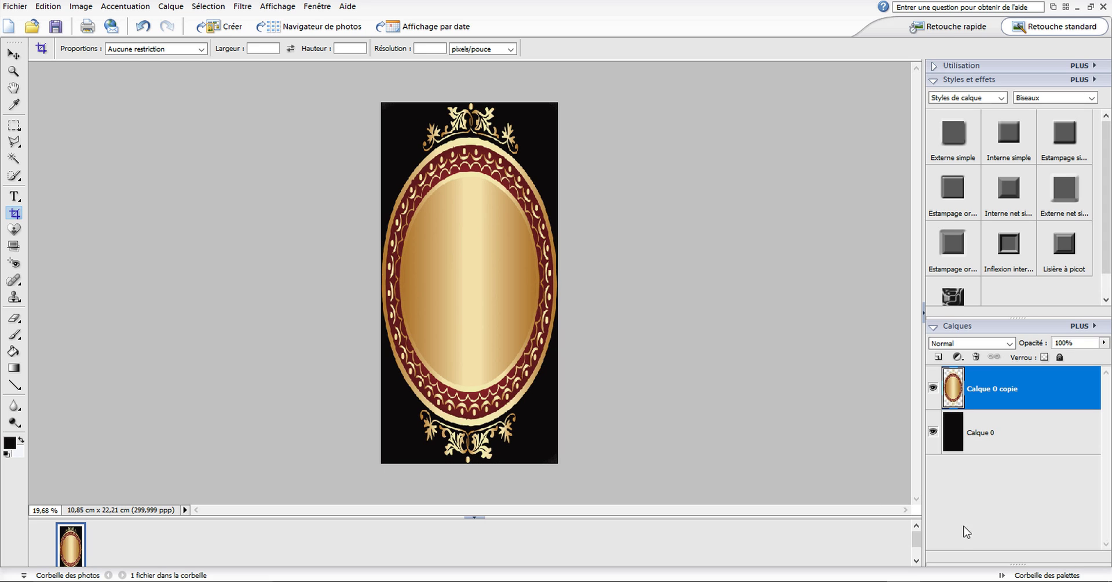
Delete the black-painted layer Calque 0
{"action": "right_click", "coordinate": [1023, 443]}
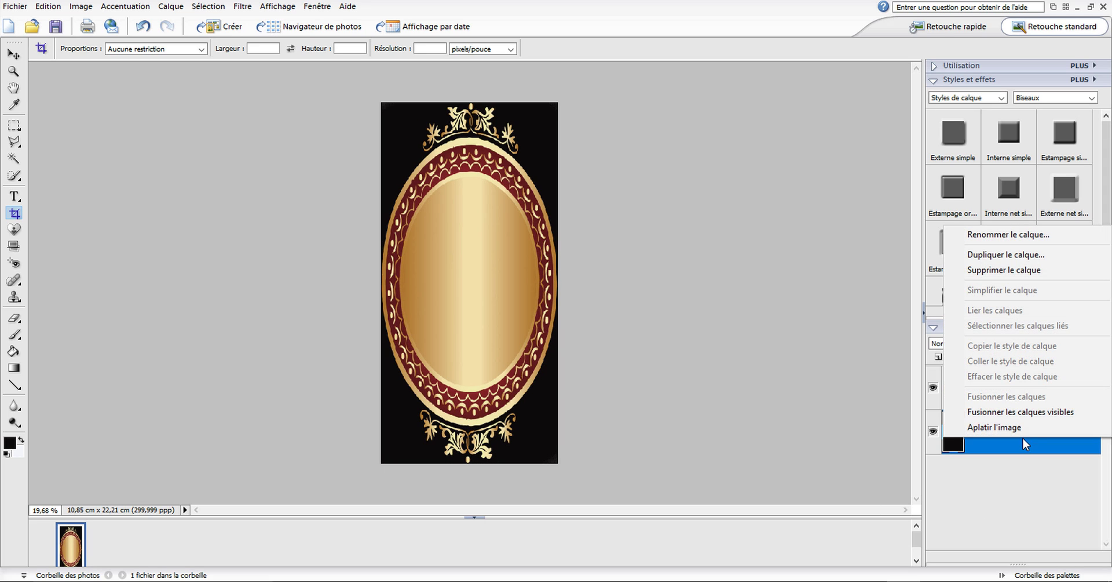
{"action": "left_click", "coordinate": [1014, 270]}
{"action": "left_click", "coordinate": [532, 213]}
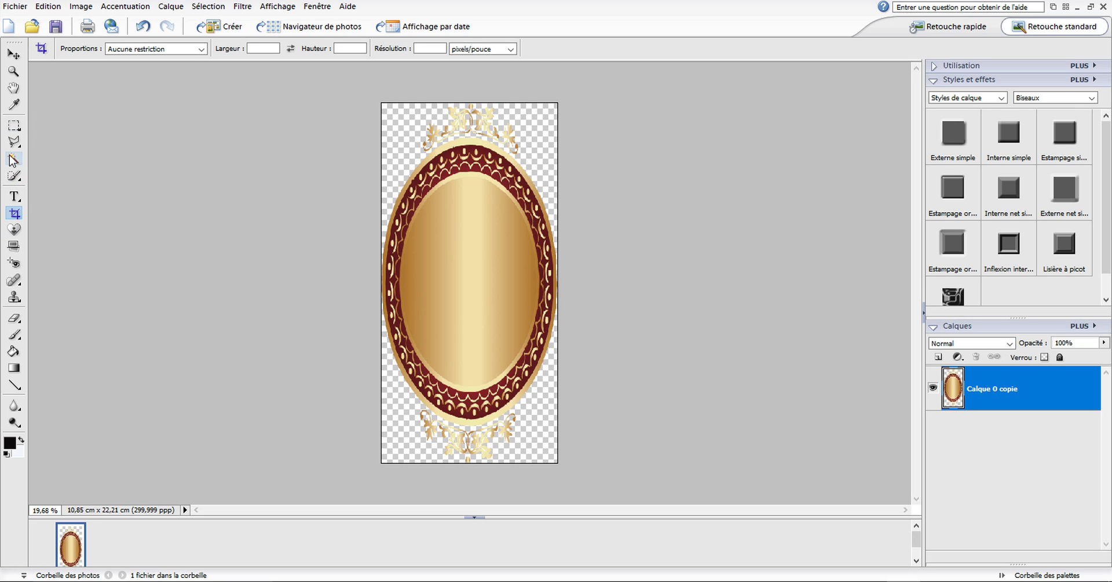
Add a letter S over the oval as text in Algerian Regular, 172 pt, coloured red f00b0b
{"action": "left_click", "coordinate": [14, 196]}
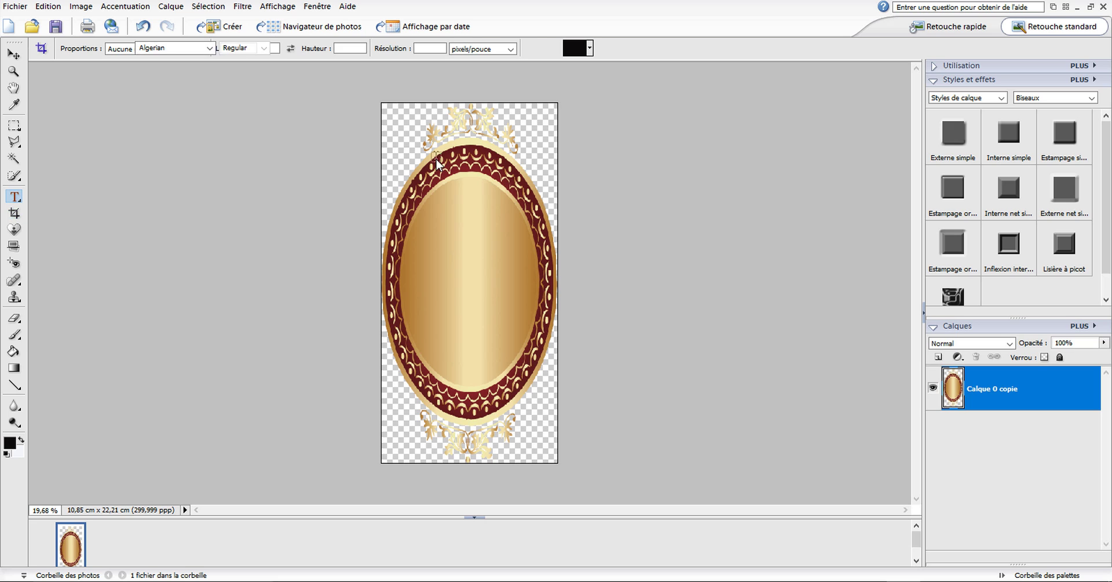
{"action": "left_click_drag", "start_coordinate": [491, 400], "coordinate": [525, 434]}
{"action": "left_click", "coordinate": [522, 47]}
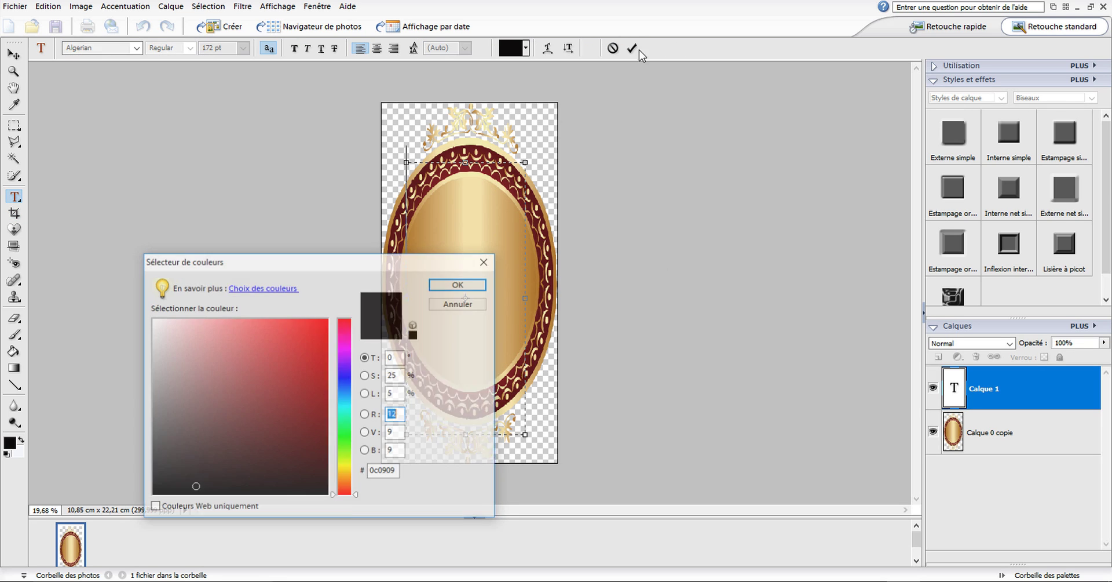
{"action": "left_click", "coordinate": [320, 329]}
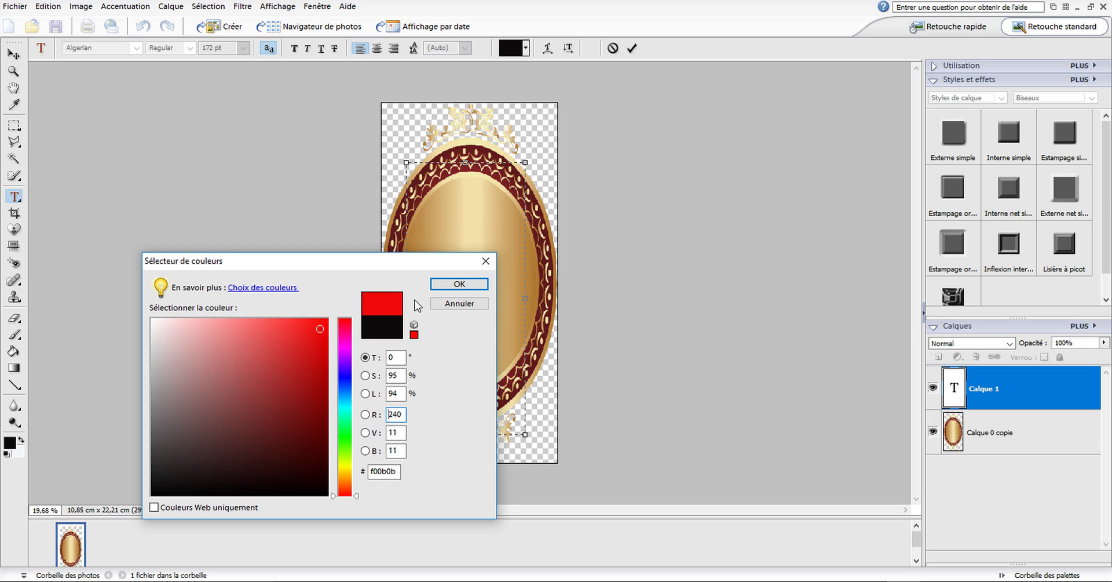
{"action": "left_click", "coordinate": [455, 284]}
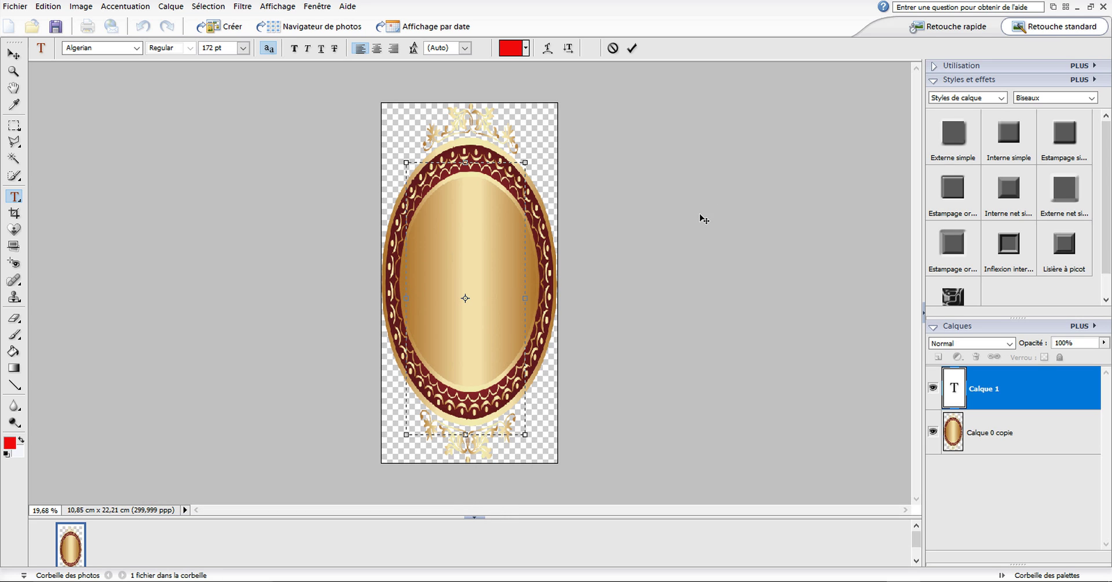
{"action": "type", "text": "S"}
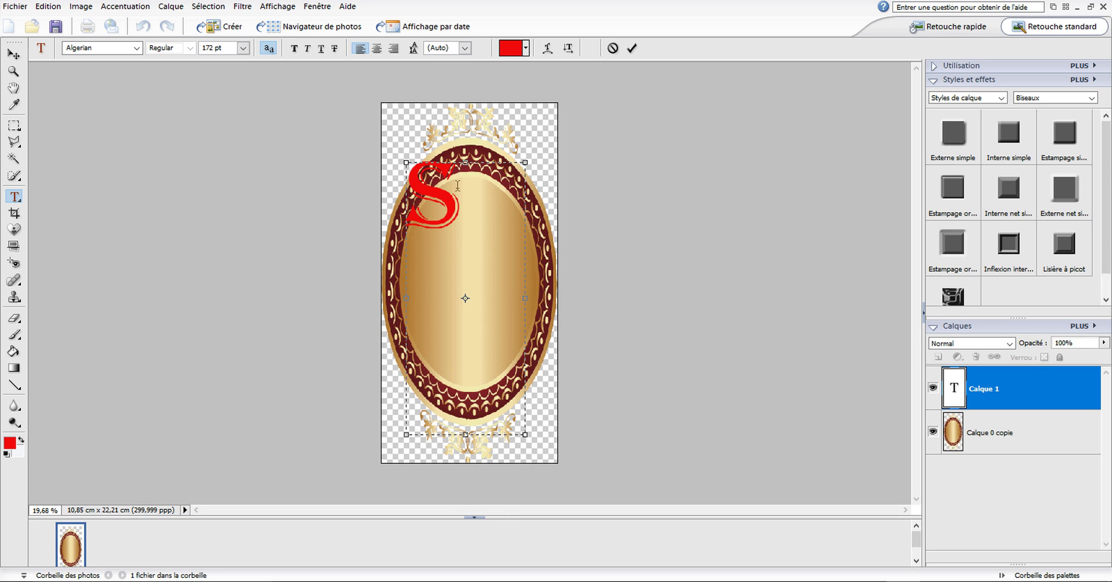
{"action": "left_click", "coordinate": [11, 49]}
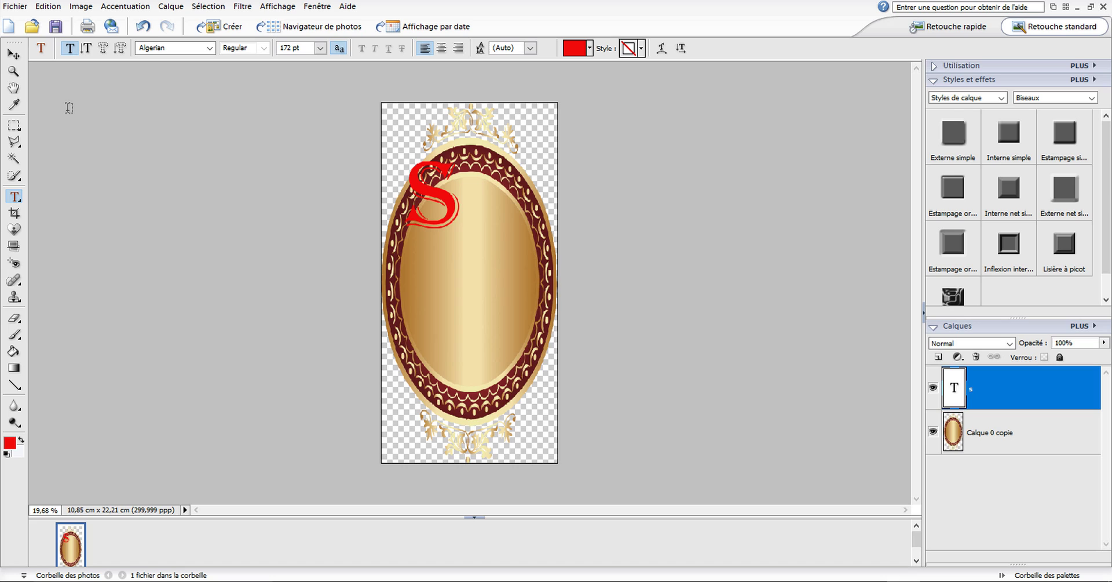
Simplify the S text layer into a regular pixel layer
{"action": "left_click", "coordinate": [13, 54]}
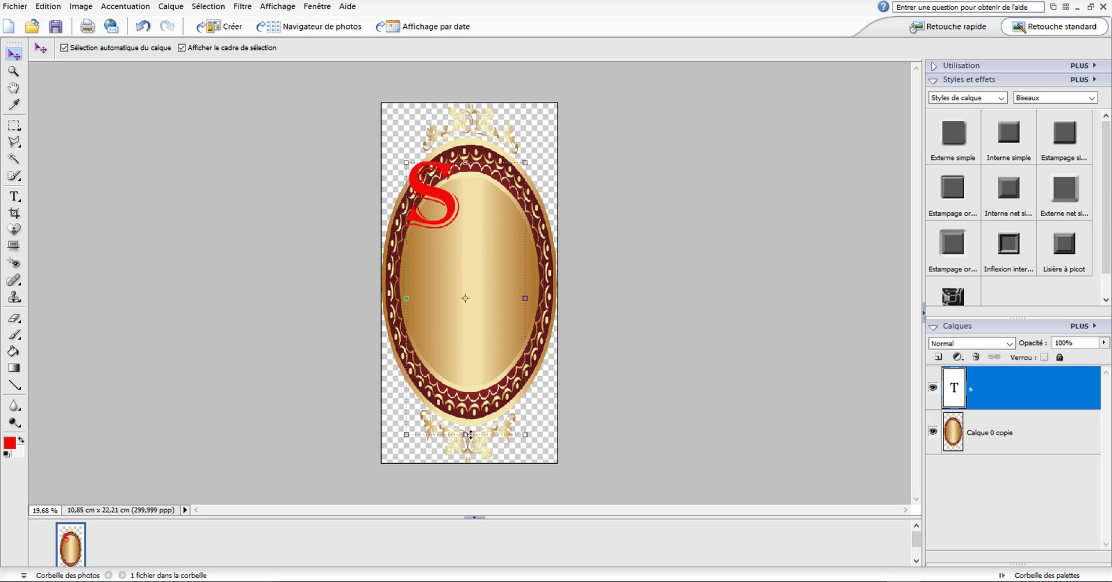
{"action": "right_click", "coordinate": [1028, 388]}
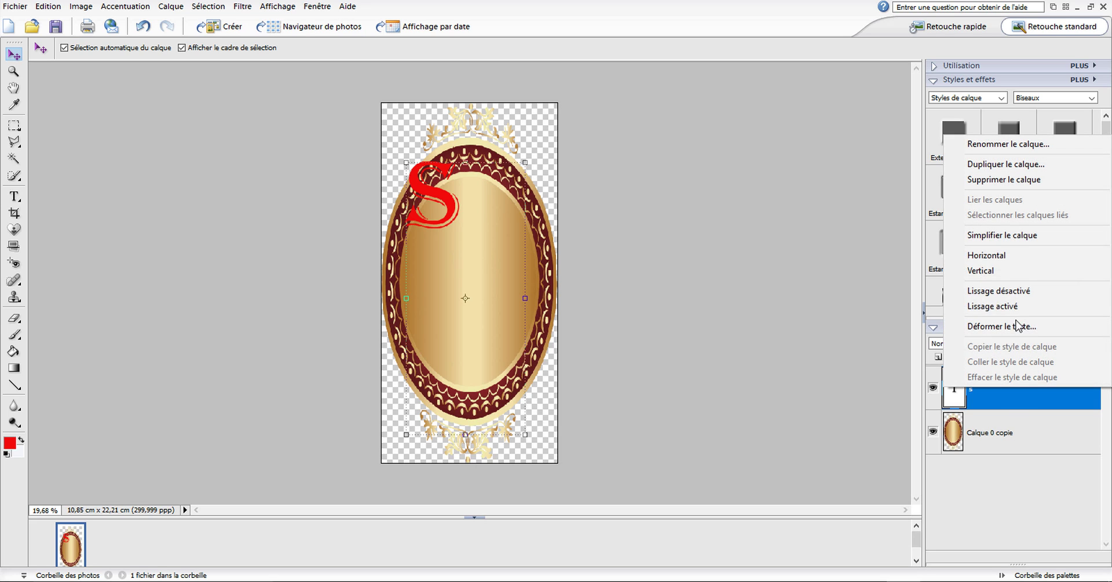
{"action": "left_click", "coordinate": [1020, 236]}
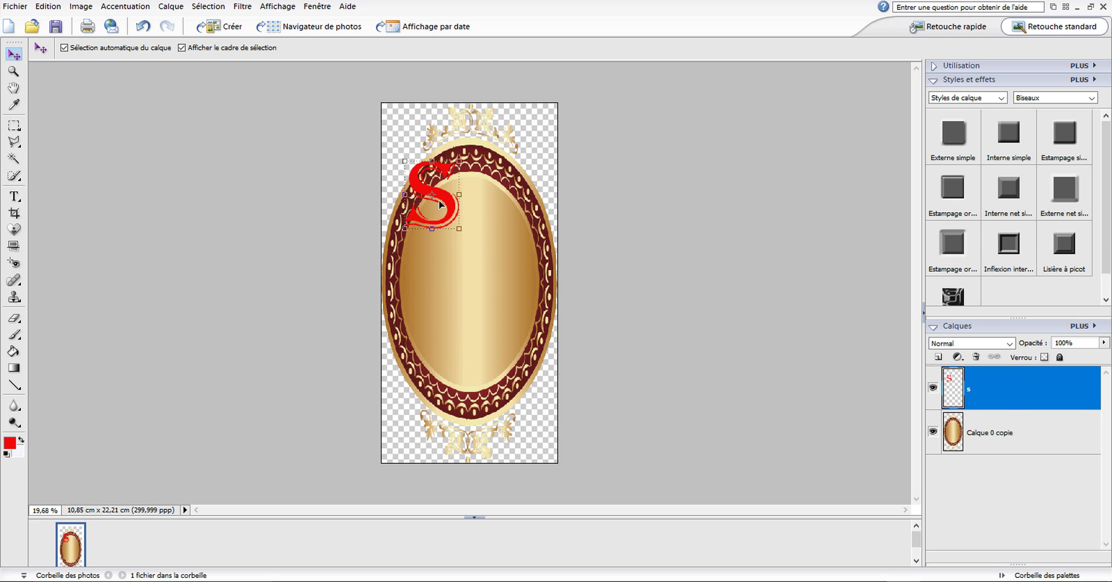
Scale the red S to 152.4% width and 264.0% height, centre it inside the oval, and apply the transformation
{"action": "left_click_drag", "start_coordinate": [430, 229], "coordinate": [432, 342]}
{"action": "left_click_drag", "start_coordinate": [448, 261], "coordinate": [469, 291]}
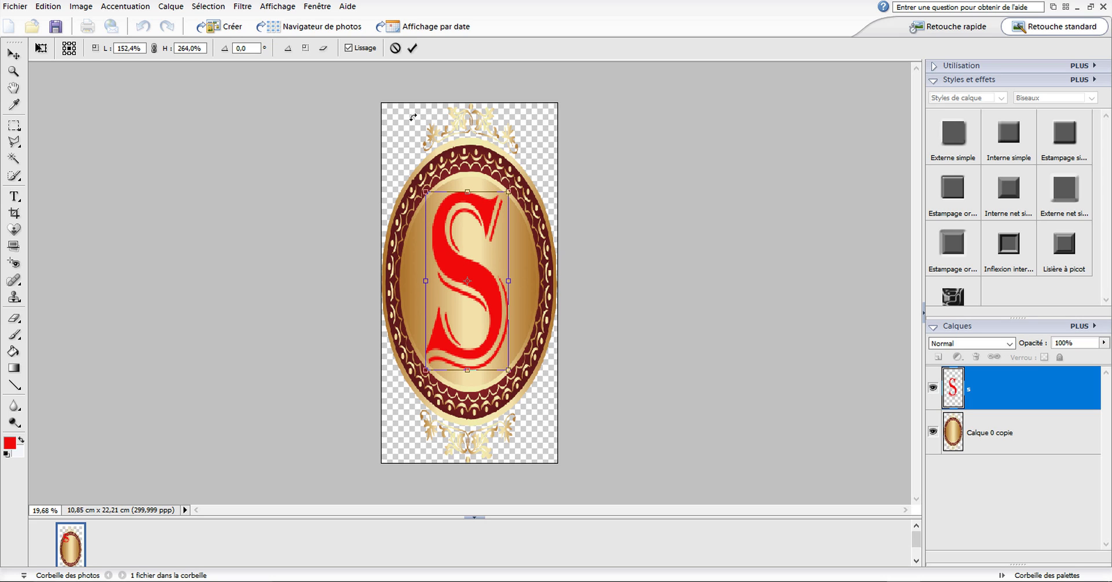
{"action": "left_click", "coordinate": [412, 48]}
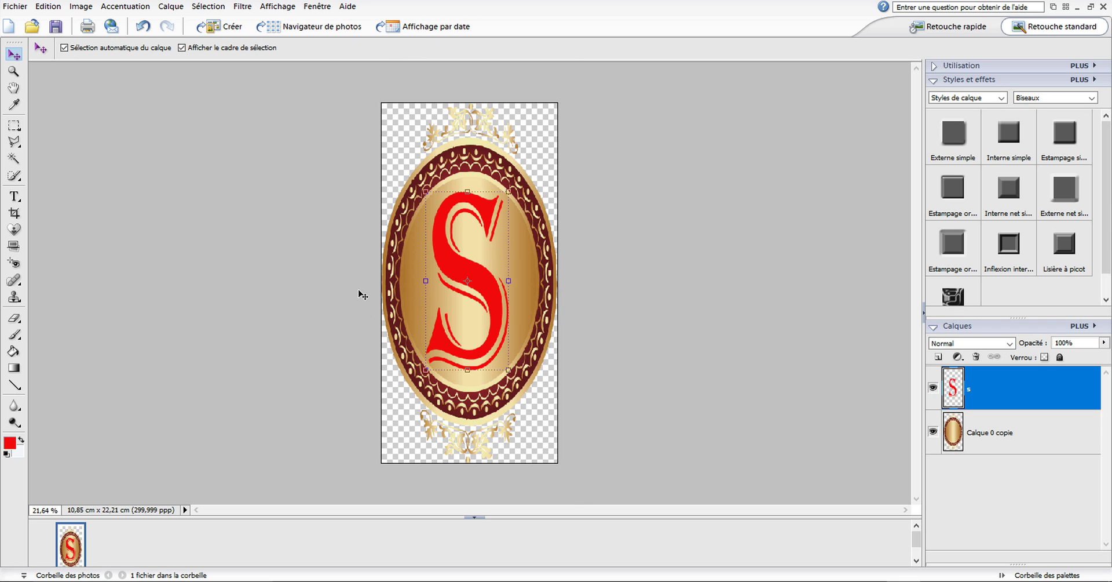
{"action": "key", "text": "ctrl+0"}
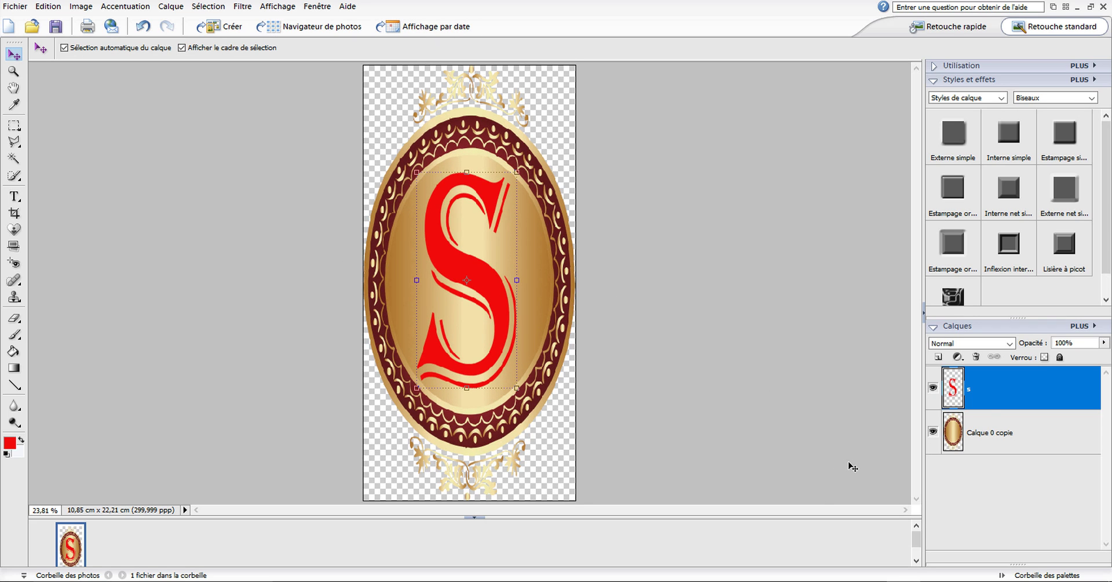
Merge the visible S and oval layers, and save the image to the Desktop as non-interlaced PNG cadre rond or 5, outside the organizer and not as a copy
{"action": "right_click", "coordinate": [1015, 390]}
{"action": "left_click", "coordinate": [1029, 358]}
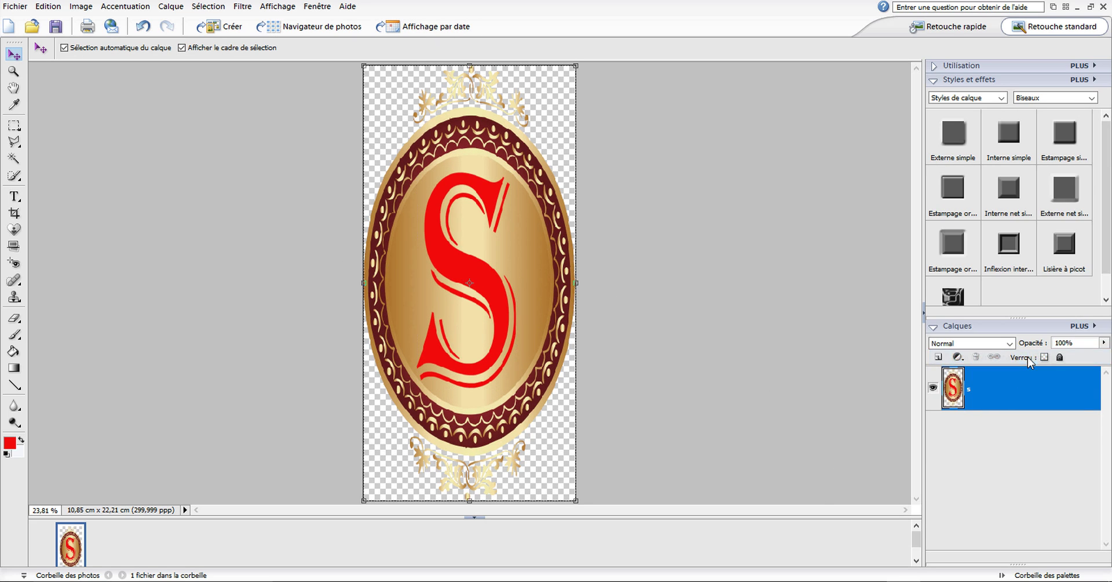
{"action": "left_click", "coordinate": [15, 6]}
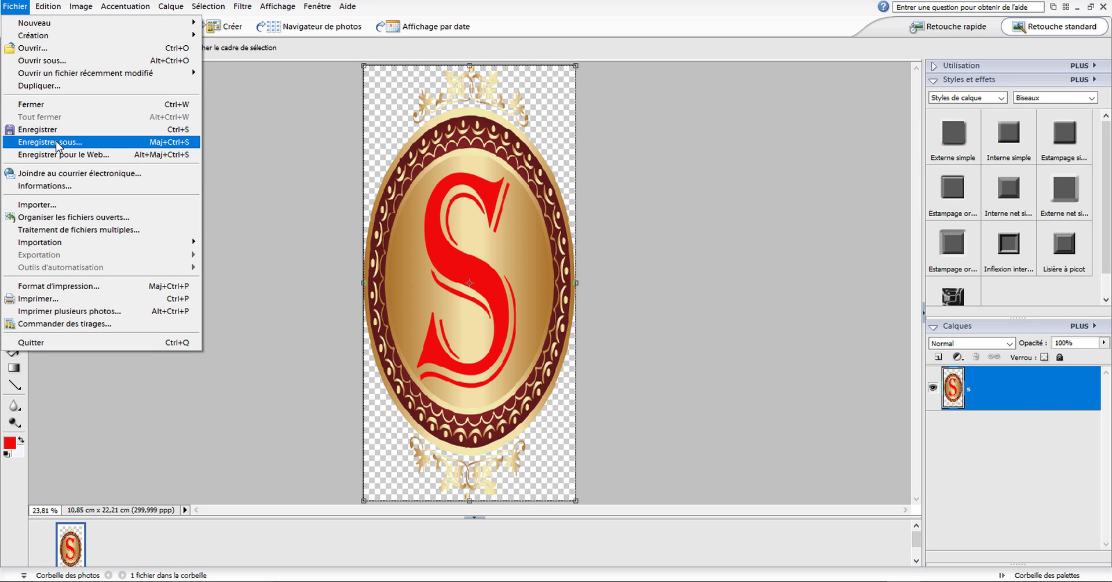
{"action": "left_click", "coordinate": [56, 142]}
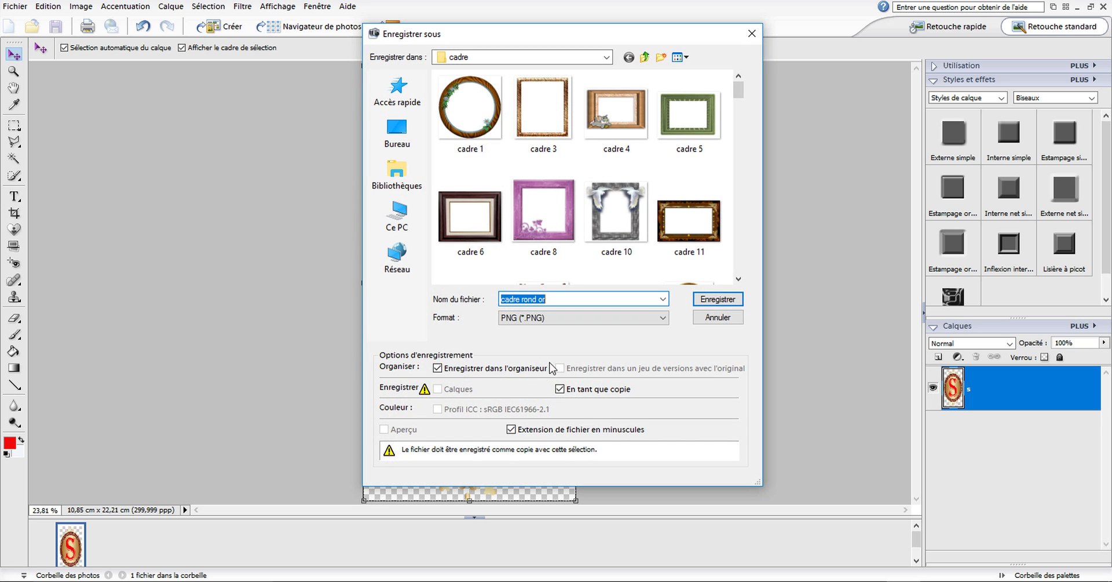
{"action": "left_click", "coordinate": [555, 299]}
{"action": "left_click", "coordinate": [438, 368]}
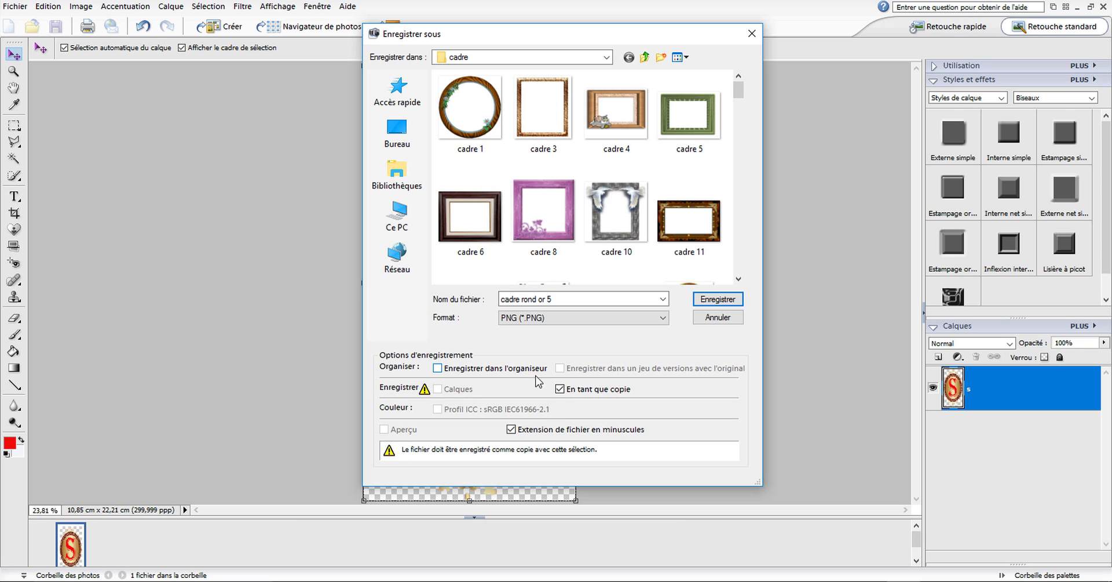
{"action": "left_click", "coordinate": [560, 388]}
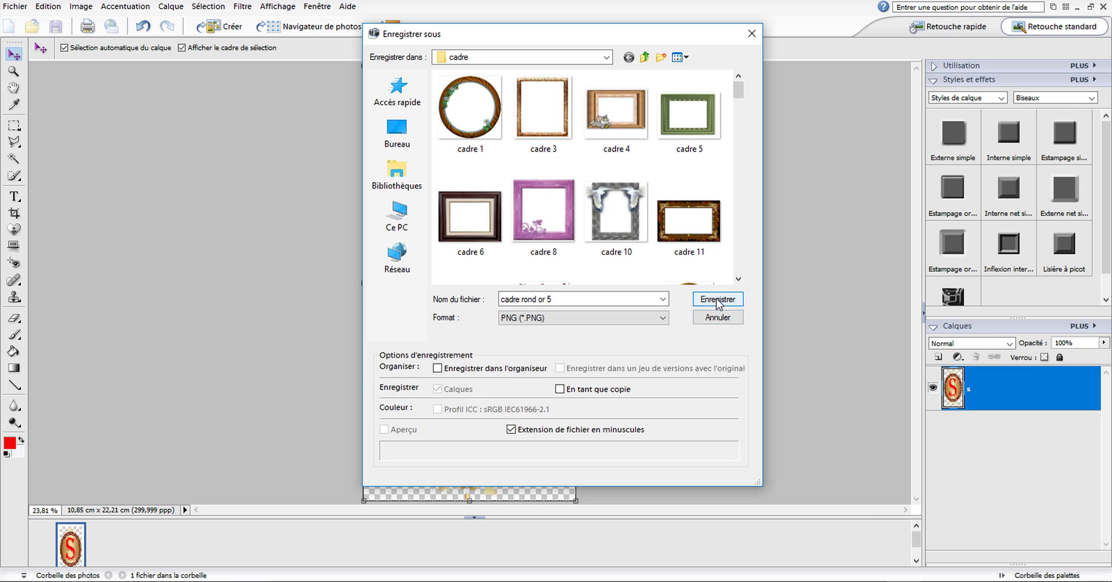
{"action": "left_click", "coordinate": [398, 132]}
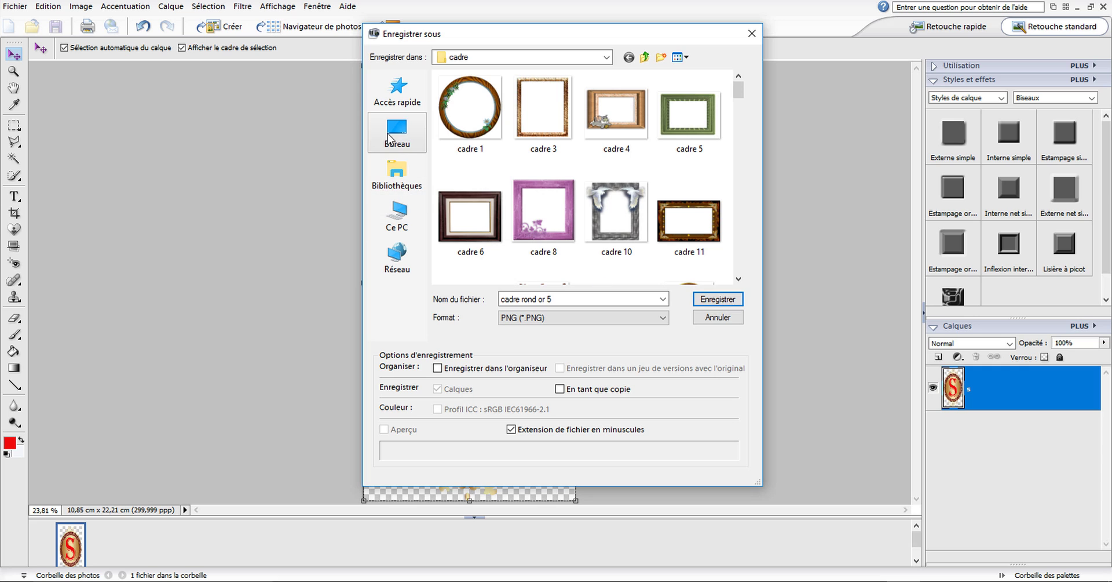
{"action": "left_click", "coordinate": [721, 300]}
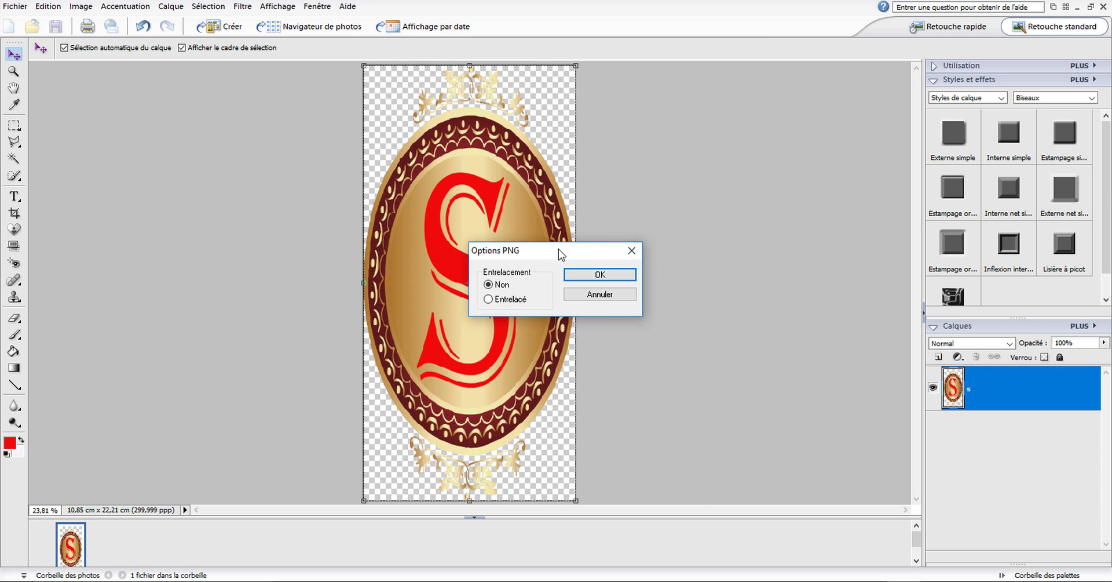
{"action": "left_click", "coordinate": [600, 274]}
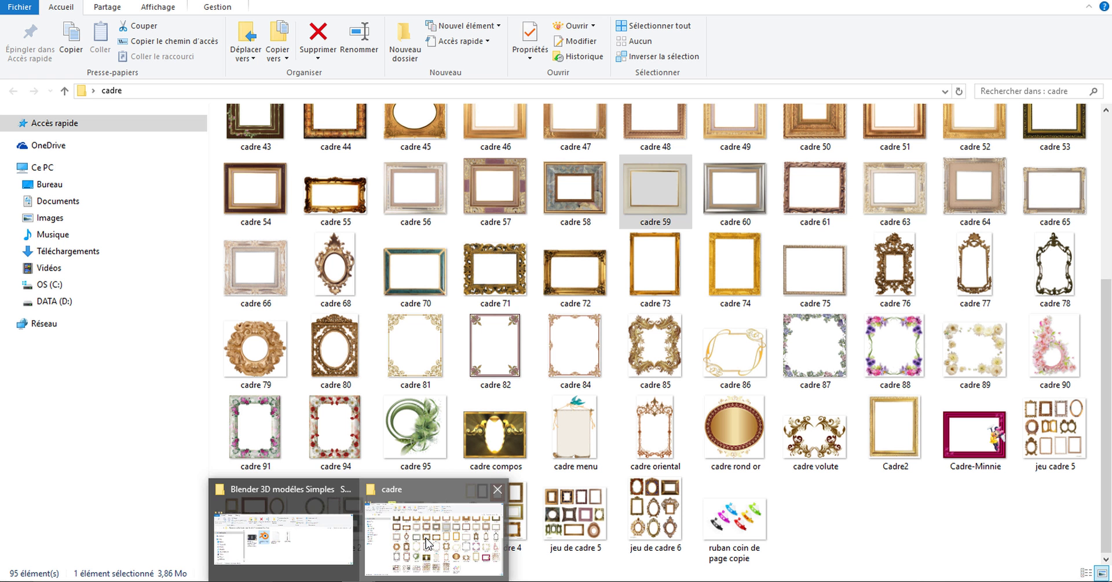
Browse the cadre folder for a rectangular gold frame and preview the image cadre 51
{"action": "left_click", "coordinate": [427, 543]}
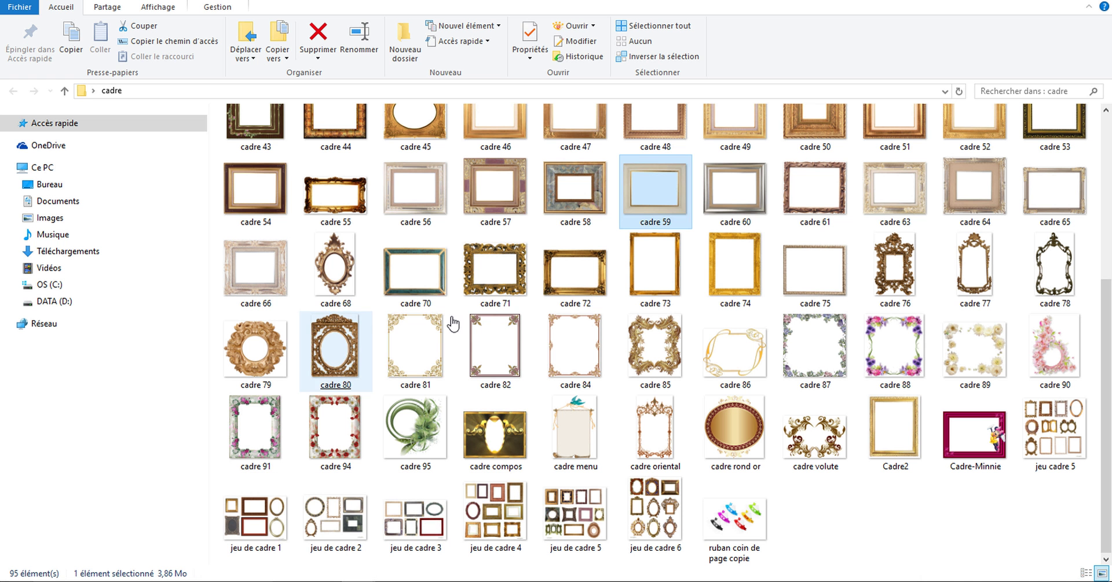
{"action": "left_click", "coordinate": [577, 277]}
{"action": "scroll", "coordinate": [765, 241], "scroll_direction": "up", "scroll_amount": 3}
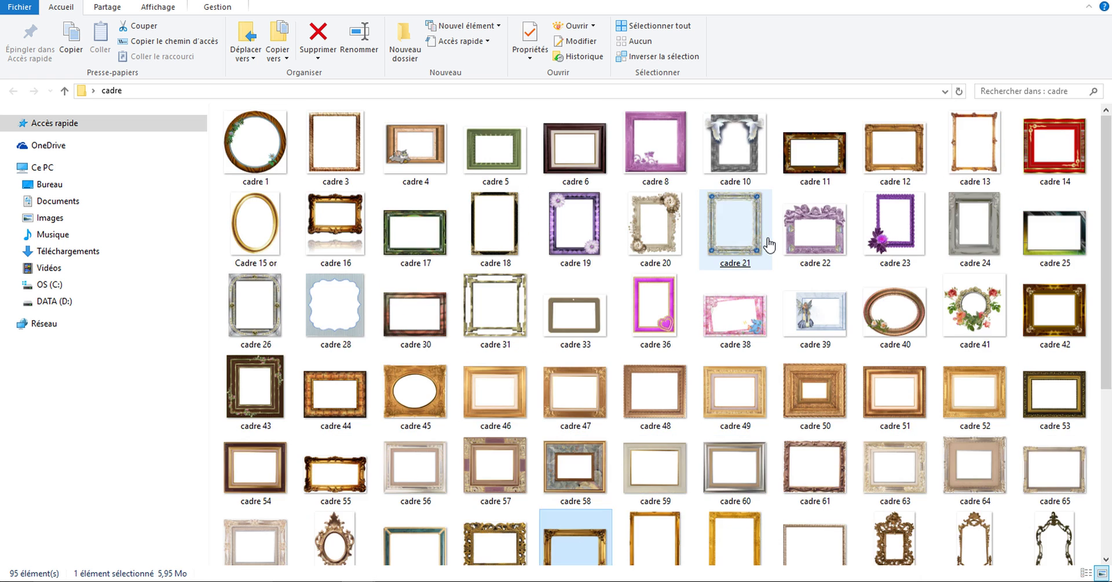
{"action": "scroll", "coordinate": [766, 241], "scroll_direction": "down", "scroll_amount": 2}
{"action": "left_click", "coordinate": [765, 240]}
{"action": "left_click", "coordinate": [812, 229]}
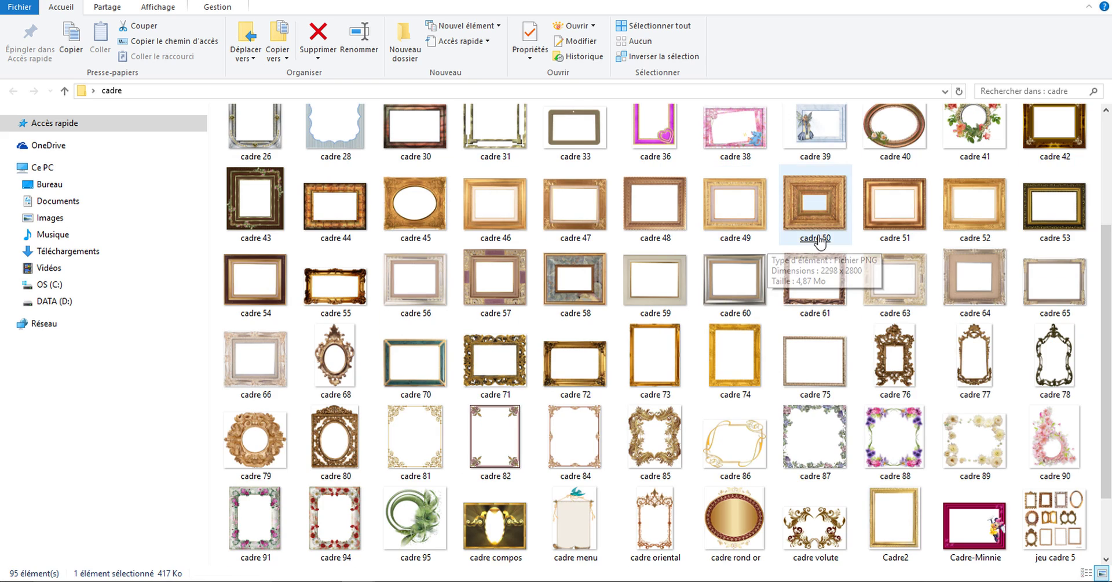
{"action": "double_click", "coordinate": [907, 226]}
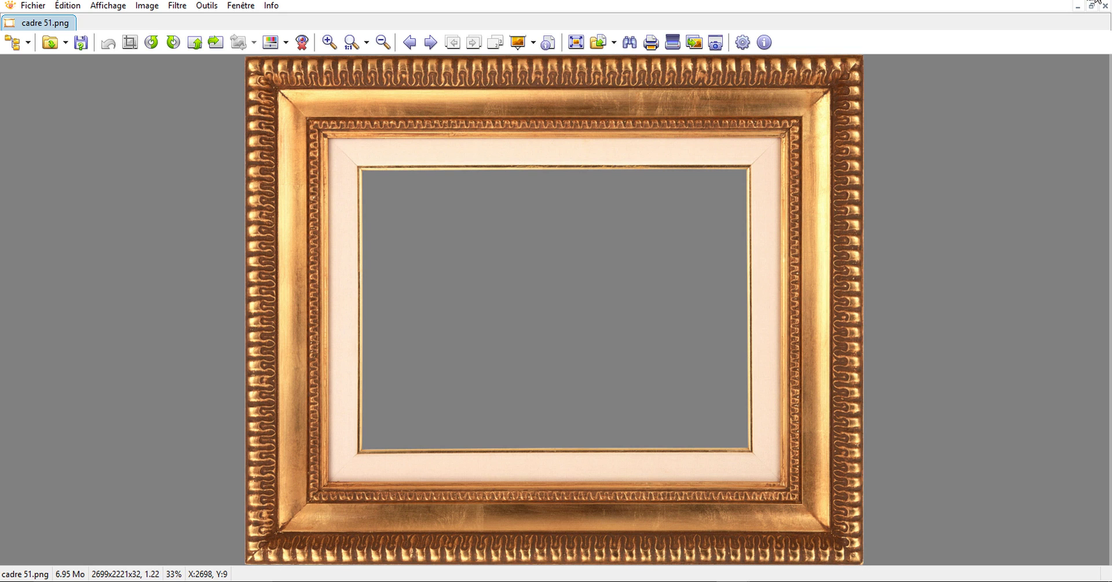
{"action": "left_click", "coordinate": [1104, 5]}
Open the cadre 51 image in Adobe Photoshop Elements 4.0
{"action": "right_click", "coordinate": [890, 219]}
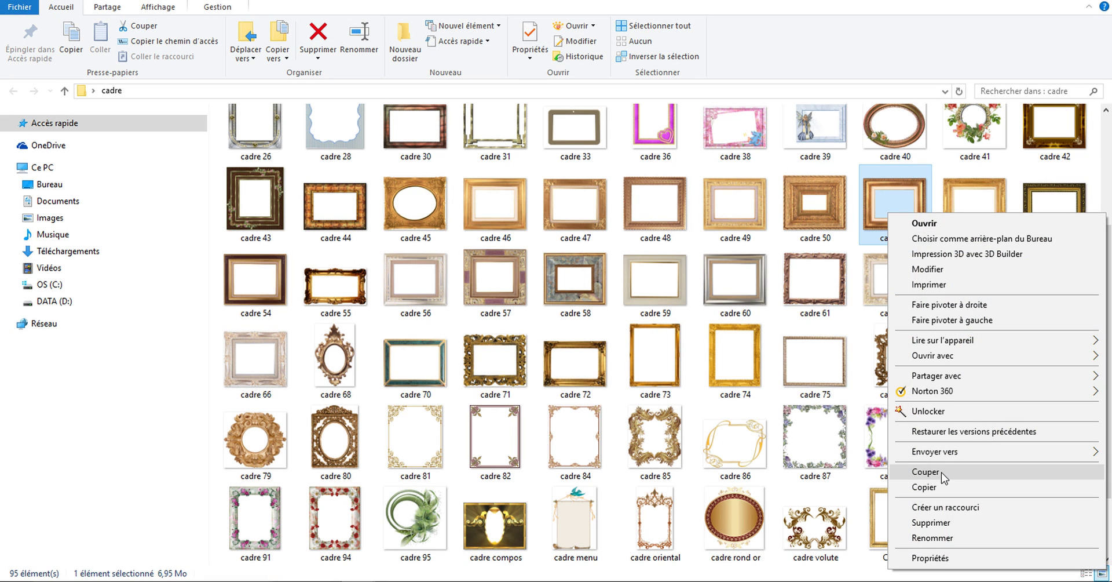
{"action": "mouse_move", "coordinate": [938, 356]}
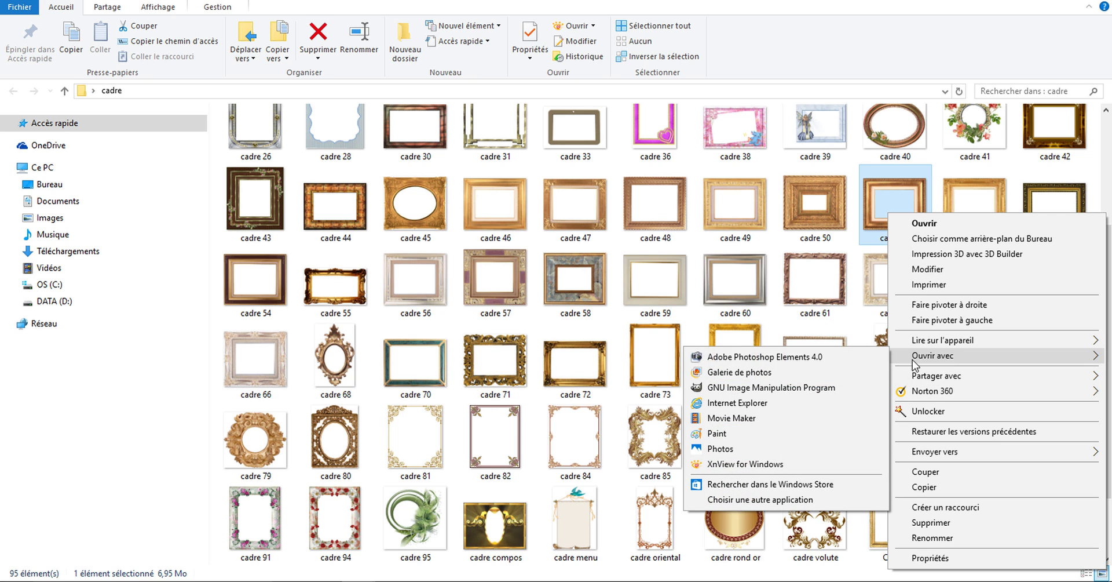
{"action": "left_click", "coordinate": [763, 355]}
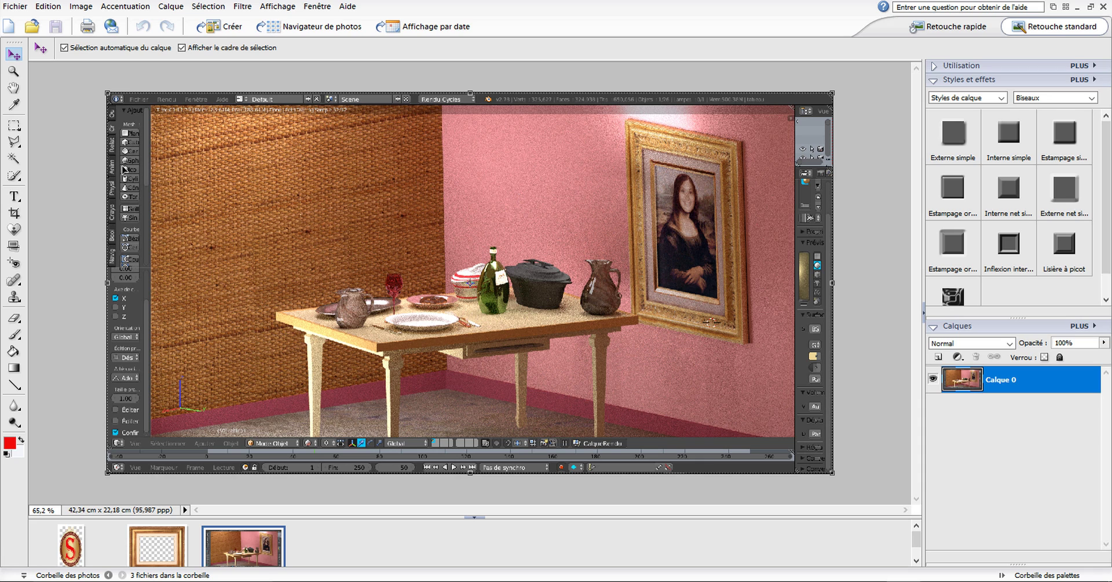
Select the rendered room inside the Blender screenshot with a rectangular selection, leaving out the surrounding interface, and copy it
{"action": "left_click", "coordinate": [14, 125]}
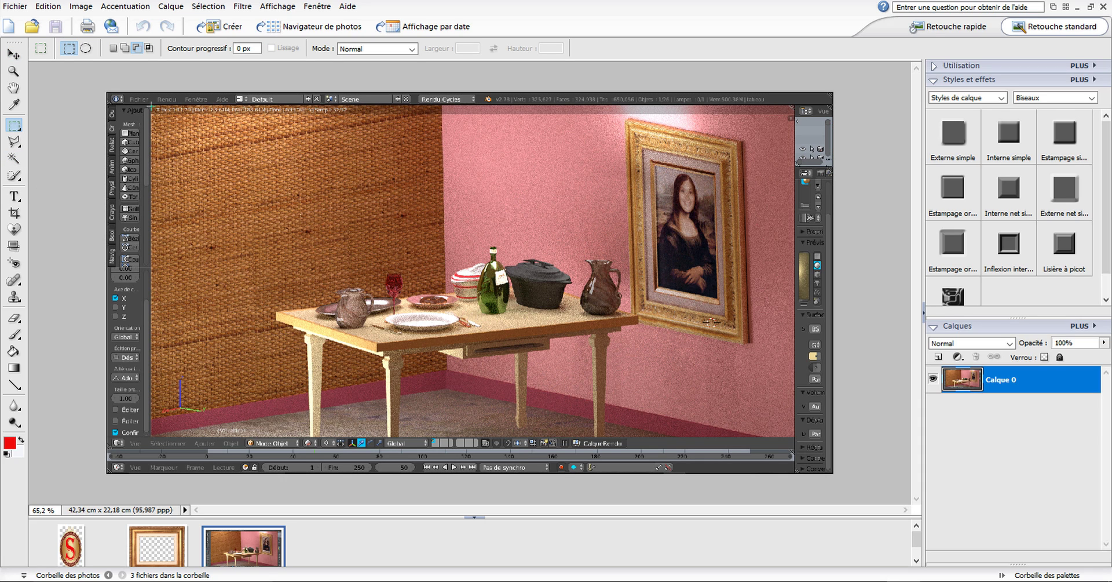
{"action": "mouse_move", "coordinate": [794, 437]}
{"action": "left_mouse_down"}
{"action": "mouse_move", "coordinate": [791, 457]}
{"action": "mouse_move", "coordinate": [794, 436]}
{"action": "left_mouse_up"}
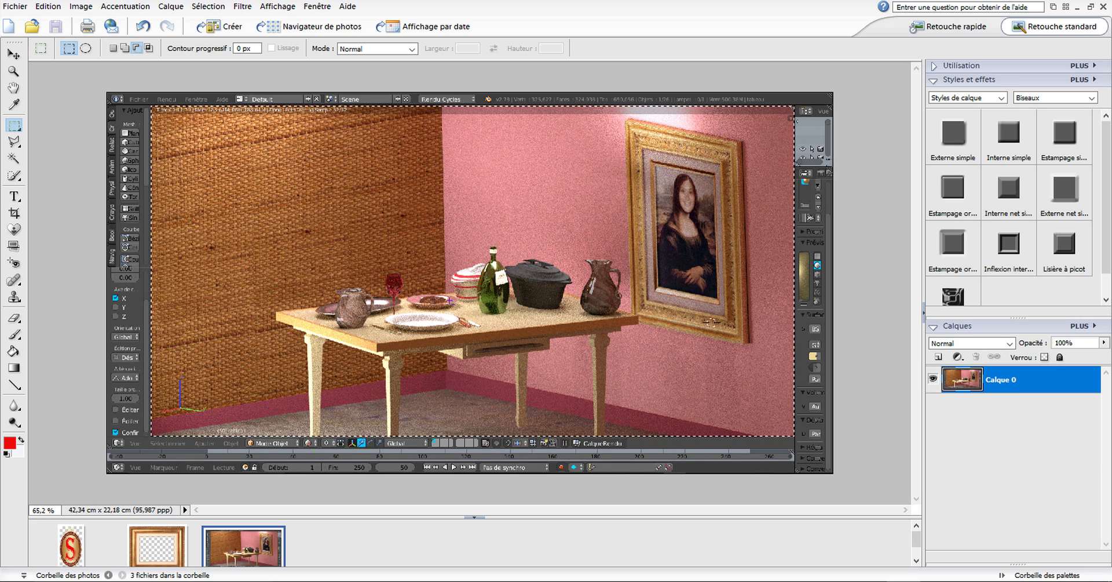
{"action": "left_click", "coordinate": [50, 6]}
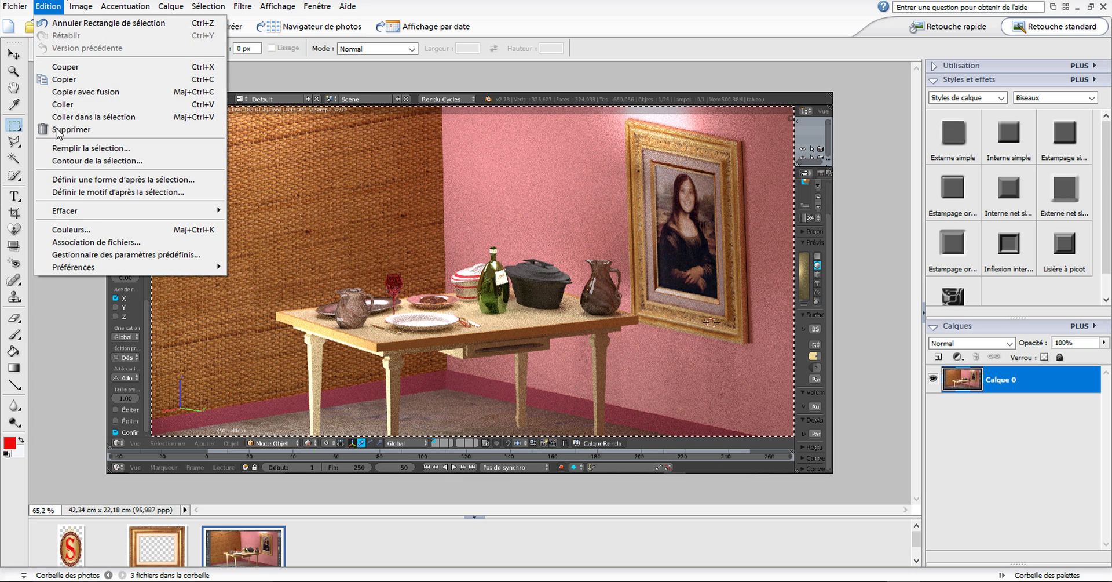
{"action": "left_click", "coordinate": [64, 79]}
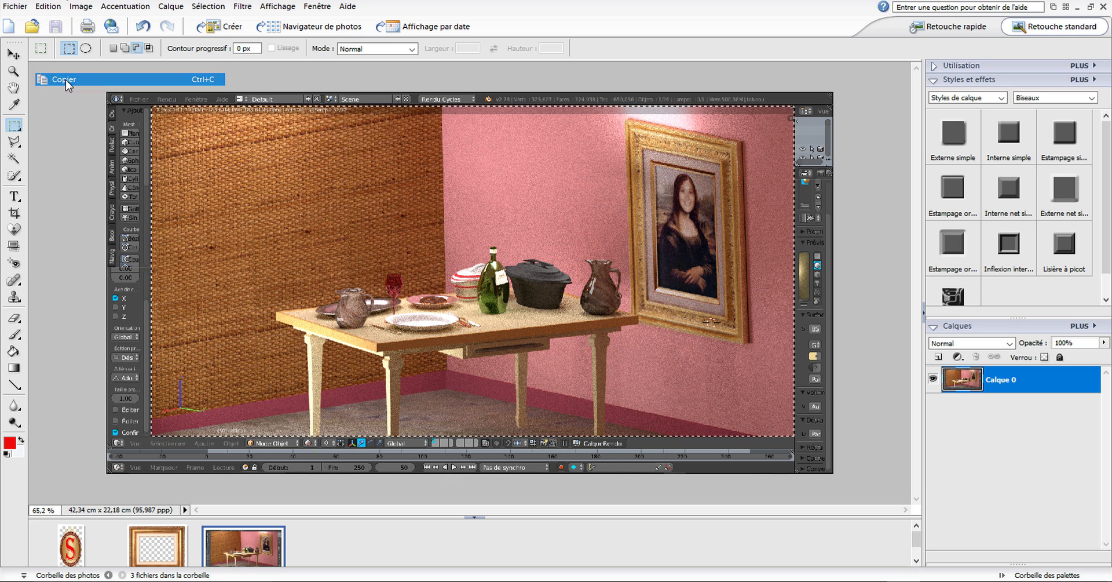
Paste the copied room render into the gold frame image
{"action": "left_click", "coordinate": [155, 544]}
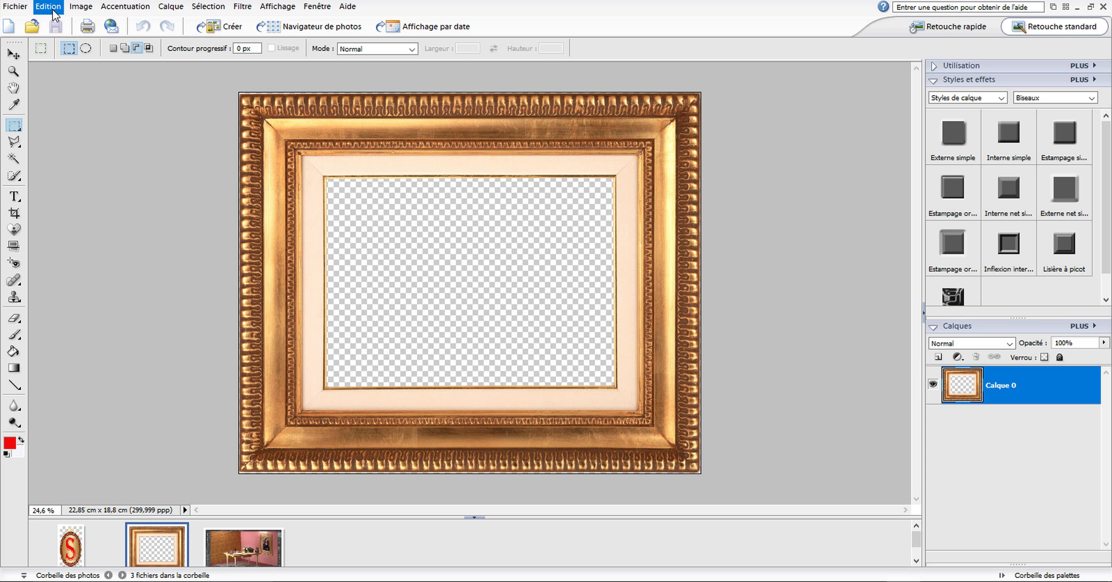
{"action": "left_click", "coordinate": [50, 6]}
{"action": "left_click", "coordinate": [68, 102]}
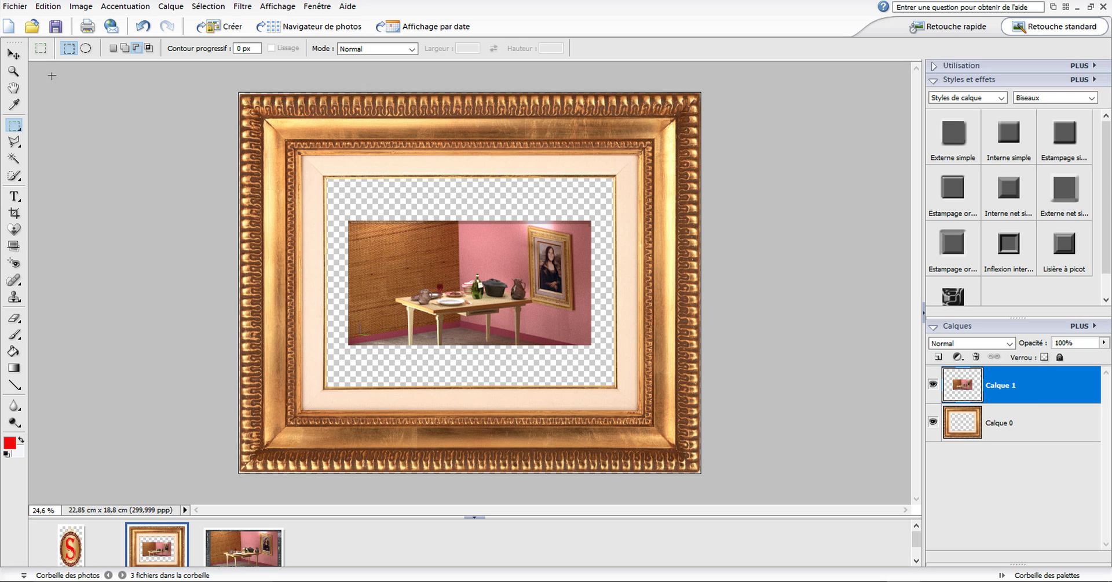
Stretch the pasted render upward to 134.6% height, reaching the upper inner edge of the frame, and apply the transformation
{"action": "left_click", "coordinate": [14, 54]}
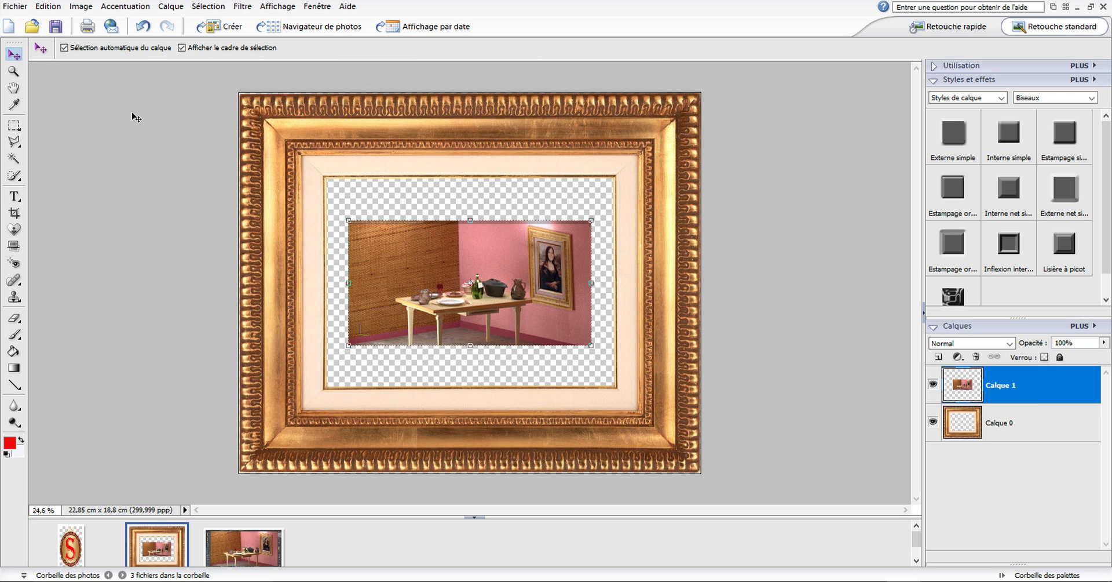
{"action": "right_click", "coordinate": [469, 224]}
{"action": "left_click", "coordinate": [470, 213]}
{"action": "left_click_drag", "start_coordinate": [471, 221], "coordinate": [472, 177]}
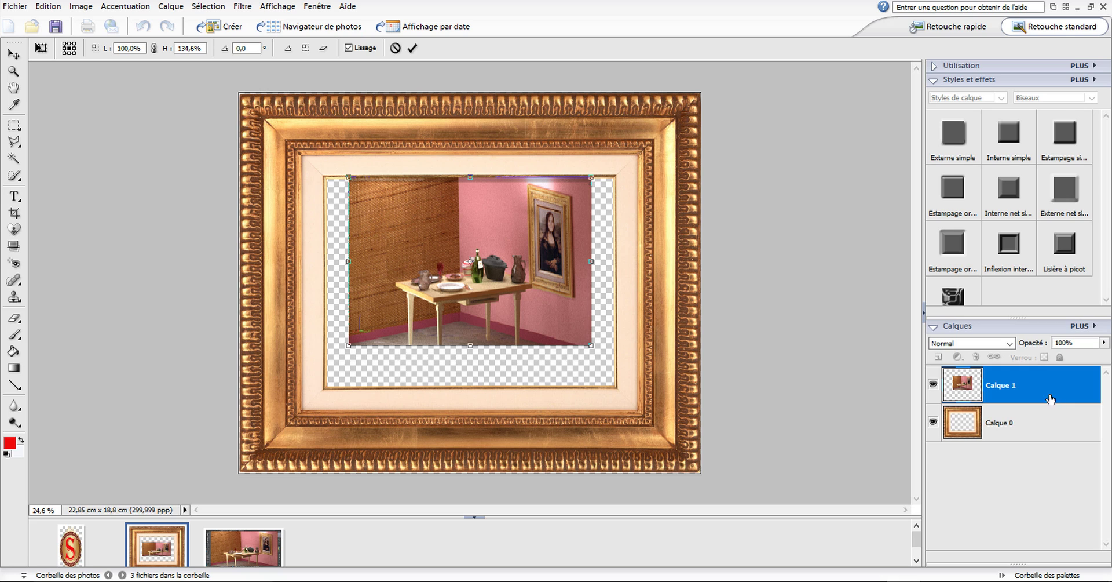
{"action": "left_click", "coordinate": [413, 50]}
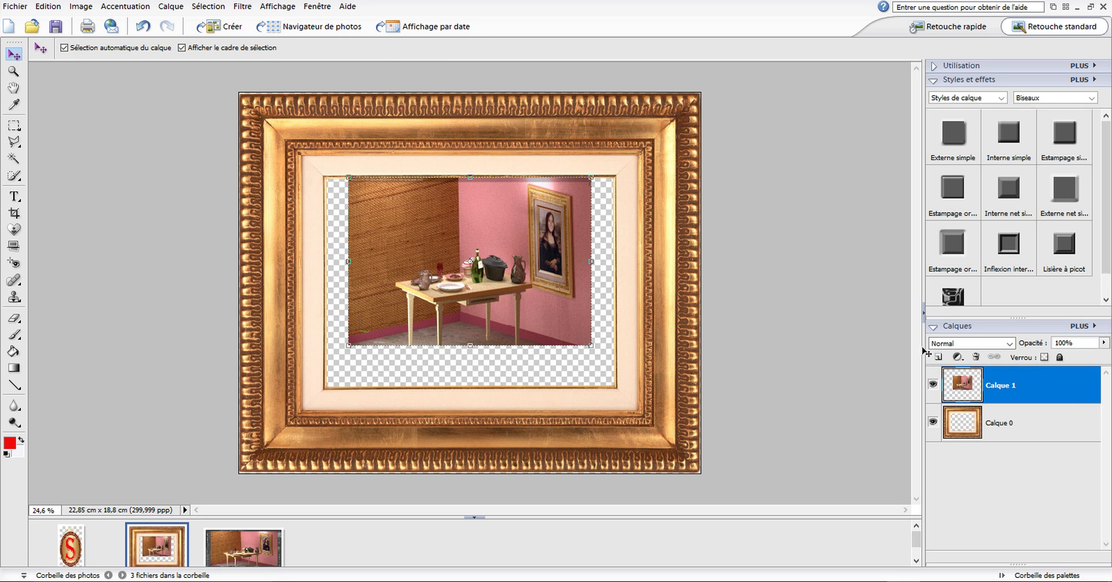
Place the render layer Calque 1 beneath the frame layer, and stretch it to 119.5% width and 128.3% height to fill the frame opening
{"action": "left_click_drag", "start_coordinate": [1040, 393], "coordinate": [1037, 443]}
{"action": "scroll", "coordinate": [488, 312], "scroll_direction": "up", "scroll_amount": 1}
{"action": "left_click_drag", "start_coordinate": [604, 260], "coordinate": [631, 259]}
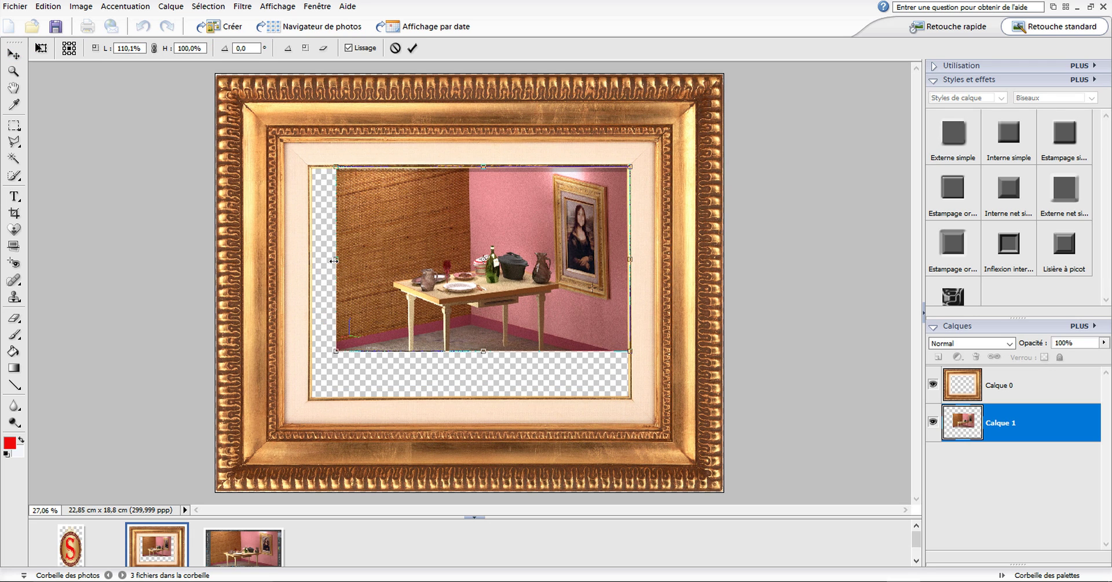
{"action": "left_click_drag", "start_coordinate": [334, 260], "coordinate": [311, 260]}
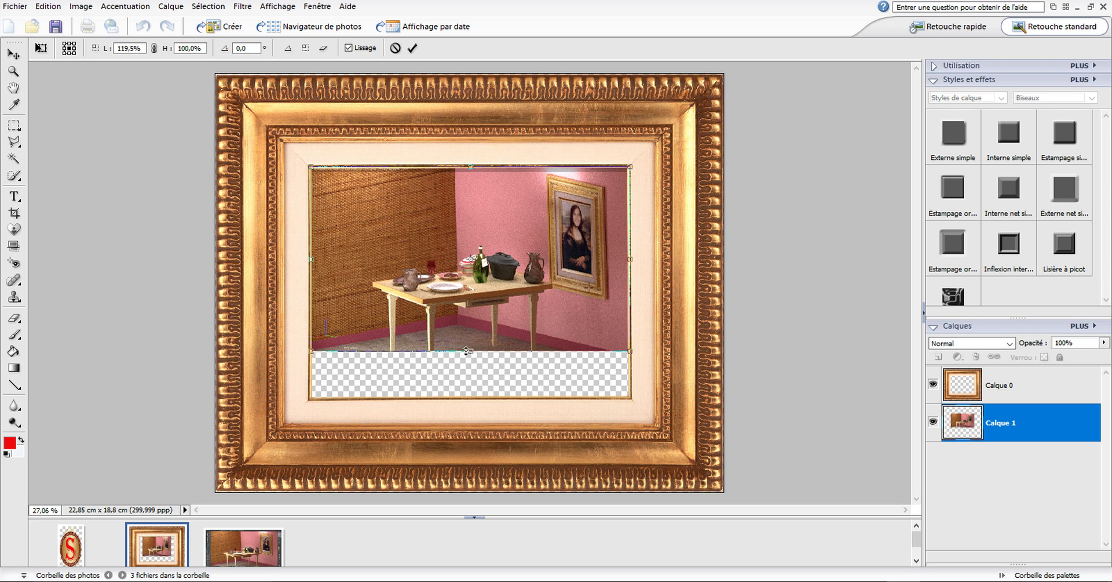
{"action": "left_click_drag", "start_coordinate": [468, 350], "coordinate": [470, 402]}
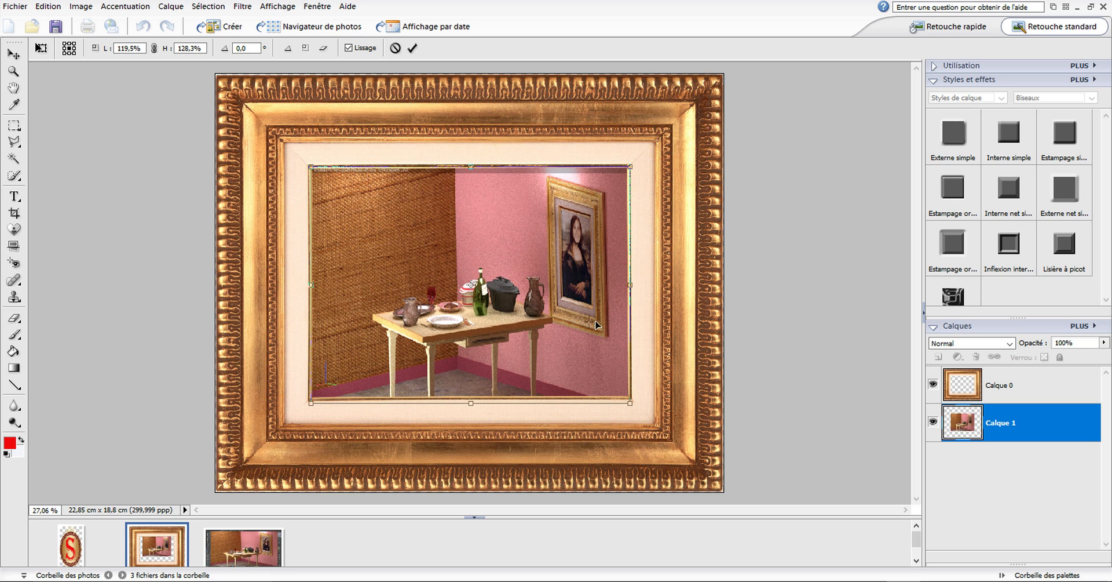
Enlarge the render to 153.1% width and 133.2% height, reposition it so the table and wall portrait fit the opening, and apply the transformation
{"action": "left_click_drag", "start_coordinate": [626, 284], "coordinate": [690, 285]}
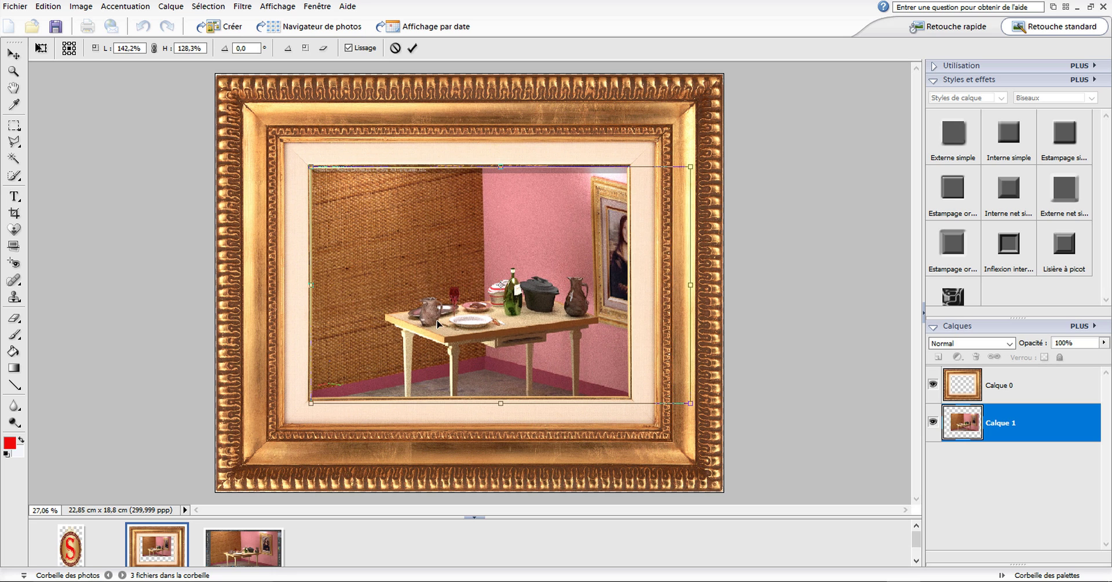
{"action": "left_click_drag", "start_coordinate": [560, 294], "coordinate": [505, 300]}
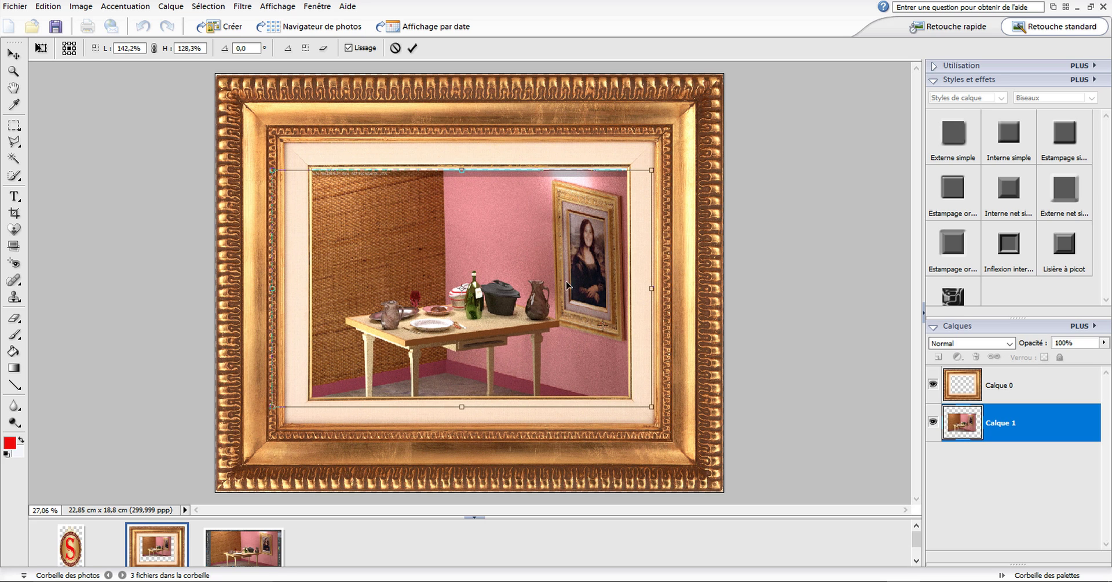
{"action": "mouse_move", "coordinate": [460, 164]}
{"action": "left_mouse_down"}
{"action": "mouse_move", "coordinate": [467, 138]}
{"action": "mouse_move", "coordinate": [476, 175]}
{"action": "mouse_move", "coordinate": [478, 158]}
{"action": "left_mouse_up"}
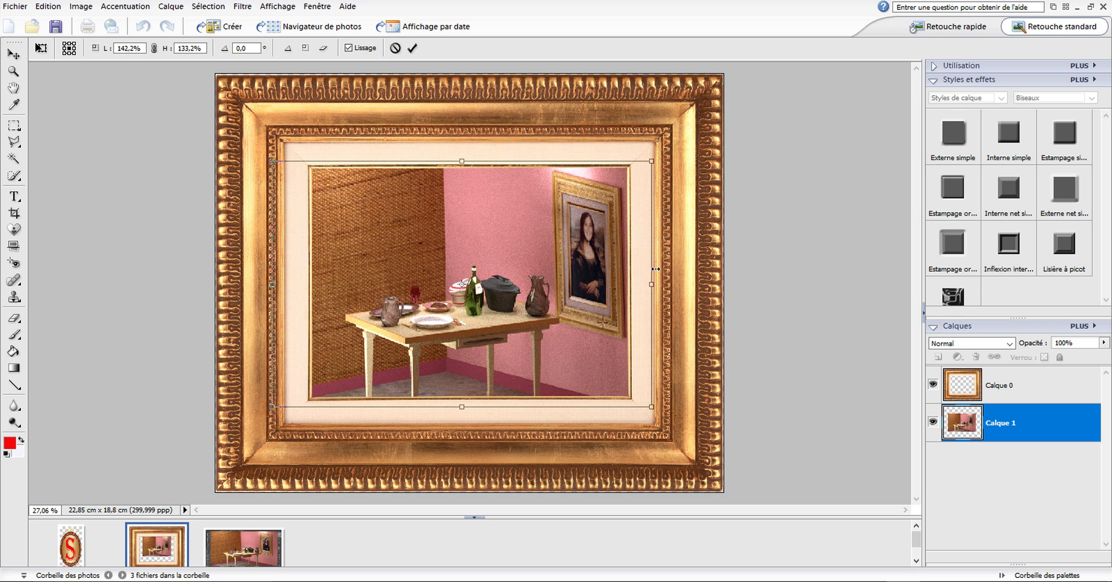
{"action": "left_click_drag", "start_coordinate": [655, 285], "coordinate": [684, 286]}
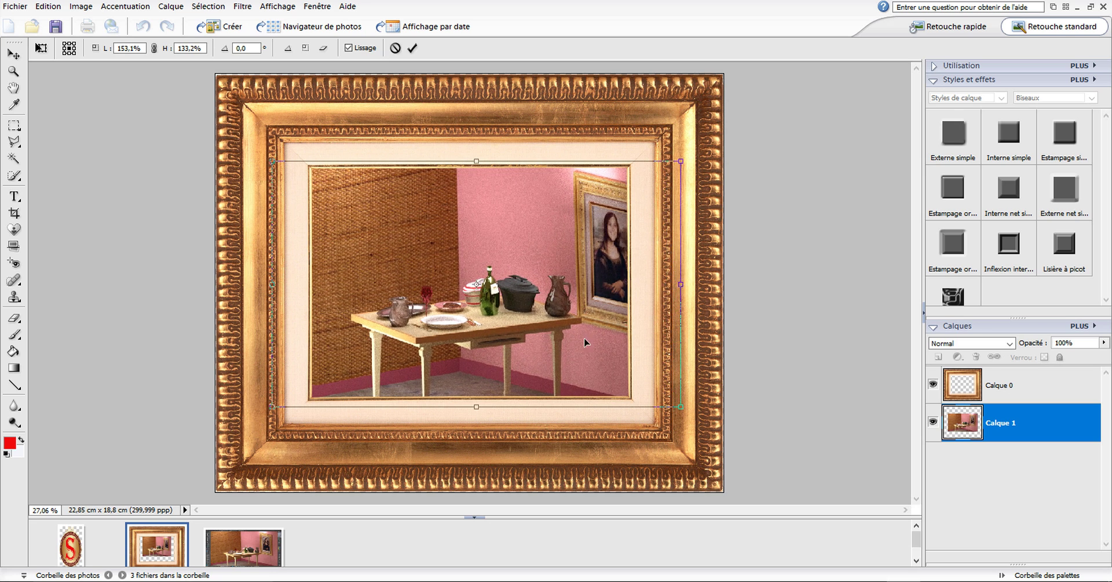
{"action": "left_click_drag", "start_coordinate": [557, 348], "coordinate": [525, 348]}
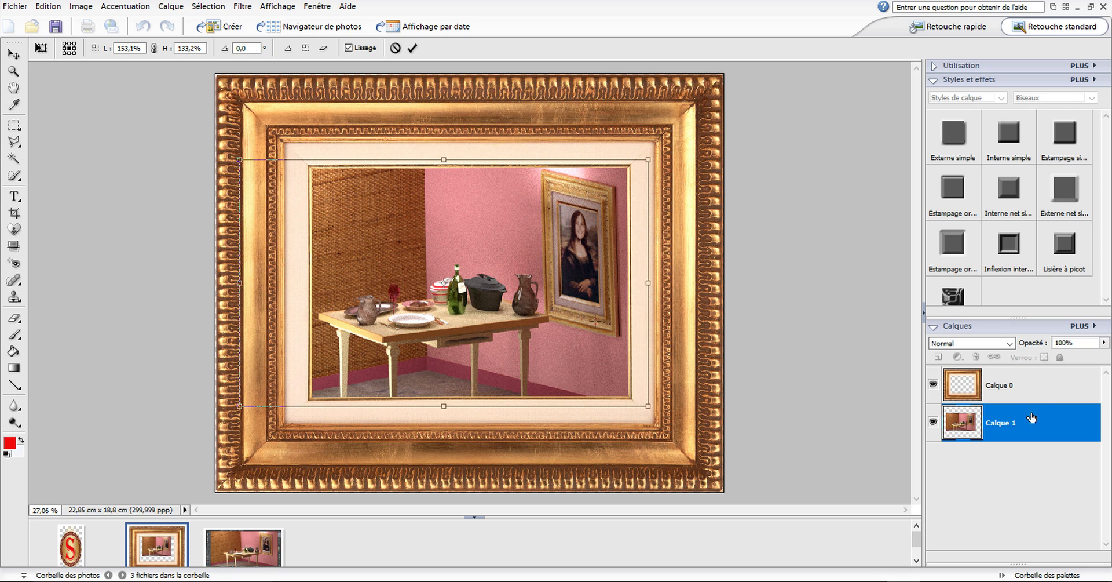
{"action": "left_click", "coordinate": [985, 429]}
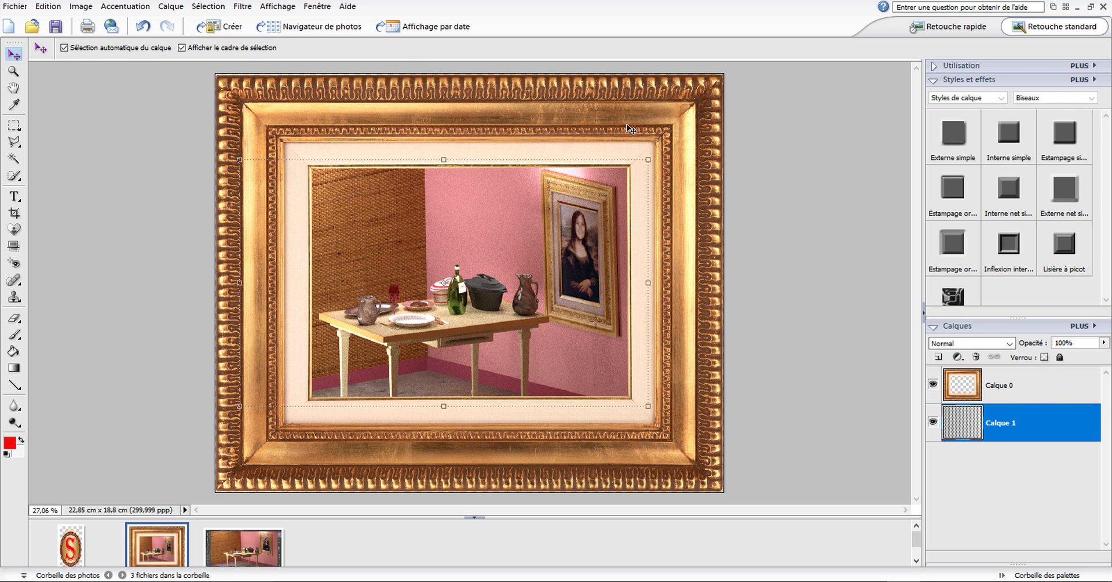
Merge the visible frame and render layers into one layer
{"action": "right_click", "coordinate": [1027, 385]}
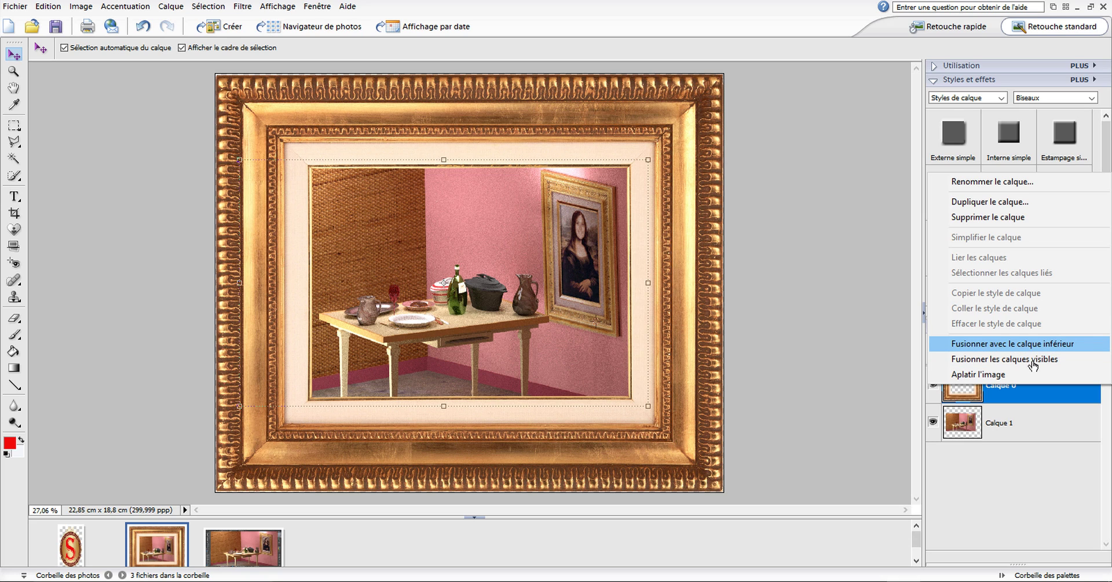
{"action": "left_click", "coordinate": [1038, 360]}
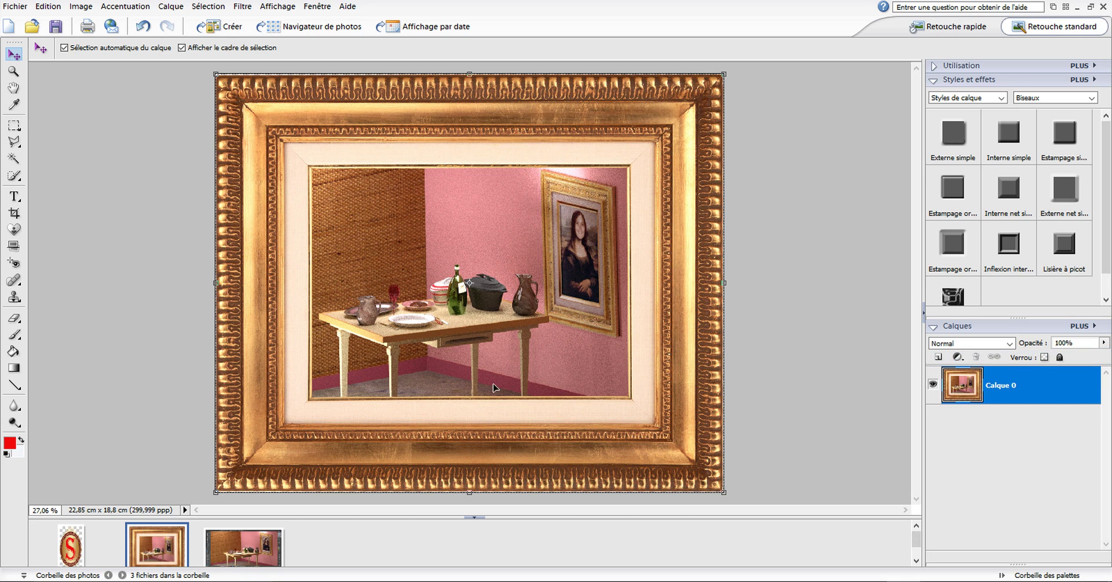
{"action": "scroll", "coordinate": [350, 255], "scroll_direction": "up", "scroll_amount": 1}
{"action": "scroll", "coordinate": [350, 258], "scroll_direction": "down", "scroll_amount": 2}
{"action": "scroll", "coordinate": [351, 258], "scroll_direction": "up", "scroll_amount": 4}
{"action": "scroll", "coordinate": [319, 209], "scroll_direction": "down", "scroll_amount": 1}
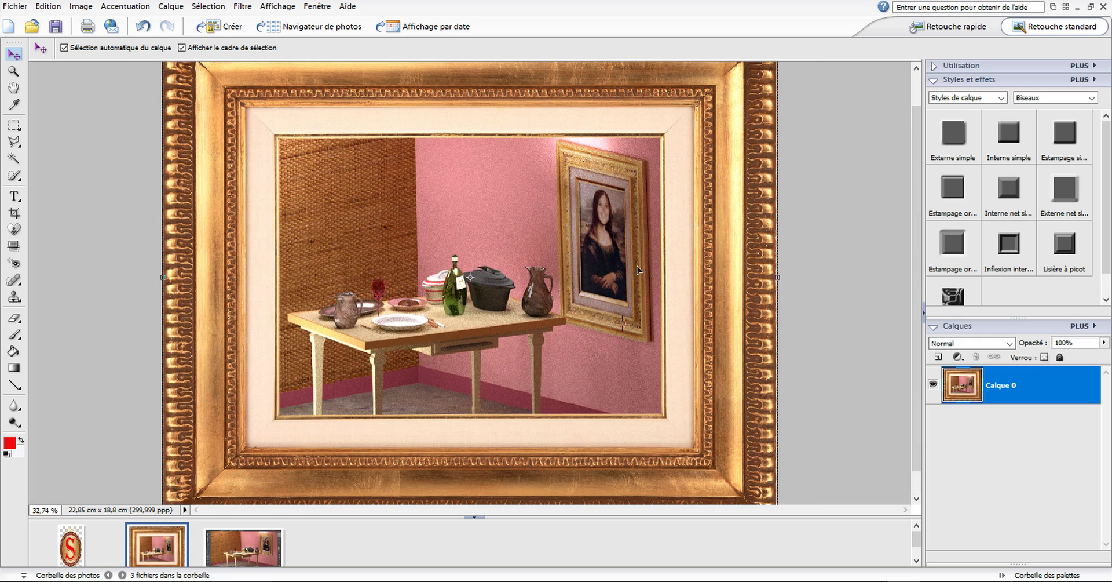
{"action": "scroll", "coordinate": [517, 266], "scroll_direction": "down", "scroll_amount": 1}
{"action": "scroll", "coordinate": [502, 281], "scroll_direction": "down", "scroll_amount": 1}
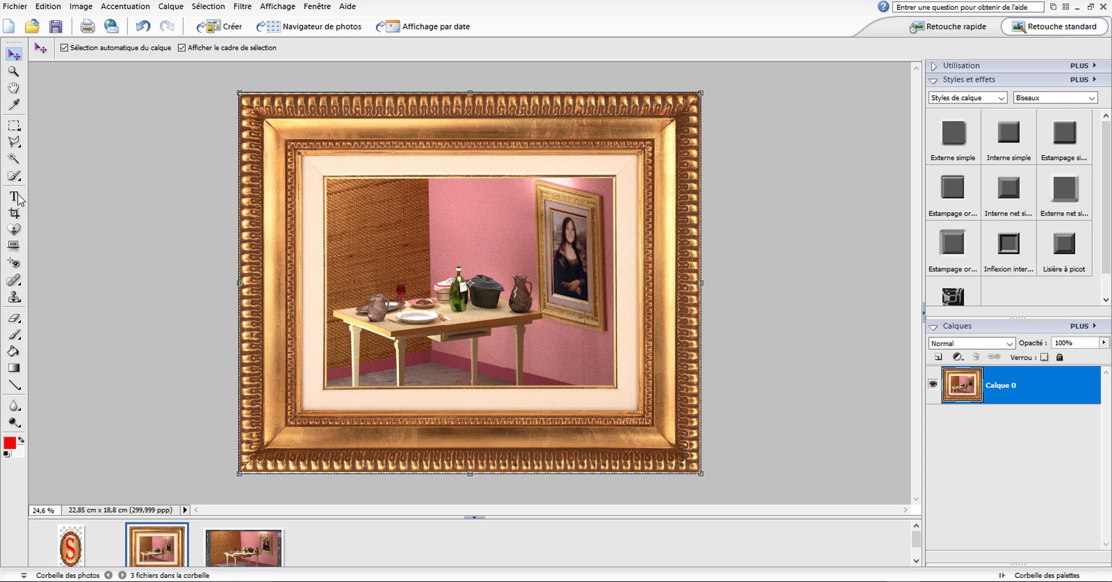
Save the framed picture to the desktop as cadre 51 in PNG format, excluded from the organizer, not as a copy, and without interlacing
{"action": "left_click", "coordinate": [15, 6]}
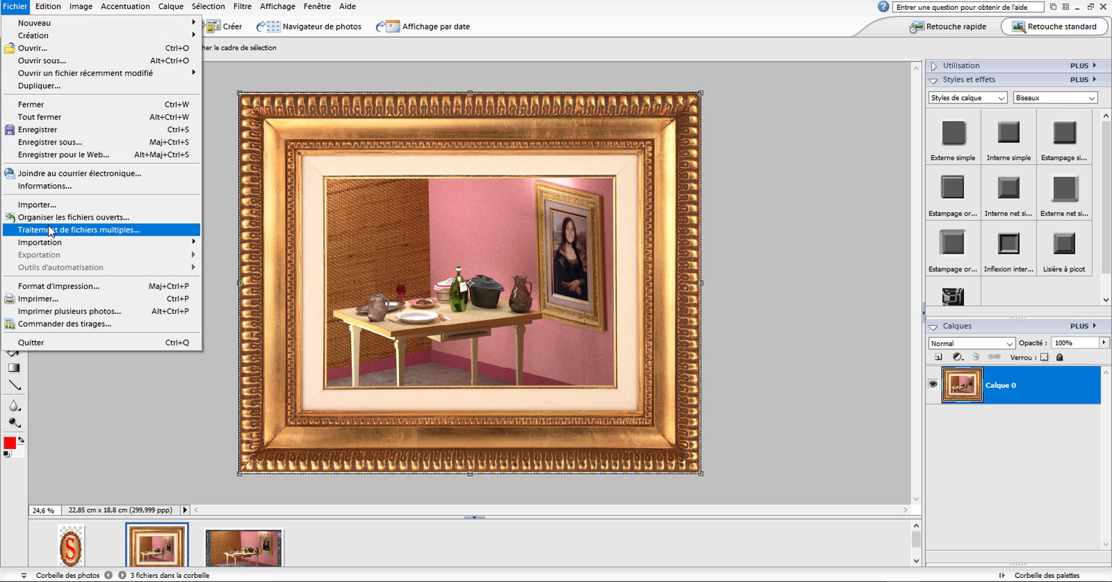
{"action": "left_click", "coordinate": [54, 142]}
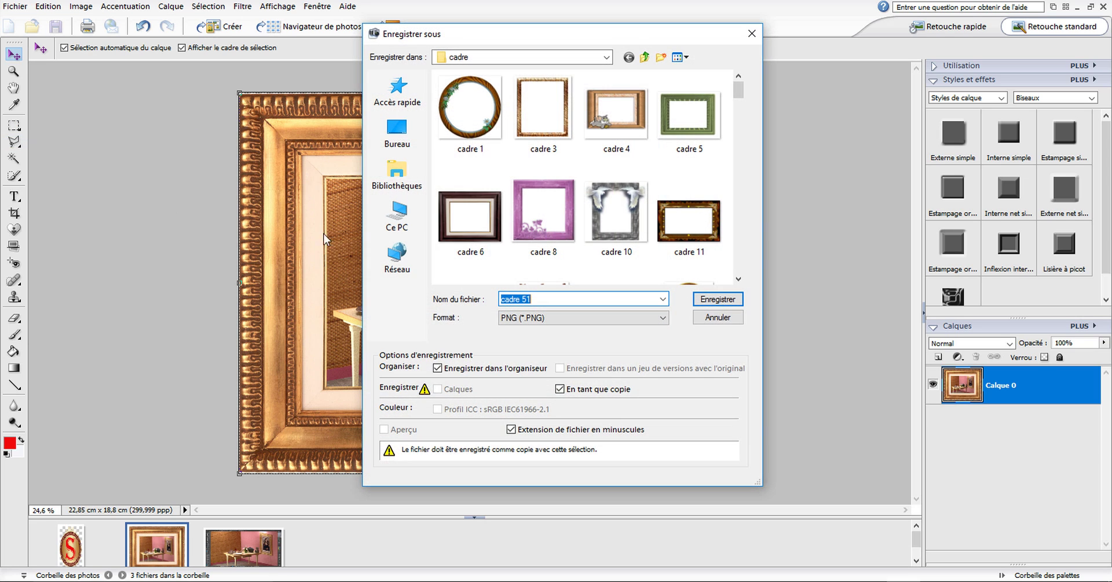
{"action": "left_click", "coordinate": [397, 130]}
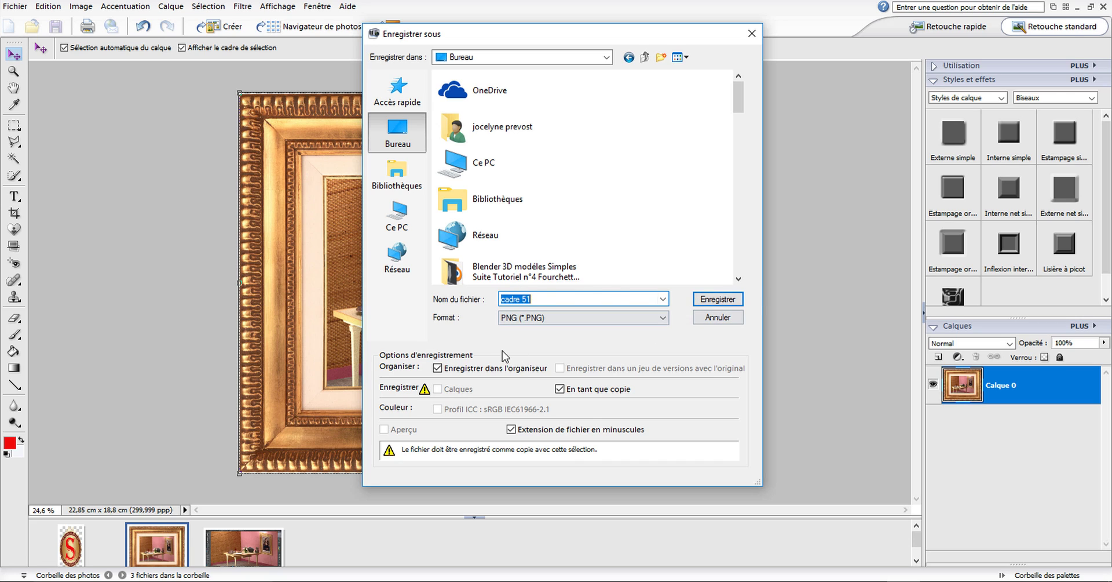
{"action": "left_click", "coordinate": [438, 368]}
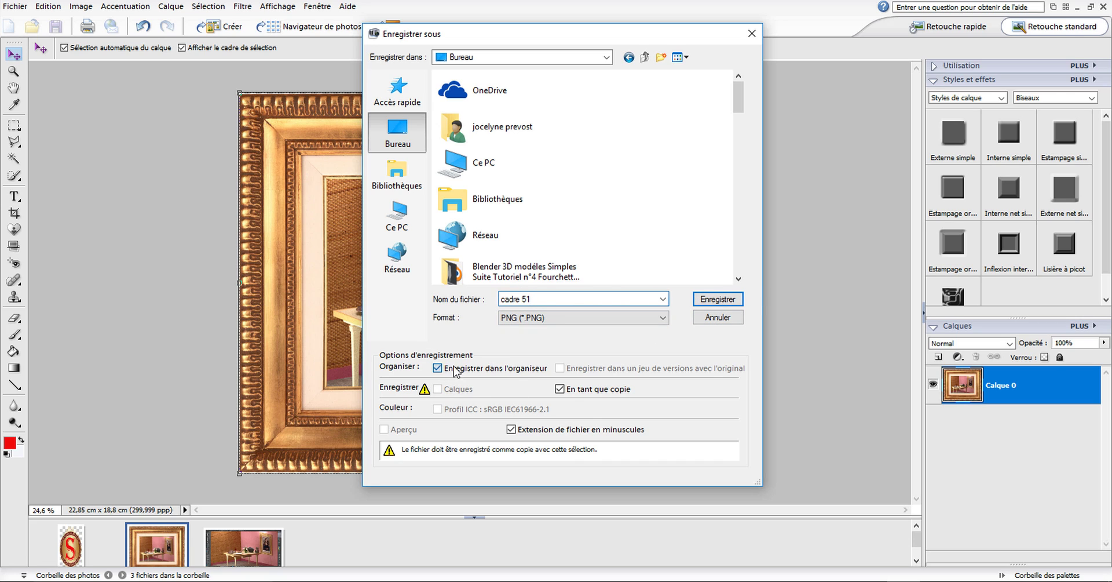
{"action": "left_click", "coordinate": [560, 389]}
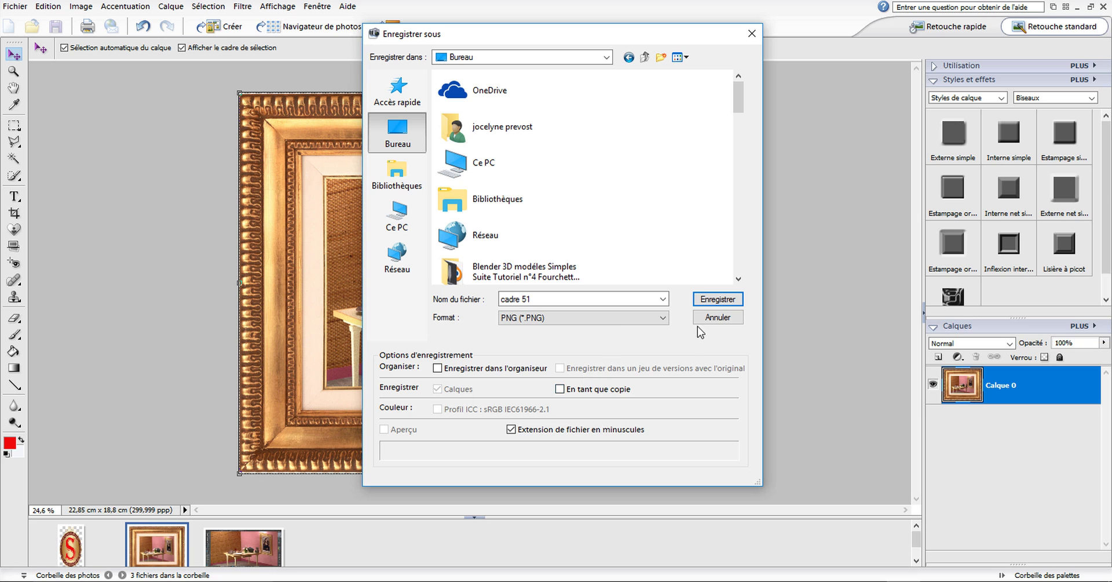
{"action": "left_click", "coordinate": [722, 300]}
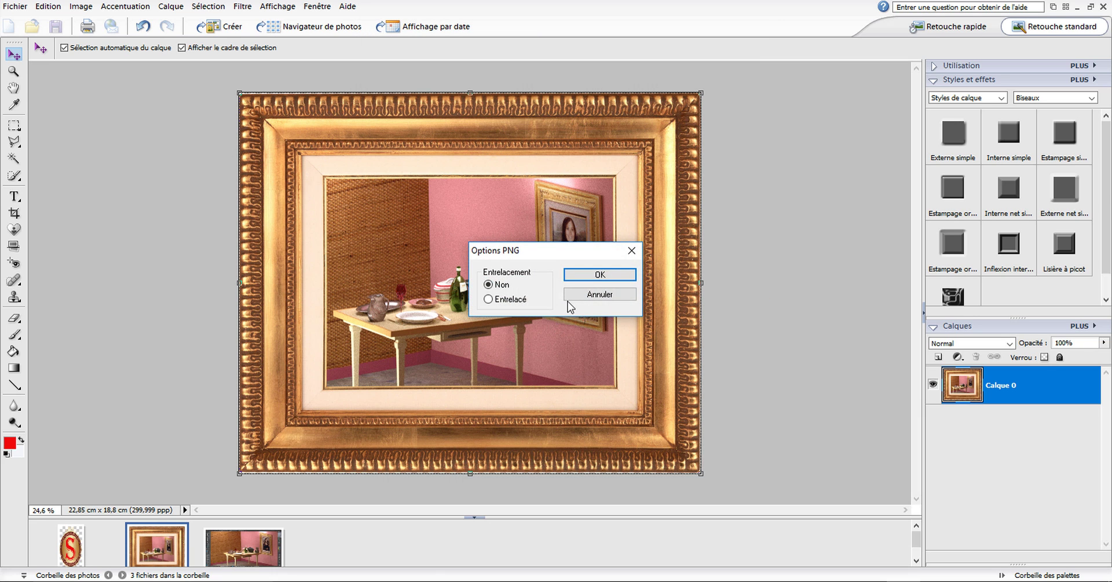
{"action": "left_click", "coordinate": [590, 275]}
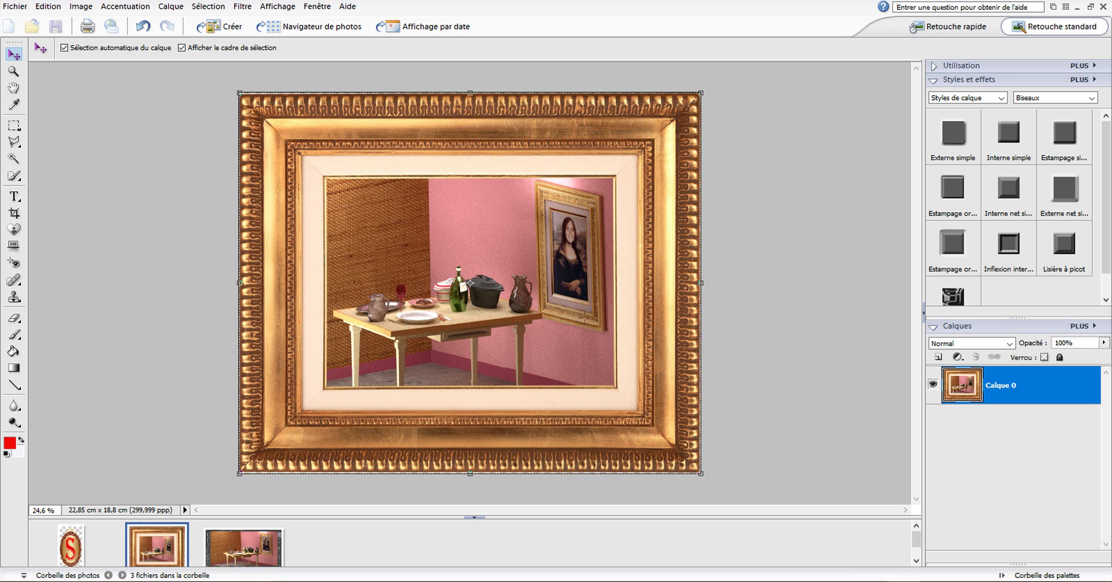
Switch to Blender and set the 3D view's shading to Matériau
{"action": "mouse_move", "coordinate": [869, 581]}
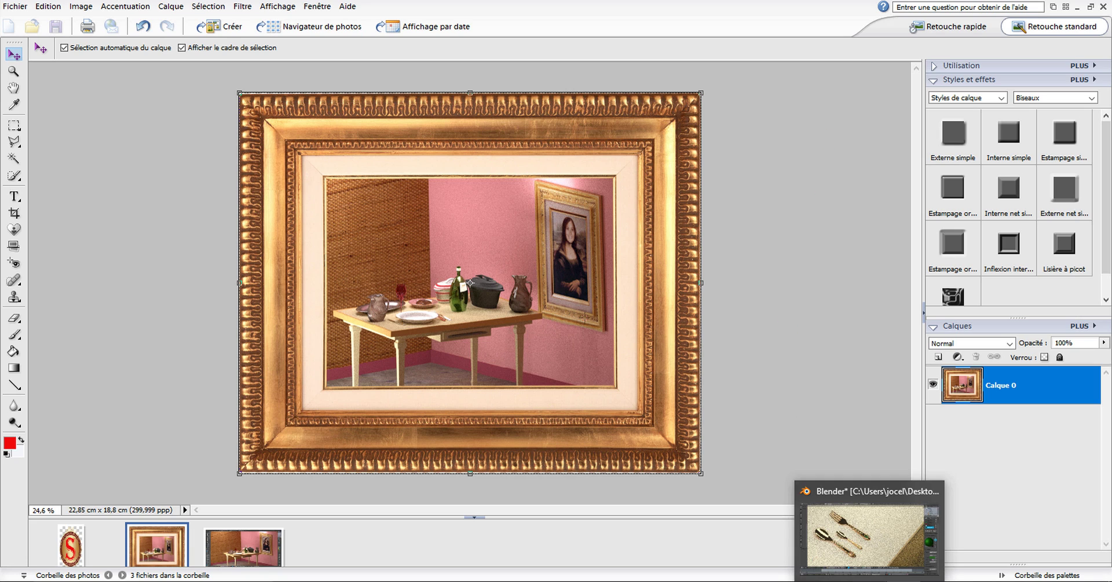
{"action": "left_click", "coordinate": [868, 533]}
{"action": "scroll", "coordinate": [680, 260], "scroll_direction": "down", "scroll_amount": 4}
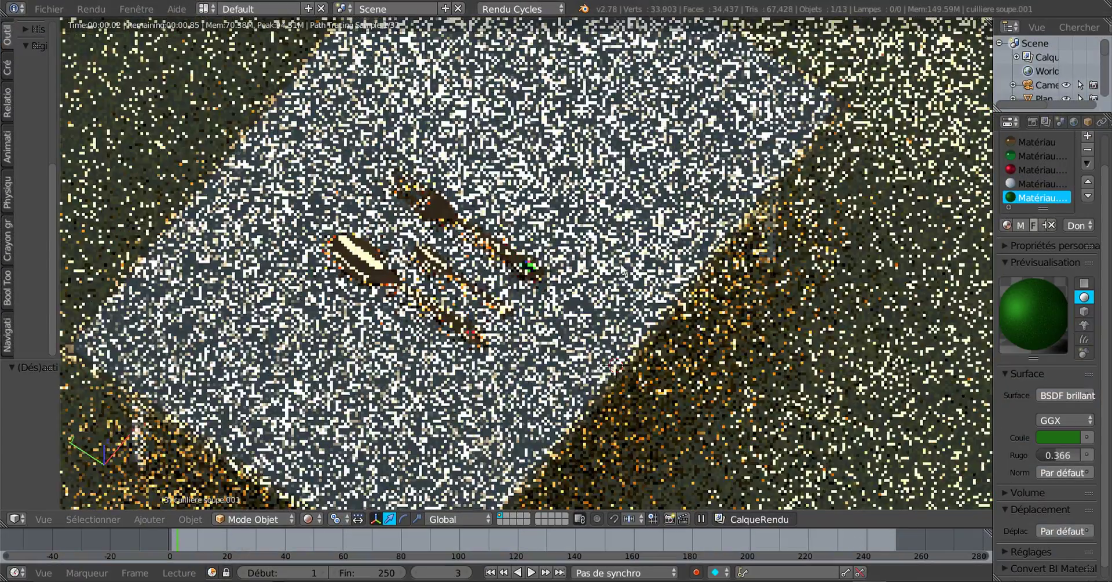
{"action": "middle_click_drag", "start_coordinate": [680, 260], "coordinate": [703, 230]}
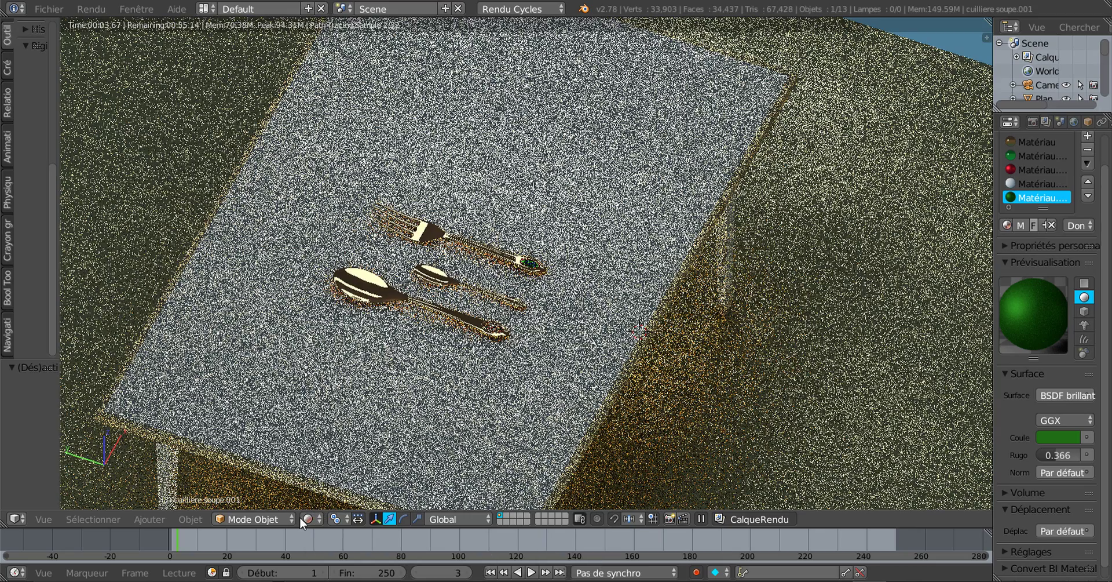
{"action": "left_click", "coordinate": [248, 517]}
{"action": "left_click", "coordinate": [311, 517]}
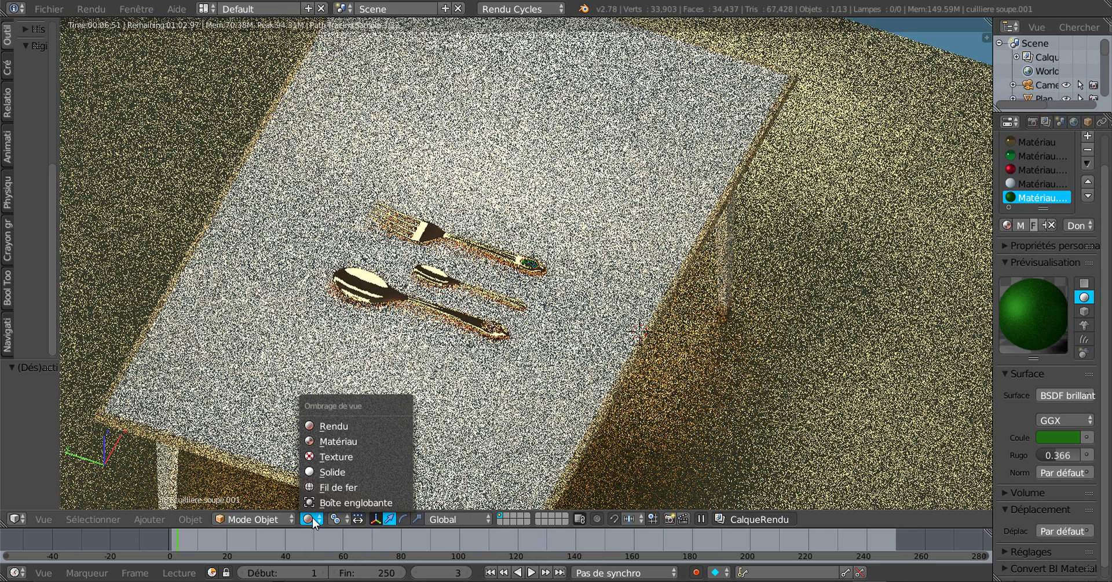
{"action": "left_click", "coordinate": [325, 441]}
Import cadre 51.png from the desktop into the scene as an image plane
{"action": "scroll", "coordinate": [325, 441], "scroll_direction": "down", "scroll_amount": 4}
{"action": "mouse_move", "coordinate": [325, 441]}
{"action": "middle_mouse_down"}
{"action": "mouse_move", "coordinate": [554, 279]}
{"action": "mouse_move", "coordinate": [764, 306]}
{"action": "middle_mouse_up"}
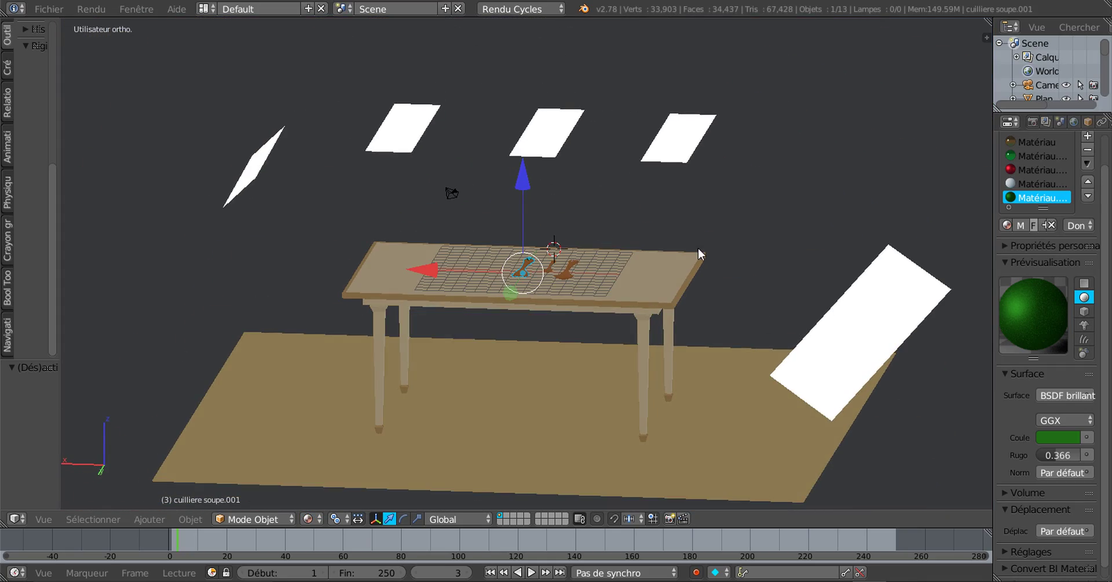
{"action": "middle_click_drag", "start_coordinate": [698, 250], "coordinate": [566, 330]}
{"action": "left_click", "coordinate": [189, 520]}
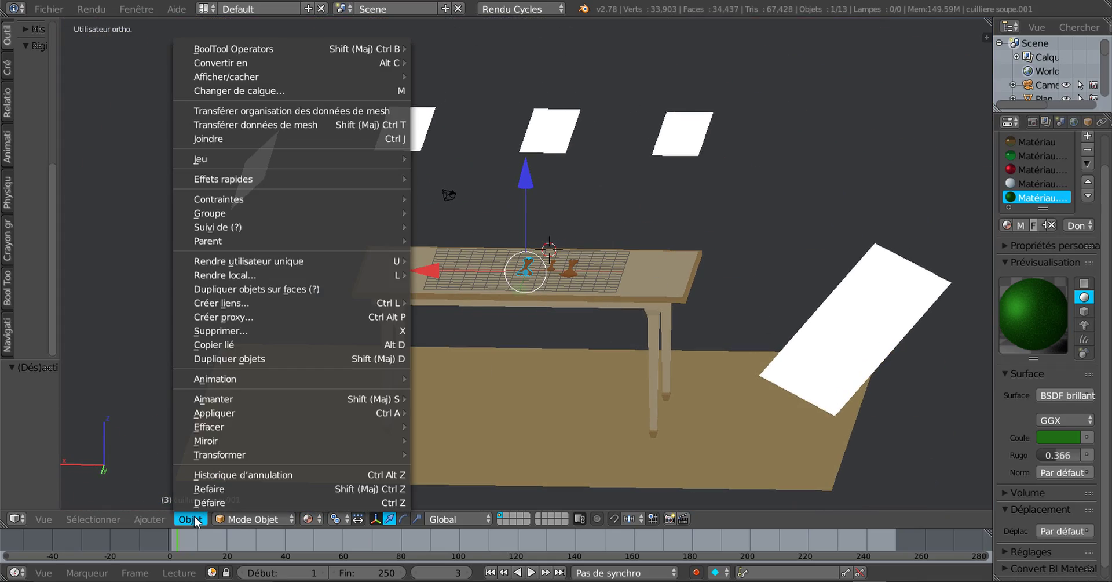
{"action": "mouse_move", "coordinate": [149, 520]}
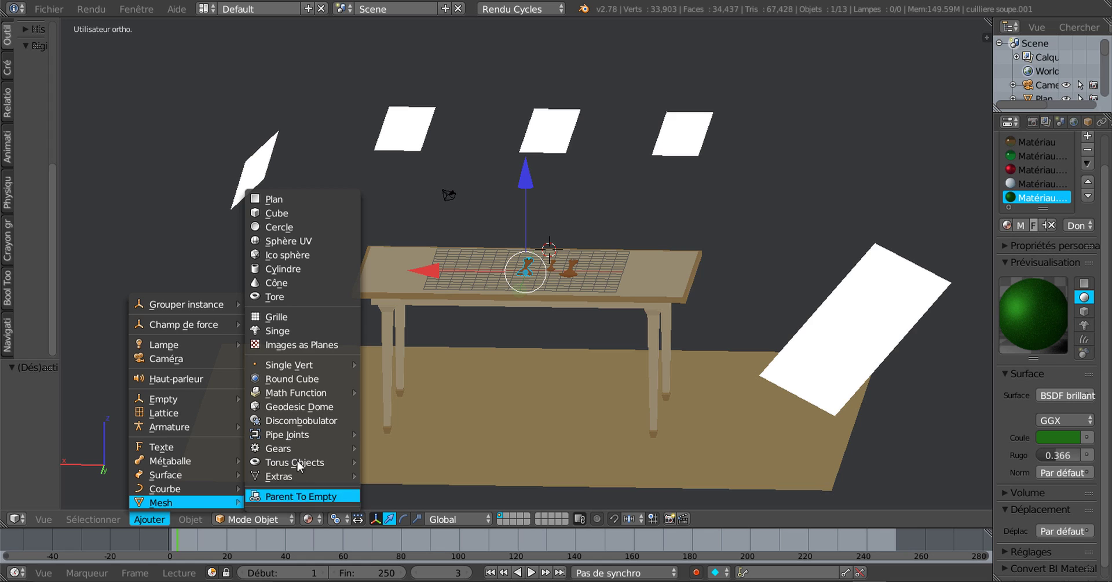
{"action": "left_click", "coordinate": [301, 344]}
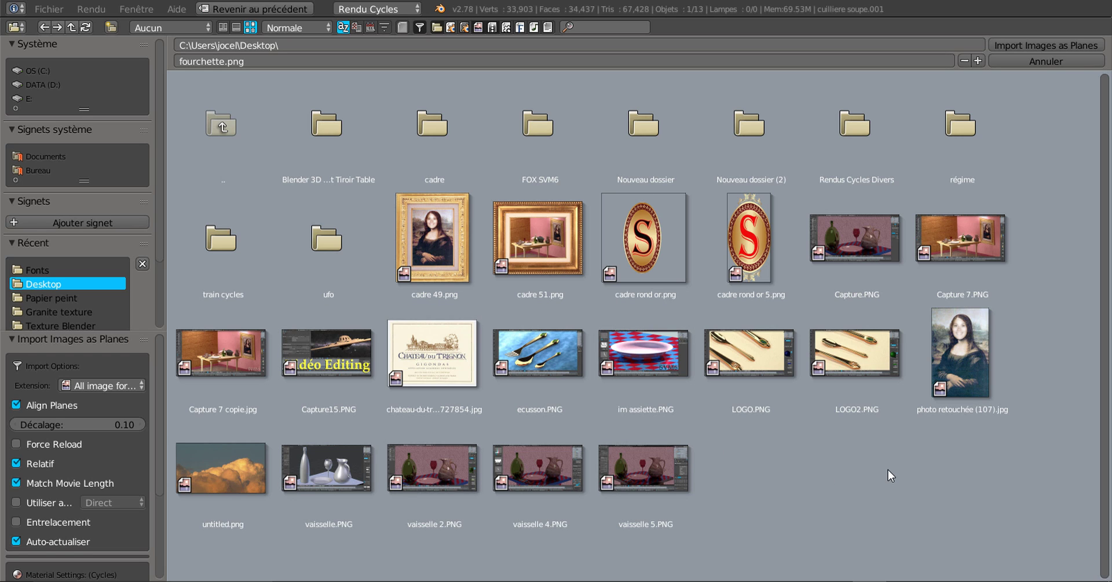
{"action": "left_click", "coordinate": [520, 234]}
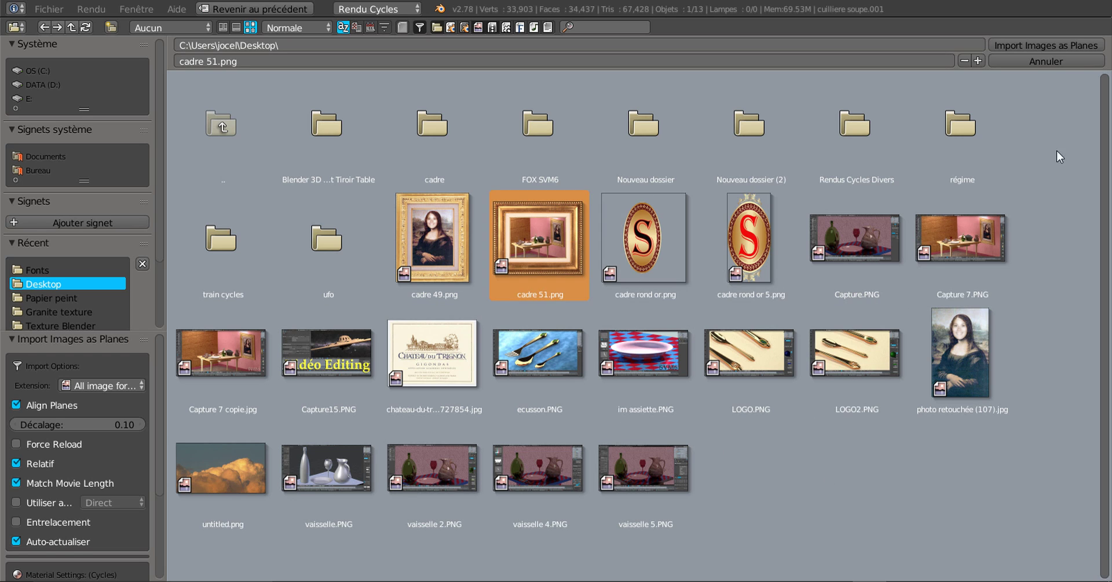
{"action": "left_click", "coordinate": [1031, 45]}
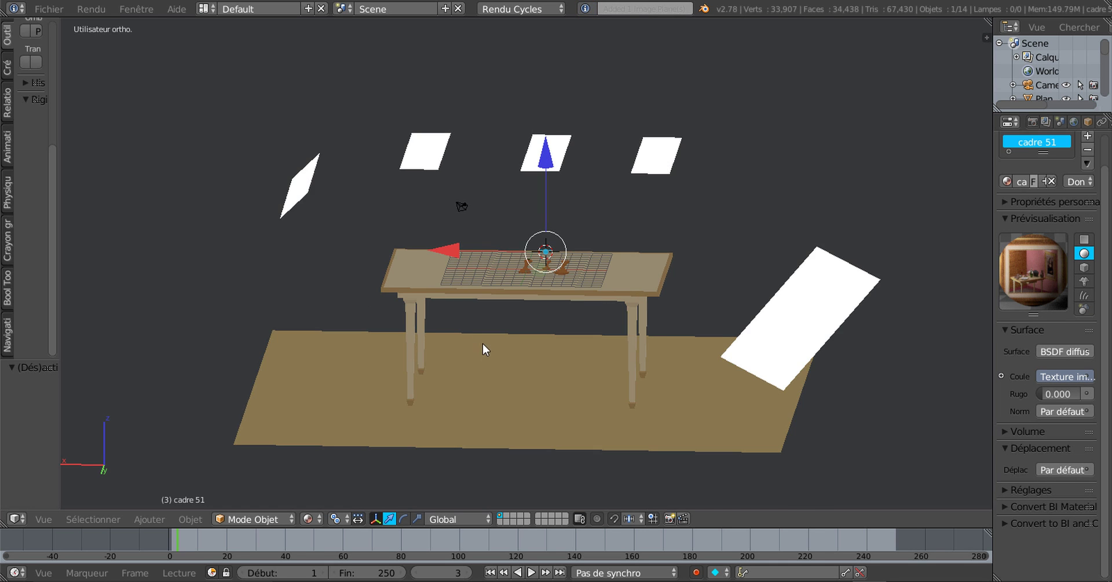
Raise the imported cadre 51 plane about 7.1 units along Z above the table and scale it up uniformly about 16 times
{"action": "middle_click_drag", "start_coordinate": [483, 343], "coordinate": [518, 340]}
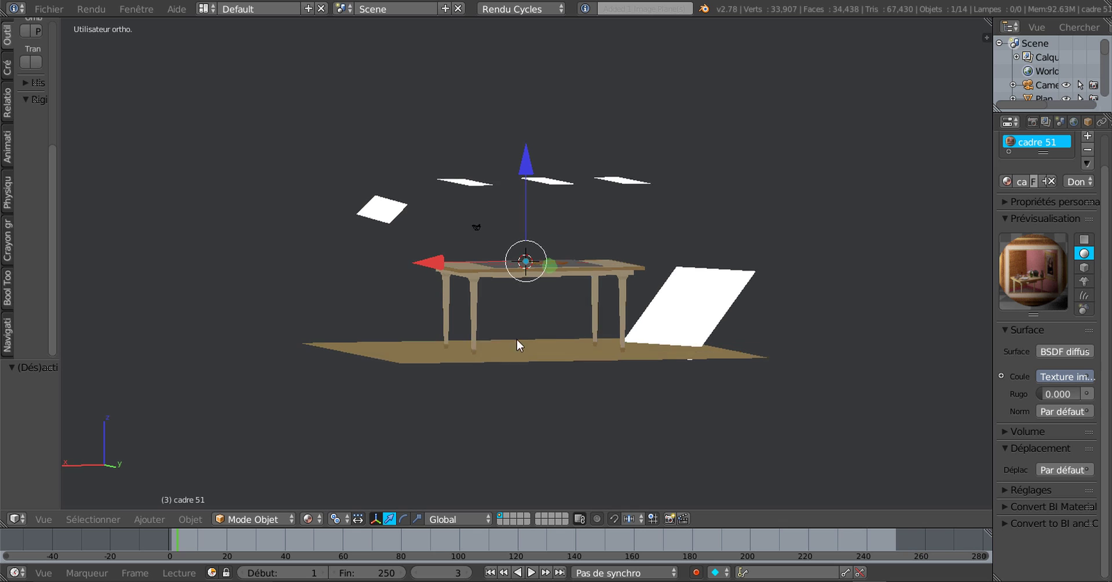
{"action": "left_click_drag", "start_coordinate": [526, 179], "coordinate": [527, 124]}
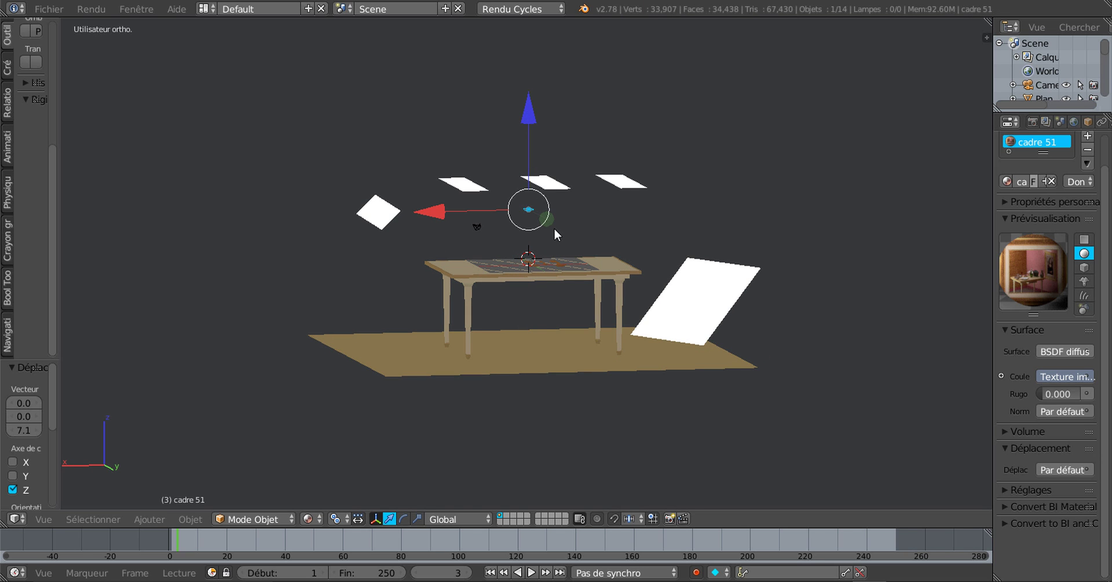
{"action": "key", "text": "s"}
{"action": "left_click", "coordinate": [375, 273]}
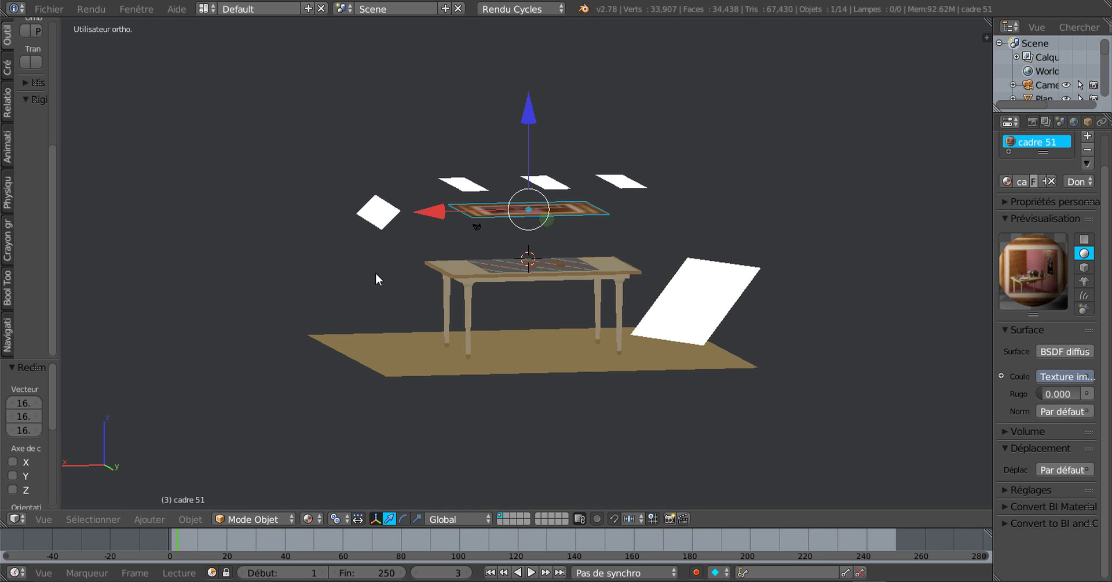
Rotate the framed picture plane 90° around the X axis so it stands upright
{"action": "middle_click_drag", "start_coordinate": [643, 245], "coordinate": [255, 298]}
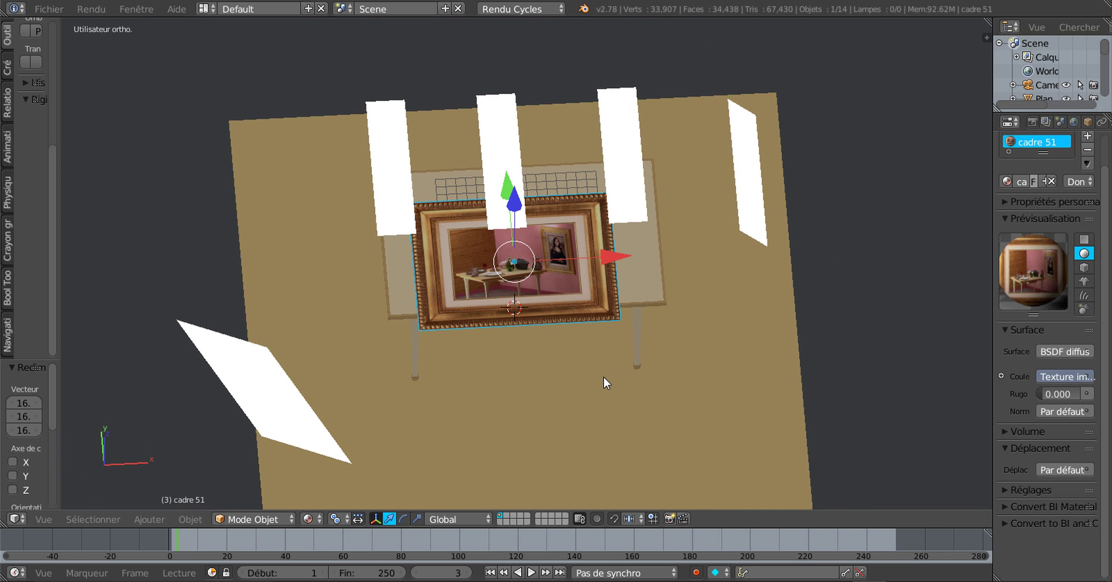
{"action": "type", "text": "rx"}
{"action": "type", "text": "90"}
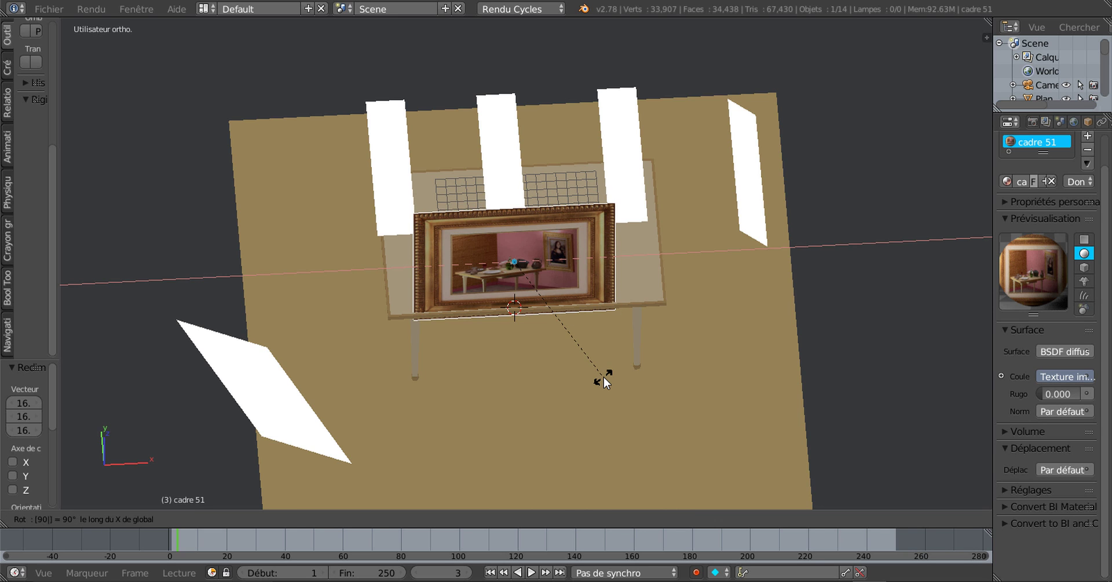
{"action": "key", "text": "Return"}
Move the framed picture plane about 22 units along the Y axis to behind the table
{"action": "middle_click_drag", "start_coordinate": [604, 425], "coordinate": [642, 367]}
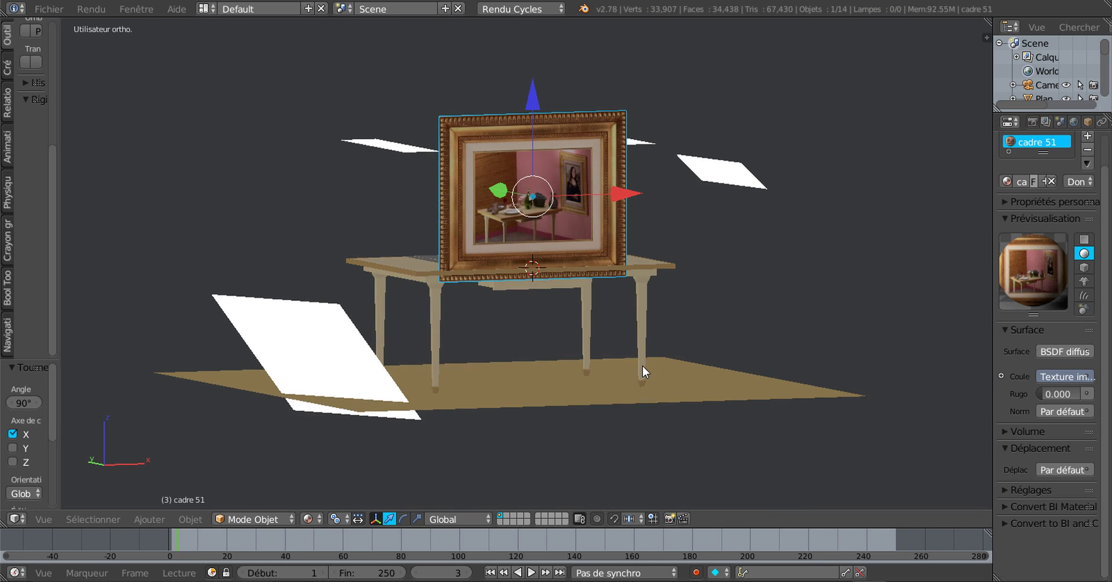
{"action": "middle_click_drag", "start_coordinate": [577, 338], "coordinate": [619, 283]}
{"action": "left_click_drag", "start_coordinate": [491, 193], "coordinate": [261, 182]}
{"action": "middle_click_drag", "start_coordinate": [391, 197], "coordinate": [586, 179]}
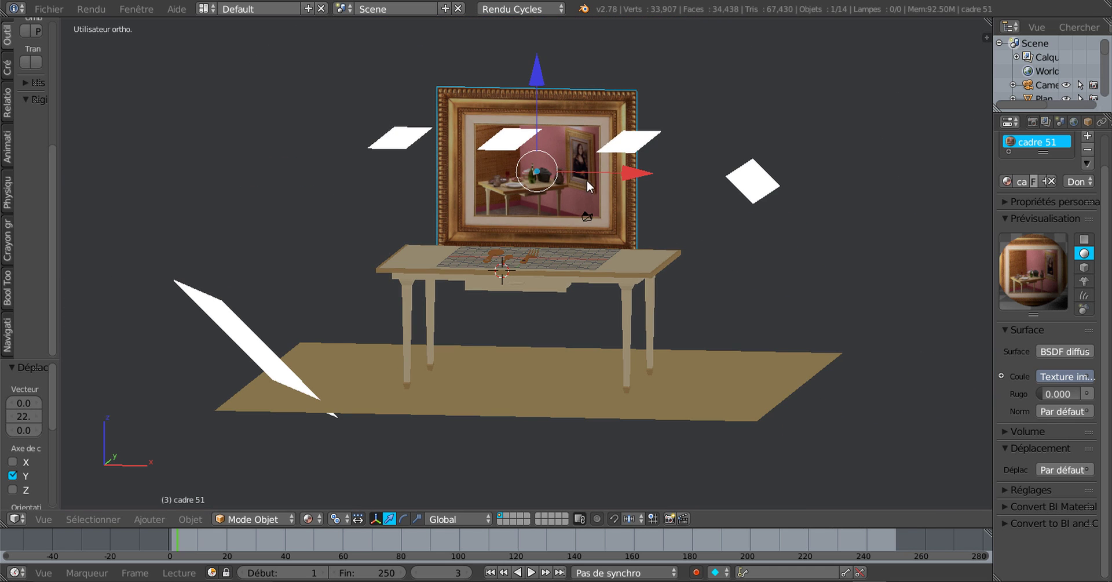
Scale the framed picture plane along Z only to about 0.7 of its height
{"action": "left_click", "coordinate": [419, 516]}
{"action": "scroll", "coordinate": [520, 248], "scroll_direction": "up", "scroll_amount": 4}
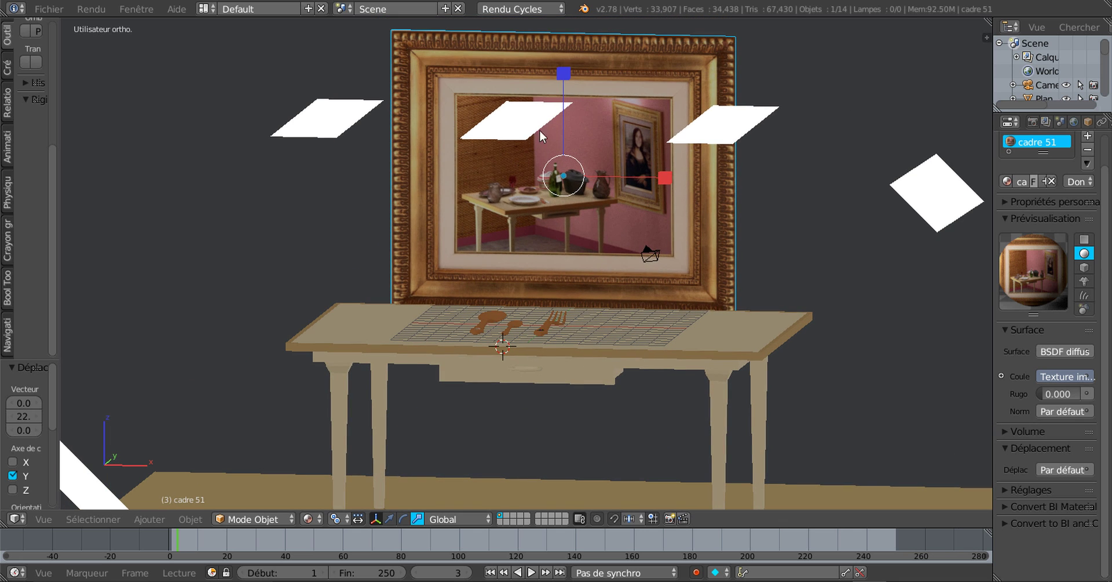
{"action": "left_click_drag", "start_coordinate": [565, 73], "coordinate": [565, 104]}
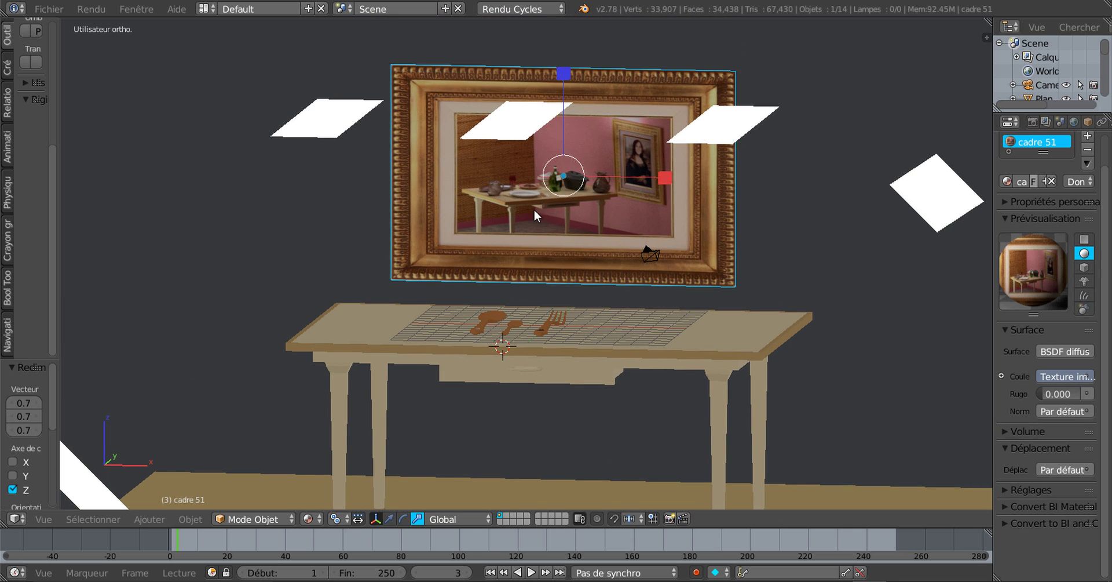
{"action": "scroll", "coordinate": [590, 101], "scroll_direction": "up", "scroll_amount": 3}
{"action": "scroll", "coordinate": [601, 137], "scroll_direction": "down", "scroll_amount": 2}
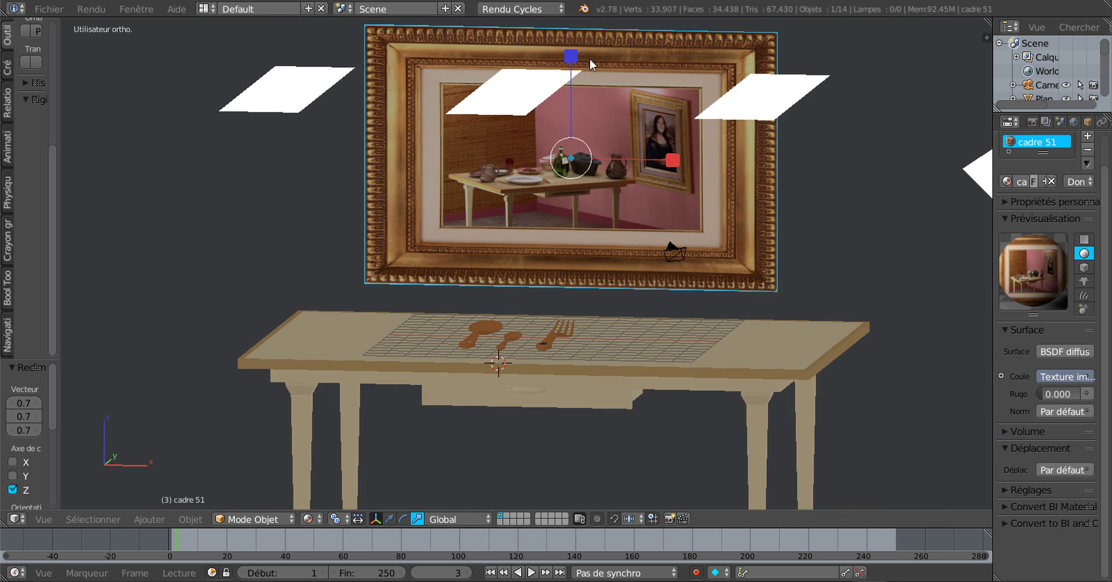
{"action": "scroll", "coordinate": [584, 193], "scroll_direction": "up", "scroll_amount": 2}
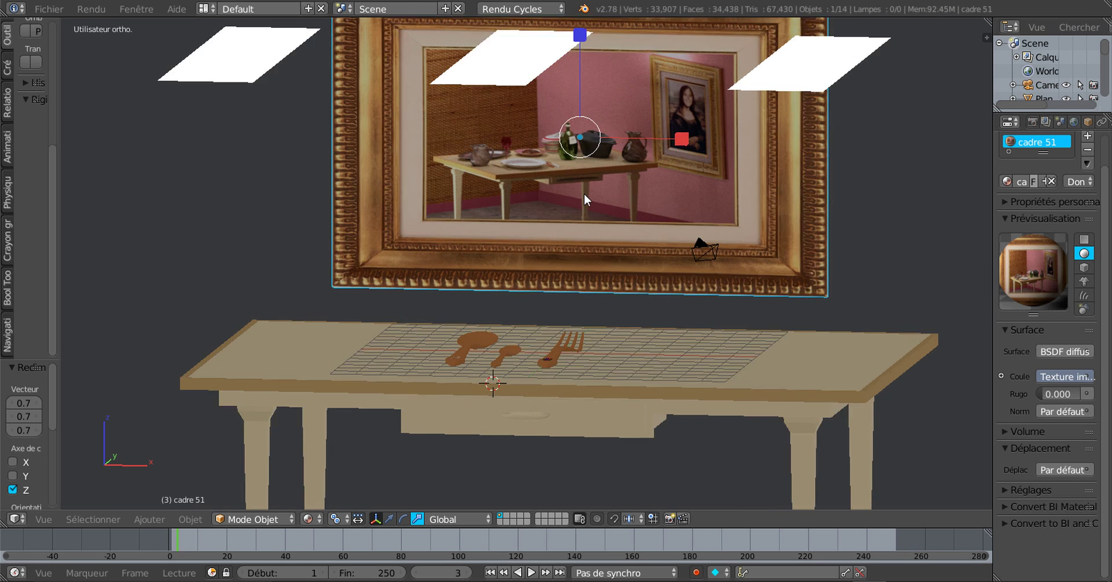
{"action": "scroll", "coordinate": [584, 193], "scroll_direction": "down", "scroll_amount": 2}
{"action": "scroll", "coordinate": [614, 212], "scroll_direction": "down", "scroll_amount": 1}
{"action": "scroll", "coordinate": [620, 214], "scroll_direction": "down", "scroll_amount": 1}
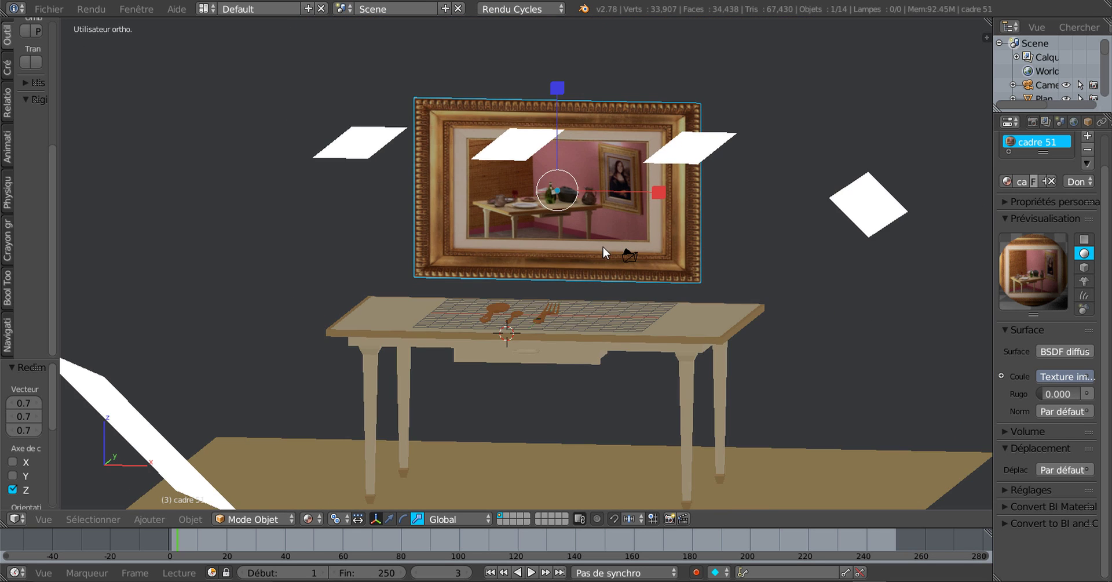
Invert the selection and hide every other object so that only the framed picture remains in view
{"action": "middle_click_drag", "start_coordinate": [621, 243], "coordinate": [483, 258]}
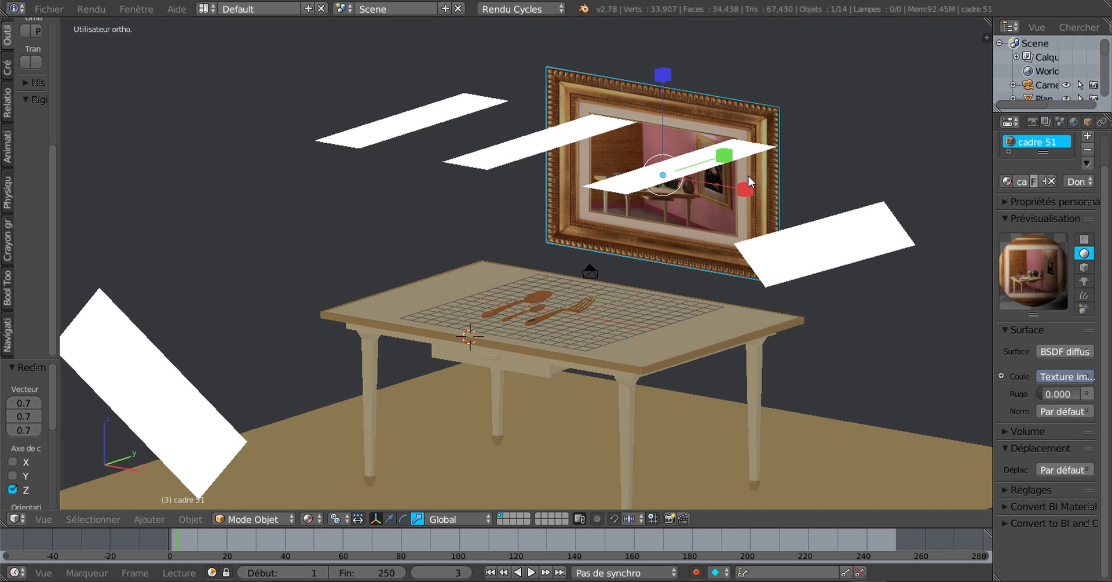
{"action": "scroll", "coordinate": [787, 134], "scroll_direction": "up", "scroll_amount": 1}
{"action": "middle_click_drag", "start_coordinate": [786, 134], "coordinate": [702, 209]}
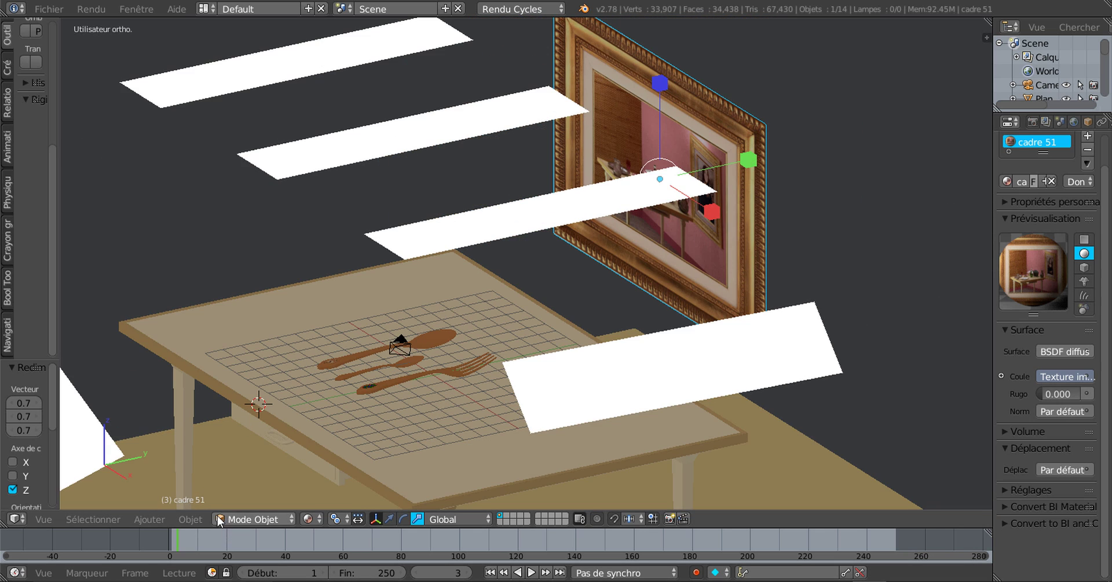
{"action": "left_click", "coordinate": [197, 519]}
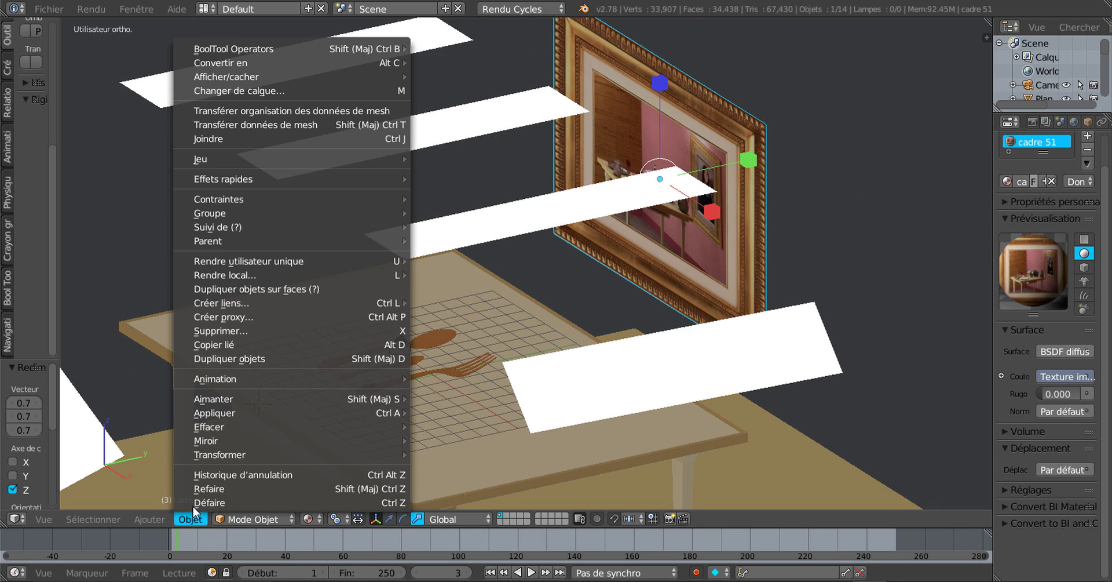
{"action": "left_click", "coordinate": [223, 519]}
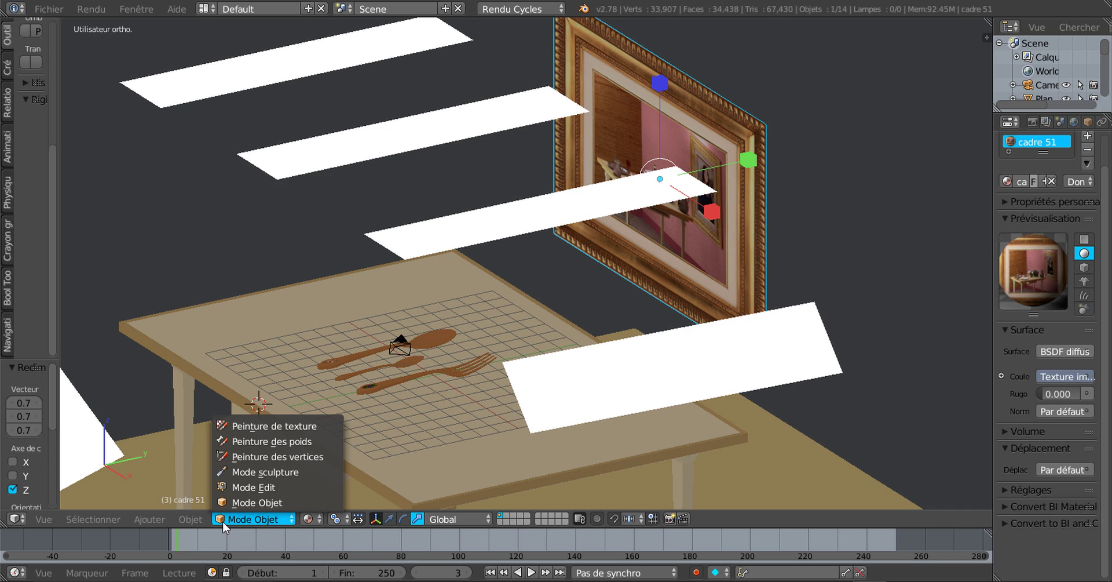
{"action": "left_click", "coordinate": [107, 519]}
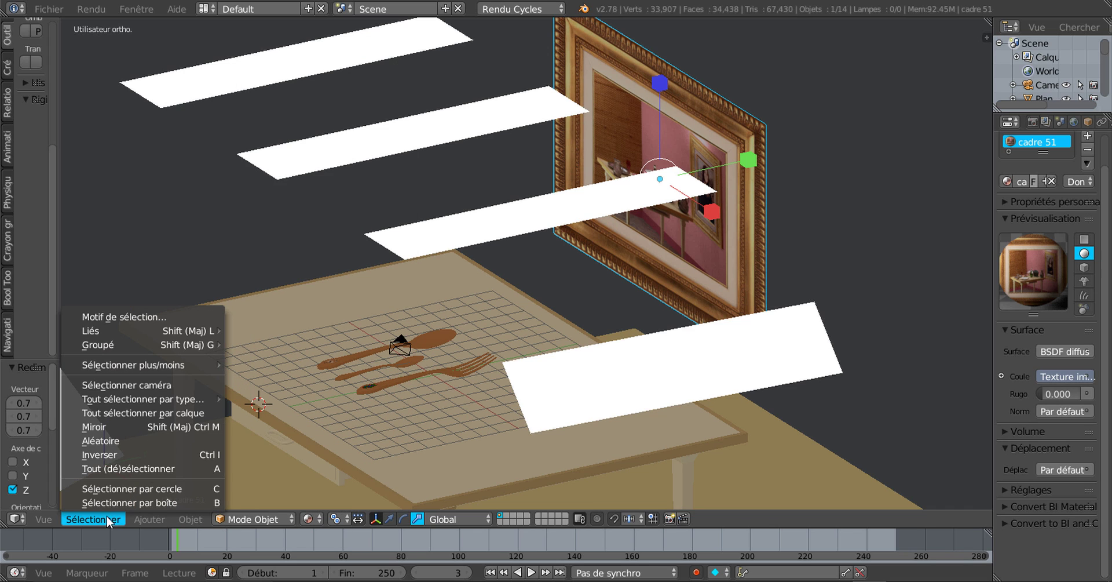
{"action": "left_click", "coordinate": [102, 454]}
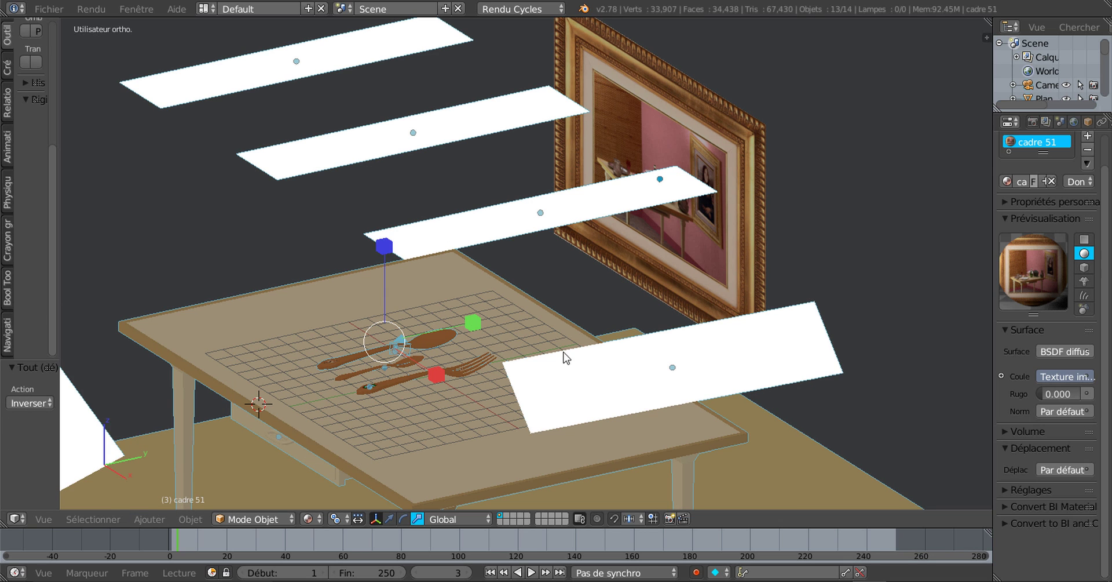
{"action": "scroll", "coordinate": [557, 363], "scroll_direction": "down", "scroll_amount": 3}
{"action": "key", "text": "h"}
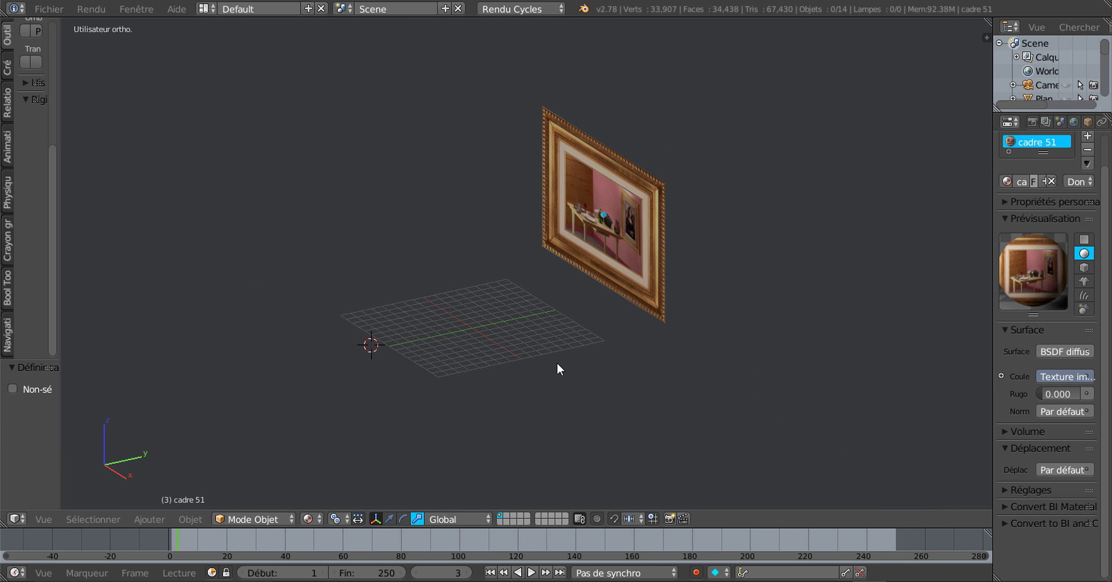
Select the framed picture plane and enter Edit Mode on its mesh
{"action": "middle_click_drag", "start_coordinate": [500, 370], "coordinate": [577, 346]}
{"action": "right_click", "coordinate": [534, 313]}
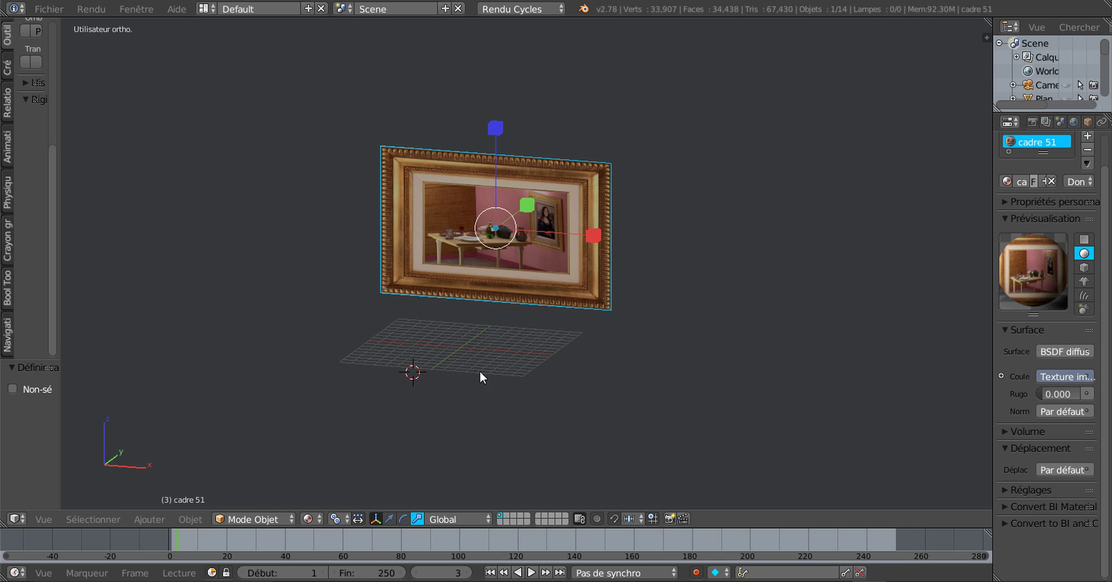
{"action": "middle_click_drag", "start_coordinate": [480, 378], "coordinate": [340, 486]}
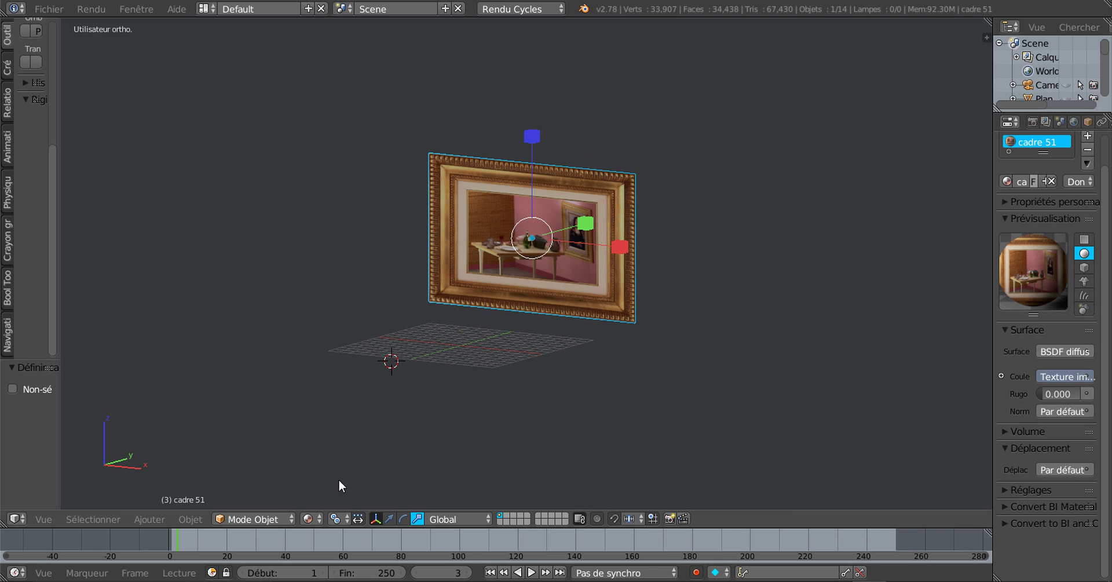
{"action": "scroll", "coordinate": [468, 363], "scroll_direction": "up", "scroll_amount": 2}
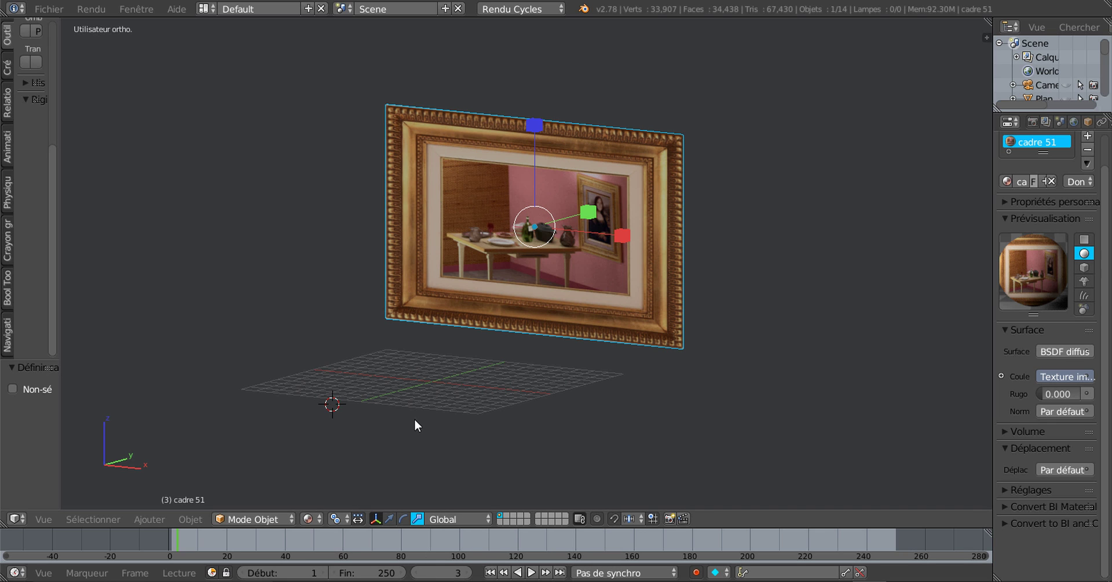
{"action": "key", "text": "Tab"}
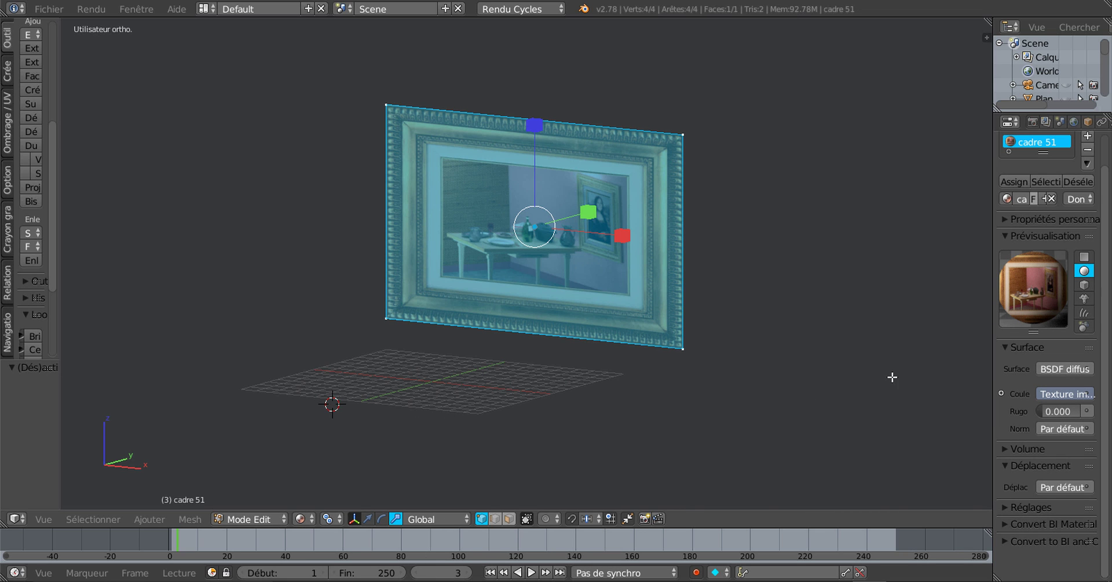
Start the Screencast Keys display in the 3D view, then close the view's properties panel again
{"action": "key", "text": "n"}
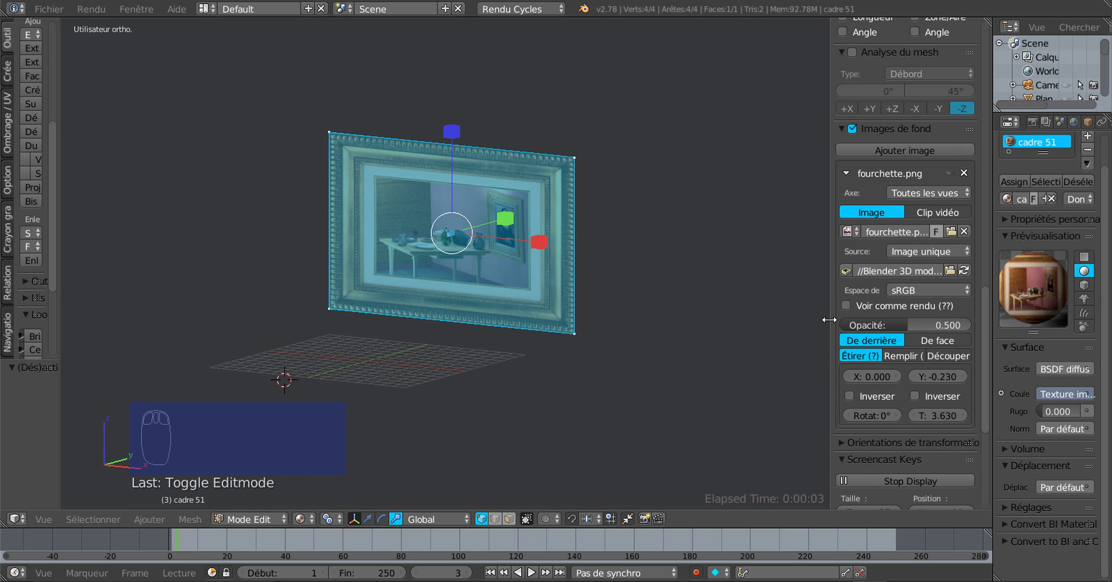
{"action": "left_click_drag", "start_coordinate": [830, 320], "coordinate": [984, 315]}
{"action": "scroll", "coordinate": [644, 381], "scroll_direction": "up", "scroll_amount": 4}
Extrude the framed picture's face and move it about 0.3 units along the Y axis to give the frame thickness
{"action": "middle_click_drag", "start_coordinate": [632, 373], "coordinate": [615, 365]}
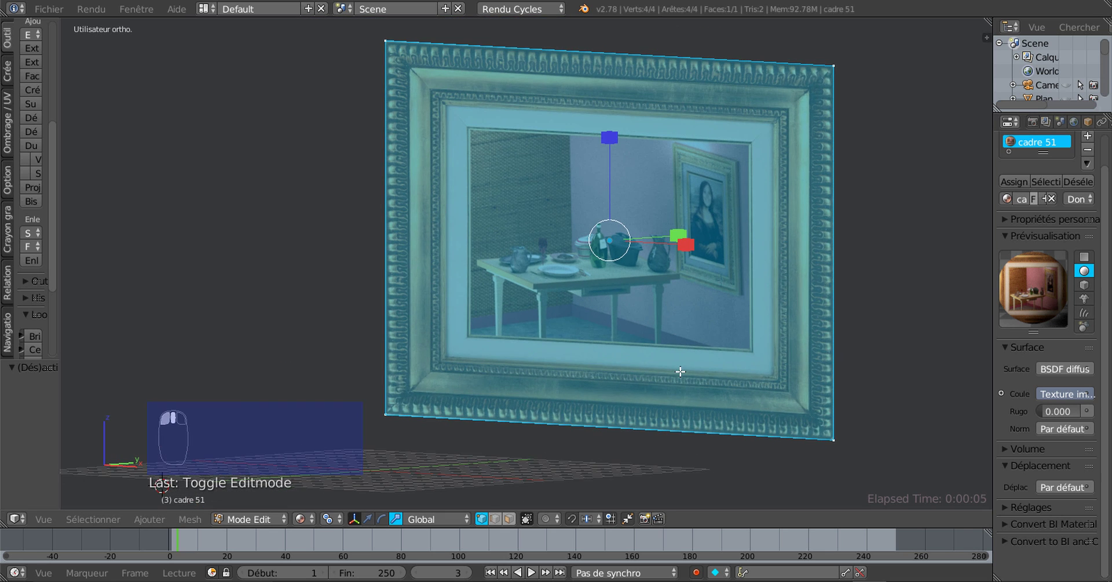
{"action": "middle_click_drag", "start_coordinate": [680, 372], "coordinate": [676, 441], "text": "shift"}
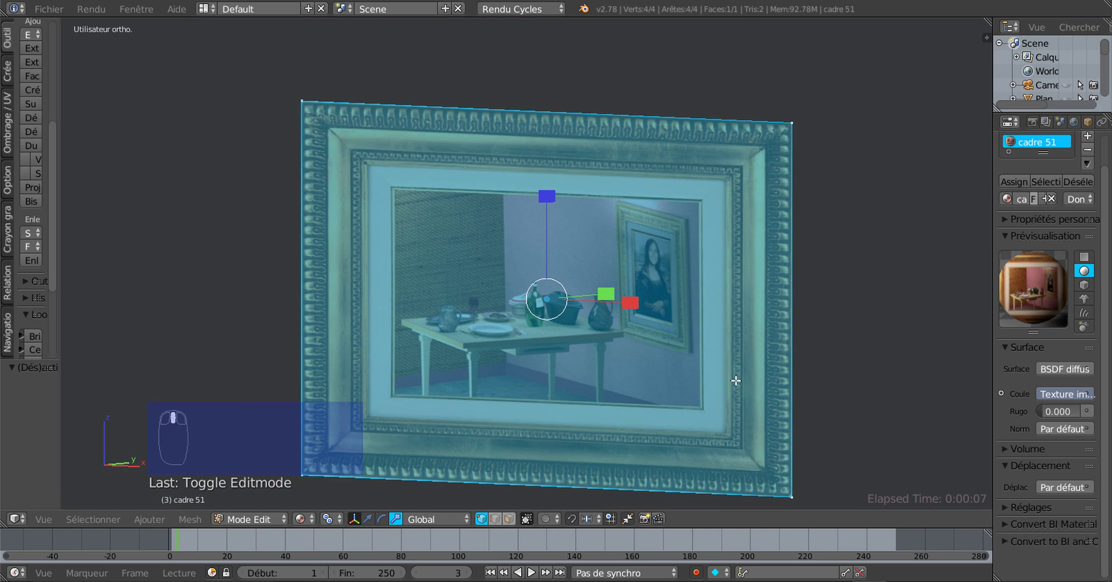
{"action": "middle_click_drag", "start_coordinate": [736, 380], "coordinate": [658, 415]}
{"action": "mouse_move", "coordinate": [705, 378]}
{"action": "middle_mouse_down"}
{"action": "mouse_move", "coordinate": [628, 390]}
{"action": "mouse_move", "coordinate": [618, 402]}
{"action": "mouse_move", "coordinate": [701, 372]}
{"action": "mouse_move", "coordinate": [688, 380]}
{"action": "middle_mouse_up"}
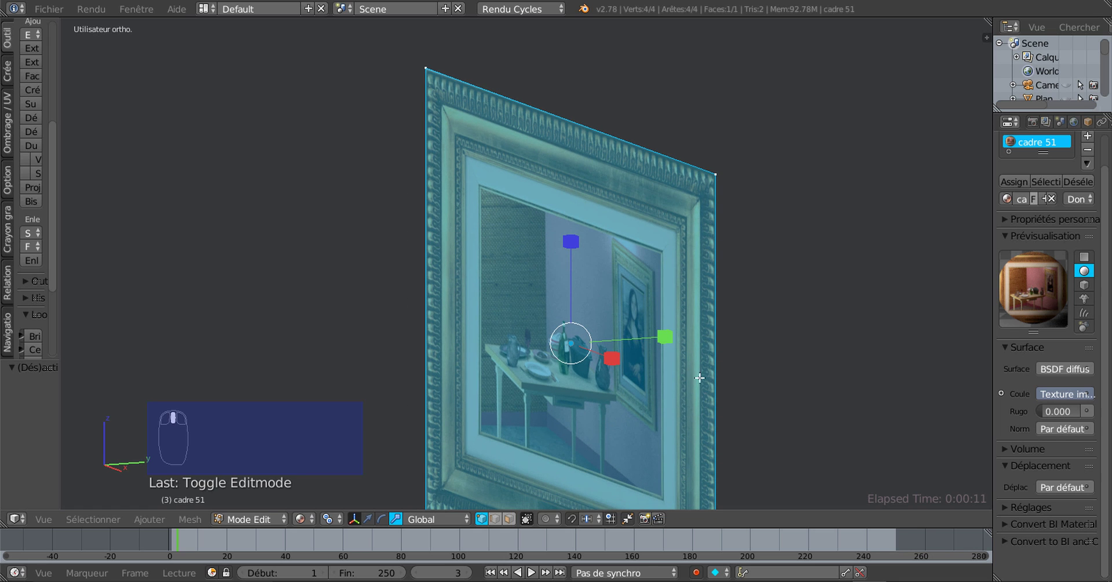
{"action": "middle_click_drag", "start_coordinate": [778, 401], "coordinate": [780, 394]}
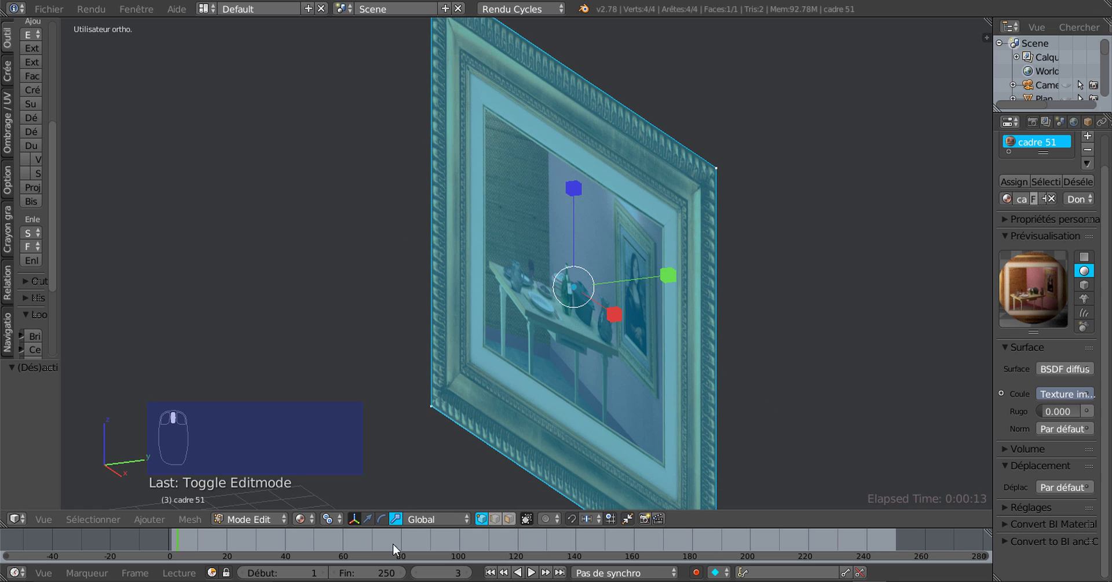
{"action": "left_click", "coordinate": [368, 519]}
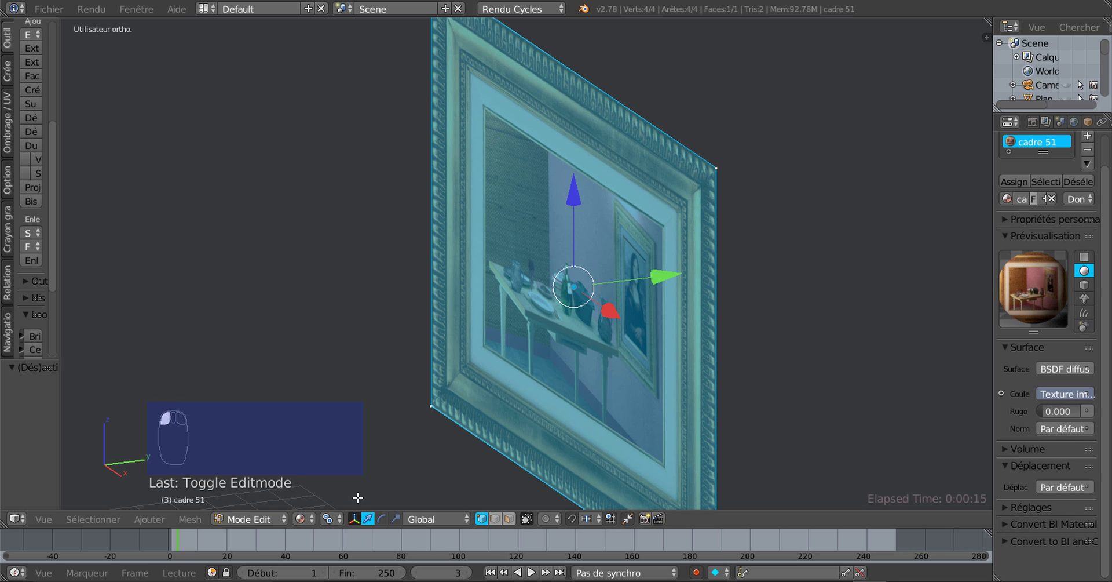
{"action": "key", "text": "e"}
{"action": "right_click", "coordinate": [473, 435]}
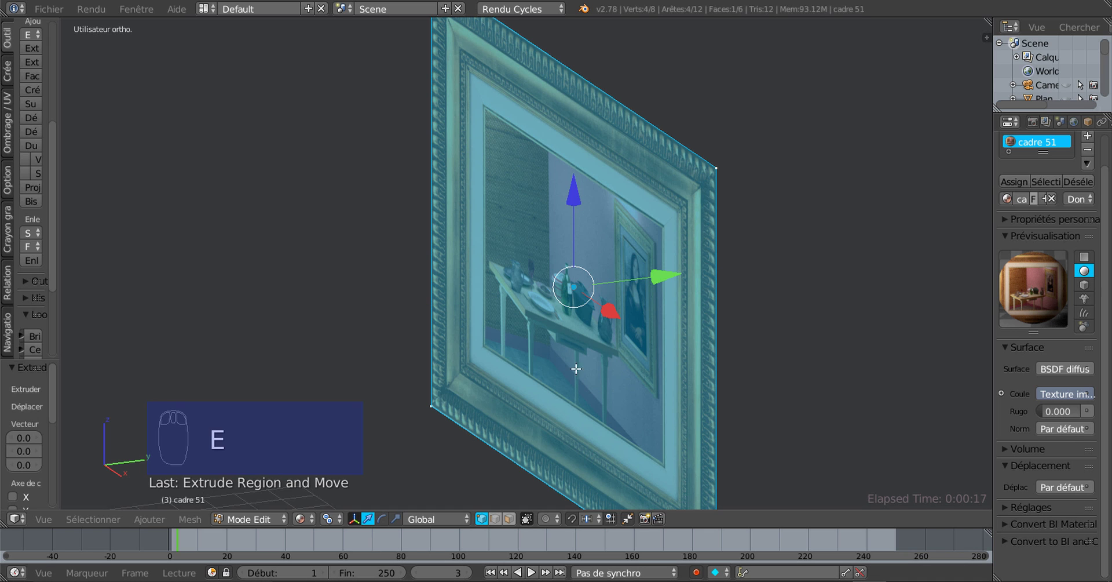
{"action": "left_click_drag", "start_coordinate": [662, 278], "coordinate": [672, 278]}
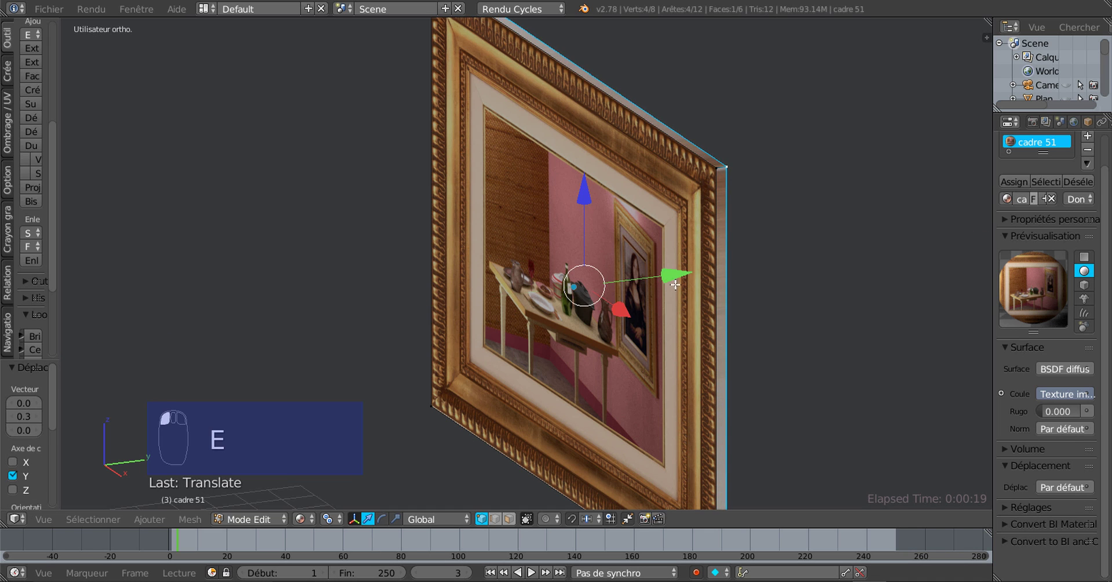
Select the front face of the framed picture in face mode and inset it about 0.075 up to the inner edge of the outer ornament
{"action": "middle_click_drag", "start_coordinate": [705, 345], "coordinate": [741, 325]}
{"action": "scroll", "coordinate": [739, 276], "scroll_direction": "up", "scroll_amount": 1}
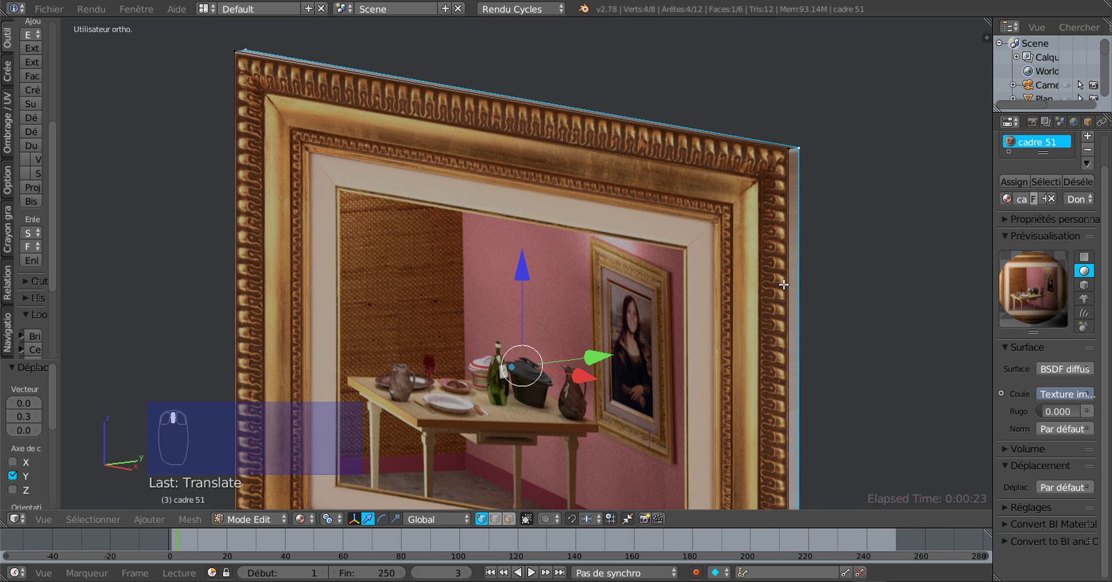
{"action": "right_click", "coordinate": [788, 273]}
{"action": "scroll", "coordinate": [777, 303], "scroll_direction": "down", "scroll_amount": 3}
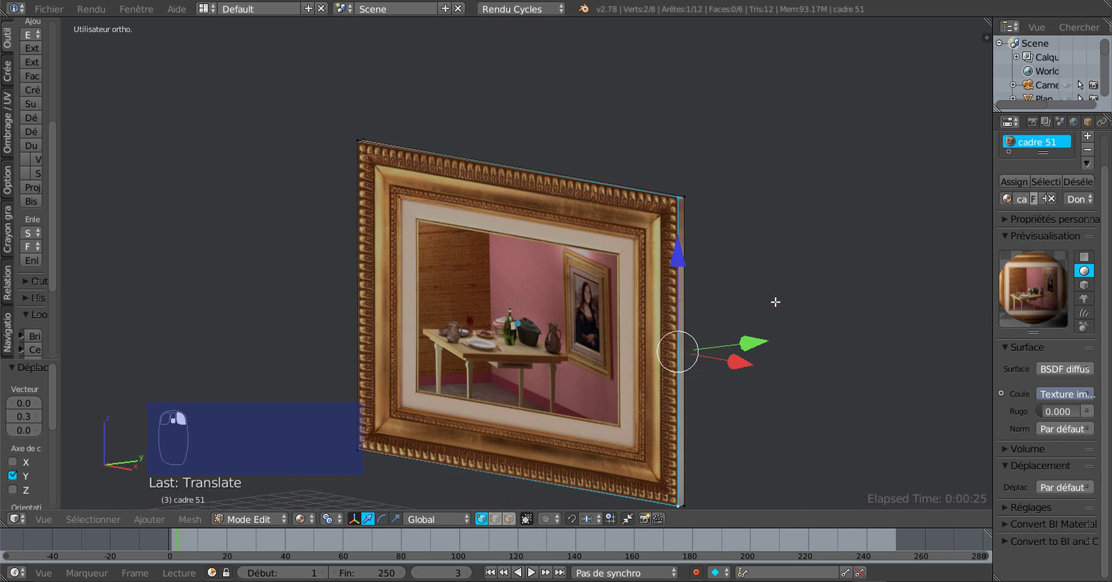
{"action": "scroll", "coordinate": [777, 350], "scroll_direction": "up", "scroll_amount": 4}
{"action": "scroll", "coordinate": [843, 297], "scroll_direction": "up", "scroll_amount": 1}
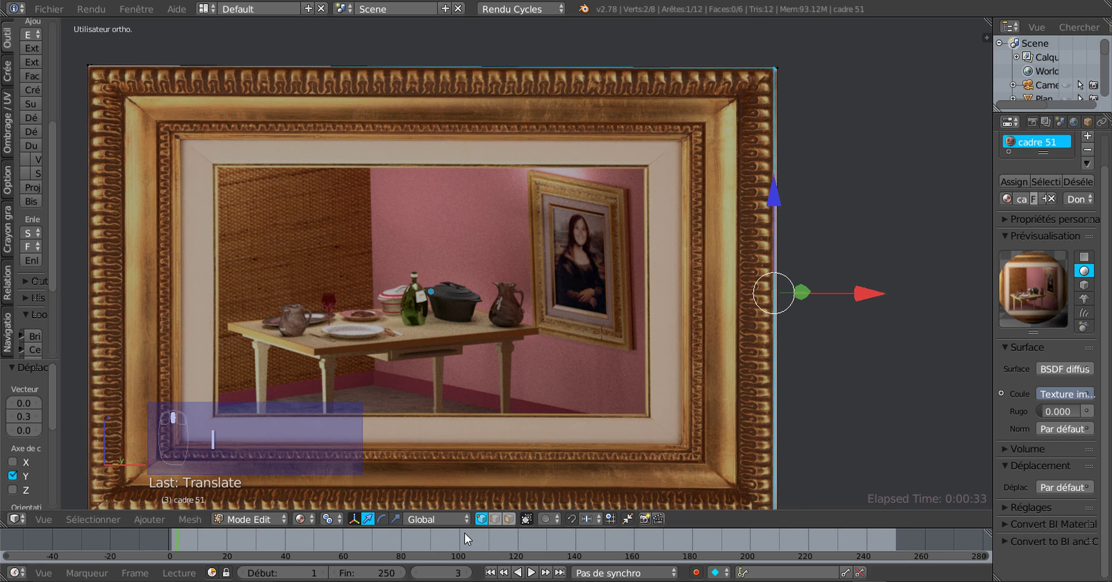
{"action": "left_click", "coordinate": [509, 518]}
{"action": "right_click", "coordinate": [487, 324]}
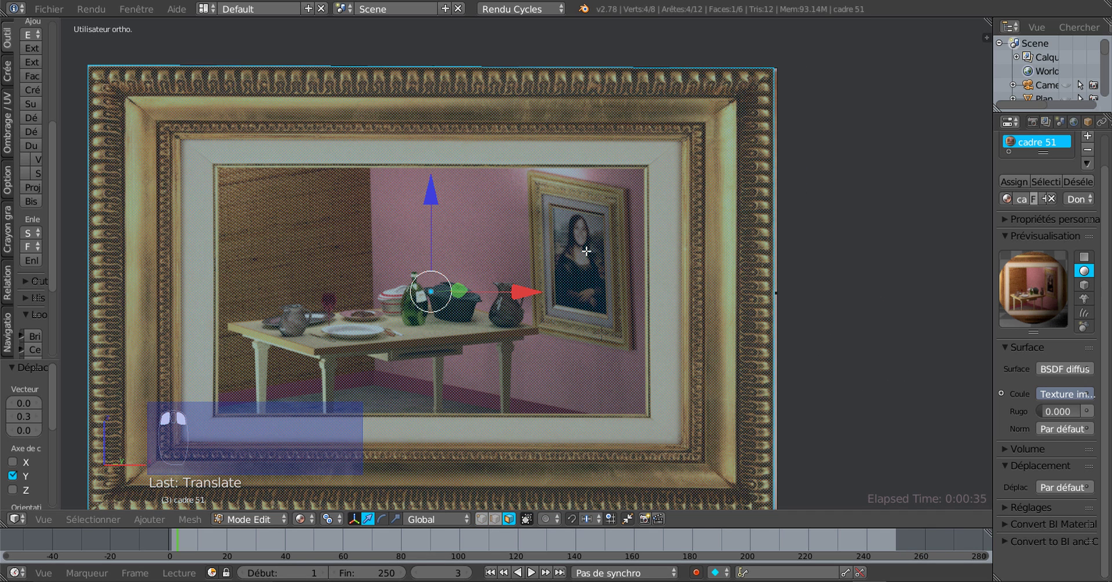
{"action": "middle_click_drag", "start_coordinate": [591, 368], "coordinate": [602, 379], "text": "shift"}
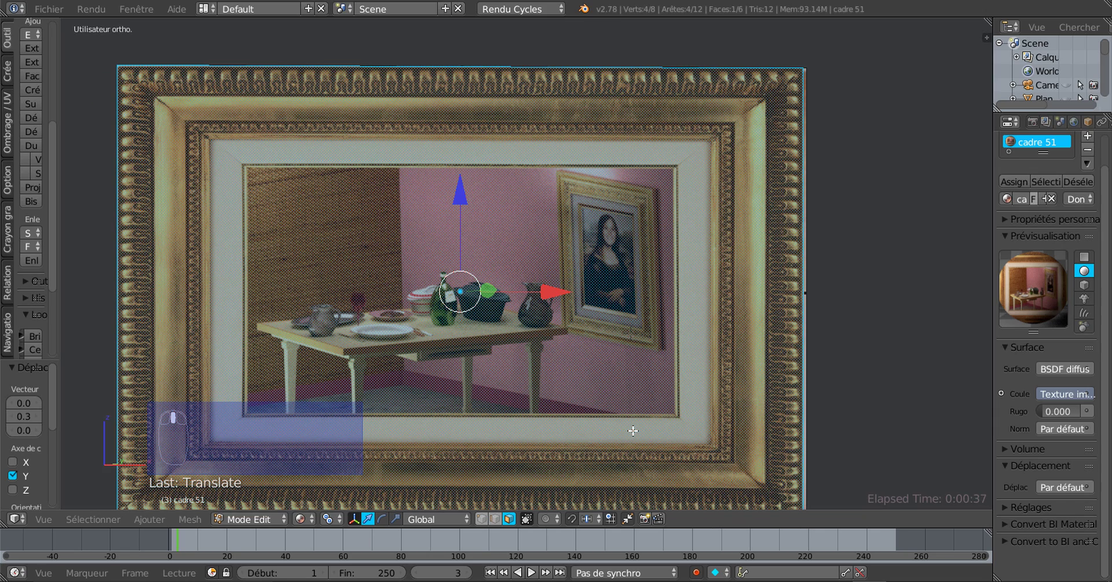
{"action": "key", "text": "i"}
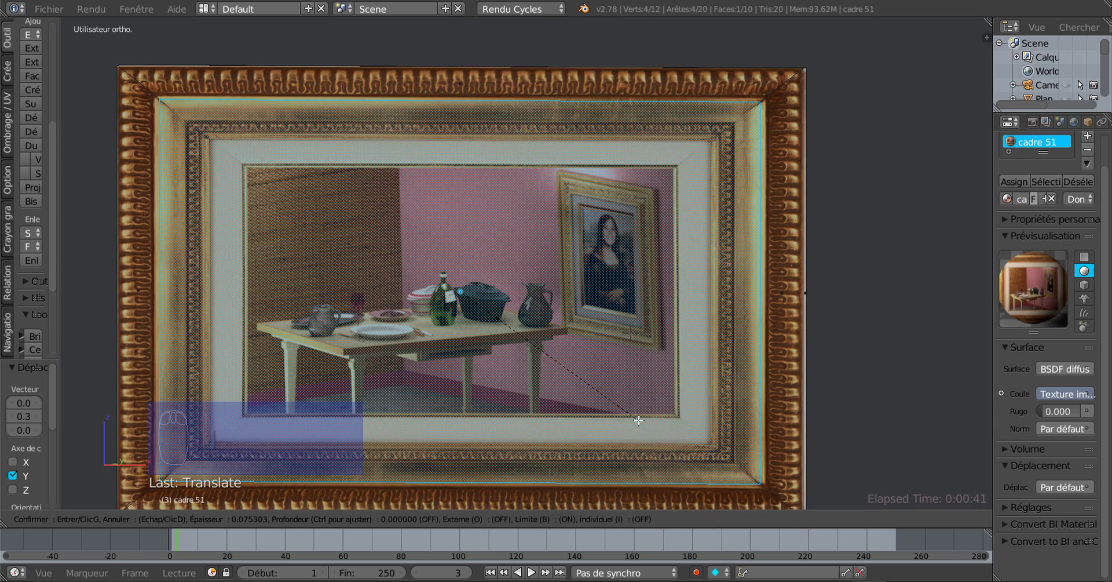
{"action": "left_click", "coordinate": [639, 420]}
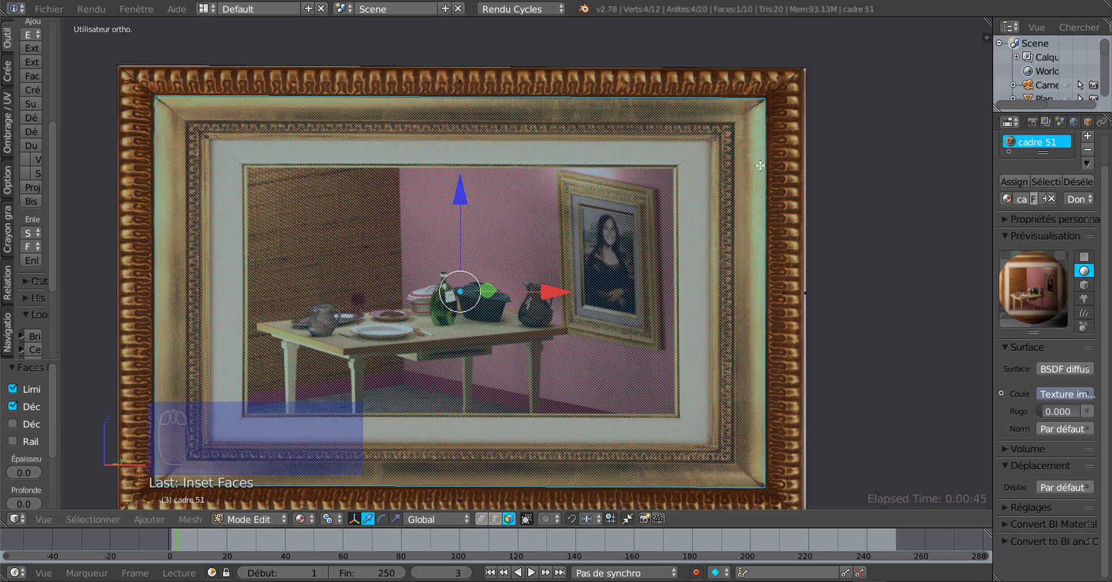
Extrude the inset front face and move it slightly back along the Y axis to recess it behind the outer ornament
{"action": "middle_click_drag", "start_coordinate": [753, 231], "coordinate": [713, 301]}
{"action": "scroll", "coordinate": [778, 154], "scroll_direction": "up", "scroll_amount": 6}
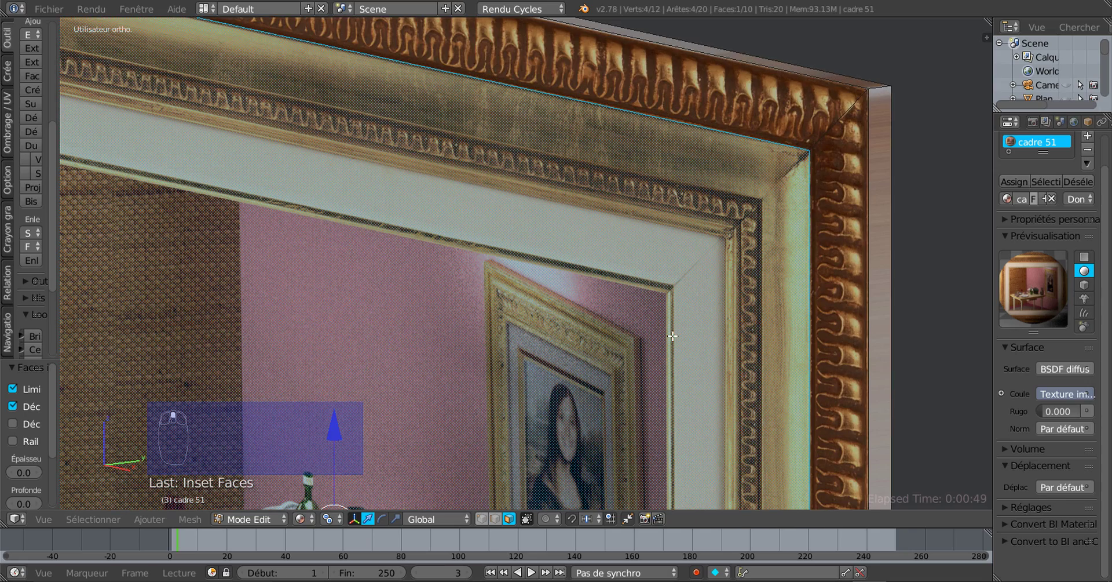
{"action": "scroll", "coordinate": [654, 336], "scroll_direction": "down", "scroll_amount": 3}
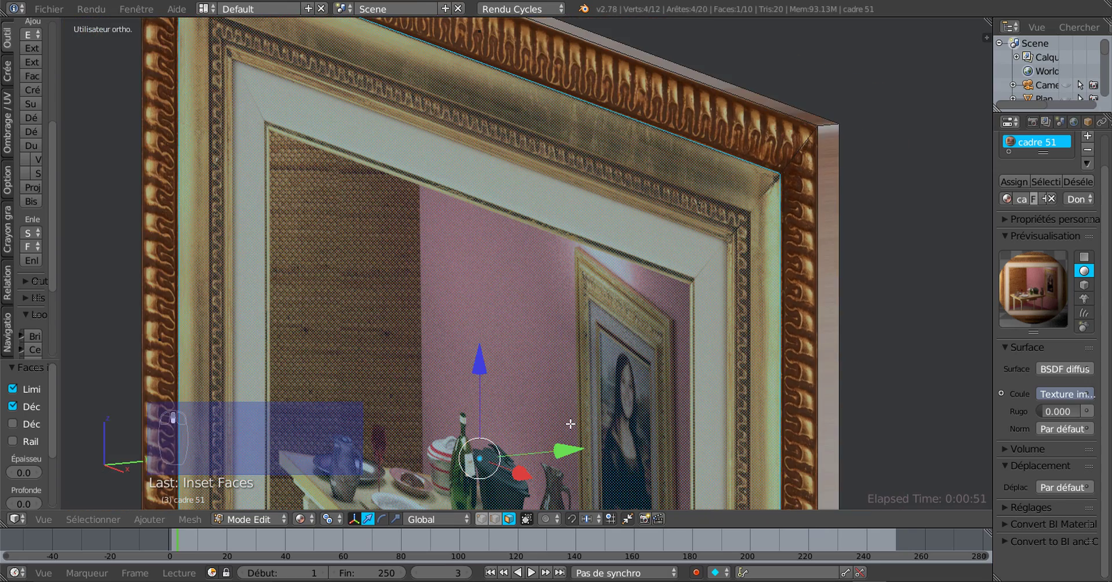
{"action": "key", "text": "e"}
{"action": "left_click", "coordinate": [556, 451]}
{"action": "left_click_drag", "start_coordinate": [564, 452], "coordinate": [568, 451]}
Switch the viewport shading to Texture to judge the relief of the frame
{"action": "middle_click_drag", "start_coordinate": [568, 451], "coordinate": [697, 340]}
{"action": "mouse_move", "coordinate": [605, 344]}
{"action": "middle_mouse_down"}
{"action": "mouse_move", "coordinate": [819, 400]}
{"action": "mouse_move", "coordinate": [652, 353]}
{"action": "mouse_move", "coordinate": [800, 325]}
{"action": "middle_mouse_up"}
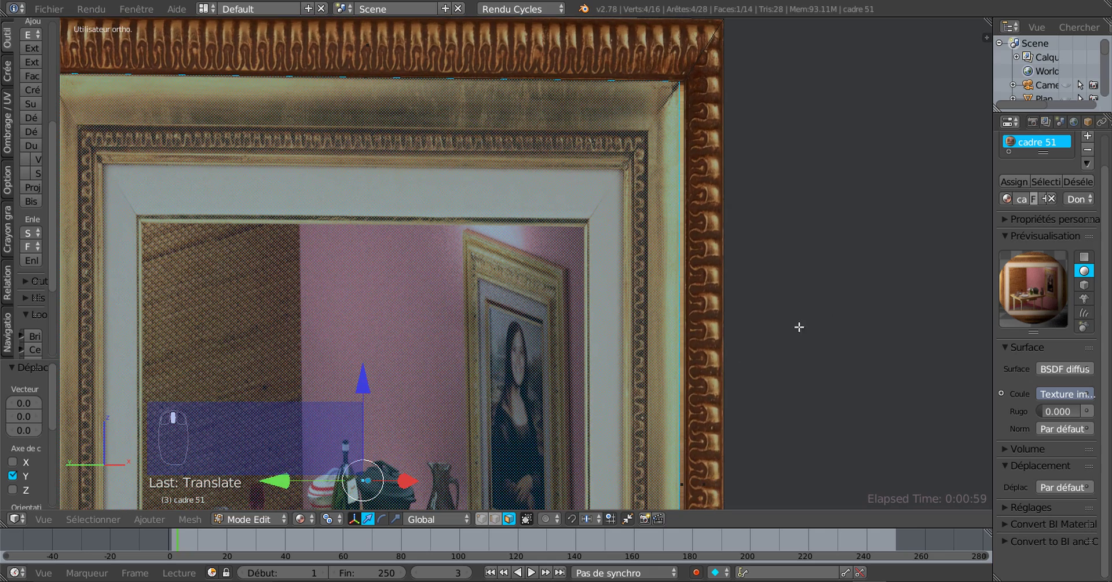
{"action": "left_click", "coordinate": [300, 519]}
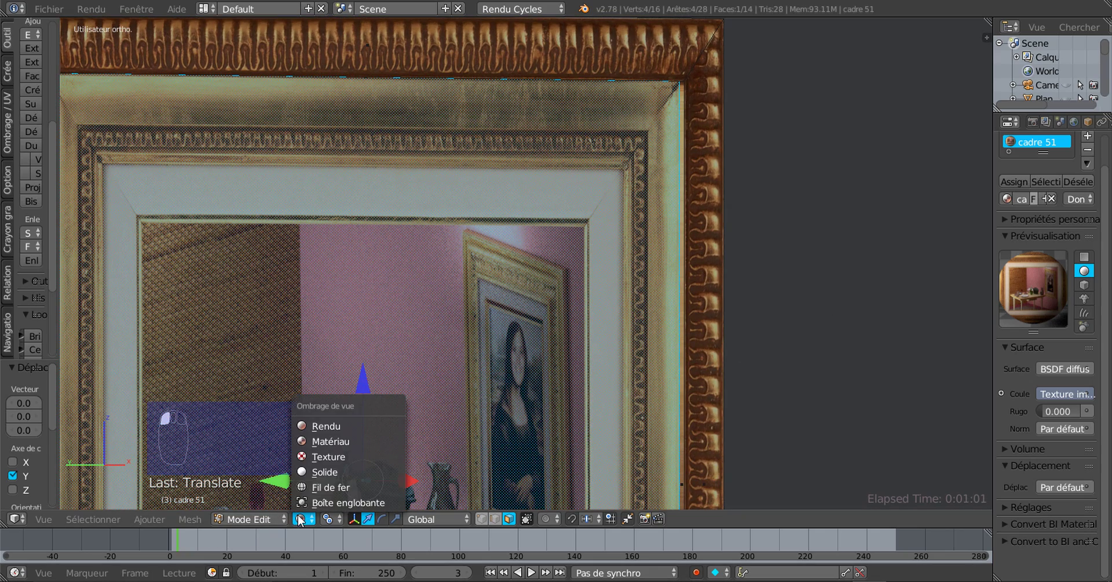
{"action": "left_click", "coordinate": [320, 457]}
{"action": "scroll", "coordinate": [476, 404], "scroll_direction": "down", "scroll_amount": 2}
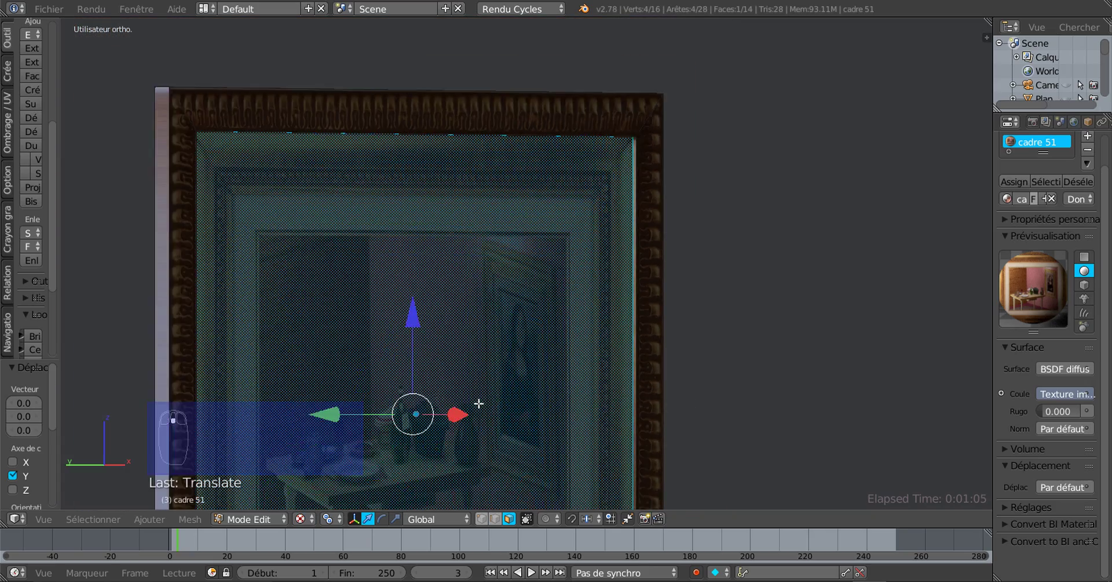
Push the recessed inner face of the frame slightly deeper along the Y axis
{"action": "mouse_move", "coordinate": [473, 404]}
{"action": "middle_mouse_down"}
{"action": "mouse_move", "coordinate": [477, 424]}
{"action": "mouse_move", "coordinate": [458, 404]}
{"action": "mouse_move", "coordinate": [496, 384]}
{"action": "mouse_move", "coordinate": [310, 395]}
{"action": "mouse_move", "coordinate": [449, 448]}
{"action": "mouse_move", "coordinate": [466, 415]}
{"action": "middle_mouse_up"}
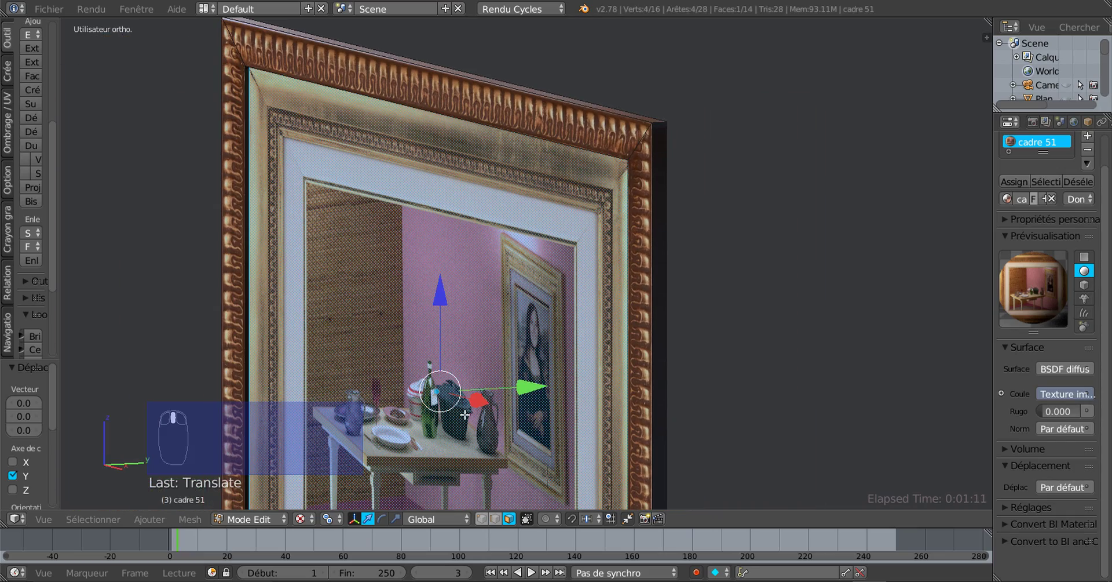
{"action": "left_click_drag", "start_coordinate": [526, 387], "coordinate": [529, 388]}
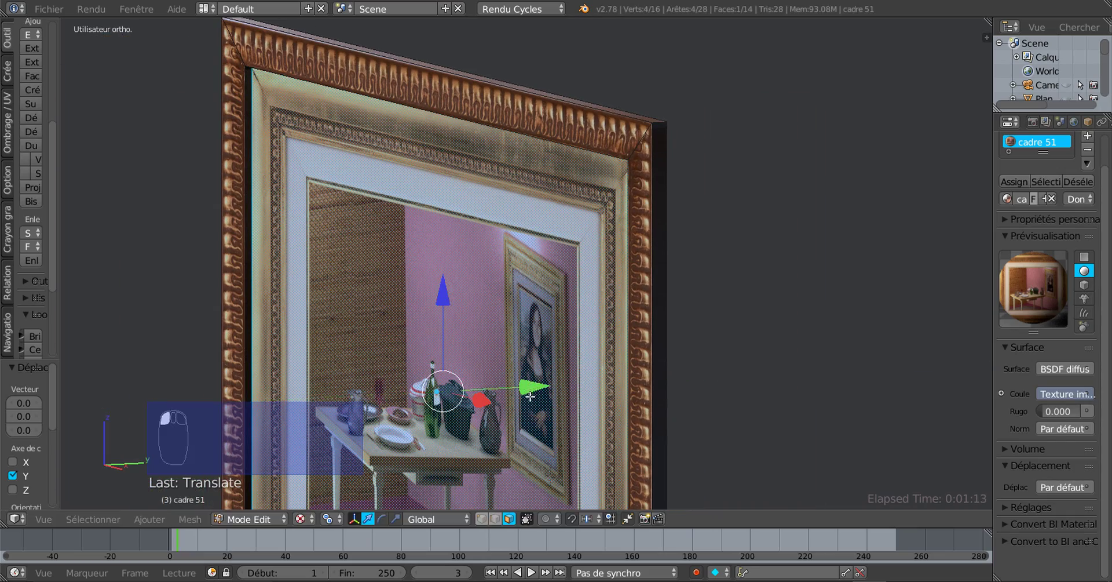
{"action": "middle_click_drag", "start_coordinate": [530, 389], "coordinate": [530, 402]}
{"action": "left_click_drag", "start_coordinate": [527, 369], "coordinate": [527, 369]}
{"action": "middle_click_drag", "start_coordinate": [528, 371], "coordinate": [647, 351]}
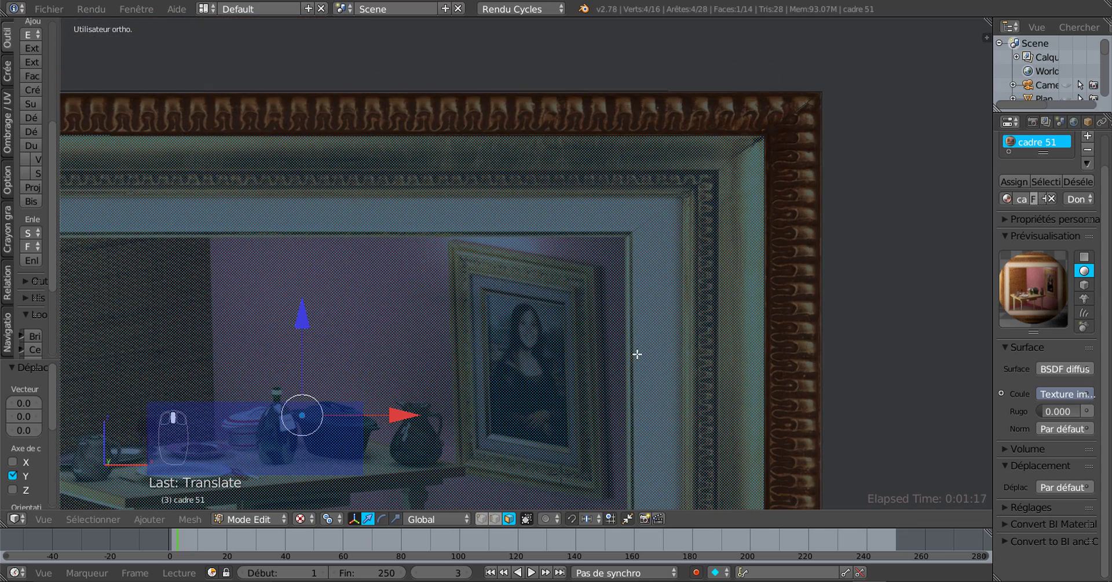
{"action": "scroll", "coordinate": [637, 354], "scroll_direction": "down", "scroll_amount": 2}
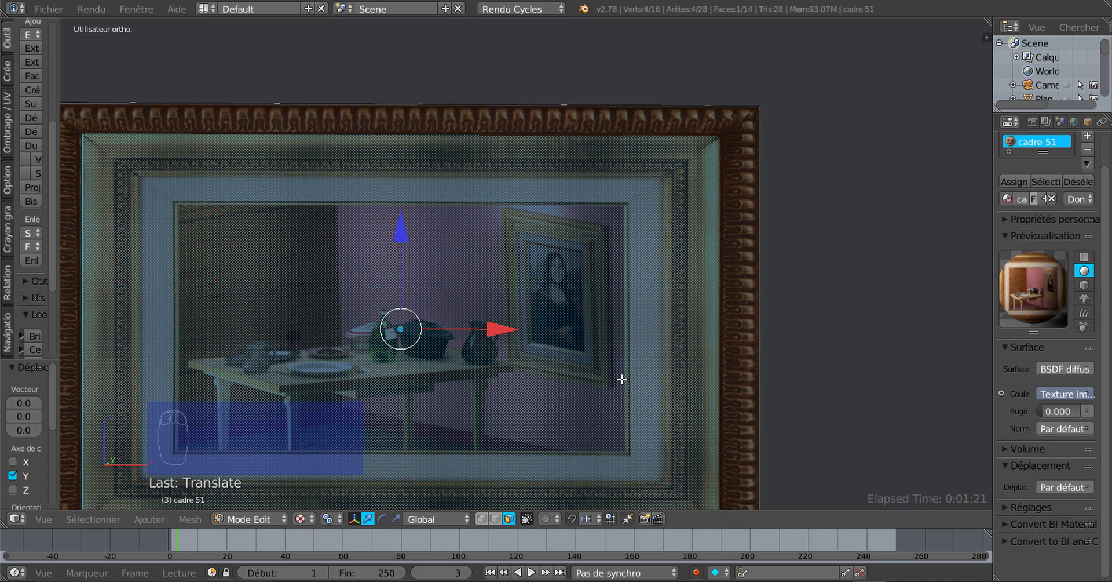
Inset the recessed face about 0.05 to the outer edge of the inner ornament, then extrude it slightly along the Y axis
{"action": "key", "text": "i"}
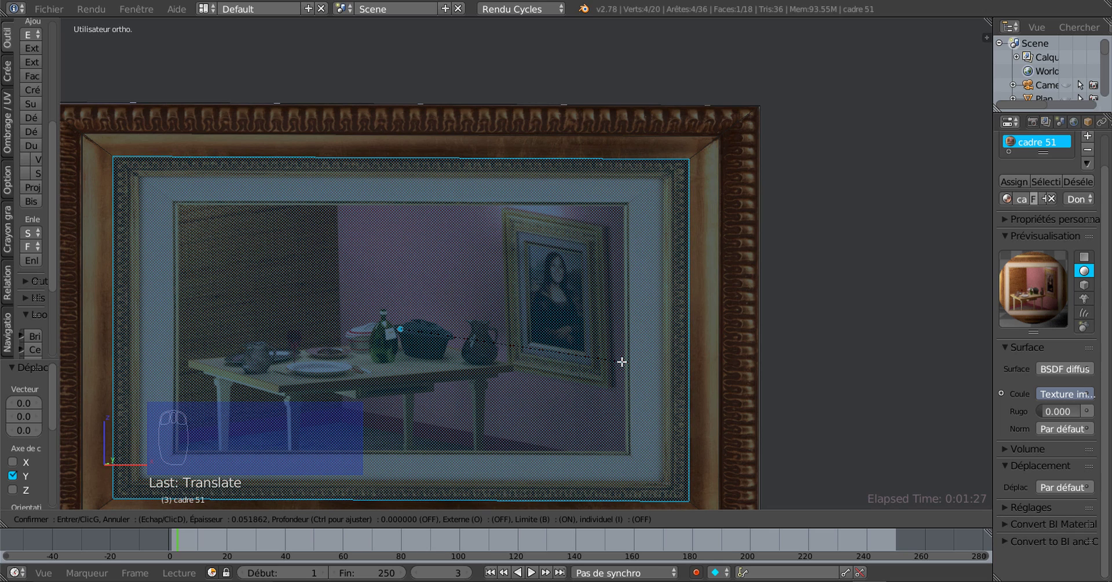
{"action": "left_click", "coordinate": [602, 371]}
{"action": "middle_click_drag", "start_coordinate": [600, 373], "coordinate": [499, 329]}
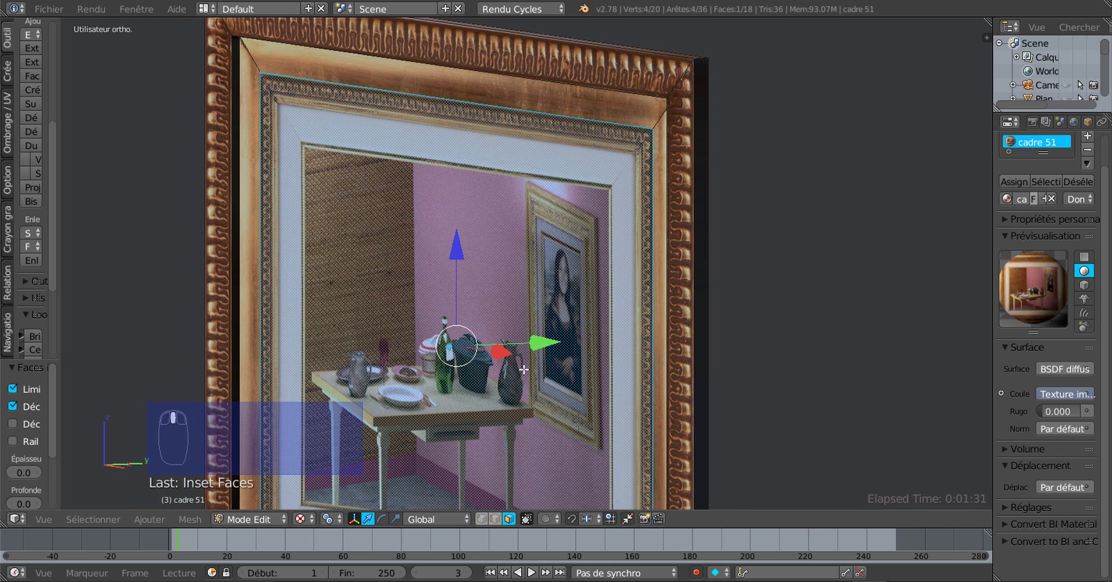
{"action": "key", "text": "e"}
{"action": "left_click_drag", "start_coordinate": [542, 346], "coordinate": [545, 342]}
Inset the selected face about 0.025 to the inner edge of the inner carved ornament
{"action": "middle_click_drag", "start_coordinate": [545, 342], "coordinate": [710, 338]}
{"action": "key", "text": "i"}
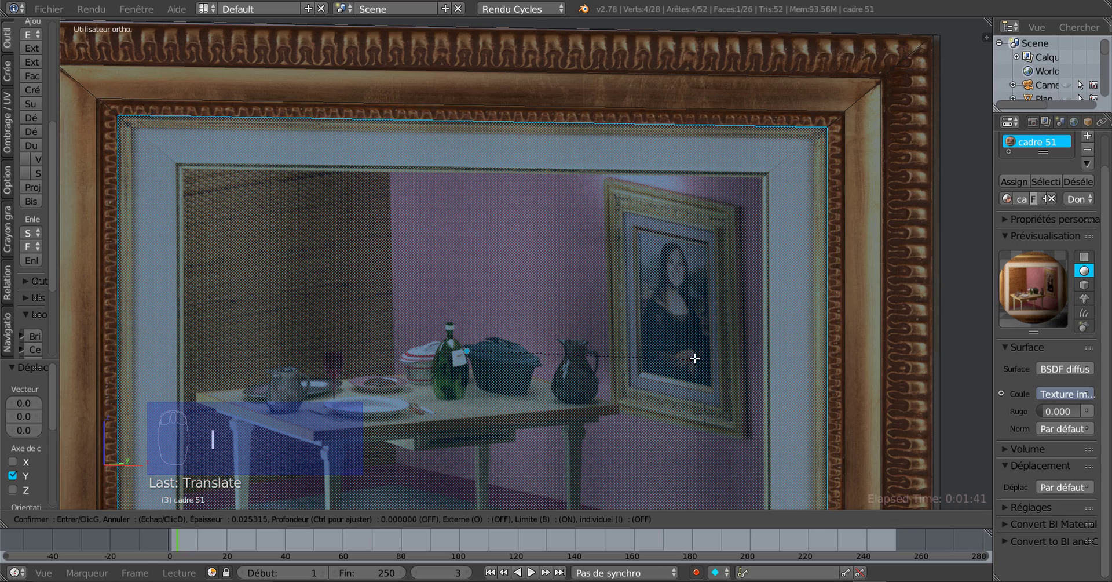
{"action": "left_click", "coordinate": [698, 364]}
{"action": "scroll", "coordinate": [751, 331], "scroll_direction": "up", "scroll_amount": 5}
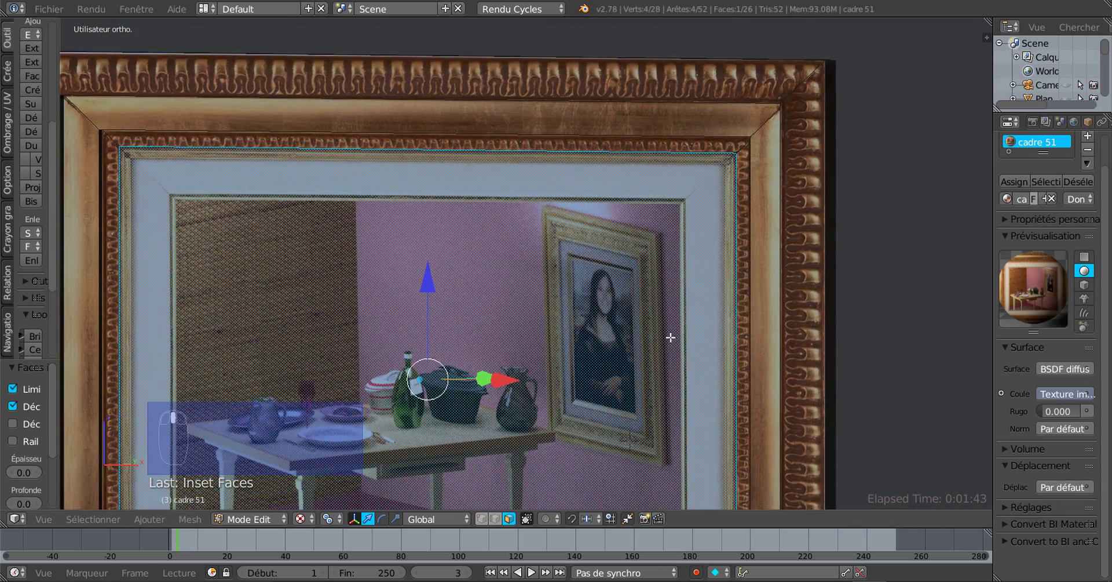
{"action": "scroll", "coordinate": [603, 364], "scroll_direction": "up", "scroll_amount": 3}
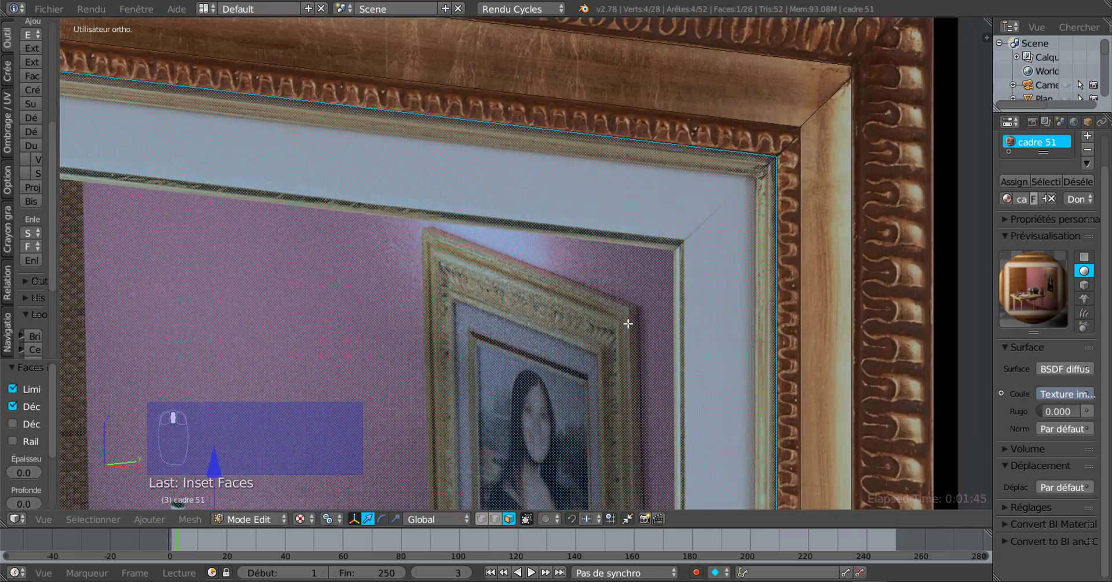
{"action": "middle_click_drag", "start_coordinate": [577, 396], "coordinate": [575, 397]}
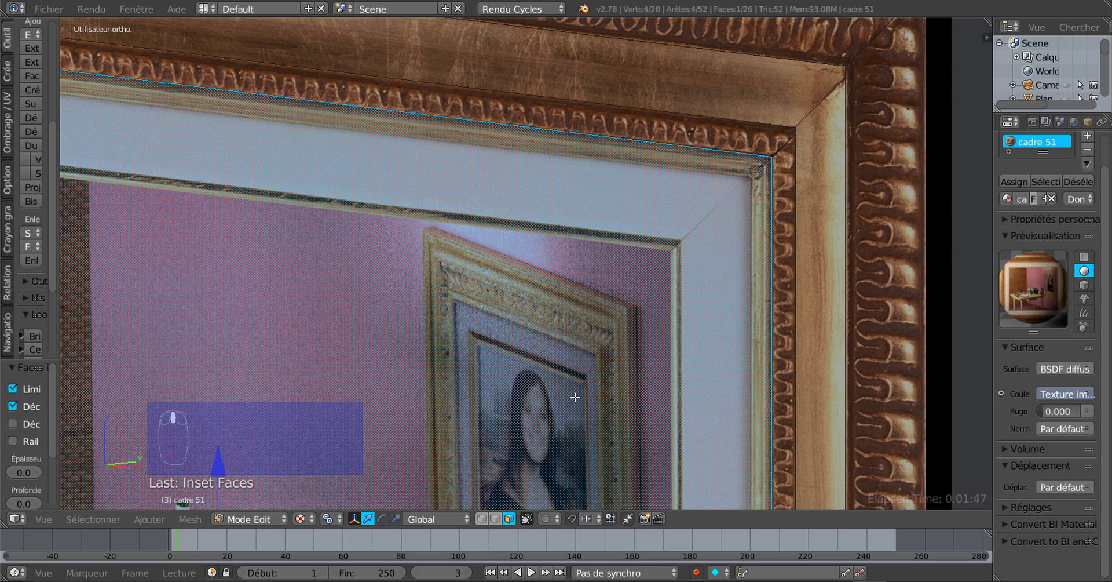
{"action": "scroll", "coordinate": [671, 310], "scroll_direction": "up", "scroll_amount": 2}
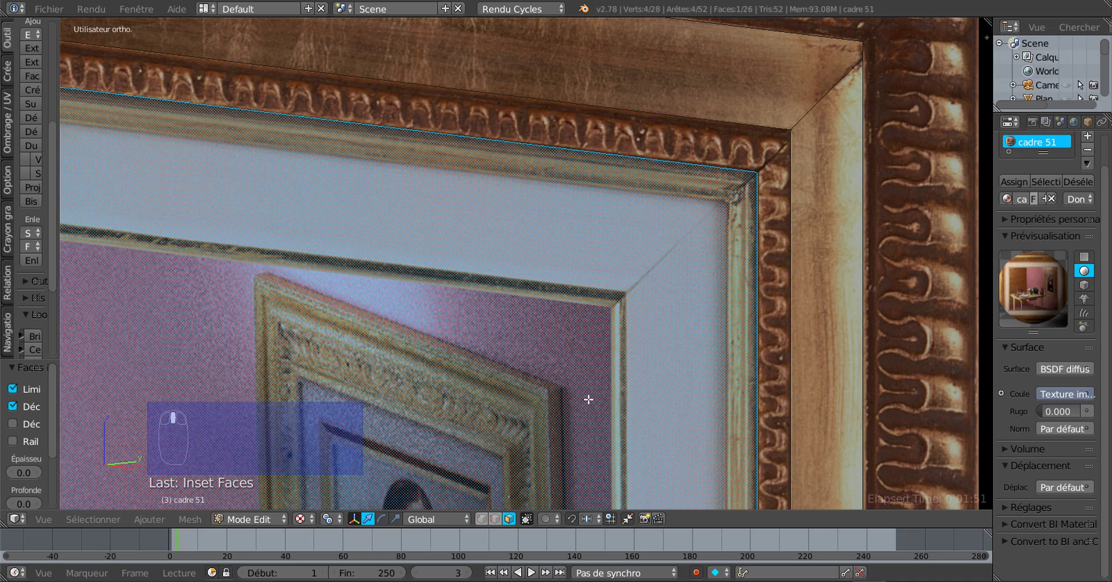
Extrude the face inside the inner ornament and move it slightly back along the Y axis
{"action": "middle_click_drag", "start_coordinate": [588, 399], "coordinate": [587, 400]}
{"action": "key", "text": "e"}
{"action": "right_click", "coordinate": [450, 427]}
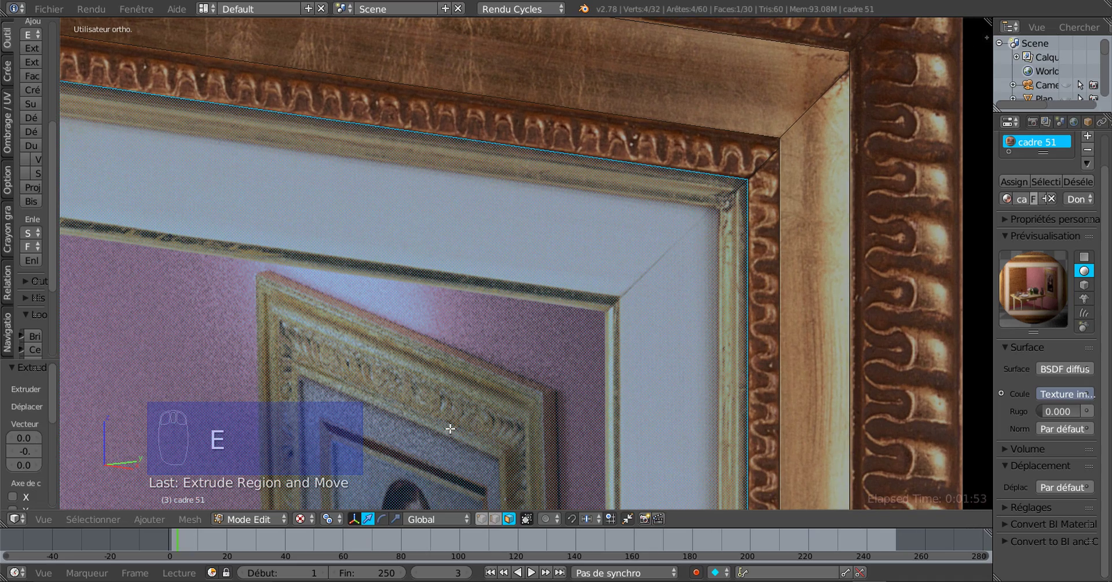
{"action": "scroll", "coordinate": [509, 402], "scroll_direction": "down", "scroll_amount": 3}
{"action": "middle_click_drag", "start_coordinate": [489, 414], "coordinate": [406, 442]}
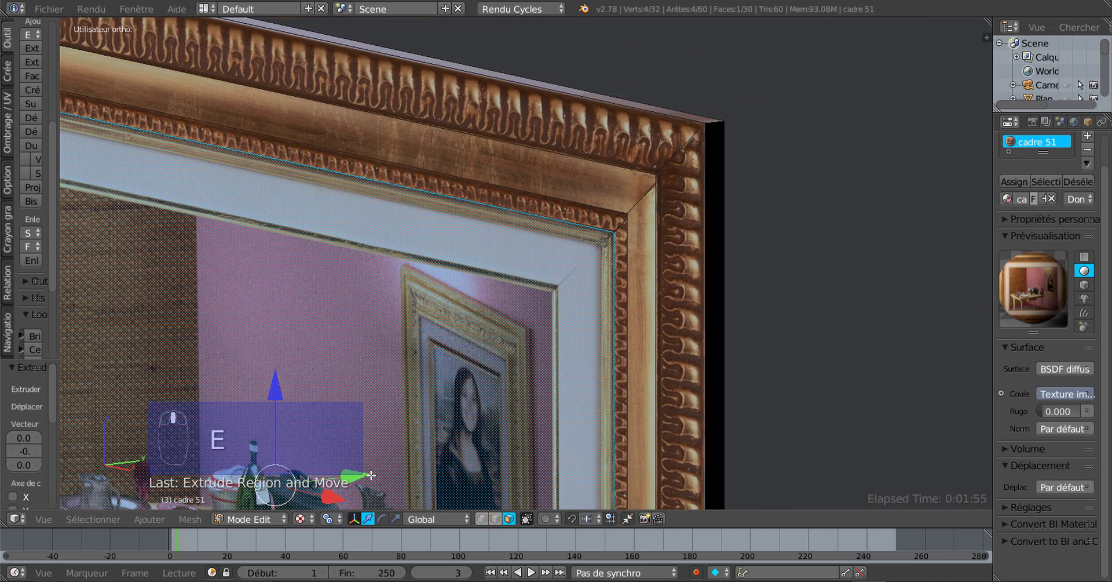
{"action": "left_click_drag", "start_coordinate": [371, 475], "coordinate": [363, 475]}
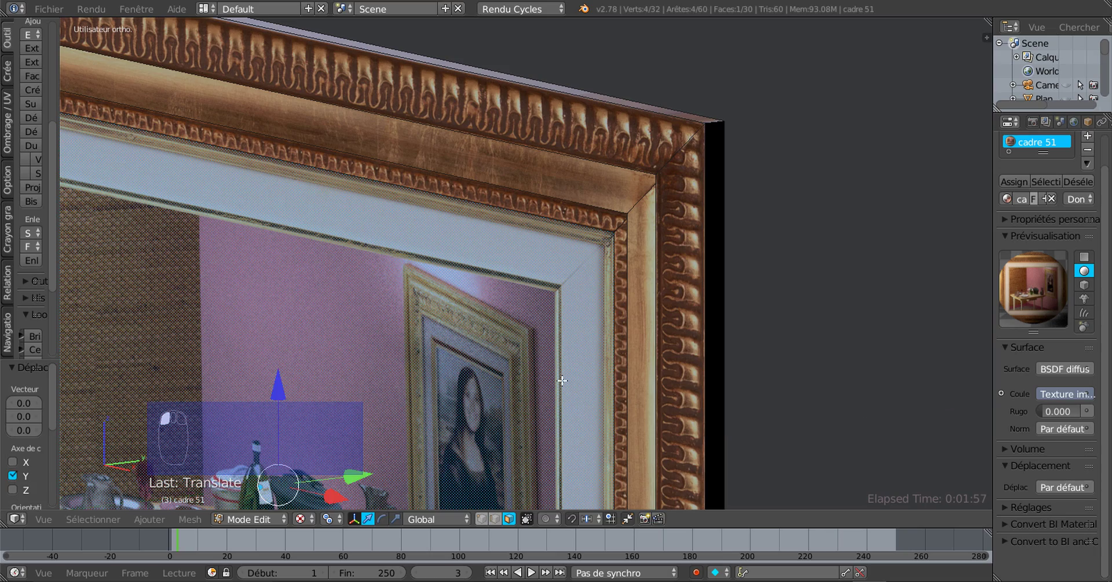
Inset the recessed face about 0.01 to the outer edge of the white mat
{"action": "scroll", "coordinate": [624, 368], "scroll_direction": "up", "scroll_amount": 2}
{"action": "scroll", "coordinate": [626, 367], "scroll_direction": "up", "scroll_amount": 1}
{"action": "scroll", "coordinate": [713, 286], "scroll_direction": "up", "scroll_amount": 1}
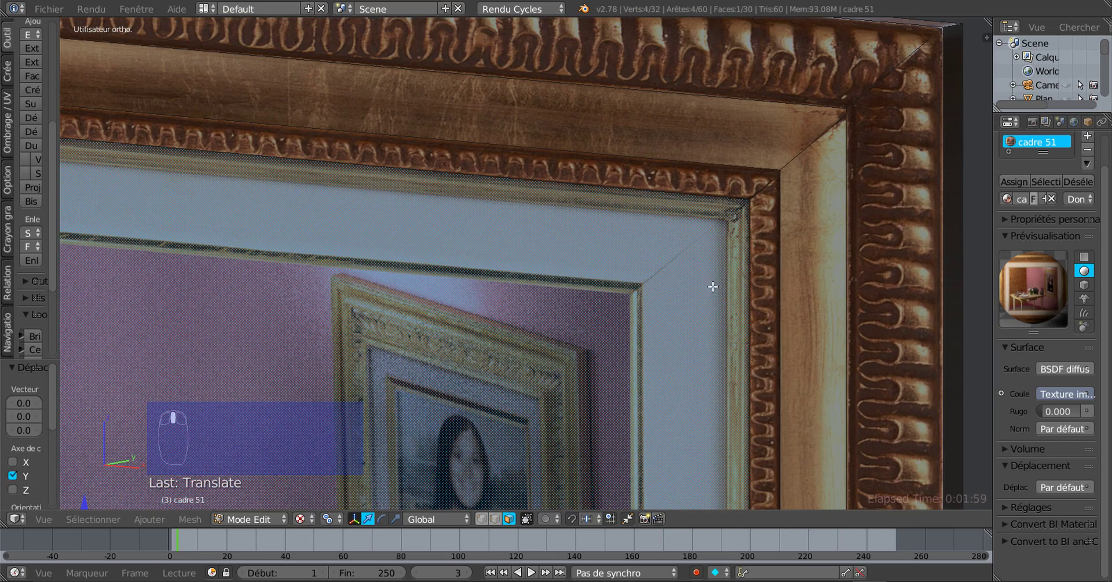
{"action": "key", "text": "i"}
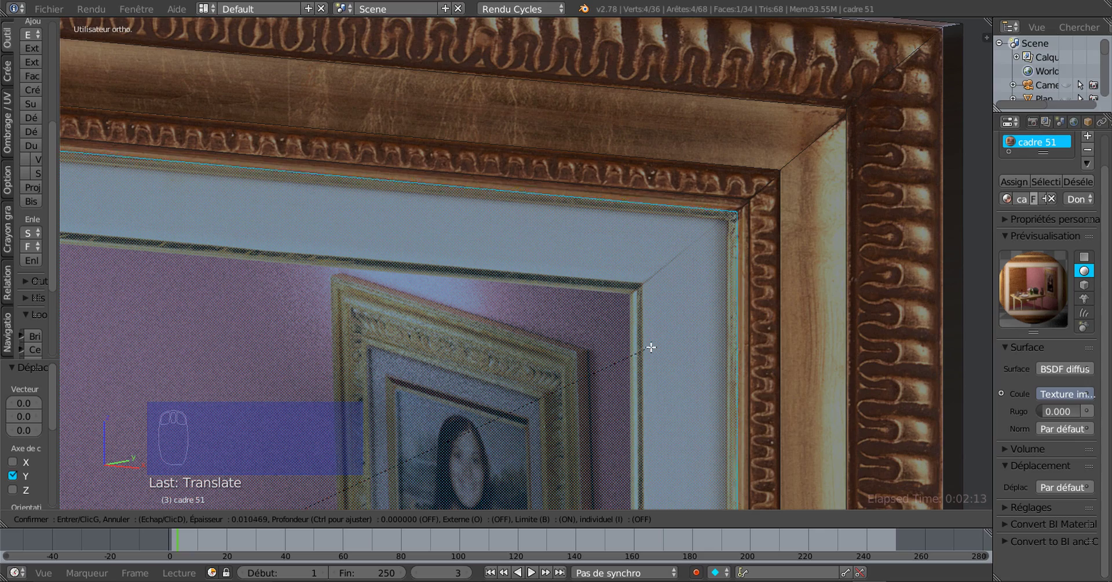
{"action": "left_click", "coordinate": [648, 351]}
Extrude the face bounded by the white mat's outer edge and move it along the Y axis
{"action": "mouse_move", "coordinate": [641, 347]}
{"action": "middle_mouse_down"}
{"action": "mouse_move", "coordinate": [596, 368]}
{"action": "mouse_move", "coordinate": [676, 372]}
{"action": "mouse_move", "coordinate": [645, 336]}
{"action": "middle_mouse_up"}
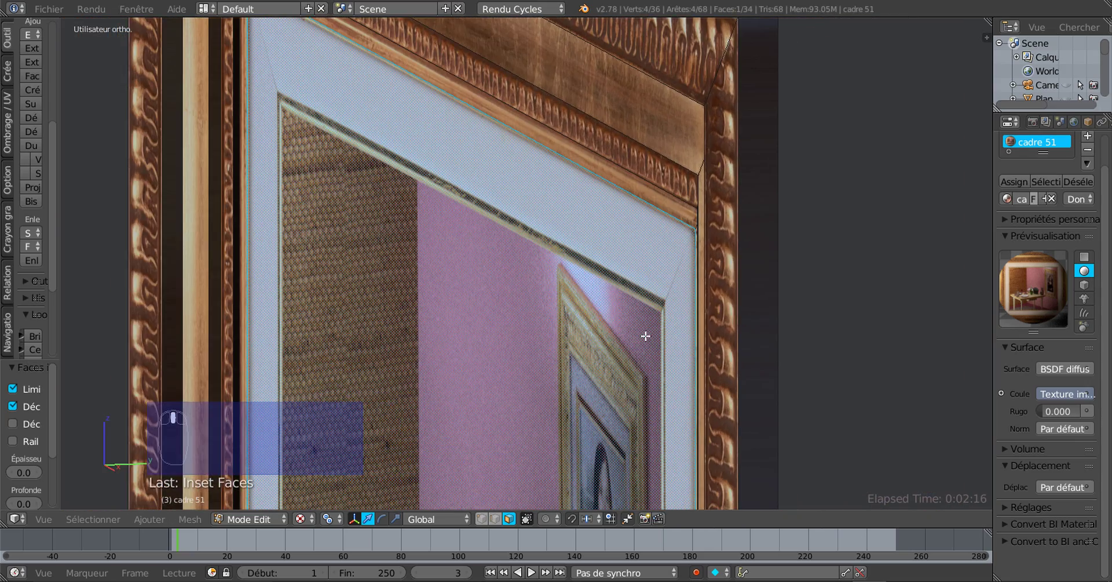
{"action": "key", "text": "e"}
{"action": "left_click", "coordinate": [593, 333]}
{"action": "scroll", "coordinate": [592, 332], "scroll_direction": "down", "scroll_amount": 4}
{"action": "middle_click_drag", "start_coordinate": [586, 402], "coordinate": [598, 366], "text": "shift"}
{"action": "left_click_drag", "start_coordinate": [612, 399], "coordinate": [589, 395]}
Examine the frame's stepped relief in Solid shading, then return to Edit Mode with Texture shading
{"action": "key", "text": "Tab"}
{"action": "middle_click_drag", "start_coordinate": [589, 396], "coordinate": [634, 387]}
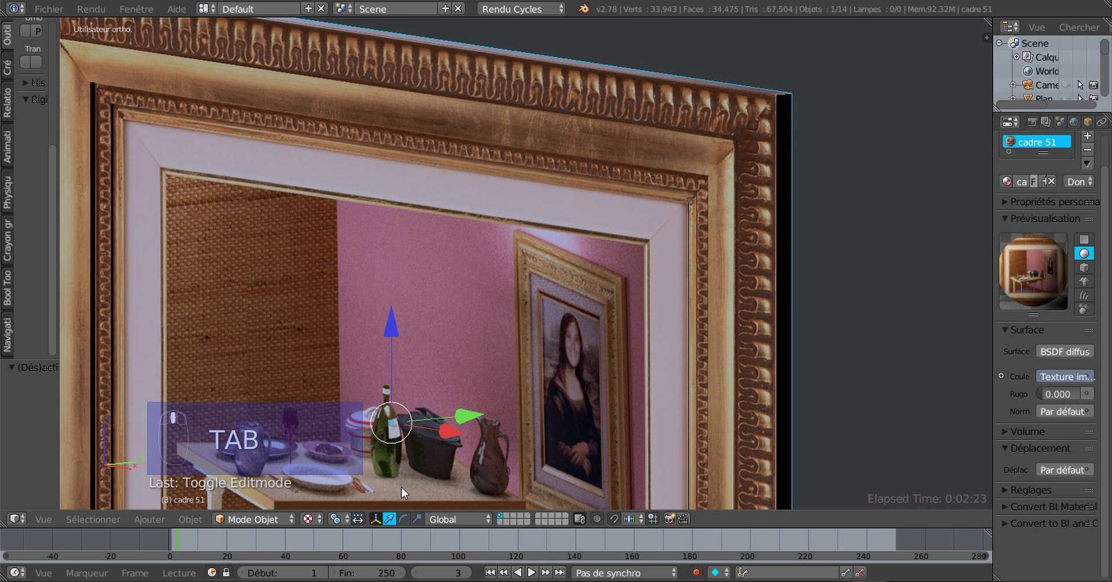
{"action": "left_click", "coordinate": [308, 523]}
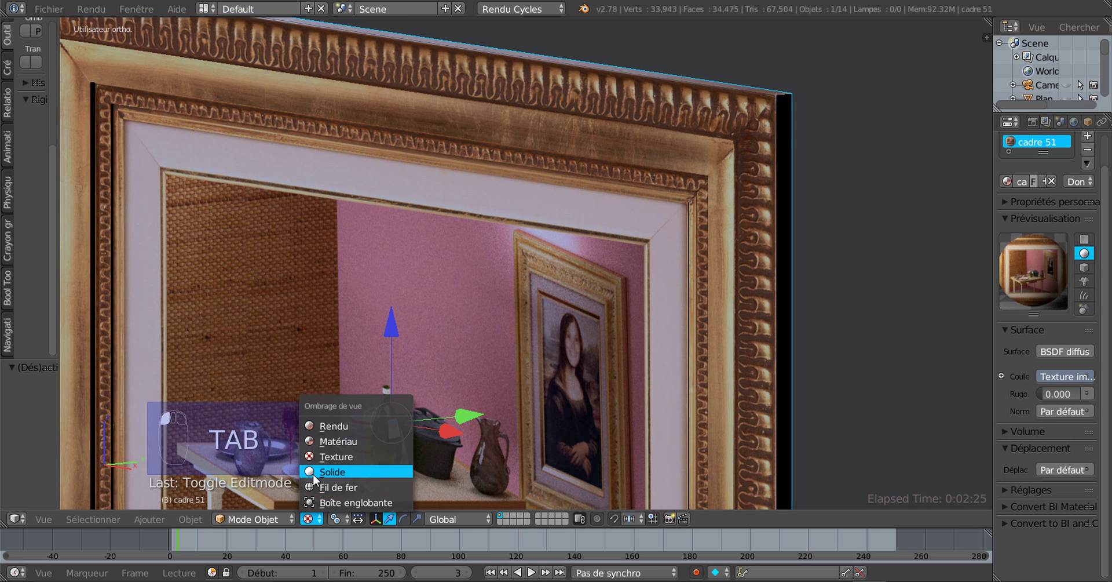
{"action": "left_click", "coordinate": [335, 461]}
{"action": "middle_click_drag", "start_coordinate": [335, 461], "coordinate": [499, 367]}
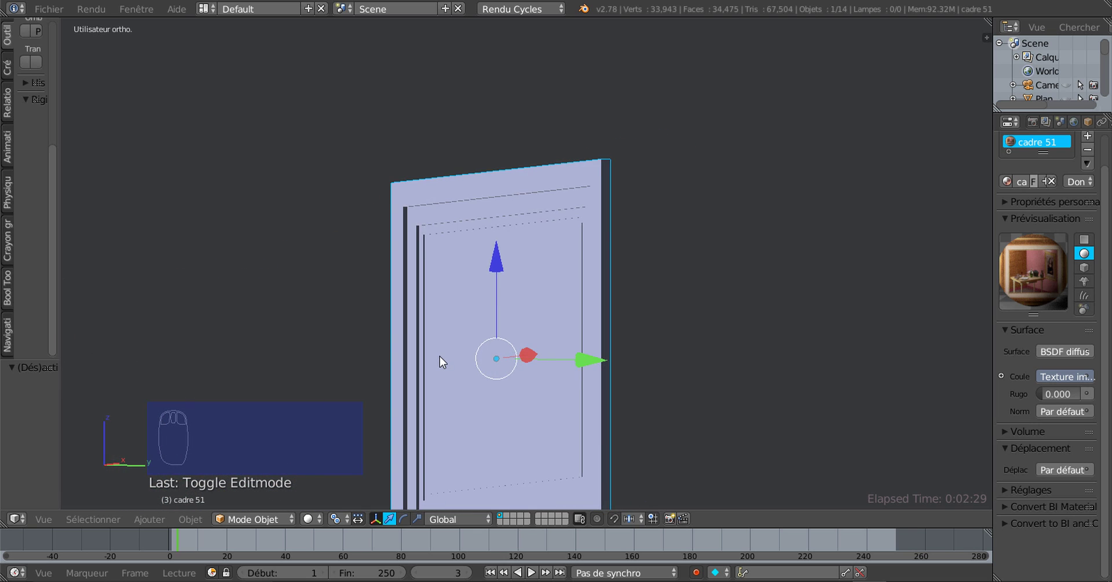
{"action": "scroll", "coordinate": [440, 364], "scroll_direction": "up", "scroll_amount": 2}
{"action": "key", "text": "Tab"}
{"action": "middle_click_drag", "start_coordinate": [435, 339], "coordinate": [457, 311]}
{"action": "left_click", "coordinate": [297, 520]}
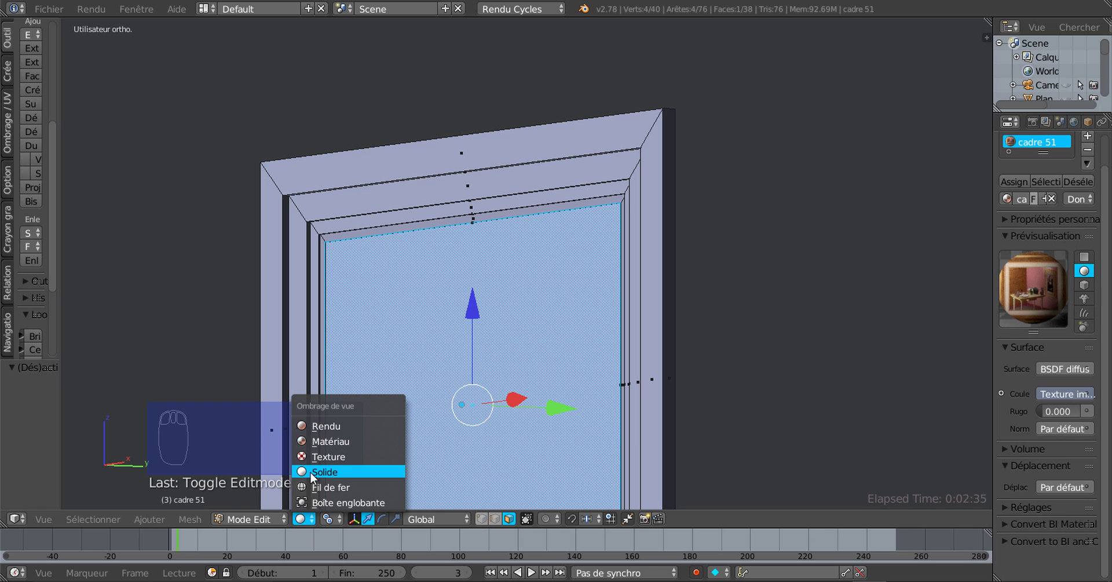
{"action": "left_click", "coordinate": [316, 457]}
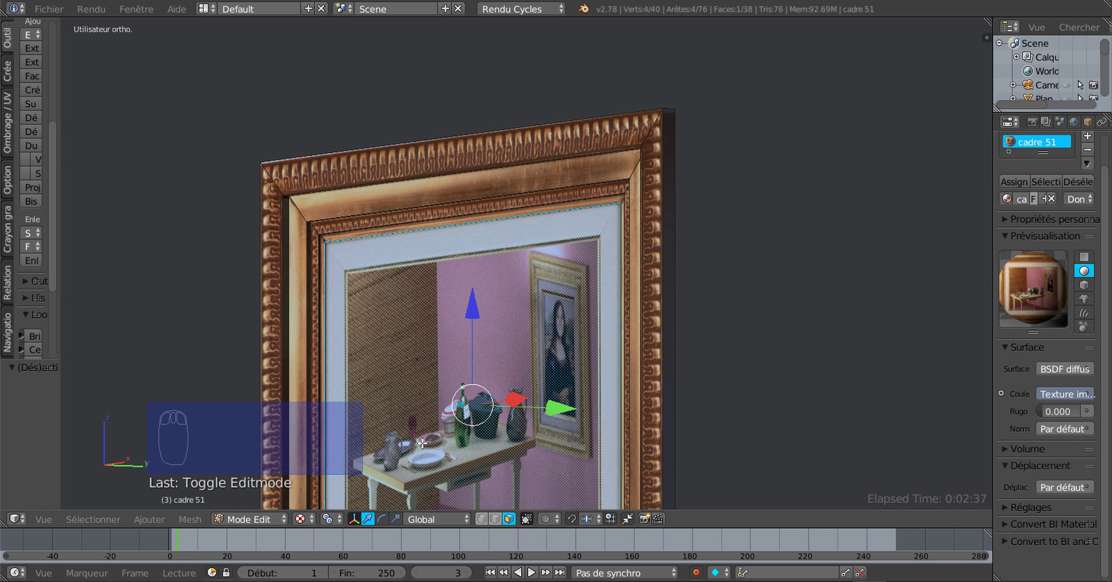
Add an inset with practically no thickness to the face at the white mat's outer edge
{"action": "middle_click_drag", "start_coordinate": [422, 442], "coordinate": [619, 441]}
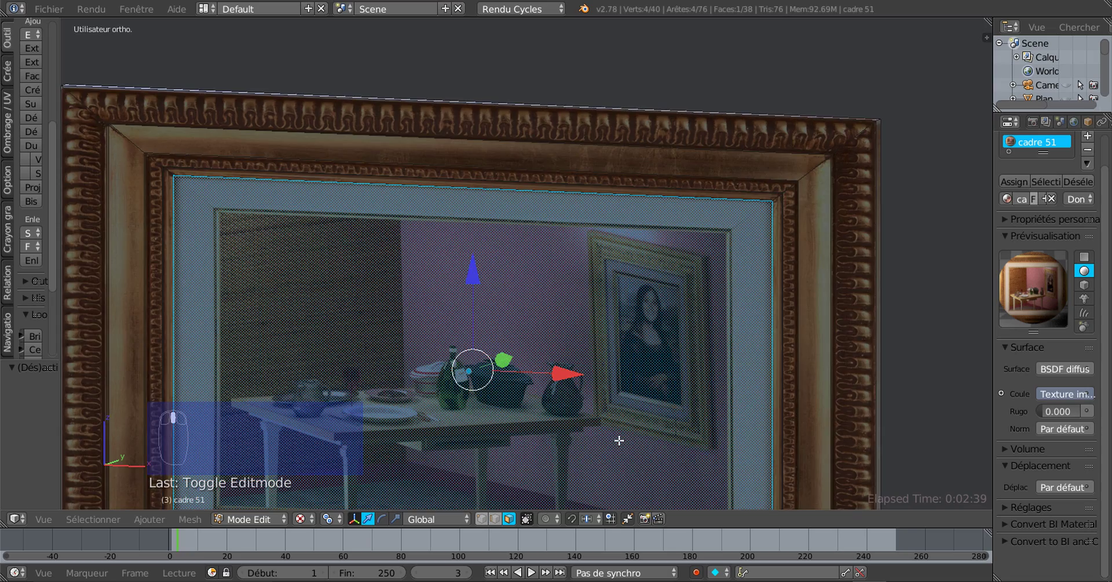
{"action": "middle_click_drag", "start_coordinate": [682, 405], "coordinate": [582, 431], "text": "shift"}
{"action": "scroll", "coordinate": [620, 387], "scroll_direction": "up", "scroll_amount": 2}
{"action": "middle_click_drag", "start_coordinate": [661, 374], "coordinate": [540, 423], "text": "shift"}
{"action": "scroll", "coordinate": [603, 348], "scroll_direction": "up", "scroll_amount": 2}
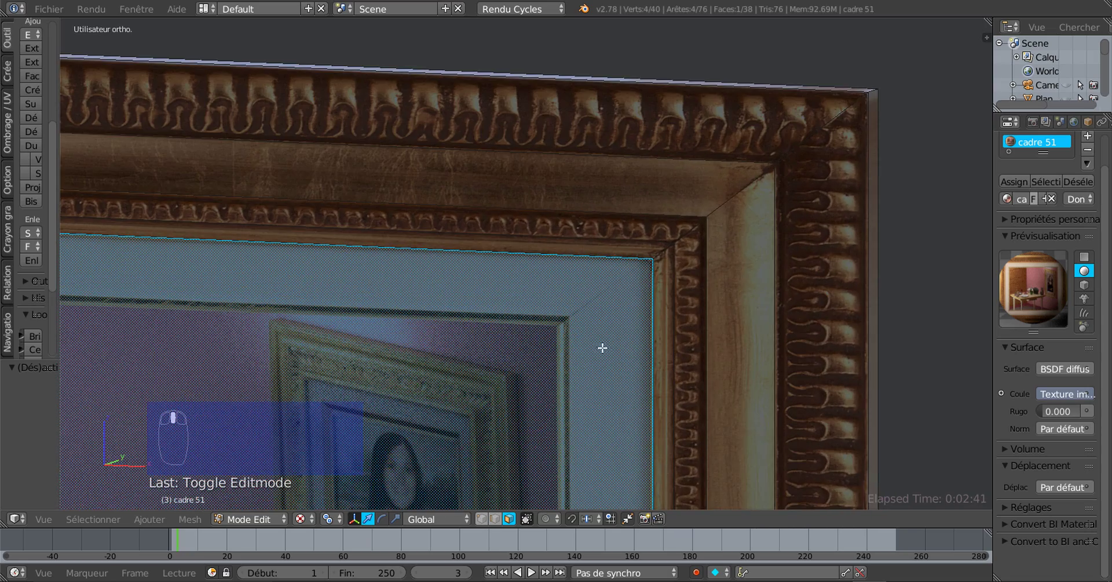
{"action": "middle_click_drag", "start_coordinate": [640, 368], "coordinate": [709, 339], "text": "shift"}
{"action": "scroll", "coordinate": [668, 357], "scroll_direction": "down", "scroll_amount": 2}
{"action": "middle_click_drag", "start_coordinate": [679, 396], "coordinate": [649, 383]}
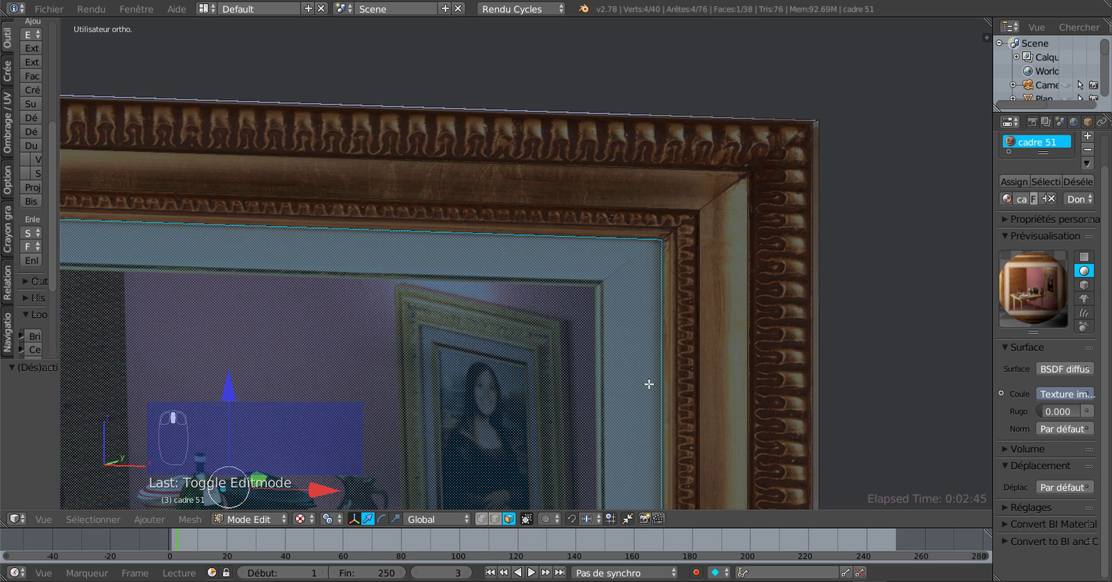
{"action": "key", "text": "i"}
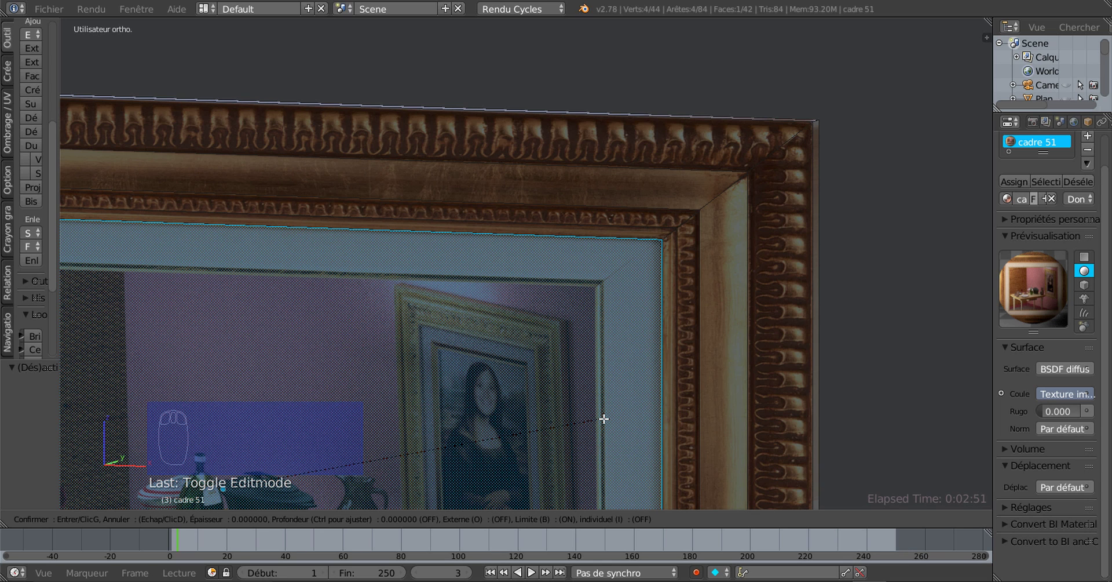
{"action": "key", "text": "Escape"}
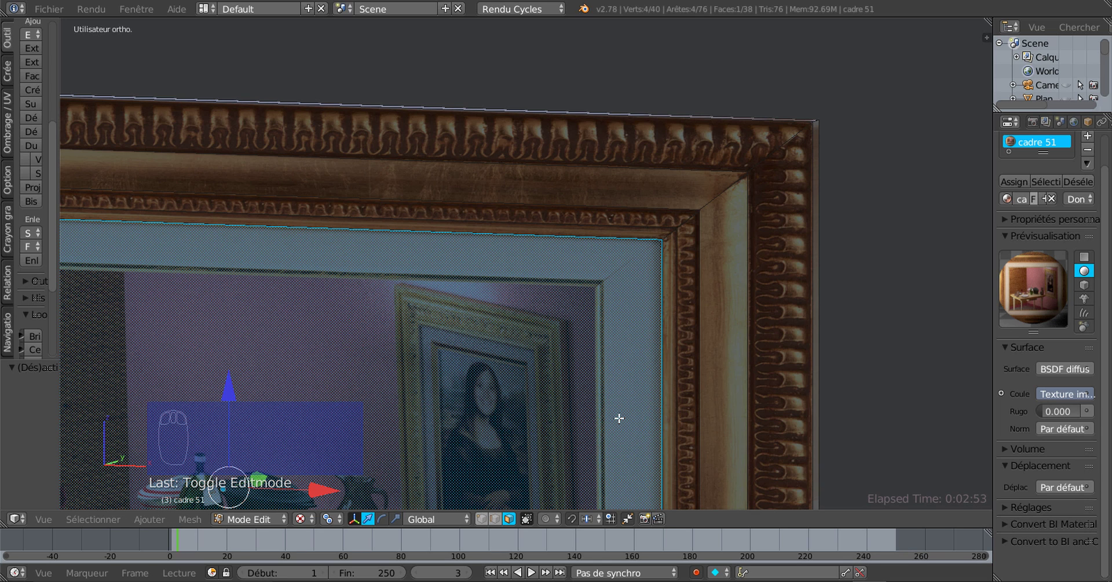
{"action": "key", "text": "i"}
{"action": "left_click", "coordinate": [618, 417]}
Extrude the newly inset mat face and shift it slightly along the Y axis
{"action": "middle_click_drag", "start_coordinate": [539, 459], "coordinate": [587, 436]}
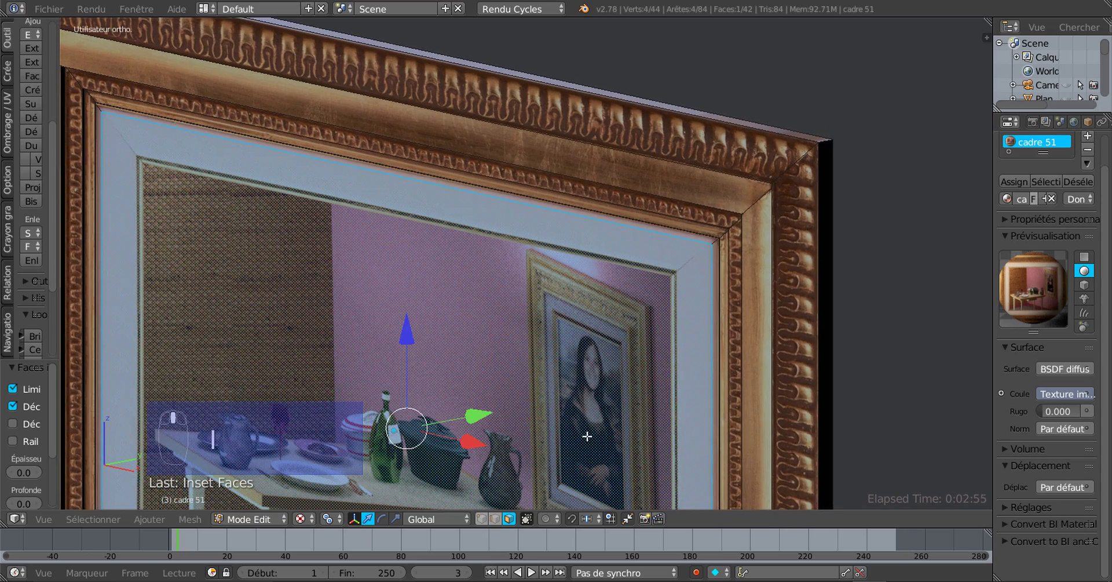
{"action": "key", "text": "e"}
{"action": "left_click", "coordinate": [482, 422]}
{"action": "left_click_drag", "start_coordinate": [481, 417], "coordinate": [478, 411]}
Inset the mat face about 0.053 to the picture opening, then extrude it and move it back along the Y axis
{"action": "middle_click_drag", "start_coordinate": [478, 411], "coordinate": [631, 446]}
{"action": "key", "text": "i"}
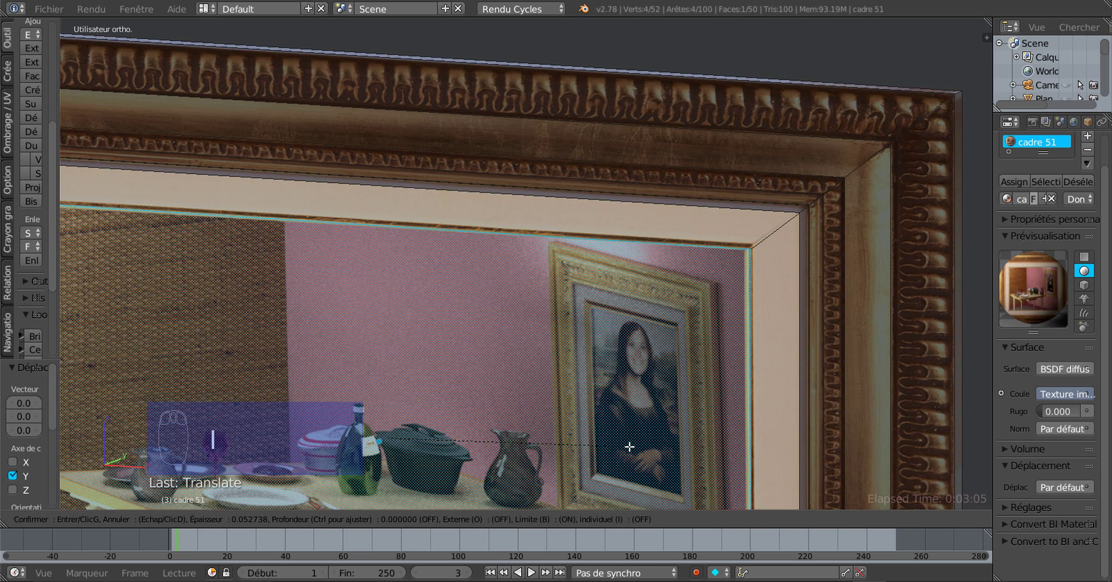
{"action": "left_click", "coordinate": [628, 447]}
{"action": "middle_click_drag", "start_coordinate": [629, 448], "coordinate": [515, 404]}
{"action": "key", "text": "e"}
{"action": "left_click", "coordinate": [603, 446]}
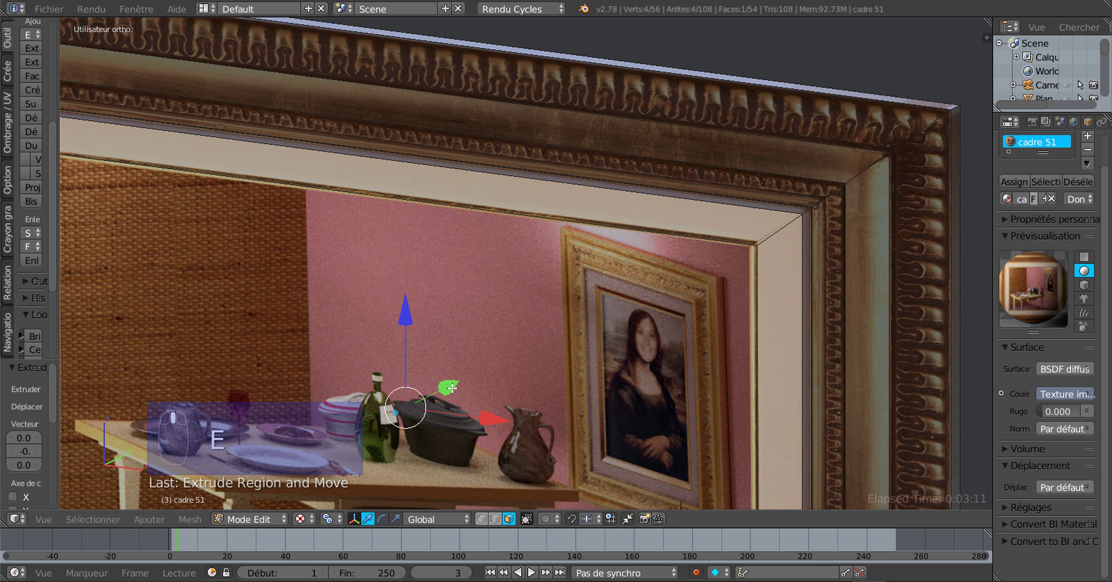
{"action": "left_click_drag", "start_coordinate": [452, 387], "coordinate": [456, 387]}
Extrude the central picture face once more and push it slightly deeper along the Y axis
{"action": "middle_click_drag", "start_coordinate": [455, 386], "coordinate": [551, 317]}
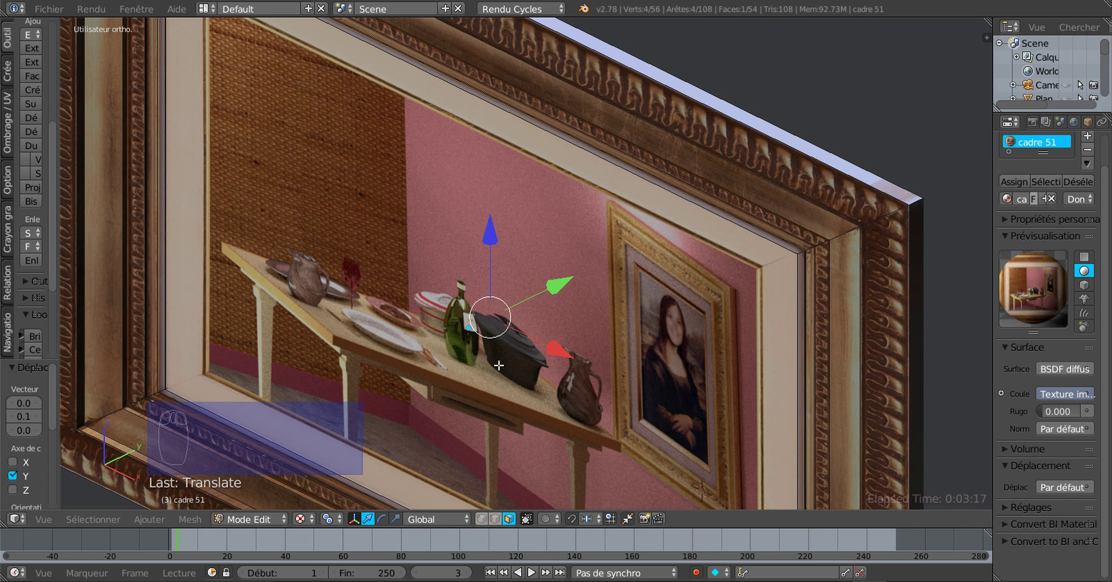
{"action": "key", "text": "e"}
{"action": "left_click", "coordinate": [557, 287]}
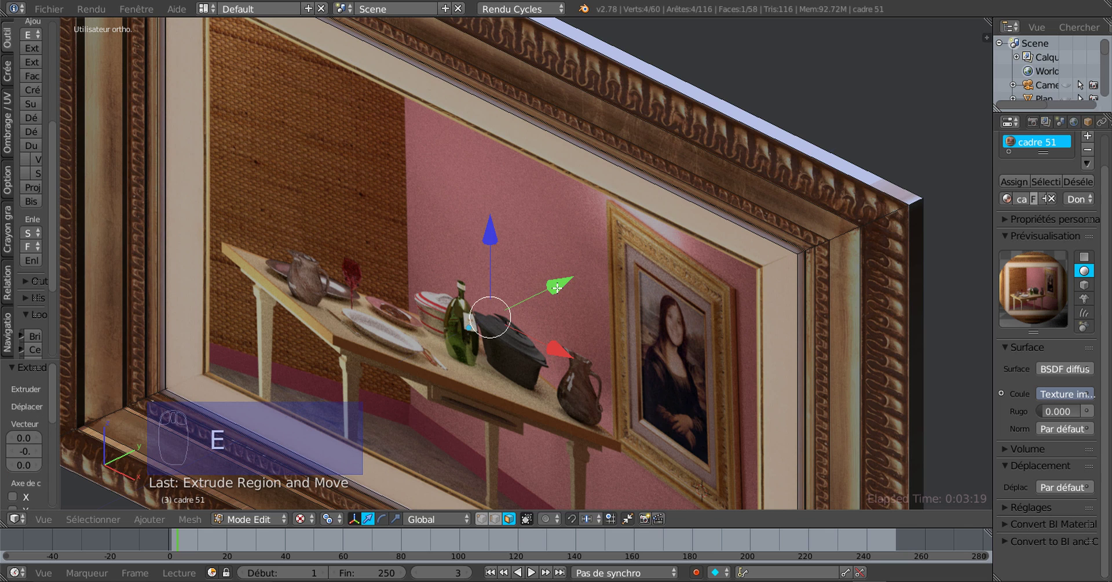
{"action": "left_click_drag", "start_coordinate": [558, 287], "coordinate": [563, 289]}
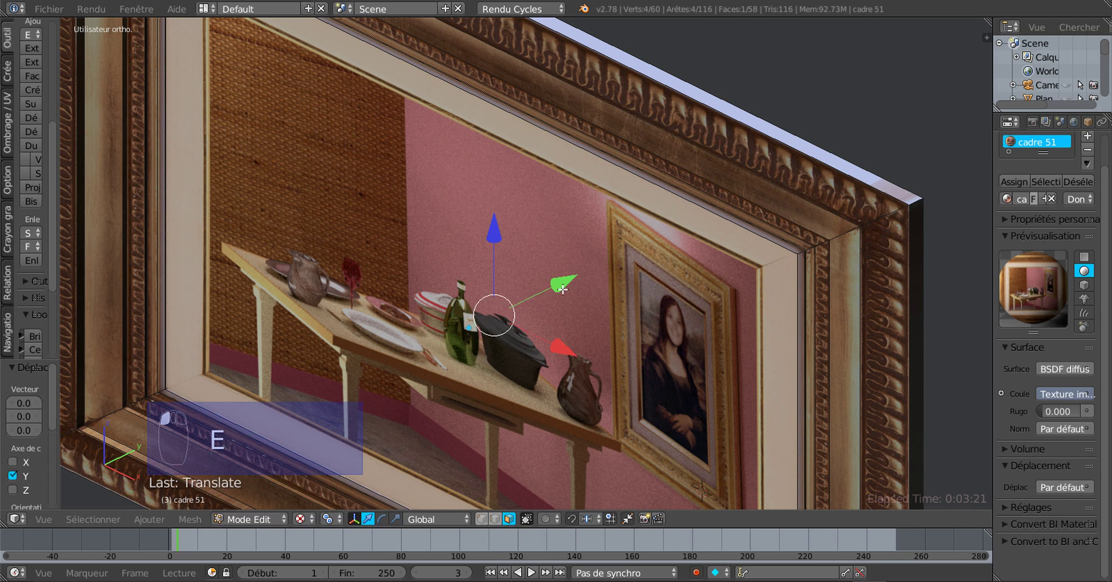
Try to select the central picture face in face mode and scale it down
{"action": "scroll", "coordinate": [564, 290], "scroll_direction": "down", "scroll_amount": 4}
{"action": "middle_click_drag", "start_coordinate": [572, 293], "coordinate": [629, 231]}
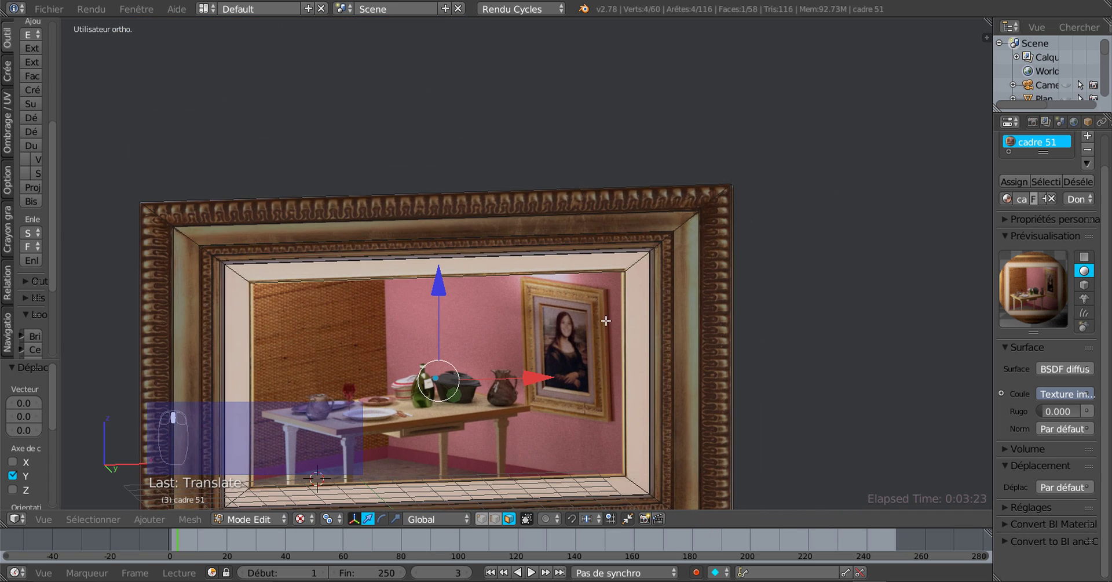
{"action": "middle_click_drag", "start_coordinate": [606, 320], "coordinate": [671, 372]}
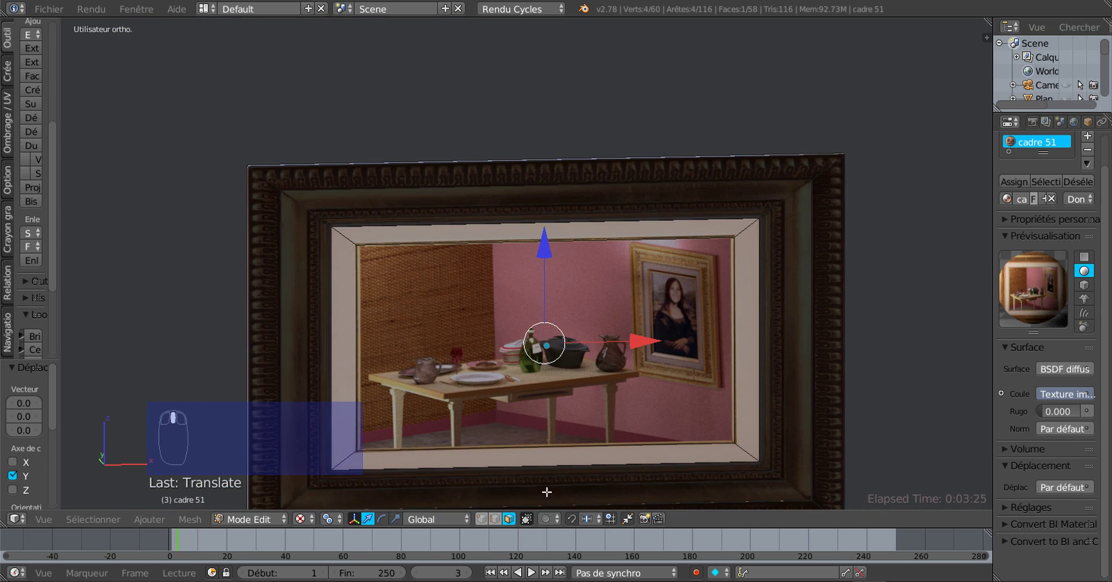
{"action": "left_click", "coordinate": [509, 520]}
{"action": "right_click", "coordinate": [541, 350]}
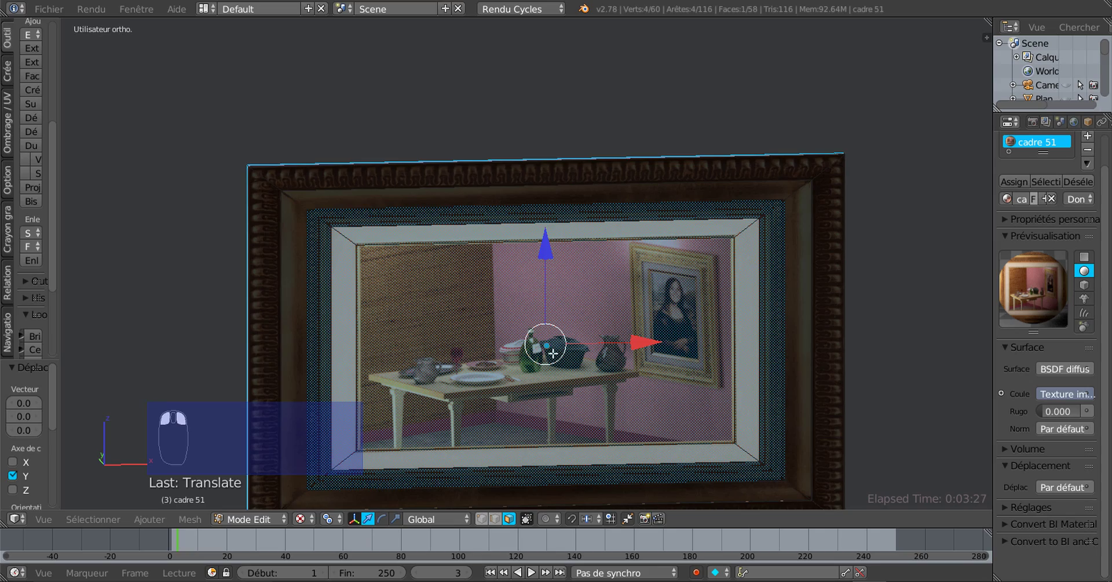
{"action": "middle_click_drag", "start_coordinate": [553, 354], "coordinate": [510, 350]}
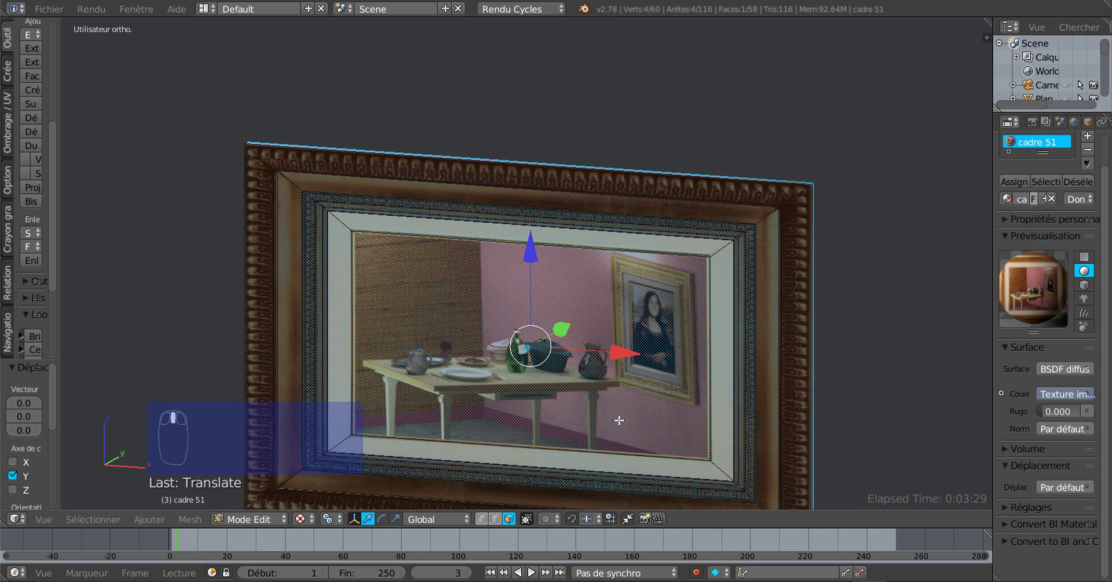
{"action": "key", "text": "s"}
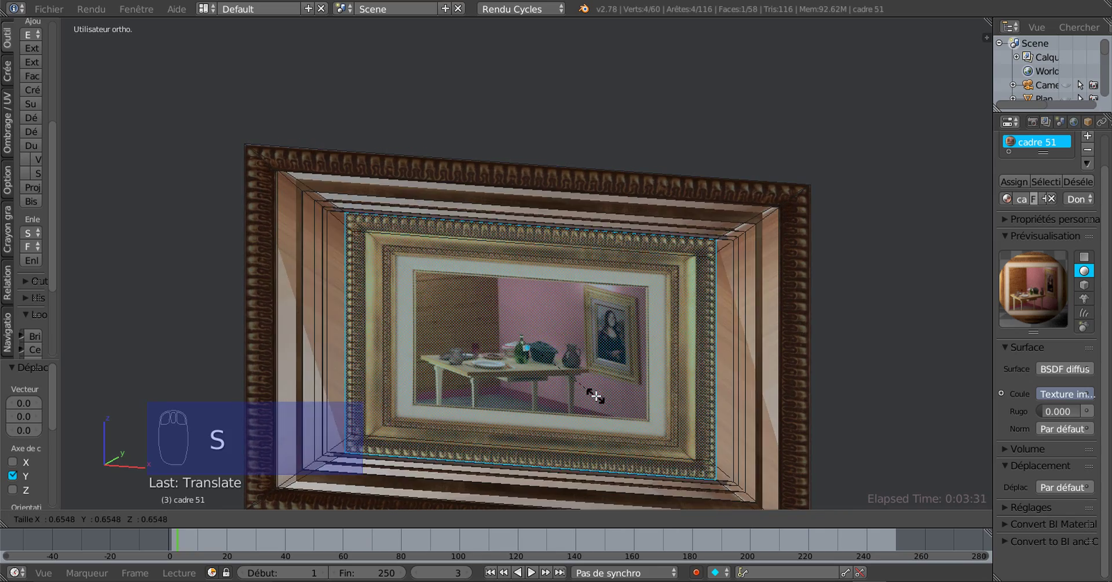
{"action": "right_click", "coordinate": [609, 397]}
{"action": "mouse_move", "coordinate": [655, 381]}
{"action": "middle_mouse_down"}
{"action": "mouse_move", "coordinate": [636, 380]}
{"action": "mouse_move", "coordinate": [625, 362]}
{"action": "mouse_move", "coordinate": [653, 373]}
{"action": "middle_mouse_up"}
{"action": "scroll", "coordinate": [591, 360], "scroll_direction": "up", "scroll_amount": 2}
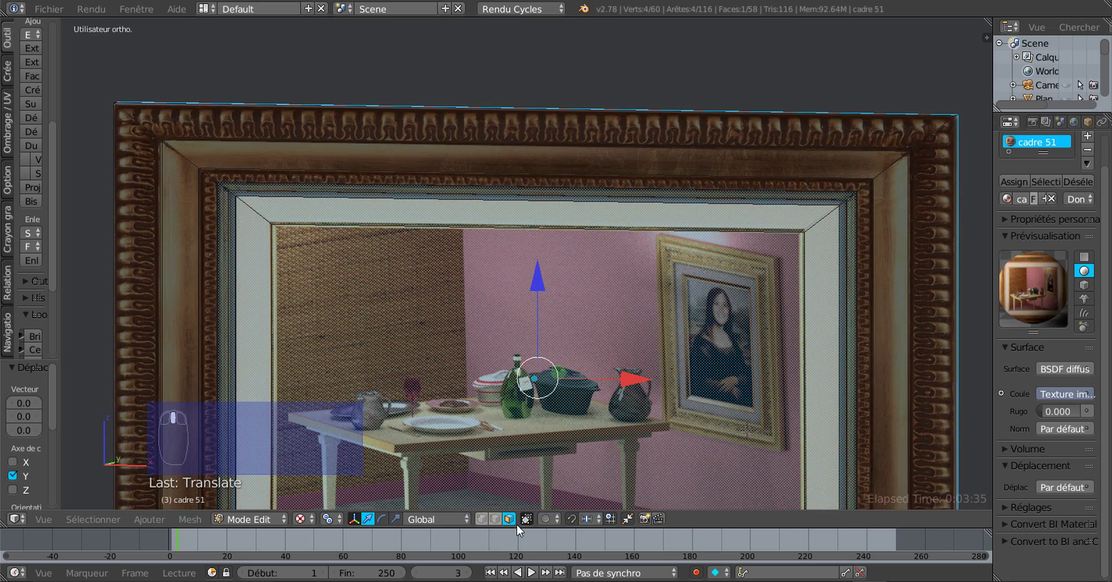
Leave Edit Mode on the picture frame and switch the viewport to Solid shading
{"action": "middle_click_drag", "start_coordinate": [523, 444], "coordinate": [491, 394]}
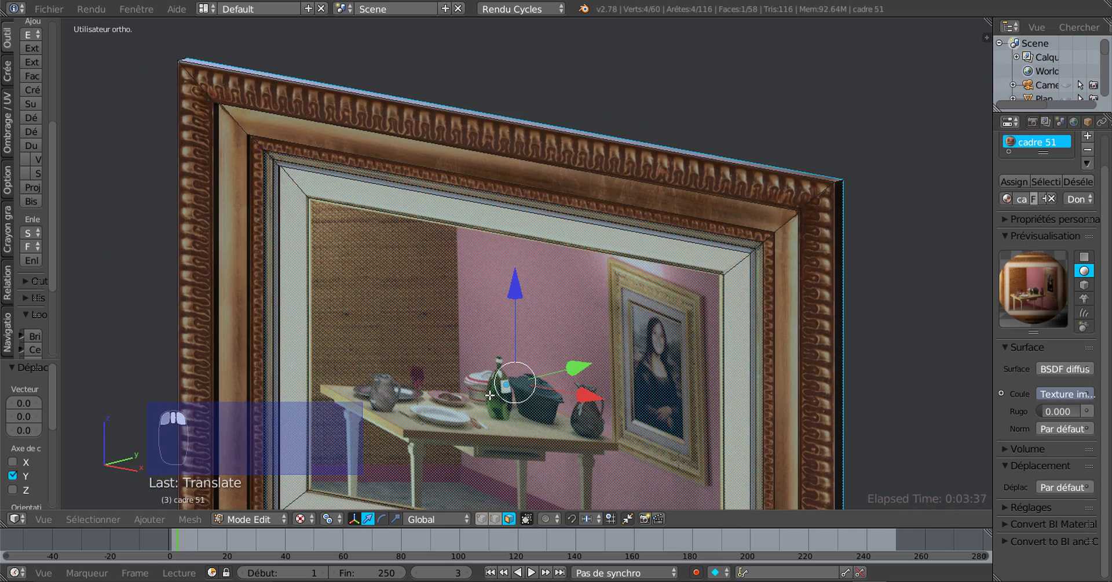
{"action": "key", "text": "Tab"}
{"action": "scroll", "coordinate": [508, 384], "scroll_direction": "down", "scroll_amount": 2}
{"action": "middle_click_drag", "start_coordinate": [378, 473], "coordinate": [382, 473]}
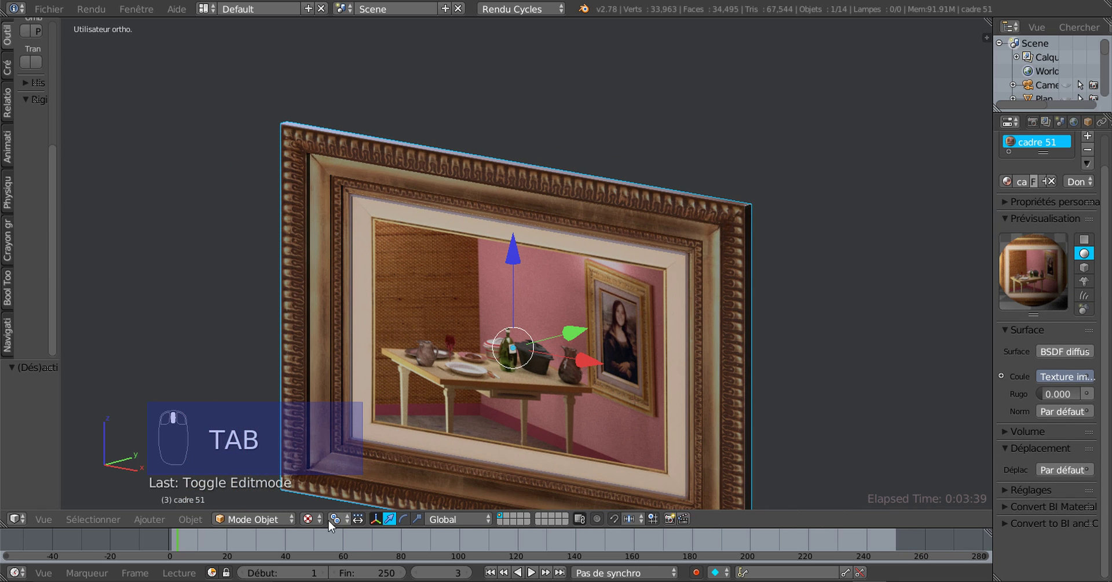
{"action": "left_click", "coordinate": [312, 518]}
{"action": "left_click", "coordinate": [322, 471]}
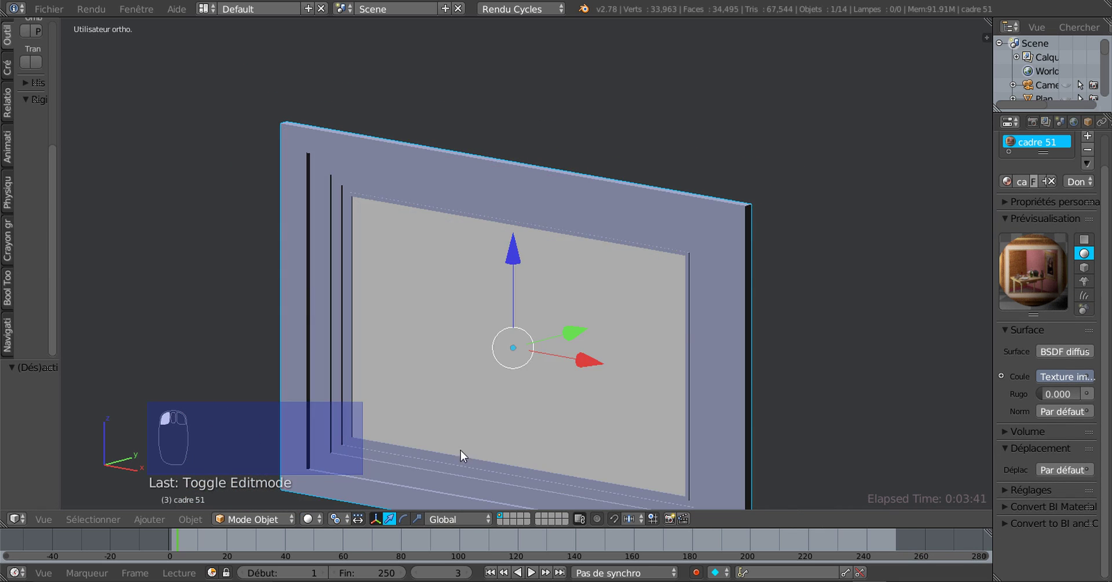
Check the frame's stepped relief in solid view, then return the frame to Edit Mode
{"action": "middle_click_drag", "start_coordinate": [460, 450], "coordinate": [491, 407]}
{"action": "scroll", "coordinate": [440, 424], "scroll_direction": "up", "scroll_amount": 2}
{"action": "scroll", "coordinate": [507, 411], "scroll_direction": "down", "scroll_amount": 3}
{"action": "key", "text": "Tab"}
{"action": "scroll", "coordinate": [504, 397], "scroll_direction": "up", "scroll_amount": 3}
{"action": "scroll", "coordinate": [499, 397], "scroll_direction": "down", "scroll_amount": 1}
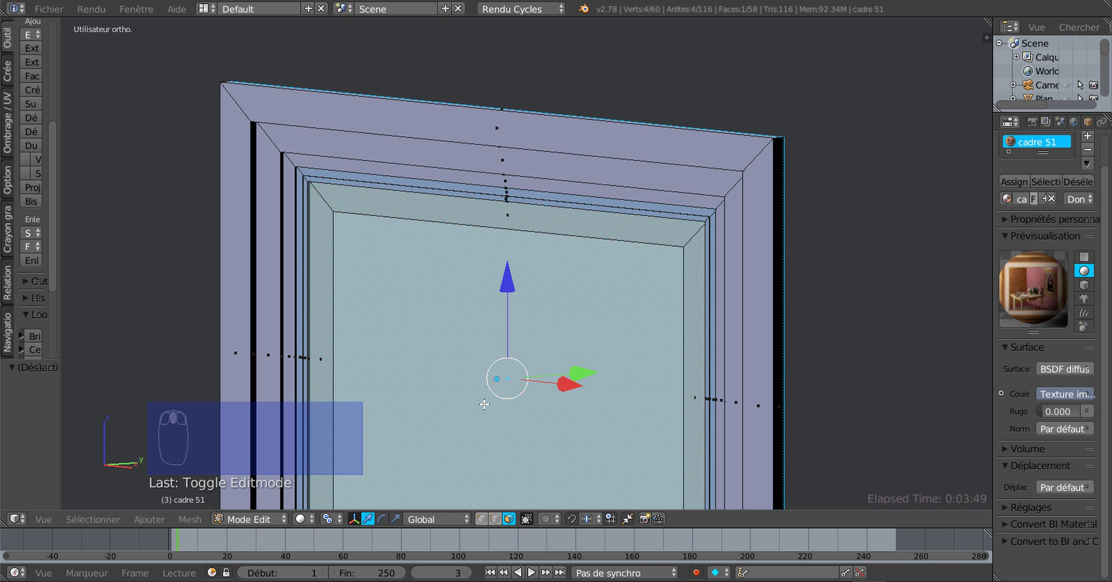
{"action": "left_click", "coordinate": [513, 517]}
{"action": "middle_click_drag", "start_coordinate": [519, 404], "coordinate": [598, 399]}
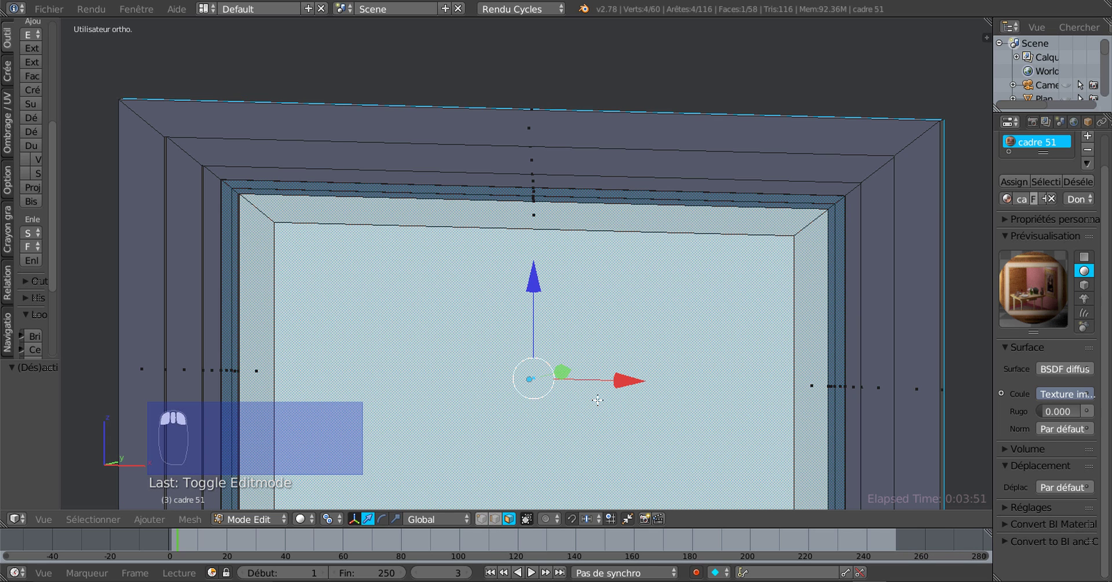
{"action": "key", "text": "s"}
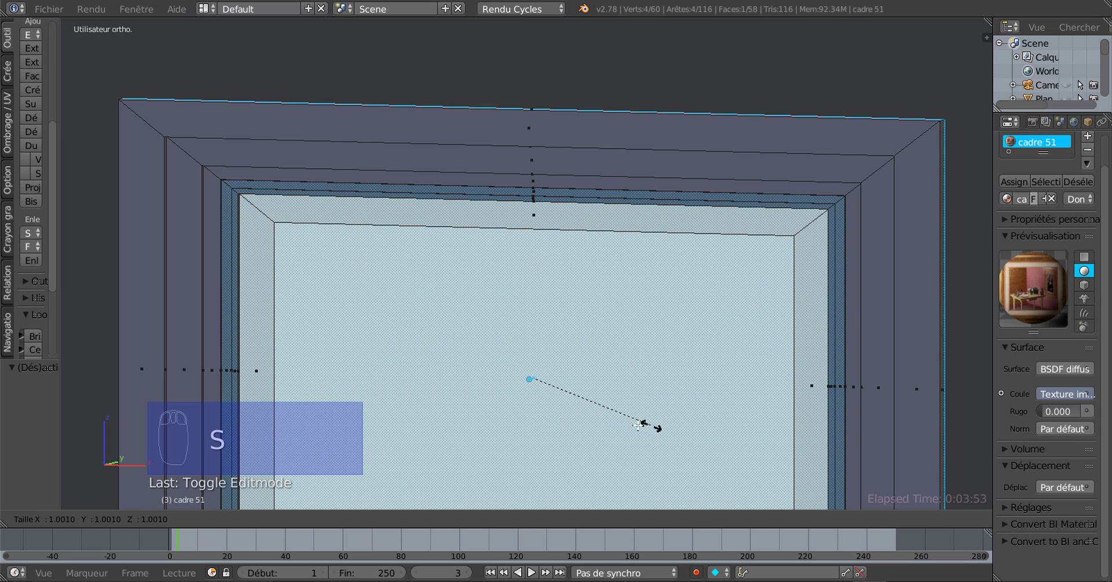
{"action": "left_click", "coordinate": [641, 424]}
{"action": "scroll", "coordinate": [640, 413], "scroll_direction": "down", "scroll_amount": 2}
{"action": "middle_click_drag", "start_coordinate": [639, 412], "coordinate": [562, 408]}
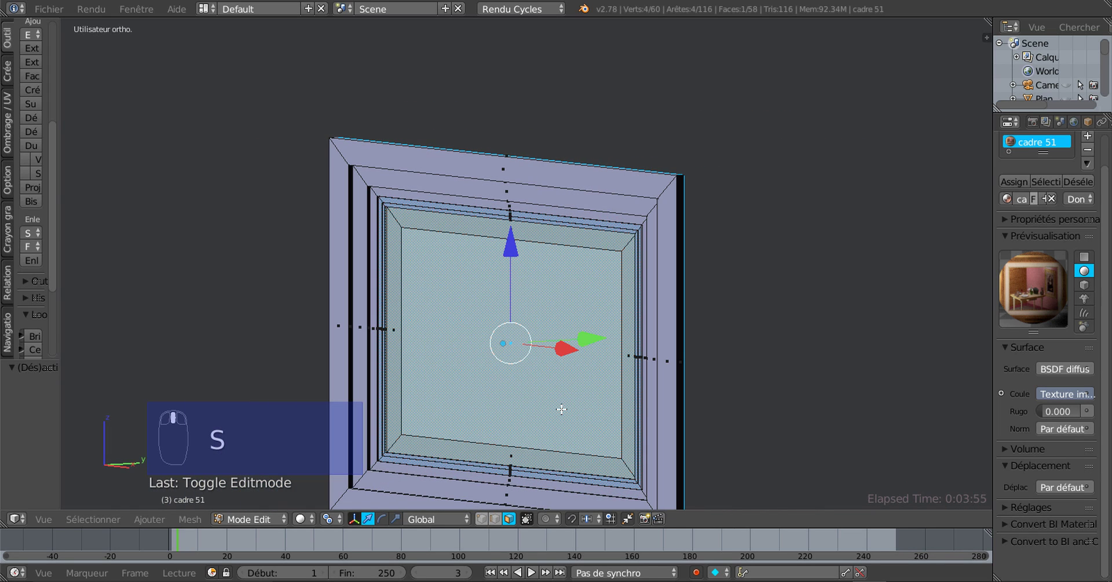
{"action": "right_click", "coordinate": [562, 409]}
{"action": "key", "text": "a"}
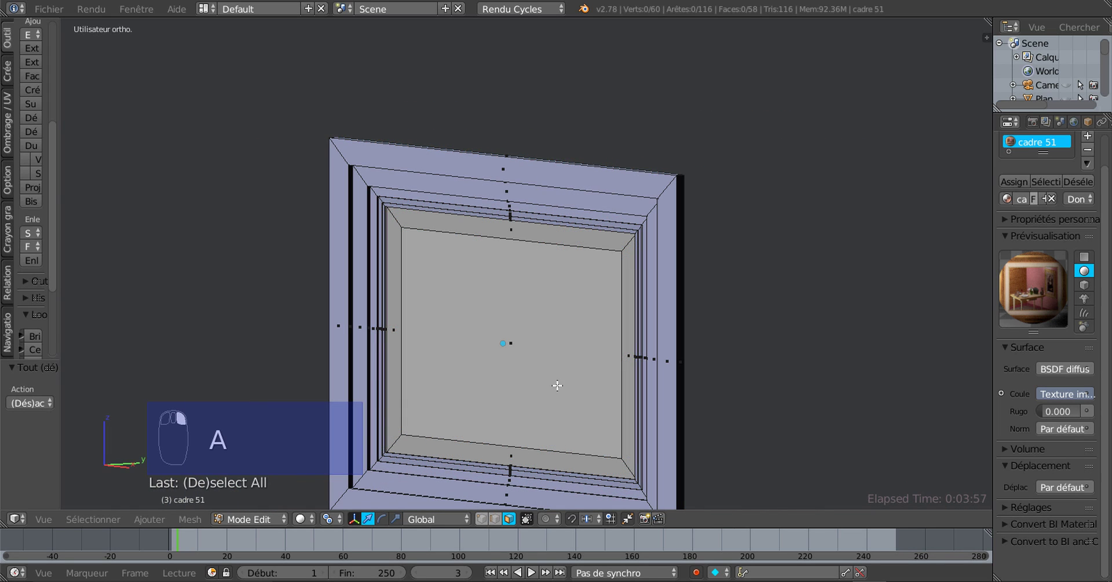
{"action": "key", "text": "a"}
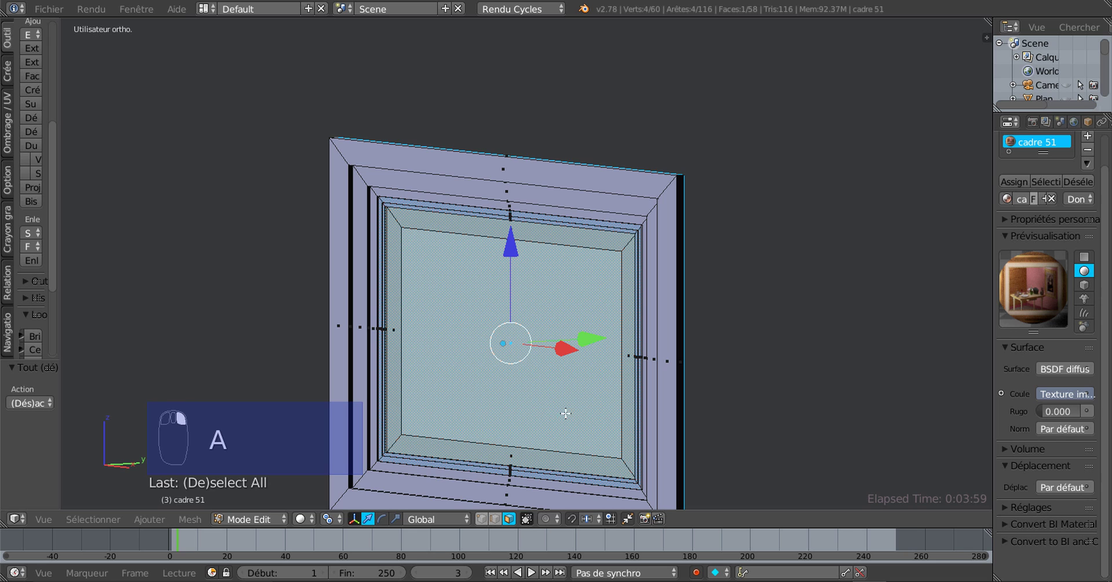
{"action": "key", "text": "s"}
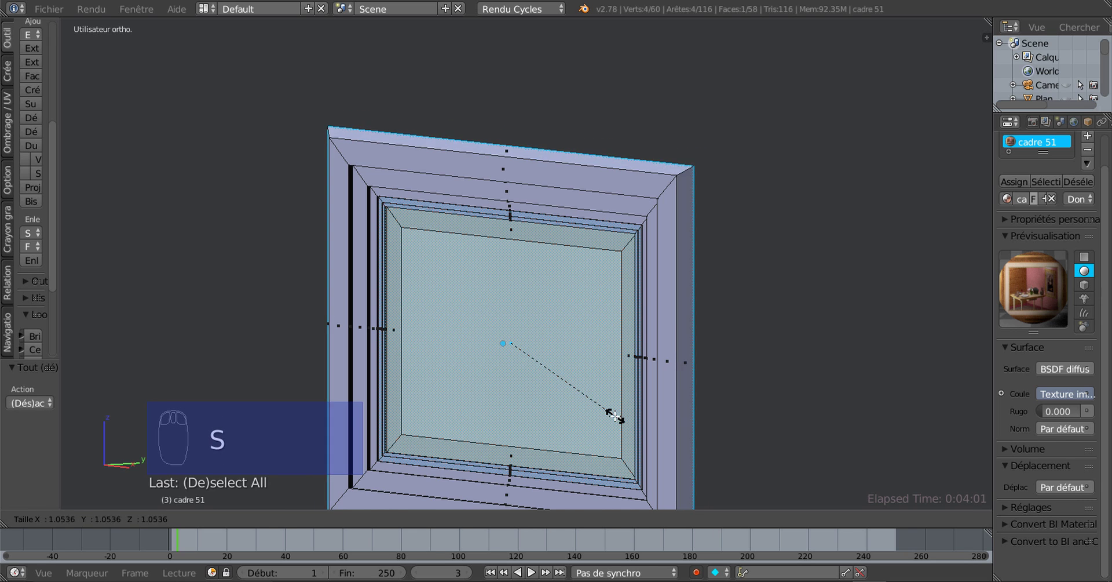
{"action": "right_click", "coordinate": [615, 416]}
Select the large face covering the back of the frame and delete it using the Faces option
{"action": "middle_click_drag", "start_coordinate": [596, 422], "coordinate": [502, 416]}
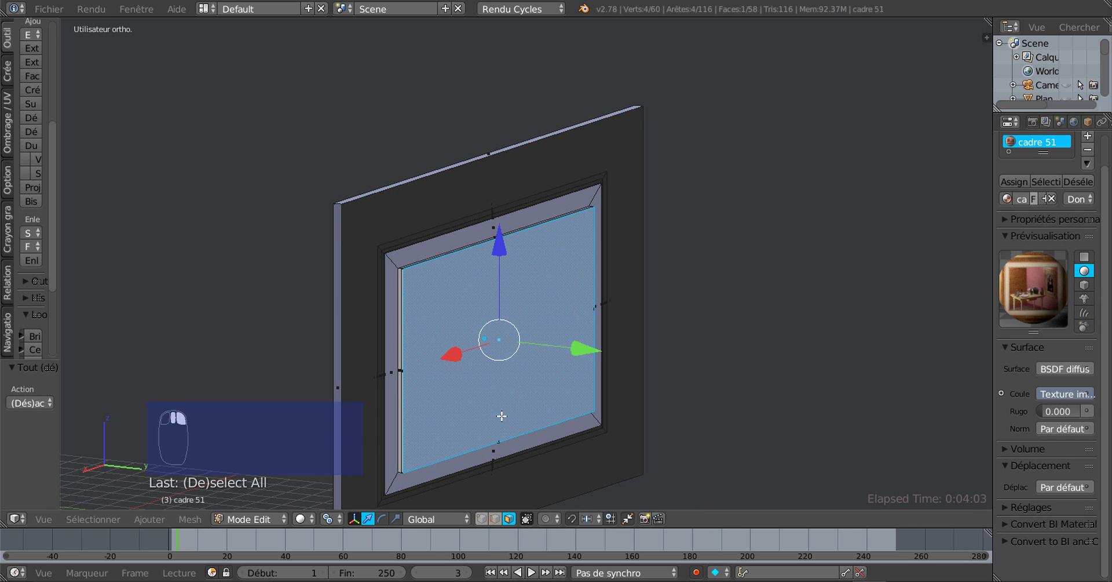
{"action": "middle_click_drag", "start_coordinate": [544, 370], "coordinate": [559, 366]}
{"action": "right_click", "coordinate": [505, 192]}
{"action": "middle_click_drag", "start_coordinate": [512, 261], "coordinate": [518, 260]}
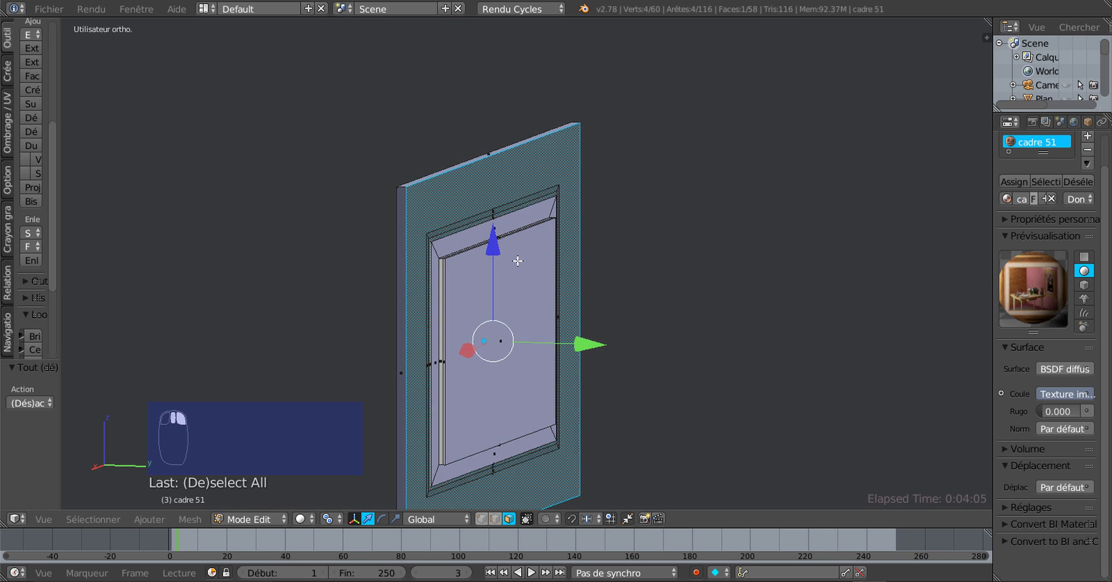
{"action": "middle_click_drag", "start_coordinate": [502, 427], "coordinate": [519, 425]}
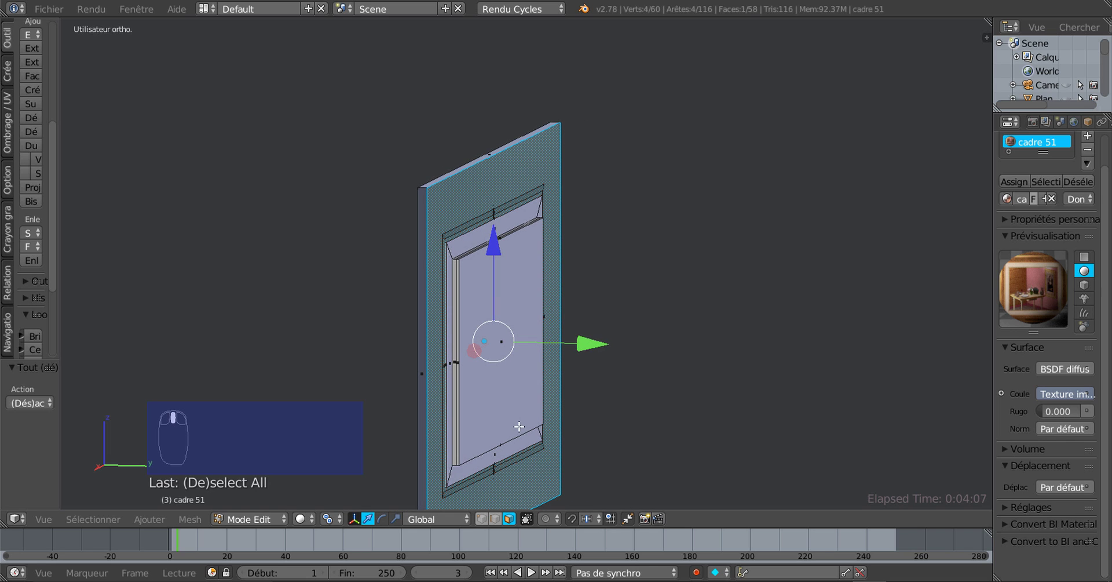
{"action": "key", "text": "x"}
{"action": "left_click", "coordinate": [508, 427]}
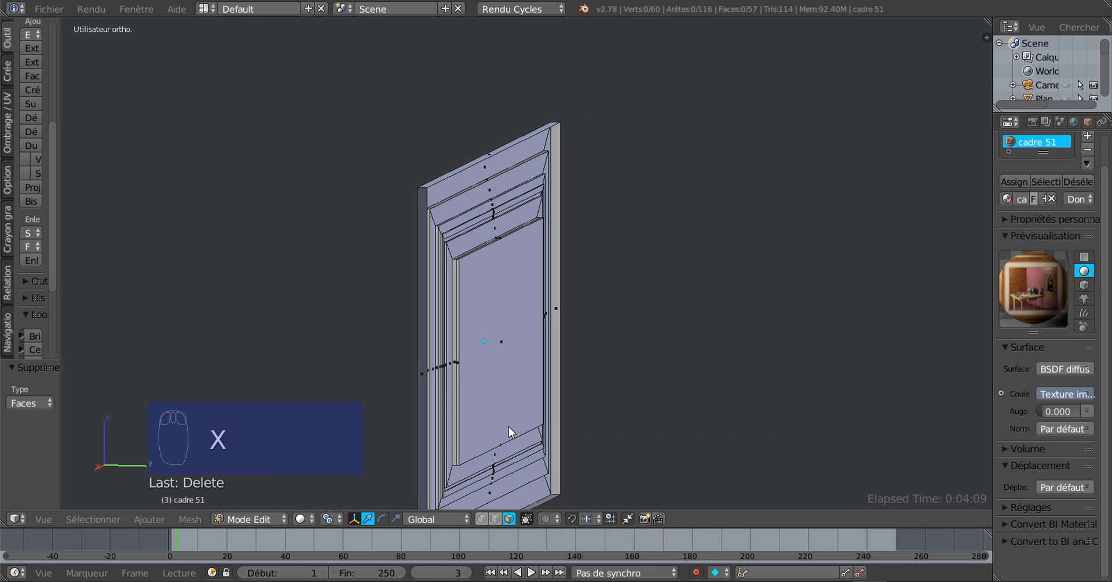
Select the central picture face and examine the depth of the stepped frame profile from the side
{"action": "middle_click_drag", "start_coordinate": [519, 426], "coordinate": [507, 355]}
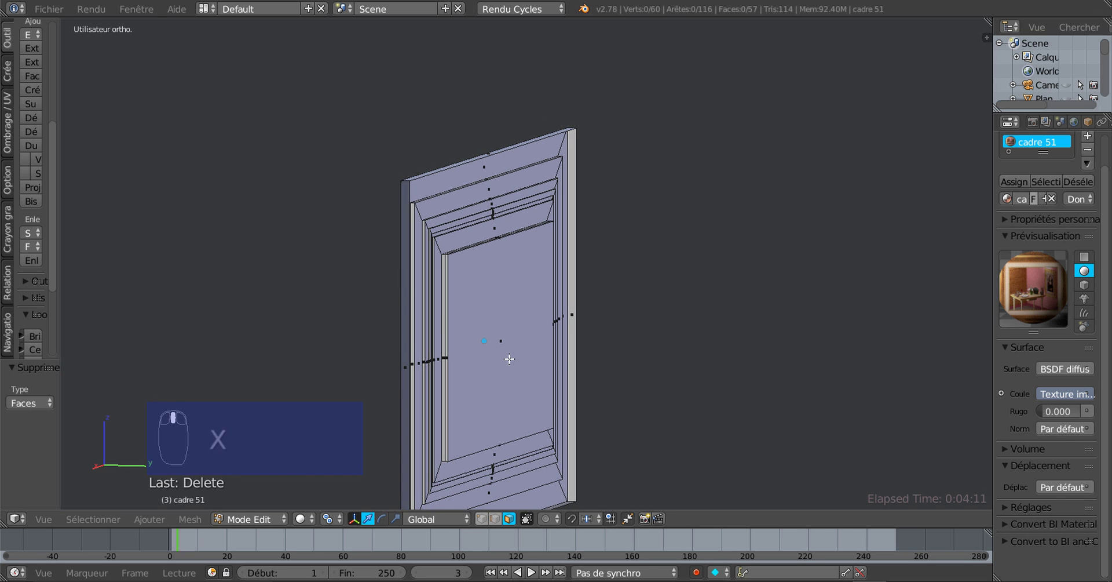
{"action": "scroll", "coordinate": [621, 350], "scroll_direction": "up", "scroll_amount": 2}
{"action": "right_click", "coordinate": [596, 363]}
{"action": "middle_click_drag", "start_coordinate": [574, 387], "coordinate": [473, 378]}
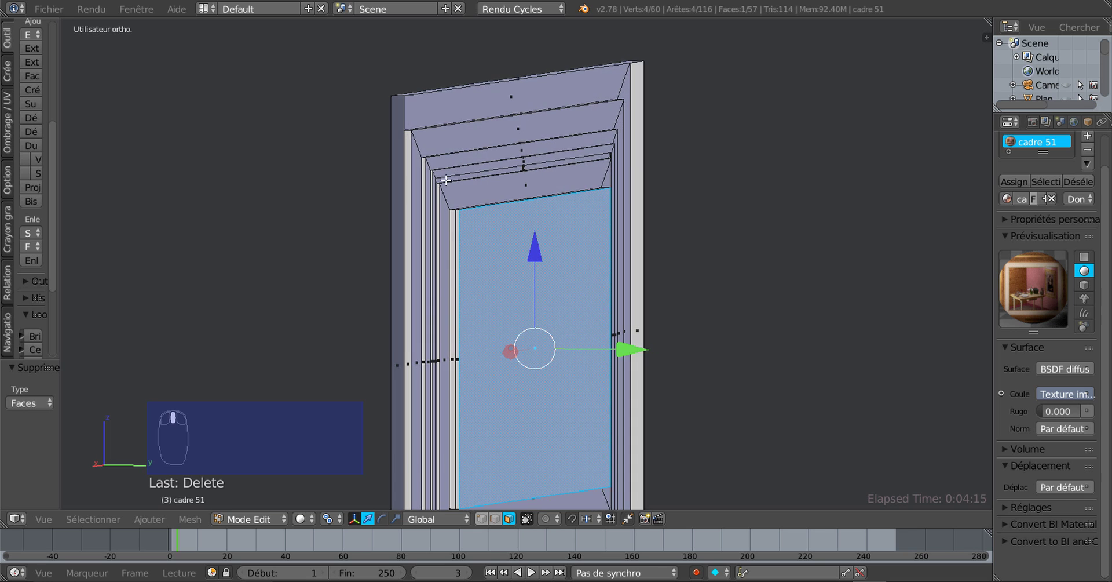
{"action": "middle_click_drag", "start_coordinate": [563, 210], "coordinate": [572, 269]}
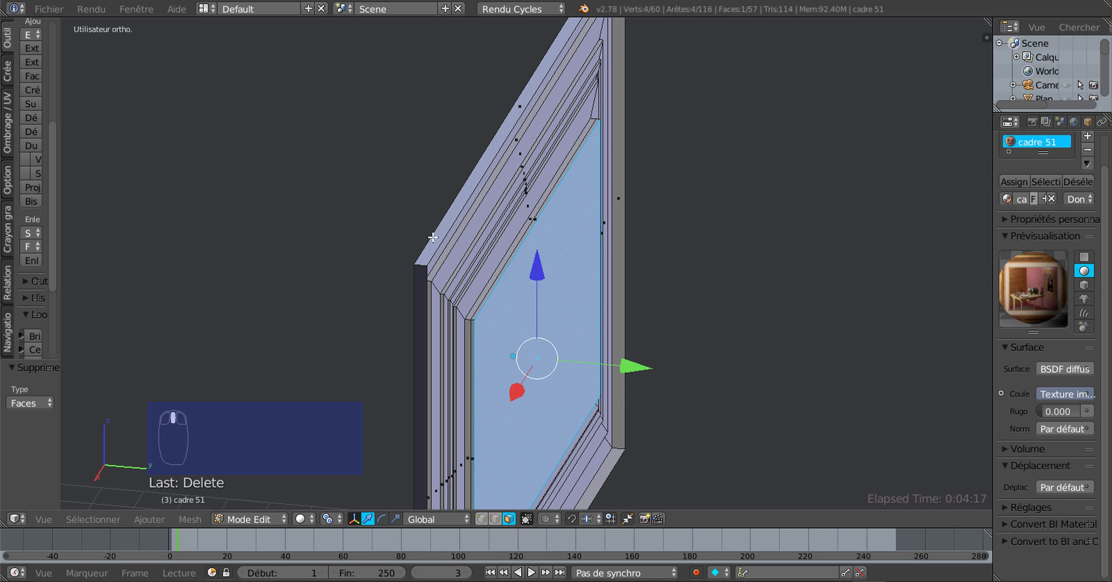
{"action": "scroll", "coordinate": [433, 237], "scroll_direction": "up", "scroll_amount": 3}
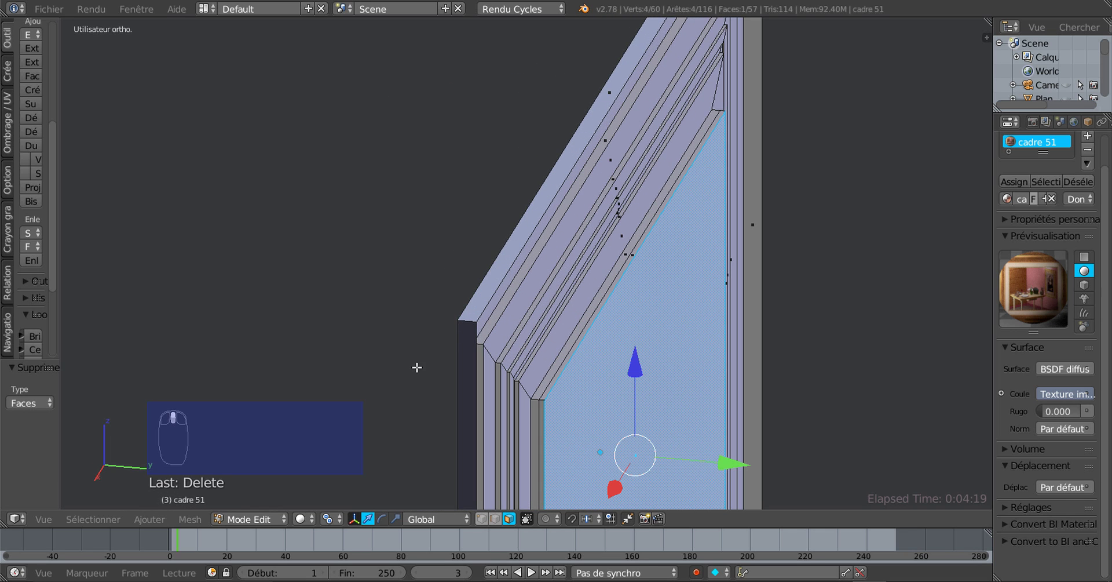
{"action": "middle_click_drag", "start_coordinate": [520, 228], "coordinate": [435, 482]}
Return to Object Mode and display the textured frame with Material viewport shading
{"action": "key", "text": "Tab"}
{"action": "left_click", "coordinate": [310, 519]}
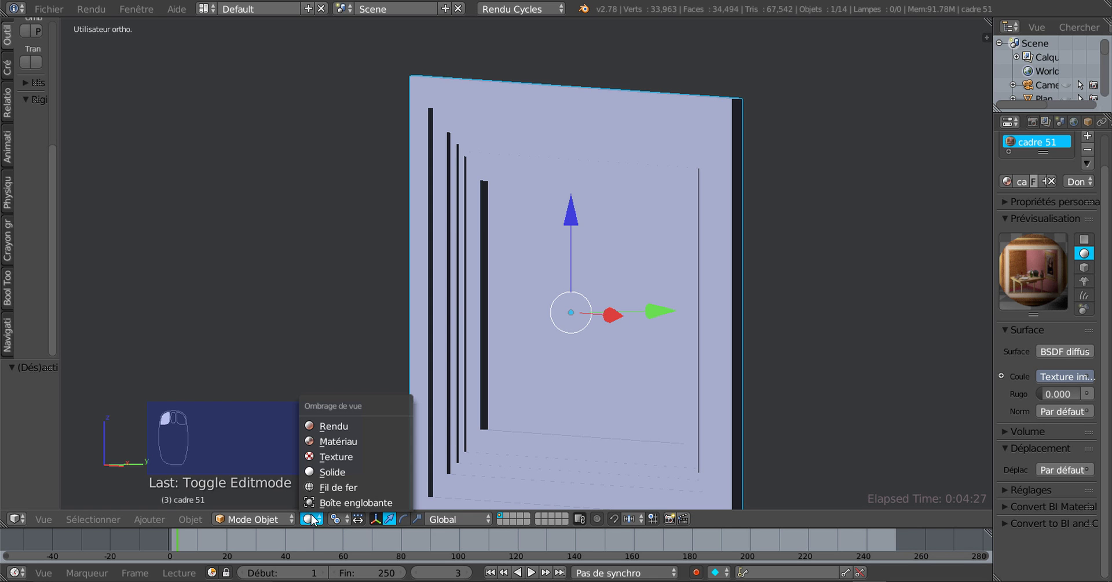
{"action": "left_click", "coordinate": [317, 440]}
{"action": "mouse_move", "coordinate": [322, 440]}
{"action": "middle_mouse_down"}
{"action": "mouse_move", "coordinate": [590, 426]}
{"action": "mouse_move", "coordinate": [650, 493]}
{"action": "mouse_move", "coordinate": [653, 464]}
{"action": "mouse_move", "coordinate": [633, 440]}
{"action": "mouse_move", "coordinate": [598, 457]}
{"action": "mouse_move", "coordinate": [631, 279]}
{"action": "mouse_move", "coordinate": [664, 324]}
{"action": "mouse_move", "coordinate": [559, 376]}
{"action": "mouse_move", "coordinate": [548, 328]}
{"action": "mouse_move", "coordinate": [626, 355]}
{"action": "middle_mouse_up"}
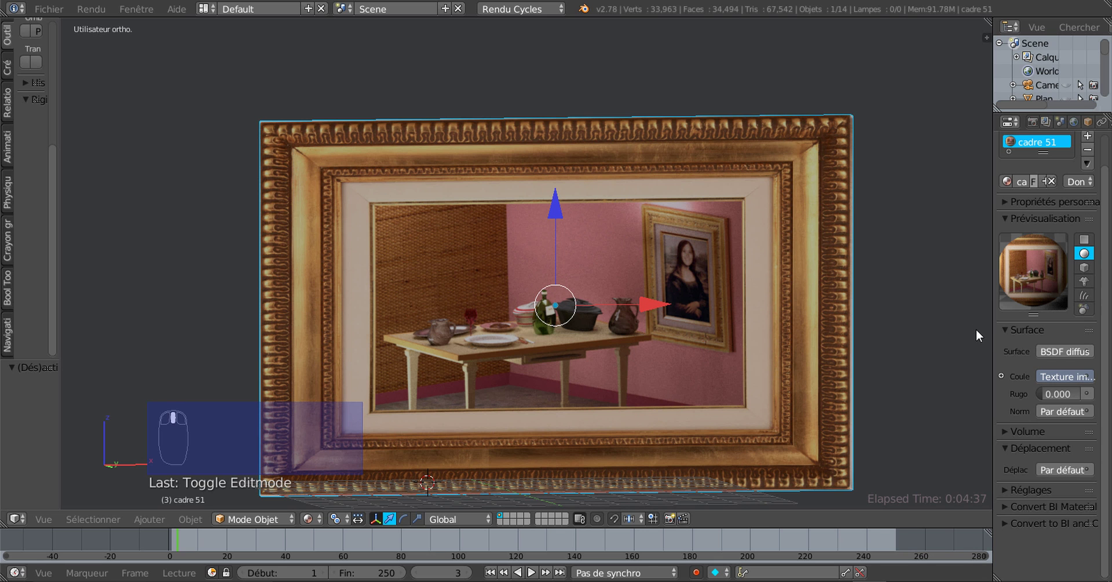
{"action": "scroll", "coordinate": [750, 362], "scroll_direction": "down", "scroll_amount": 2}
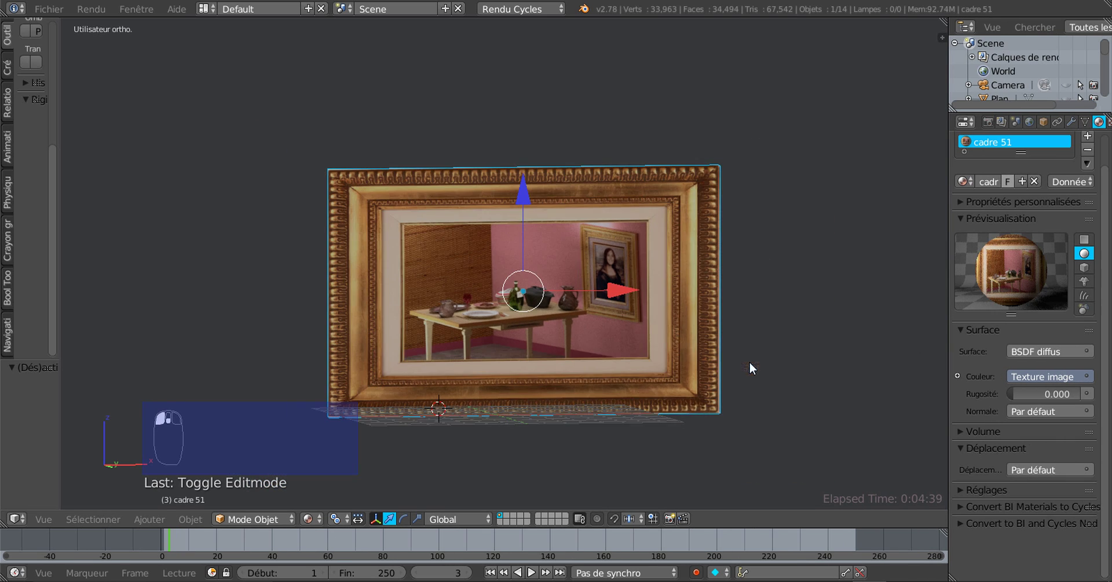
{"action": "mouse_move", "coordinate": [750, 363]}
{"action": "middle_mouse_down"}
{"action": "mouse_move", "coordinate": [792, 365]}
{"action": "mouse_move", "coordinate": [737, 369]}
{"action": "middle_mouse_up"}
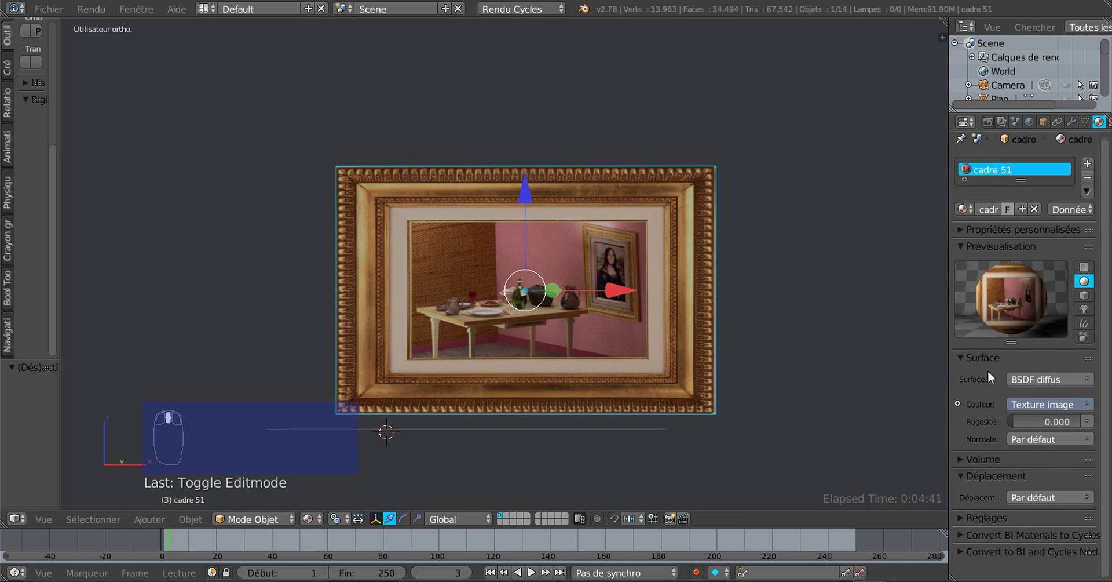
Widen the properties area and change the cadre 51 material's surface shader to BSDF Toon
{"action": "scroll", "coordinate": [985, 368], "scroll_direction": "up", "scroll_amount": 2}
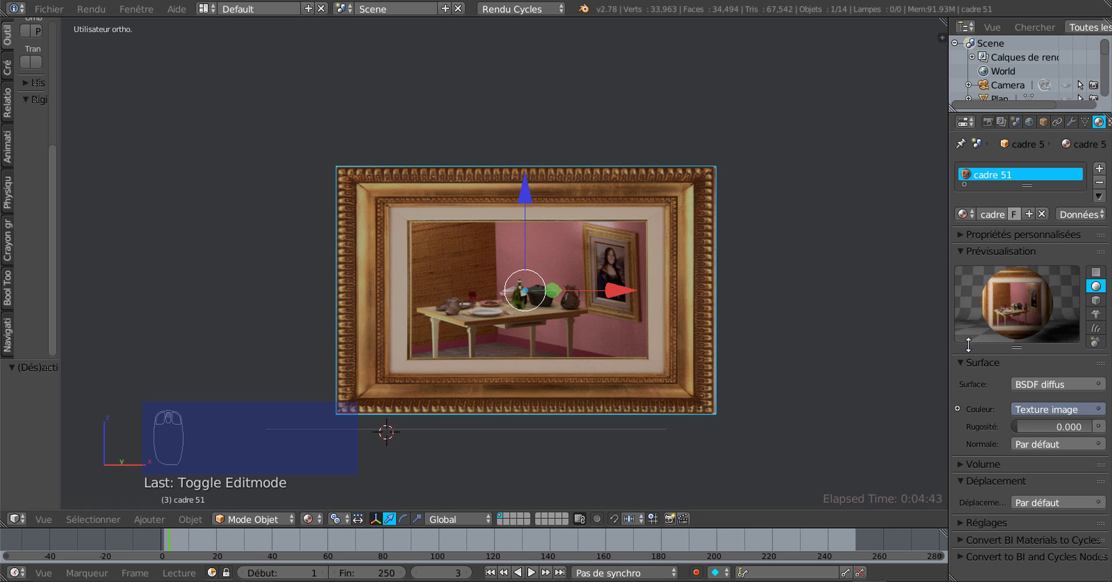
{"action": "middle_click_drag", "start_coordinate": [855, 363], "coordinate": [824, 328], "text": "shift"}
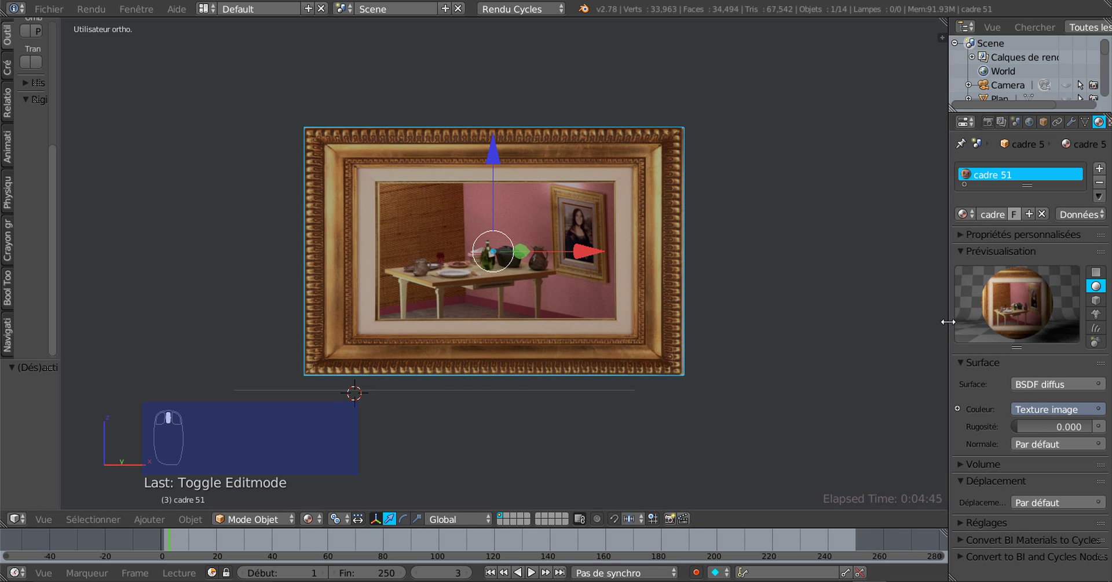
{"action": "left_click_drag", "start_coordinate": [949, 322], "coordinate": [890, 323]}
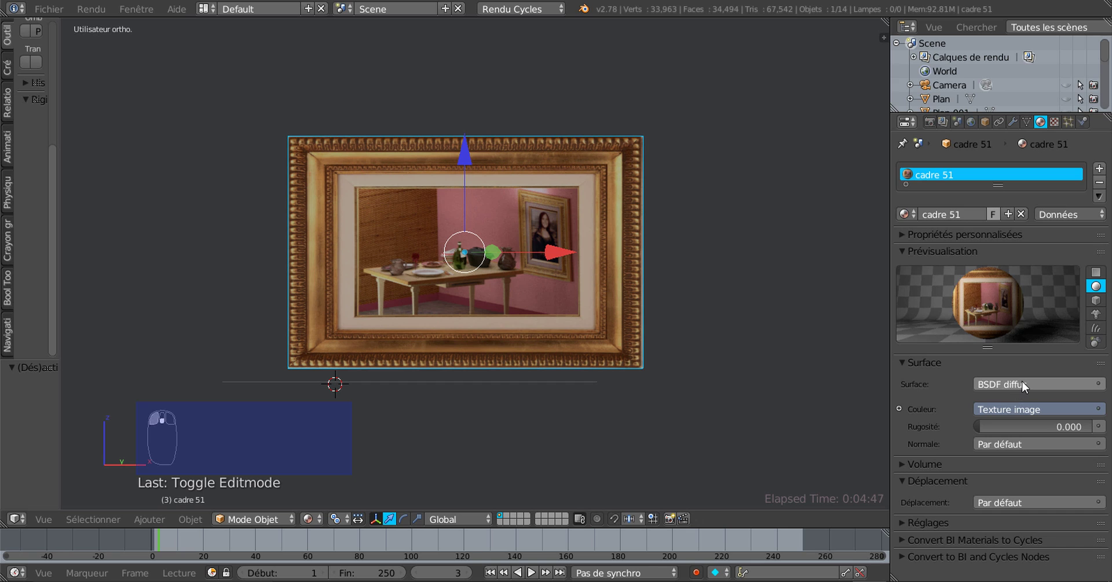
{"action": "left_click", "coordinate": [1022, 382]}
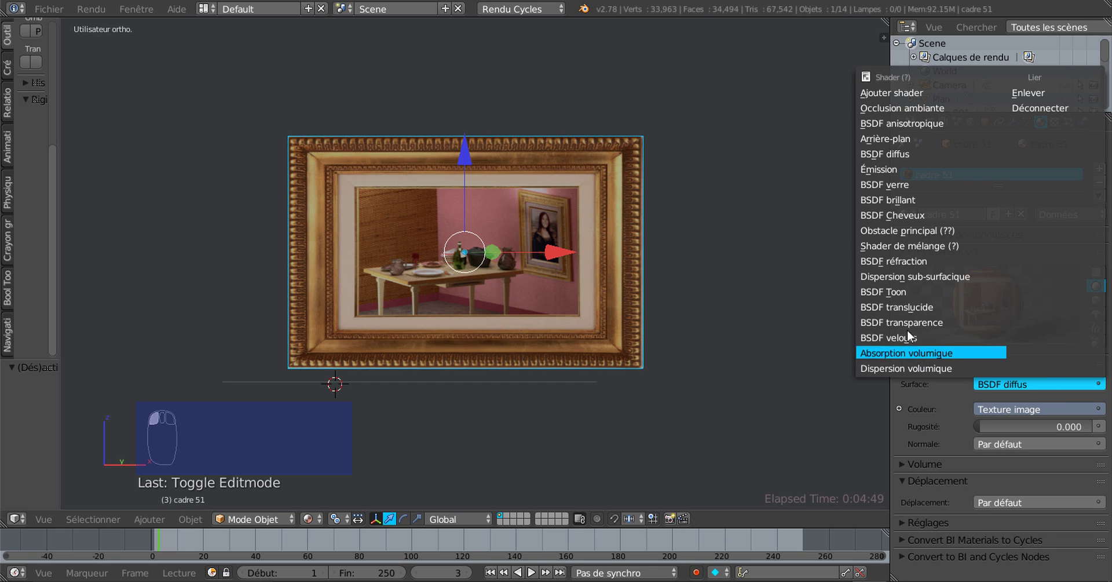
{"action": "left_click", "coordinate": [910, 294]}
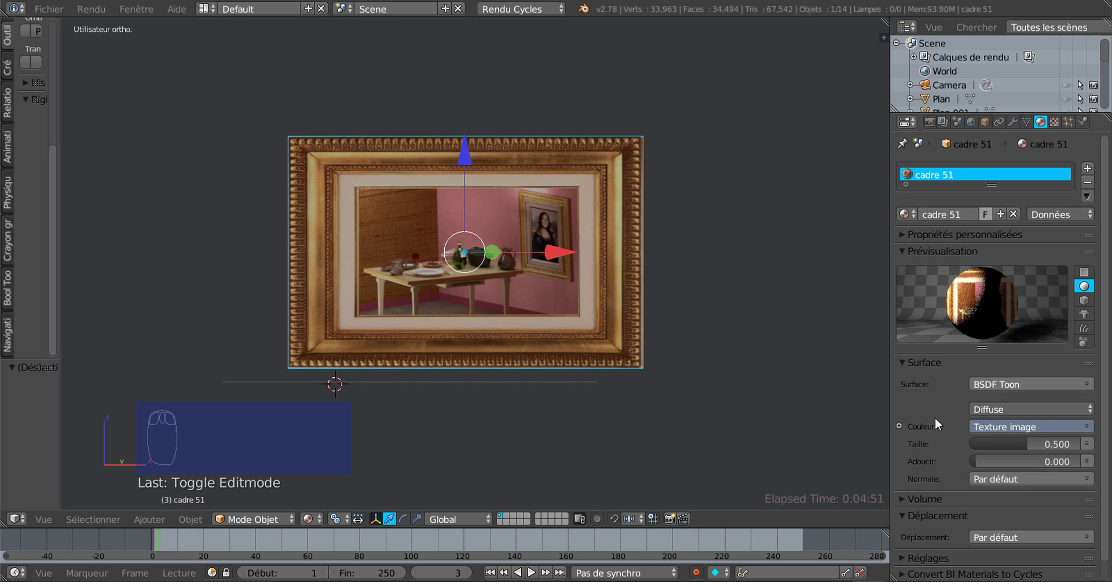
Switch the viewport to Rendered shading and examine the framed picture from different angles
{"action": "scroll", "coordinate": [721, 441], "scroll_direction": "up", "scroll_amount": 2}
{"action": "scroll", "coordinate": [684, 446], "scroll_direction": "down", "scroll_amount": 1}
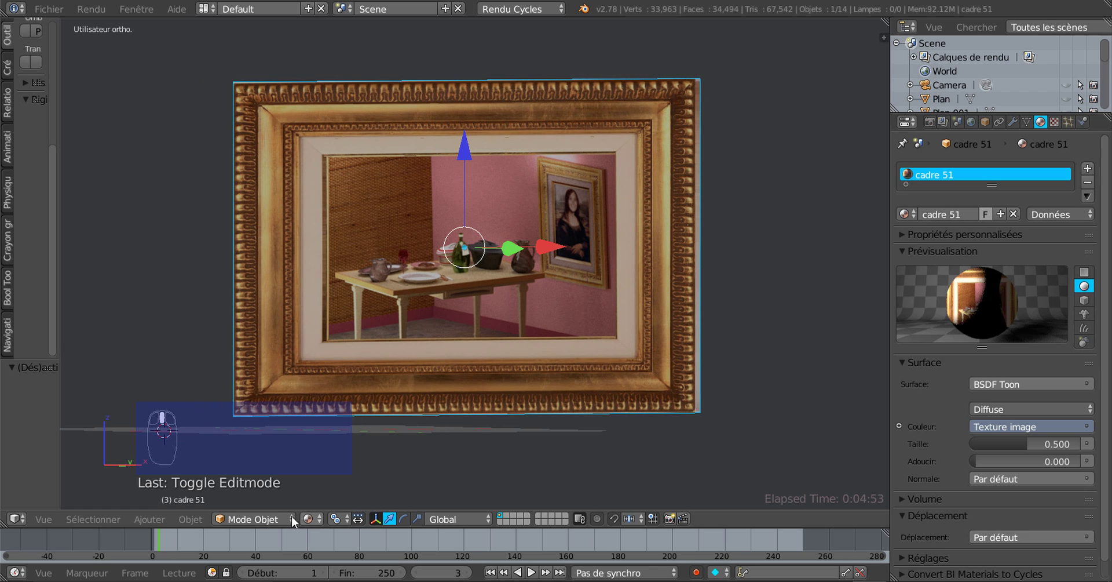
{"action": "left_click", "coordinate": [266, 518]}
{"action": "left_click", "coordinate": [307, 518]}
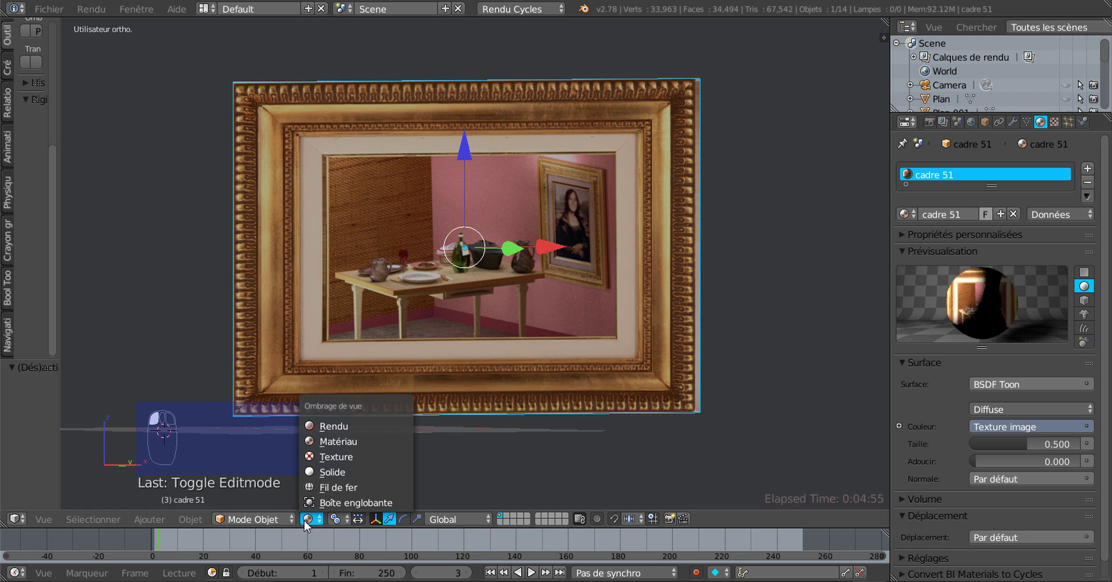
{"action": "left_click", "coordinate": [332, 429]}
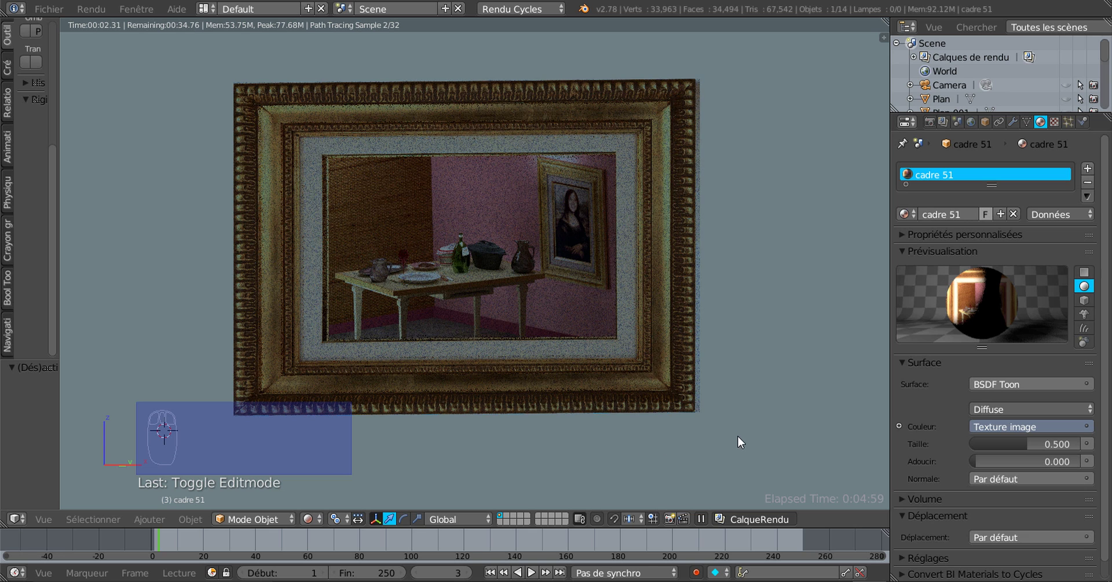
{"action": "middle_click_drag", "start_coordinate": [738, 438], "coordinate": [684, 446]}
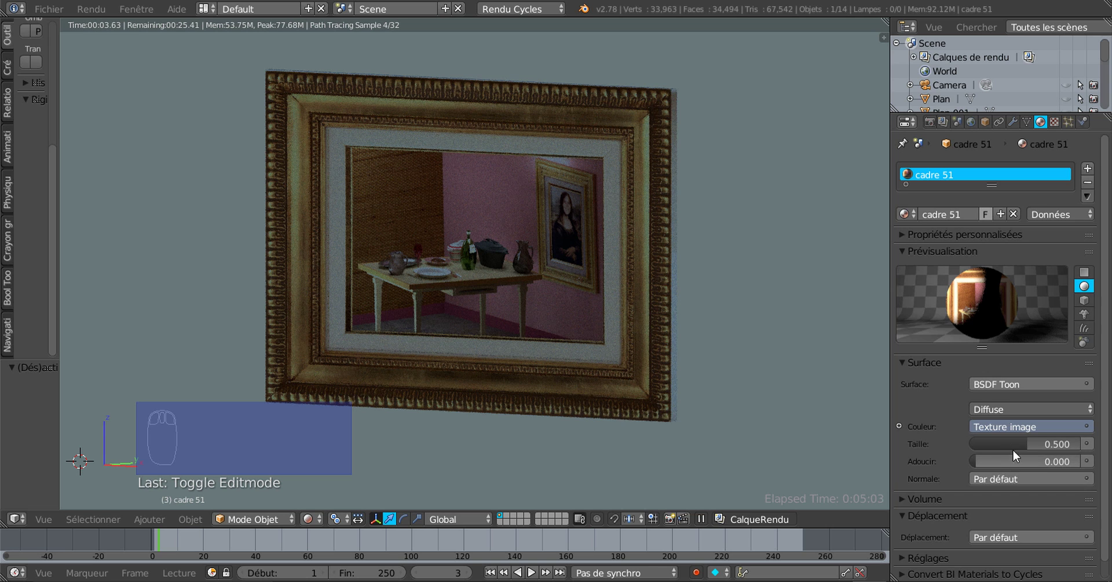
{"action": "scroll", "coordinate": [736, 435], "scroll_direction": "down", "scroll_amount": 5}
{"action": "middle_click_drag", "start_coordinate": [735, 436], "coordinate": [607, 444]}
Enter Edit Mode on the framed picture and switch the viewport to Material shading
{"action": "key", "text": "Tab"}
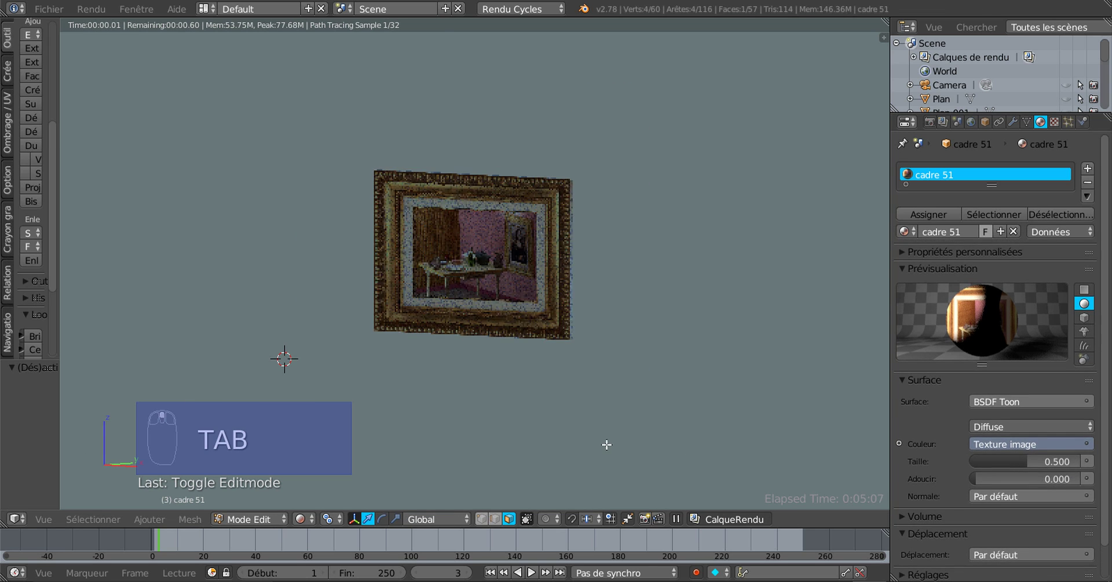
{"action": "scroll", "coordinate": [607, 447], "scroll_direction": "up", "scroll_amount": 2}
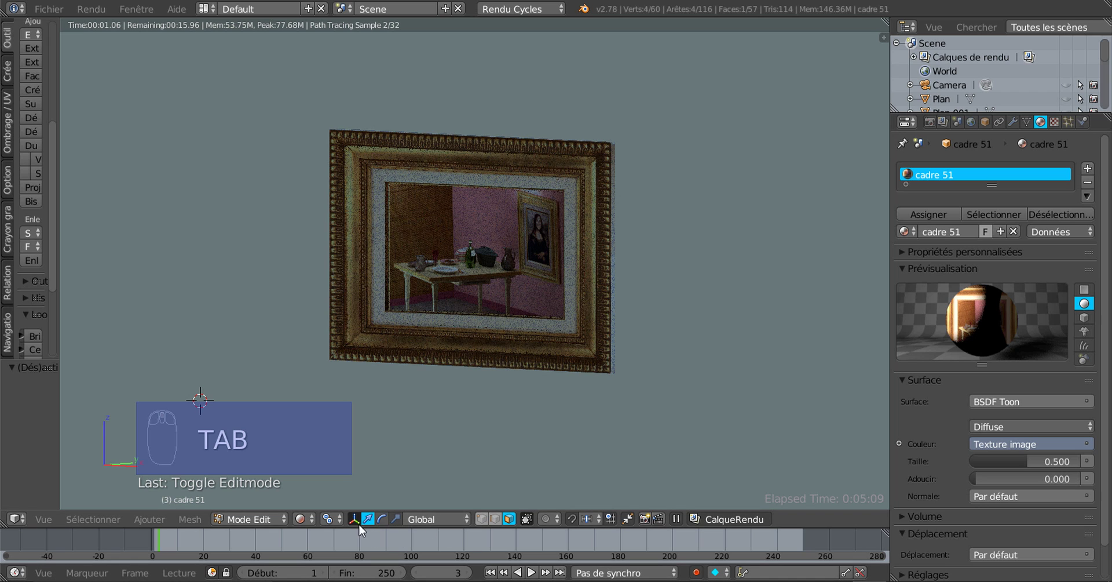
{"action": "left_click", "coordinate": [276, 518]}
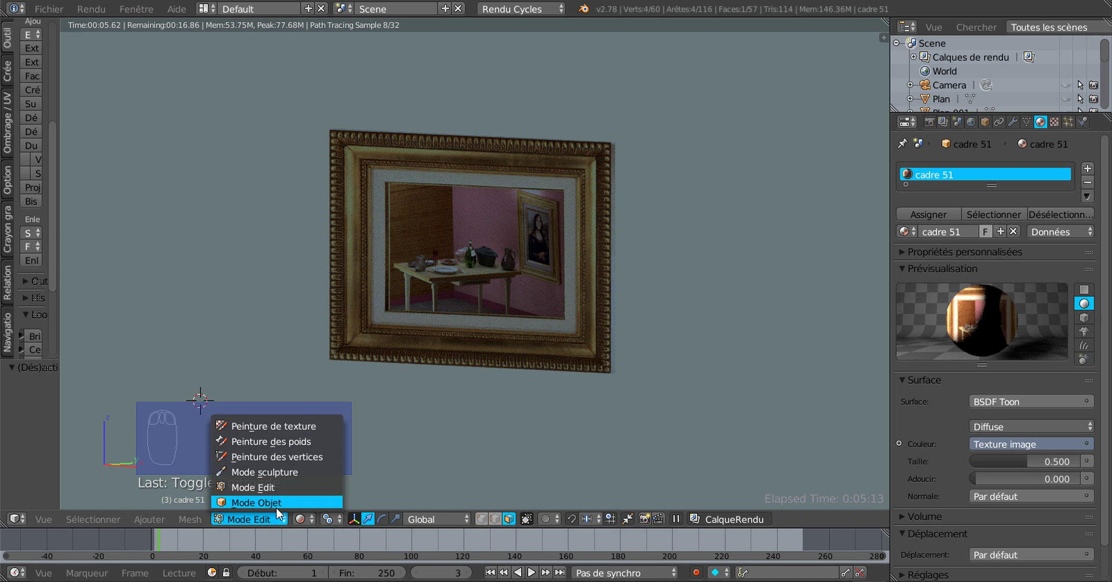
{"action": "left_click", "coordinate": [300, 518]}
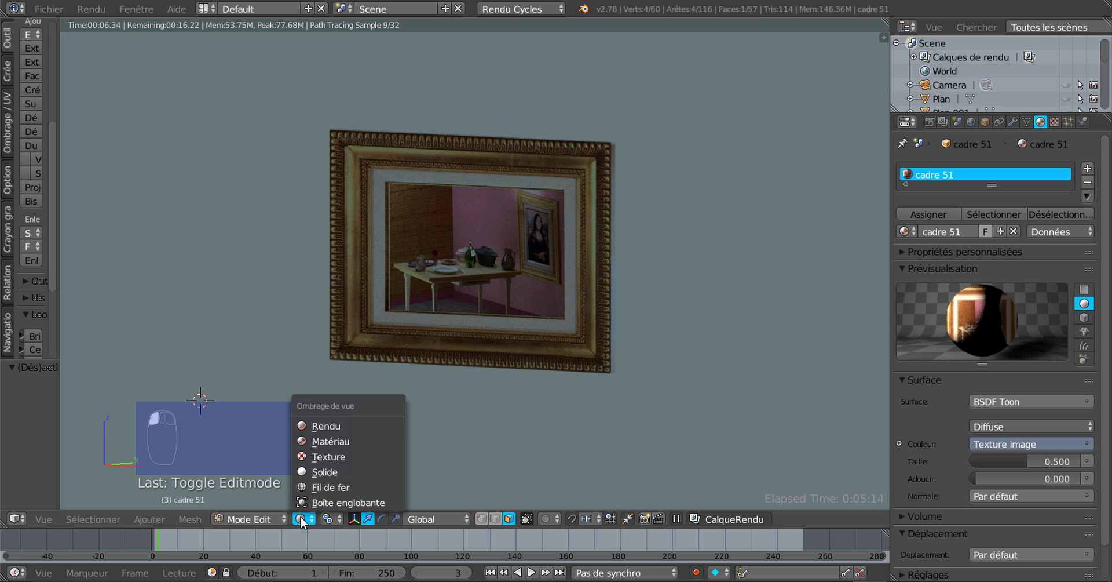
{"action": "left_click", "coordinate": [335, 442]}
{"action": "scroll", "coordinate": [544, 412], "scroll_direction": "up", "scroll_amount": 2}
{"action": "scroll", "coordinate": [543, 413], "scroll_direction": "down", "scroll_amount": 2}
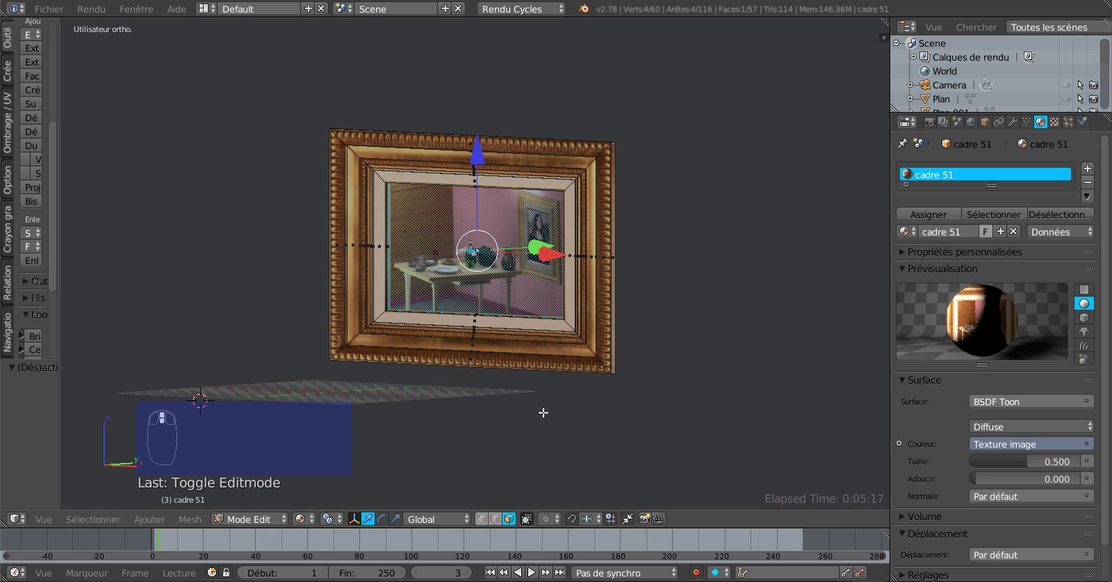
Return to Object Mode and reveal all hidden objects in the scene
{"action": "key", "text": "alt+h"}
{"action": "right_click", "coordinate": [543, 413]}
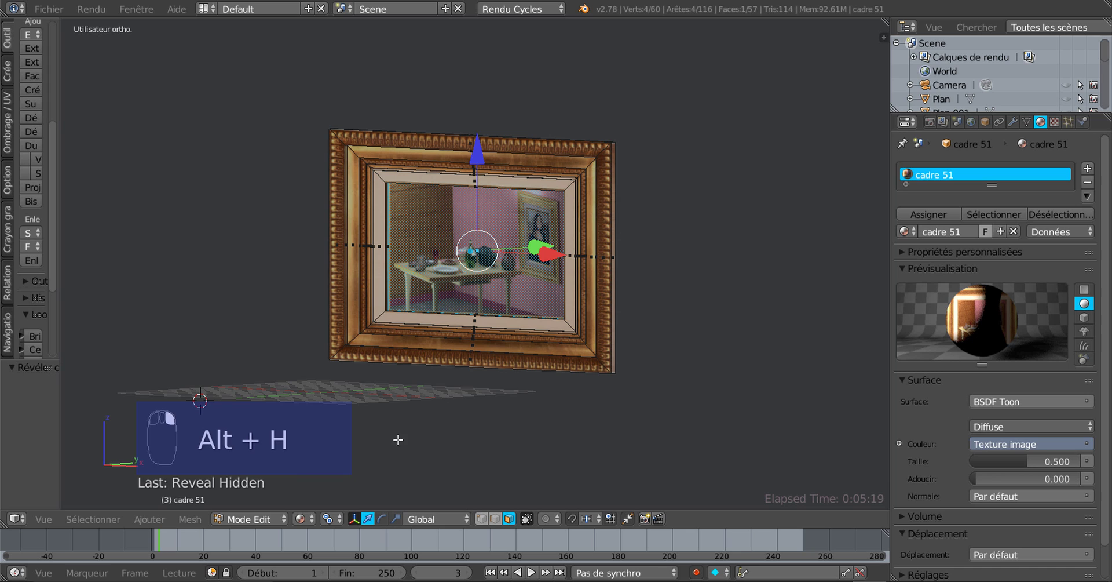
{"action": "left_click", "coordinate": [231, 520]}
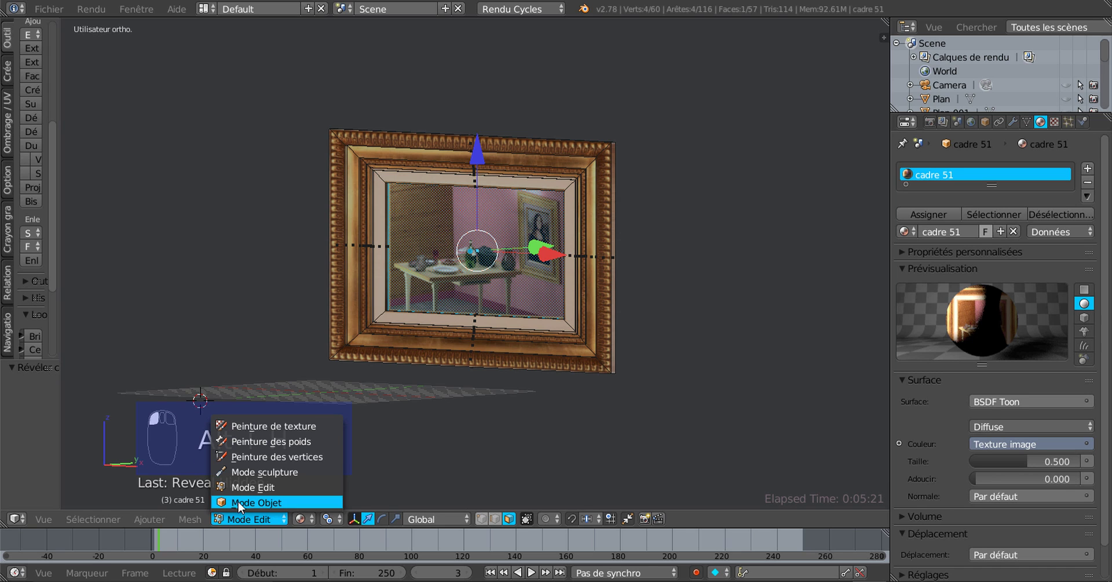
{"action": "left_click", "coordinate": [238, 501]}
{"action": "key", "text": "alt+h"}
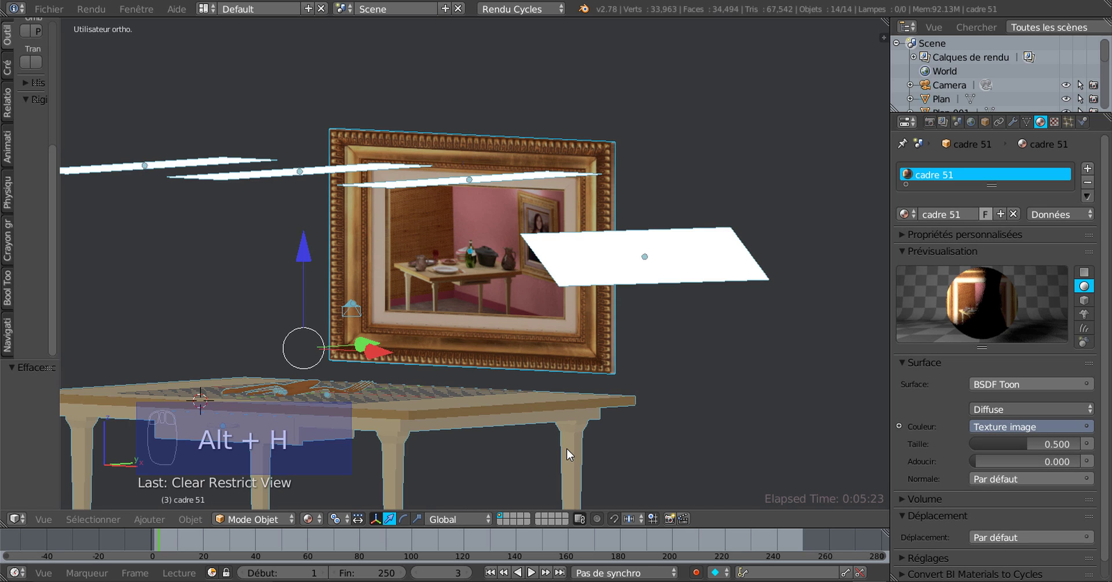
Switch the viewport to Rendered shading and examine the framed picture lit together with the table
{"action": "scroll", "coordinate": [571, 444], "scroll_direction": "up", "scroll_amount": 2}
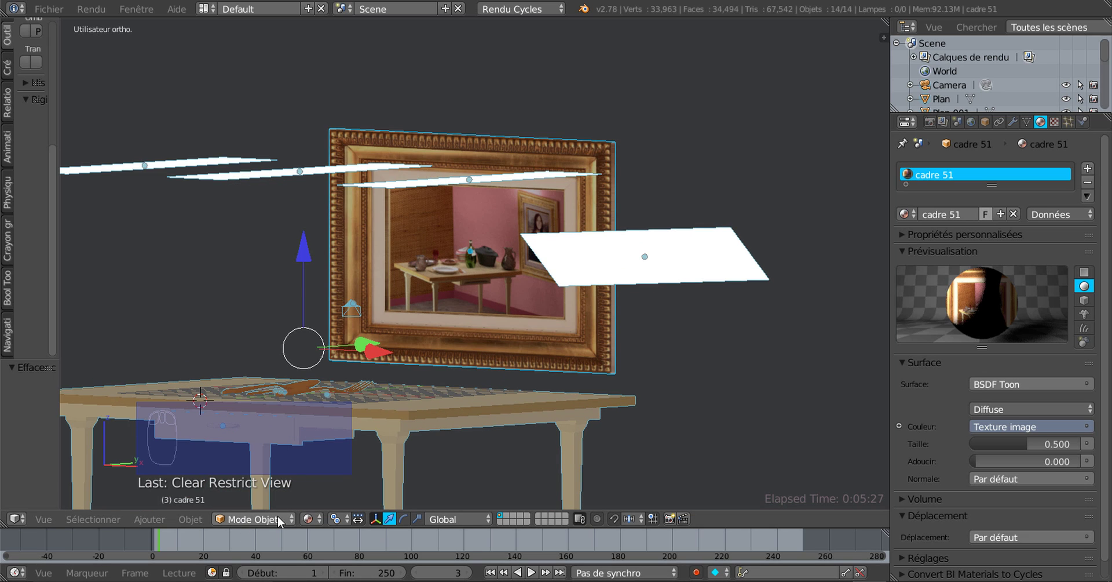
{"action": "left_click", "coordinate": [307, 519]}
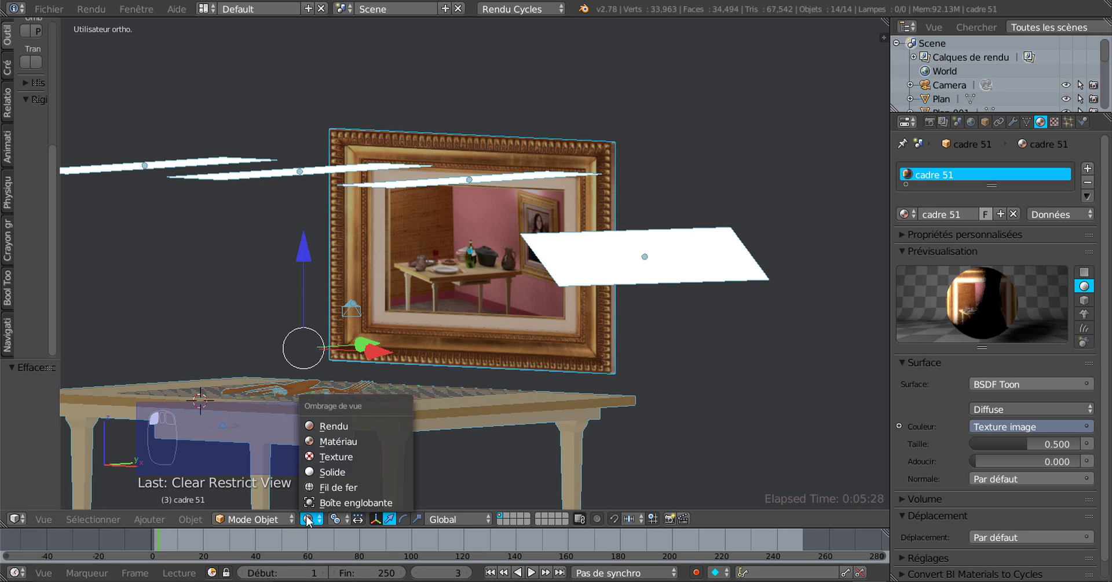
{"action": "left_click", "coordinate": [332, 427]}
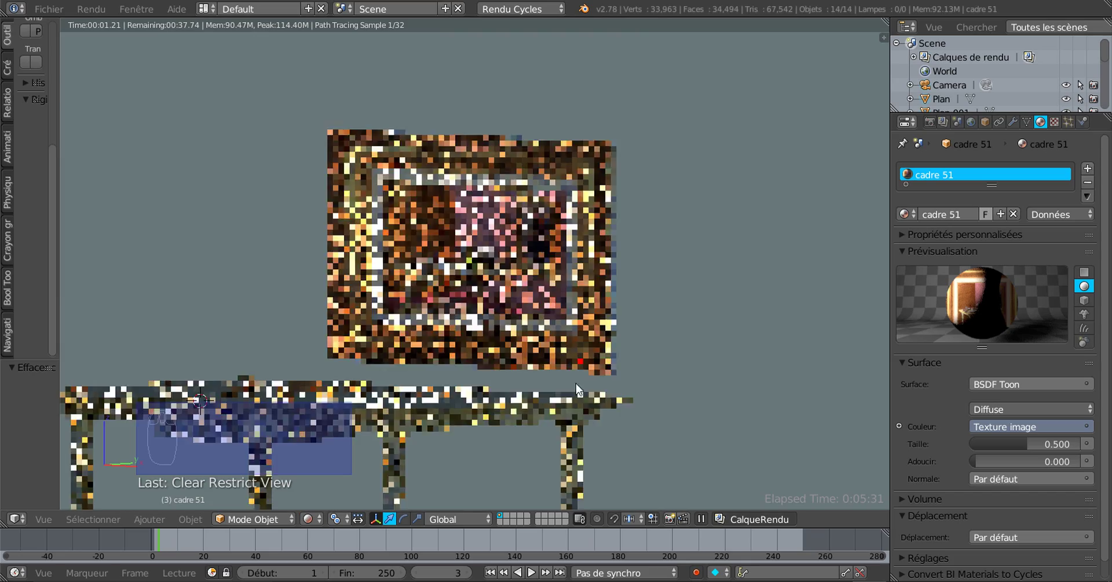
{"action": "scroll", "coordinate": [575, 370], "scroll_direction": "up", "scroll_amount": 4}
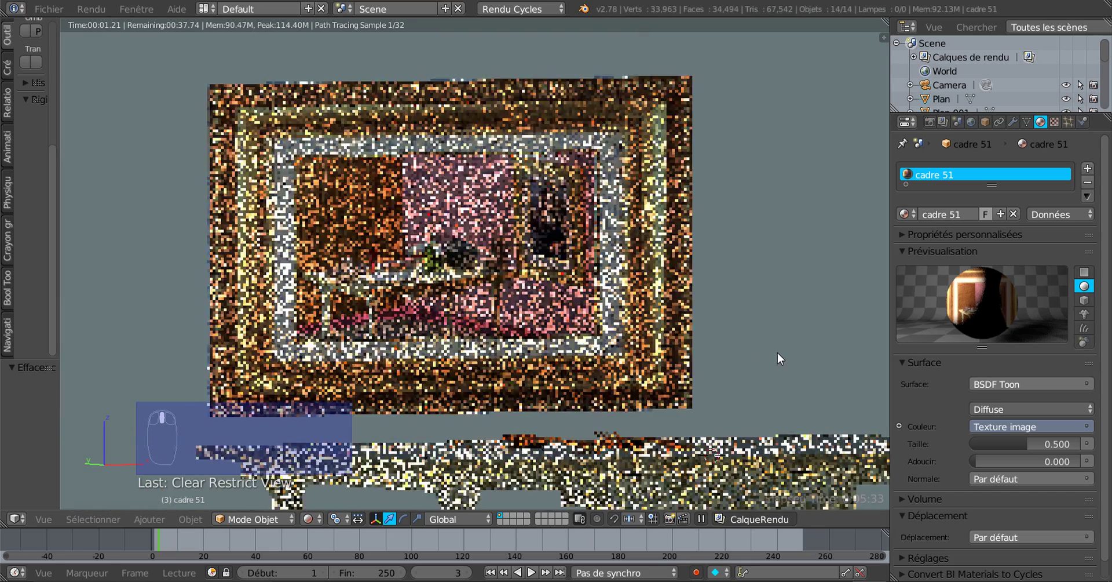
{"action": "middle_click_drag", "start_coordinate": [777, 352], "coordinate": [807, 354]}
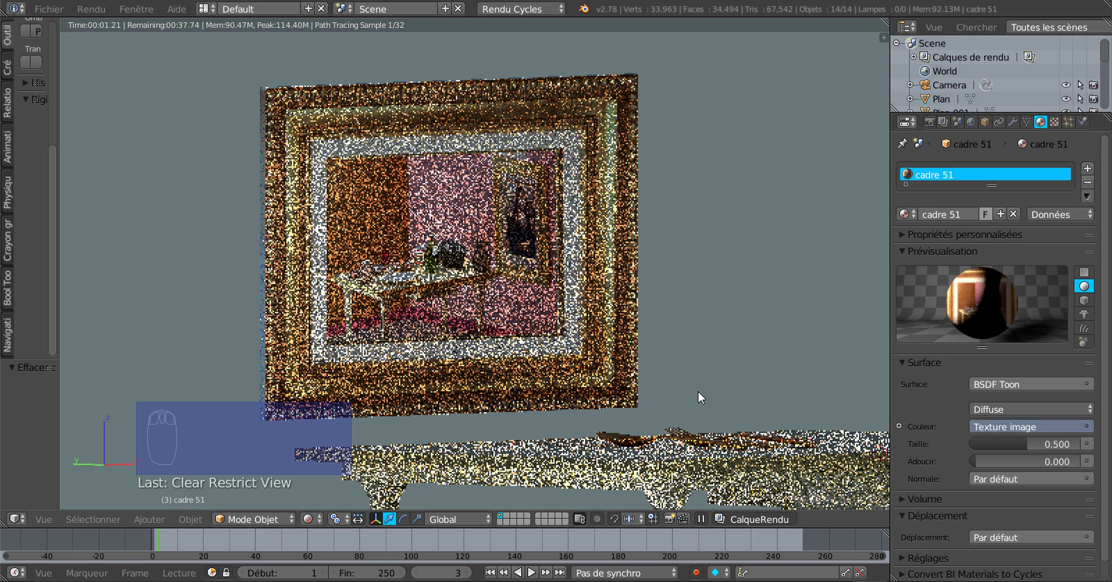
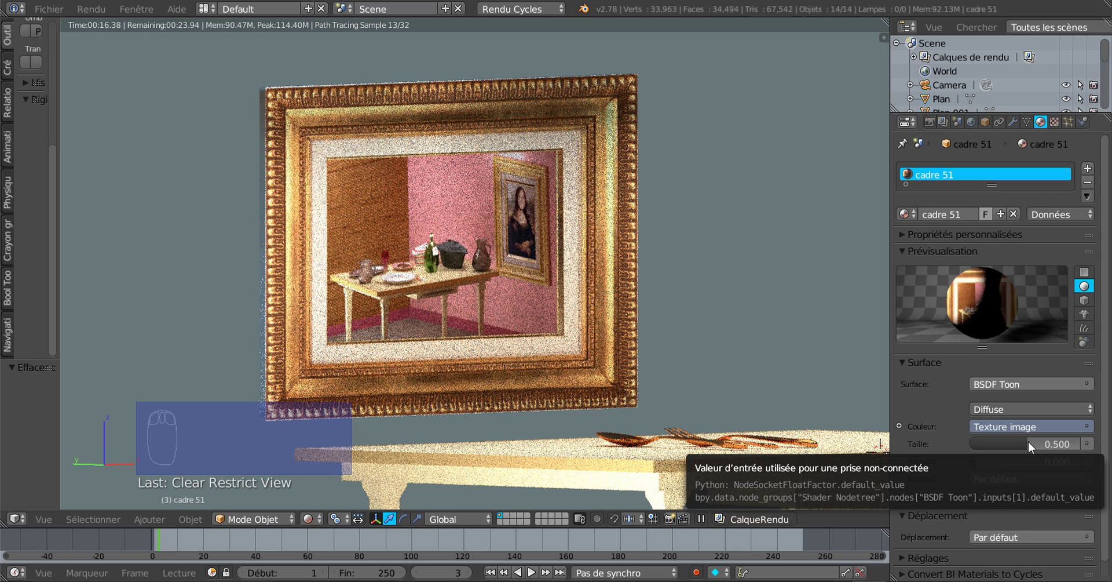
Set the cadre 51 Toon shader's component to Brillant and its size (Taille) to 0.189
{"action": "left_click", "coordinate": [1026, 410]}
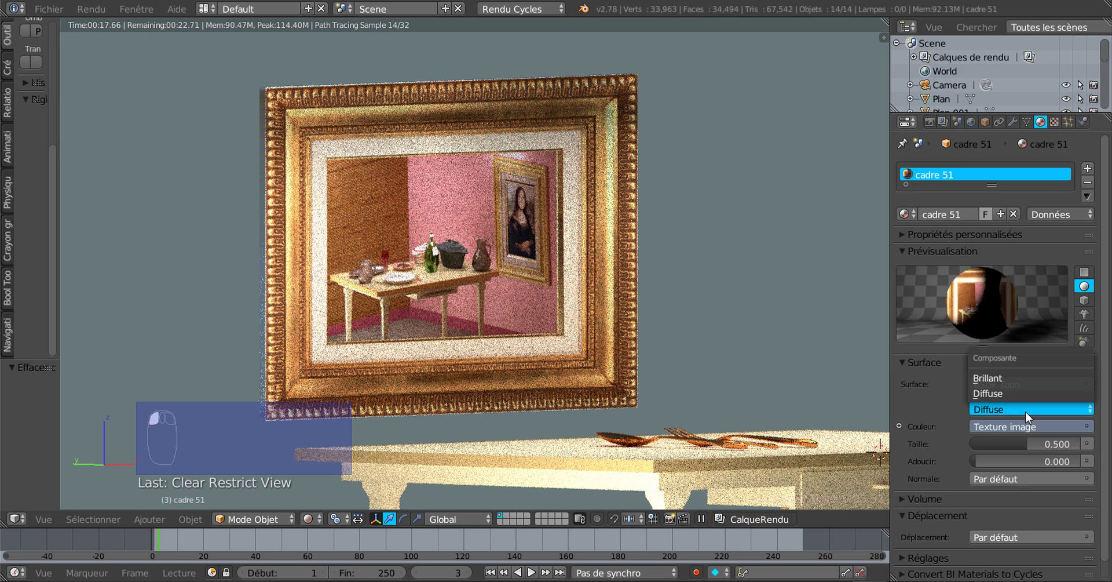
{"action": "left_click", "coordinate": [1027, 379]}
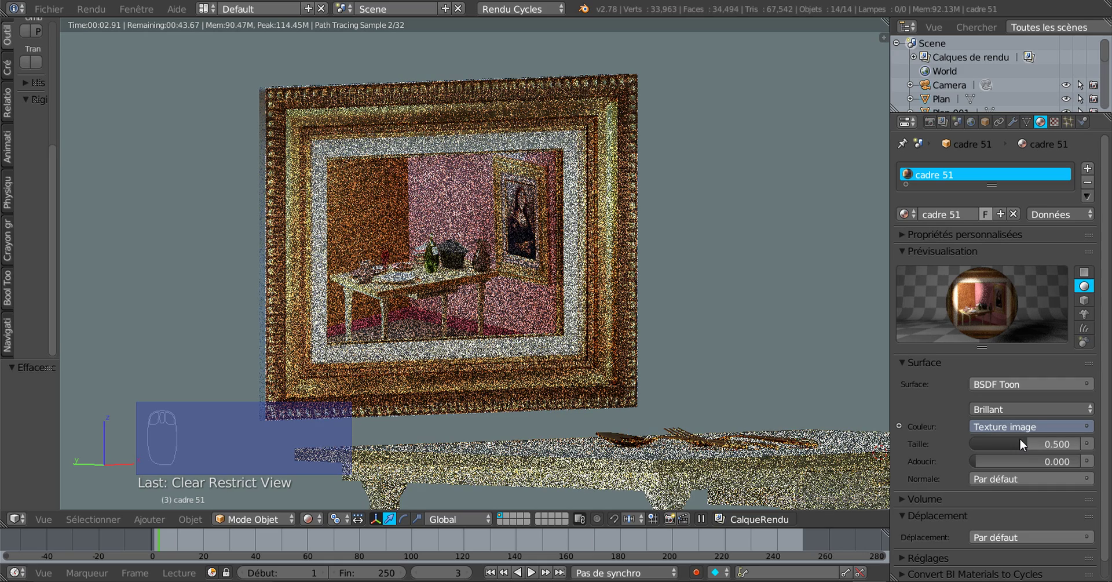
{"action": "left_click_drag", "start_coordinate": [1019, 439], "coordinate": [992, 441]}
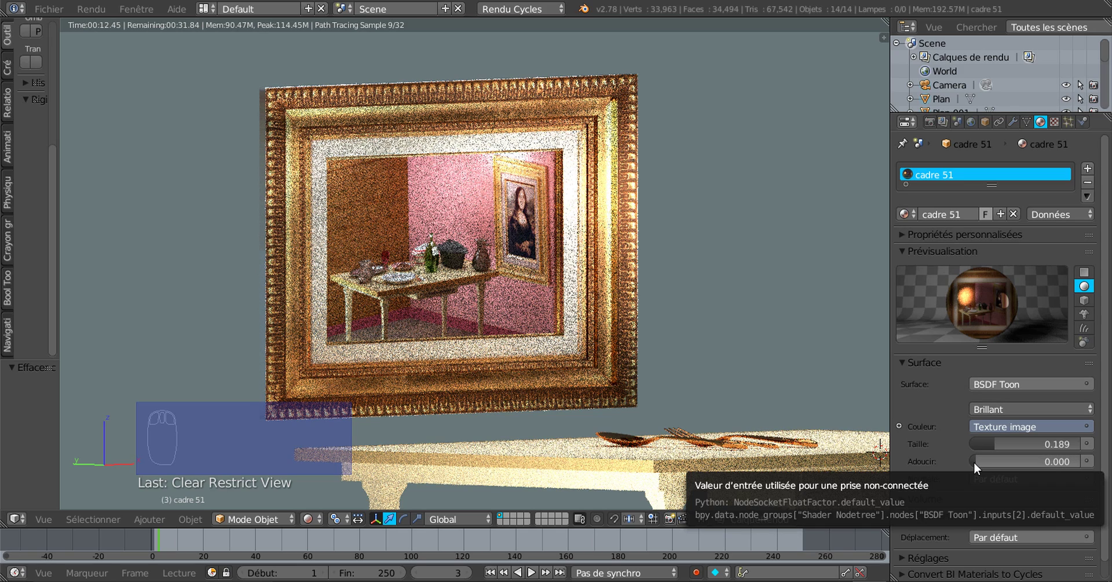
Try a smoothness (Adoucir) of 0.225 on the Toon shader and set it back to 0.000
{"action": "left_click_drag", "start_coordinate": [975, 461], "coordinate": [999, 462]}
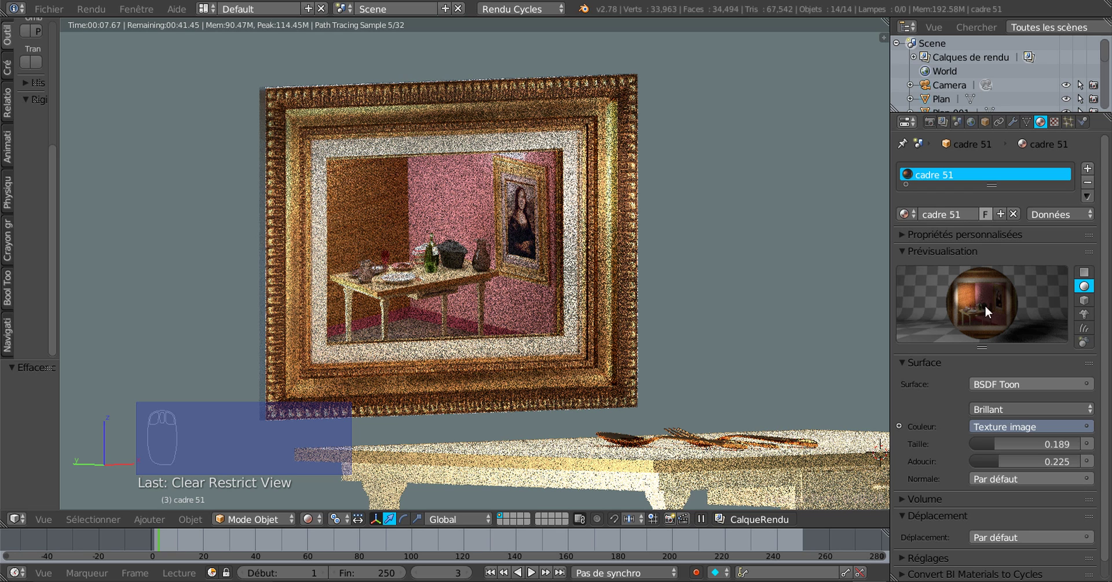
{"action": "left_click_drag", "start_coordinate": [996, 462], "coordinate": [977, 461]}
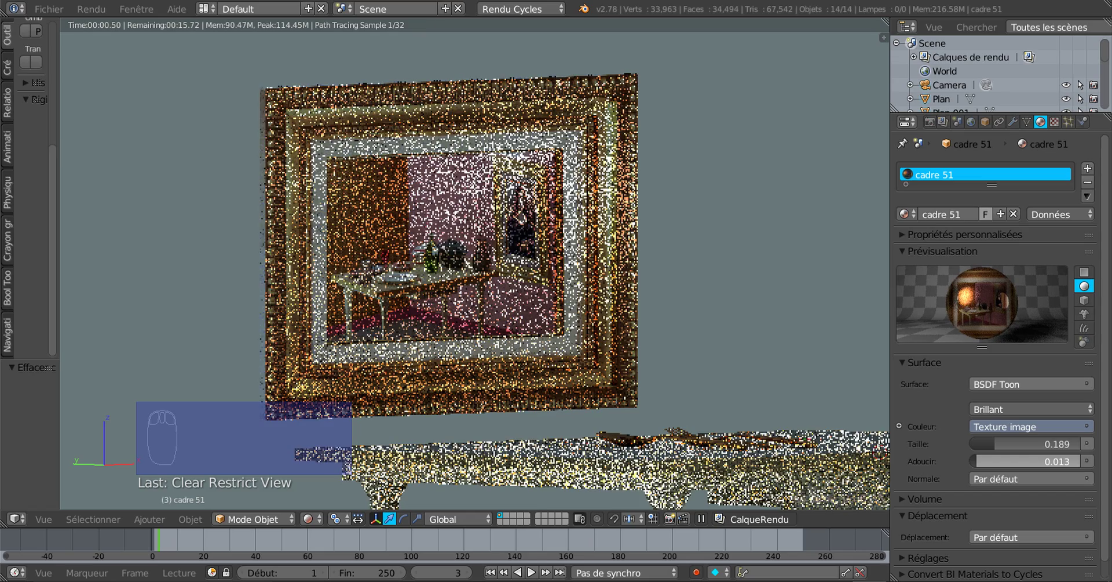
{"action": "left_click_drag", "start_coordinate": [977, 461], "coordinate": [972, 462]}
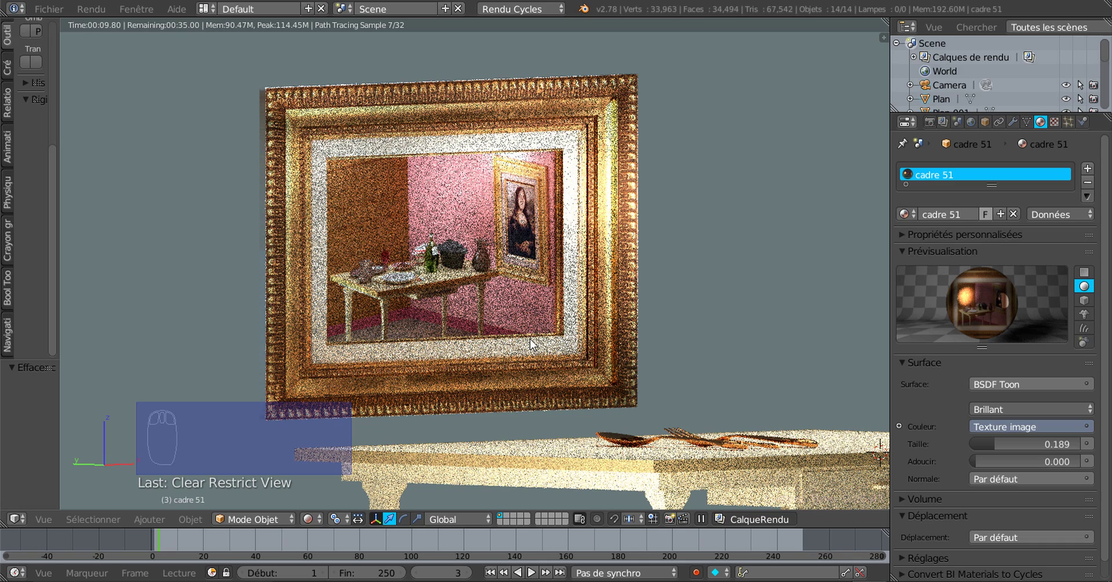
Examine how the glossy Toon frame and the table render from the side, front and above
{"action": "middle_click_drag", "start_coordinate": [531, 343], "coordinate": [488, 346]}
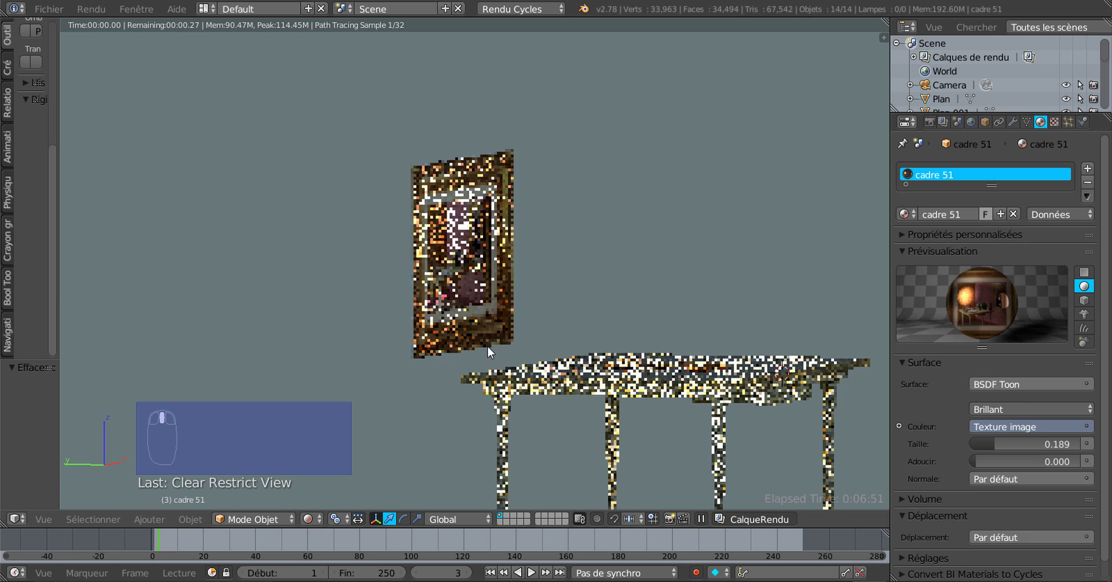
{"action": "scroll", "coordinate": [488, 346], "scroll_direction": "up", "scroll_amount": 4}
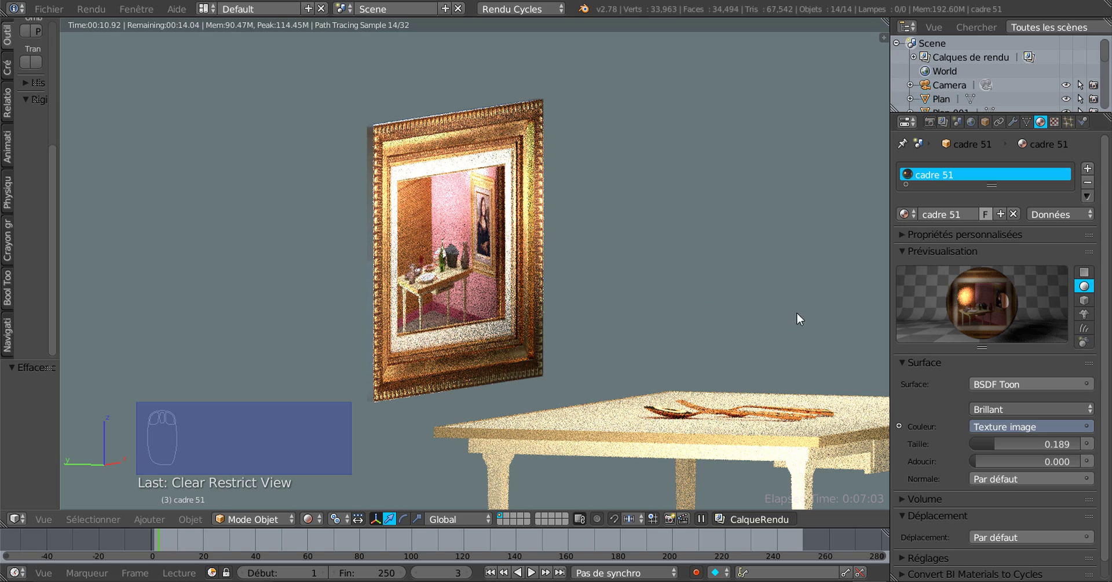
{"action": "middle_click_drag", "start_coordinate": [798, 313], "coordinate": [734, 325]}
{"action": "scroll", "coordinate": [640, 325], "scroll_direction": "down", "scroll_amount": 4}
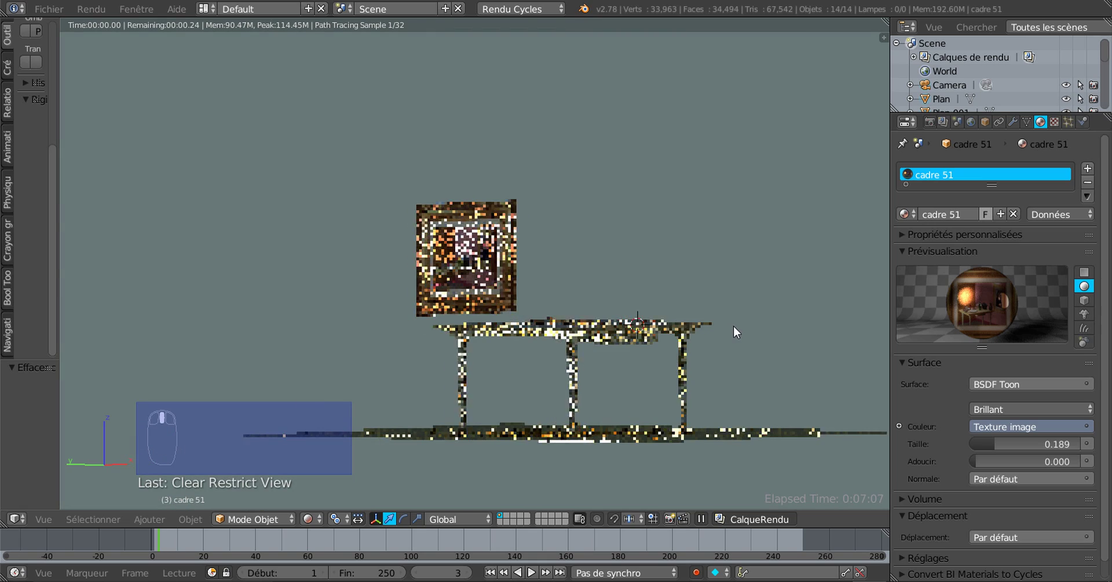
{"action": "middle_click_drag", "start_coordinate": [575, 298], "coordinate": [541, 342]}
{"action": "scroll", "coordinate": [522, 336], "scroll_direction": "up", "scroll_amount": 2}
{"action": "scroll", "coordinate": [541, 342], "scroll_direction": "up", "scroll_amount": 4}
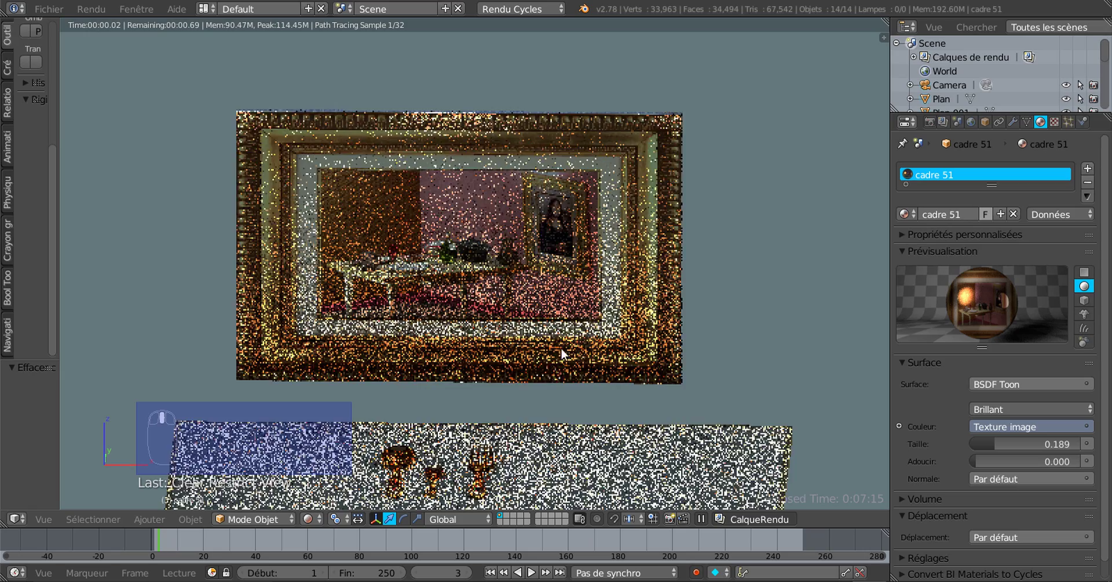
{"action": "middle_click_drag", "start_coordinate": [530, 381], "coordinate": [583, 301], "text": "shift"}
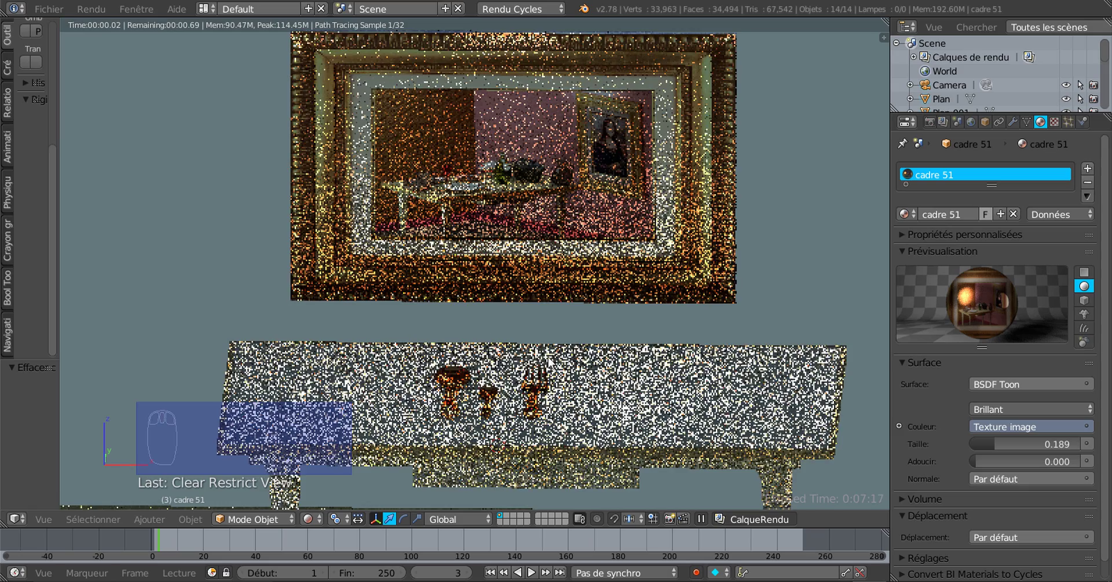
{"action": "middle_click_drag", "start_coordinate": [496, 358], "coordinate": [578, 417]}
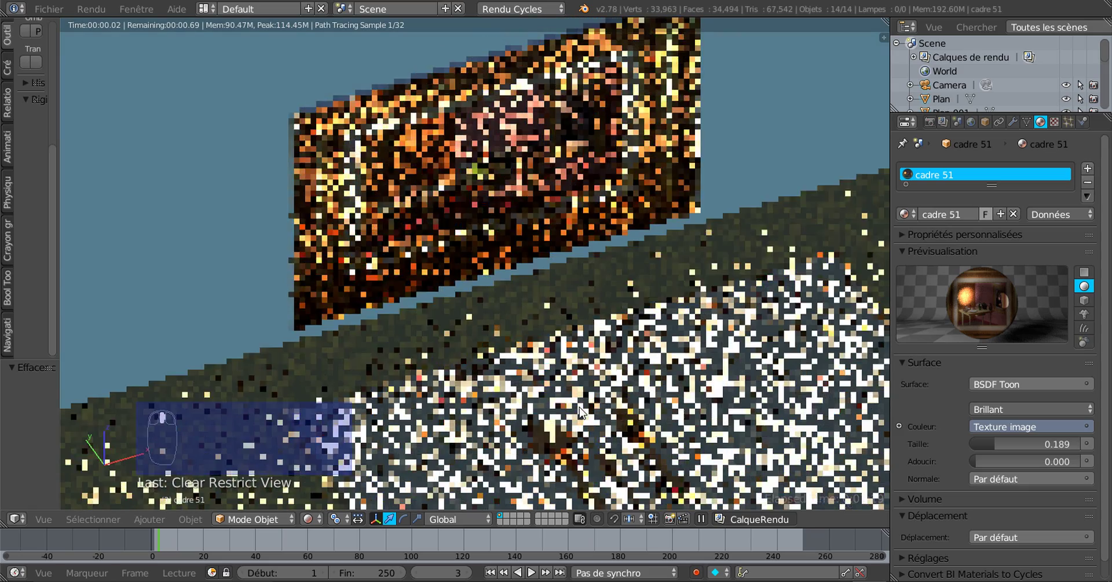
Switch the viewport to Material shading and select the soup spoon on the table
{"action": "middle_click_drag", "start_coordinate": [588, 459], "coordinate": [572, 332], "text": "shift"}
{"action": "scroll", "coordinate": [553, 359], "scroll_direction": "up", "scroll_amount": 2}
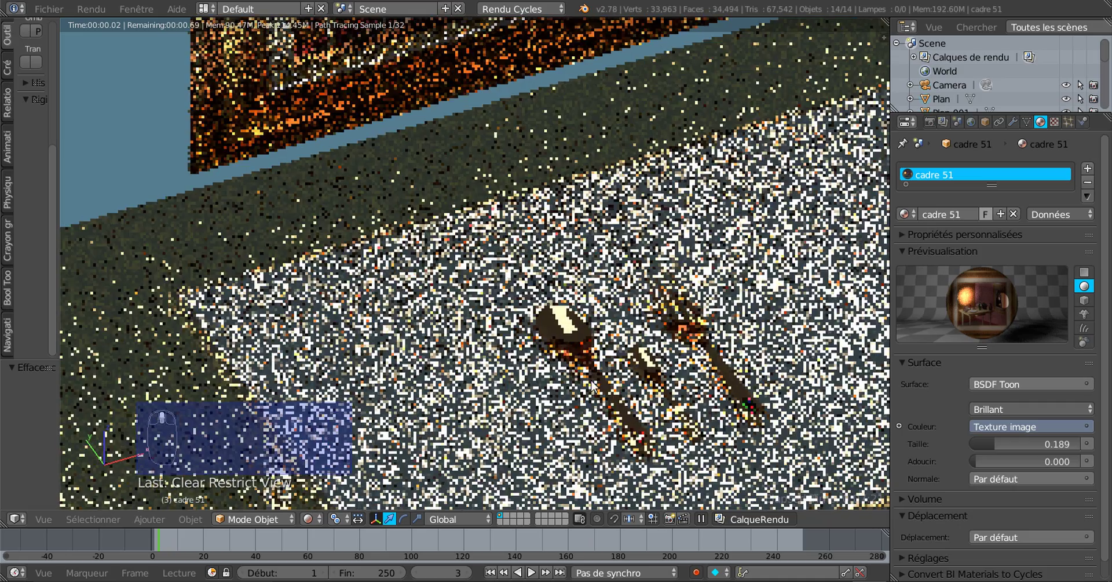
{"action": "left_click", "coordinate": [308, 518]}
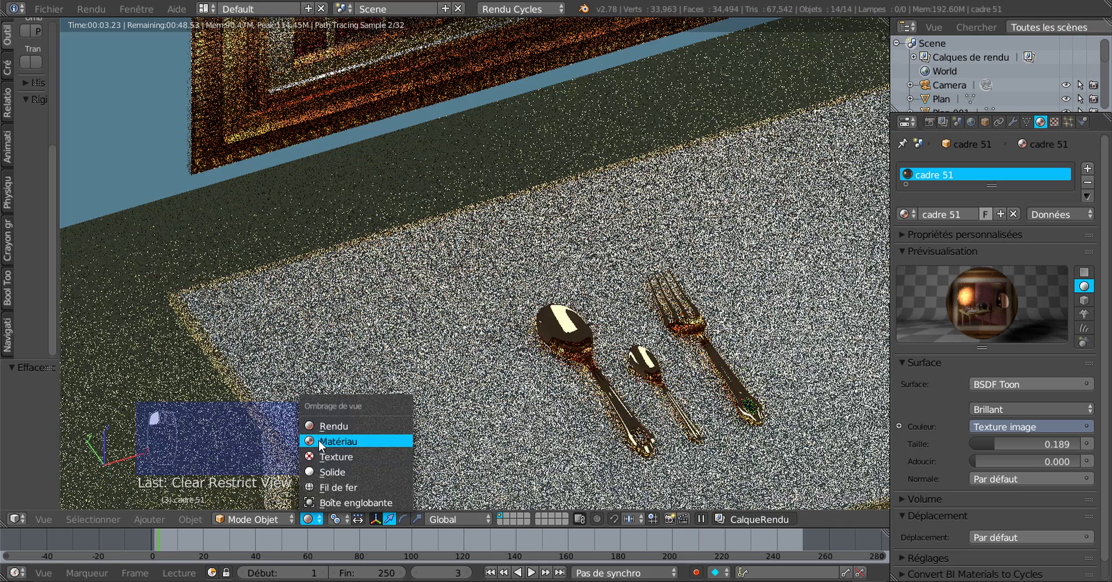
{"action": "left_click", "coordinate": [319, 440]}
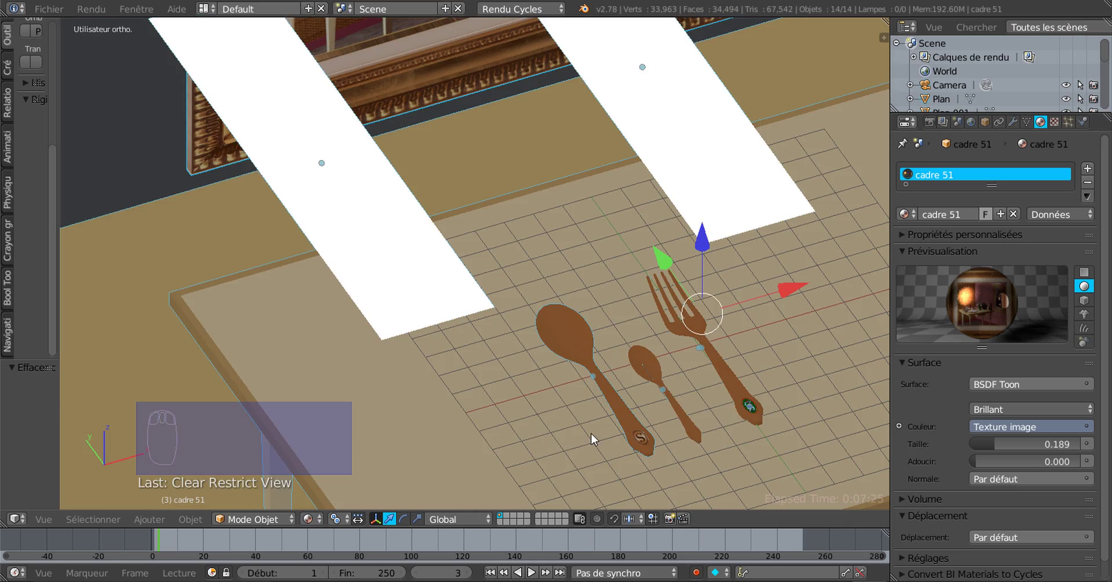
{"action": "right_click", "coordinate": [625, 408]}
Examine the S emblems on the handles of the soup spoon and the fork up close
{"action": "middle_click_drag", "start_coordinate": [617, 443], "coordinate": [572, 319]}
{"action": "scroll", "coordinate": [552, 351], "scroll_direction": "up", "scroll_amount": 3}
{"action": "middle_click_drag", "start_coordinate": [581, 374], "coordinate": [505, 353], "text": "shift"}
{"action": "scroll", "coordinate": [517, 371], "scroll_direction": "up", "scroll_amount": 1}
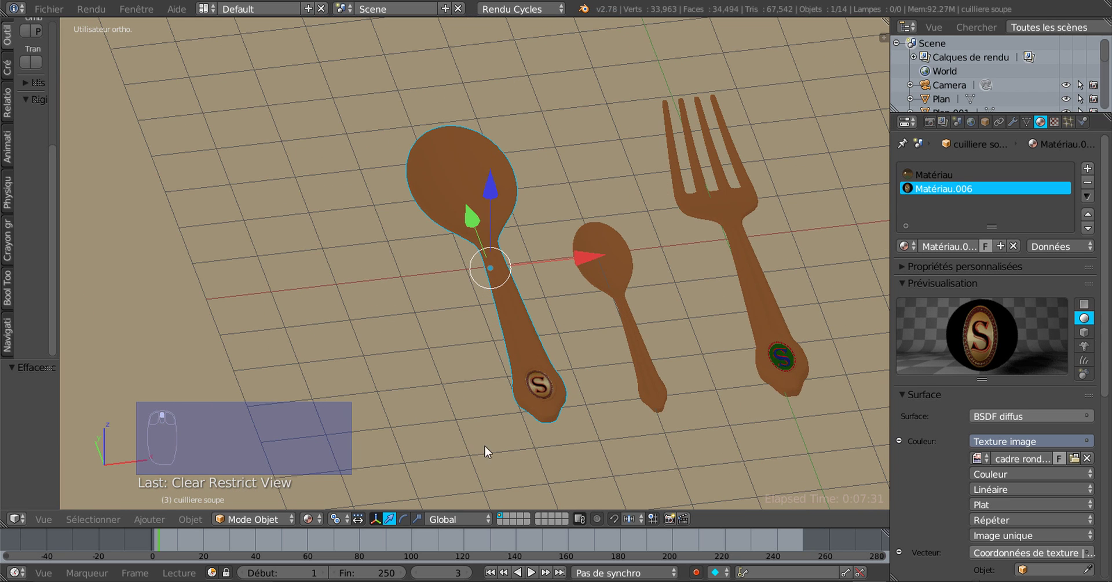
{"action": "scroll", "coordinate": [533, 399], "scroll_direction": "up", "scroll_amount": 2}
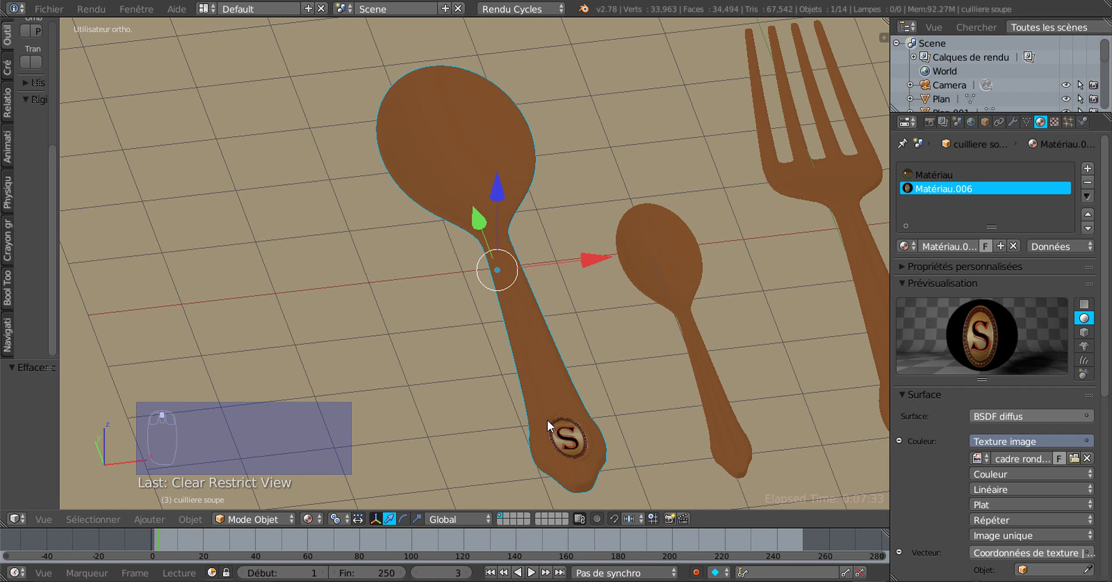
{"action": "middle_click_drag", "start_coordinate": [547, 419], "coordinate": [526, 319], "text": "shift"}
{"action": "scroll", "coordinate": [544, 335], "scroll_direction": "up", "scroll_amount": 3}
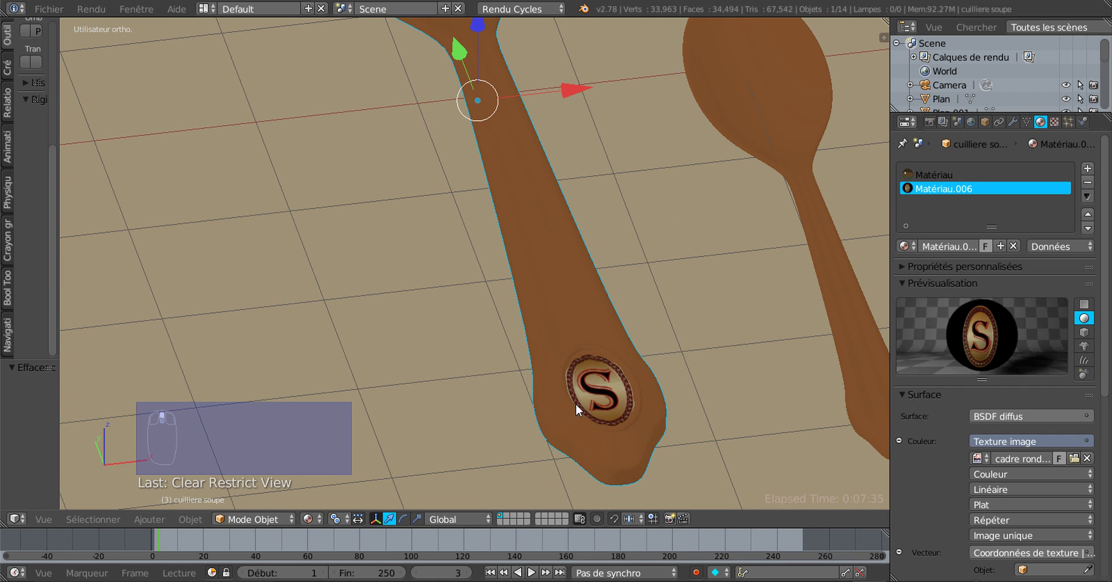
{"action": "scroll", "coordinate": [592, 390], "scroll_direction": "down", "scroll_amount": 2}
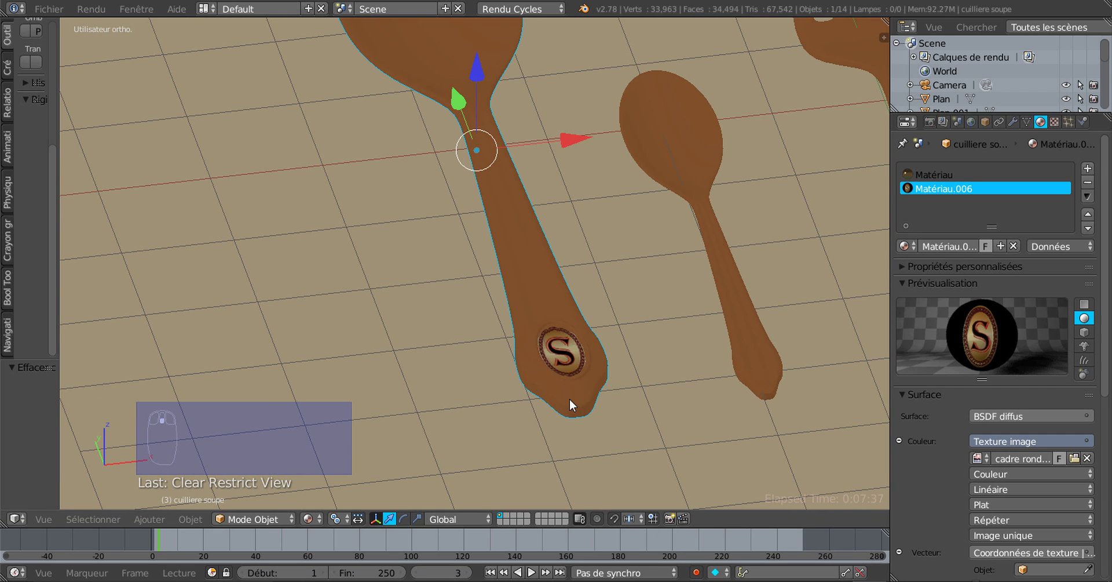
{"action": "scroll", "coordinate": [571, 398], "scroll_direction": "down", "scroll_amount": 2}
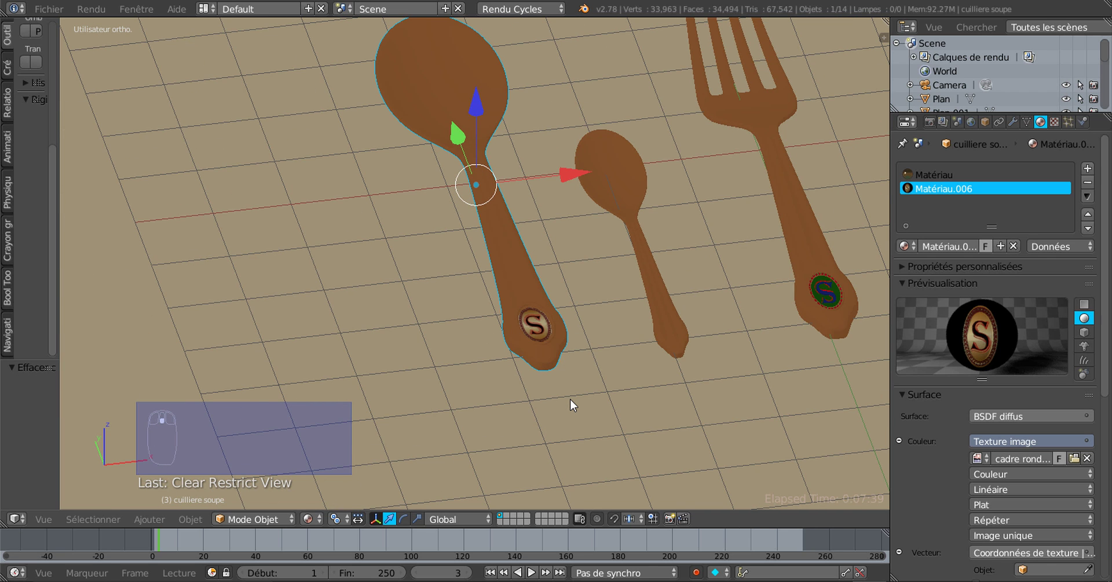
{"action": "scroll", "coordinate": [570, 399], "scroll_direction": "down", "scroll_amount": 1}
{"action": "scroll", "coordinate": [807, 288], "scroll_direction": "up", "scroll_amount": 1}
{"action": "middle_click_drag", "start_coordinate": [807, 289], "coordinate": [593, 338], "text": "shift"}
{"action": "scroll", "coordinate": [621, 346], "scroll_direction": "up", "scroll_amount": 3}
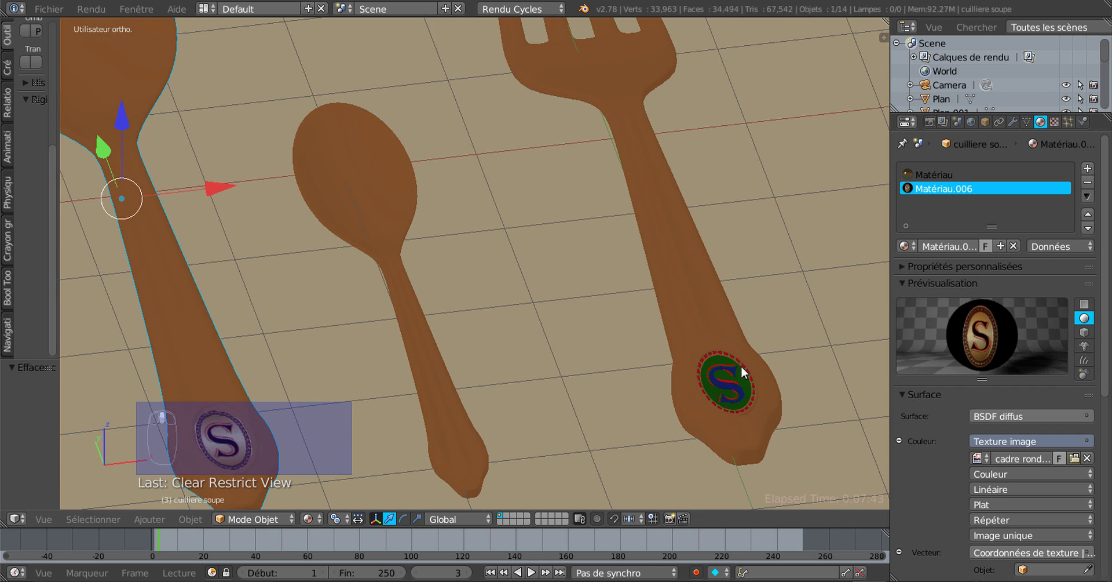
Compare the emblems on the soup spoon and fork handles, and examine the whole table beneath the framed picture
{"action": "scroll", "coordinate": [671, 384], "scroll_direction": "down", "scroll_amount": 2}
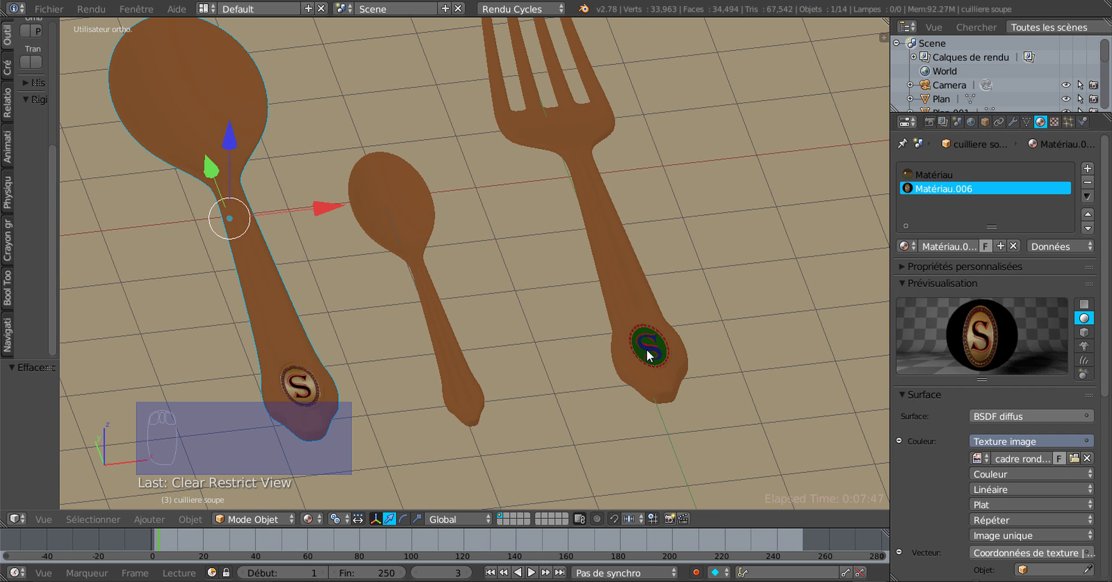
{"action": "scroll", "coordinate": [656, 356], "scroll_direction": "up", "scroll_amount": 1}
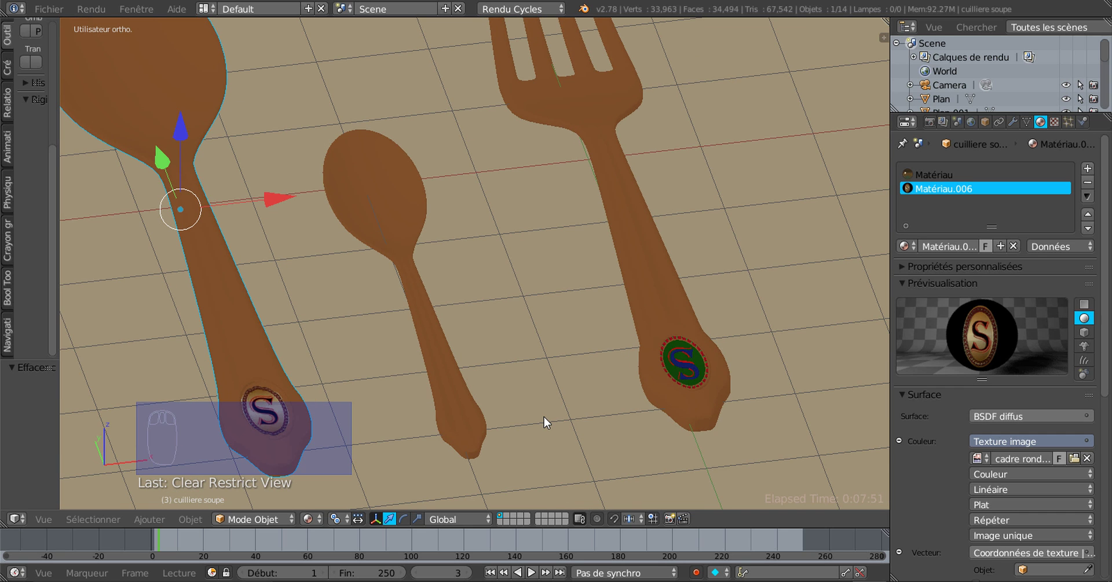
{"action": "scroll", "coordinate": [544, 416], "scroll_direction": "down", "scroll_amount": 1}
{"action": "scroll", "coordinate": [526, 426], "scroll_direction": "down", "scroll_amount": 4}
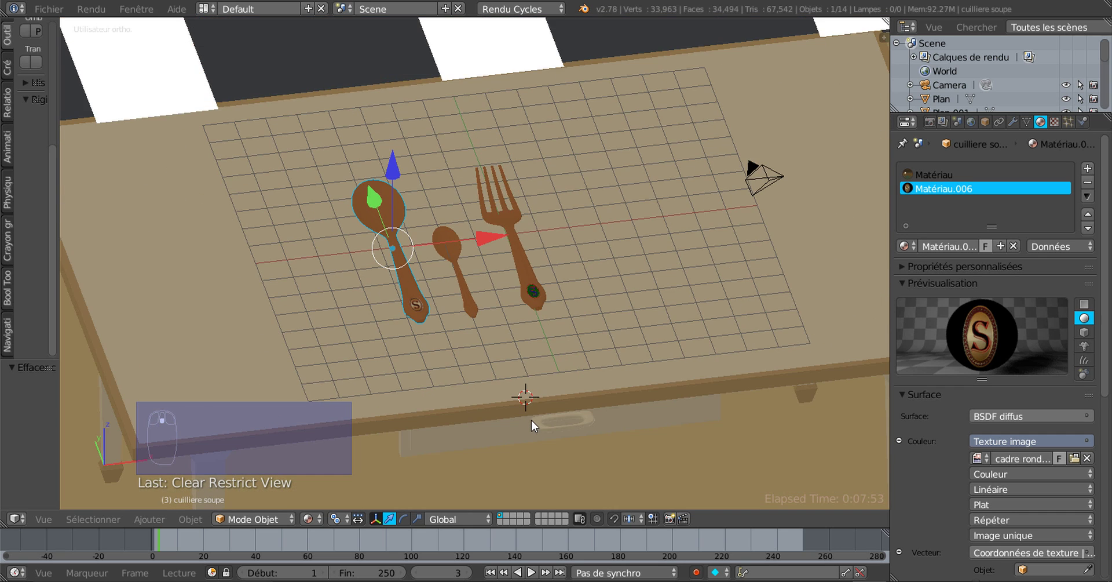
{"action": "middle_click_drag", "start_coordinate": [531, 419], "coordinate": [556, 430]}
{"action": "middle_click_drag", "start_coordinate": [556, 430], "coordinate": [525, 387]}
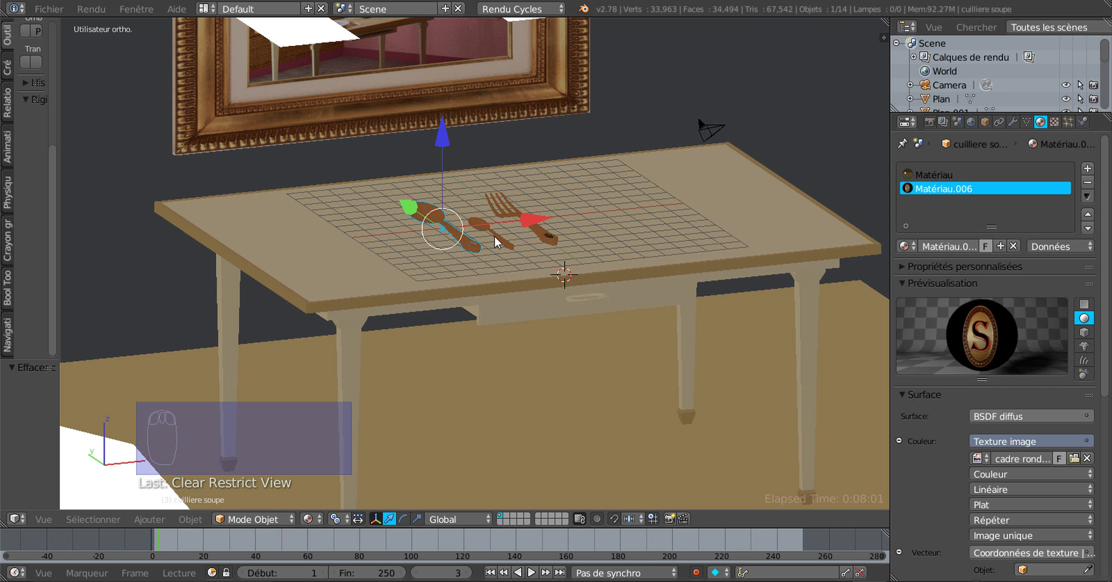
Slide the table's drawer outward along the Y axis so it stands open below the tabletop
{"action": "right_click", "coordinate": [600, 299]}
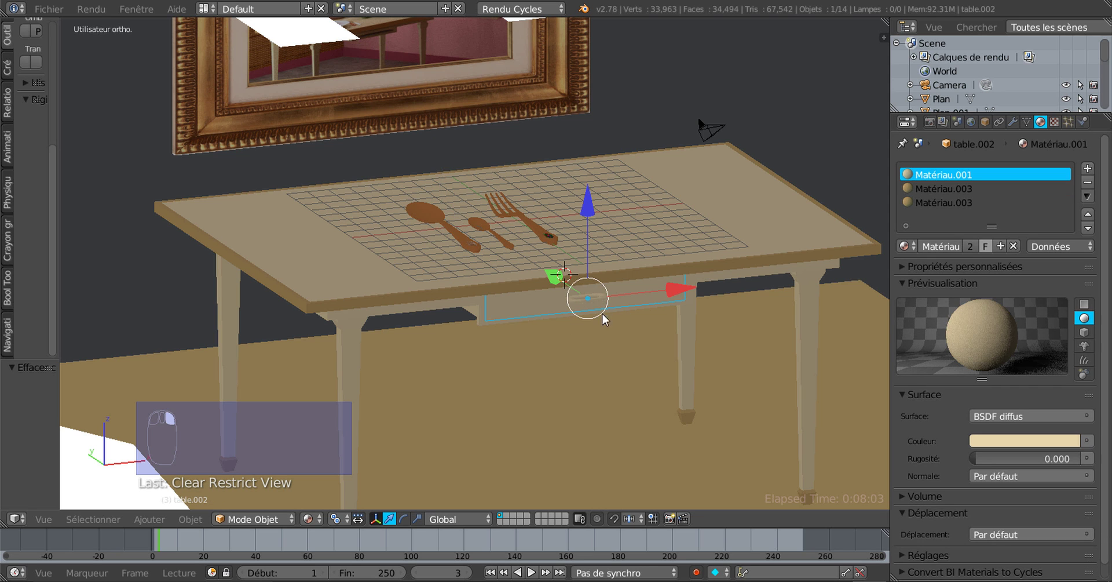
{"action": "middle_click_drag", "start_coordinate": [603, 313], "coordinate": [374, 380]}
{"action": "left_click_drag", "start_coordinate": [375, 379], "coordinate": [429, 399]}
{"action": "middle_click_drag", "start_coordinate": [440, 394], "coordinate": [565, 345]}
{"action": "scroll", "coordinate": [579, 304], "scroll_direction": "up", "scroll_amount": 2}
{"action": "scroll", "coordinate": [524, 300], "scroll_direction": "up", "scroll_amount": 3}
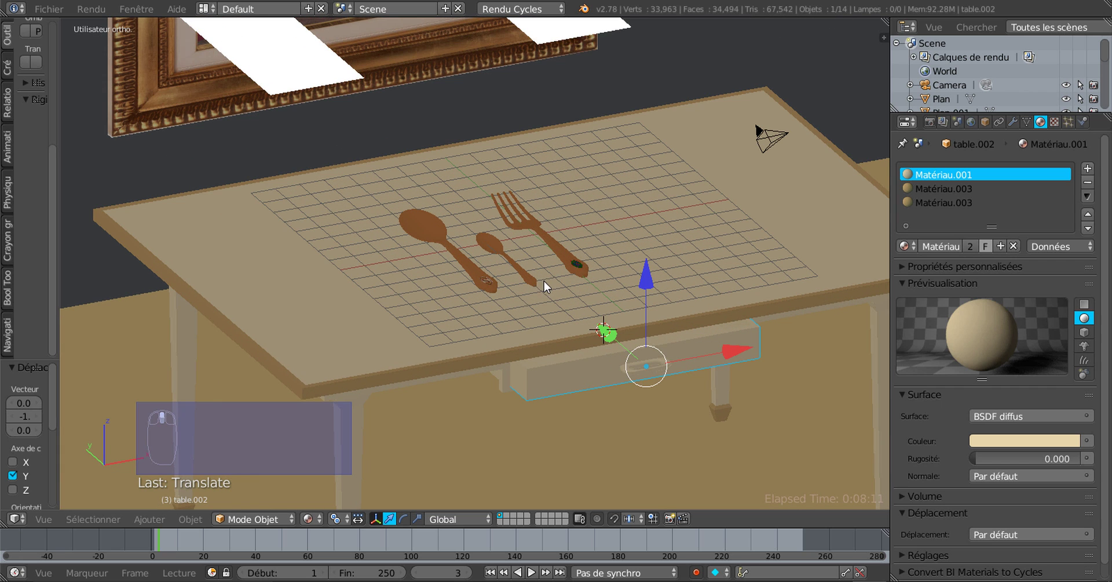
{"action": "middle_click_drag", "start_coordinate": [563, 342], "coordinate": [598, 388], "text": "shift"}
{"action": "scroll", "coordinate": [572, 317], "scroll_direction": "up", "scroll_amount": 3}
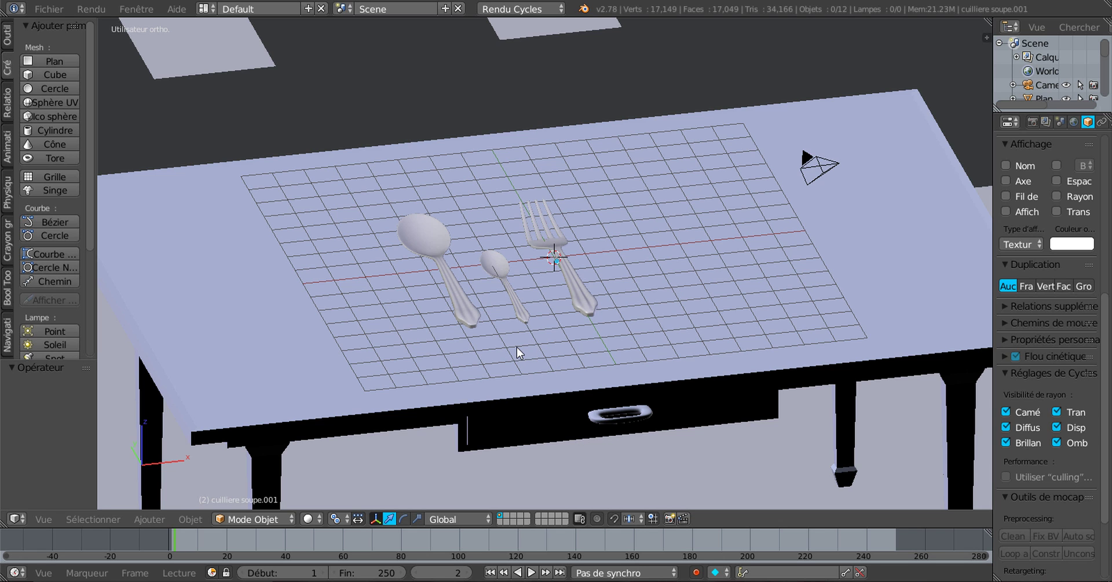
Select the soup spoon in the untextured table scene, with the cutlery viewed from above
{"action": "middle_click_drag", "start_coordinate": [517, 346], "coordinate": [391, 390]}
{"action": "right_click", "coordinate": [419, 325]}
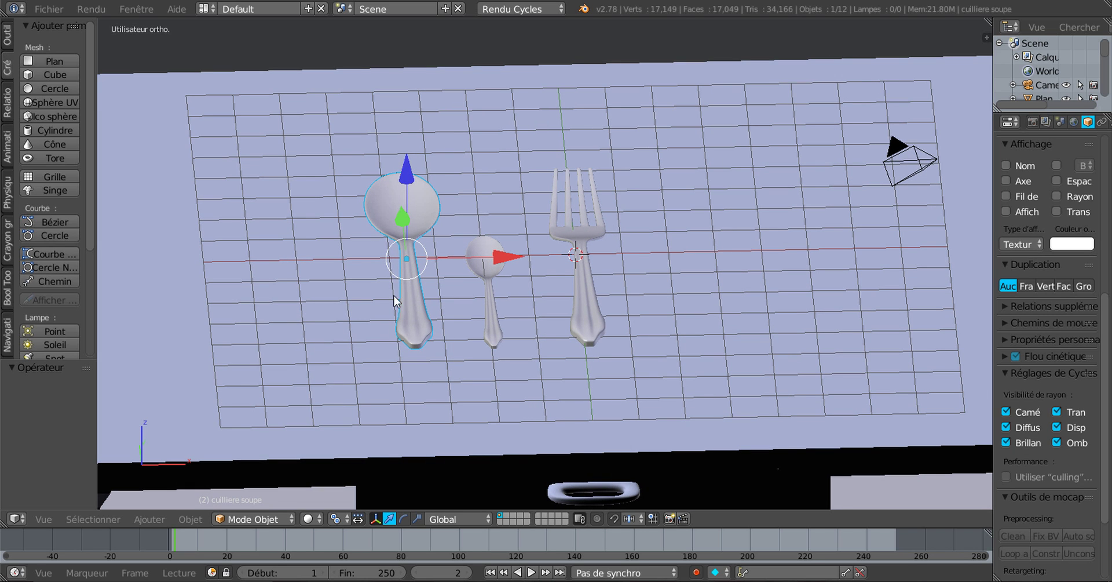
{"action": "scroll", "coordinate": [471, 363], "scroll_direction": "down", "scroll_amount": 1}
{"action": "middle_click_drag", "start_coordinate": [471, 364], "coordinate": [462, 378]}
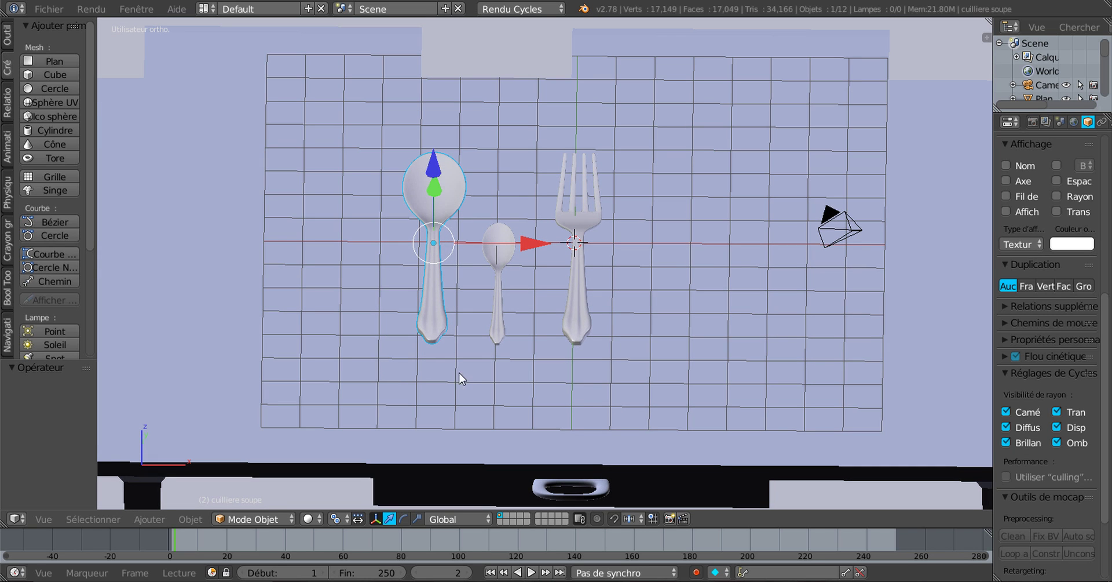
{"action": "middle_click_drag", "start_coordinate": [544, 382], "coordinate": [622, 372], "text": "shift"}
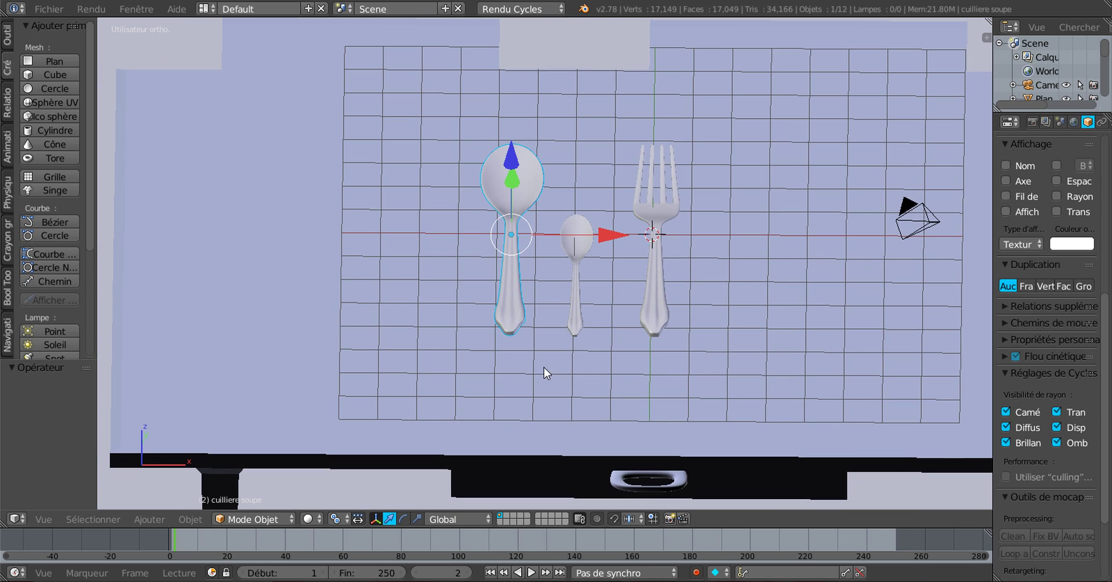
{"action": "scroll", "coordinate": [509, 352], "scroll_direction": "down", "scroll_amount": 2}
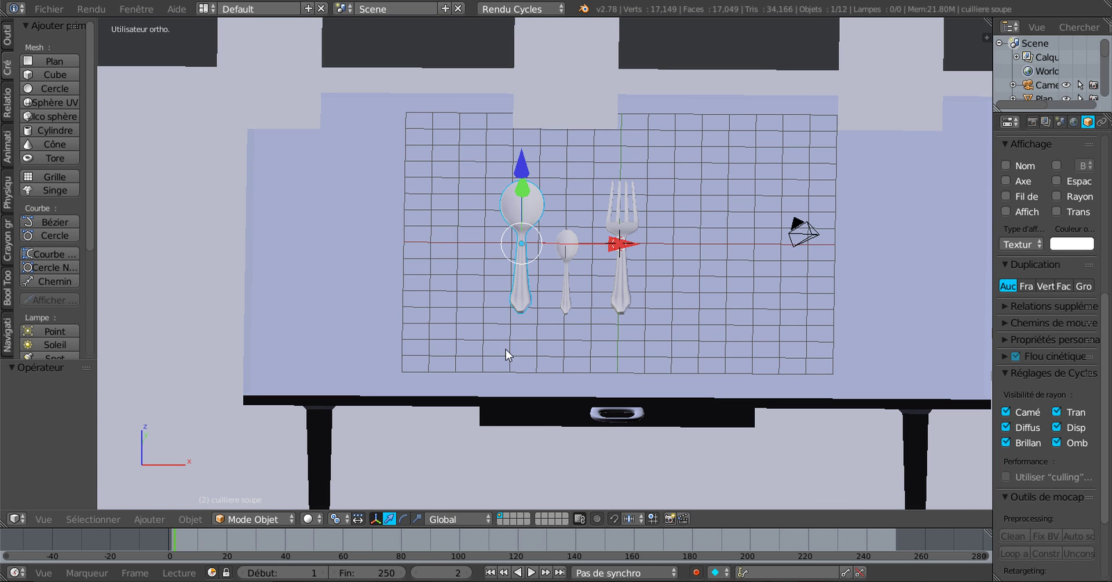
Isolate the soup spoon by inverting the selection and hiding all other objects, and reselect the spoon
{"action": "left_click", "coordinate": [92, 519]}
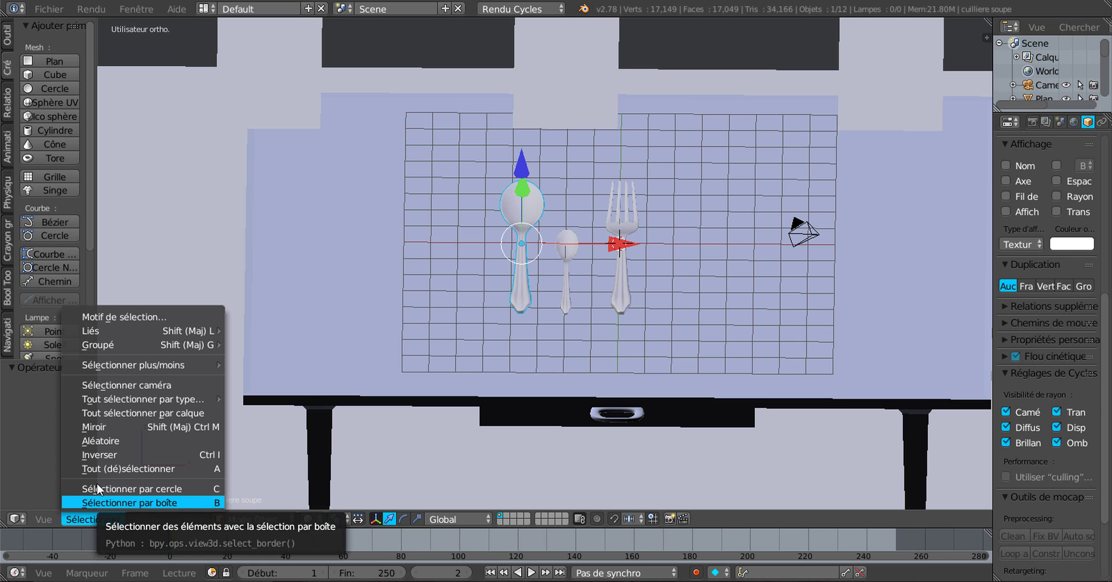
{"action": "left_click", "coordinate": [100, 456]}
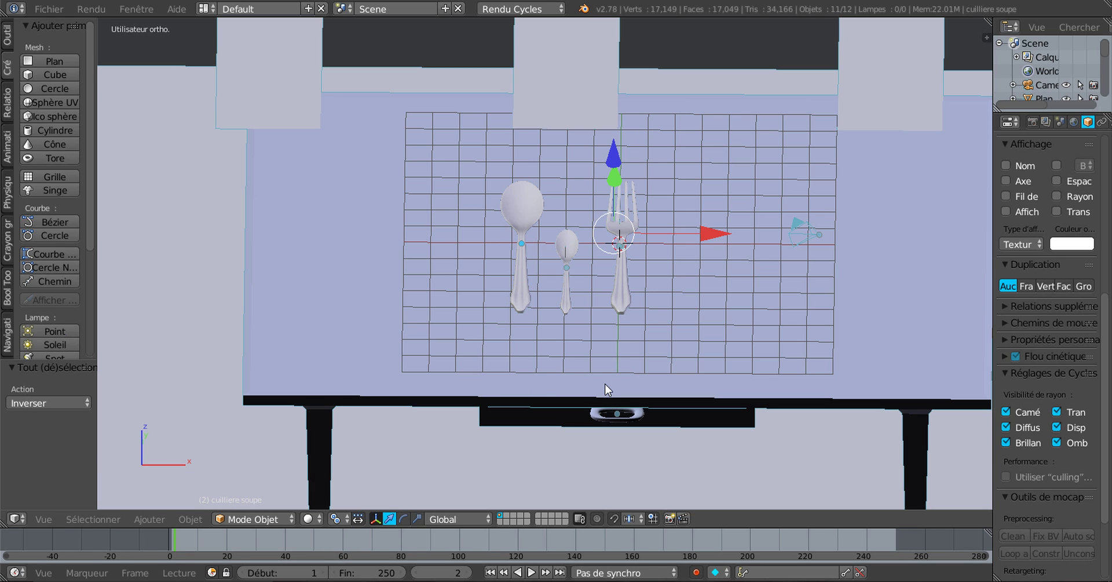
{"action": "key", "text": "h"}
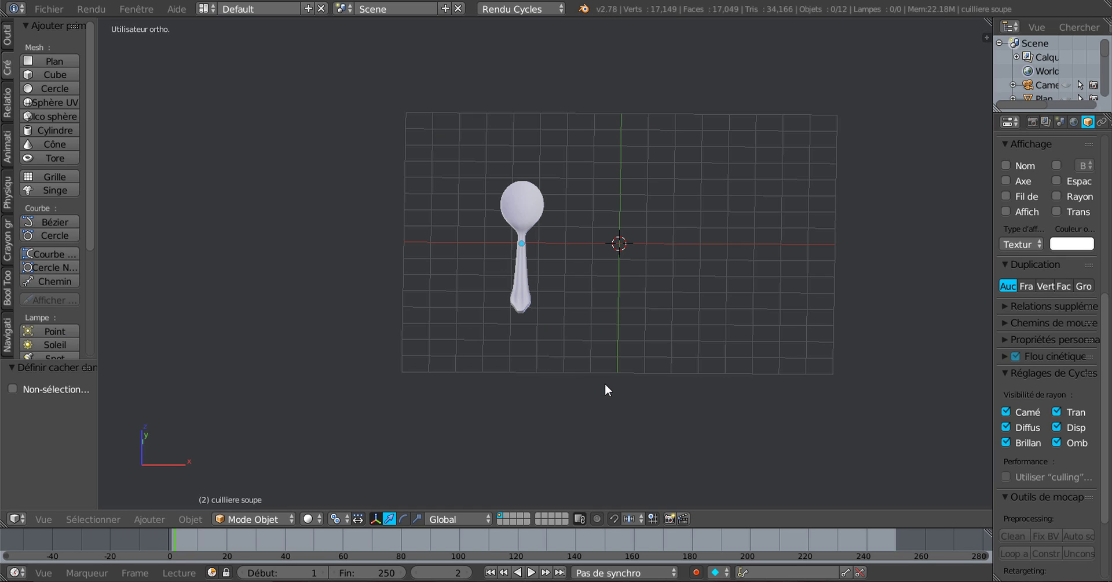
{"action": "right_click", "coordinate": [524, 267]}
{"action": "scroll", "coordinate": [604, 283], "scroll_direction": "up", "scroll_amount": 3}
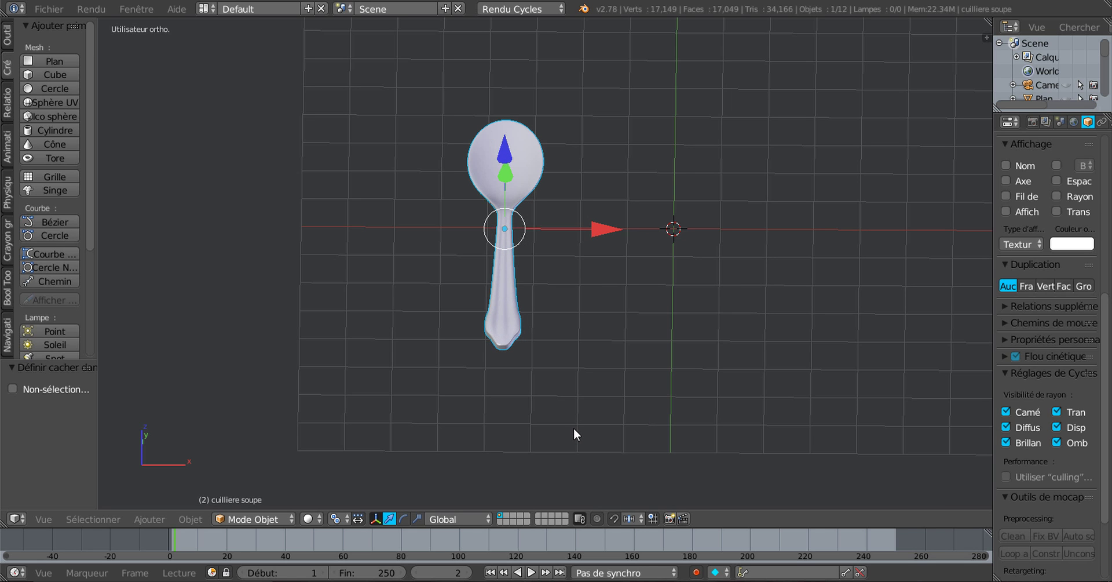
View the spoon from above and start the Screencast Keys display, with the properties sidebar hidden again
{"action": "key", "text": "KP_7"}
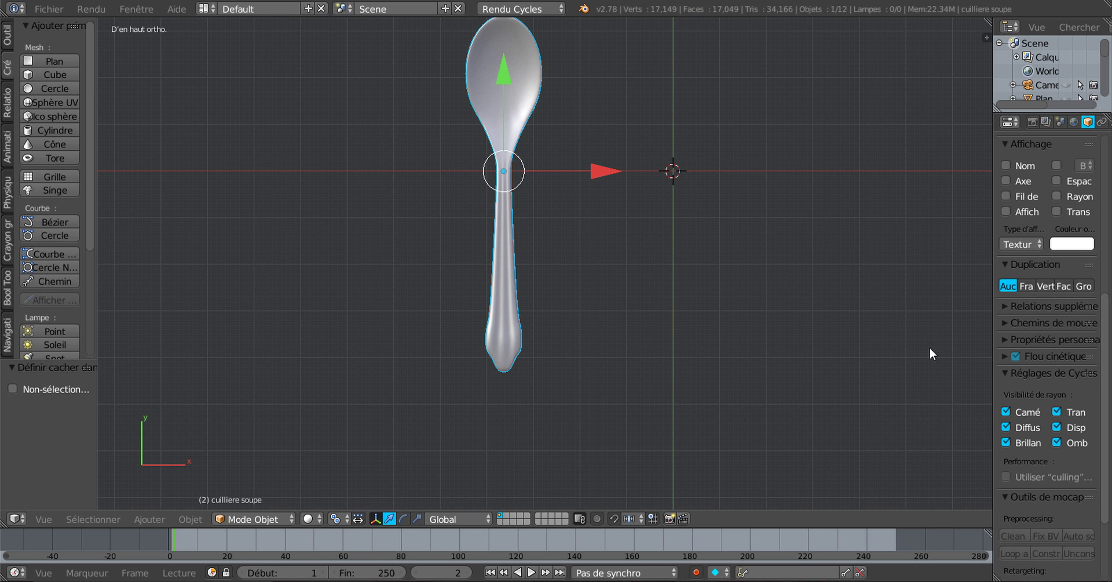
{"action": "key", "text": "n"}
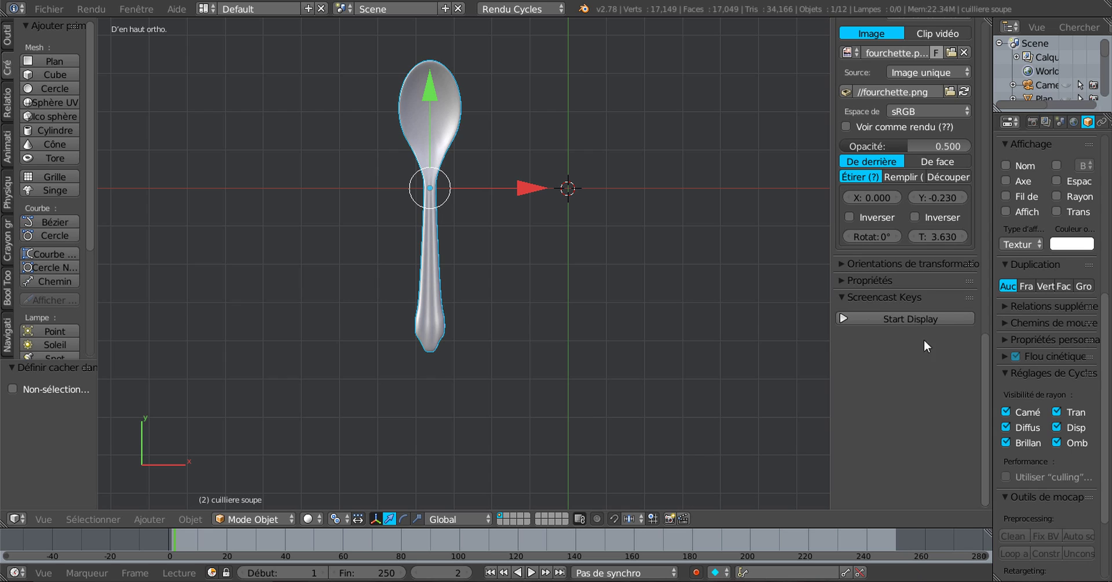
{"action": "left_click", "coordinate": [901, 318]}
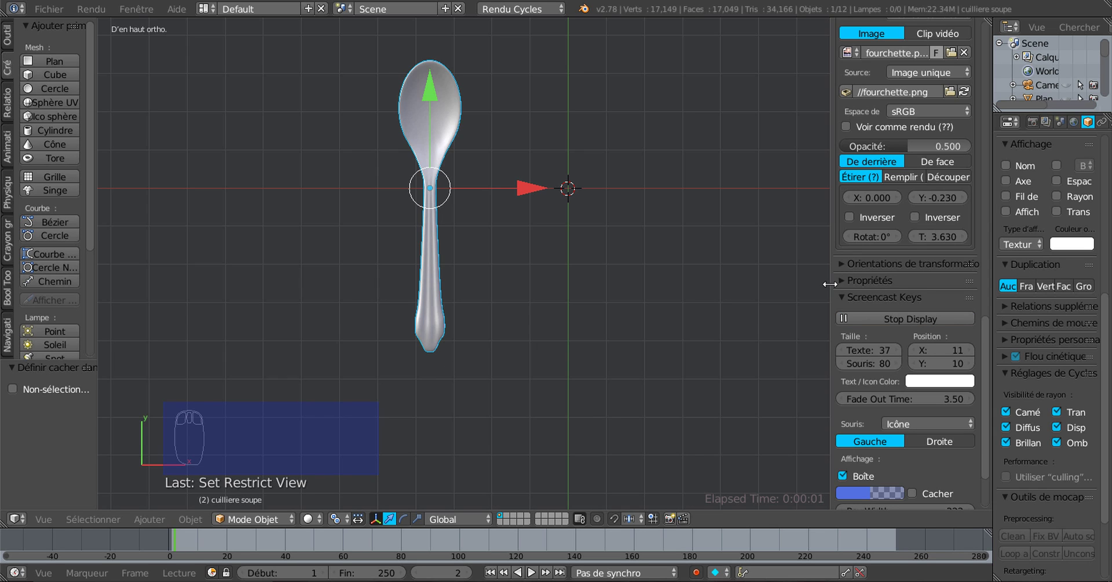
{"action": "left_click_drag", "start_coordinate": [831, 284], "coordinate": [938, 286]}
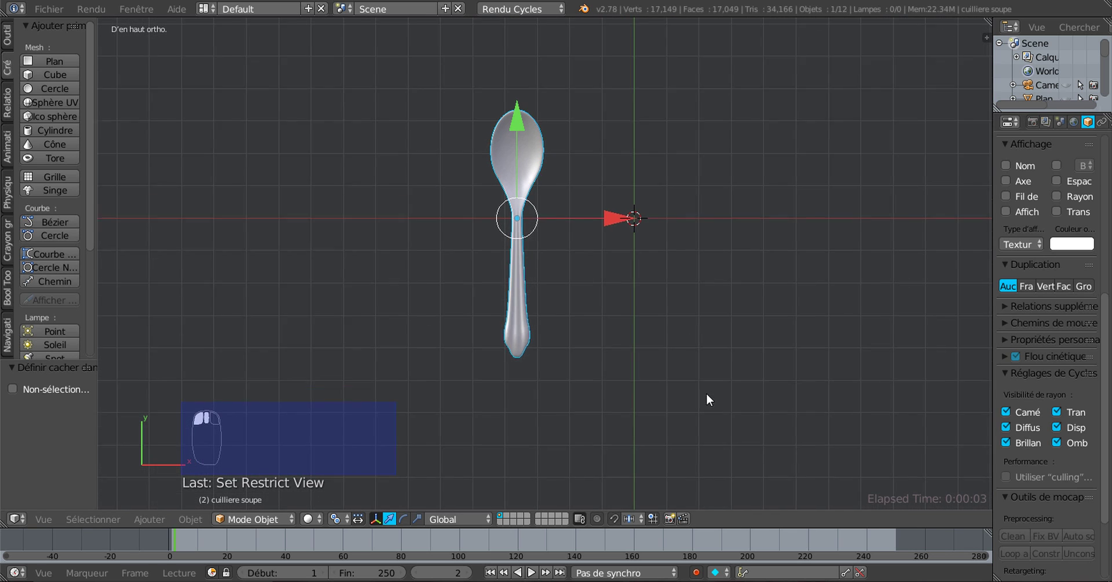
{"action": "scroll", "coordinate": [707, 394], "scroll_direction": "up", "scroll_amount": 3}
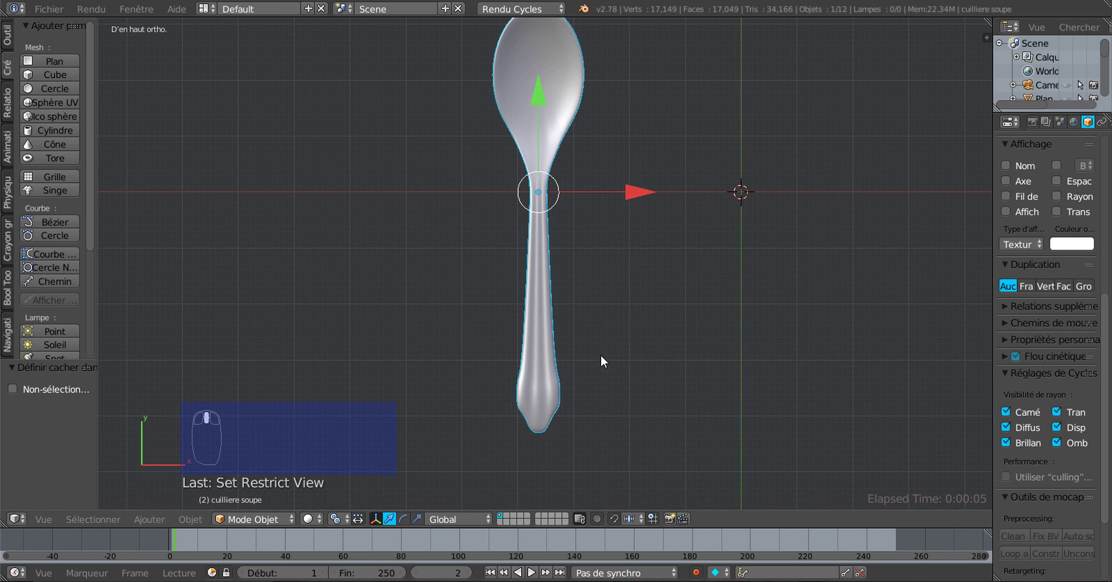
In edit mode, add one loop cut across the spoon's handle and slide it close to the start of the flared end
{"action": "key", "text": "Tab"}
{"action": "scroll", "coordinate": [600, 447], "scroll_direction": "up", "scroll_amount": 2}
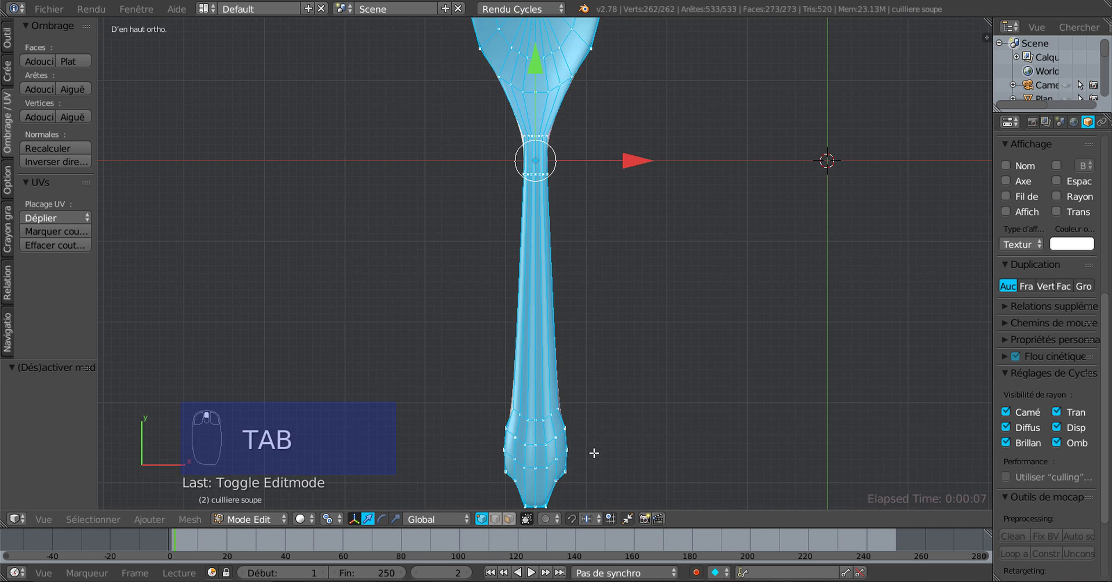
{"action": "middle_click_drag", "start_coordinate": [594, 452], "coordinate": [592, 318], "text": "shift"}
{"action": "scroll", "coordinate": [592, 318], "scroll_direction": "up", "scroll_amount": 5}
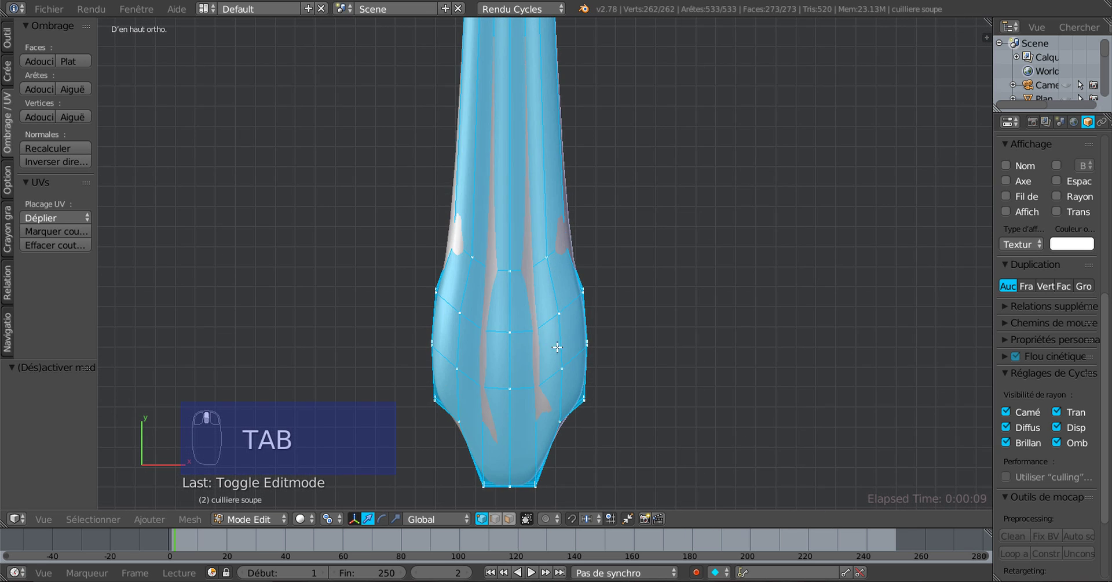
{"action": "middle_click_drag", "start_coordinate": [564, 414], "coordinate": [562, 262], "text": "shift"}
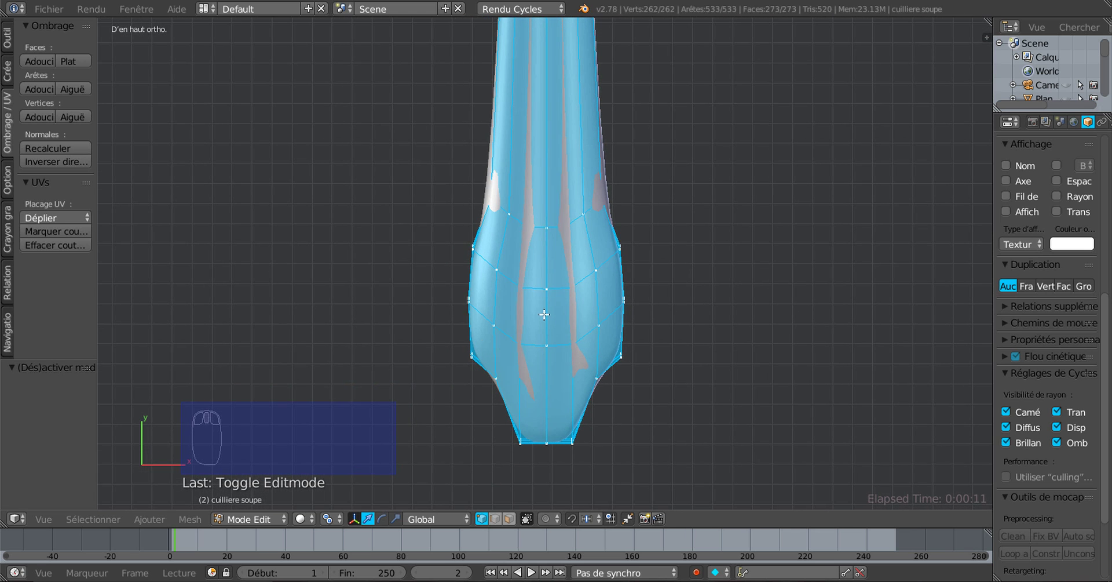
{"action": "scroll", "coordinate": [547, 260], "scroll_direction": "up", "scroll_amount": 1}
{"action": "scroll", "coordinate": [547, 260], "scroll_direction": "down", "scroll_amount": 1}
{"action": "middle_click_drag", "start_coordinate": [547, 261], "coordinate": [534, 299], "text": "shift"}
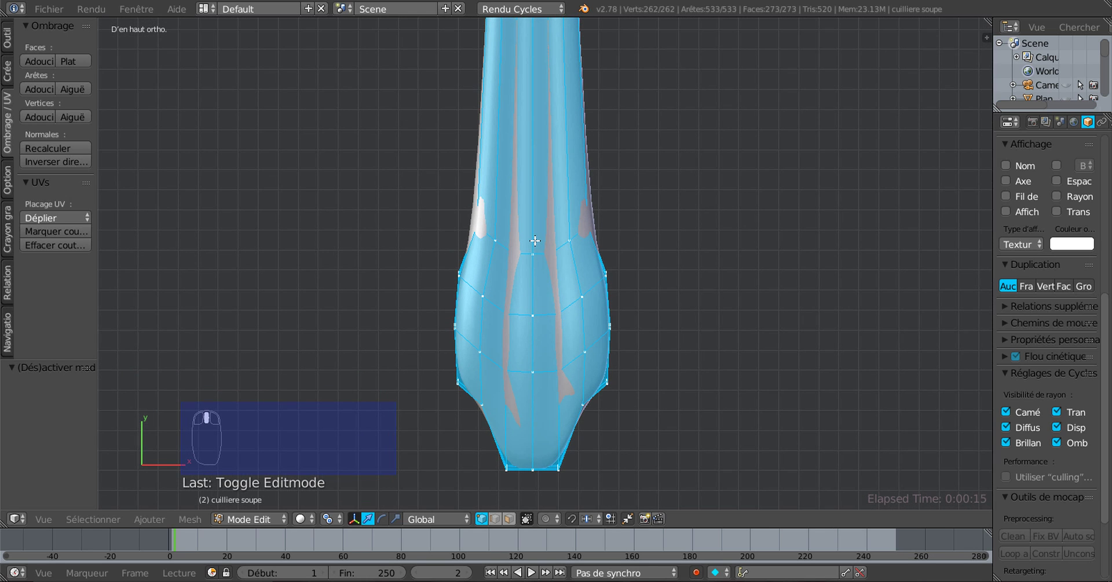
{"action": "scroll", "coordinate": [539, 215], "scroll_direction": "up", "scroll_amount": 1}
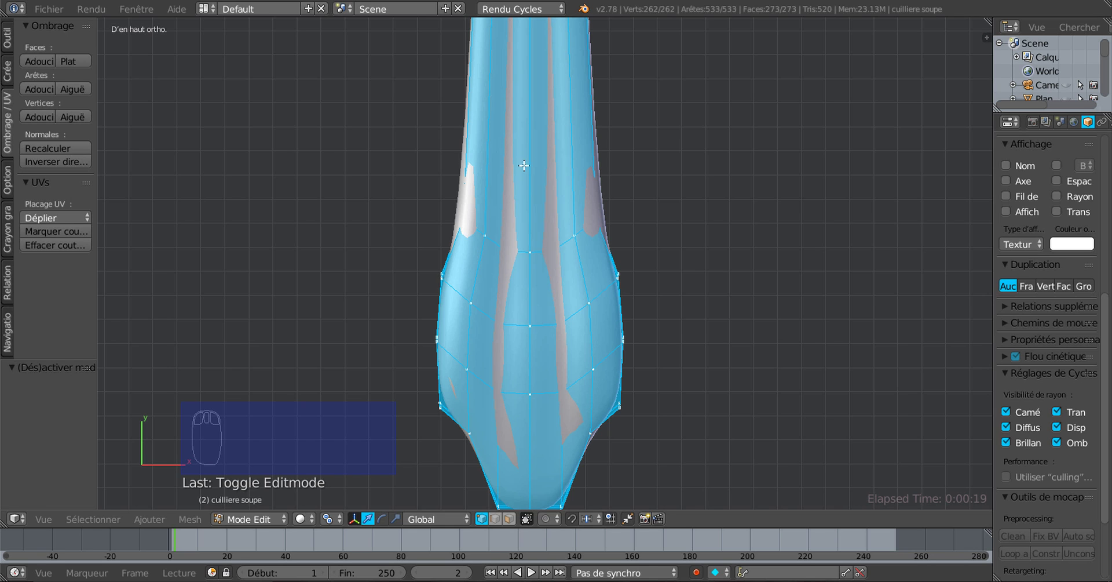
{"action": "scroll", "coordinate": [583, 131], "scroll_direction": "down", "scroll_amount": 2}
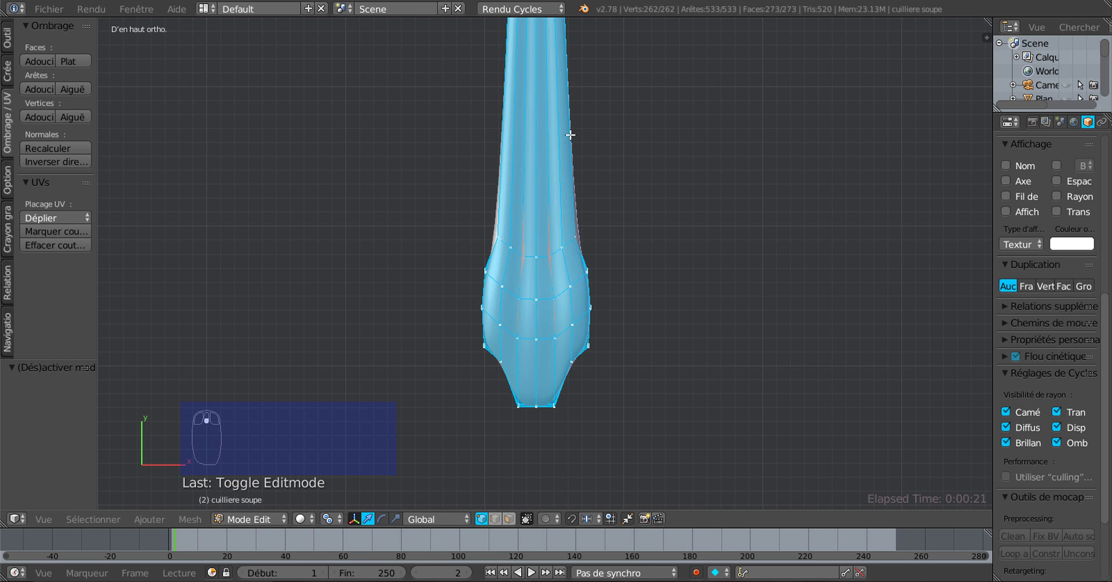
{"action": "key", "text": "ctrl+r"}
{"action": "left_click", "coordinate": [571, 153]}
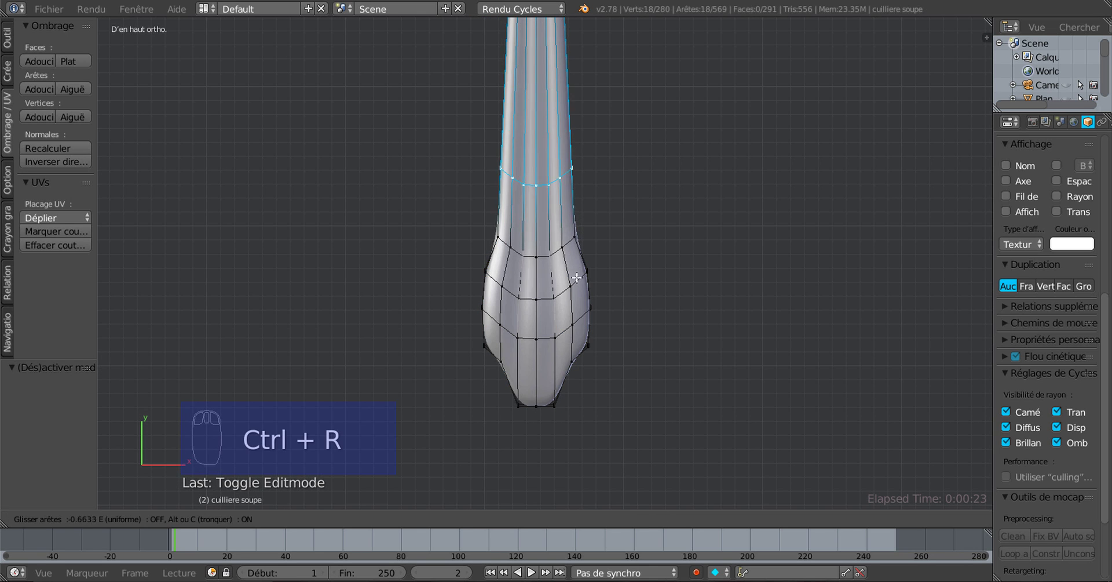
{"action": "left_click", "coordinate": [587, 328]}
{"action": "scroll", "coordinate": [533, 336], "scroll_direction": "up", "scroll_amount": 3}
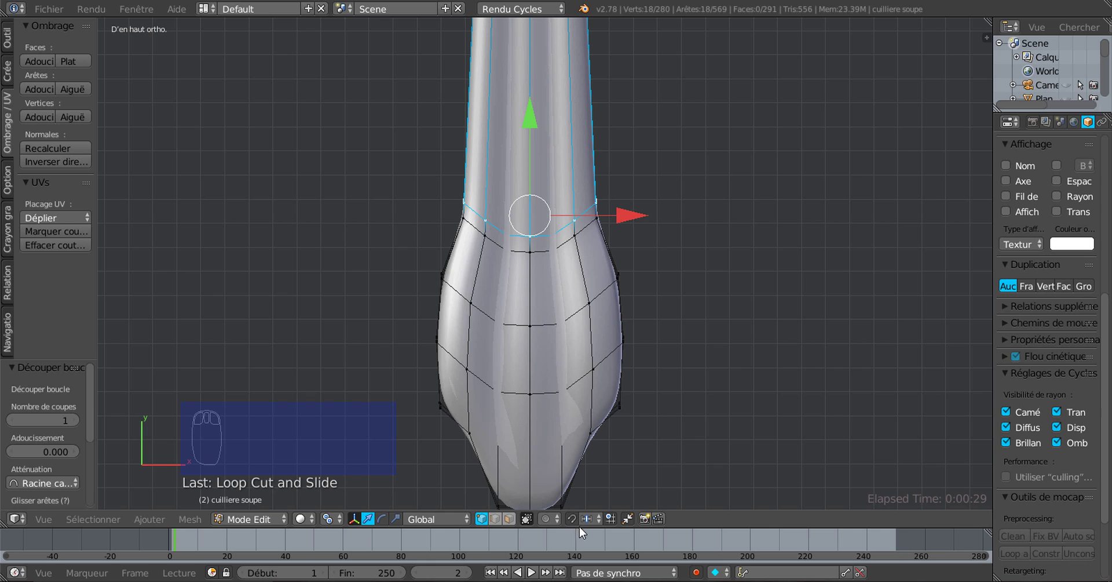
Switch to face selection and circle-select the eight central faces on the handle's flared end
{"action": "left_click", "coordinate": [509, 518]}
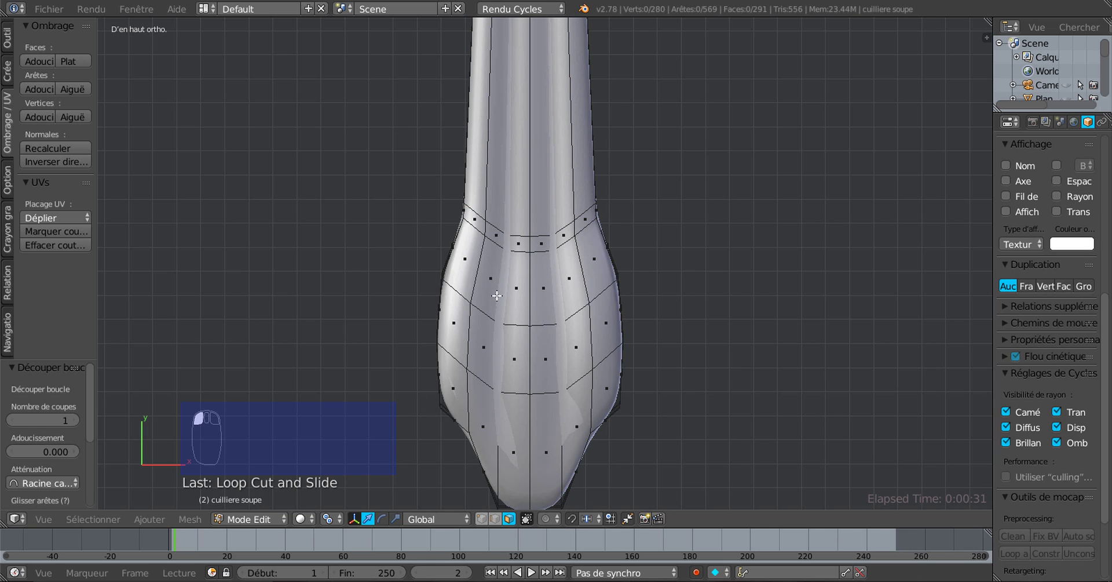
{"action": "key", "text": "c"}
{"action": "mouse_move", "coordinate": [492, 284]}
{"action": "left_mouse_down"}
{"action": "mouse_move", "coordinate": [538, 289]}
{"action": "mouse_move", "coordinate": [539, 324]}
{"action": "mouse_move", "coordinate": [574, 305]}
{"action": "mouse_move", "coordinate": [501, 318]}
{"action": "left_mouse_up"}
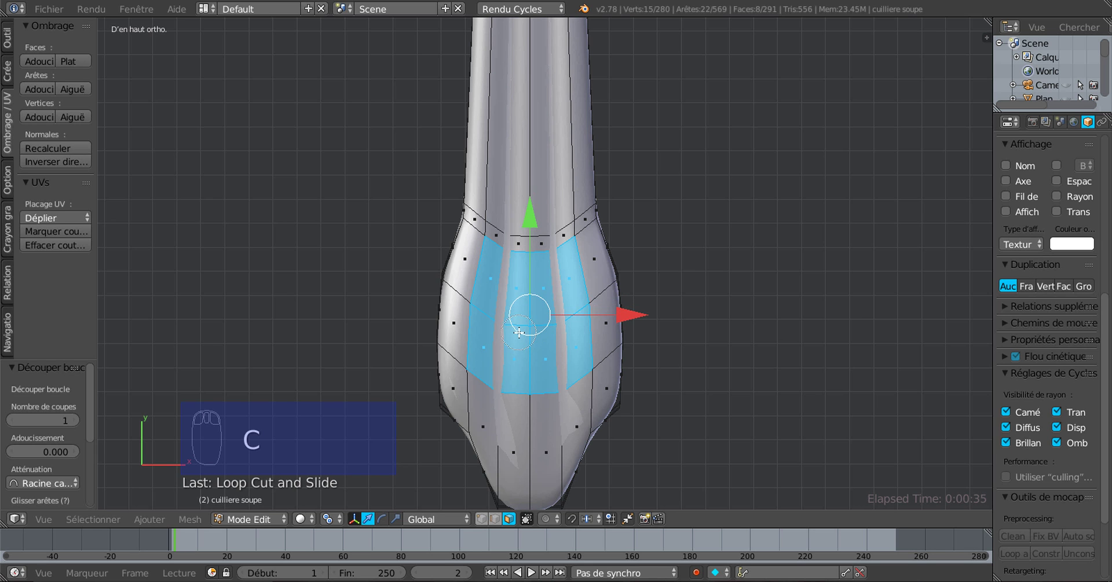
{"action": "right_click", "coordinate": [519, 332]}
{"action": "scroll", "coordinate": [519, 332], "scroll_direction": "down", "scroll_amount": 3}
{"action": "scroll", "coordinate": [515, 379], "scroll_direction": "up", "scroll_amount": 4}
{"action": "middle_click_drag", "start_coordinate": [526, 360], "coordinate": [516, 330], "text": "shift"}
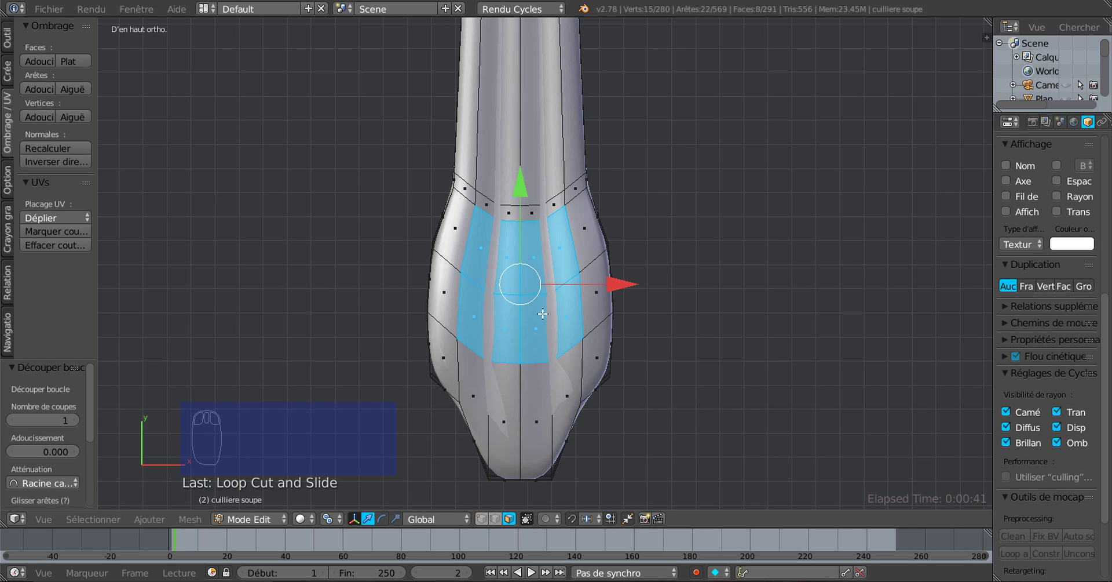
Bring up the LoopTools commands for the mesh, with enough width to read their names
{"action": "middle_click_drag", "start_coordinate": [655, 390], "coordinate": [508, 344]}
{"action": "middle_click_drag", "start_coordinate": [211, 417], "coordinate": [268, 382], "text": "shift"}
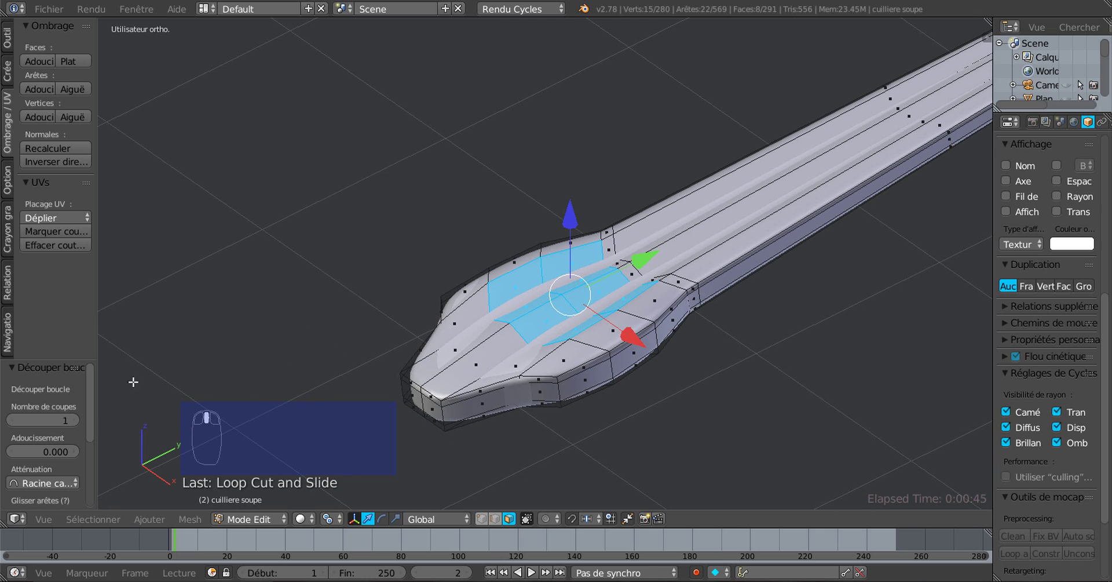
{"action": "left_click", "coordinate": [7, 38]}
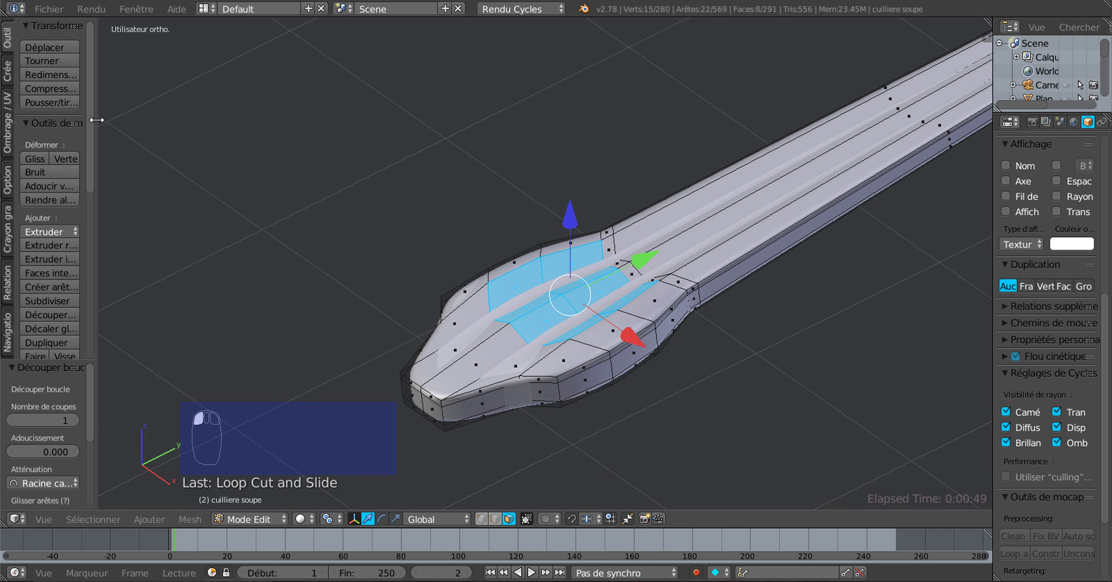
{"action": "left_click_drag", "start_coordinate": [96, 119], "coordinate": [111, 356]}
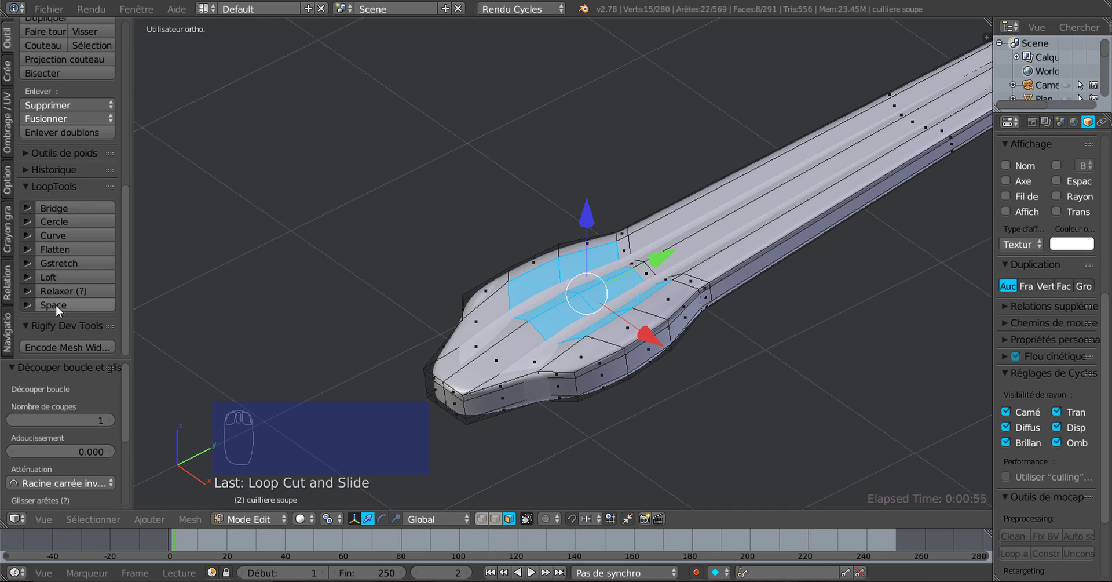
Try flattening the eight selected faces with LoopTools Flatten, and undo it
{"action": "left_click", "coordinate": [60, 248]}
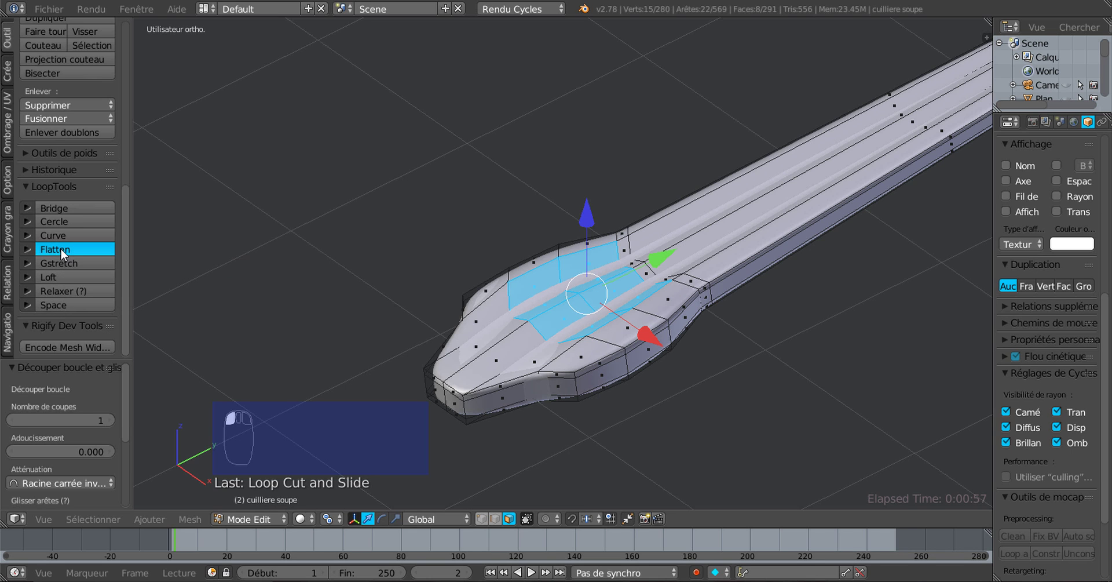
{"action": "scroll", "coordinate": [446, 363], "scroll_direction": "up", "scroll_amount": 2}
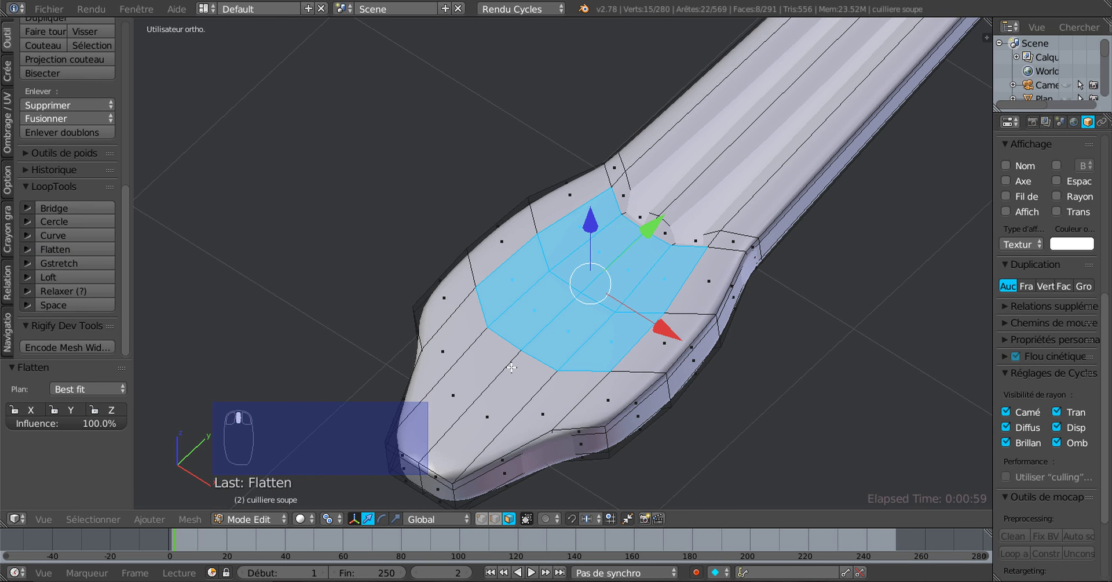
{"action": "scroll", "coordinate": [545, 353], "scroll_direction": "down", "scroll_amount": 1}
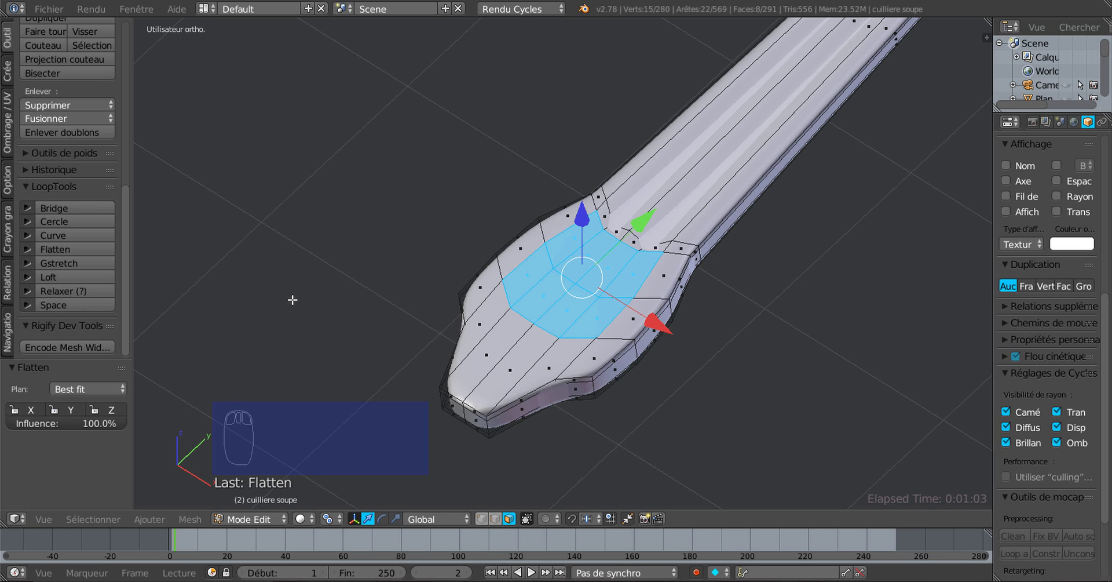
{"action": "key", "text": "ctrl+z"}
Add a loop cut between the flared end's widest part and its tip, sliding it close to the neighbouring edge loop on the handle side
{"action": "scroll", "coordinate": [478, 336], "scroll_direction": "up", "scroll_amount": 1}
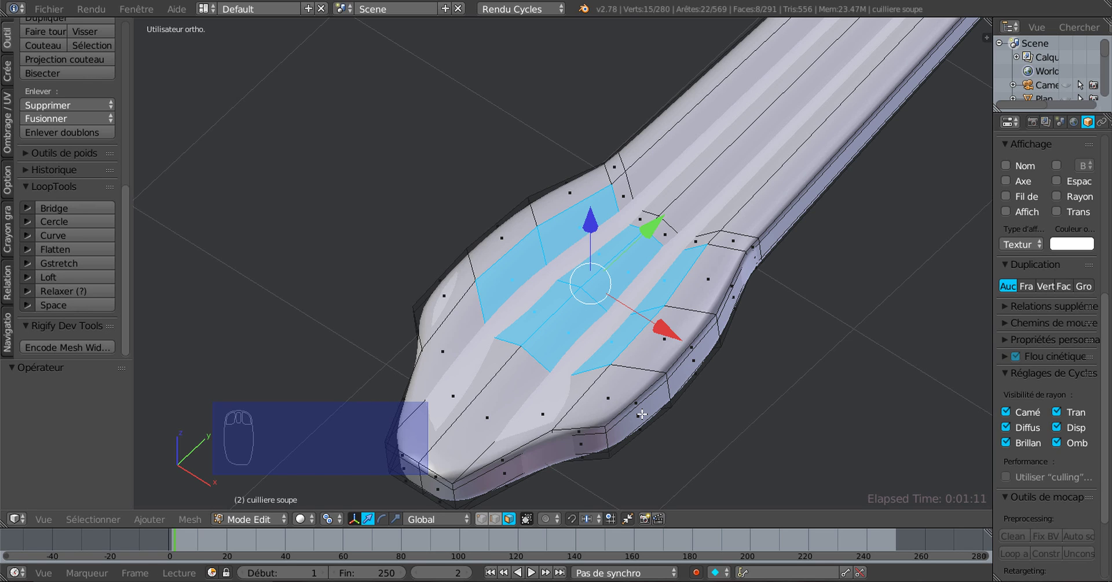
{"action": "key", "text": "ctrl+r"}
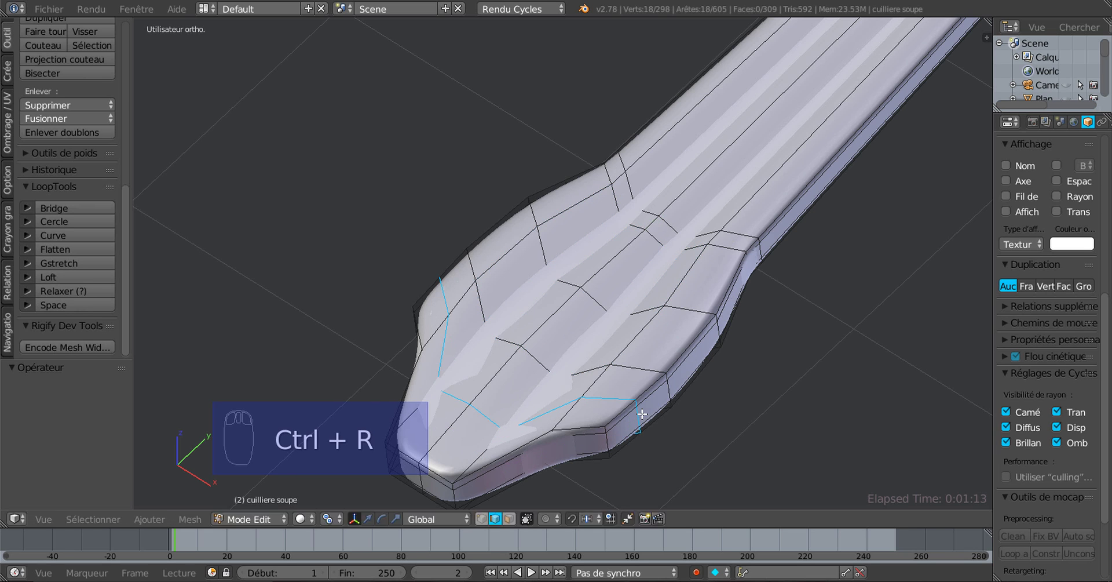
{"action": "left_click", "coordinate": [644, 411]}
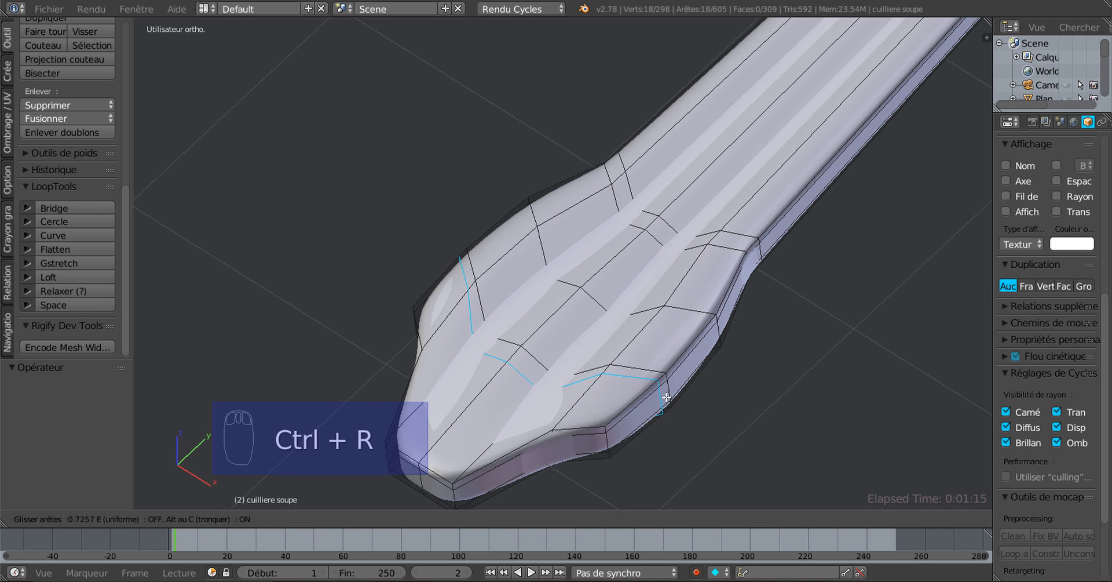
{"action": "left_click", "coordinate": [666, 397]}
{"action": "middle_click_drag", "start_coordinate": [666, 397], "coordinate": [644, 371]}
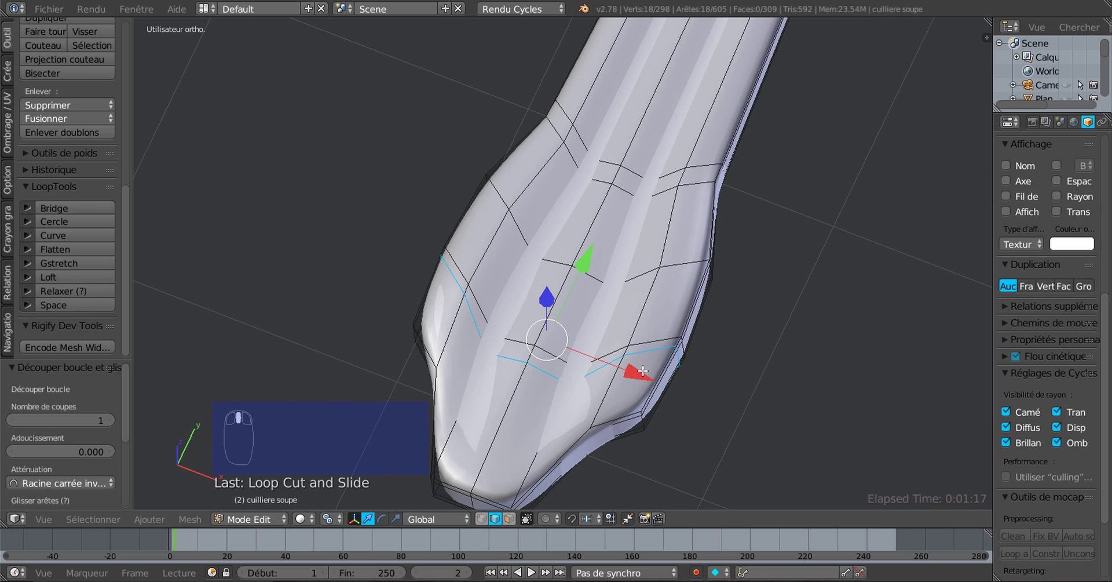
Switch to face selection and circle-select the eight central faces between the two added loop cuts
{"action": "left_click", "coordinate": [509, 519]}
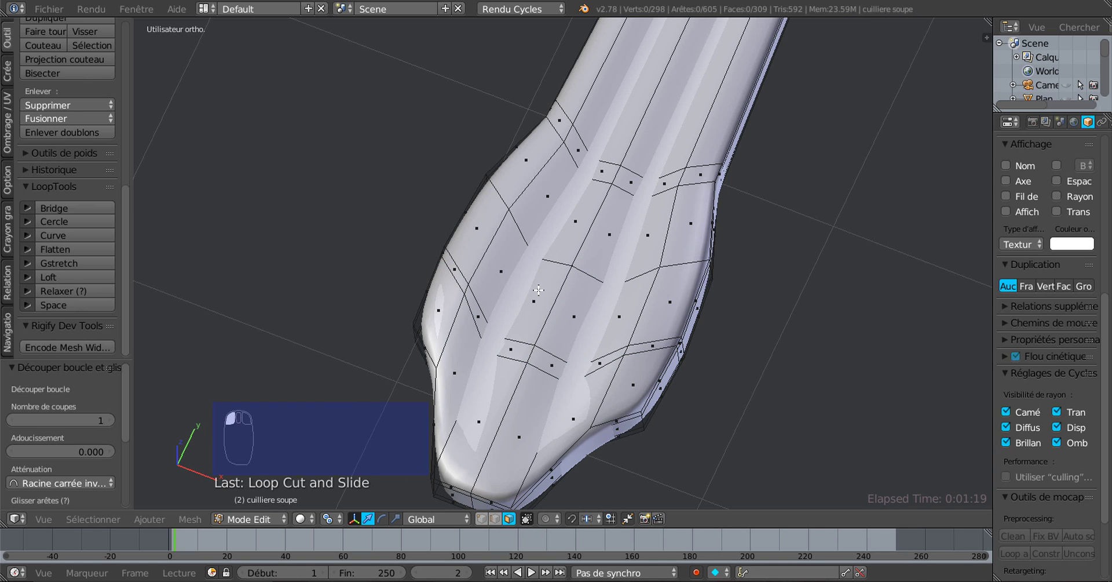
{"action": "key", "text": "c"}
{"action": "mouse_move", "coordinate": [556, 237]}
{"action": "left_mouse_down"}
{"action": "mouse_move", "coordinate": [626, 247]}
{"action": "mouse_move", "coordinate": [594, 318]}
{"action": "mouse_move", "coordinate": [504, 281]}
{"action": "left_mouse_up"}
{"action": "middle_click_drag", "start_coordinate": [565, 279], "coordinate": [501, 305]}
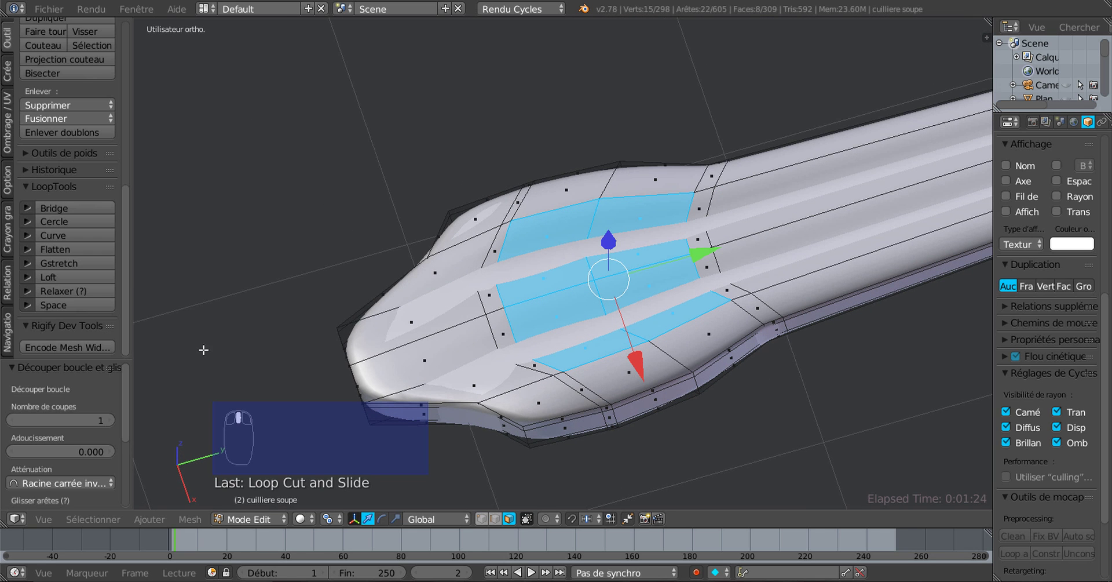
Flatten the selected handle faces with LoopTools Flatten, return to object mode and check the smoothed handle end
{"action": "left_click", "coordinate": [62, 245]}
{"action": "middle_click_drag", "start_coordinate": [429, 379], "coordinate": [697, 317]}
{"action": "key", "text": "Tab"}
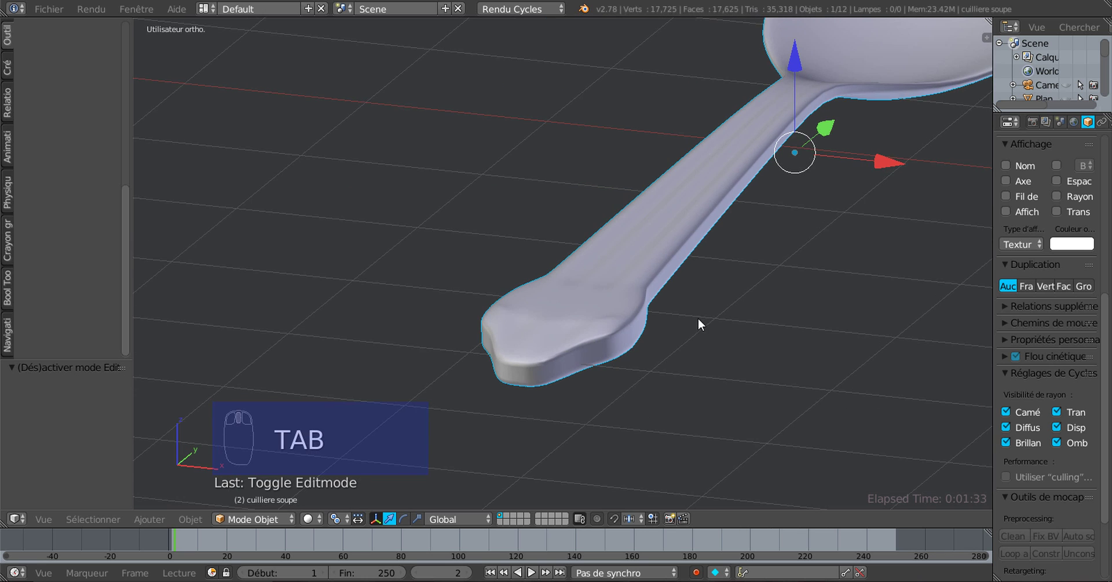
{"action": "middle_click_drag", "start_coordinate": [679, 282], "coordinate": [619, 248]}
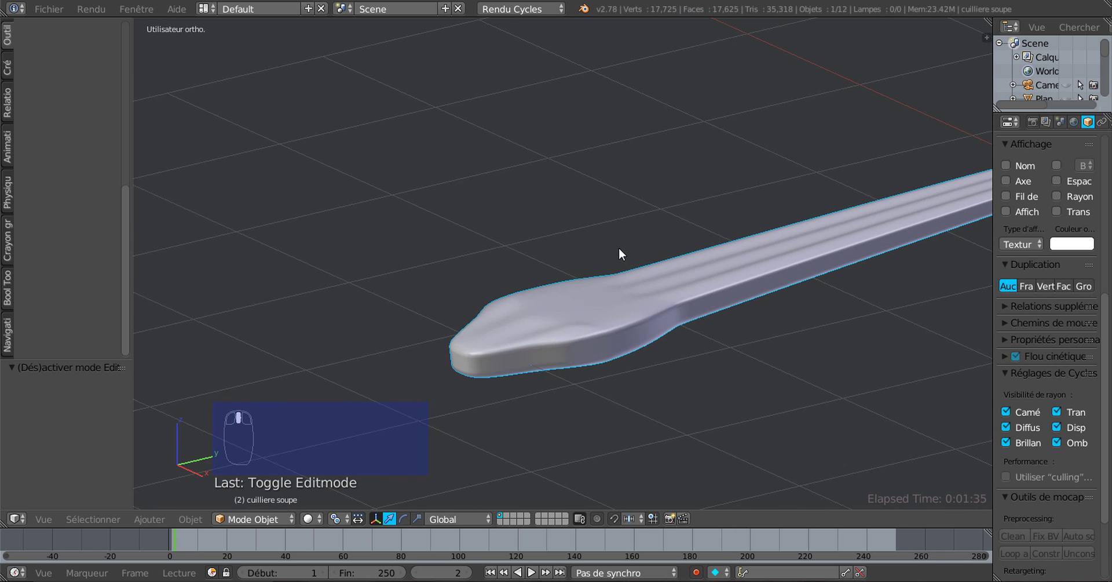
{"action": "scroll", "coordinate": [537, 347], "scroll_direction": "up", "scroll_amount": 3}
{"action": "middle_click_drag", "start_coordinate": [537, 346], "coordinate": [510, 379]}
{"action": "scroll", "coordinate": [456, 401], "scroll_direction": "down", "scroll_amount": 3}
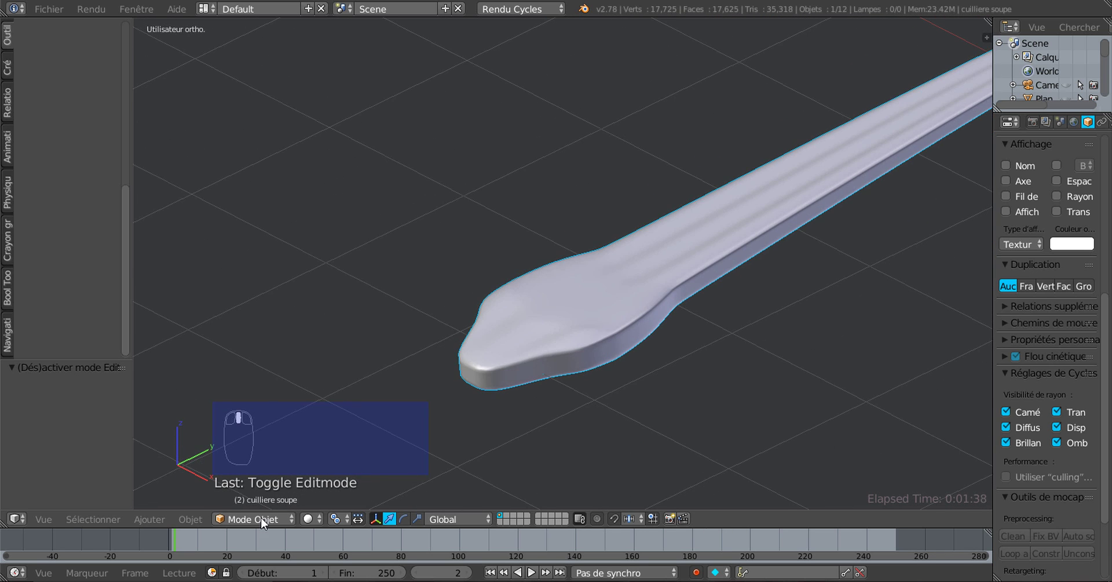
Preview the spoon's flared handle end in rendered shading and examine its surface from several angles
{"action": "left_click", "coordinate": [311, 518]}
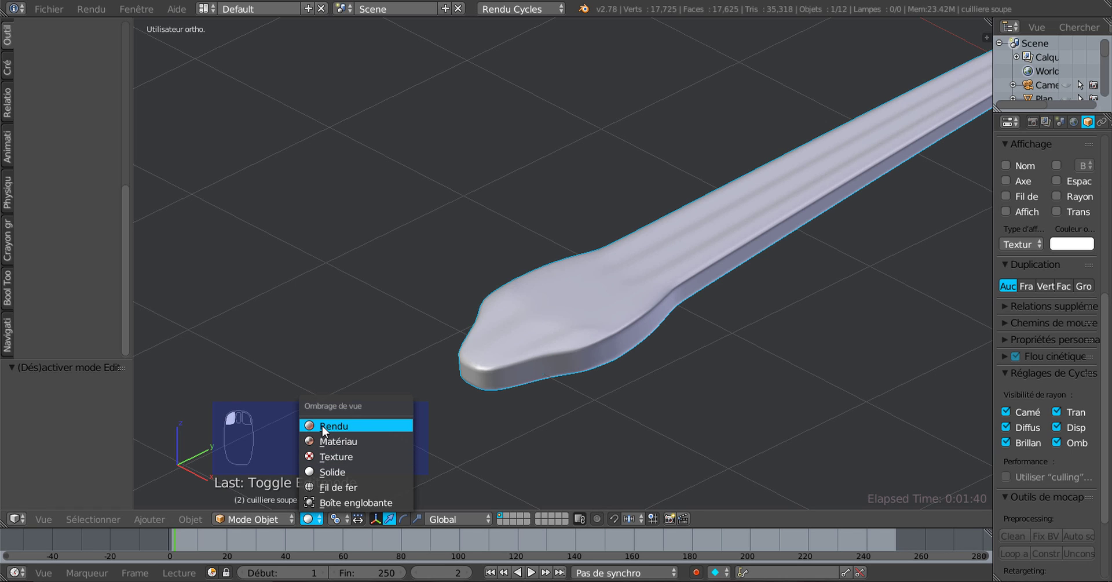
{"action": "left_click", "coordinate": [322, 425]}
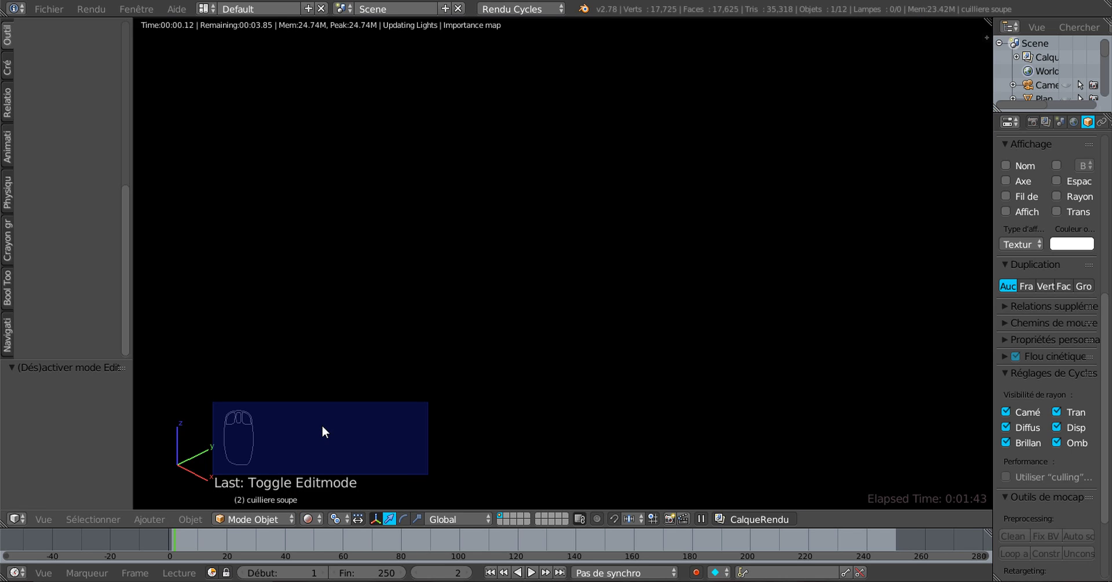
{"action": "scroll", "coordinate": [715, 371], "scroll_direction": "down", "scroll_amount": 2}
{"action": "scroll", "coordinate": [715, 370], "scroll_direction": "up", "scroll_amount": 4}
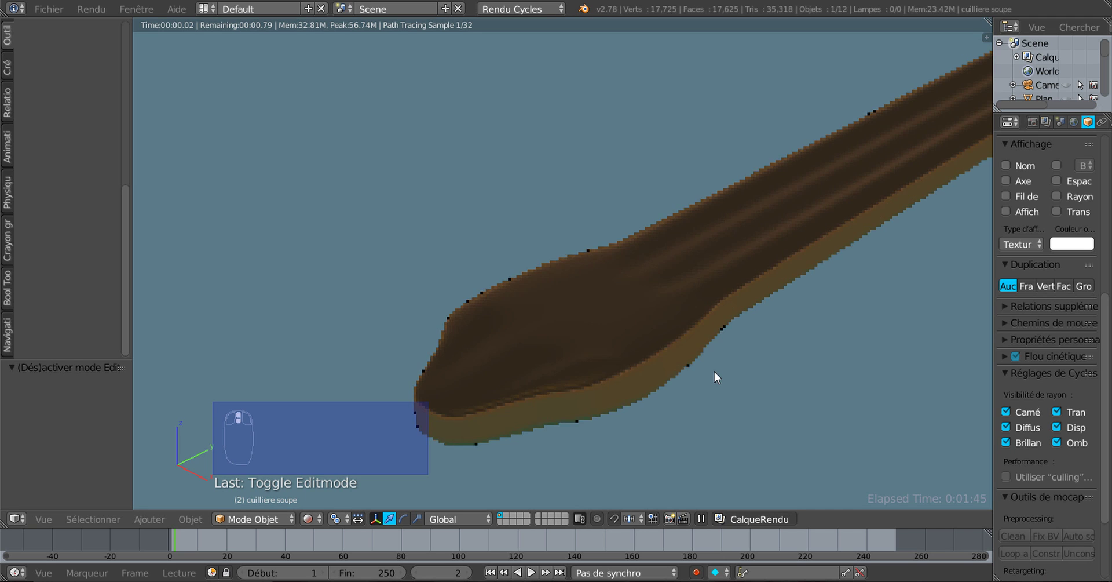
{"action": "middle_click_drag", "start_coordinate": [715, 371], "coordinate": [707, 402]}
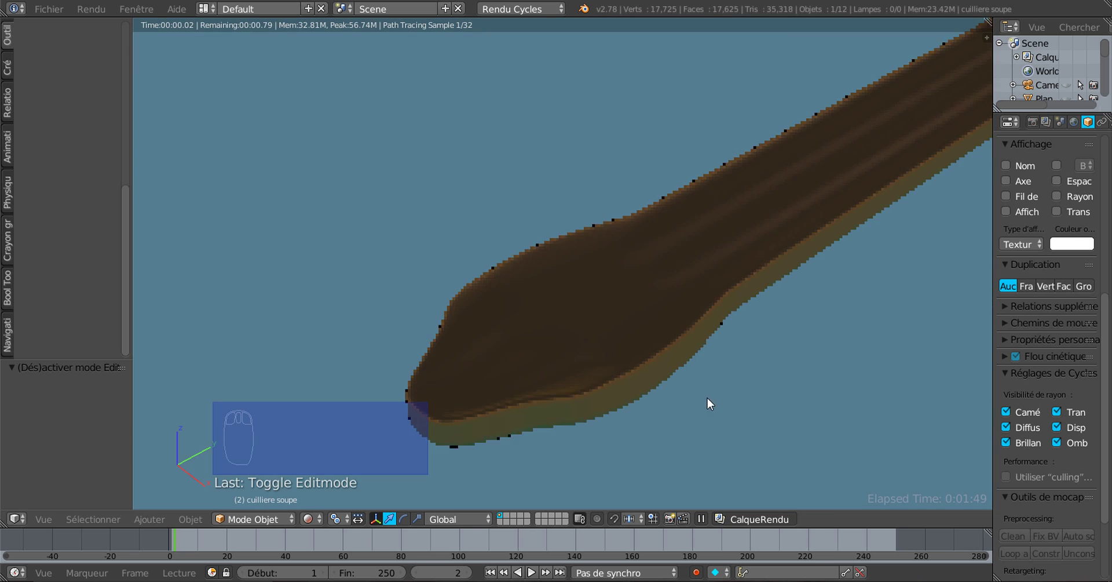
{"action": "middle_click_drag", "start_coordinate": [631, 400], "coordinate": [588, 365]}
{"action": "scroll", "coordinate": [648, 325], "scroll_direction": "down", "scroll_amount": 2}
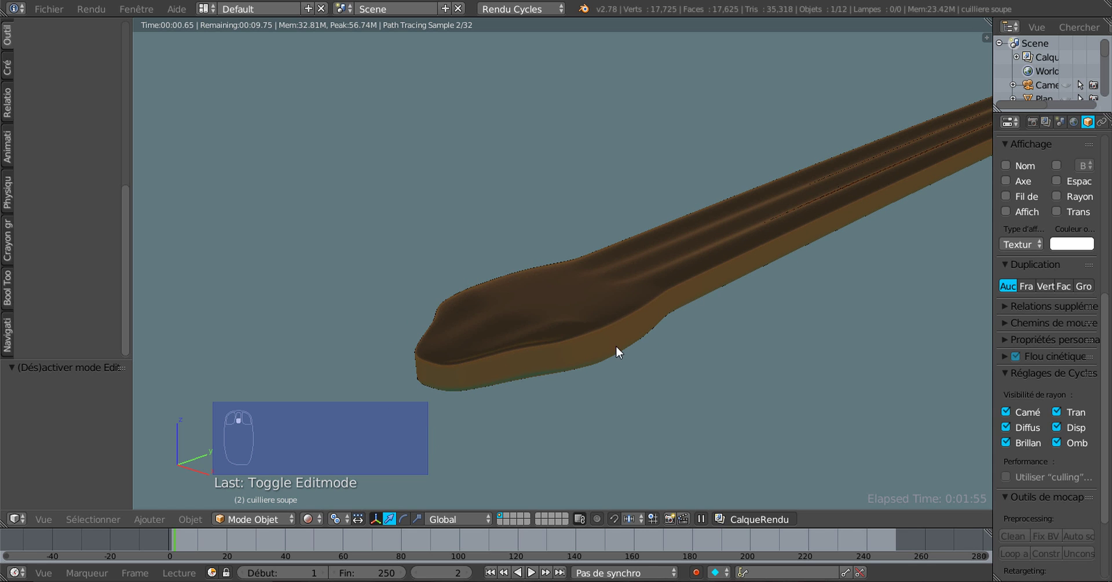
Switch the viewport to material shading, enter edit mode on the spoon and view the flared handle end from above
{"action": "left_click", "coordinate": [308, 517]}
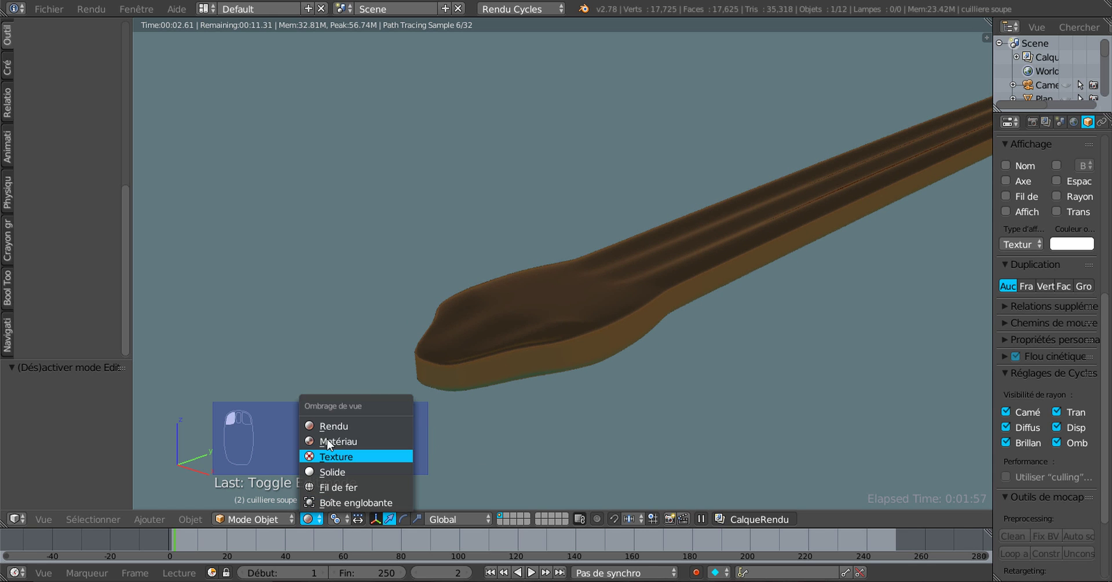
{"action": "left_click", "coordinate": [326, 440]}
{"action": "scroll", "coordinate": [502, 425], "scroll_direction": "down", "scroll_amount": 3}
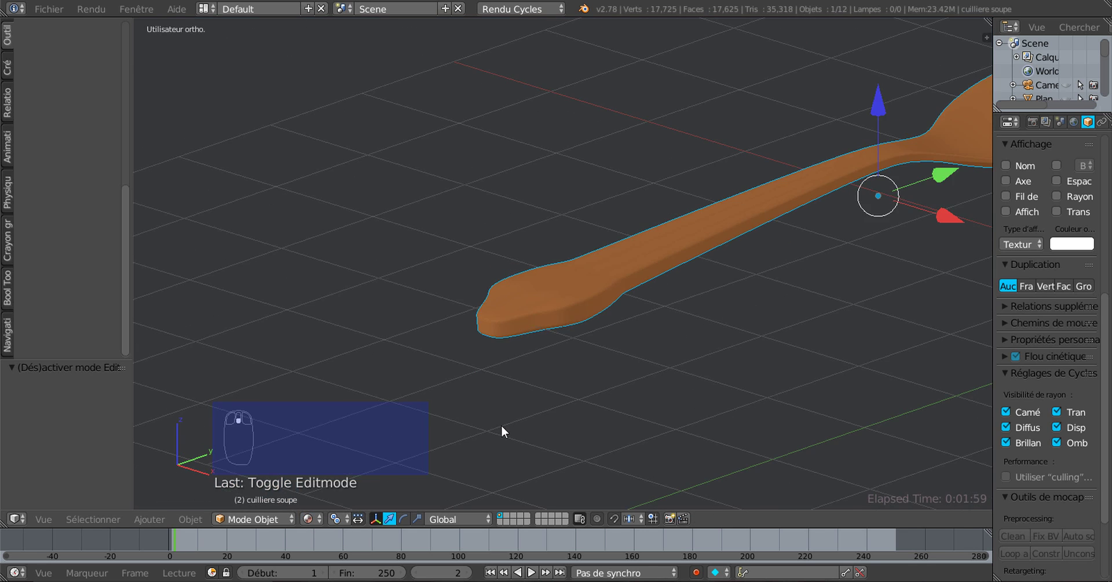
{"action": "key", "text": "Tab"}
{"action": "middle_click_drag", "start_coordinate": [624, 346], "coordinate": [638, 425]}
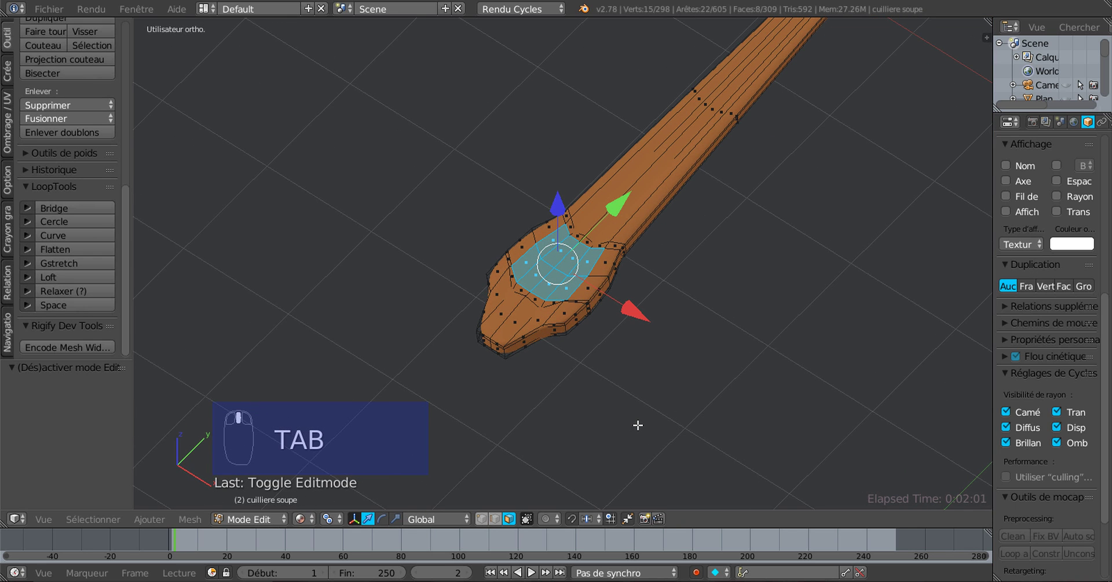
{"action": "key", "text": "KP_7"}
{"action": "scroll", "coordinate": [637, 431], "scroll_direction": "up", "scroll_amount": 4}
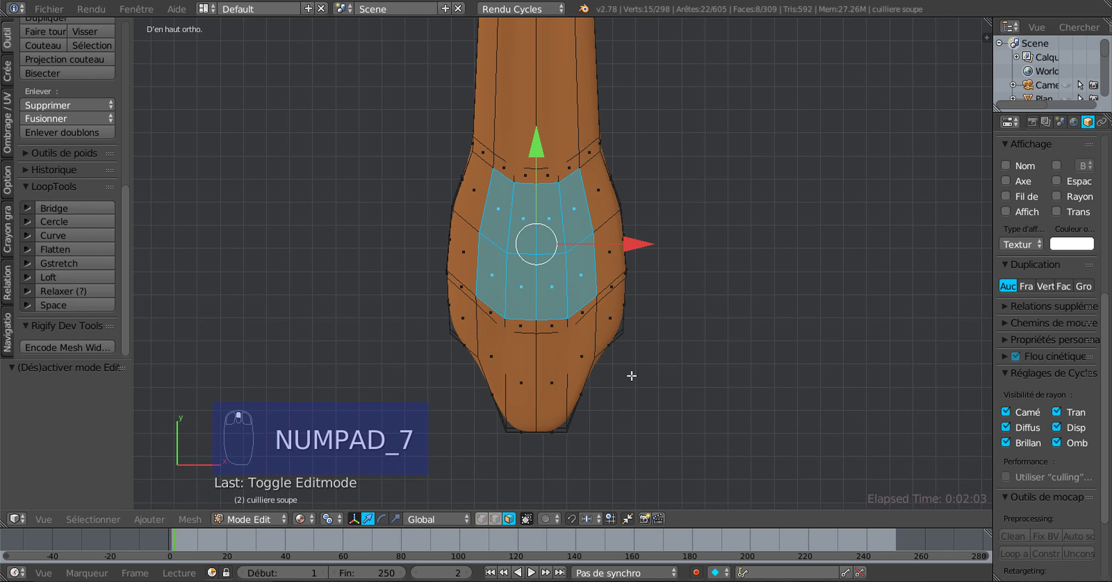
{"action": "scroll", "coordinate": [553, 403], "scroll_direction": "up", "scroll_amount": 3}
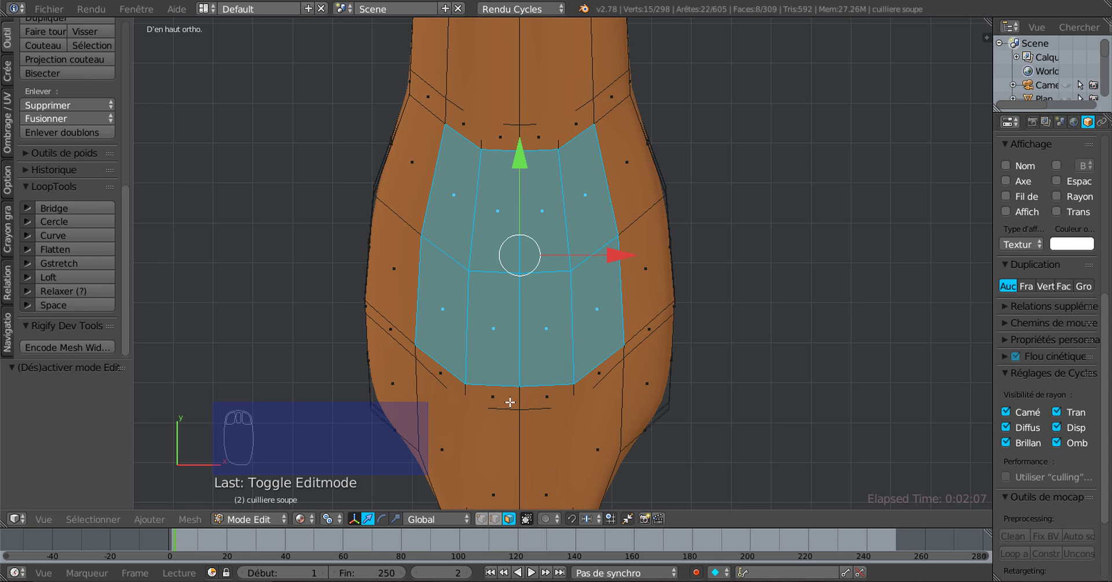
Undo the recent handle edits back to before the loop cut near the tip, keeping the eight central faces selected
{"action": "scroll", "coordinate": [507, 405], "scroll_direction": "down", "scroll_amount": 1}
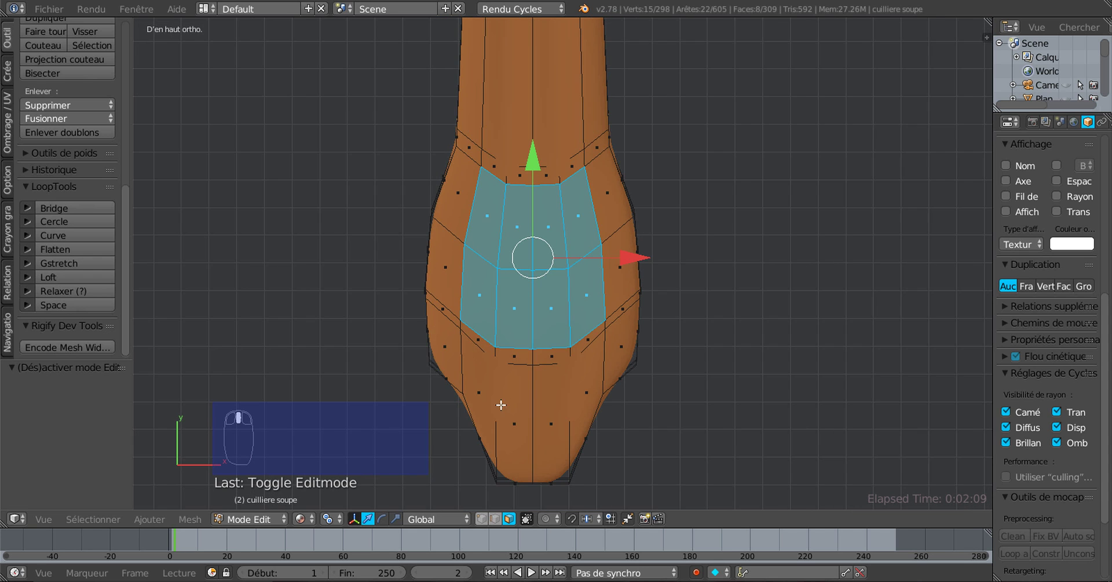
{"action": "middle_click_drag", "start_coordinate": [505, 405], "coordinate": [519, 447]}
{"action": "scroll", "coordinate": [479, 388], "scroll_direction": "up", "scroll_amount": 1}
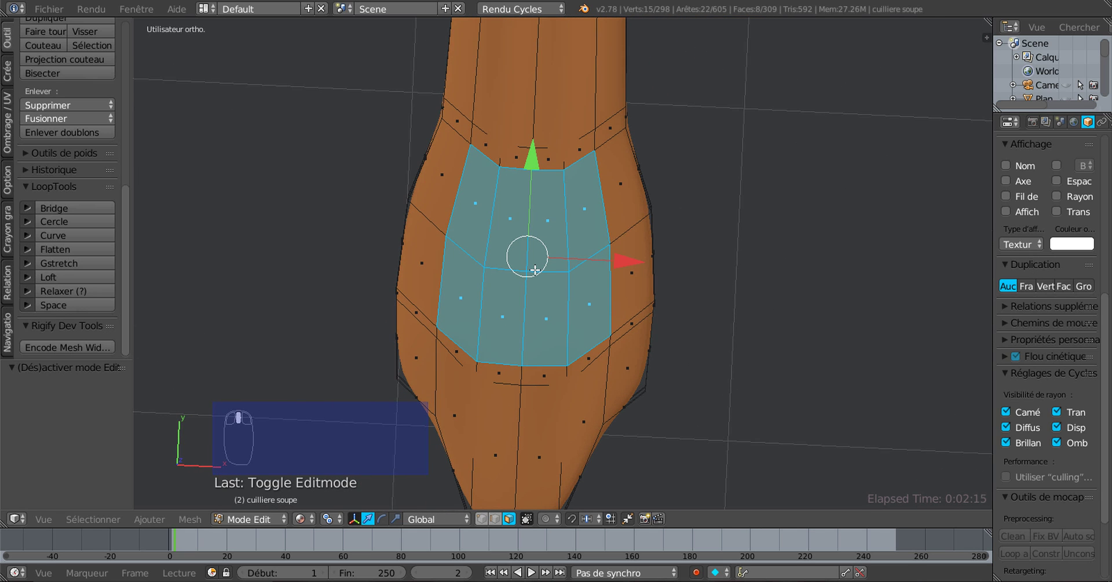
{"action": "middle_click_drag", "start_coordinate": [535, 270], "coordinate": [536, 271]}
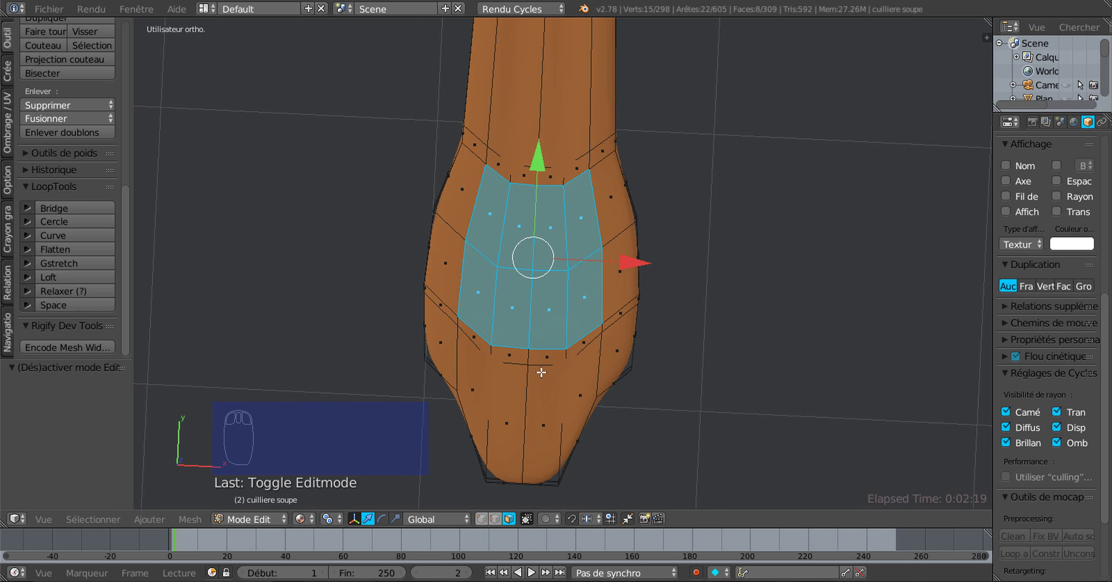
{"action": "key", "text": "ctrl+z"}
{"action": "key", "text": "ctrl+z"}
{"action": "key", "text": "ctrl+z"}
{"action": "key", "text": "ctrl+z"}
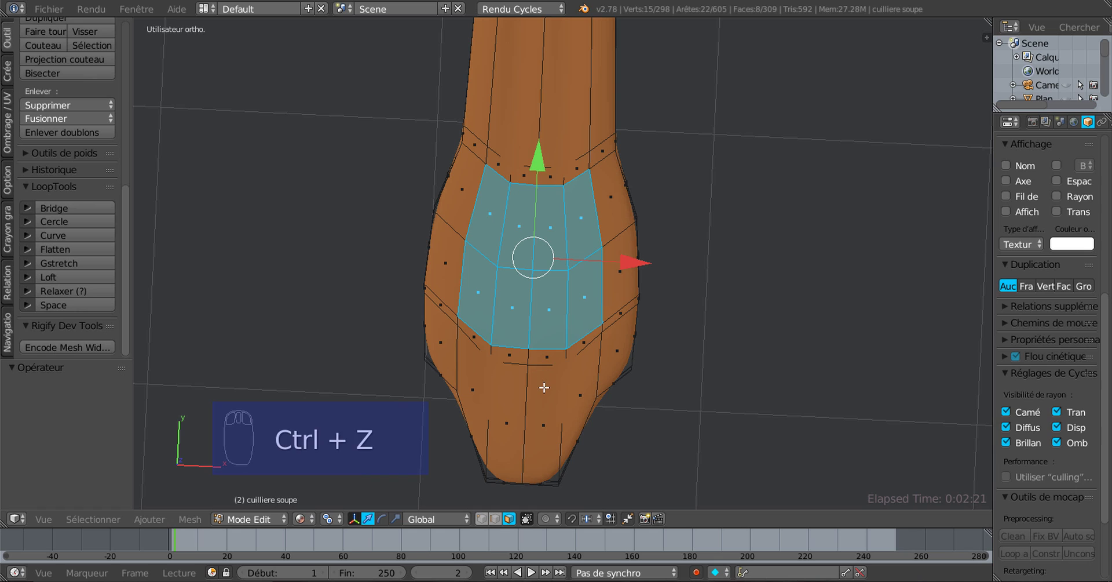
{"action": "key", "text": "ctrl+z"}
{"action": "key", "text": "ctrl+z"}
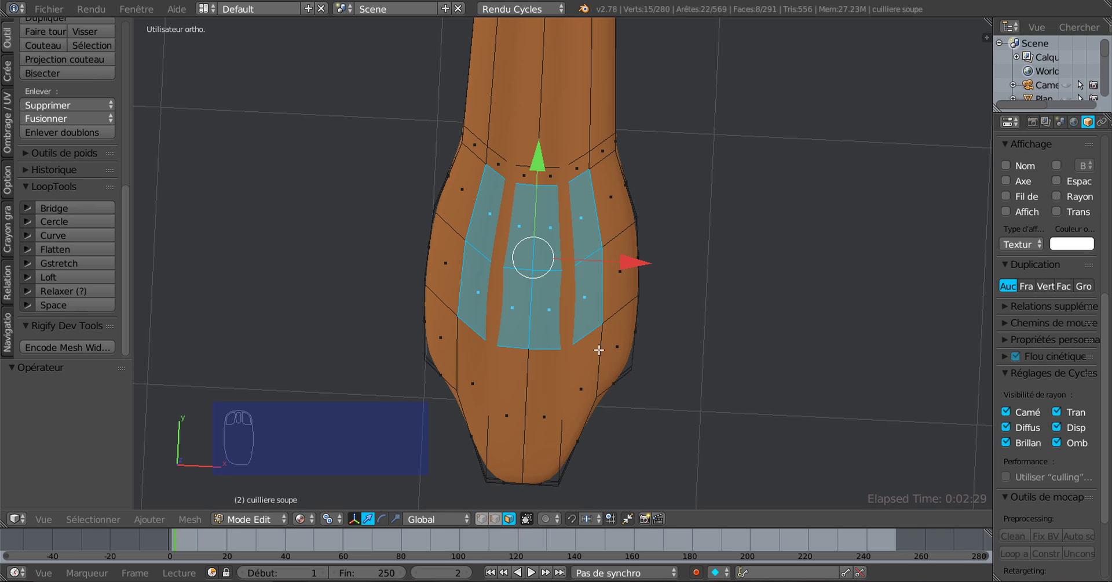
Set the Subsurf modifier's view subdivisions to 0 to work on the unsmoothed handle mesh
{"action": "middle_click_drag", "start_coordinate": [545, 372], "coordinate": [545, 412]}
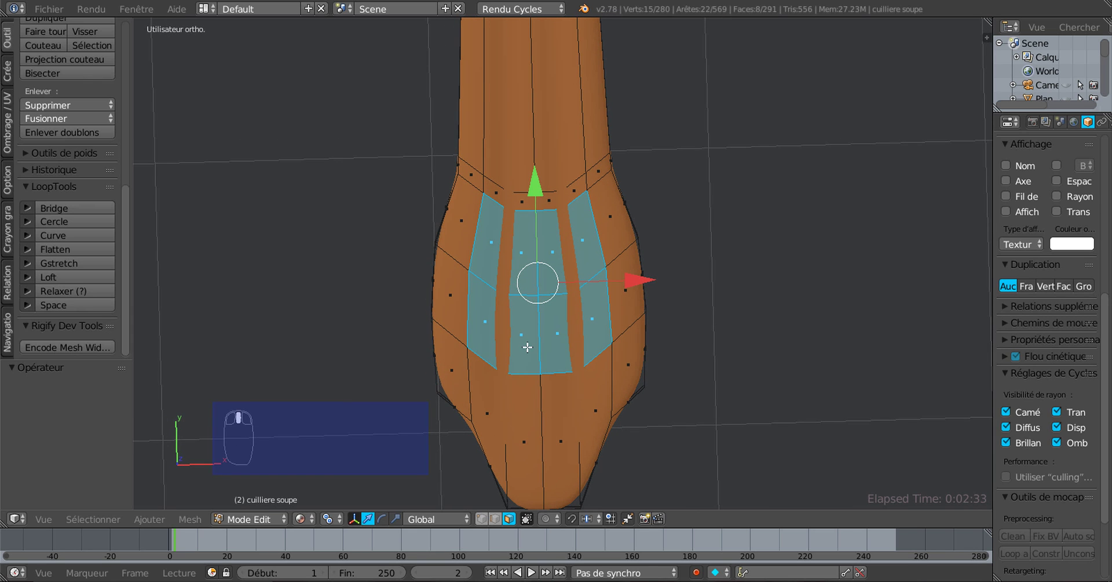
{"action": "middle_click_drag", "start_coordinate": [527, 347], "coordinate": [526, 348]}
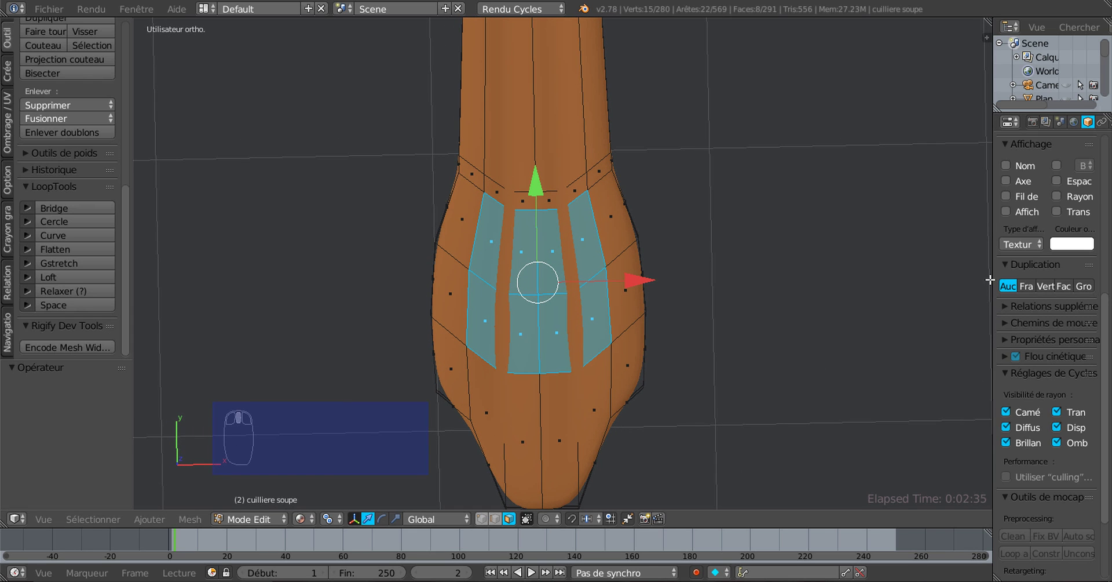
{"action": "left_click_drag", "start_coordinate": [992, 276], "coordinate": [901, 273]}
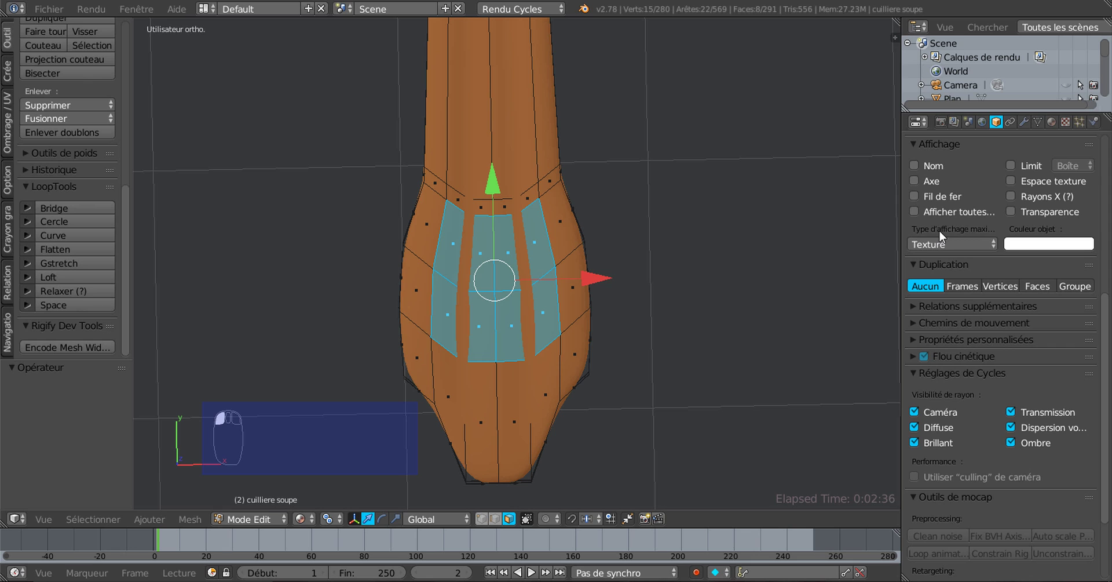
{"action": "left_click", "coordinate": [1026, 122]}
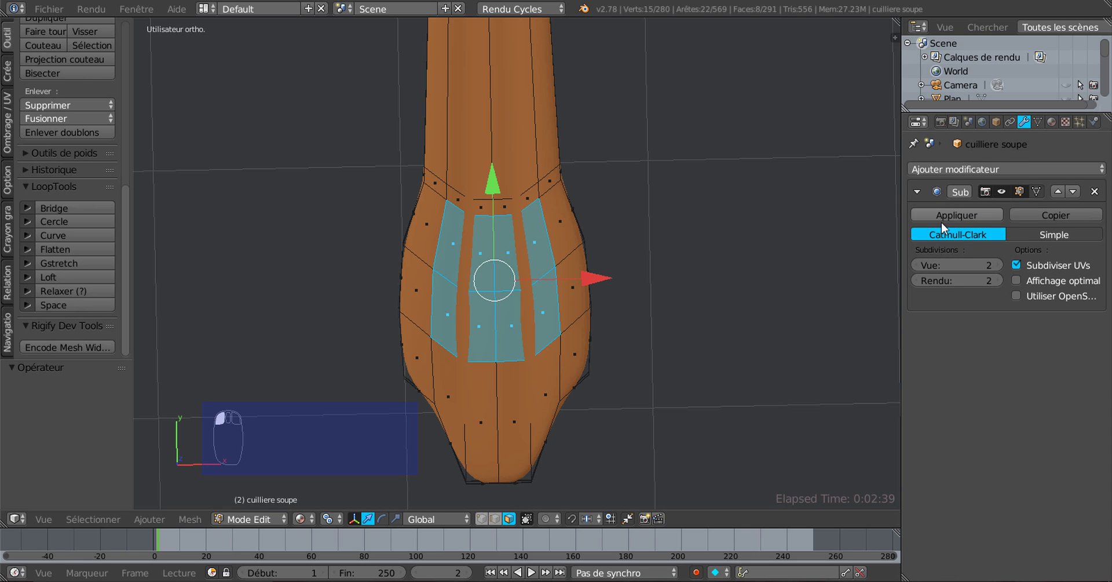
{"action": "left_click_drag", "start_coordinate": [898, 227], "coordinate": [863, 230]}
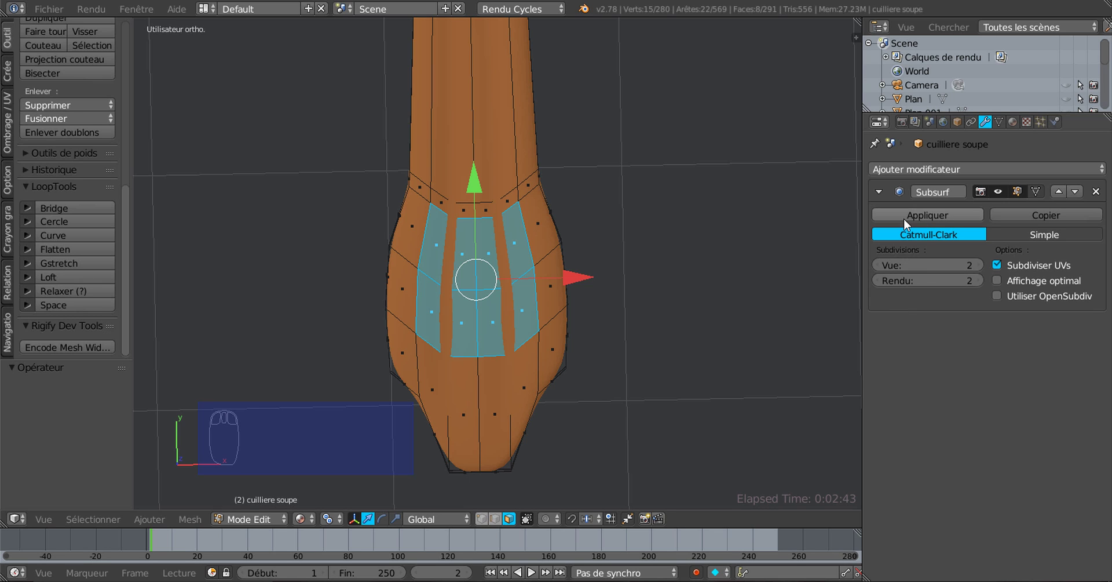
{"action": "left_click_drag", "start_coordinate": [880, 265], "coordinate": [829, 276]}
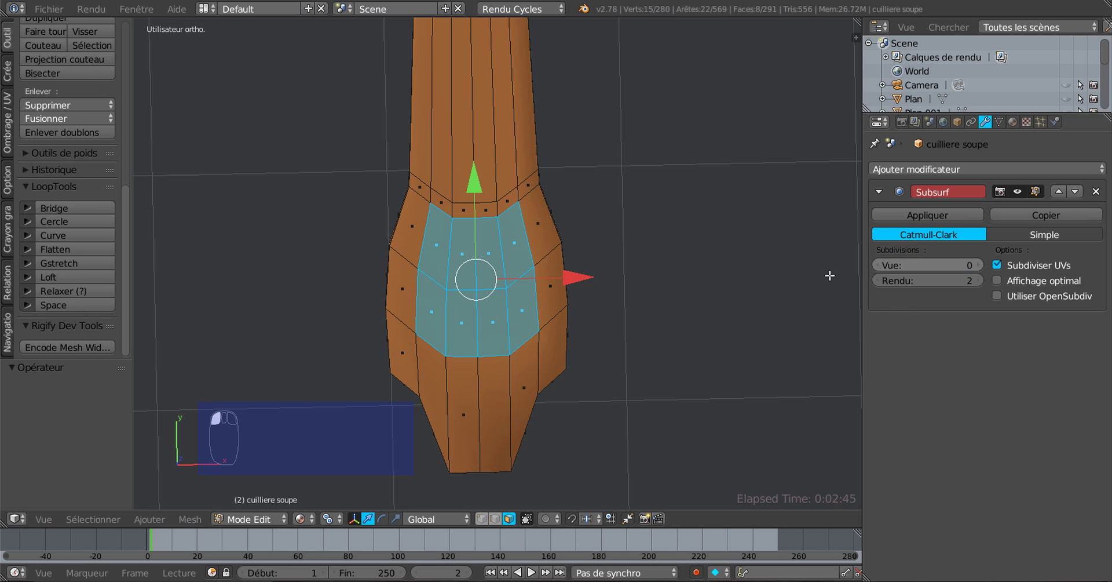
{"action": "left_click_drag", "start_coordinate": [863, 324], "coordinate": [940, 322]}
{"action": "scroll", "coordinate": [782, 341], "scroll_direction": "up", "scroll_amount": 1}
{"action": "scroll", "coordinate": [781, 340], "scroll_direction": "down", "scroll_amount": 2}
{"action": "middle_click_drag", "start_coordinate": [754, 332], "coordinate": [775, 307], "text": "shift"}
{"action": "scroll", "coordinate": [646, 313], "scroll_direction": "up", "scroll_amount": 1}
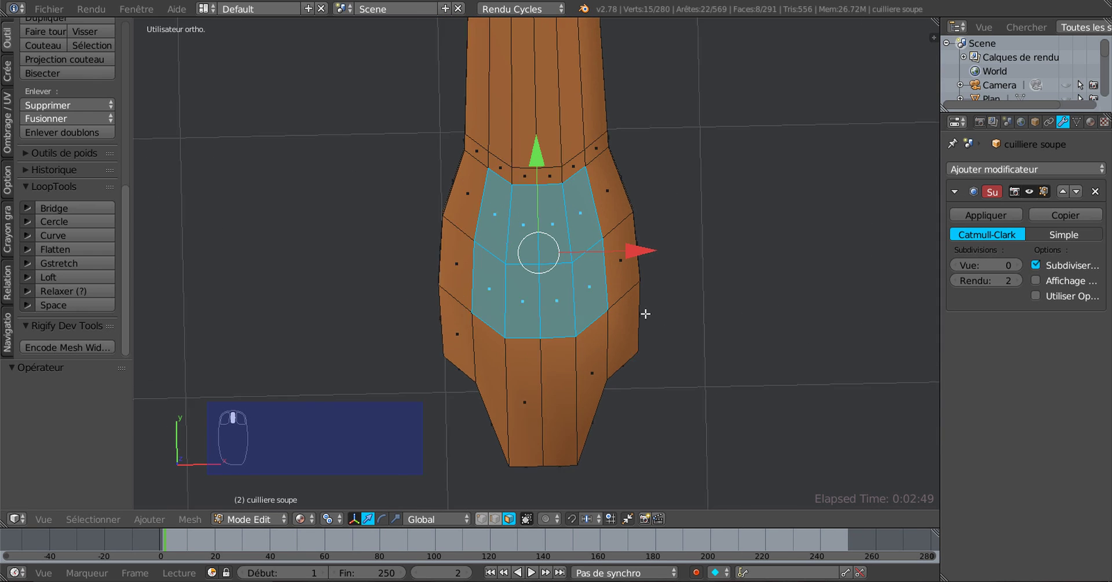
{"action": "scroll", "coordinate": [646, 313], "scroll_direction": "up", "scroll_amount": 1}
{"action": "middle_click_drag", "start_coordinate": [641, 314], "coordinate": [624, 337], "text": "shift"}
{"action": "scroll", "coordinate": [160, 265], "scroll_direction": "down", "scroll_amount": 1}
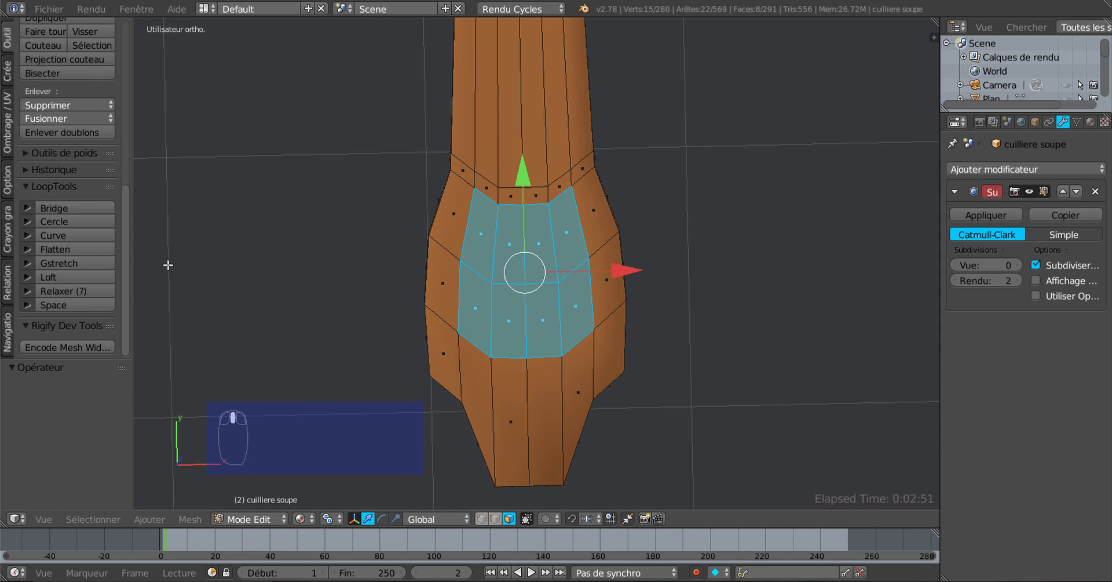
Reshape the eight selected central faces into a circular outline with LoopTools Circle
{"action": "scroll", "coordinate": [126, 169], "scroll_direction": "up", "scroll_amount": 6}
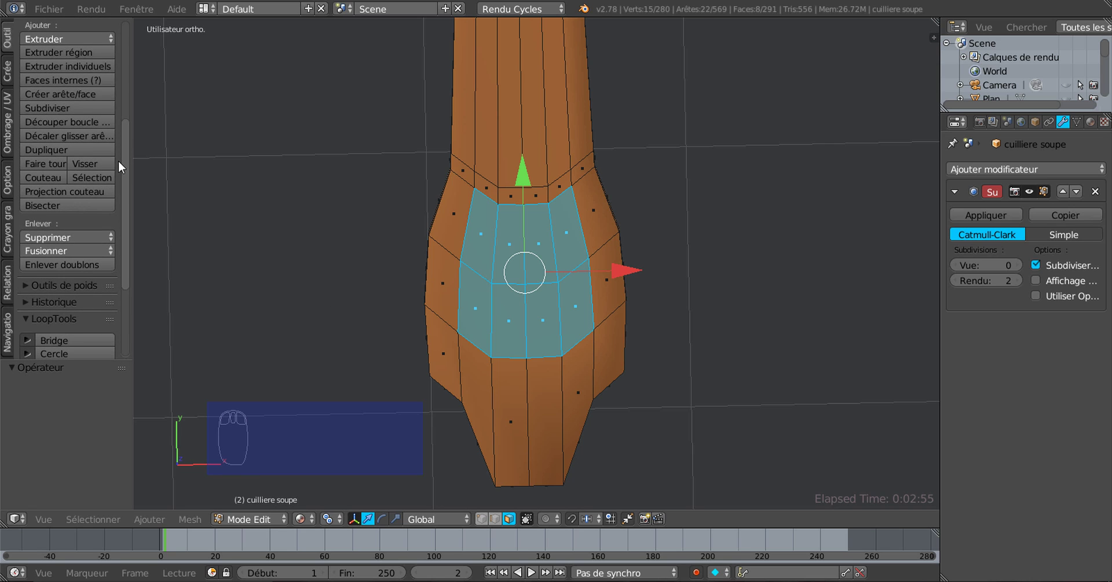
{"action": "left_click", "coordinate": [6, 40]}
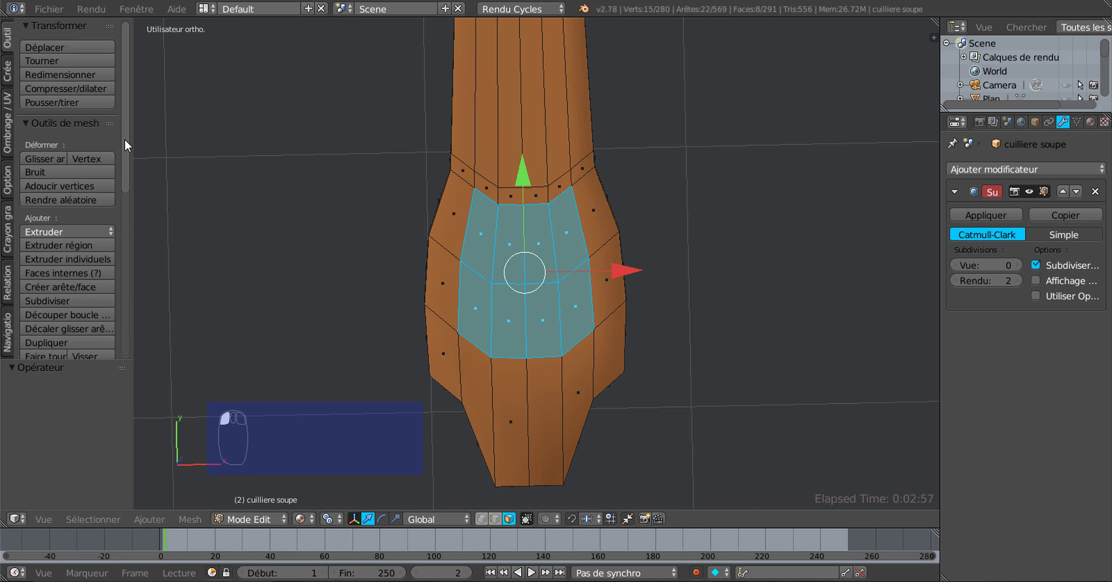
{"action": "left_click_drag", "start_coordinate": [124, 139], "coordinate": [128, 227]}
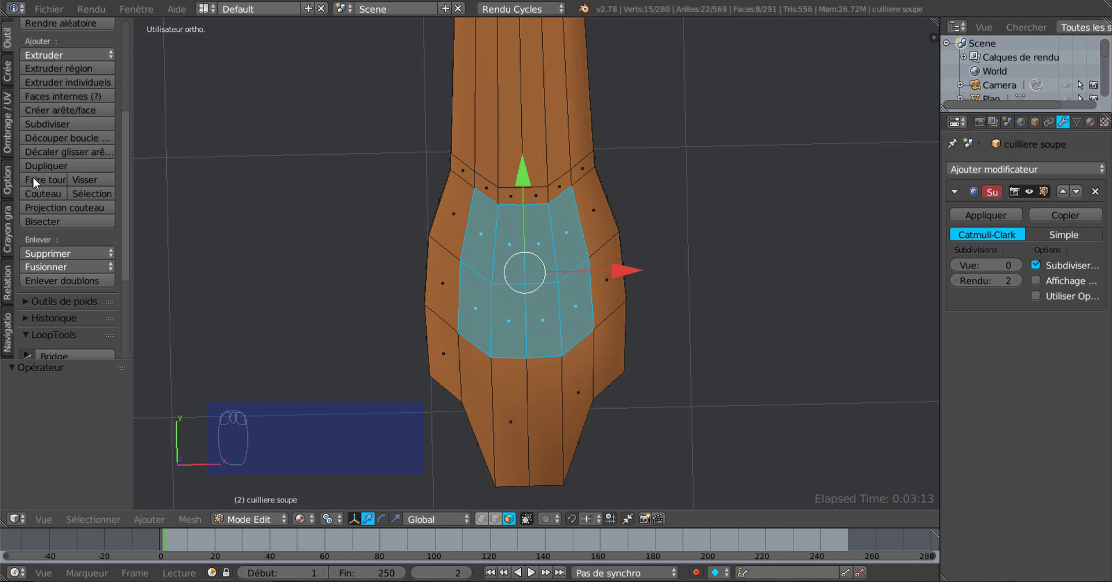
{"action": "scroll", "coordinate": [16, 39], "scroll_direction": "up", "scroll_amount": 8}
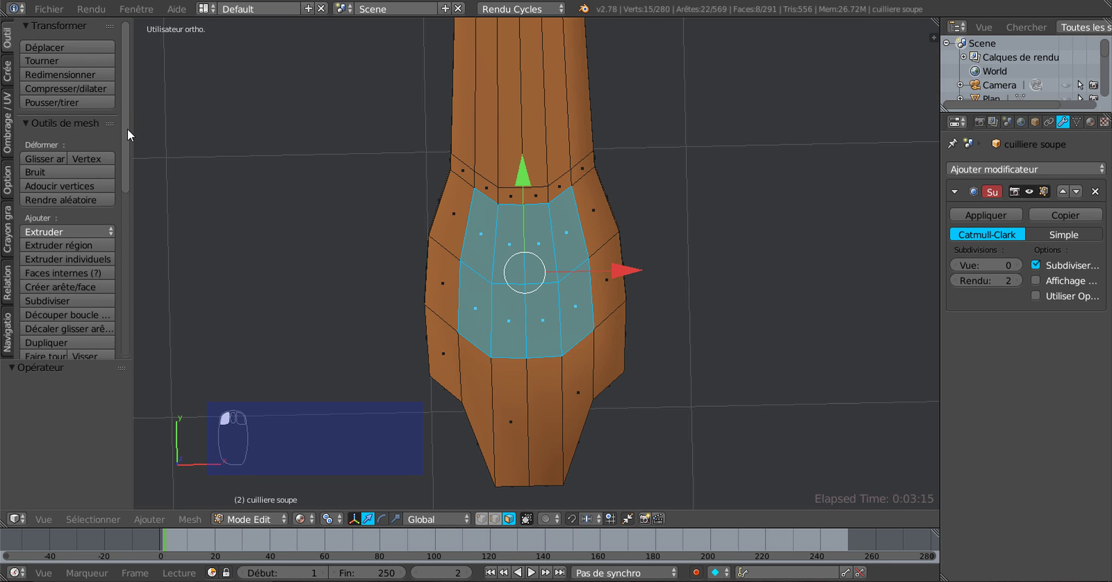
{"action": "scroll", "coordinate": [109, 304], "scroll_direction": "down", "scroll_amount": 10}
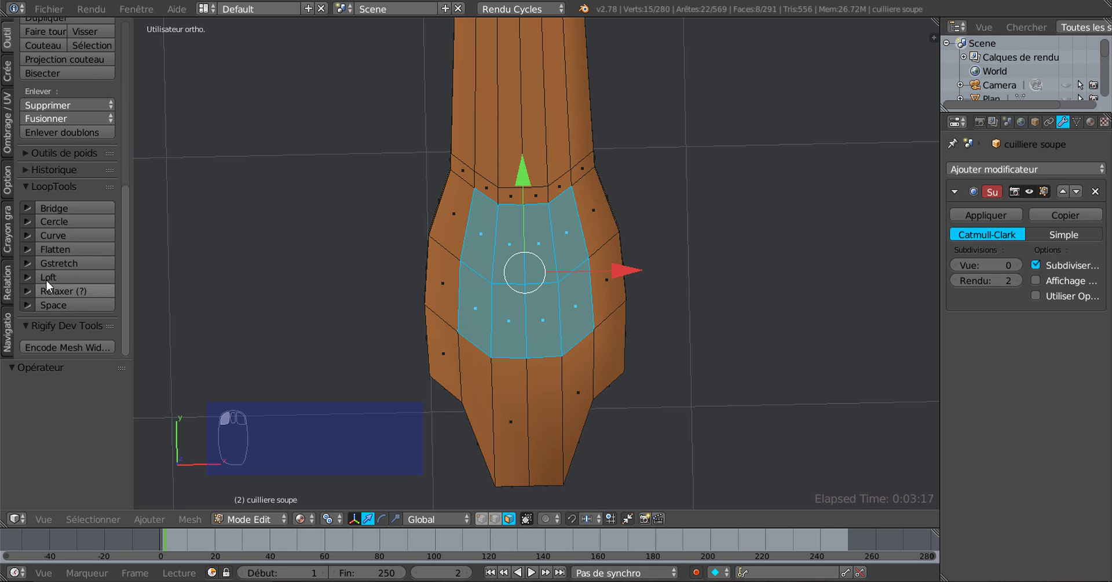
{"action": "left_click", "coordinate": [54, 219]}
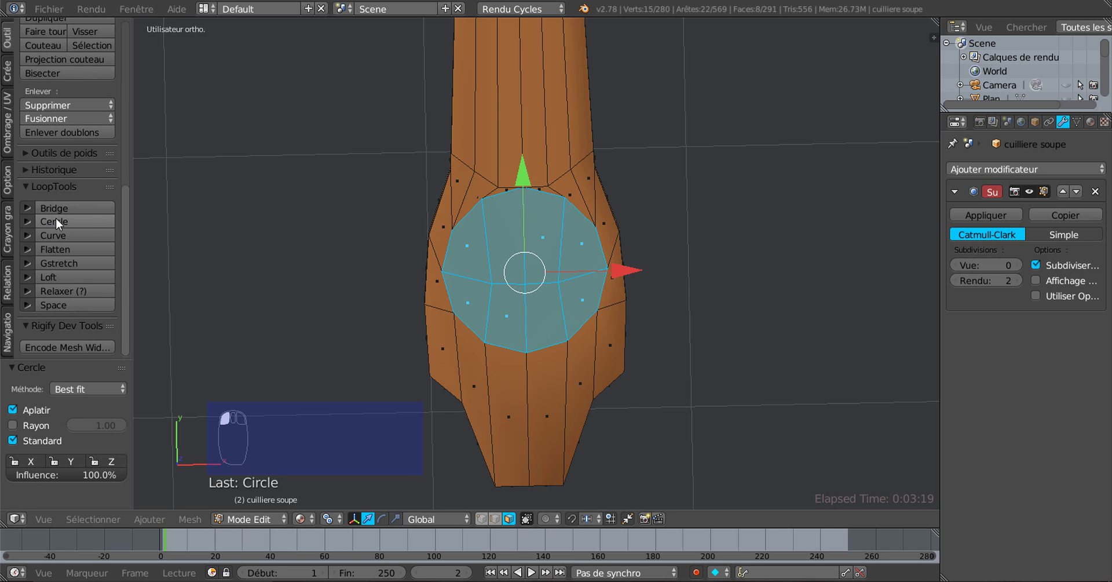
Stretch the circular selection into an oval, scaling 1.302 along Y and 0.809 along X, and shift it -0.125 and -0.048 along Y
{"action": "left_click_drag", "start_coordinate": [526, 181], "coordinate": [526, 212]}
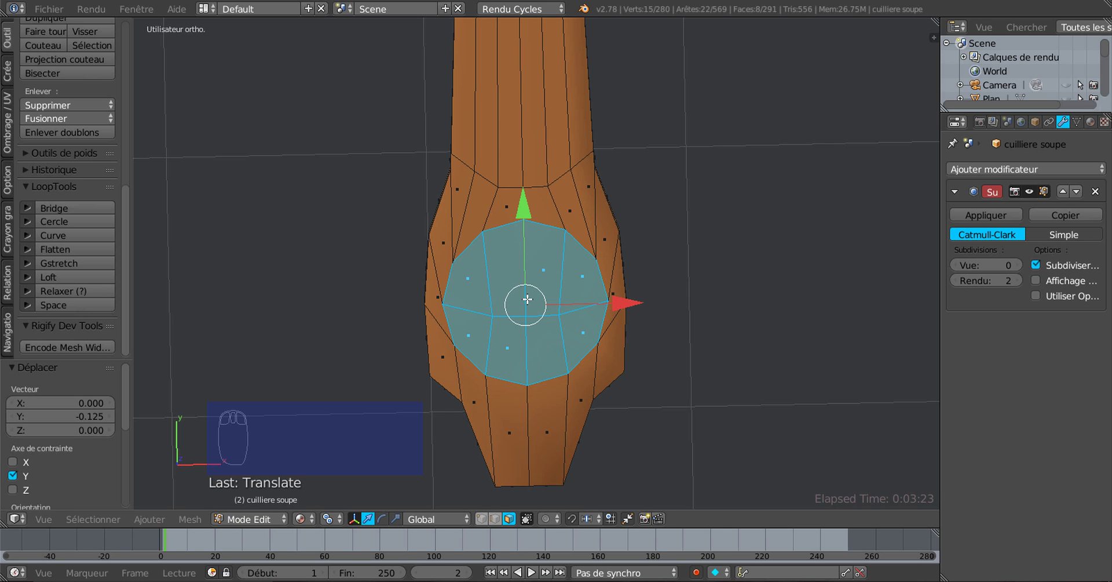
{"action": "left_click", "coordinate": [396, 518]}
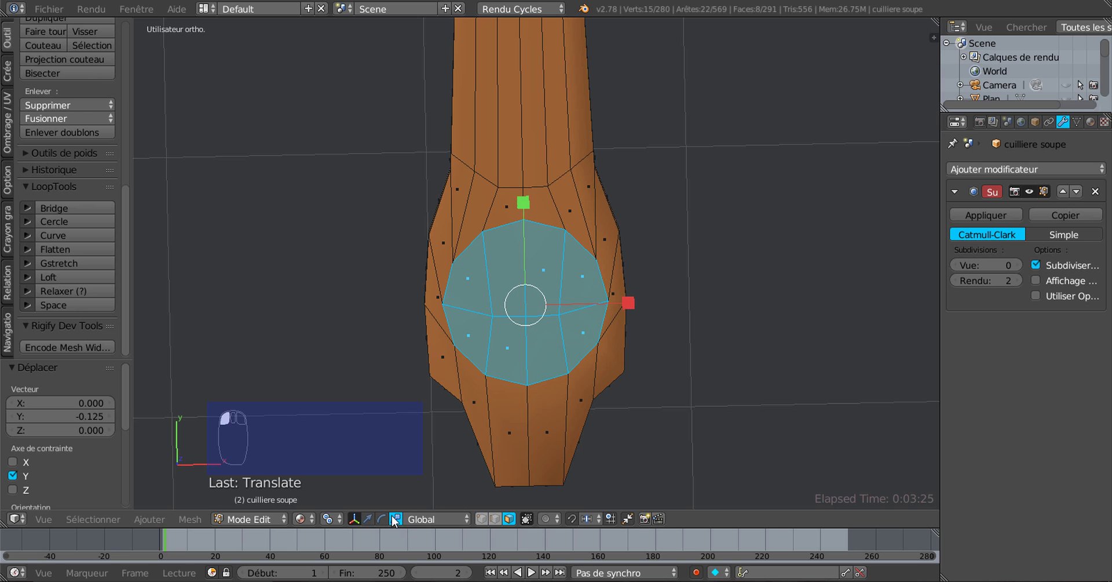
{"action": "left_click_drag", "start_coordinate": [526, 205], "coordinate": [528, 173]}
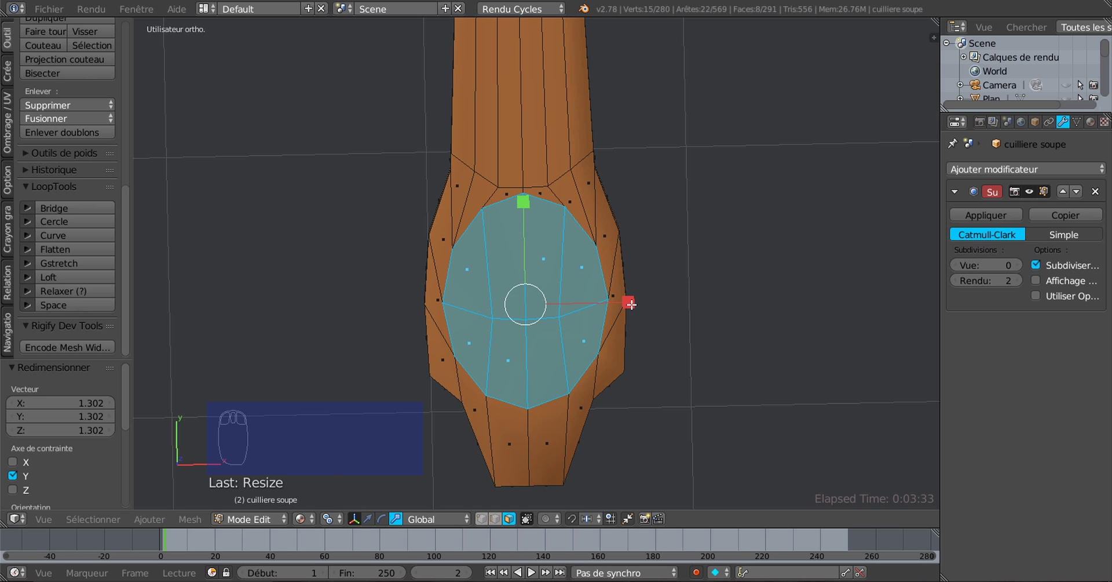
{"action": "left_click_drag", "start_coordinate": [630, 303], "coordinate": [603, 308]}
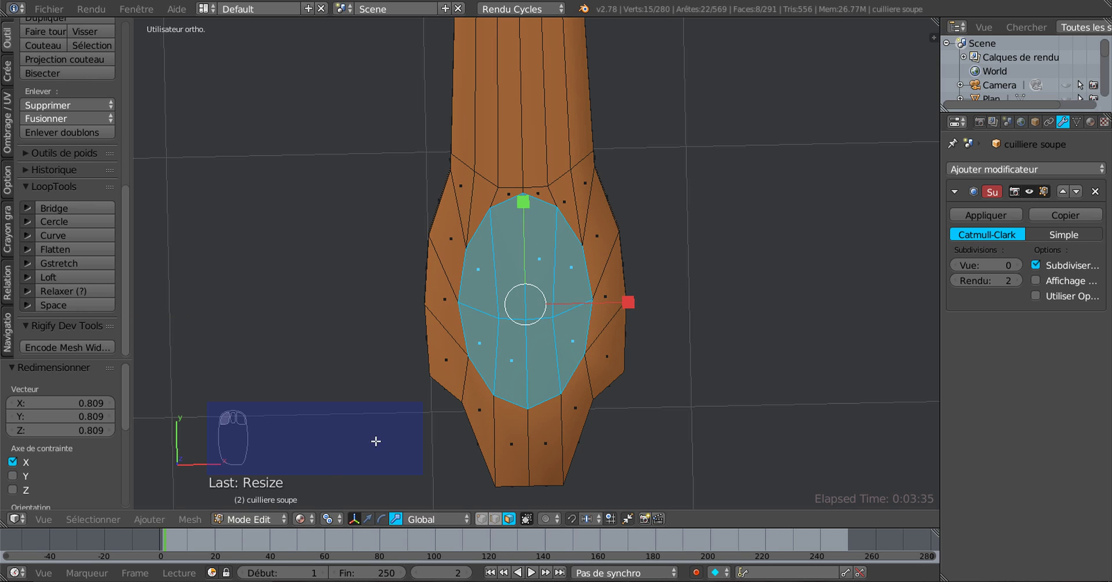
{"action": "left_click", "coordinate": [368, 518]}
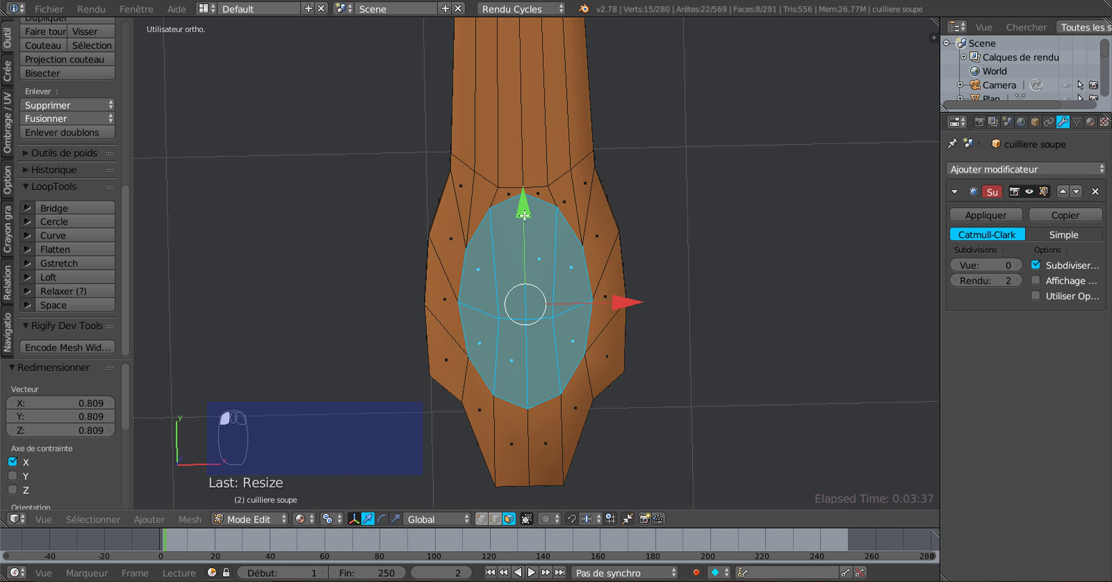
{"action": "left_click_drag", "start_coordinate": [524, 216], "coordinate": [525, 229]}
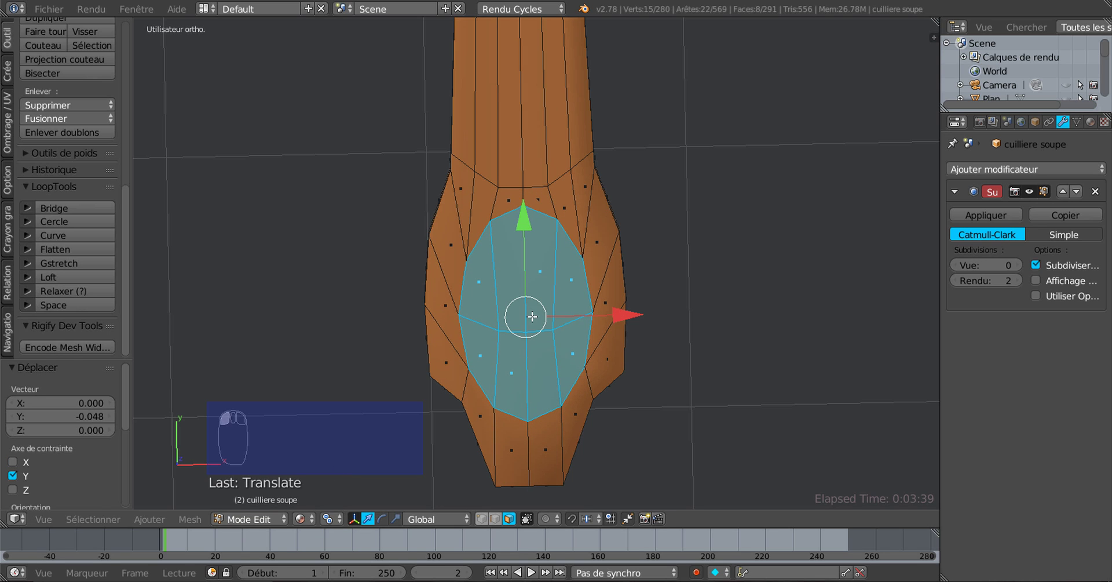
Lengthen the selected central oval by scaling it 1.096 along Y
{"action": "left_click", "coordinate": [532, 316]}
{"action": "left_click_drag", "start_coordinate": [623, 317], "coordinate": [621, 315]}
{"action": "left_click", "coordinate": [395, 517]}
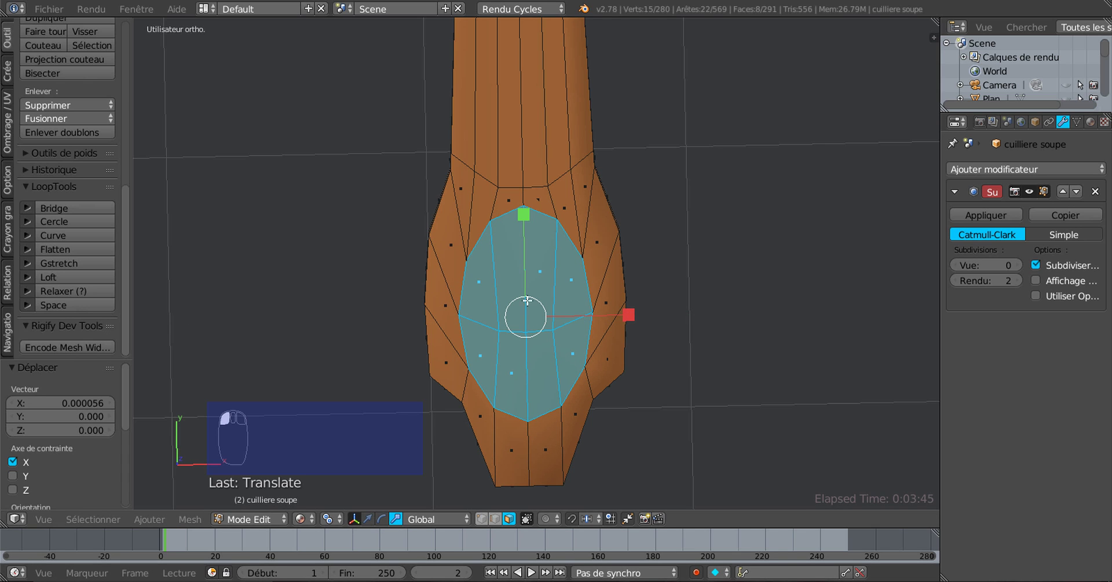
{"action": "mouse_move", "coordinate": [524, 215]}
{"action": "left_mouse_down"}
{"action": "mouse_move", "coordinate": [528, 194]}
{"action": "mouse_move", "coordinate": [527, 208]}
{"action": "left_mouse_up"}
{"action": "scroll", "coordinate": [519, 354], "scroll_direction": "up", "scroll_amount": 2}
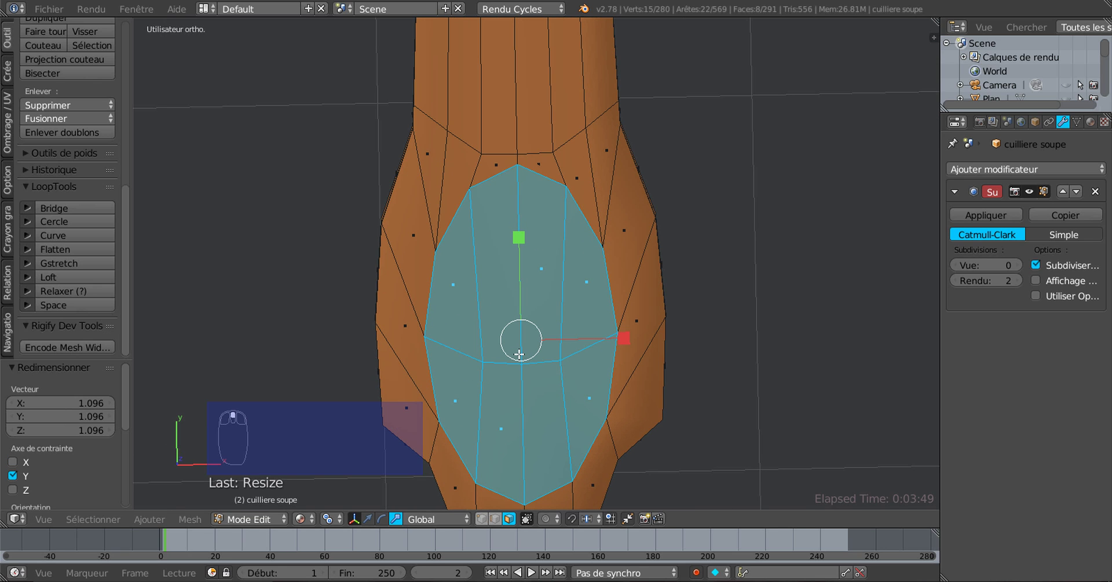
{"action": "scroll", "coordinate": [519, 354], "scroll_direction": "down", "scroll_amount": 1}
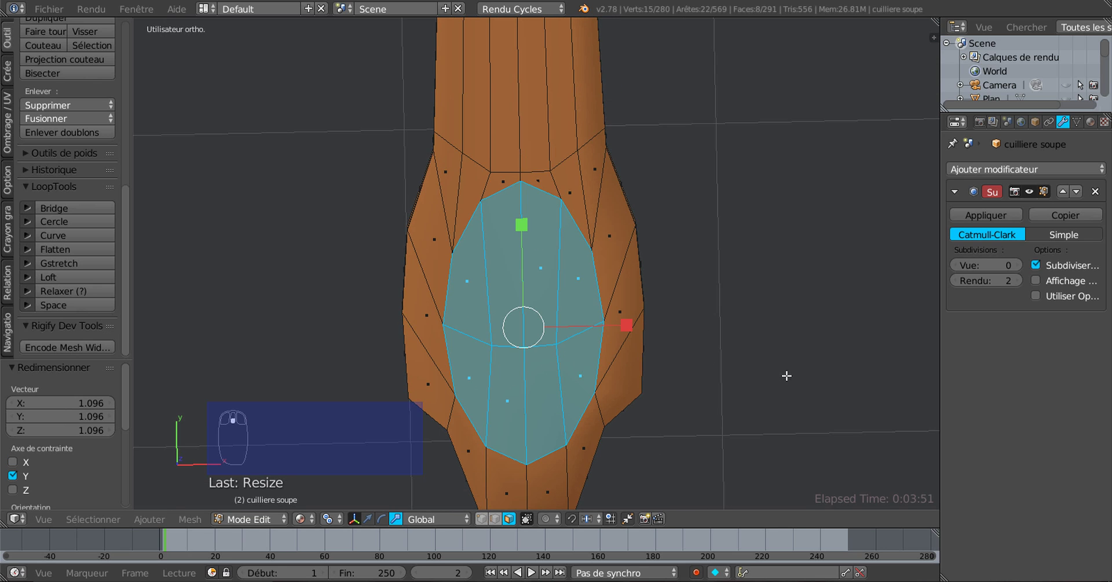
Inset the eight selected oval faces with a thickness of 0.01
{"action": "middle_click_drag", "start_coordinate": [776, 413], "coordinate": [479, 359]}
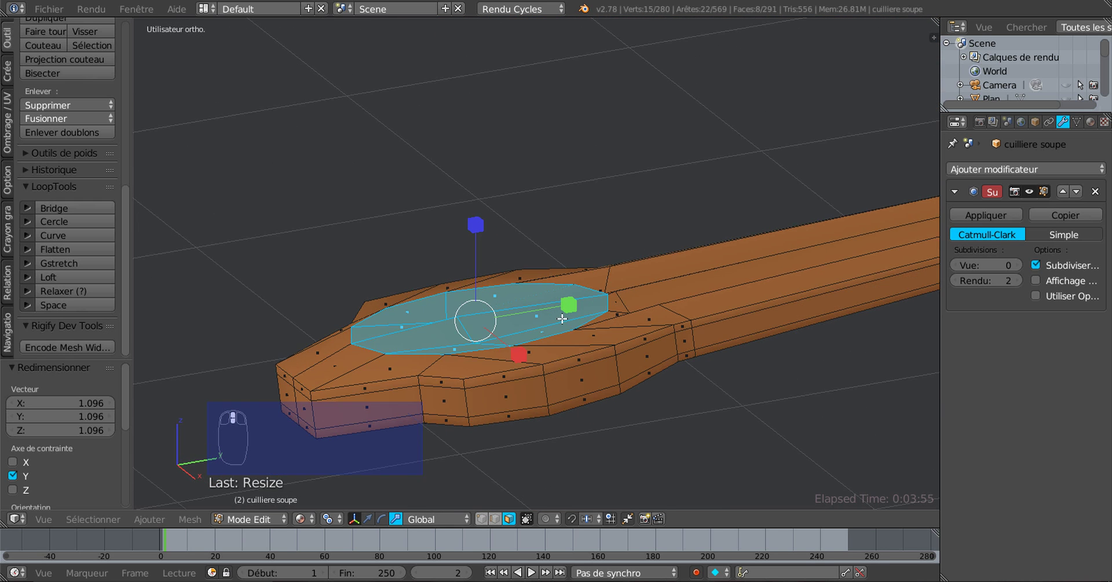
{"action": "middle_click_drag", "start_coordinate": [562, 317], "coordinate": [545, 347]}
{"action": "scroll", "coordinate": [490, 352], "scroll_direction": "up", "scroll_amount": 1}
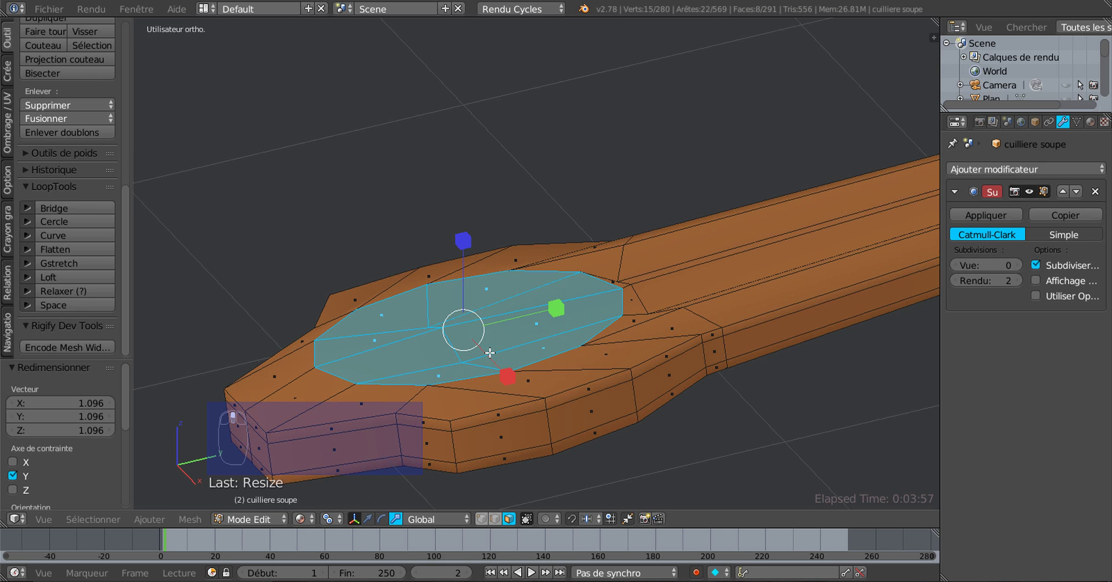
{"action": "middle_click_drag", "start_coordinate": [715, 462], "coordinate": [748, 458]}
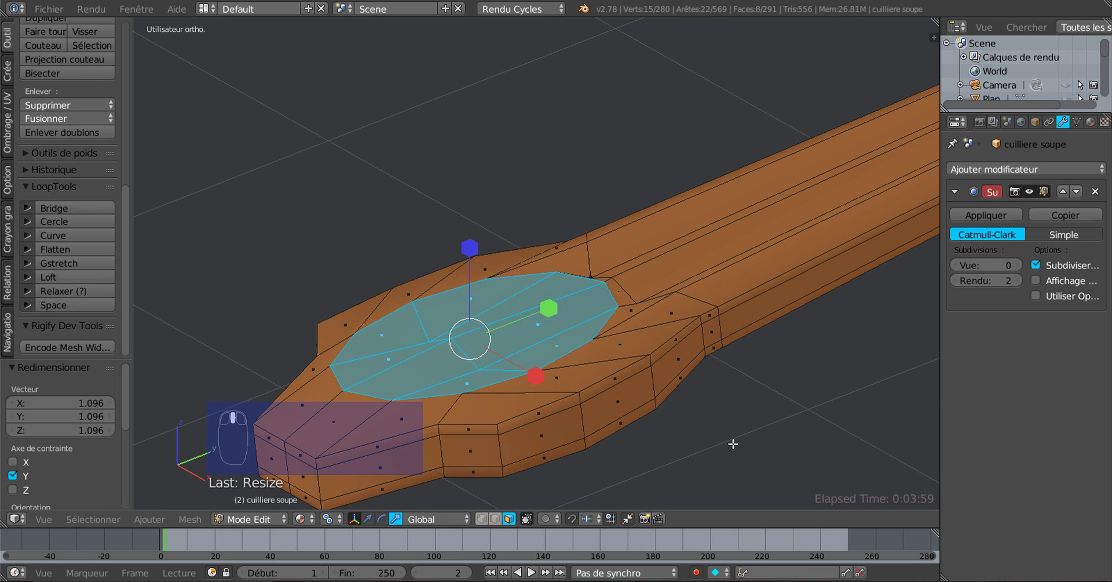
{"action": "key", "text": "i"}
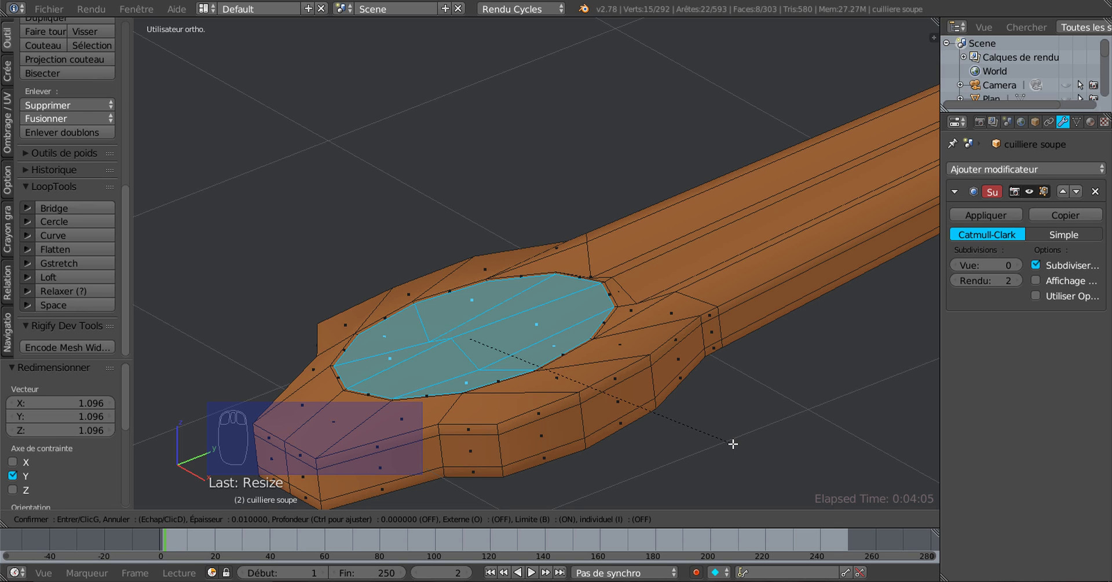
{"action": "left_click", "coordinate": [733, 443]}
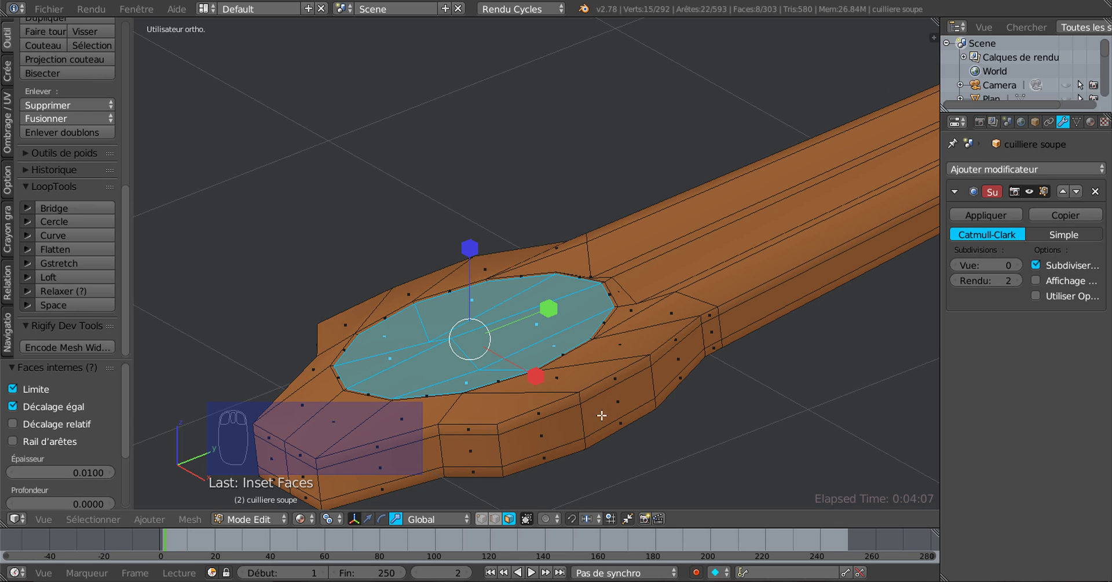
{"action": "scroll", "coordinate": [602, 415], "scroll_direction": "up", "scroll_amount": 2}
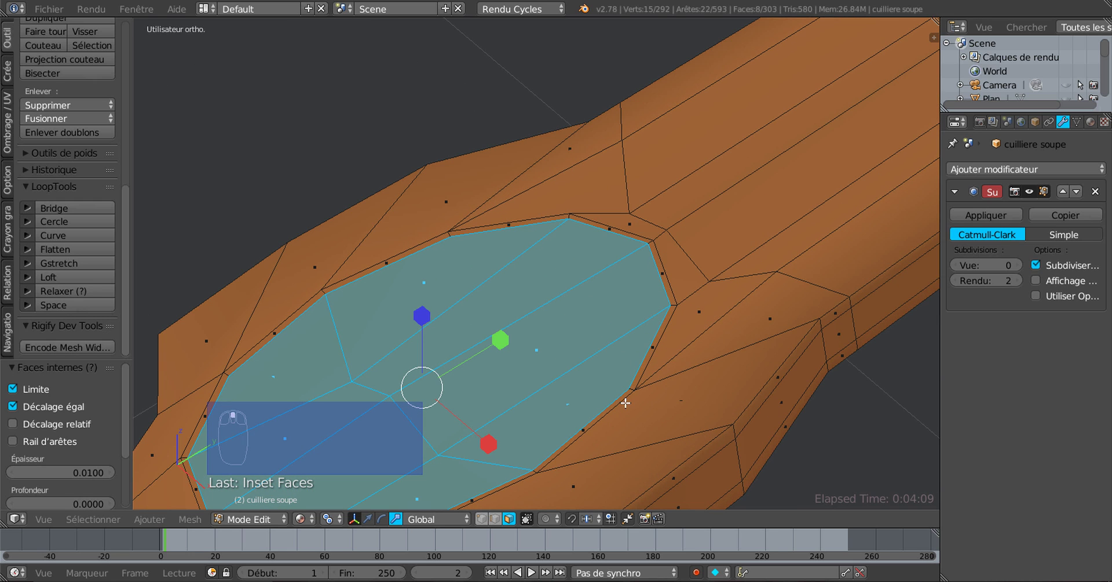
{"action": "scroll", "coordinate": [228, 399], "scroll_direction": "down", "scroll_amount": 3}
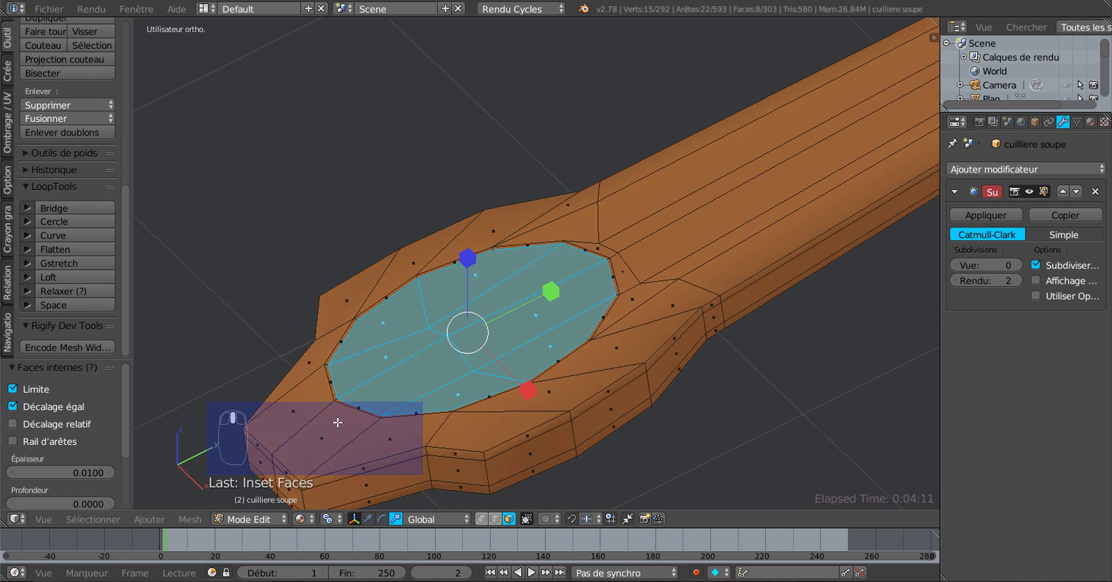
Extrude the inset oval faces and raise them 0.022 along Z above the handle's surface
{"action": "middle_click_drag", "start_coordinate": [228, 399], "coordinate": [374, 510]}
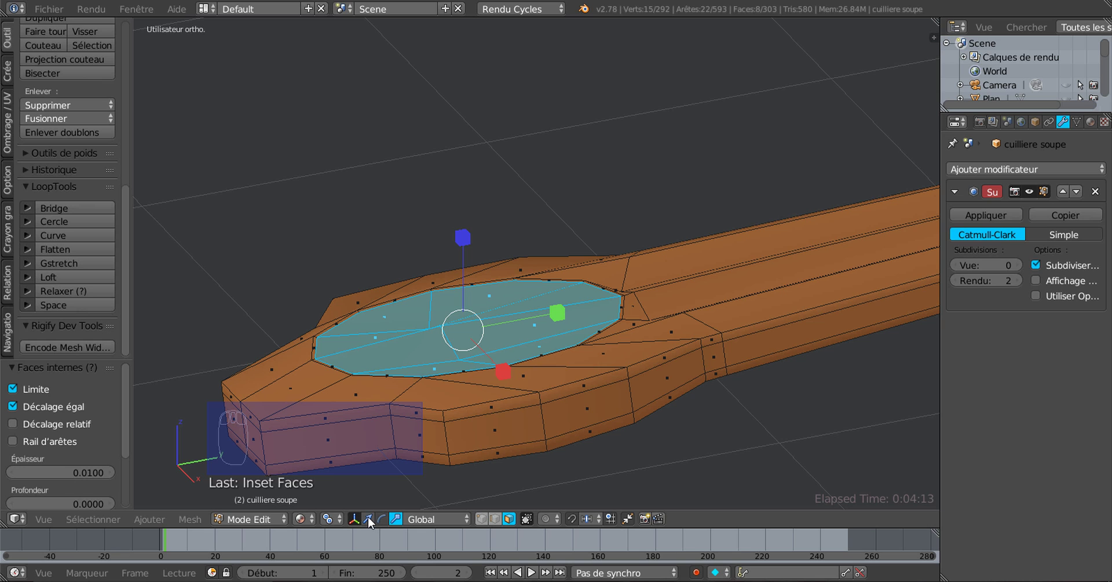
{"action": "left_click", "coordinate": [367, 518]}
{"action": "scroll", "coordinate": [409, 410], "scroll_direction": "up", "scroll_amount": 2}
{"action": "middle_click_drag", "start_coordinate": [459, 438], "coordinate": [460, 444]}
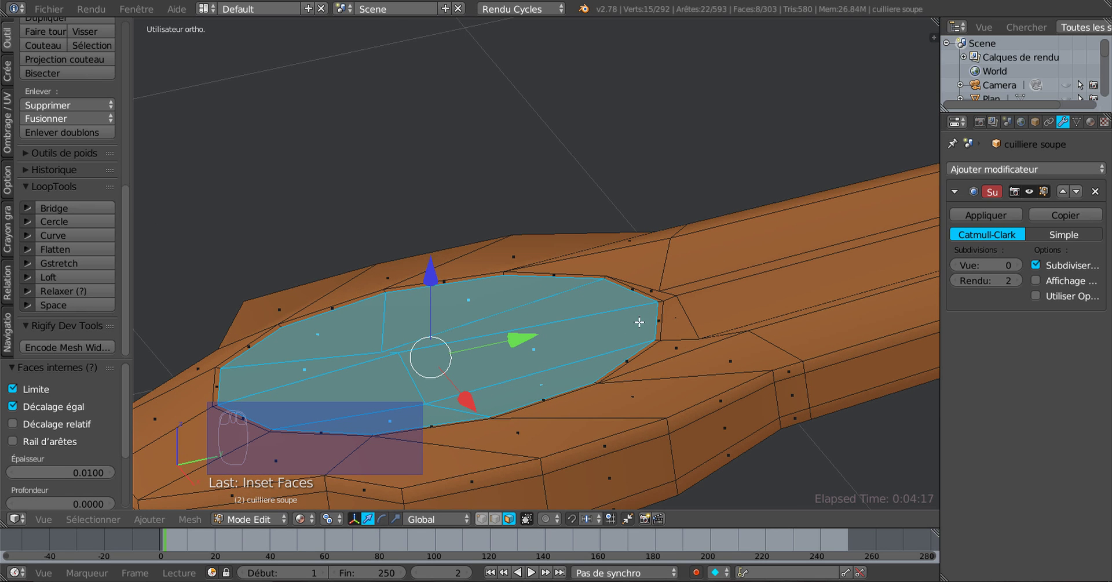
{"action": "middle_click_drag", "start_coordinate": [549, 443], "coordinate": [608, 392], "text": "shift"}
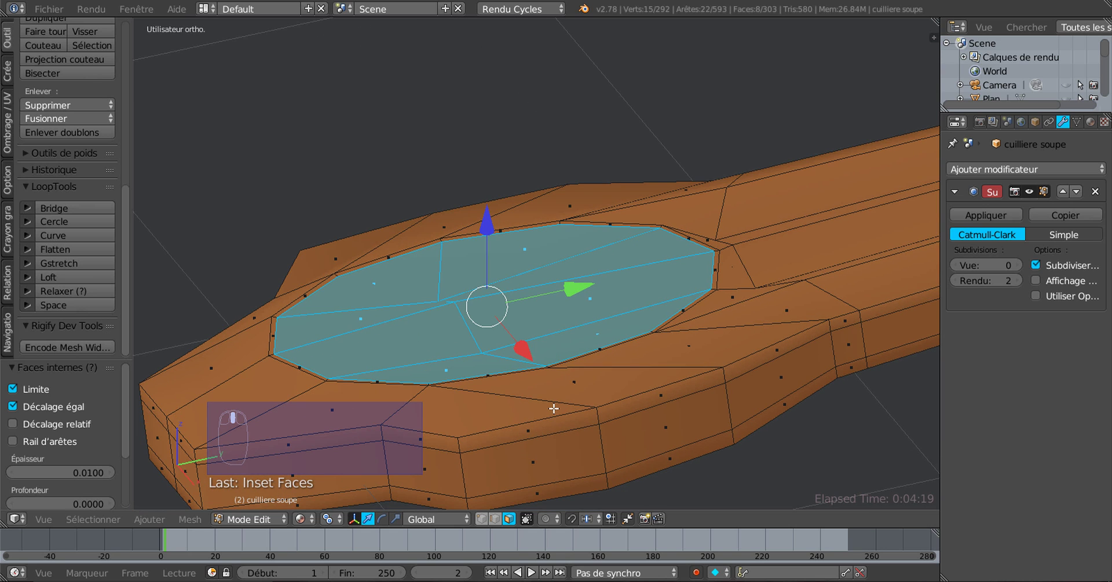
{"action": "key", "text": "e"}
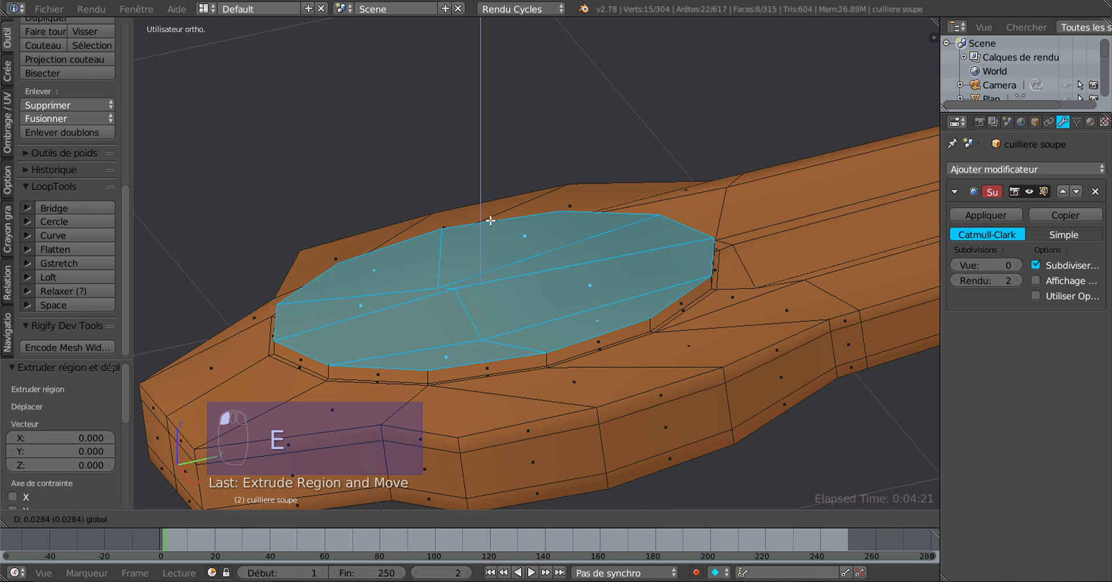
{"action": "left_click", "coordinate": [491, 224]}
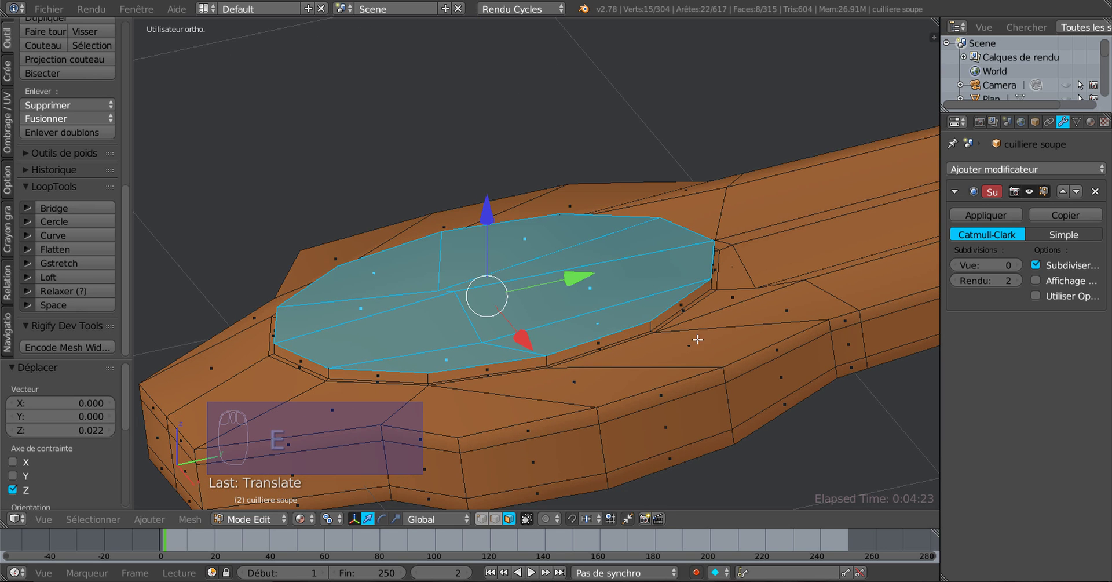
Lower the extruded oval faces slightly, moving them -0.007 along Z
{"action": "middle_click_drag", "start_coordinate": [699, 326], "coordinate": [757, 306]}
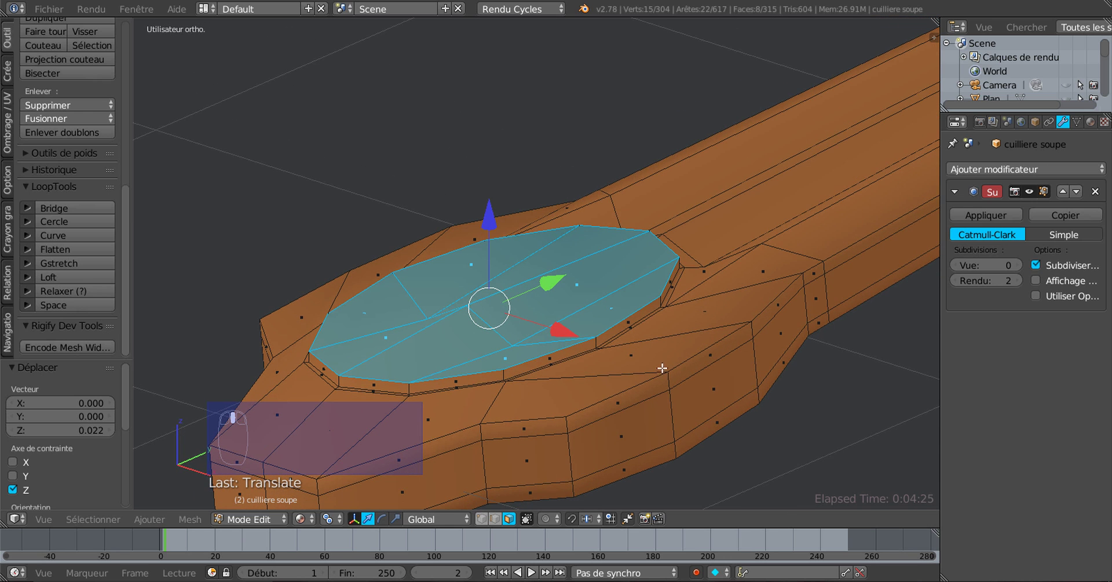
{"action": "middle_click_drag", "start_coordinate": [663, 368], "coordinate": [587, 373]}
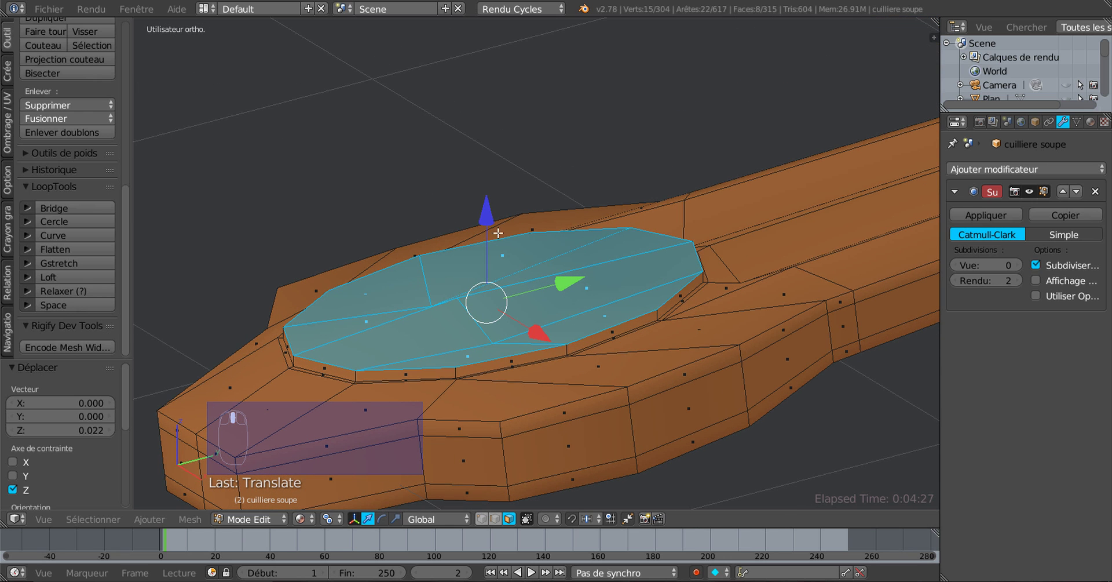
{"action": "left_click_drag", "start_coordinate": [487, 216], "coordinate": [487, 222]}
{"action": "middle_click_drag", "start_coordinate": [535, 377], "coordinate": [532, 374]}
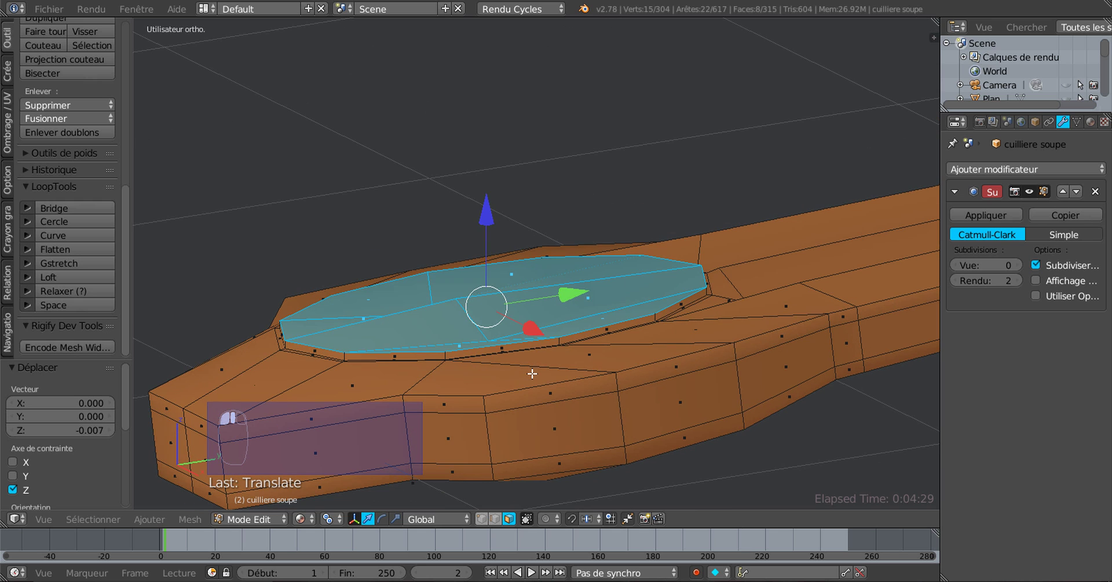
{"action": "middle_click_drag", "start_coordinate": [551, 335], "coordinate": [549, 344]}
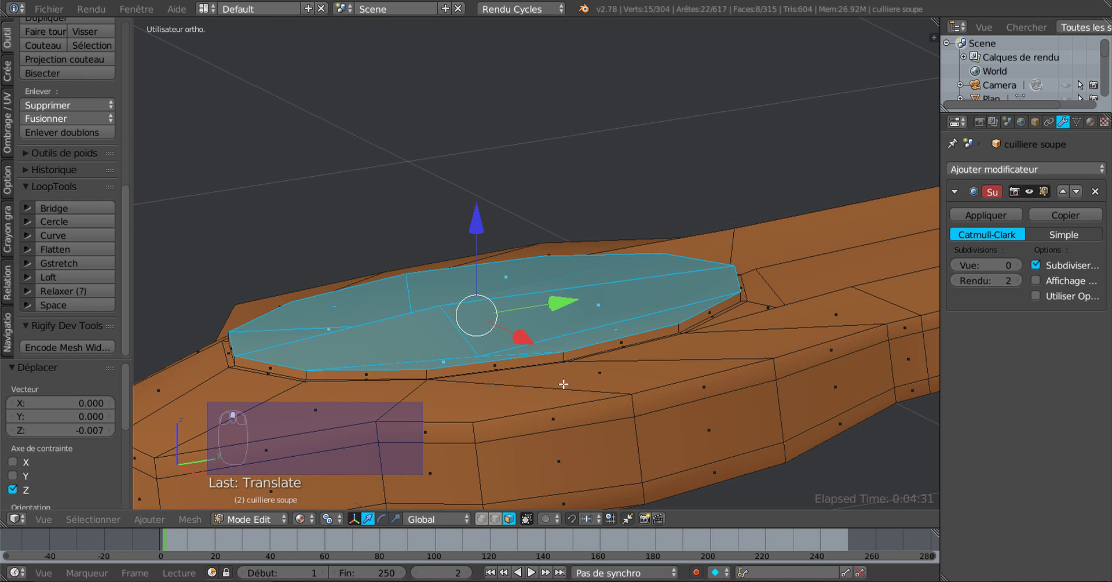
Set the Subsurf modifier's view subdivisions to 2, check the smoothed handle in Object Mode, and return to Edit Mode
{"action": "scroll", "coordinate": [588, 382], "scroll_direction": "down", "scroll_amount": 2}
{"action": "middle_click_drag", "start_coordinate": [588, 382], "coordinate": [573, 441]}
{"action": "key", "text": "Tab"}
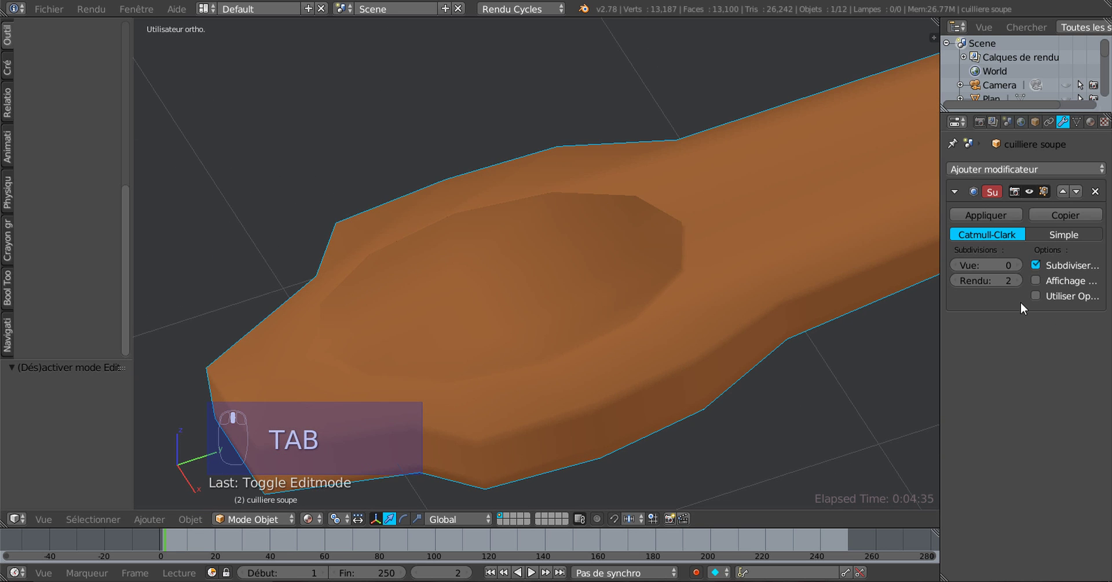
{"action": "left_click", "coordinate": [1014, 264]}
{"action": "left_click", "coordinate": [1014, 264]}
{"action": "middle_click_drag", "start_coordinate": [686, 412], "coordinate": [571, 356]}
{"action": "key", "text": "Tab"}
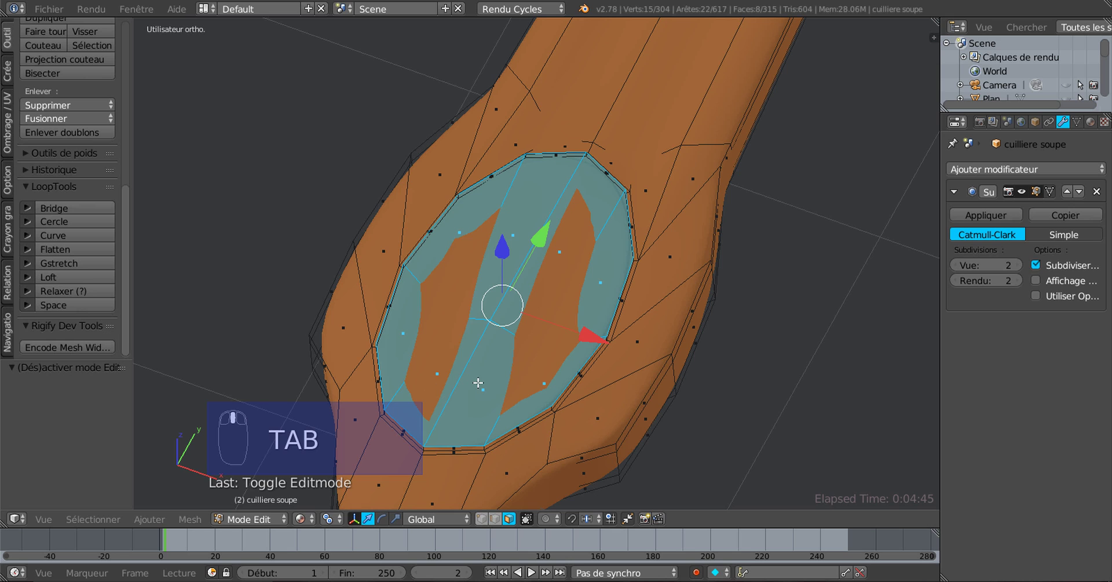
Flatten the selected oval faces with LoopTools Flatten using Best fit and check the result in Object Mode
{"action": "middle_click_drag", "start_coordinate": [477, 382], "coordinate": [478, 370]}
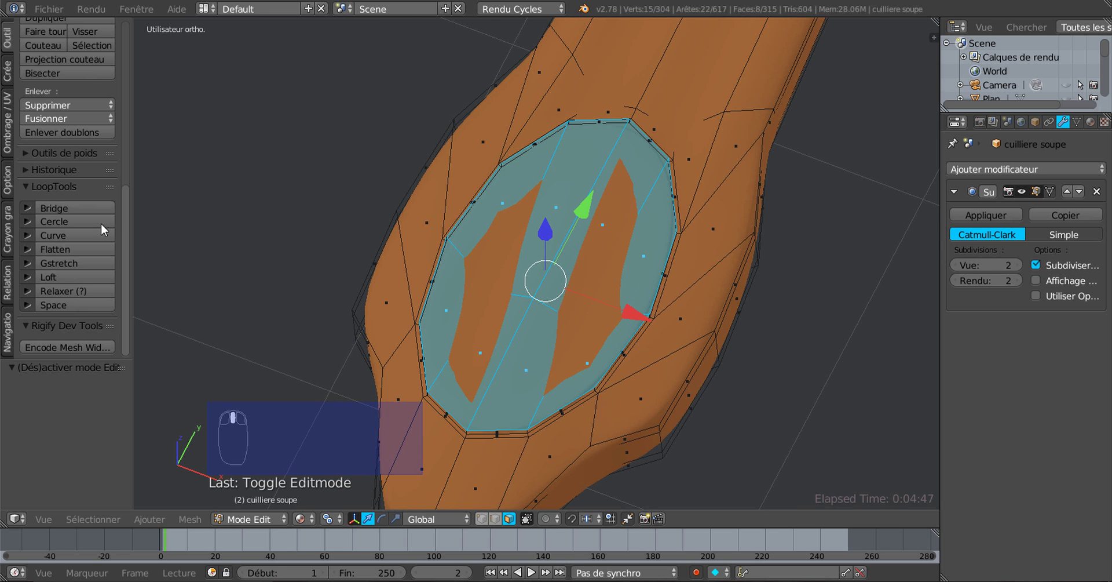
{"action": "left_click", "coordinate": [68, 249]}
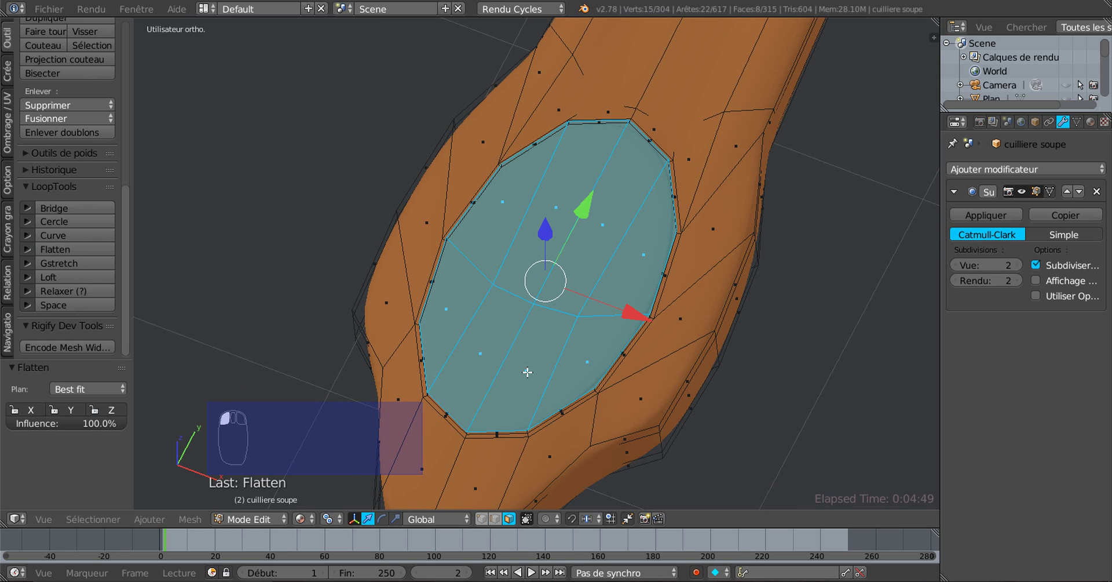
{"action": "key", "text": "Tab"}
{"action": "middle_click_drag", "start_coordinate": [597, 409], "coordinate": [443, 361]}
{"action": "key", "text": "Tab"}
{"action": "scroll", "coordinate": [589, 430], "scroll_direction": "up", "scroll_amount": 3}
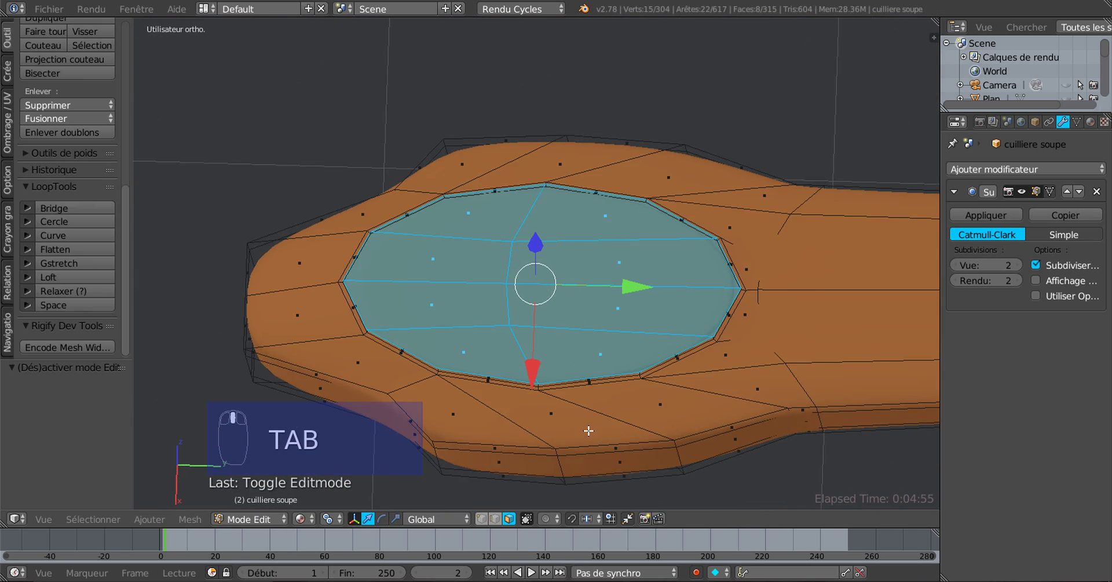
Inset the flattened oval faces by 0.0221 and extrude them -0.006 along Z to form a recess
{"action": "middle_click_drag", "start_coordinate": [635, 402], "coordinate": [707, 429]}
{"action": "key", "text": "i"}
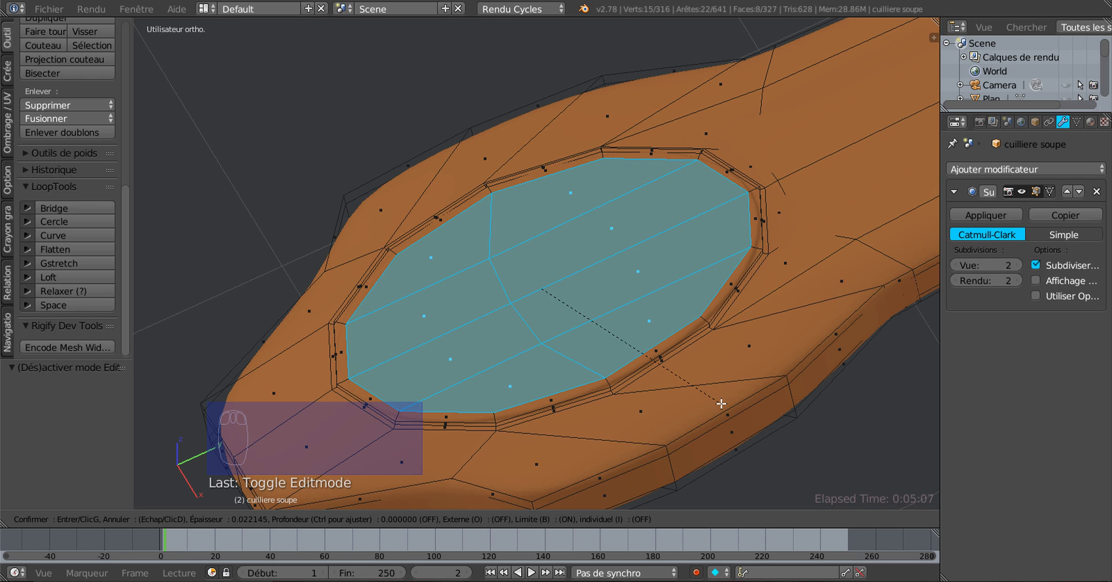
{"action": "left_click", "coordinate": [721, 403]}
{"action": "middle_click_drag", "start_coordinate": [720, 472], "coordinate": [502, 330]}
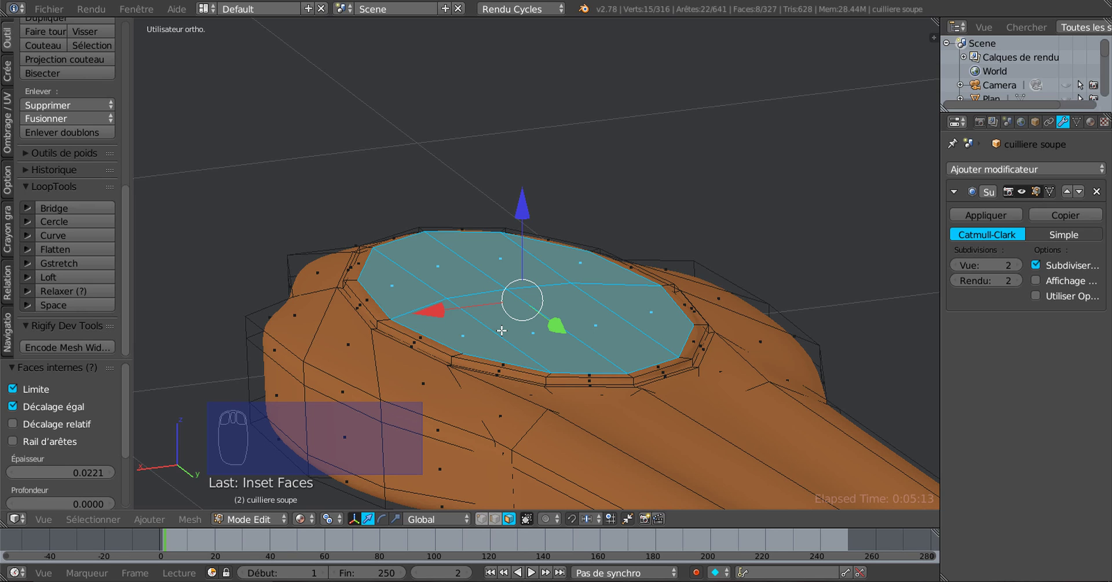
{"action": "key", "text": "e"}
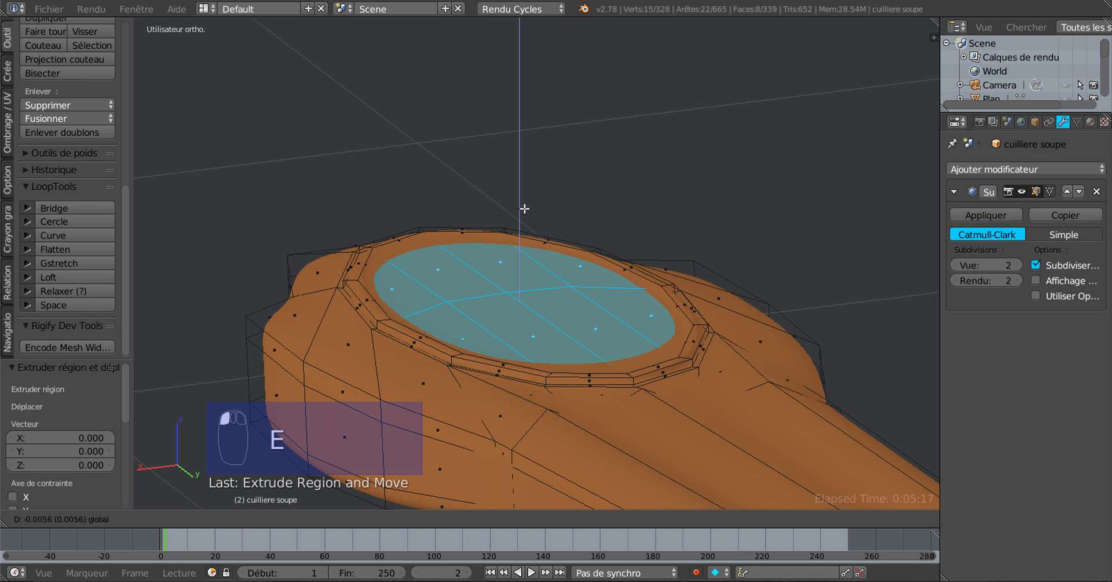
{"action": "left_click_drag", "start_coordinate": [524, 209], "coordinate": [525, 208]}
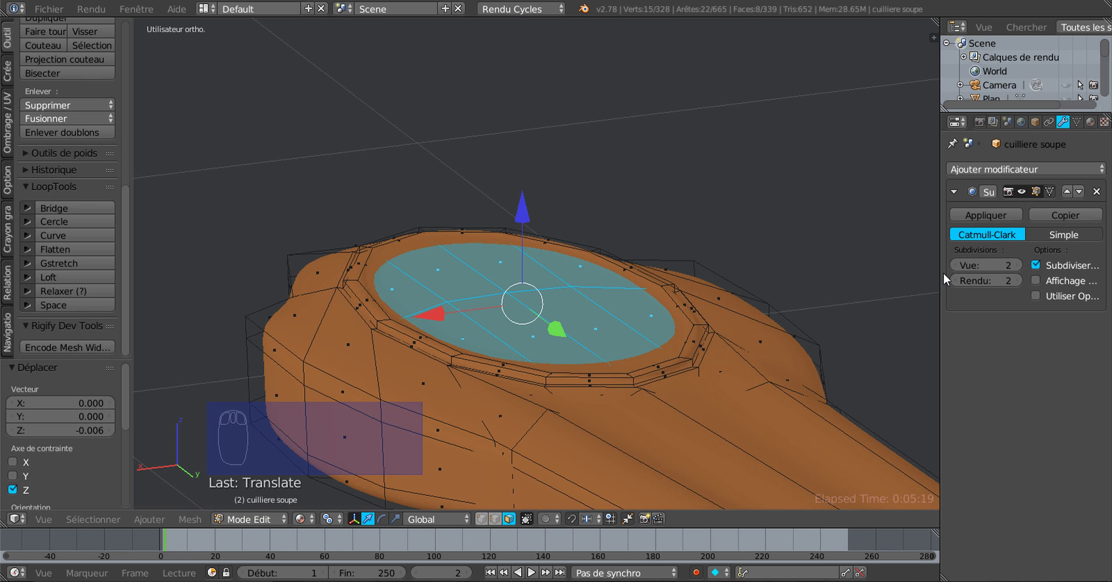
Set the Subsurf view subdivisions to 0 and lower the recessed oval faces a further -0.004 along Z
{"action": "left_click", "coordinate": [956, 266]}
{"action": "left_click", "coordinate": [956, 265]}
{"action": "middle_click_drag", "start_coordinate": [656, 332], "coordinate": [713, 328]}
{"action": "scroll", "coordinate": [650, 317], "scroll_direction": "up", "scroll_amount": 2}
{"action": "middle_click_drag", "start_coordinate": [650, 316], "coordinate": [647, 290]}
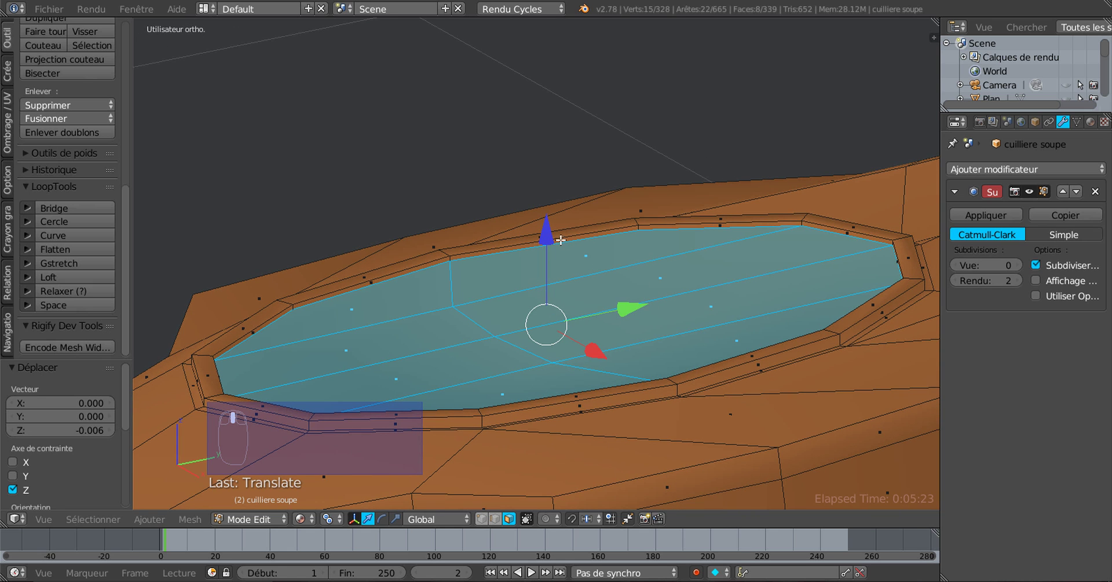
{"action": "left_click_drag", "start_coordinate": [546, 229], "coordinate": [548, 236]}
{"action": "middle_click_drag", "start_coordinate": [548, 237], "coordinate": [502, 348]}
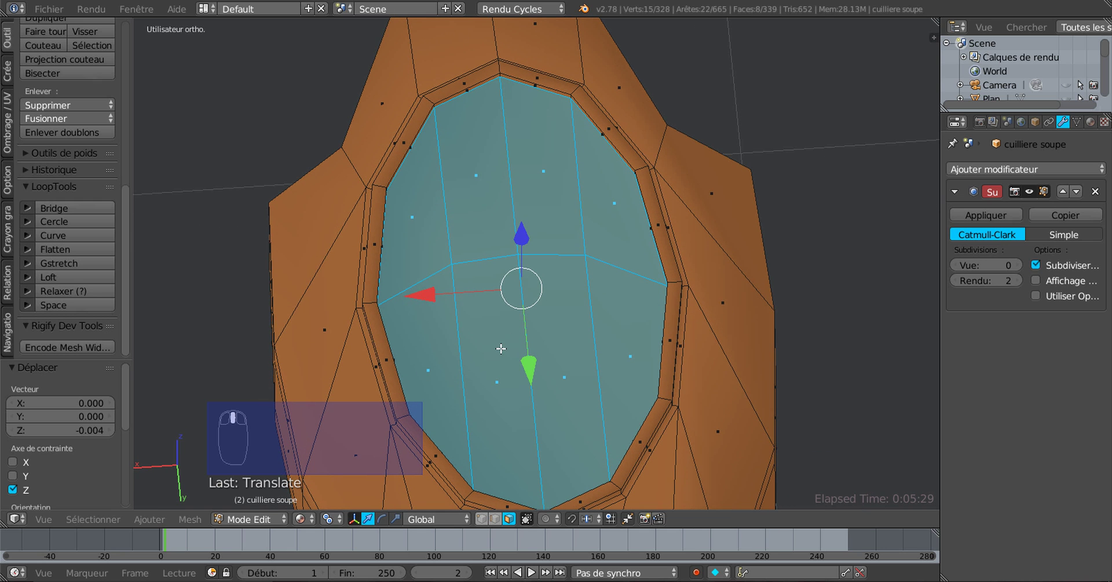
Preview the smoothed recess with the Subsurf view subdivisions at 2 and examine its rim from several angles
{"action": "left_click", "coordinate": [1018, 266]}
{"action": "left_click", "coordinate": [1018, 266]}
{"action": "middle_click_drag", "start_coordinate": [696, 275], "coordinate": [707, 266]}
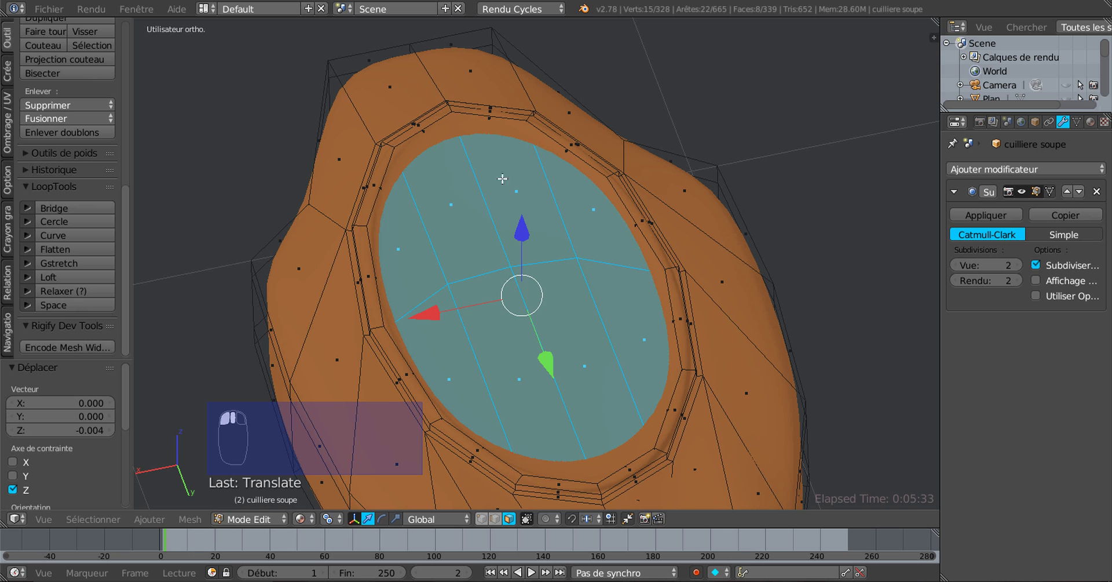
{"action": "middle_click_drag", "start_coordinate": [502, 178], "coordinate": [423, 190]}
{"action": "middle_click_drag", "start_coordinate": [329, 191], "coordinate": [378, 181]}
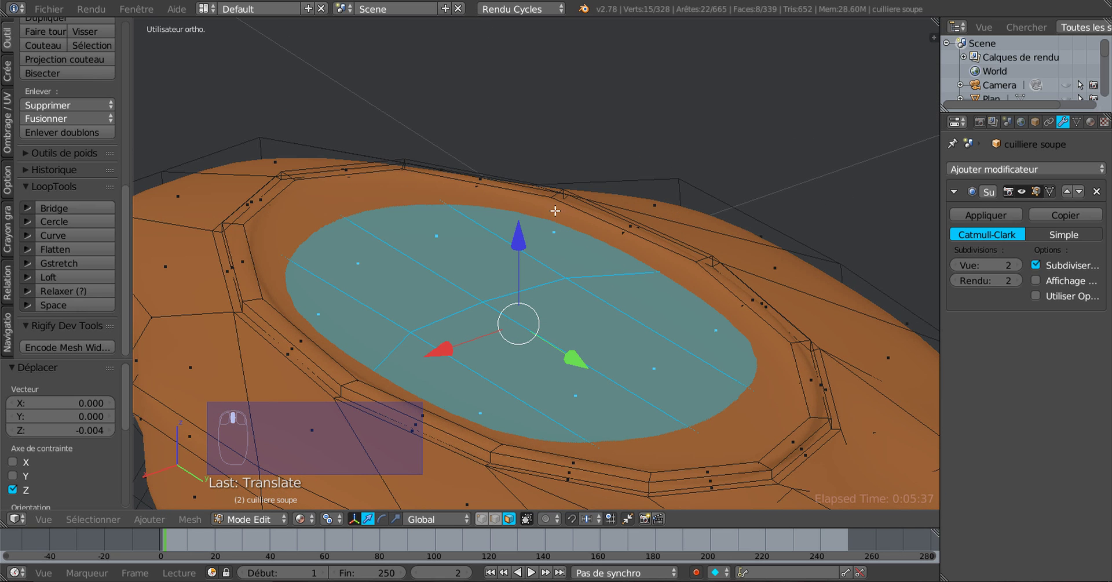
Return the Subsurf view subdivisions to 0 and examine the unsmoothed rim around the oval recess up close
{"action": "double_click", "coordinate": [954, 265]}
{"action": "middle_click_drag", "start_coordinate": [792, 307], "coordinate": [829, 294]}
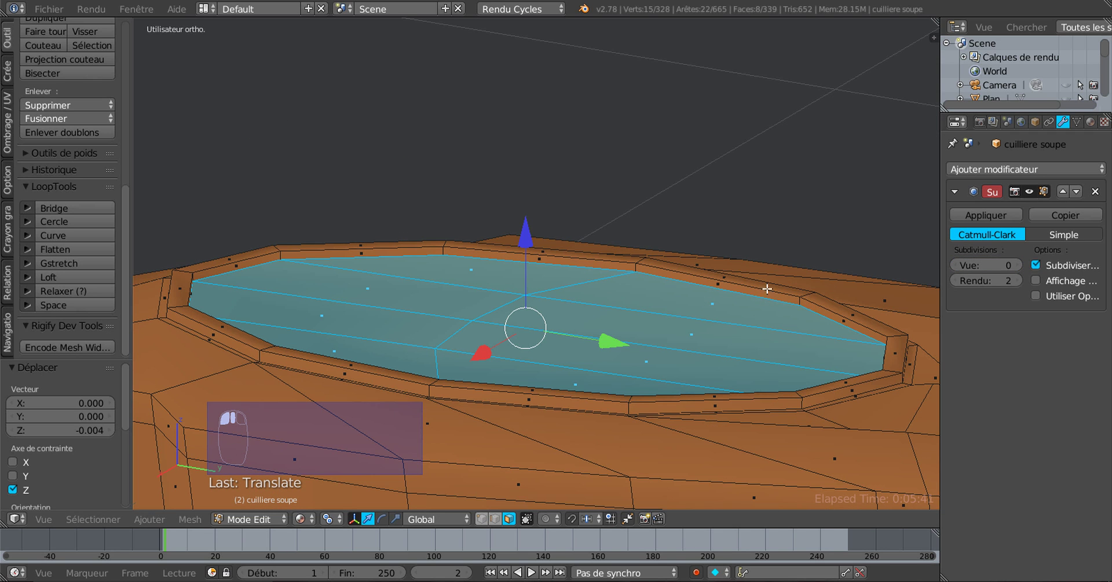
{"action": "scroll", "coordinate": [646, 280], "scroll_direction": "up", "scroll_amount": 3}
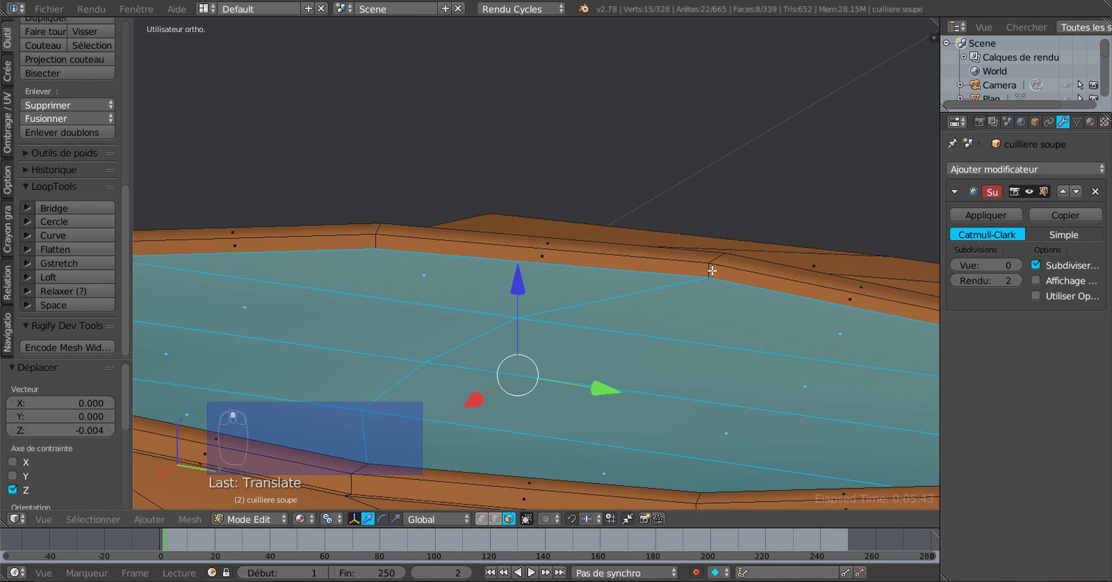
{"action": "middle_click_drag", "start_coordinate": [666, 322], "coordinate": [642, 325]}
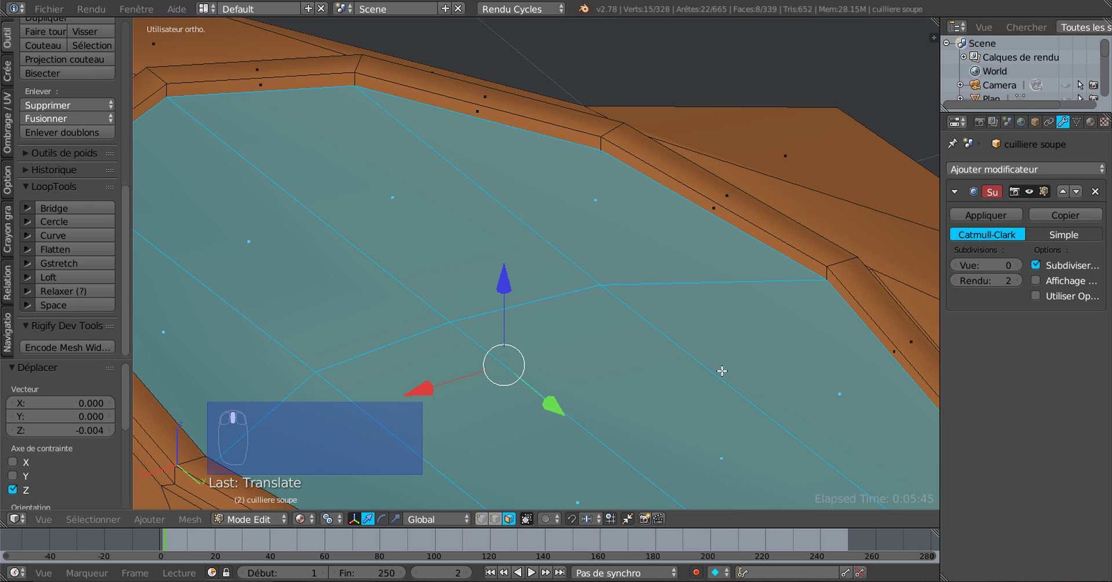
Inset the recessed oval faces by 0.01 and preview the smoothed rim with the Subsurf view subdivisions at 2
{"action": "key", "text": "i"}
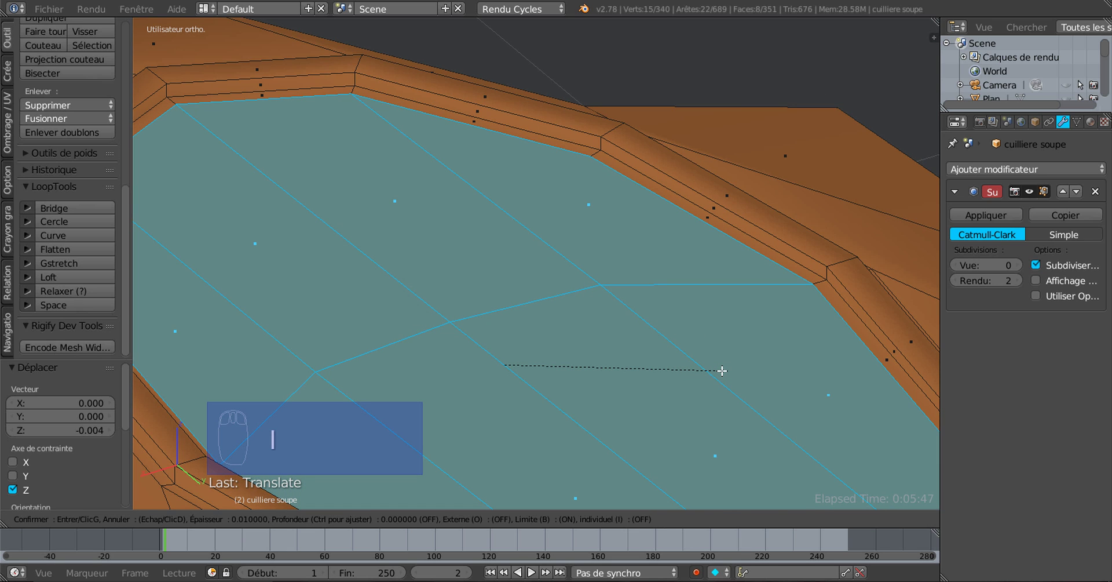
{"action": "left_click", "coordinate": [722, 370]}
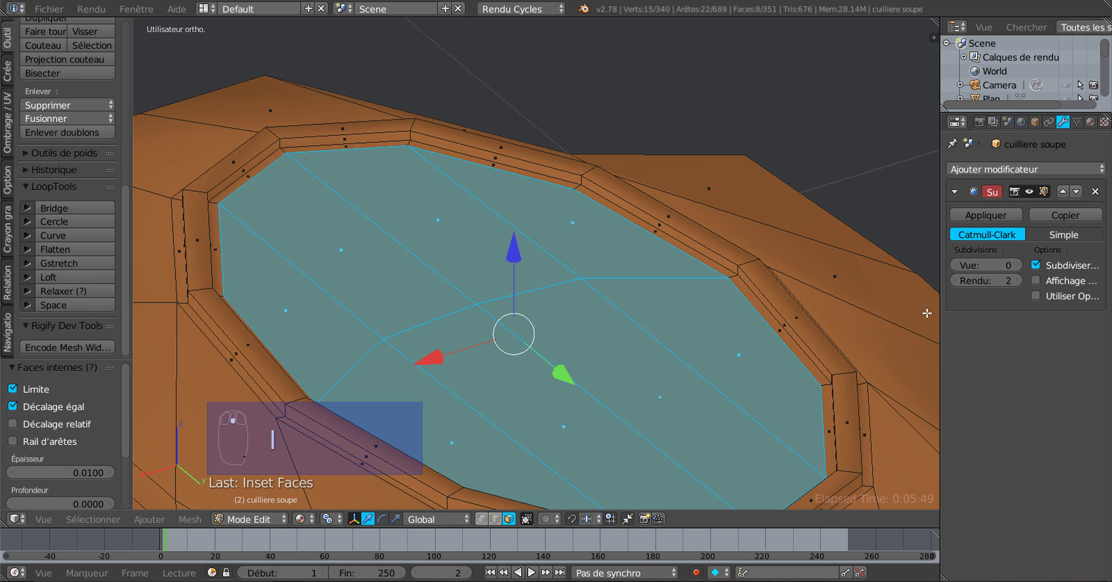
{"action": "left_click_drag", "start_coordinate": [1009, 265], "coordinate": [1021, 265]}
{"action": "middle_click_drag", "start_coordinate": [812, 320], "coordinate": [578, 315]}
{"action": "key", "text": "Tab"}
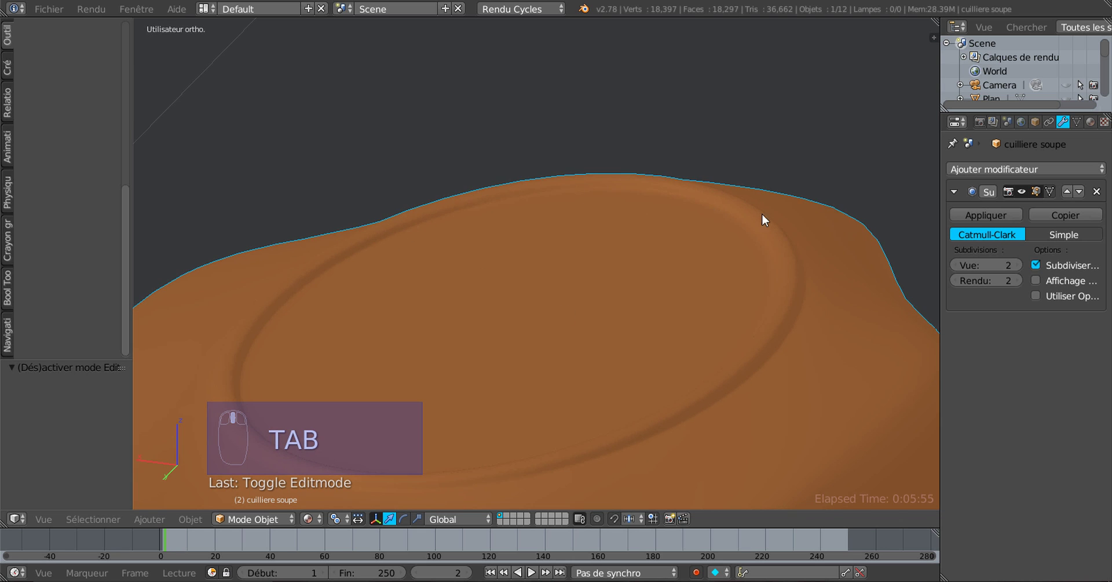
{"action": "middle_click_drag", "start_coordinate": [763, 214], "coordinate": [714, 299]}
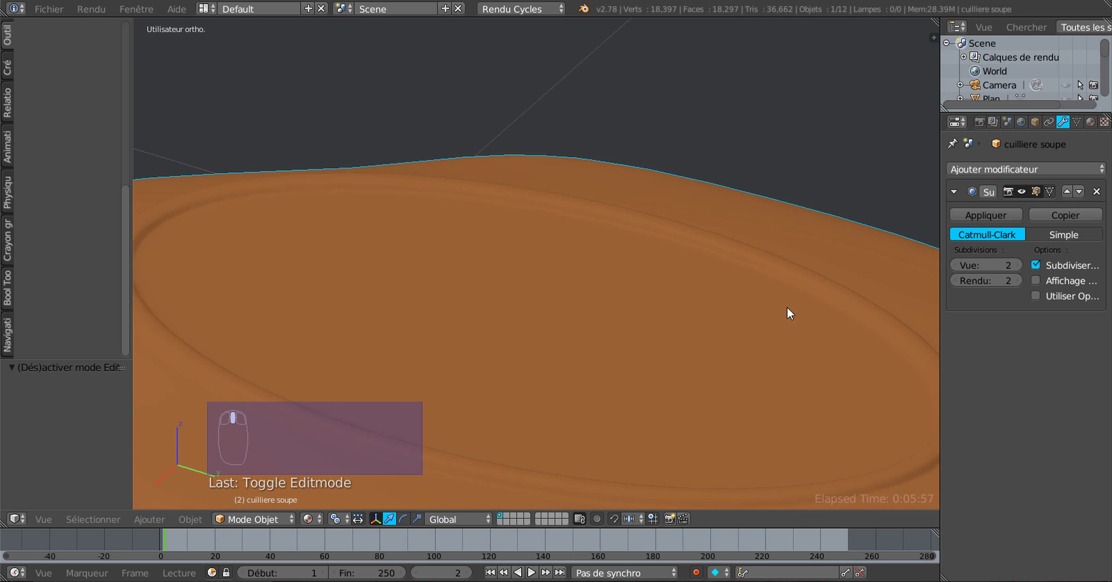
{"action": "middle_click_drag", "start_coordinate": [787, 307], "coordinate": [708, 154]}
{"action": "middle_click_drag", "start_coordinate": [863, 214], "coordinate": [730, 211]}
Try one centred loop cut in the narrow face ring around the recess floor and inspect the smoothed rim
{"action": "key", "text": "Tab"}
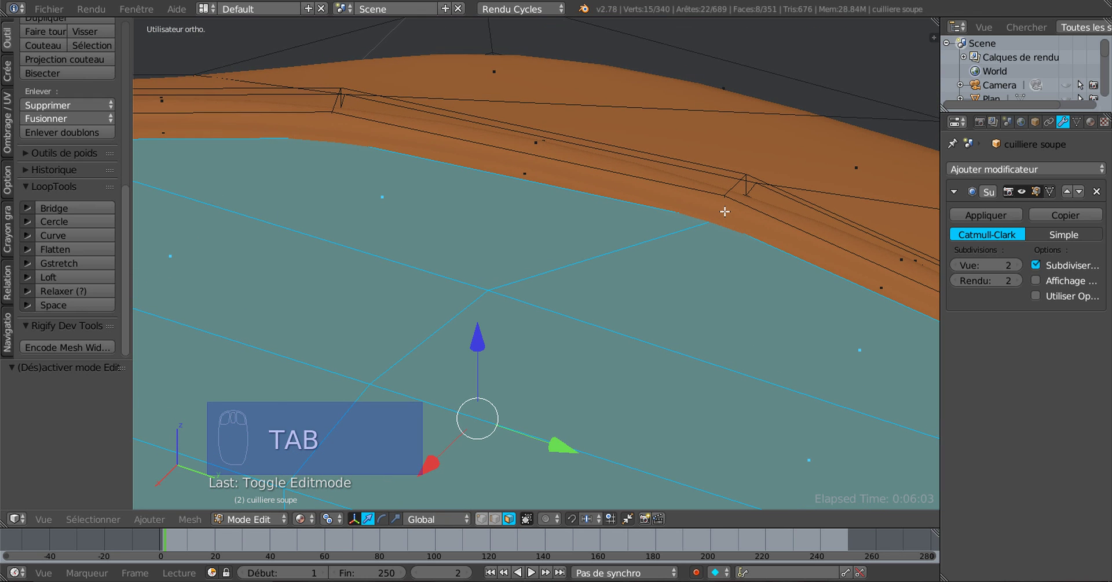
{"action": "key", "text": "ctrl+r"}
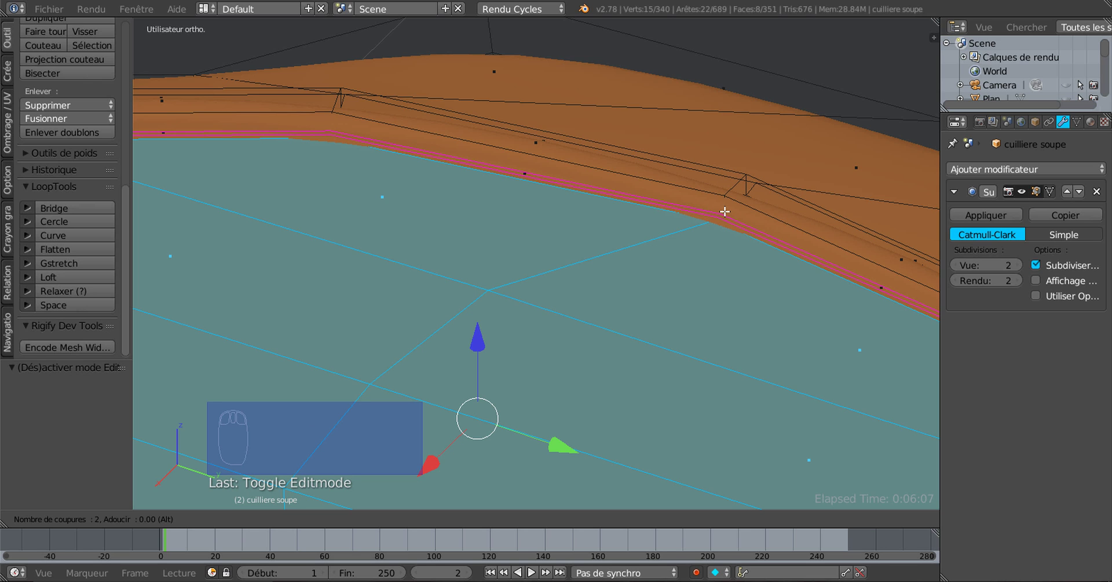
{"action": "left_click", "coordinate": [725, 212]}
{"action": "right_click", "coordinate": [725, 212]}
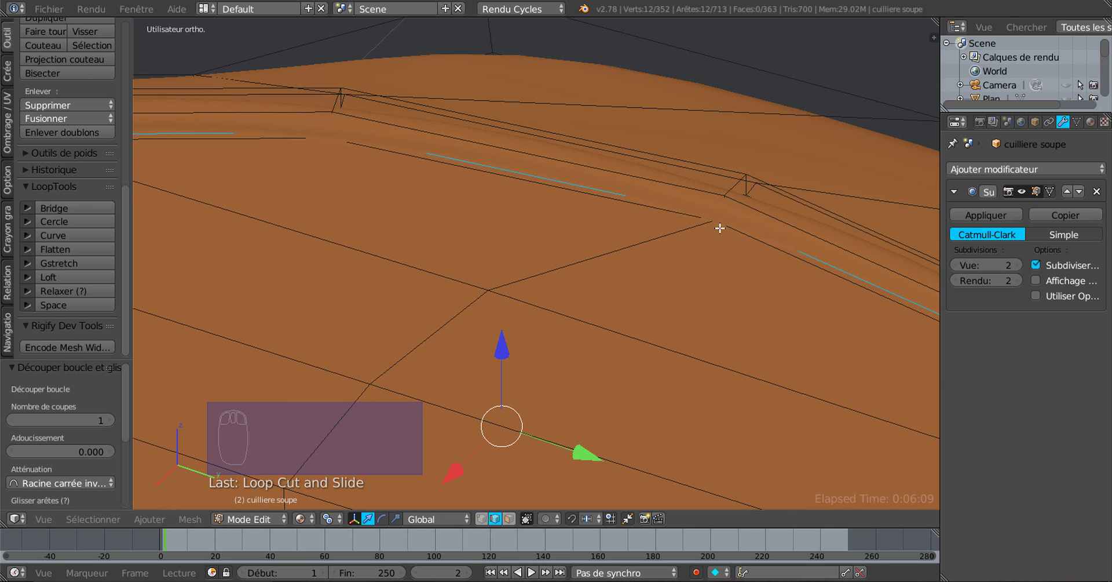
{"action": "key", "text": "Tab"}
{"action": "middle_click_drag", "start_coordinate": [720, 228], "coordinate": [683, 194]}
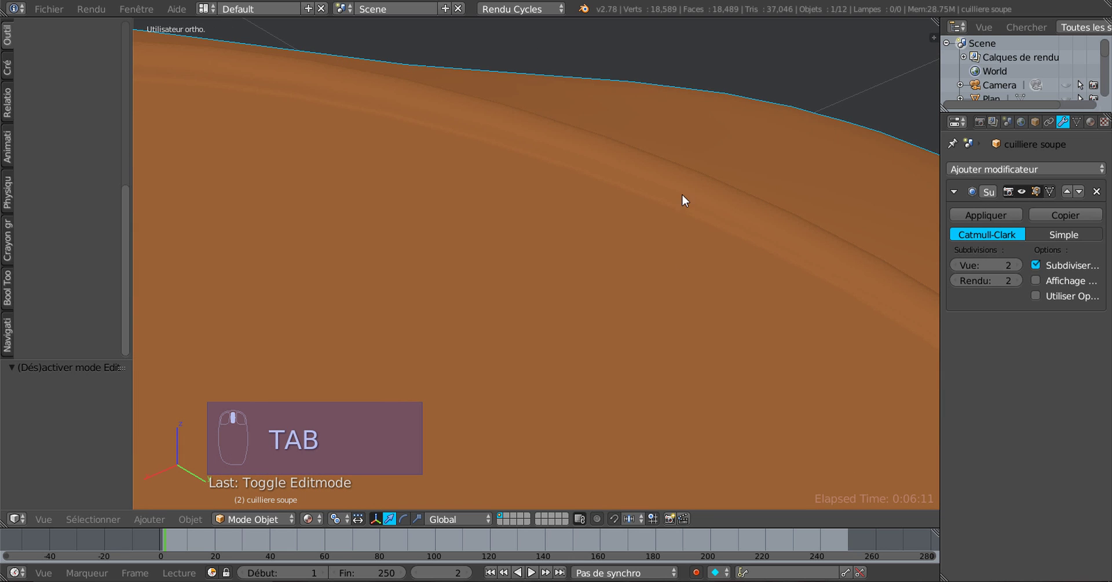
Set the Subsurf view subdivisions to 0 and undo the loop cut in the recess floor's outer ring
{"action": "left_click", "coordinate": [955, 265]}
{"action": "left_click", "coordinate": [955, 265]}
{"action": "key", "text": "Tab"}
{"action": "middle_click_drag", "start_coordinate": [723, 204], "coordinate": [679, 376]}
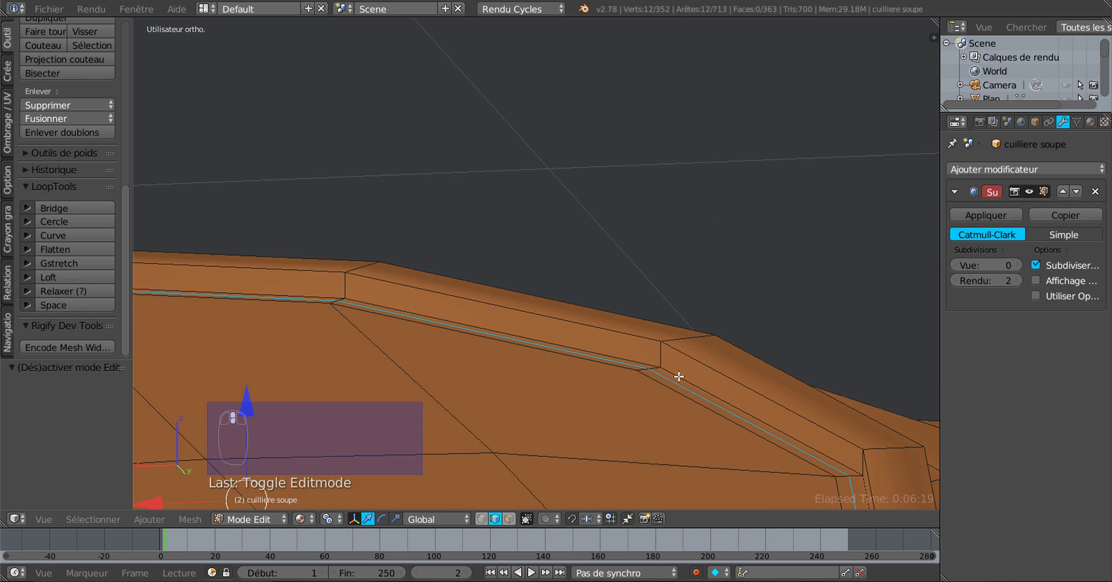
{"action": "key", "text": "ctrl+z"}
{"action": "key", "text": "ctrl+z"}
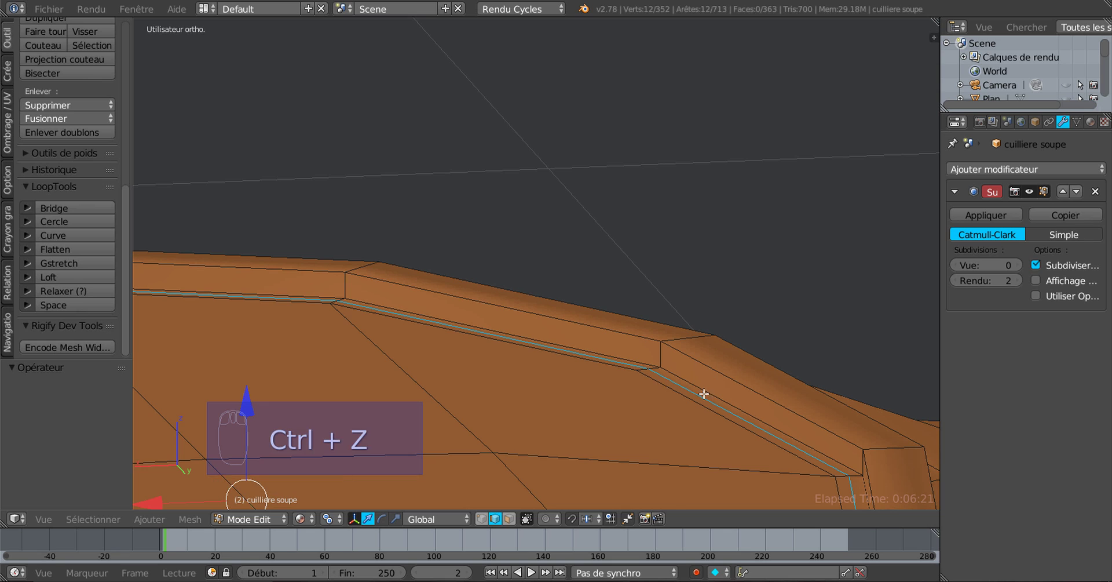
Add a loop cut on the recess's inner wall close to its base, then preview it with Subsurf view subdivisions at 2
{"action": "key", "text": "ctrl+r"}
{"action": "left_click", "coordinate": [661, 355]}
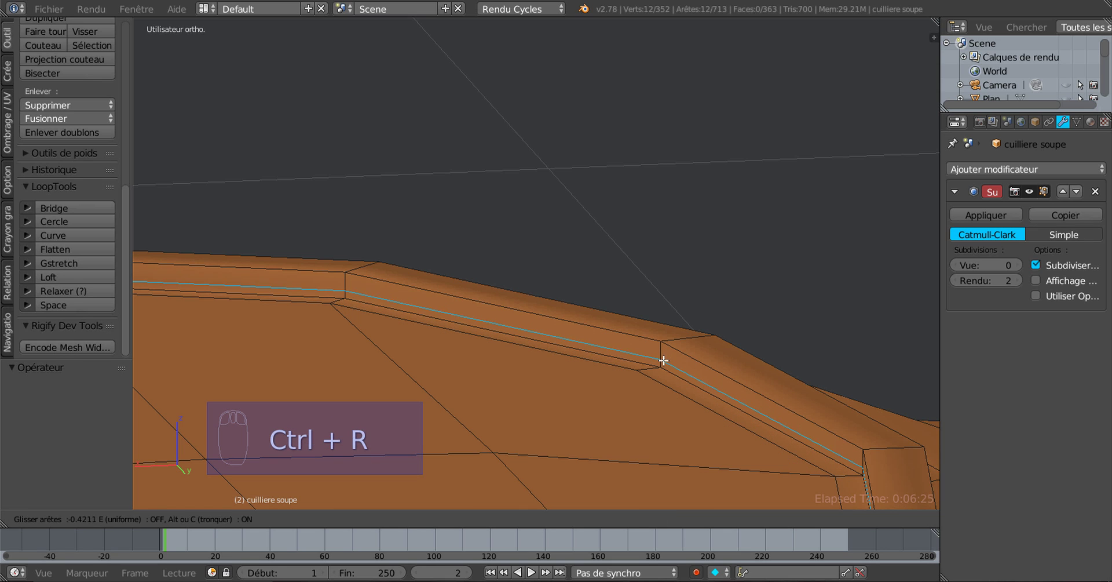
{"action": "left_click", "coordinate": [665, 360]}
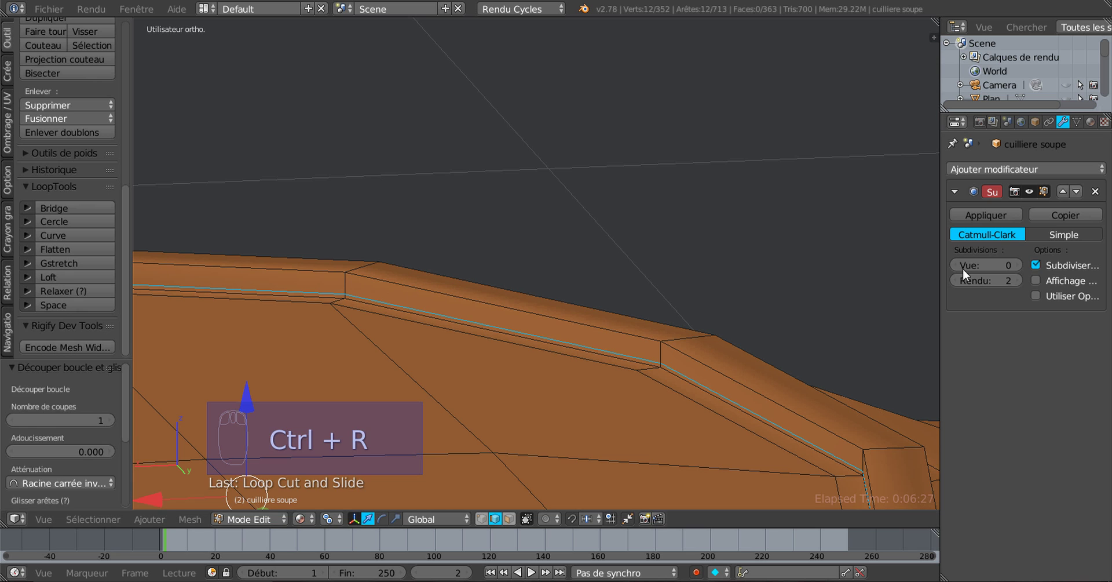
{"action": "left_click", "coordinate": [1018, 265]}
{"action": "left_click", "coordinate": [1018, 265]}
{"action": "key", "text": "Tab"}
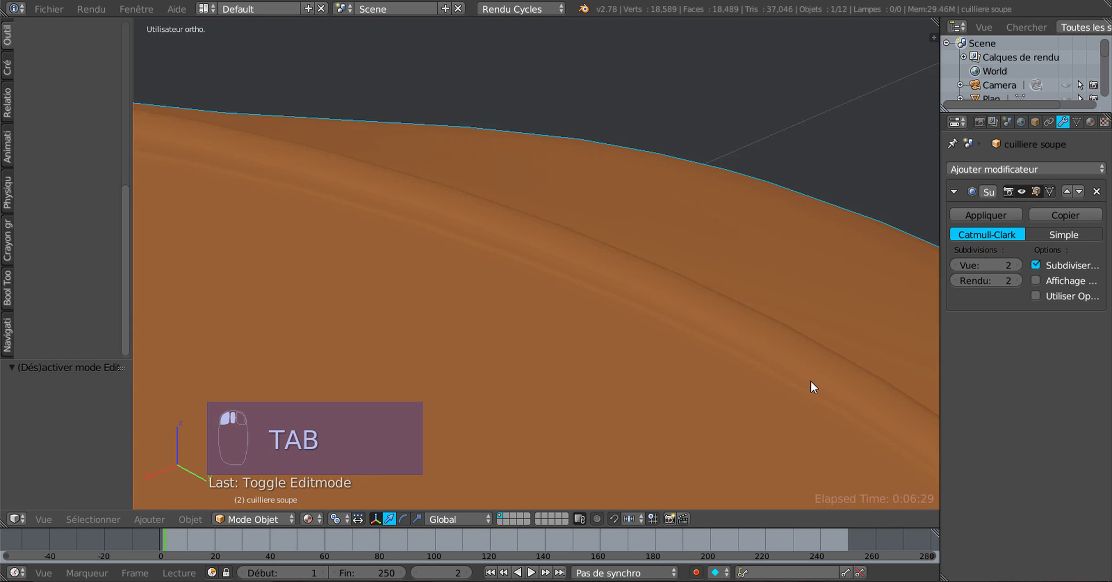
{"action": "middle_click_drag", "start_coordinate": [811, 380], "coordinate": [755, 374]}
Return the Subsurf view subdivisions to 0 and add a loop cut in the floor's outer ring near the wall's base
{"action": "key", "text": "Tab"}
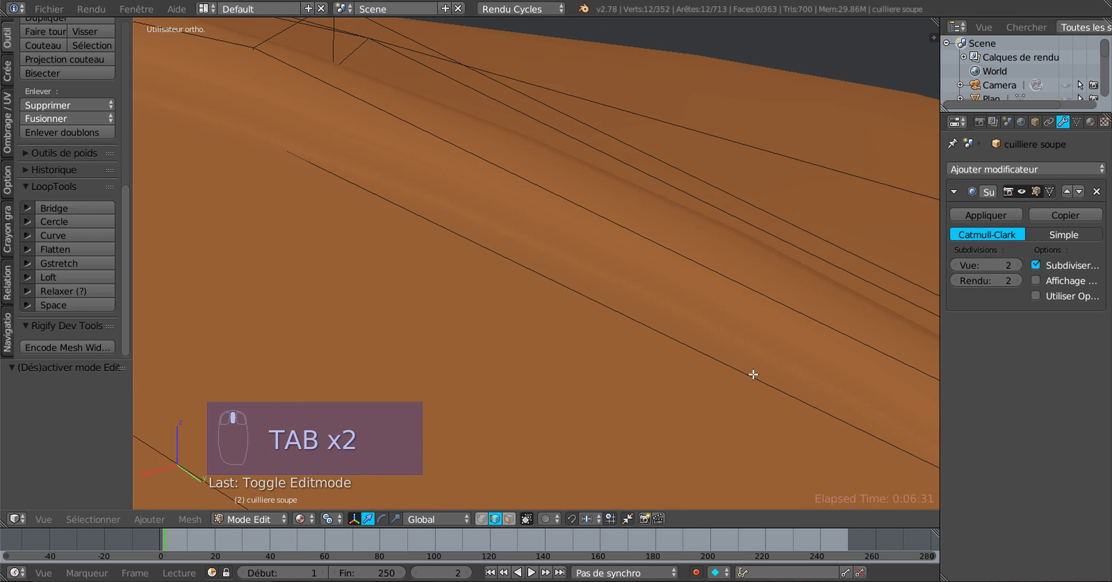
{"action": "scroll", "coordinate": [673, 313], "scroll_direction": "down", "scroll_amount": 2}
{"action": "left_click", "coordinate": [1017, 266]}
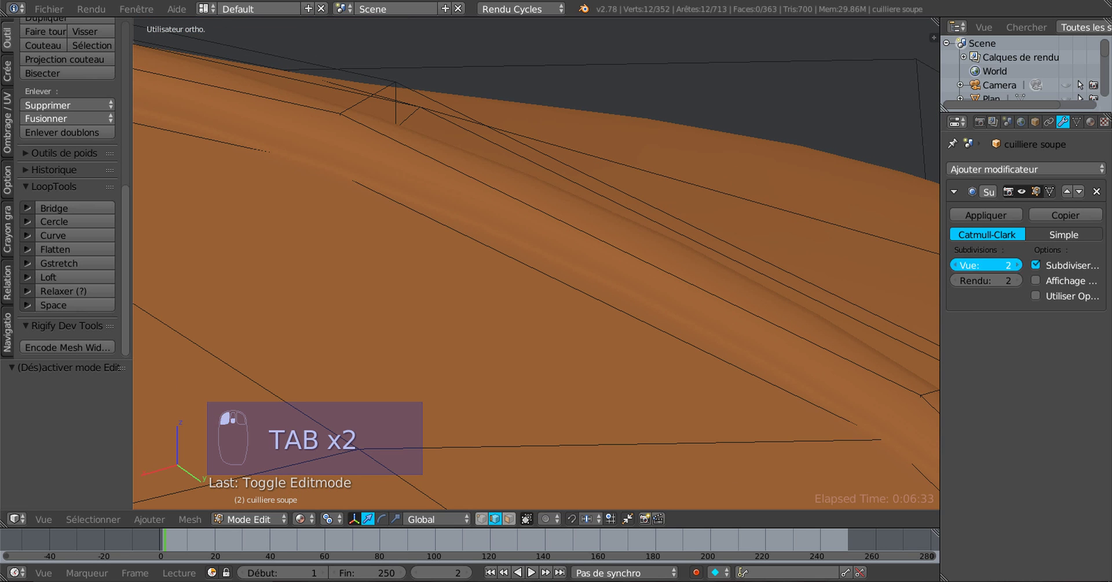
{"action": "left_click", "coordinate": [1017, 265]}
{"action": "left_click", "coordinate": [957, 264]}
{"action": "left_click", "coordinate": [957, 264]}
{"action": "left_click", "coordinate": [957, 263]}
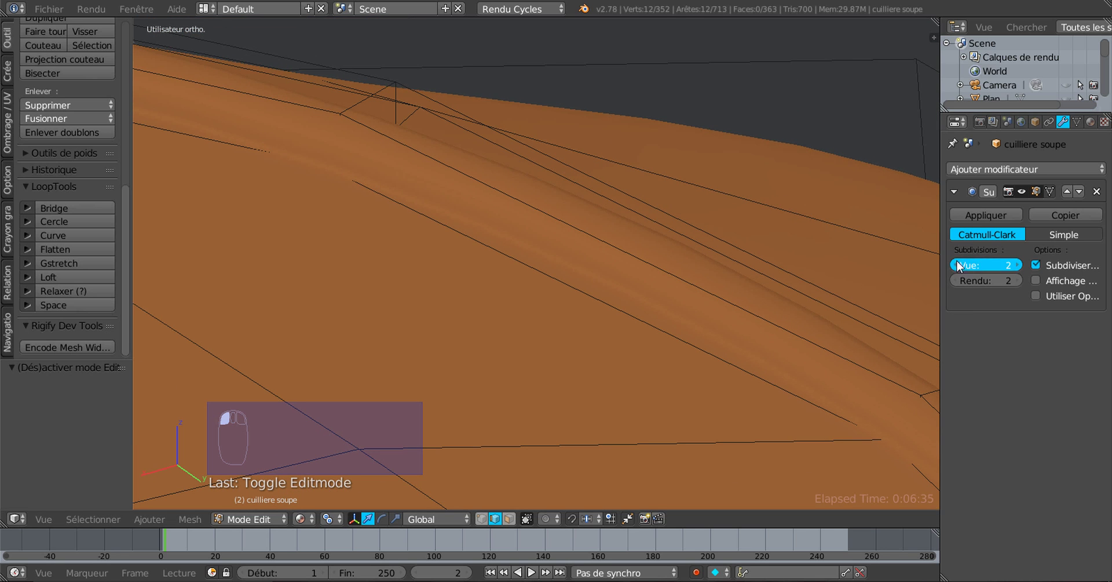
{"action": "left_click", "coordinate": [957, 264]}
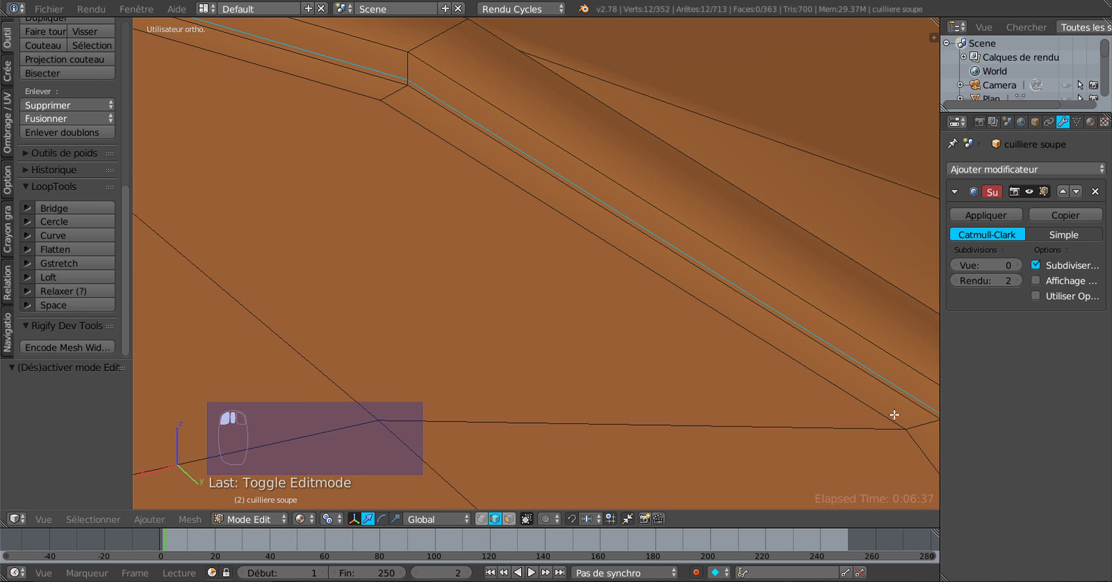
{"action": "key", "text": "ctrl+r"}
{"action": "left_click", "coordinate": [923, 423]}
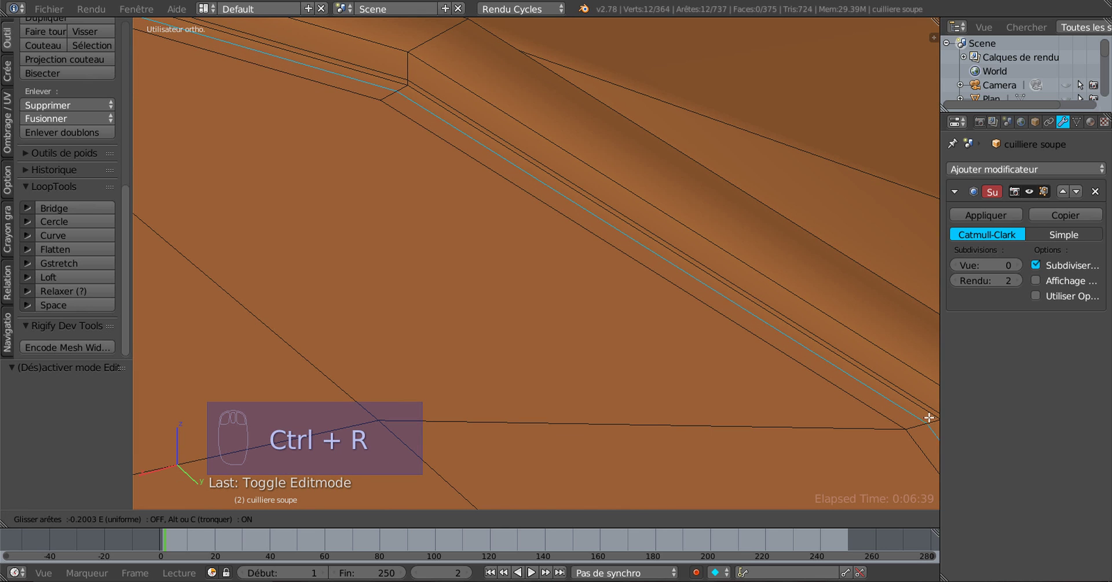
{"action": "left_click", "coordinate": [923, 423]}
Set the Subsurf view subdivisions to 2 and inspect the whole smoothed oval rim in Object Mode
{"action": "left_click", "coordinate": [1018, 265]}
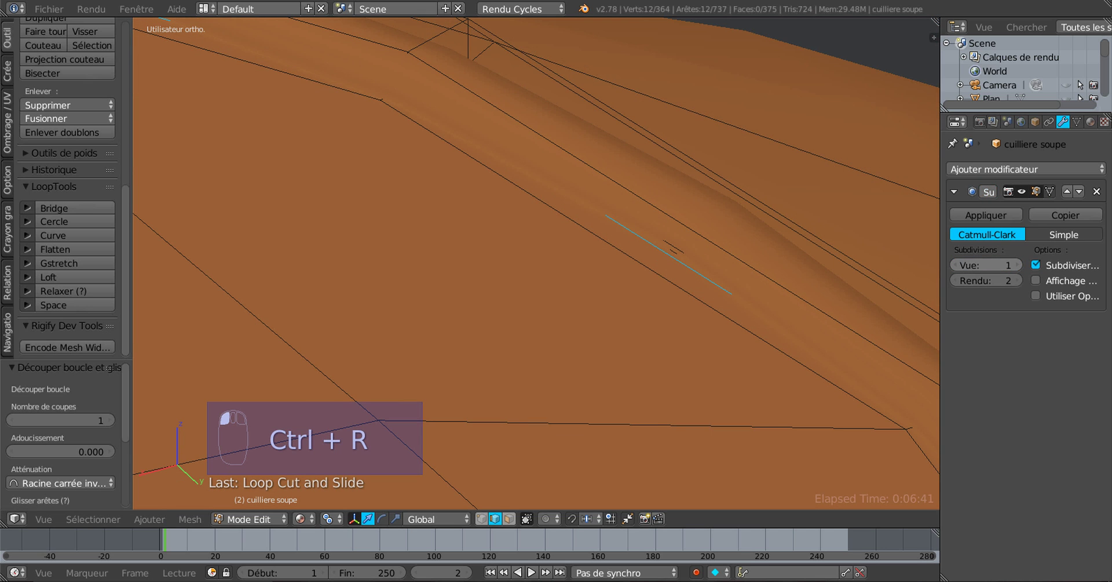
{"action": "key", "text": "Tab"}
{"action": "middle_click_drag", "start_coordinate": [621, 381], "coordinate": [439, 339]}
{"action": "left_click", "coordinate": [1015, 264]}
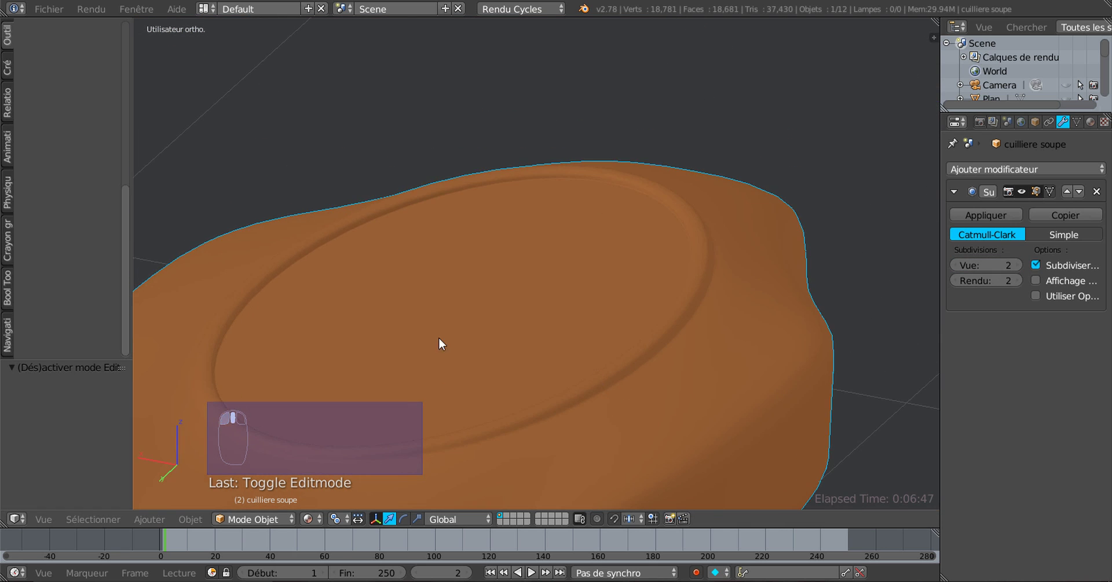
{"action": "middle_click_drag", "start_coordinate": [374, 443], "coordinate": [567, 402]}
Select all the faces of the oval recess floor in Edit Mode with circle selection in face mode
{"action": "key", "text": "Tab"}
{"action": "scroll", "coordinate": [572, 391], "scroll_direction": "up", "scroll_amount": 1}
{"action": "scroll", "coordinate": [566, 402], "scroll_direction": "down", "scroll_amount": 3}
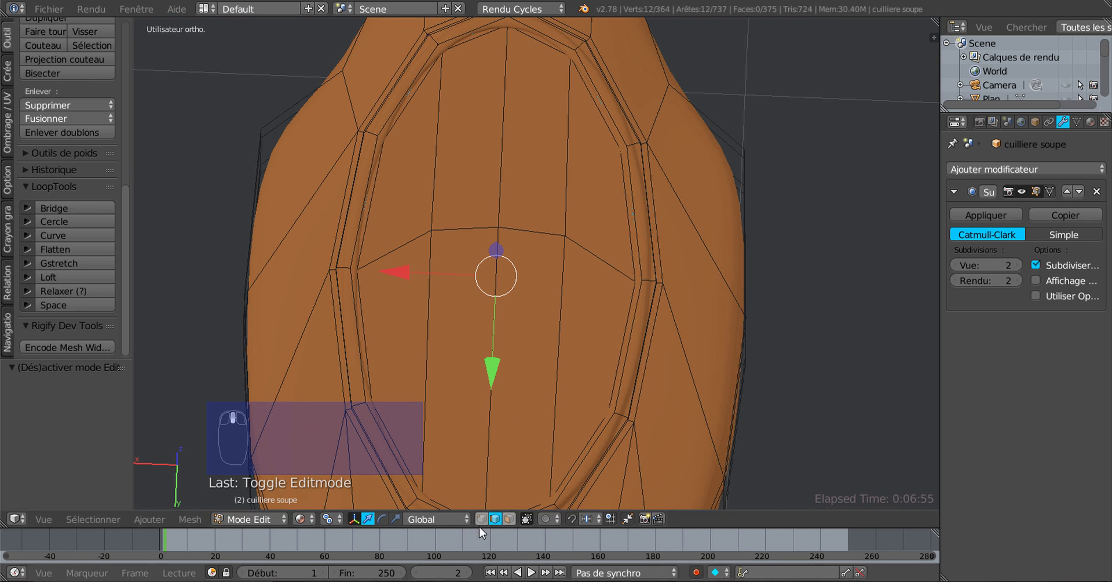
{"action": "left_click", "coordinate": [509, 519]}
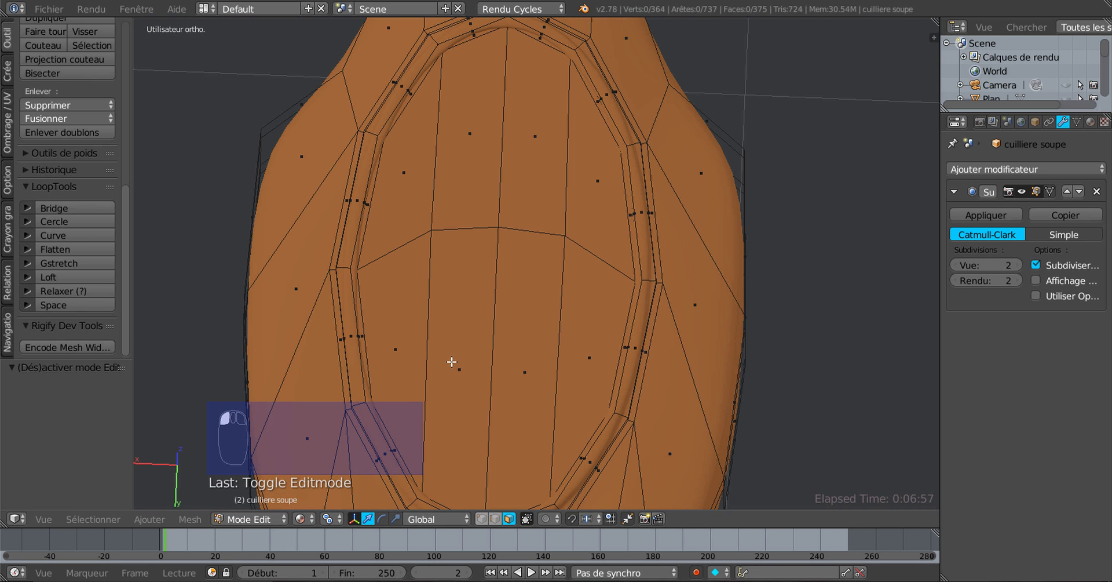
{"action": "key", "text": "c"}
{"action": "mouse_move", "coordinate": [445, 343]}
{"action": "left_mouse_down"}
{"action": "mouse_move", "coordinate": [434, 354]}
{"action": "mouse_move", "coordinate": [567, 290]}
{"action": "mouse_move", "coordinate": [440, 184]}
{"action": "mouse_move", "coordinate": [407, 178]}
{"action": "left_mouse_up"}
{"action": "right_click", "coordinate": [487, 253]}
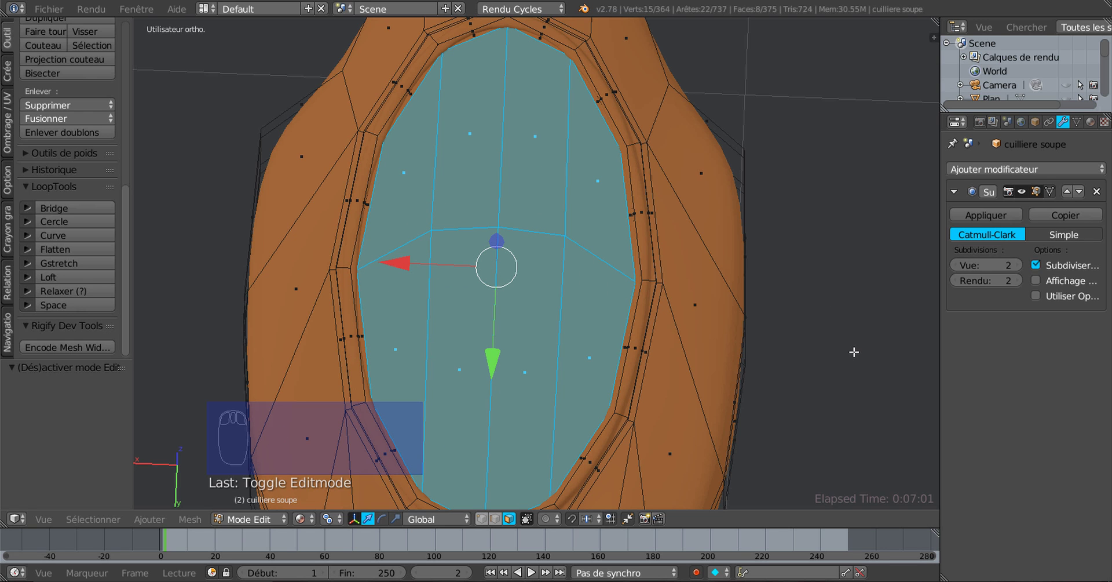
Examine the selected recess floor and its surrounding topology in the orthographic top view
{"action": "key", "text": "KP_7"}
{"action": "scroll", "coordinate": [855, 352], "scroll_direction": "down", "scroll_amount": 3}
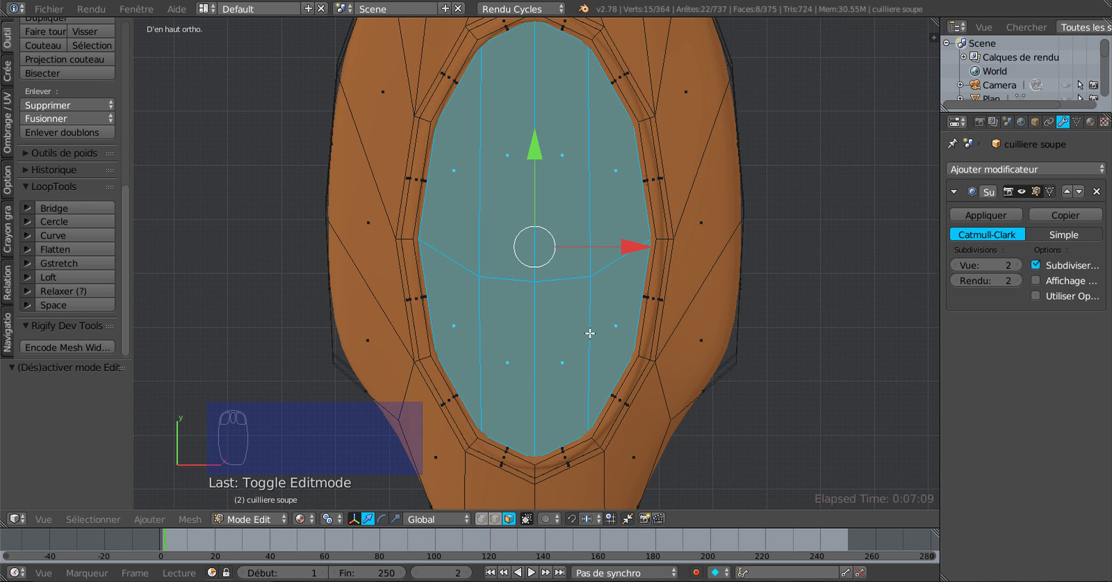
{"action": "scroll", "coordinate": [571, 288], "scroll_direction": "up", "scroll_amount": 1}
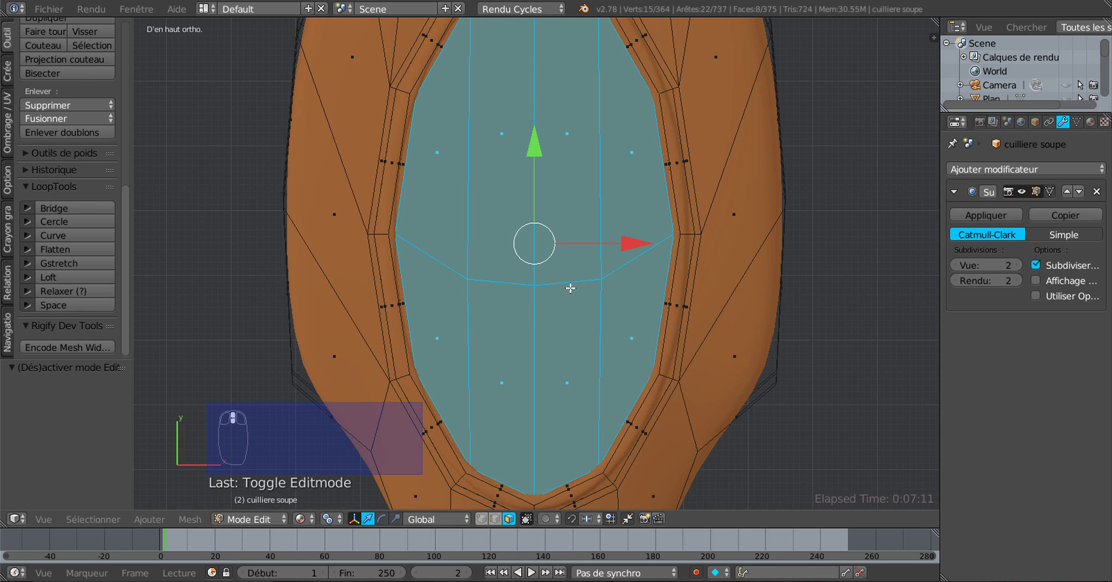
{"action": "middle_click_drag", "start_coordinate": [571, 310], "coordinate": [571, 328], "text": "shift"}
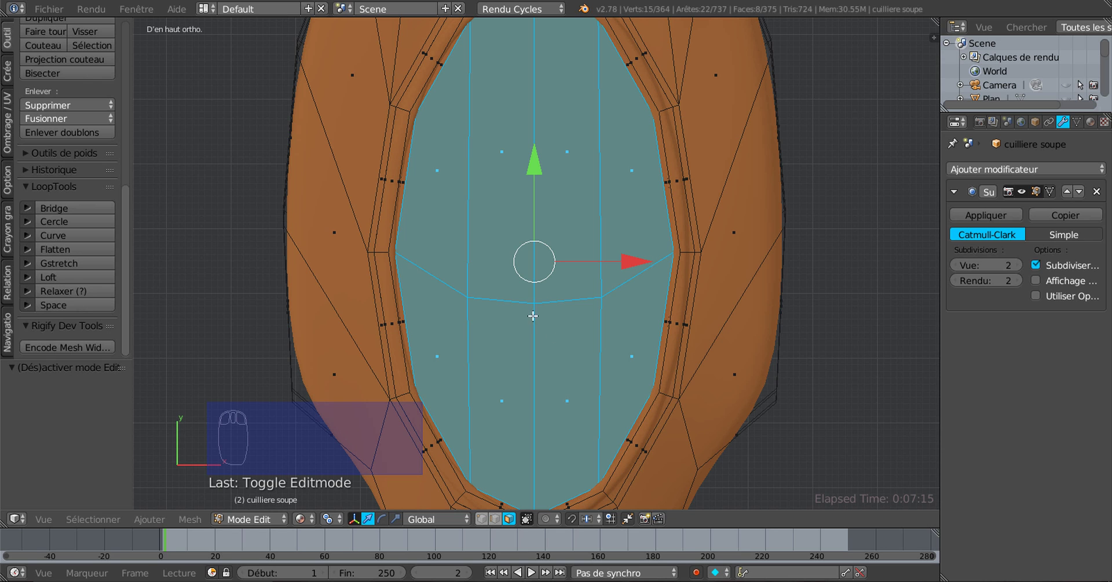
{"action": "scroll", "coordinate": [586, 274], "scroll_direction": "down", "scroll_amount": 2}
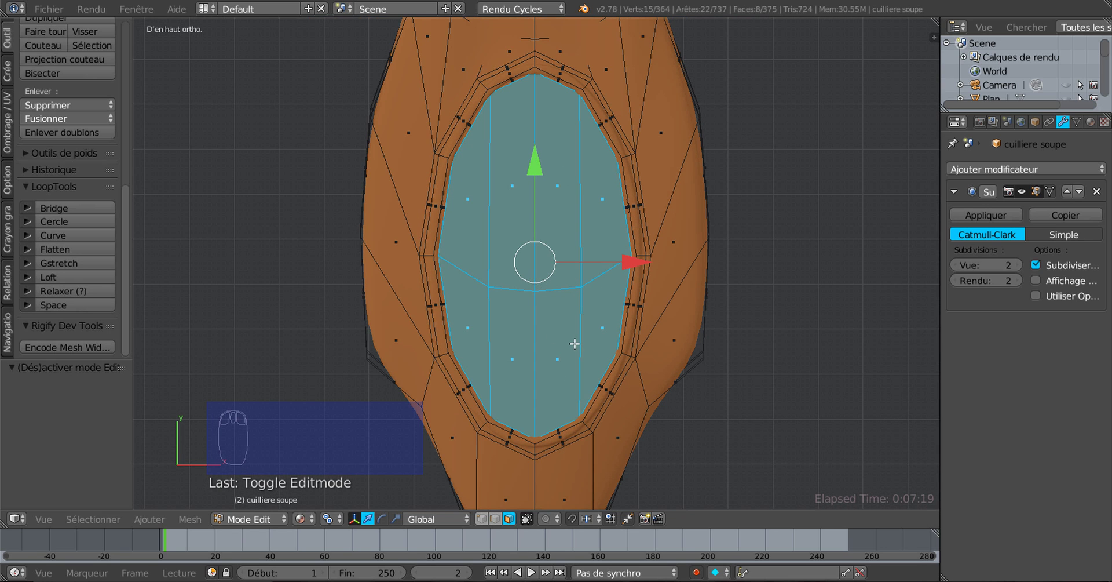
{"action": "middle_click_drag", "start_coordinate": [597, 342], "coordinate": [558, 332], "text": "shift"}
{"action": "scroll", "coordinate": [480, 320], "scroll_direction": "up", "scroll_amount": 1}
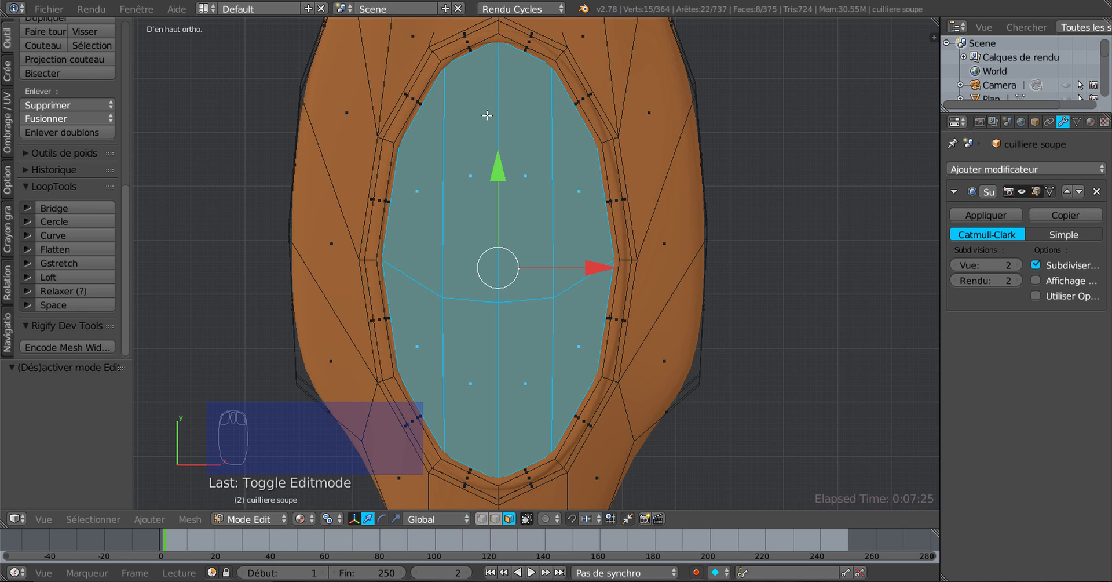
{"action": "scroll", "coordinate": [532, 268], "scroll_direction": "up", "scroll_amount": 2}
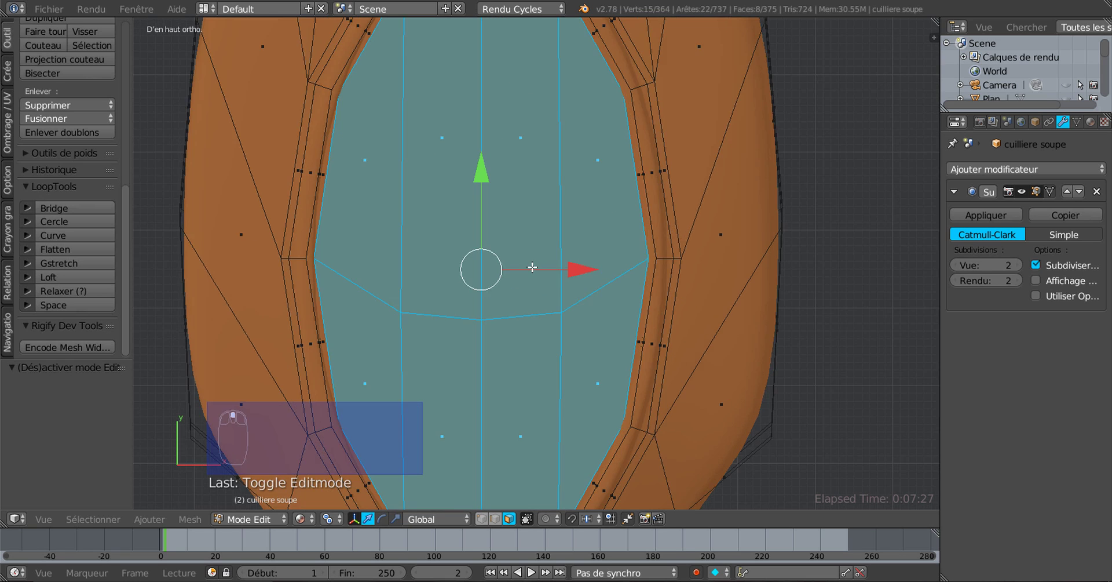
{"action": "scroll", "coordinate": [532, 268], "scroll_direction": "down", "scroll_amount": 2}
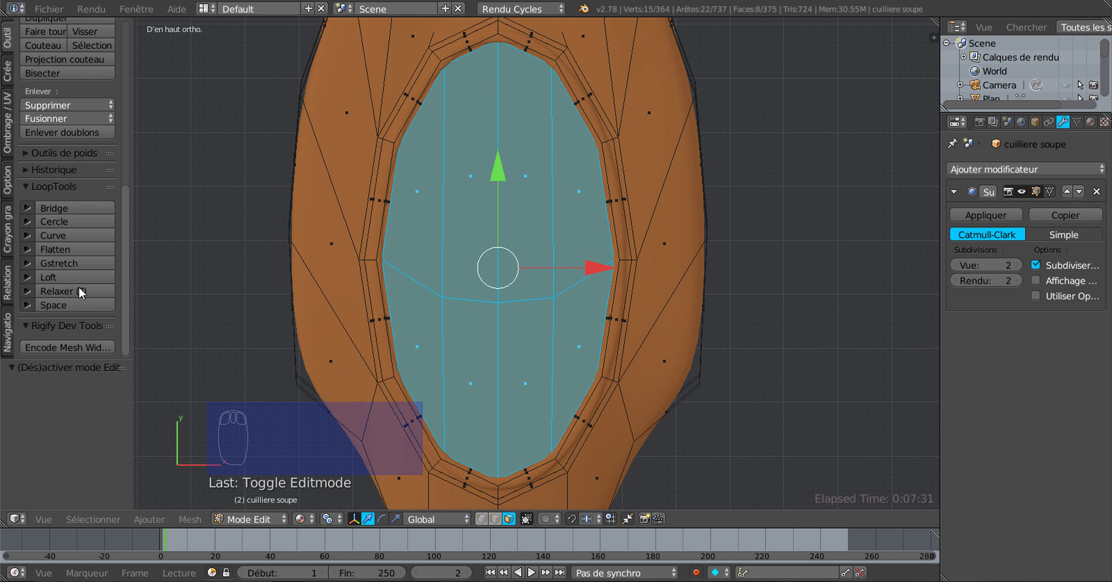
Subdivide the selected recess floor faces three times with one cut each to form a dense grid
{"action": "left_click", "coordinate": [11, 44]}
{"action": "left_click_drag", "start_coordinate": [125, 112], "coordinate": [122, 190]}
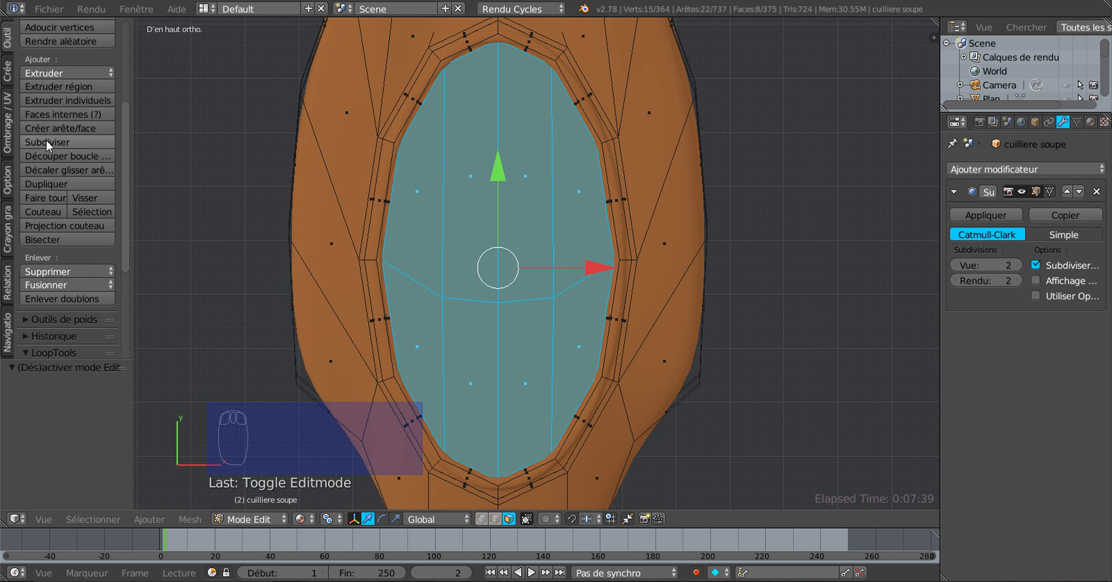
{"action": "scroll", "coordinate": [47, 136], "scroll_direction": "up", "scroll_amount": 5}
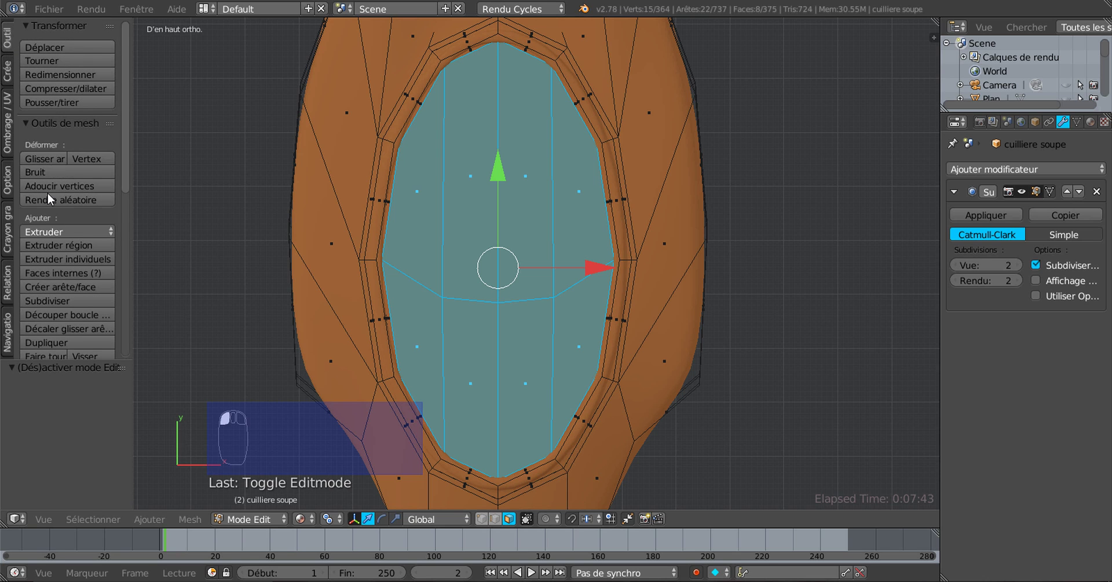
{"action": "scroll", "coordinate": [48, 194], "scroll_direction": "down", "scroll_amount": 5}
{"action": "left_click", "coordinate": [48, 161]}
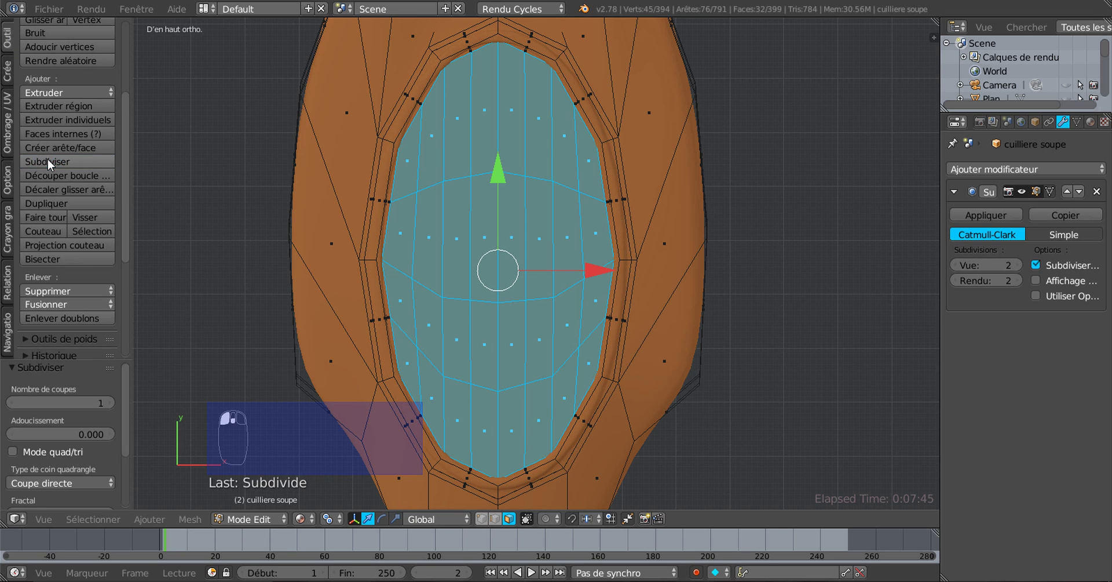
{"action": "left_click", "coordinate": [48, 161]}
{"action": "left_click", "coordinate": [48, 161]}
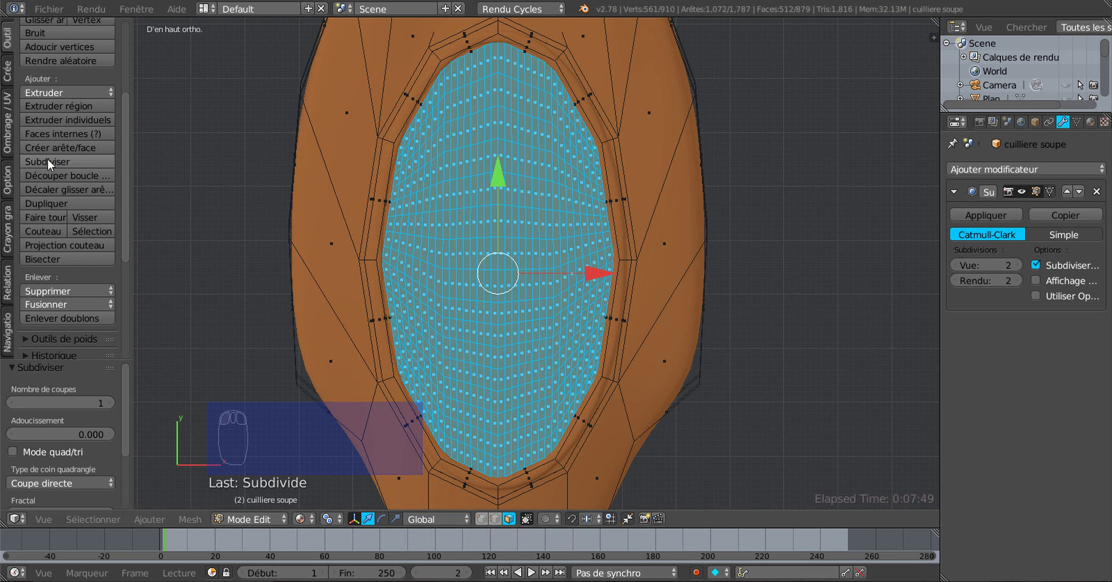
{"action": "scroll", "coordinate": [497, 309], "scroll_direction": "up", "scroll_amount": 3}
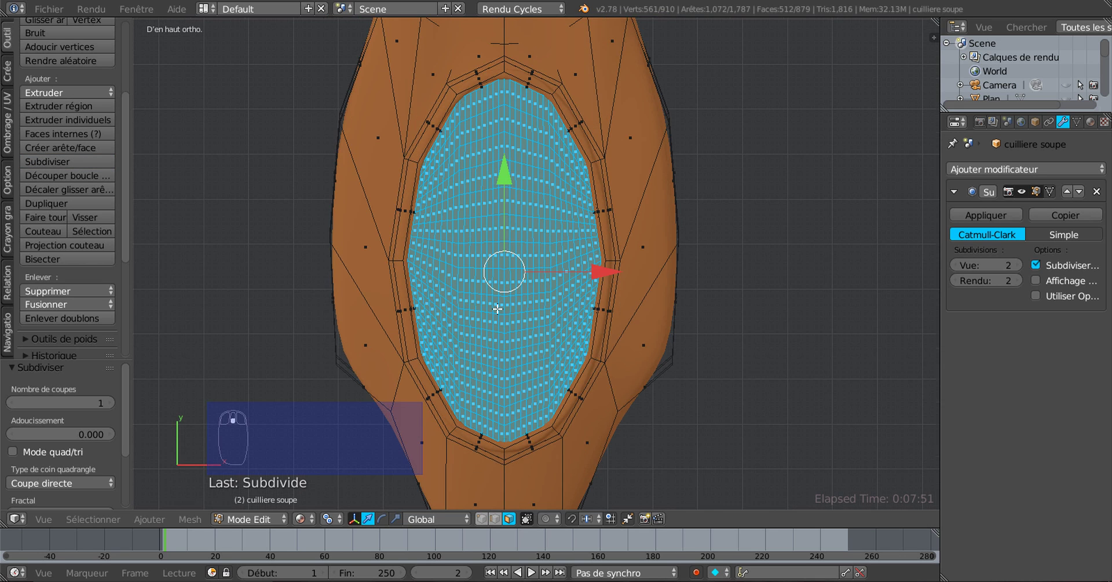
Try deleting the subdivided recess floor faces in face mode, and restore them
{"action": "left_click", "coordinate": [481, 518]}
{"action": "scroll", "coordinate": [485, 502], "scroll_direction": "down", "scroll_amount": 2}
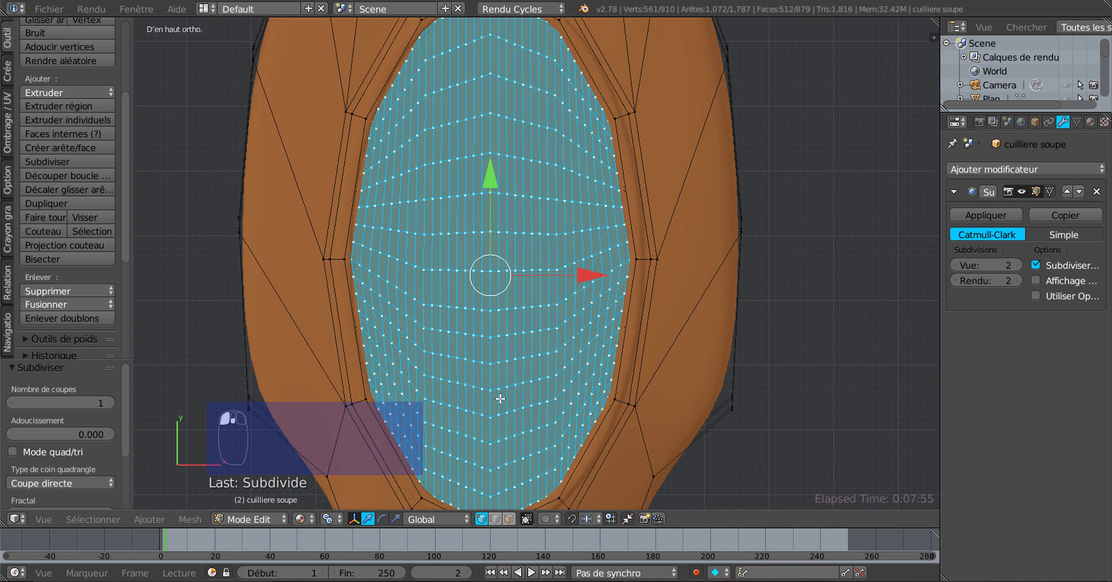
{"action": "scroll", "coordinate": [519, 336], "scroll_direction": "up", "scroll_amount": 1}
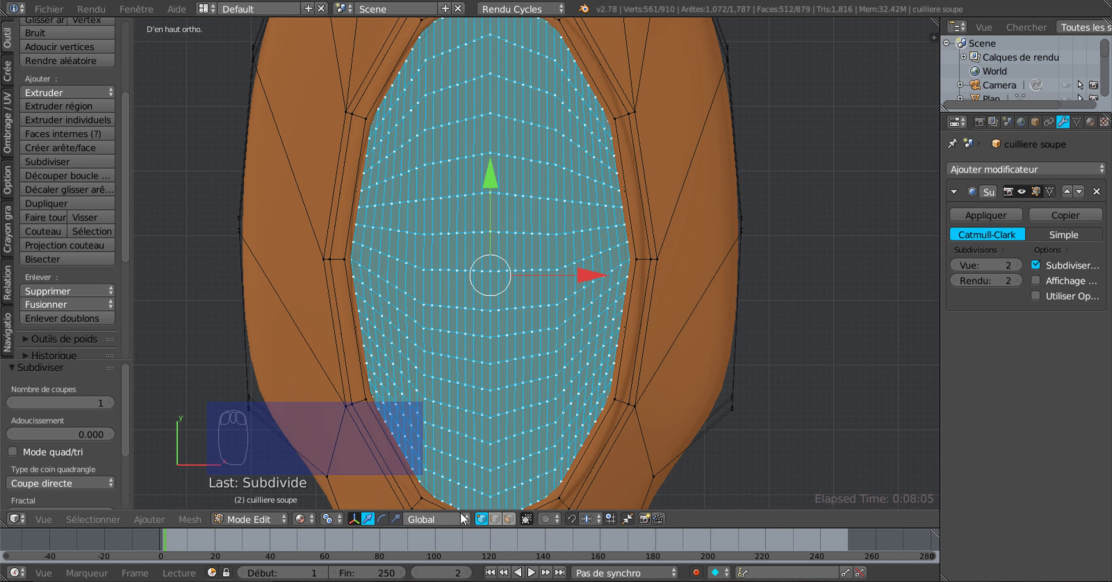
{"action": "left_click", "coordinate": [509, 519]}
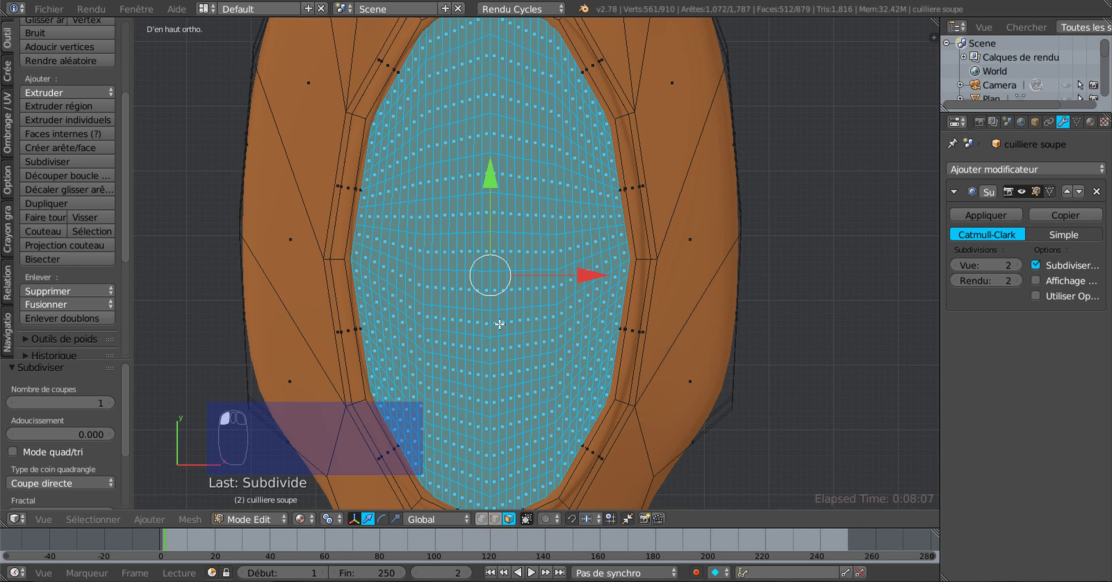
{"action": "key", "text": "x"}
{"action": "left_click", "coordinate": [458, 355]}
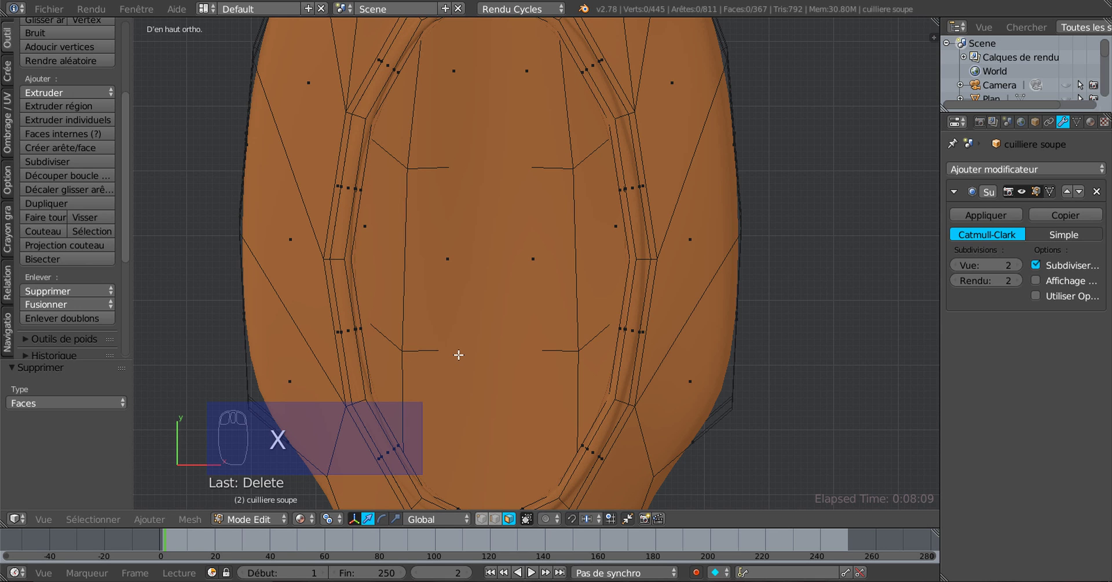
{"action": "scroll", "coordinate": [373, 256], "scroll_direction": "up", "scroll_amount": 3}
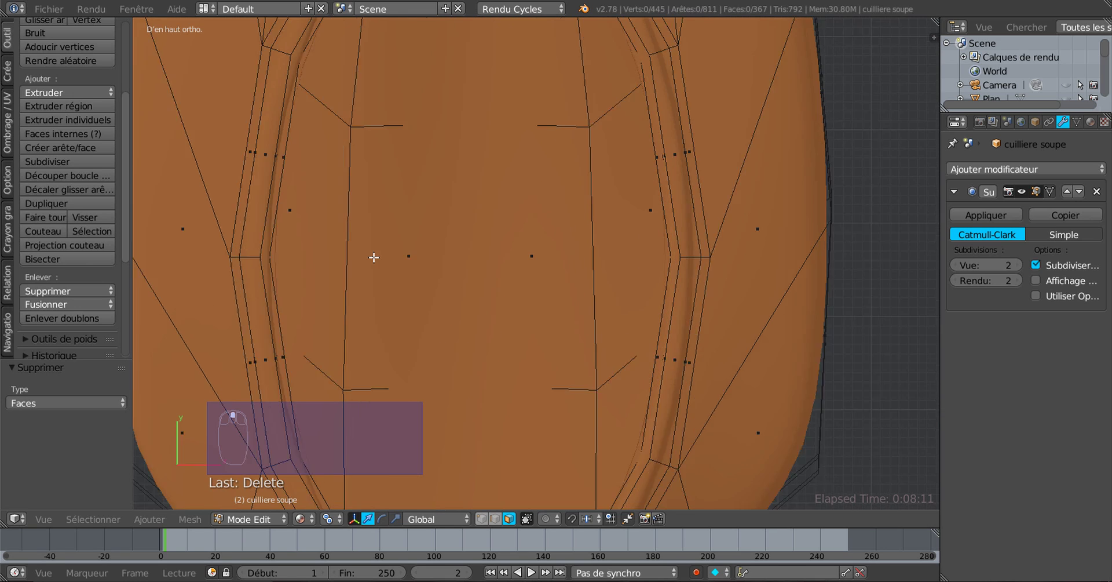
{"action": "scroll", "coordinate": [373, 256], "scroll_direction": "down", "scroll_amount": 2}
{"action": "key", "text": "ctrl+z"}
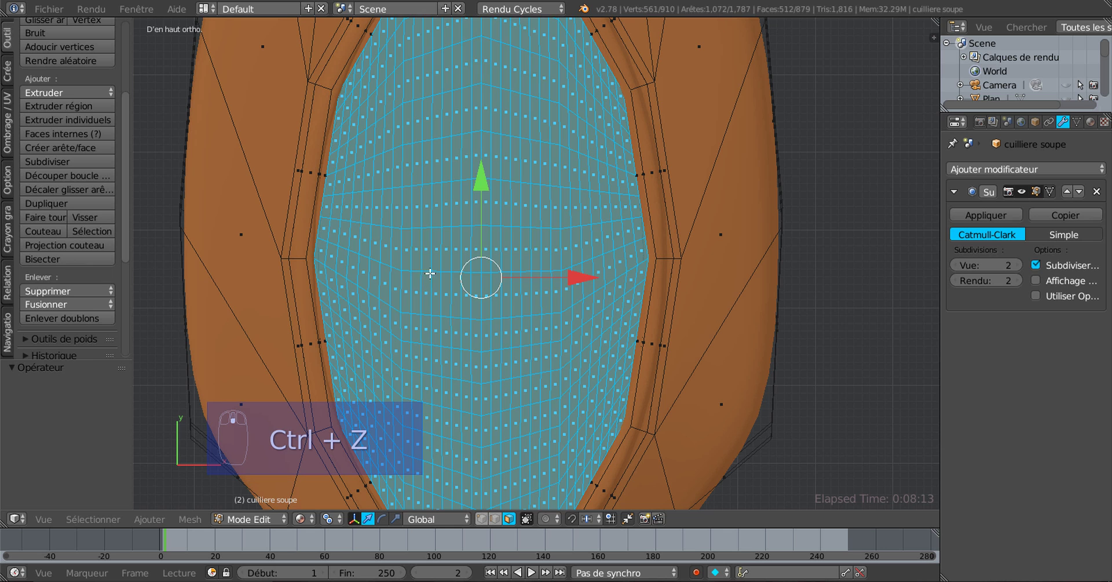
{"action": "scroll", "coordinate": [682, 249], "scroll_direction": "up", "scroll_amount": 2}
{"action": "scroll", "coordinate": [675, 245], "scroll_direction": "down", "scroll_amount": 2}
{"action": "scroll", "coordinate": [642, 270], "scroll_direction": "up", "scroll_amount": 1}
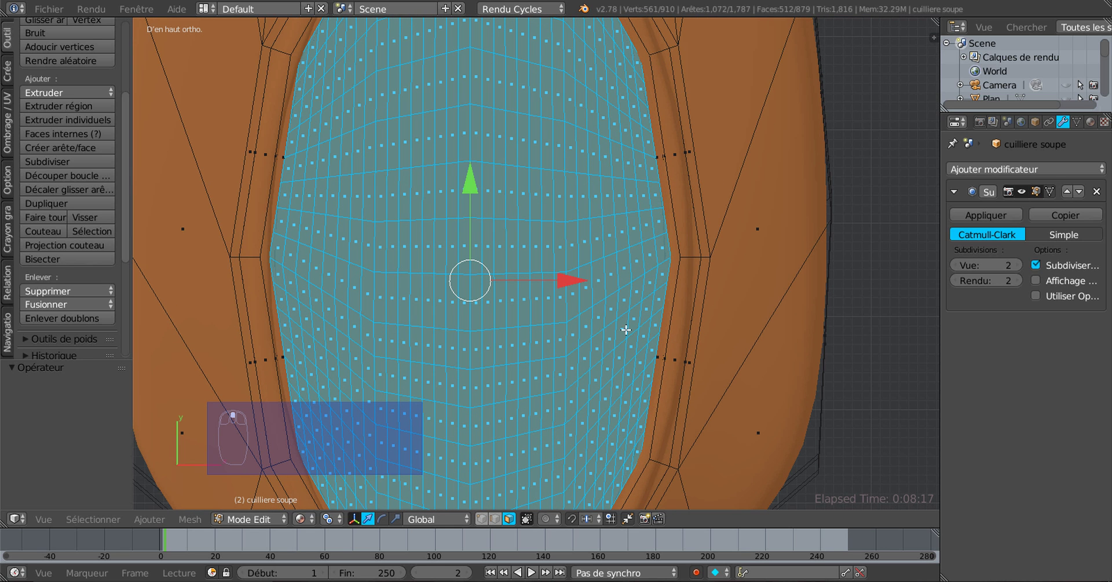
Try to select the recess floor's outer edge loops in vertex mode, and restore the full floor selection
{"action": "left_click", "coordinate": [483, 518]}
{"action": "right_click", "coordinate": [665, 231], "text": "alt+shift"}
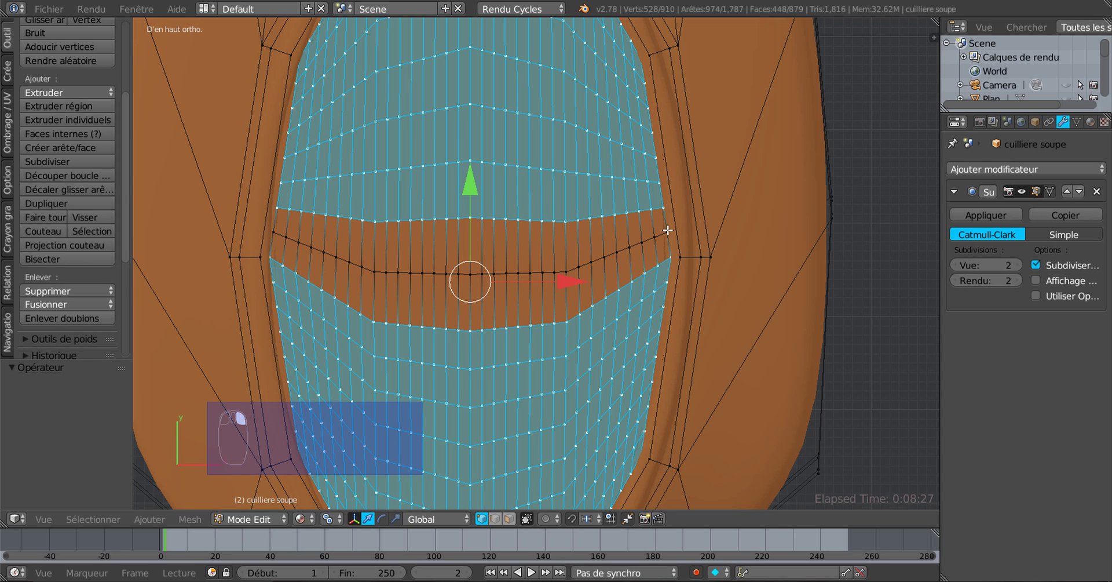
{"action": "right_click", "coordinate": [668, 231], "text": "alt"}
{"action": "right_click", "coordinate": [668, 230], "text": "alt+shift"}
{"action": "right_click", "coordinate": [668, 231], "text": "alt+shift"}
{"action": "right_click", "coordinate": [672, 276], "text": "alt+shift"}
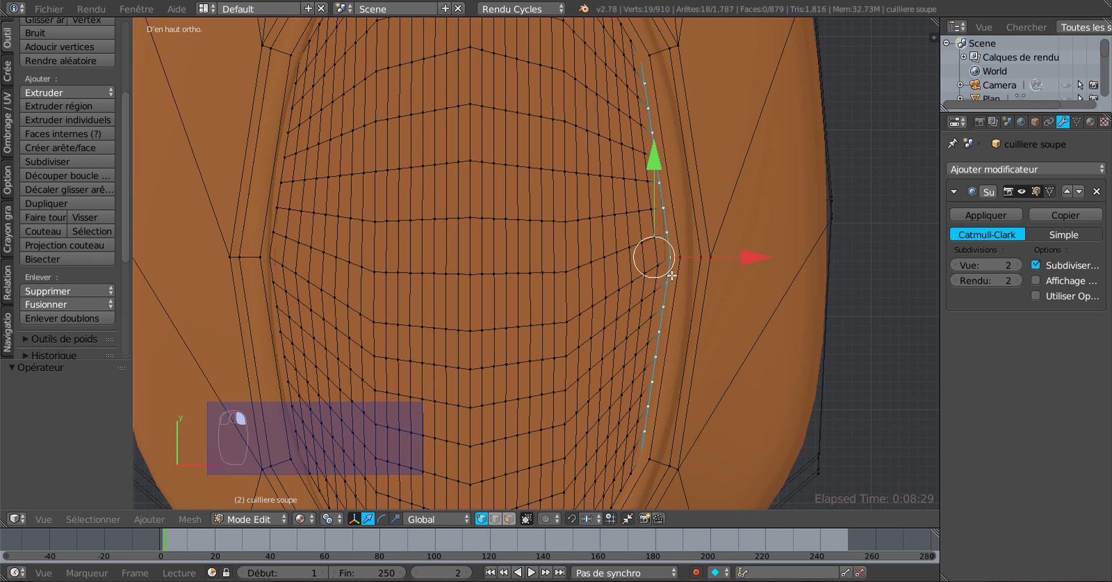
{"action": "scroll", "coordinate": [348, 223], "scroll_direction": "down", "scroll_amount": 3}
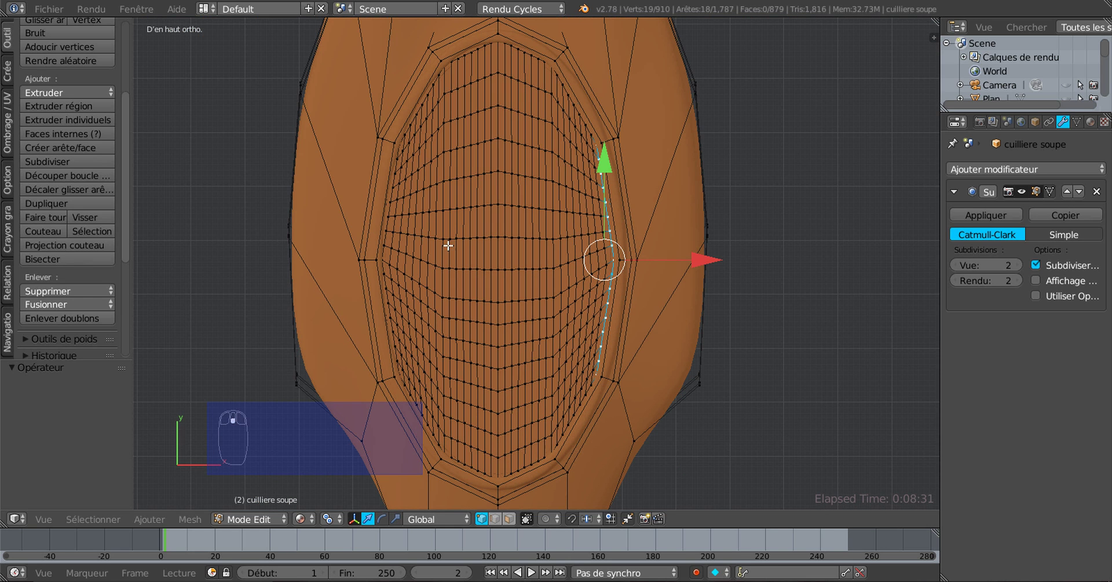
{"action": "key", "text": "ctrl+z"}
{"action": "key", "text": "ctrl+z"}
{"action": "key", "text": "ctrl+z"}
{"action": "key", "text": "ctrl+z"}
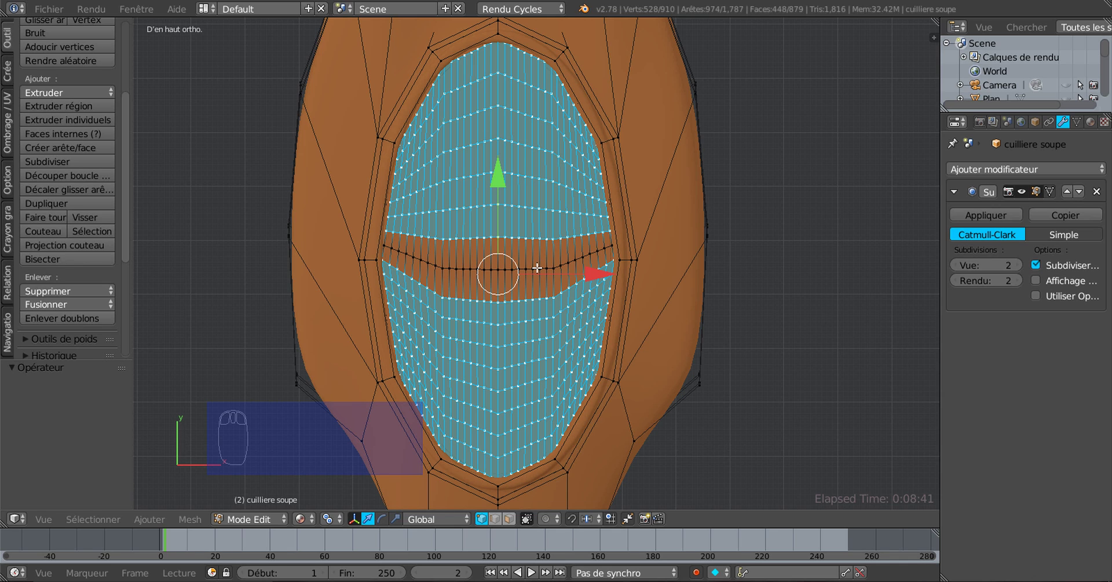
{"action": "key", "text": "ctrl+z"}
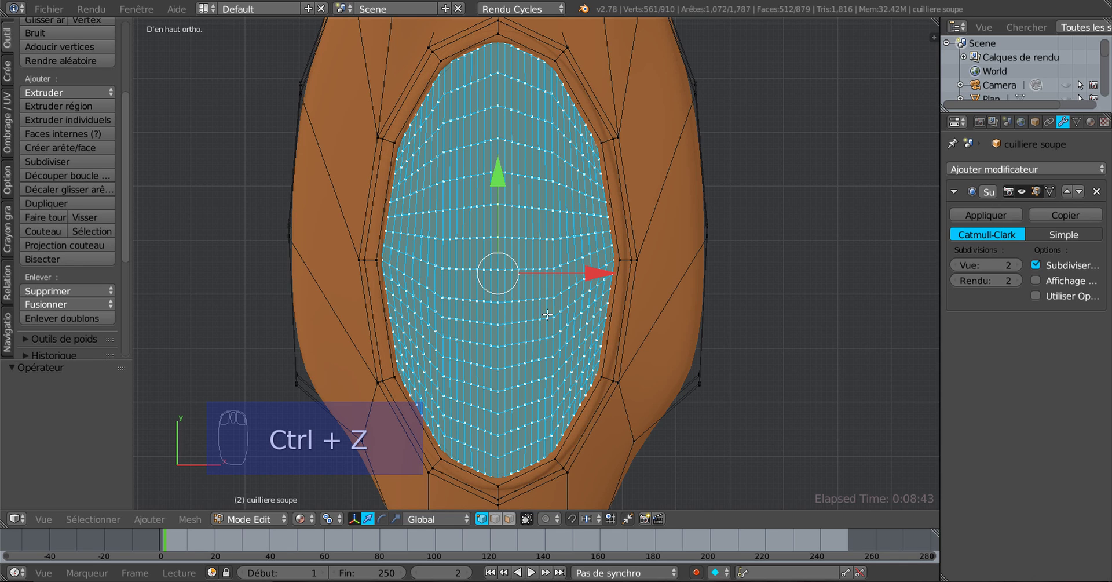
Inset the recess floor faces by about 0.0138 and delete the inner floor vertices, keeping only the narrow border strip
{"action": "key", "text": "i"}
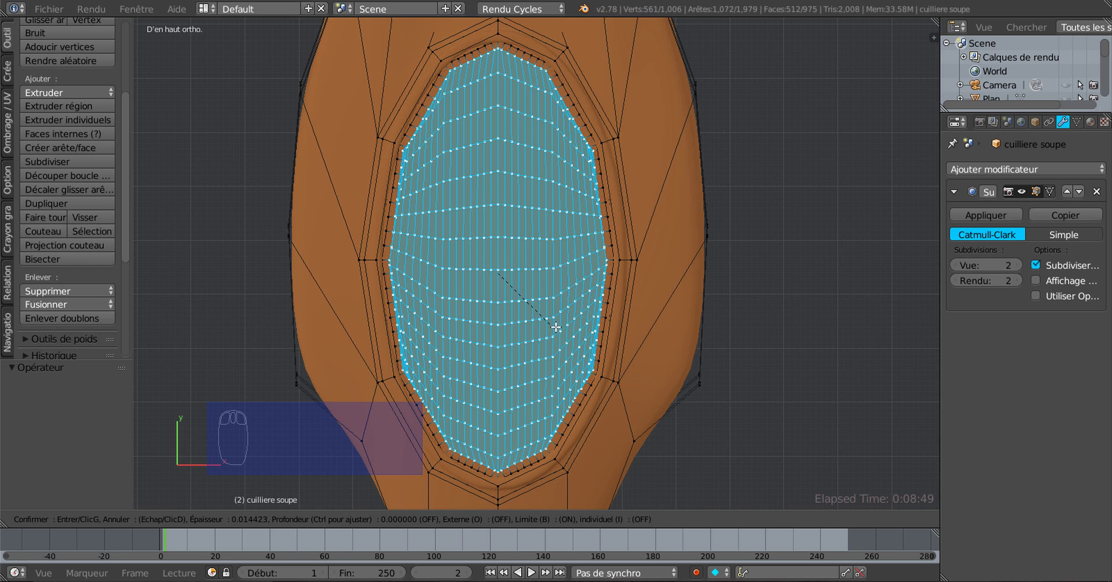
{"action": "left_click", "coordinate": [566, 325]}
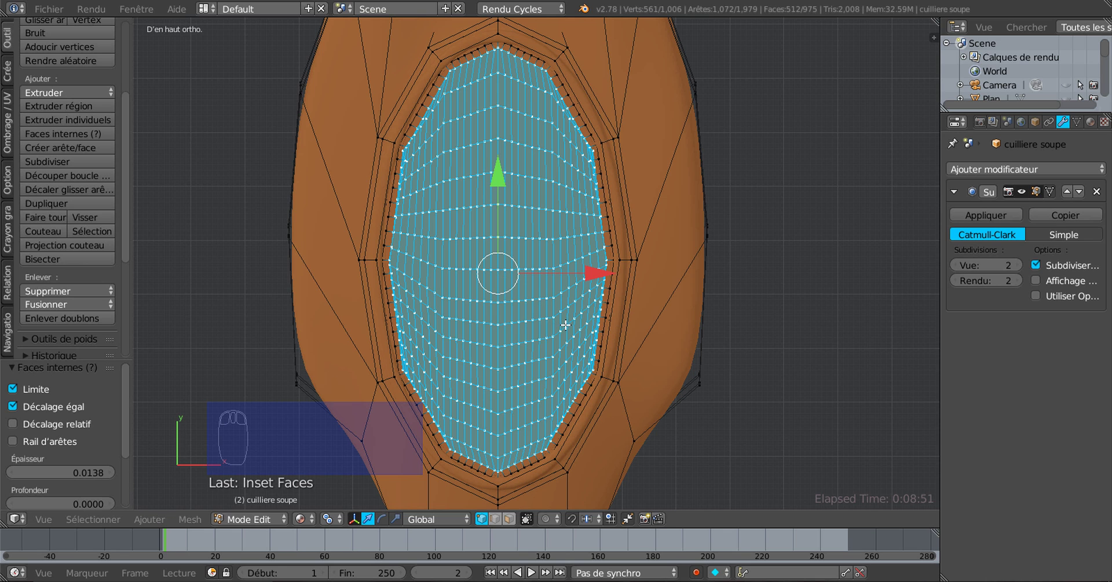
{"action": "key", "text": "x"}
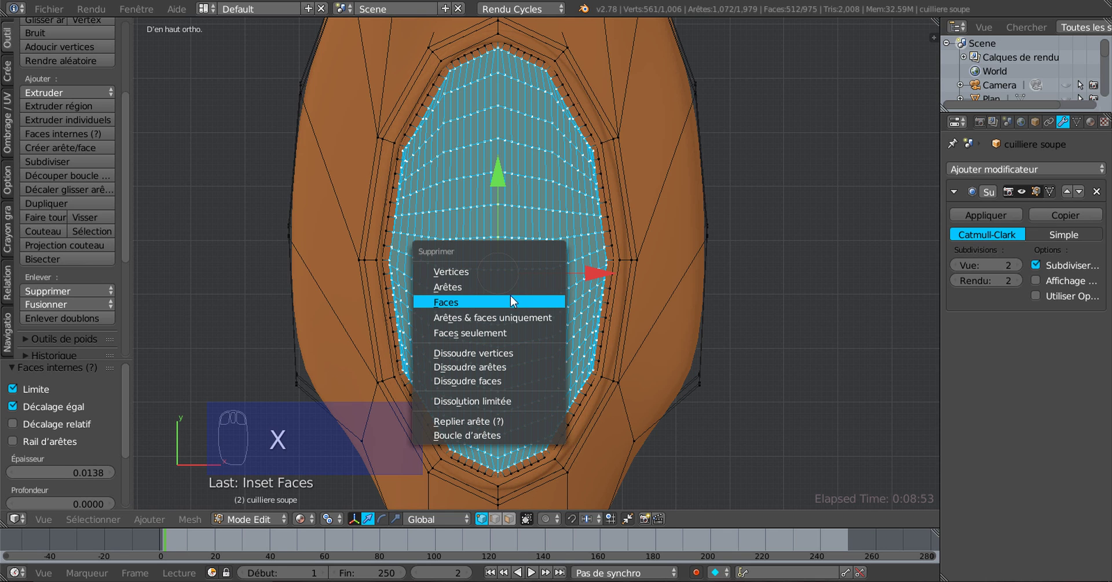
{"action": "left_click", "coordinate": [505, 270]}
Select the inner border edges of the oval opening along its +X side and the upper part of its -X side
{"action": "scroll", "coordinate": [532, 266], "scroll_direction": "up", "scroll_amount": 2}
{"action": "middle_click_drag", "start_coordinate": [598, 266], "coordinate": [601, 249]}
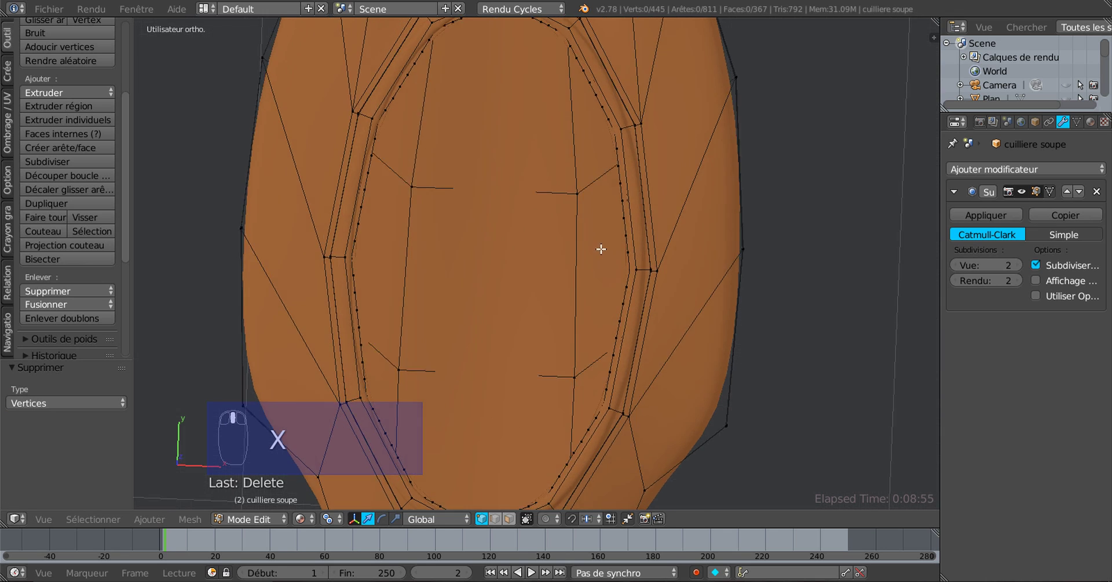
{"action": "scroll", "coordinate": [609, 238], "scroll_direction": "up", "scroll_amount": 3}
{"action": "right_click", "coordinate": [660, 231], "text": "alt"}
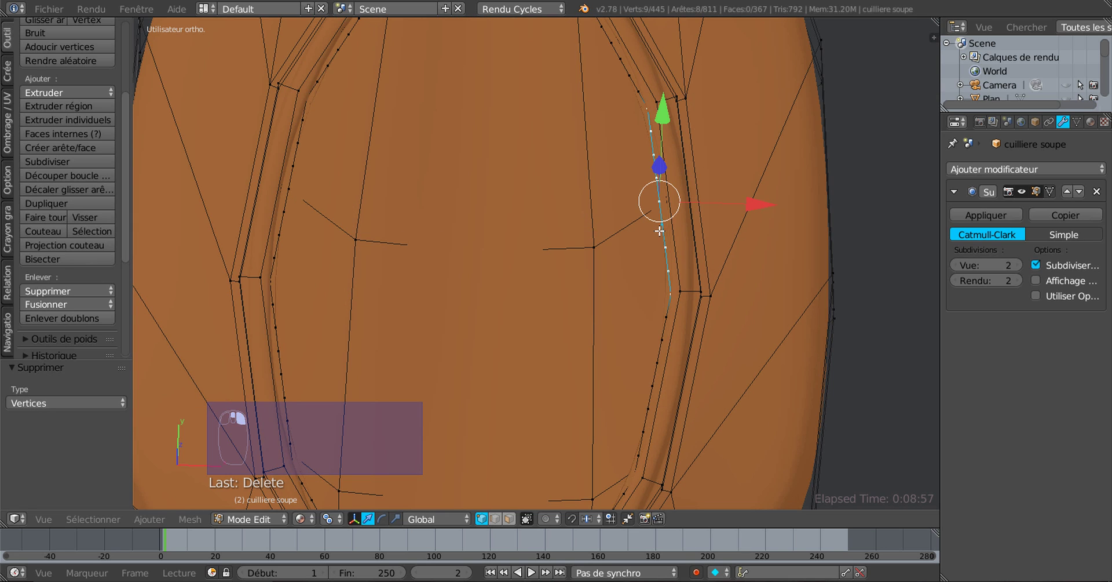
{"action": "right_click", "coordinate": [660, 346], "text": "alt+shift"}
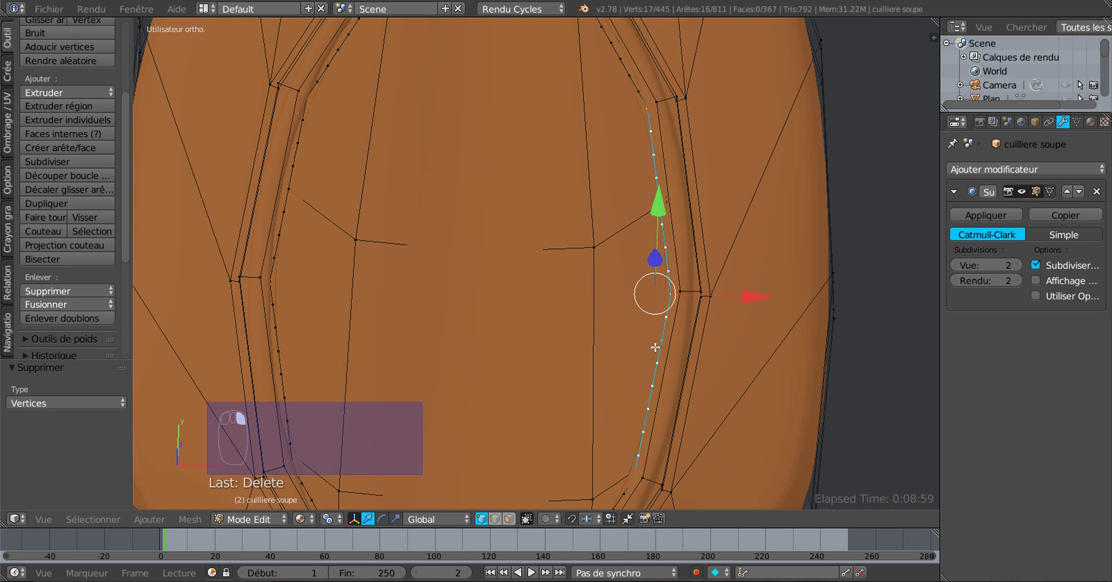
{"action": "right_click", "coordinate": [288, 222], "text": "alt+shift"}
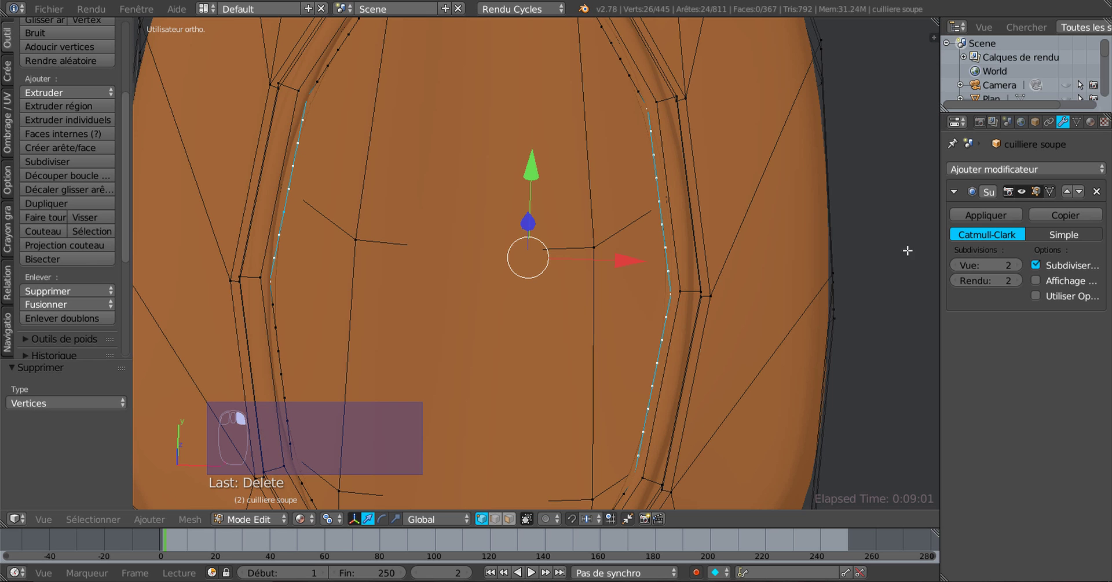
Keep the Subsurf view subdivisions at 2 and switch the viewport shading to Solid
{"action": "left_click", "coordinate": [1018, 265]}
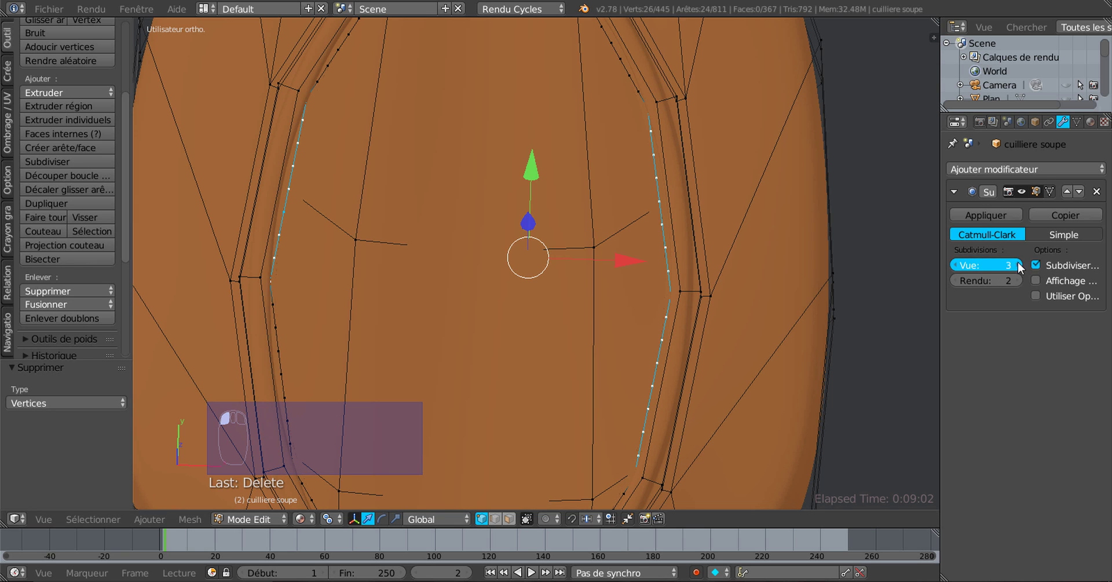
{"action": "left_click", "coordinate": [959, 266]}
{"action": "scroll", "coordinate": [777, 306], "scroll_direction": "down", "scroll_amount": 2}
{"action": "middle_click_drag", "start_coordinate": [777, 306], "coordinate": [646, 266]}
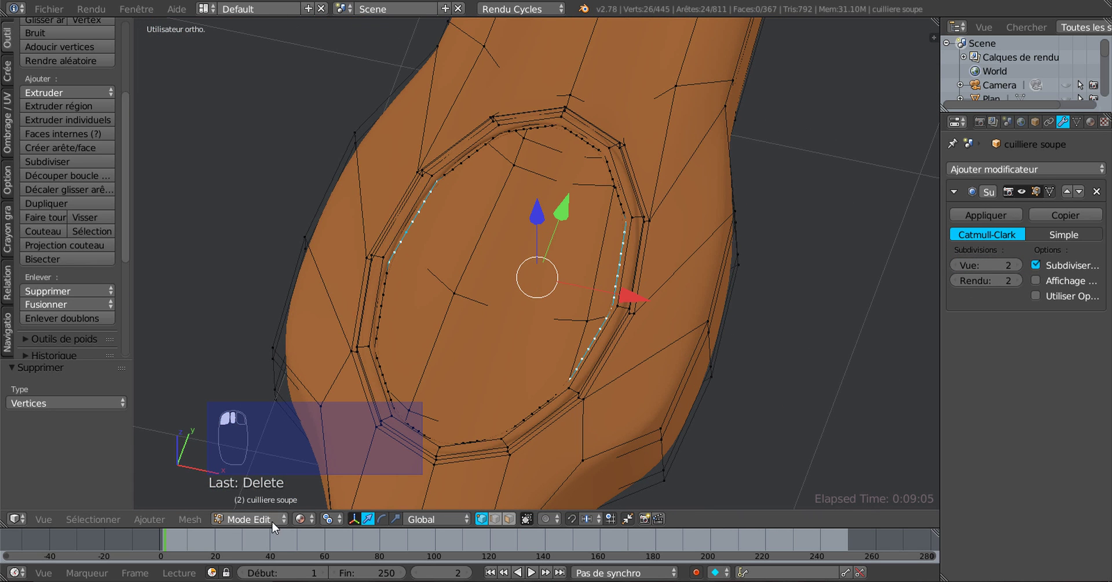
{"action": "left_click", "coordinate": [304, 518]}
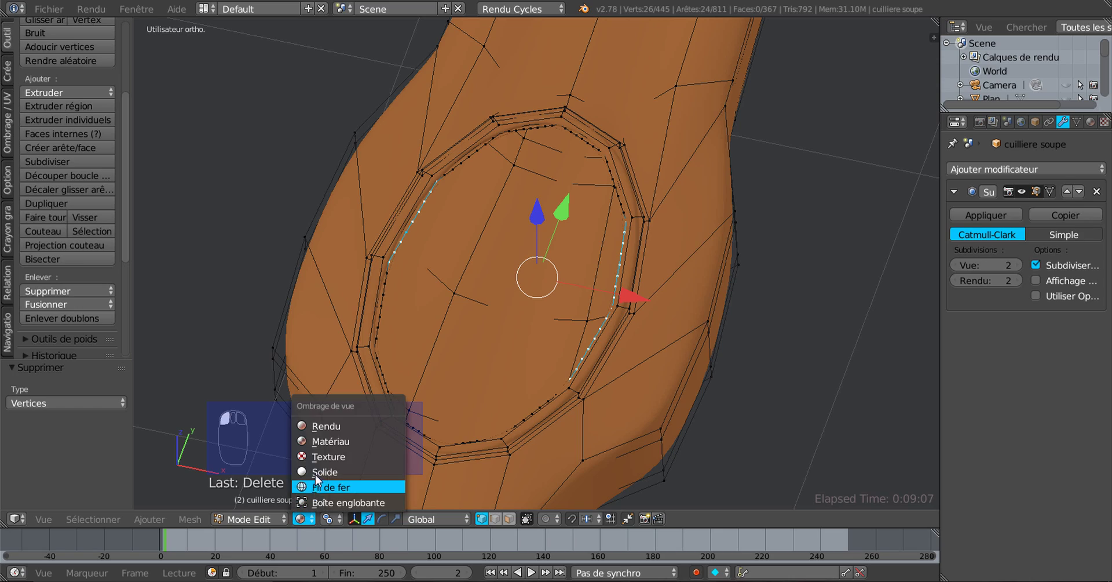
{"action": "left_click", "coordinate": [373, 471]}
Add the opening's inner border edges around the -Y end and up the rest of the -X side to the selection
{"action": "middle_click_drag", "start_coordinate": [374, 471], "coordinate": [538, 426]}
{"action": "middle_click_drag", "start_coordinate": [554, 422], "coordinate": [594, 299]}
{"action": "scroll", "coordinate": [593, 299], "scroll_direction": "up", "scroll_amount": 4}
{"action": "scroll", "coordinate": [594, 311], "scroll_direction": "up", "scroll_amount": 1}
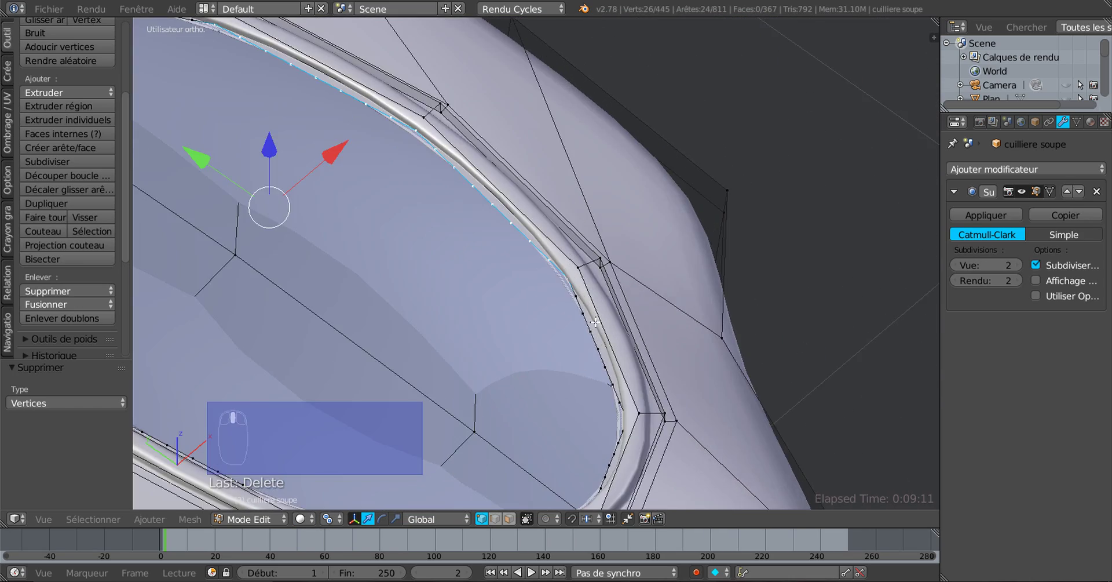
{"action": "right_click", "coordinate": [631, 409], "text": "ctrl"}
{"action": "right_click", "coordinate": [612, 460], "text": "ctrl"}
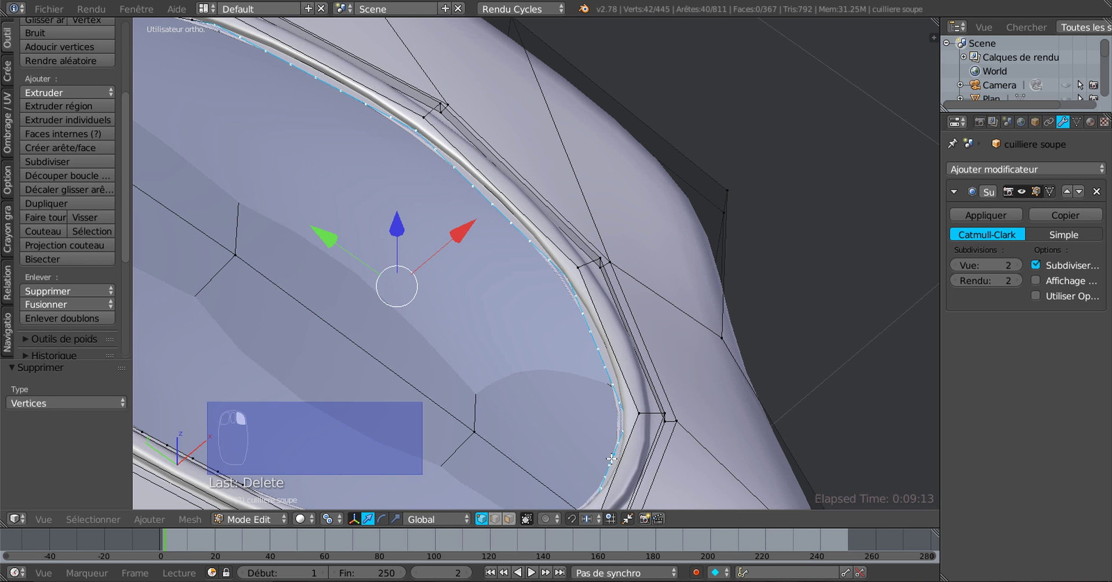
{"action": "middle_click_drag", "start_coordinate": [675, 352], "coordinate": [494, 405]}
{"action": "middle_click_drag", "start_coordinate": [303, 332], "coordinate": [475, 374], "text": "shift"}
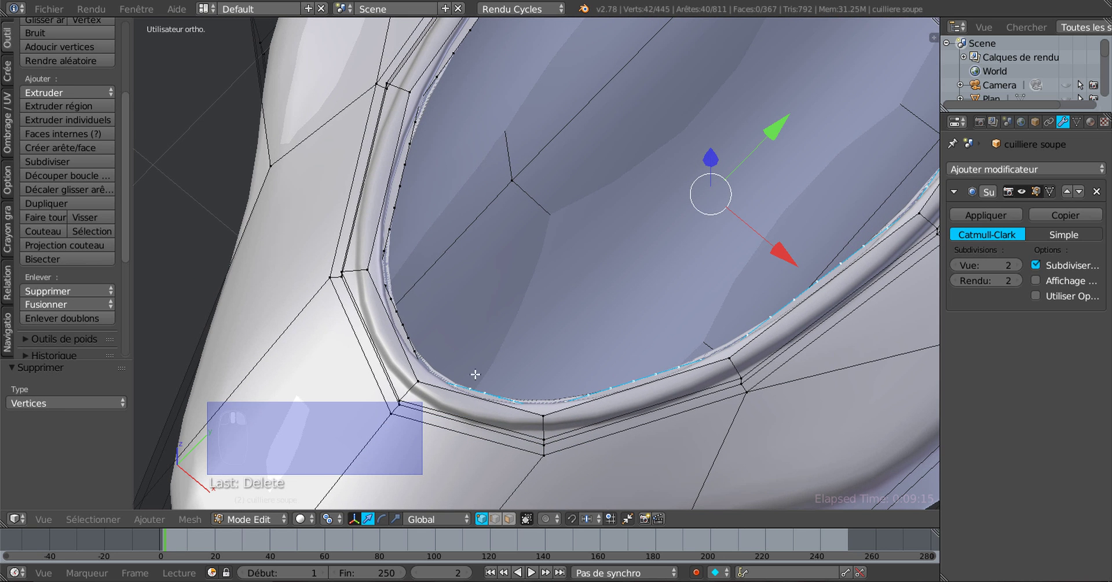
{"action": "right_click", "coordinate": [397, 304], "text": "alt+shift"}
{"action": "right_click", "coordinate": [395, 222], "text": "alt+shift"}
{"action": "middle_click_drag", "start_coordinate": [532, 259], "coordinate": [481, 499], "text": "shift"}
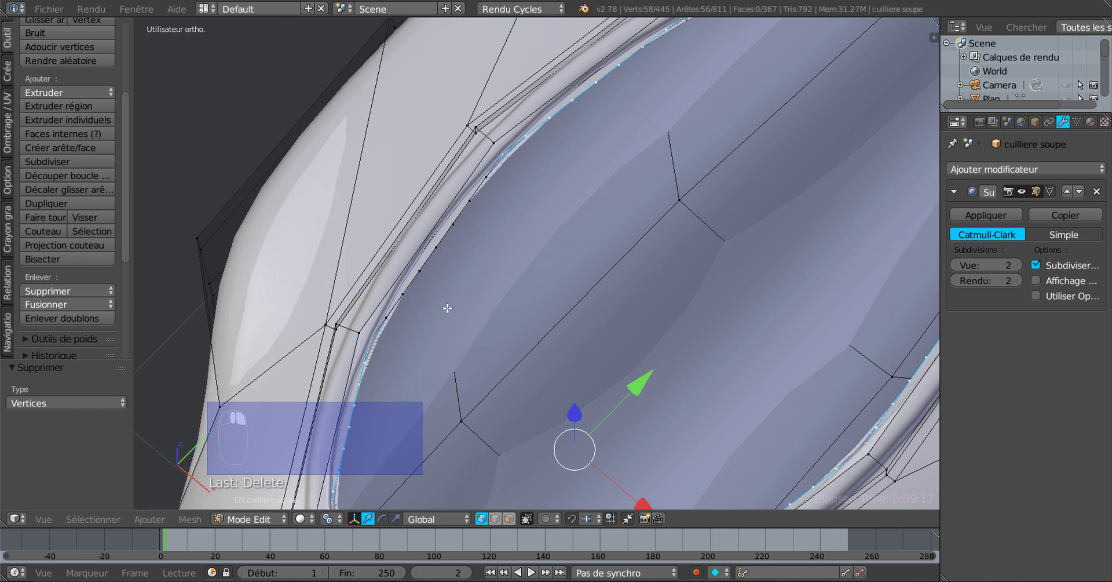
{"action": "right_click", "coordinate": [441, 244], "text": "alt+shift"}
Add the remaining inner border edges around the opening's +Y end to the selection to complete the loop
{"action": "scroll", "coordinate": [632, 203], "scroll_direction": "down", "scroll_amount": 3}
{"action": "middle_click_drag", "start_coordinate": [707, 200], "coordinate": [566, 380], "text": "shift"}
{"action": "scroll", "coordinate": [565, 378], "scroll_direction": "up", "scroll_amount": 2}
{"action": "scroll", "coordinate": [566, 377], "scroll_direction": "up", "scroll_amount": 1}
{"action": "right_click", "coordinate": [555, 303], "text": "alt+shift"}
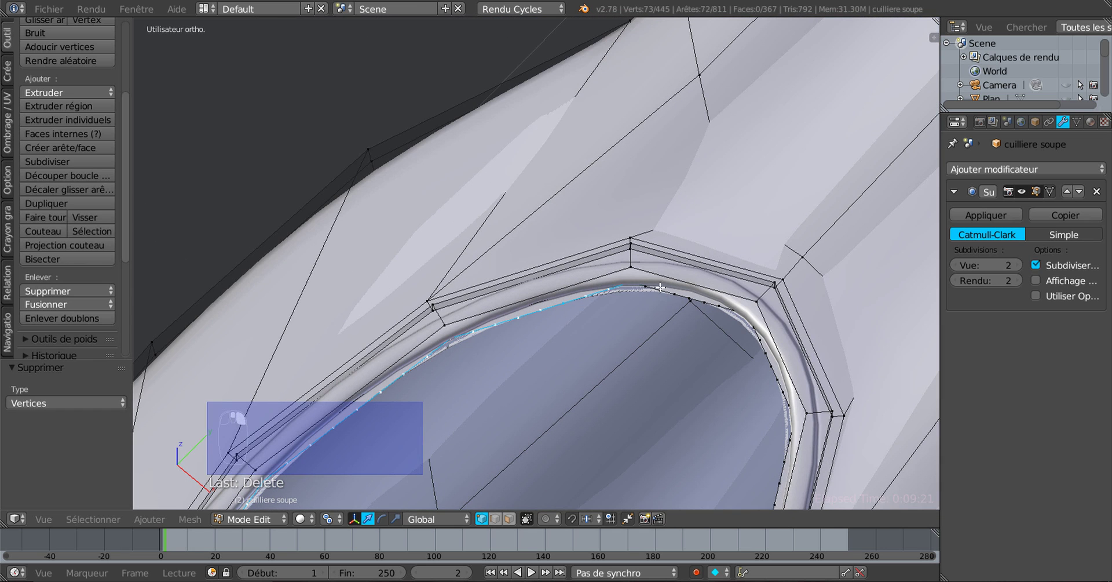
{"action": "right_click", "coordinate": [677, 294], "text": "alt+shift"}
{"action": "middle_click_drag", "start_coordinate": [702, 316], "coordinate": [755, 307]}
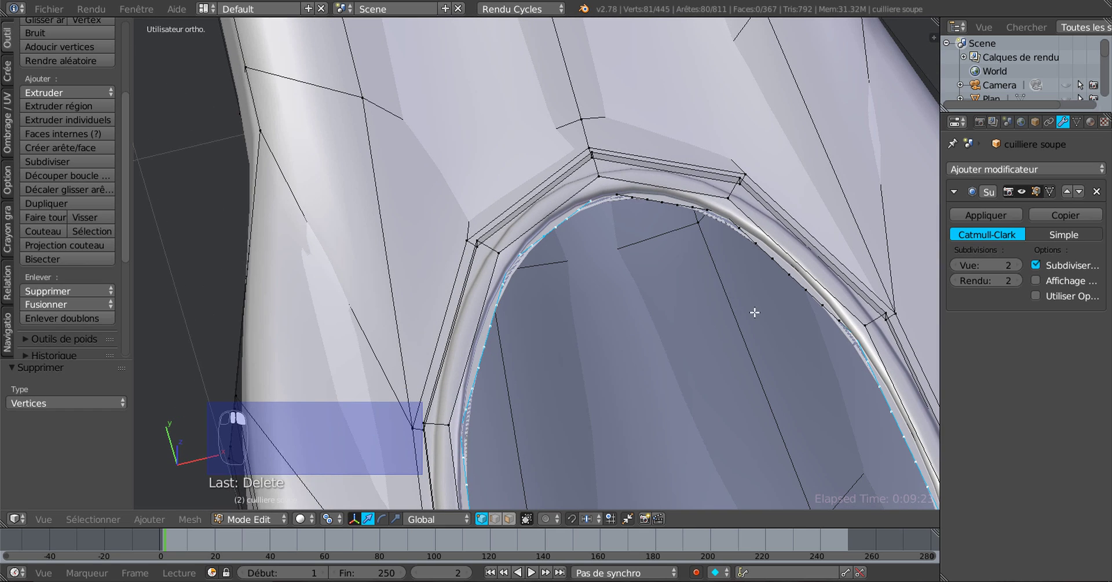
{"action": "right_click", "coordinate": [669, 203], "text": "alt+shift"}
{"action": "right_click", "coordinate": [770, 255], "text": "alt+shift"}
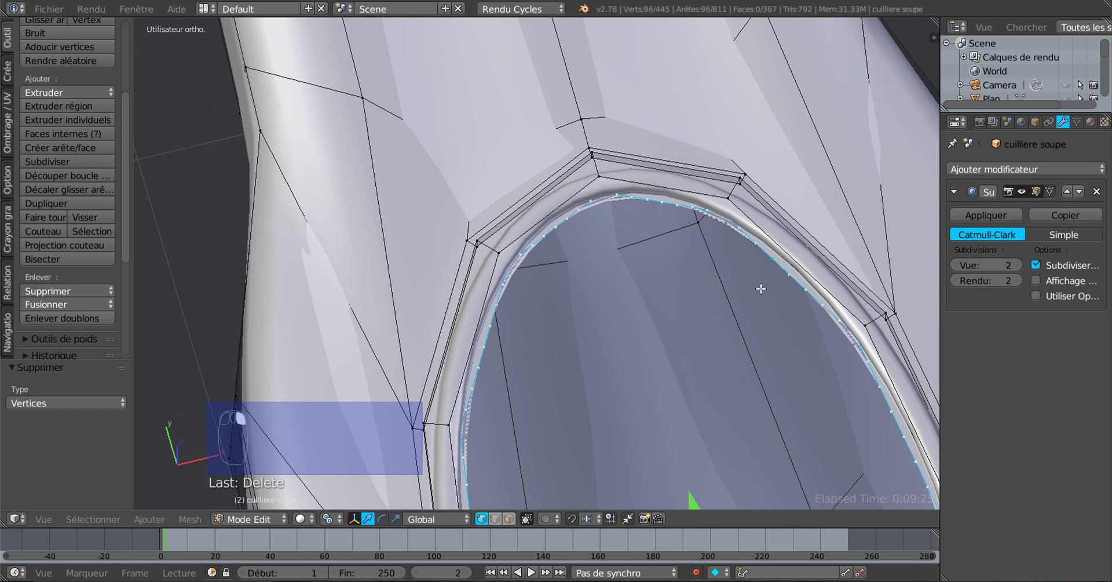
Extrude the selected border loop inward, scaling it to about 0.932 to form a narrow ring
{"action": "scroll", "coordinate": [748, 327], "scroll_direction": "down", "scroll_amount": 4}
{"action": "middle_click_drag", "start_coordinate": [683, 424], "coordinate": [714, 401]}
{"action": "key", "text": "e"}
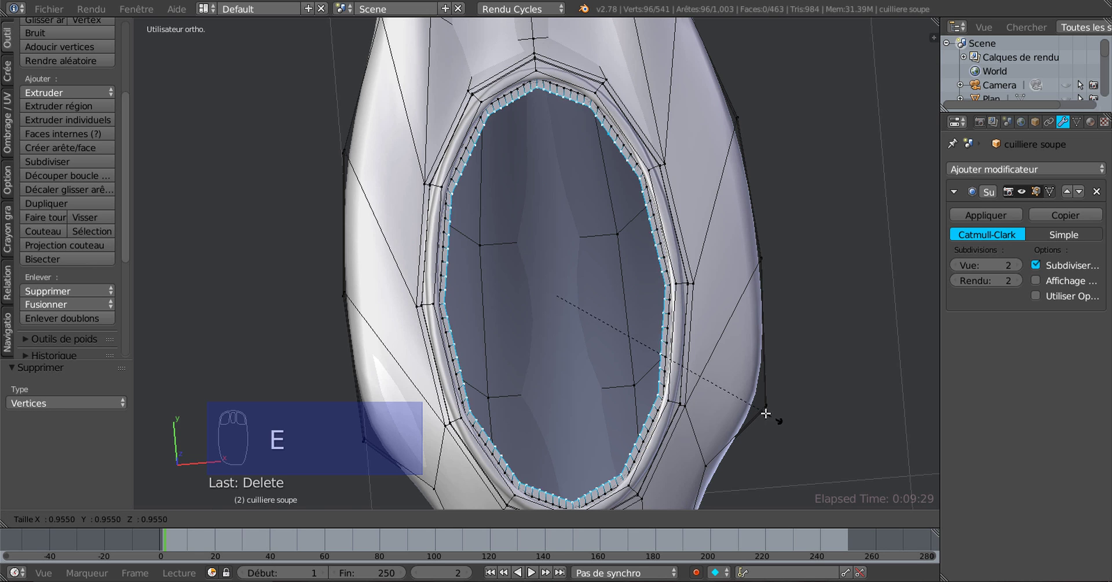
{"action": "key", "text": "s"}
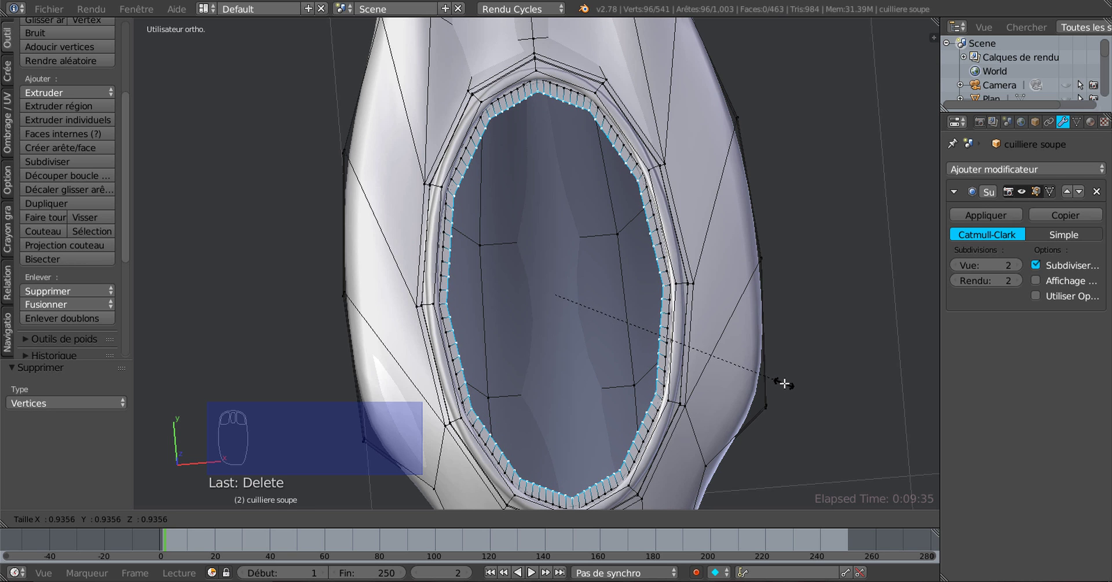
{"action": "left_click", "coordinate": [782, 384]}
Extrude the inner border loop again and scale it to 0 so its vertices converge at the oval's centre
{"action": "middle_click_drag", "start_coordinate": [784, 383], "coordinate": [784, 294]}
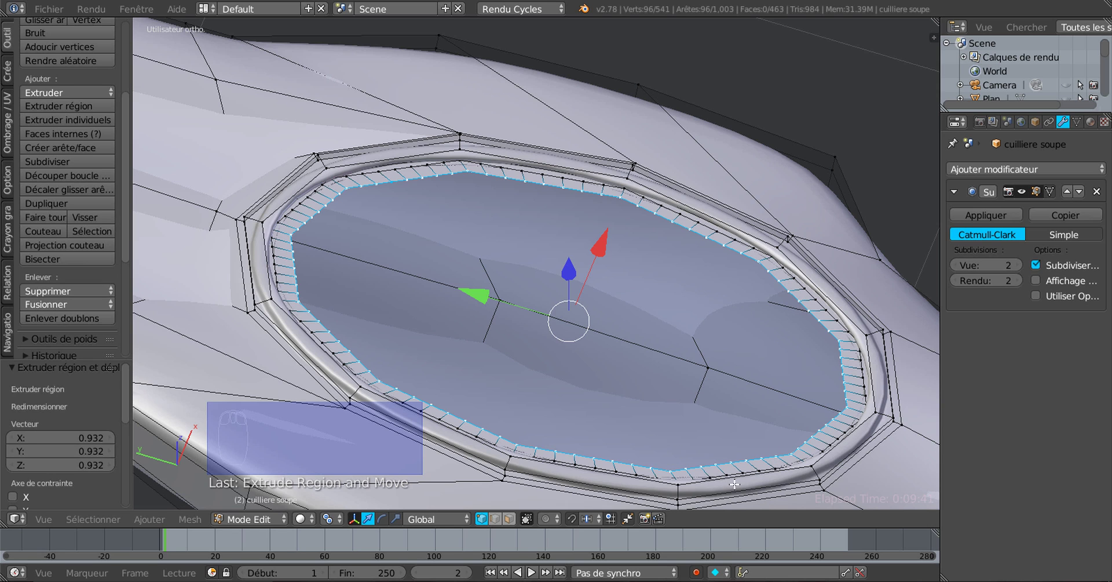
{"action": "key", "text": "e"}
{"action": "key", "text": "s"}
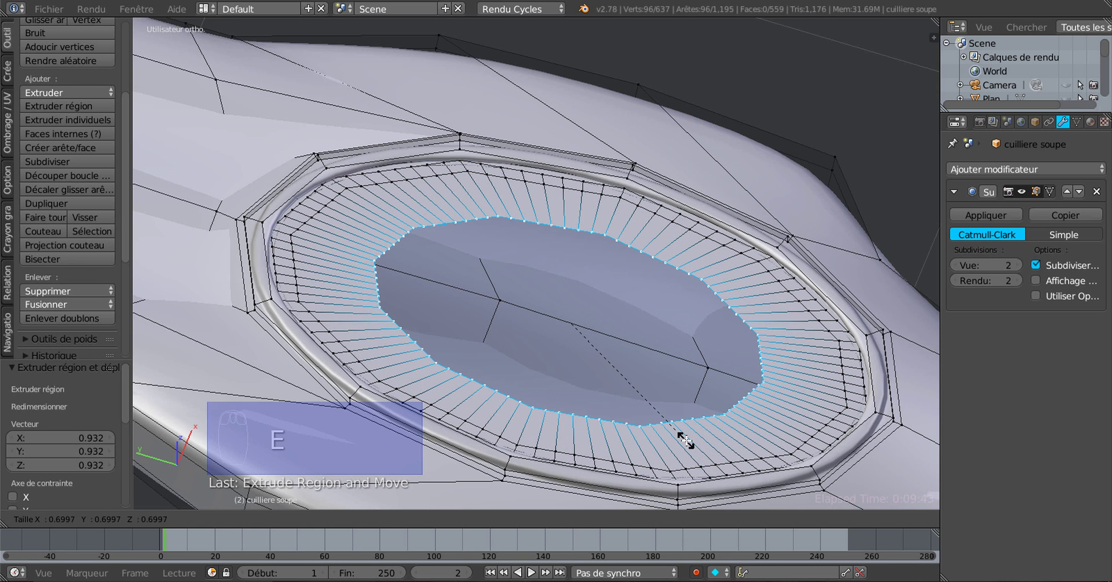
{"action": "key", "text": "0"}
{"action": "left_click", "coordinate": [686, 440]}
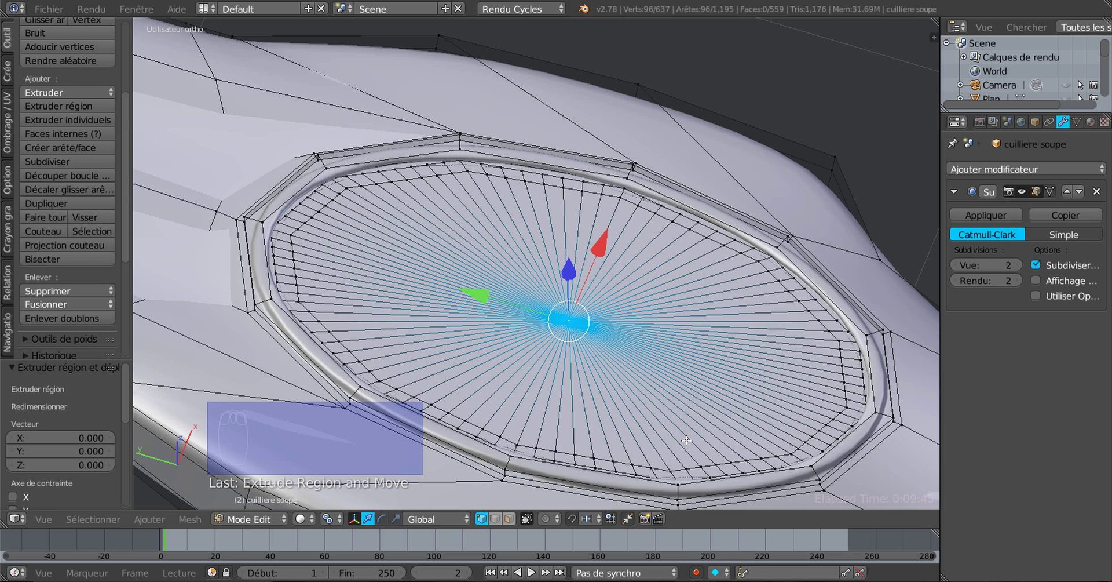
{"action": "middle_click_drag", "start_coordinate": [734, 414], "coordinate": [749, 364]}
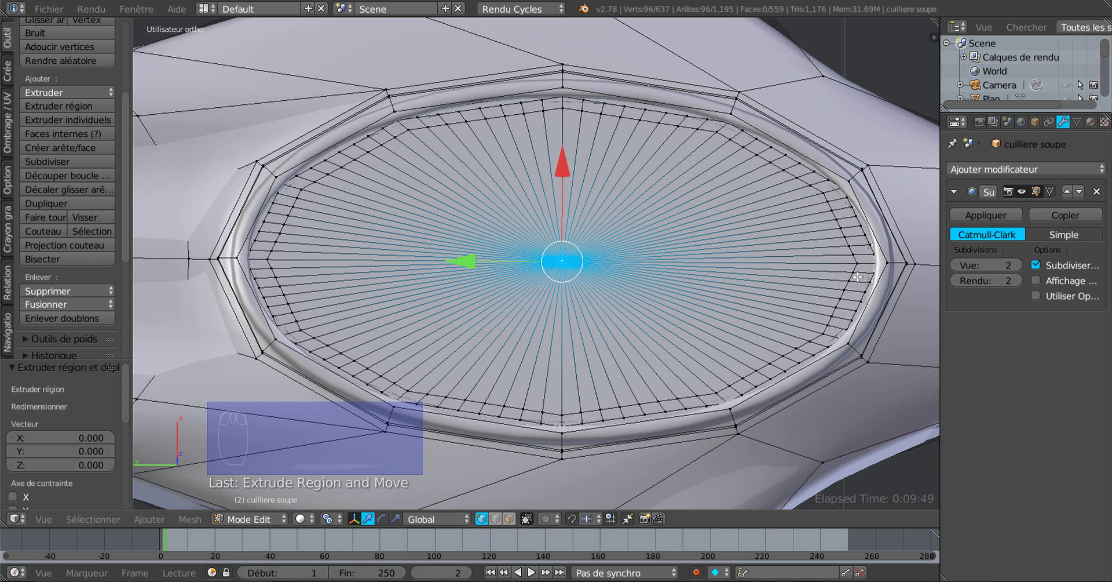
Select the narrow ring of faces between the oval border and the radial fan
{"action": "left_click", "coordinate": [509, 519]}
{"action": "scroll", "coordinate": [780, 387], "scroll_direction": "down", "scroll_amount": 3, "text": "ctrl"}
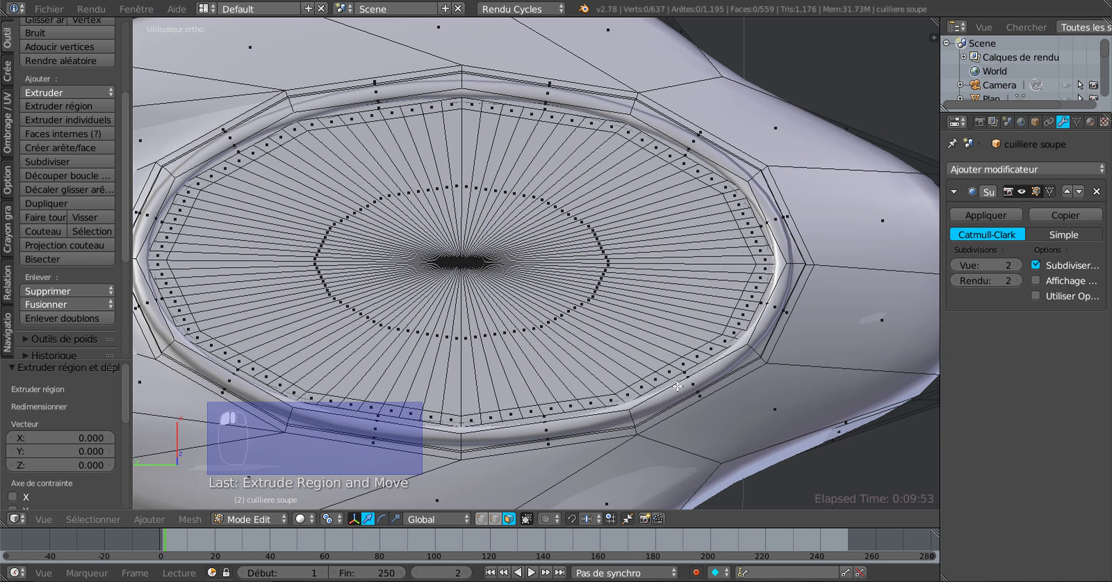
{"action": "right_click", "coordinate": [744, 316], "text": "alt"}
{"action": "scroll", "coordinate": [717, 325], "scroll_direction": "down", "scroll_amount": 3}
{"action": "scroll", "coordinate": [718, 321], "scroll_direction": "up", "scroll_amount": 4}
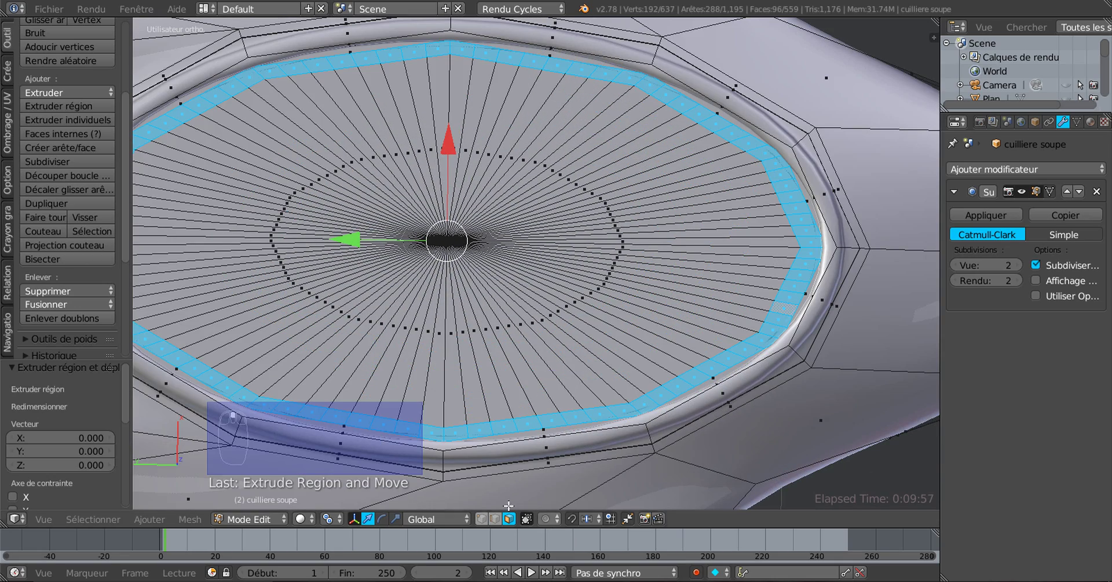
Select the edge loop between the narrow ring and the radial fan and round it with the LoopTools Circle operation
{"action": "left_click", "coordinate": [496, 519]}
{"action": "right_click", "coordinate": [787, 213], "text": "alt"}
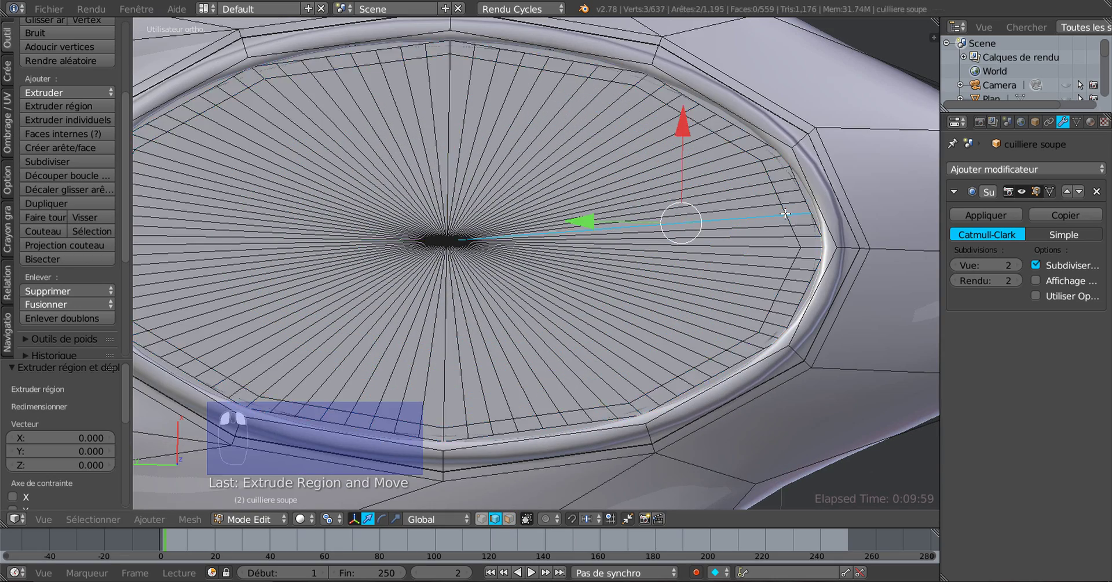
{"action": "right_click", "coordinate": [786, 212], "text": "alt"}
{"action": "scroll", "coordinate": [777, 226], "scroll_direction": "down", "scroll_amount": 2}
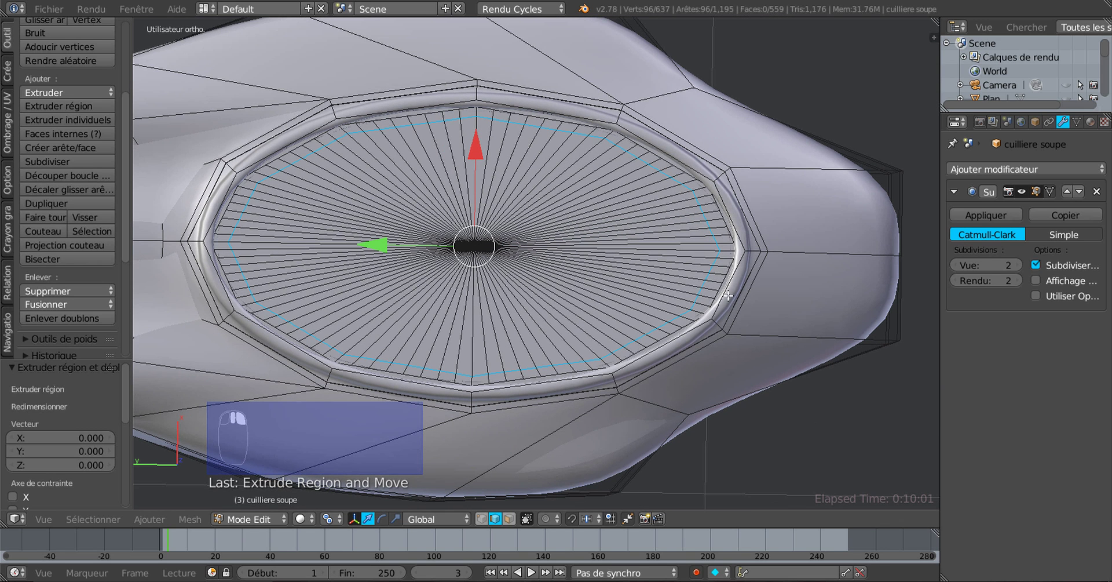
{"action": "scroll", "coordinate": [628, 366], "scroll_direction": "down", "scroll_amount": 2}
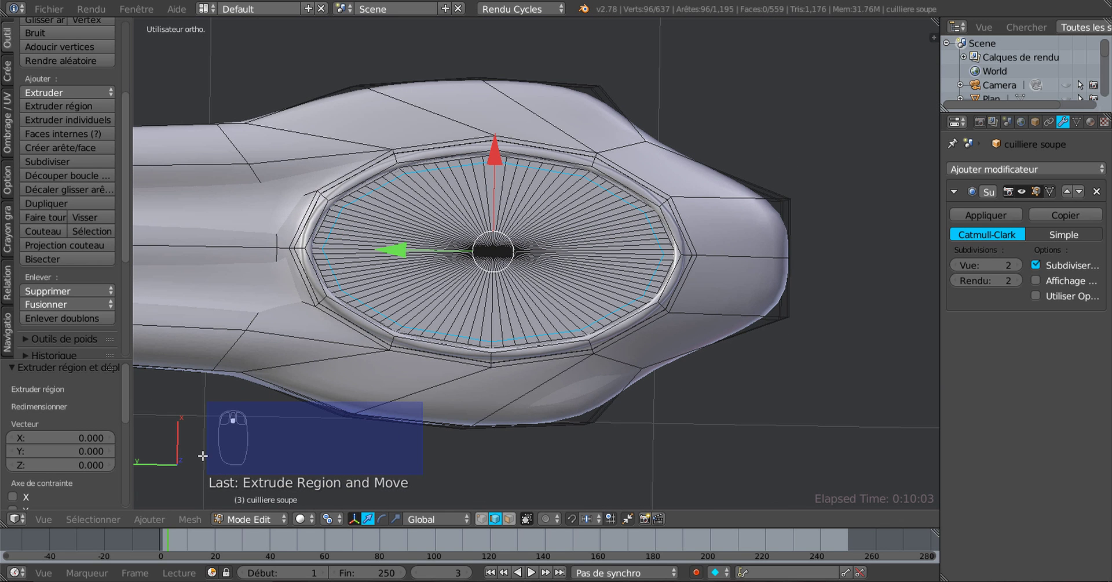
{"action": "scroll", "coordinate": [124, 225], "scroll_direction": "down", "scroll_amount": 5}
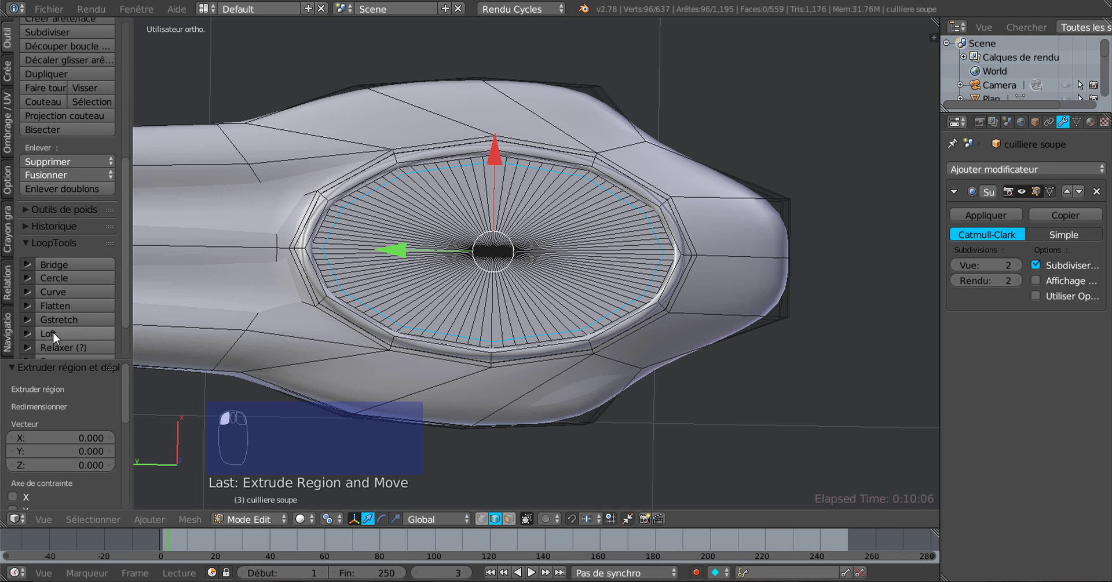
{"action": "left_click", "coordinate": [59, 278]}
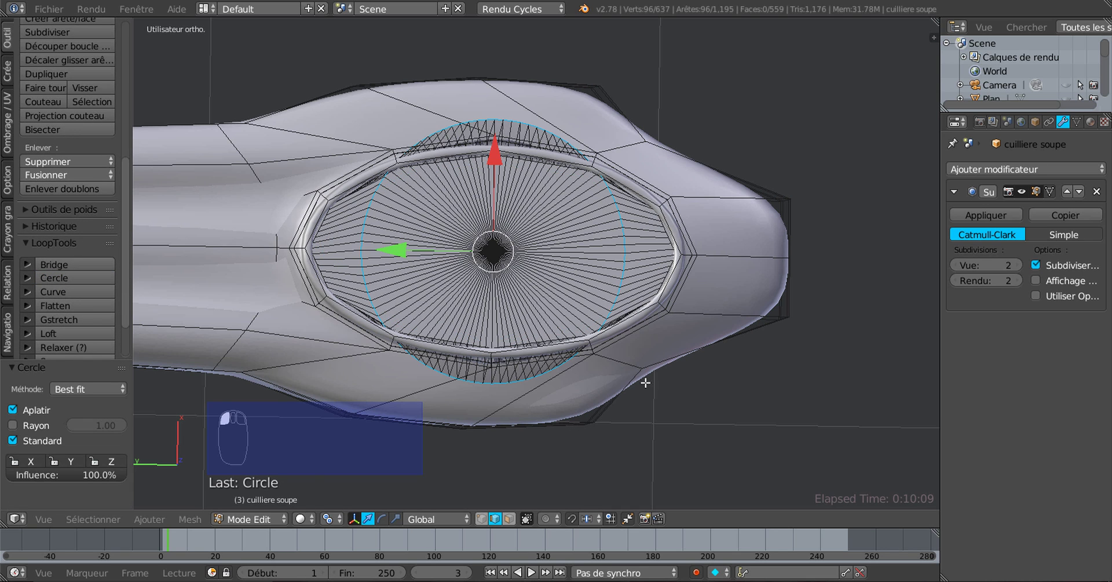
Scale the circular loop to 0.630 in top view so it fits inside the oval rim
{"action": "middle_click_drag", "start_coordinate": [645, 383], "coordinate": [552, 394]}
{"action": "key", "text": "KP_7"}
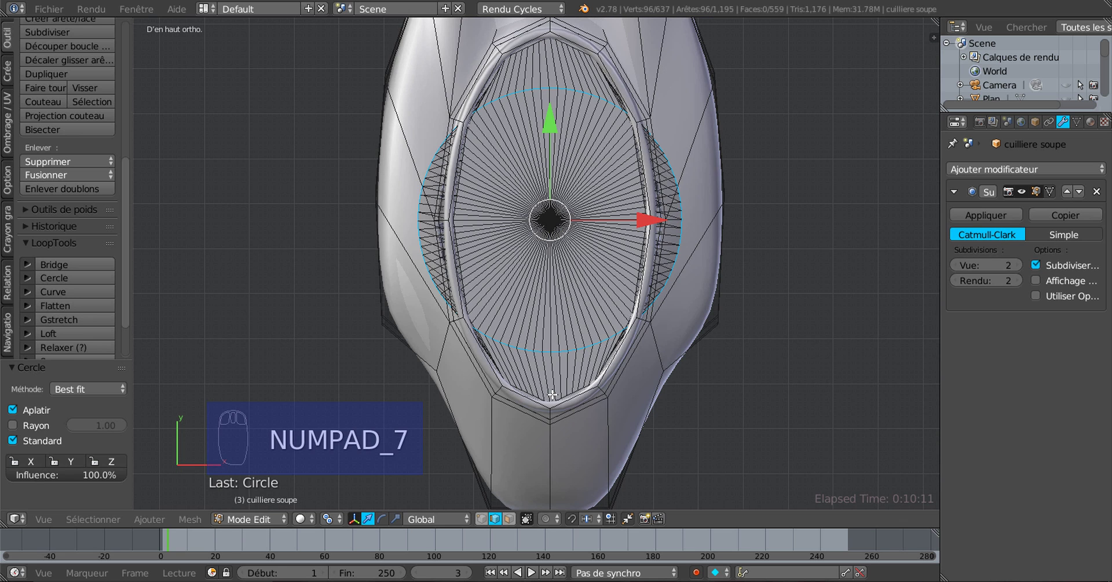
{"action": "key", "text": "s"}
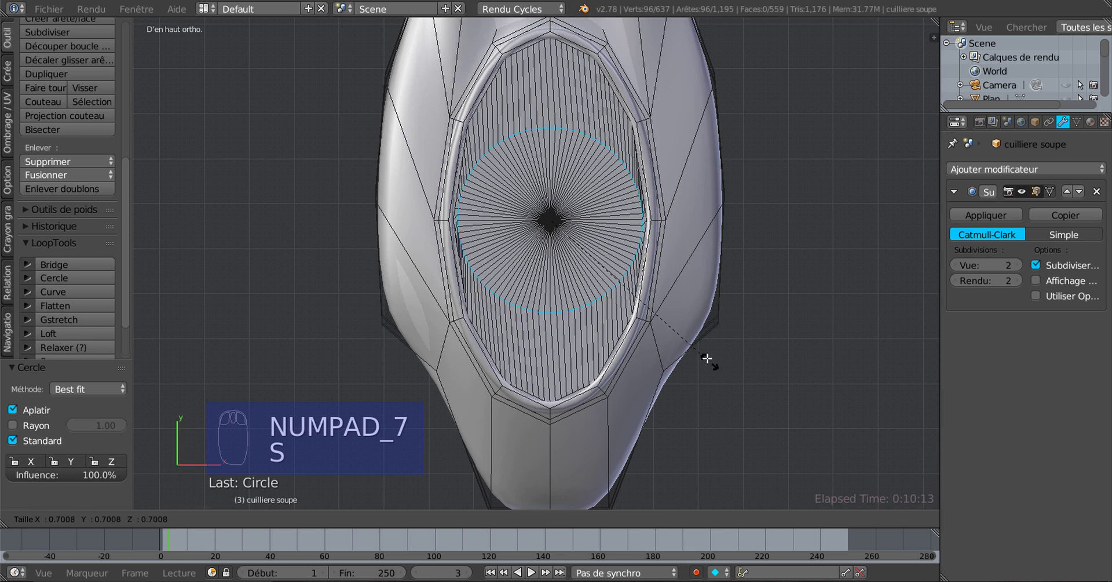
{"action": "left_click", "coordinate": [693, 346]}
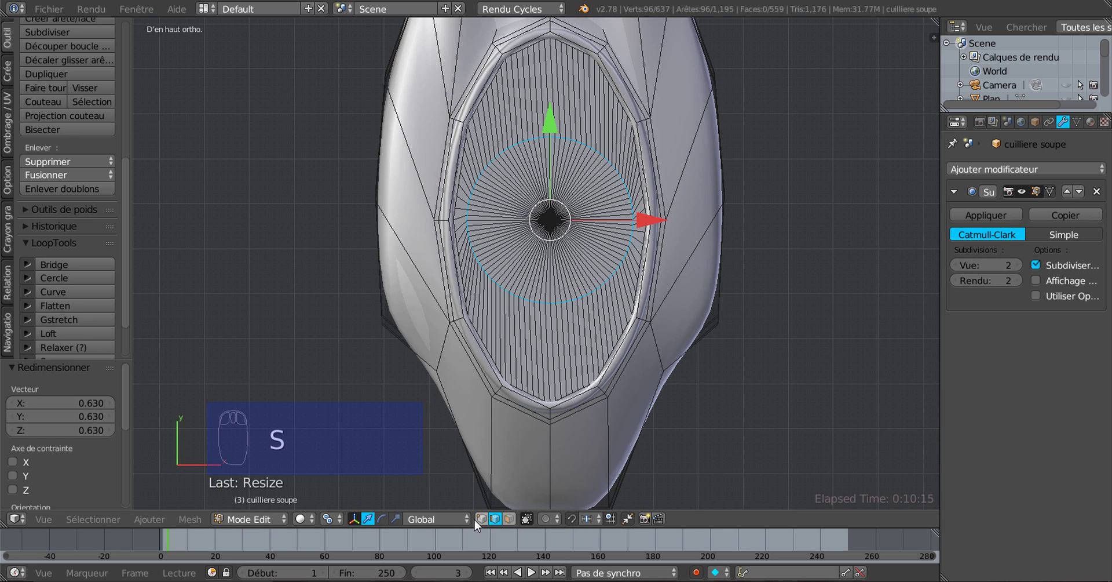
Stretch the circular loop along Y by 1.781 and again by 1.135 to form an oval following the rim
{"action": "left_click", "coordinate": [394, 518]}
{"action": "left_click_drag", "start_coordinate": [550, 141], "coordinate": [559, 79]}
{"action": "middle_click_drag", "start_coordinate": [606, 207], "coordinate": [617, 314], "text": "shift"}
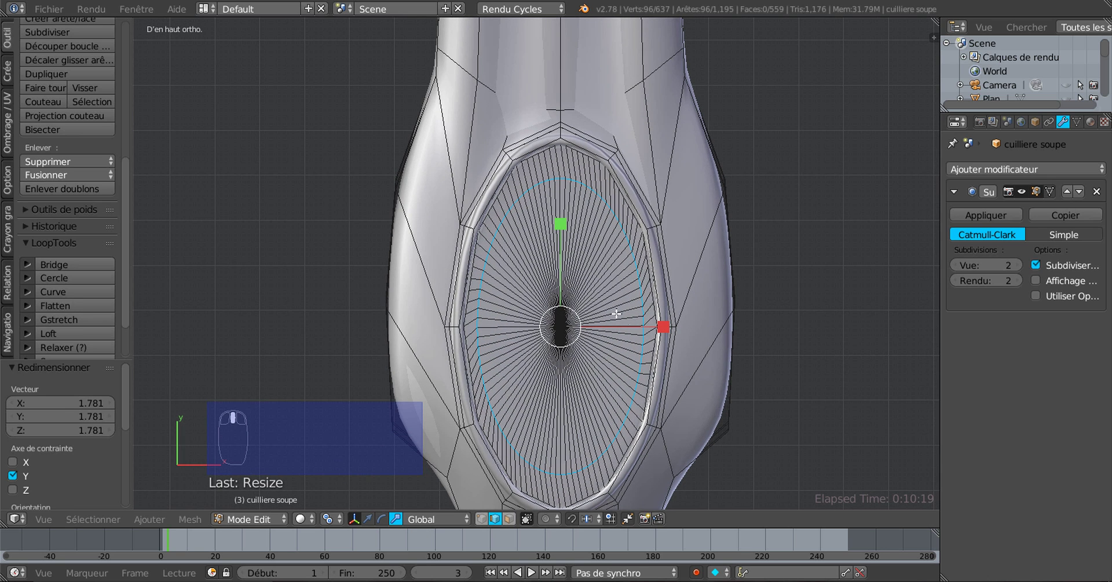
{"action": "left_click_drag", "start_coordinate": [561, 222], "coordinate": [558, 216]}
Select the recess floor's outer border edges along the +X side and up to the tip of the +Y end
{"action": "scroll", "coordinate": [553, 299], "scroll_direction": "up", "scroll_amount": 6}
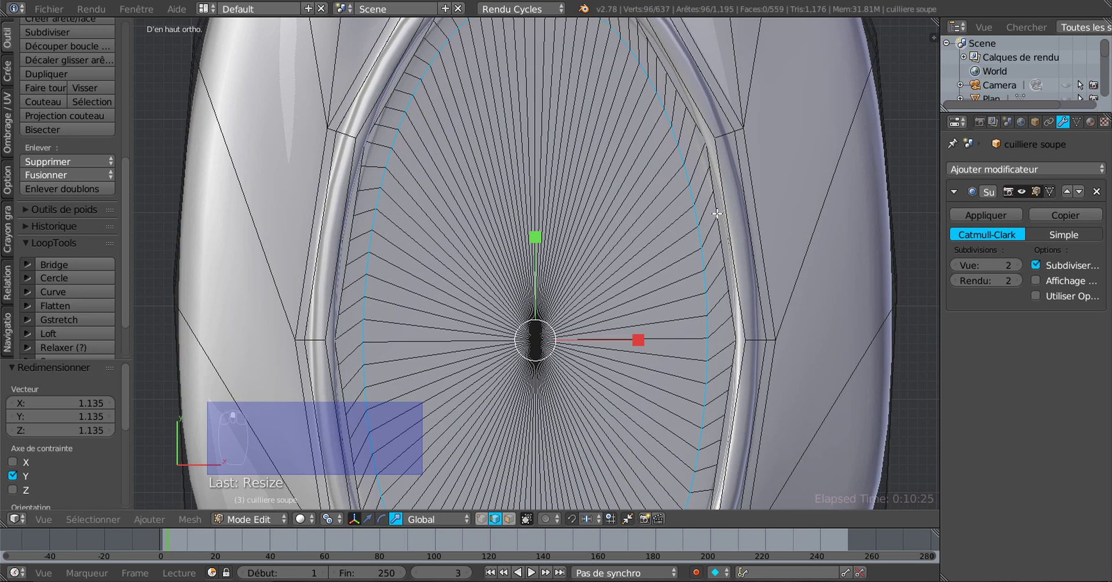
{"action": "right_click", "coordinate": [717, 213], "text": "alt"}
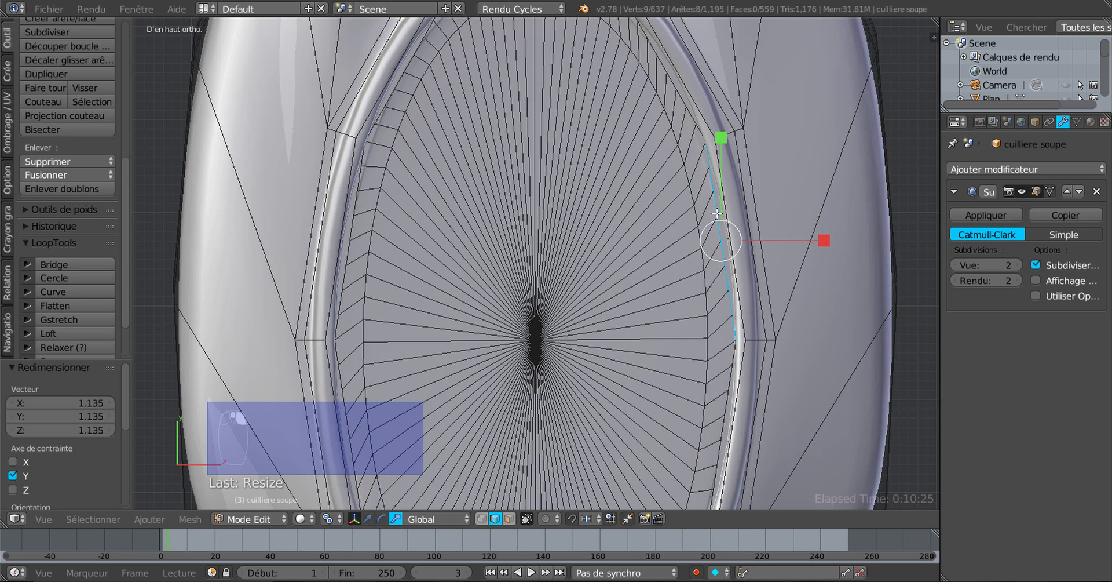
{"action": "right_click", "coordinate": [736, 365], "text": "alt+shift"}
{"action": "middle_click_drag", "start_coordinate": [701, 194], "coordinate": [716, 348], "text": "shift"}
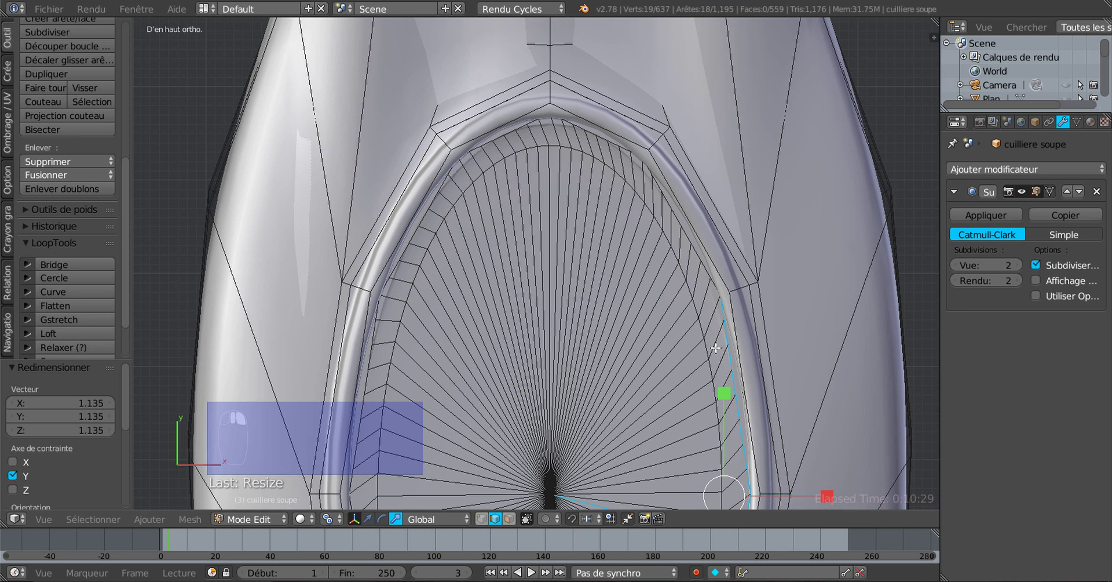
{"action": "right_click", "coordinate": [687, 242], "text": "alt+shift"}
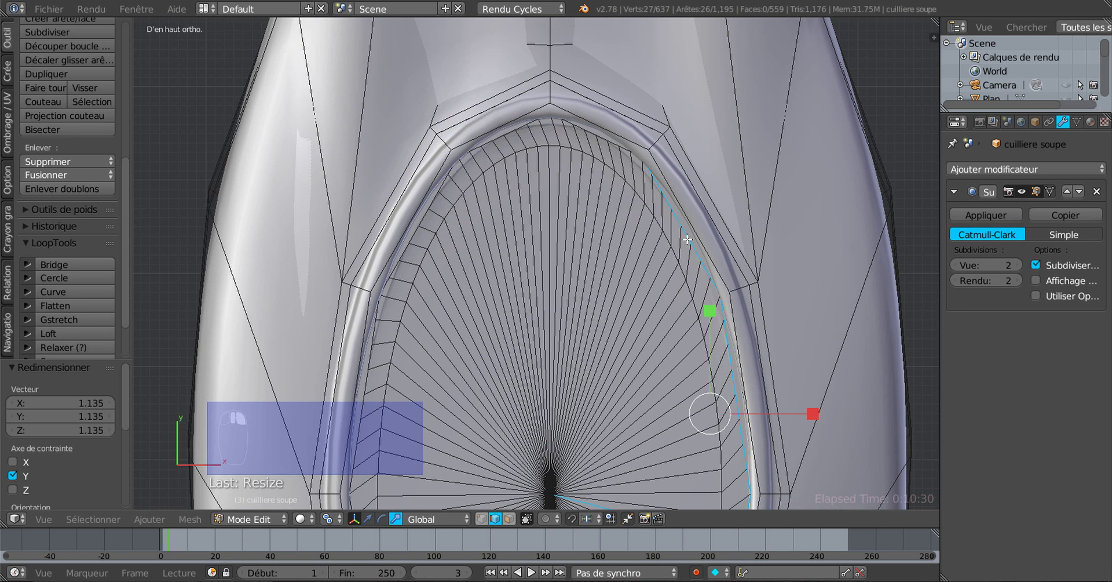
{"action": "right_click", "coordinate": [613, 145], "text": "alt+shift"}
Add the outer border edges from the tip of the +Y end down the adjoining -X side to the selection
{"action": "right_click", "coordinate": [506, 135], "text": "alt+shift"}
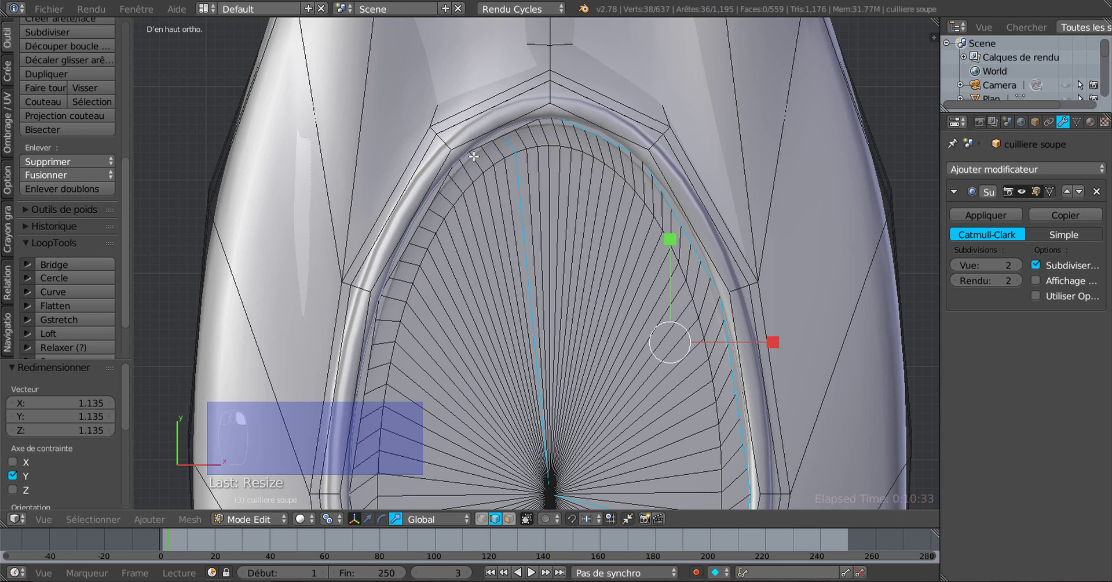
{"action": "right_click", "coordinate": [504, 143], "text": "alt+shift"}
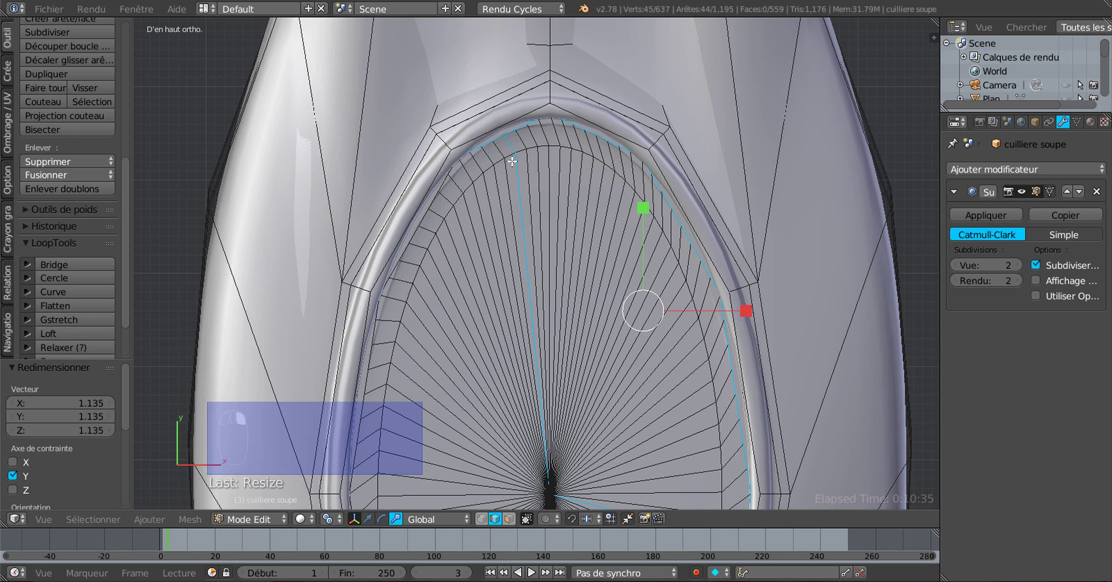
{"action": "key", "text": "ctrl+z"}
{"action": "scroll", "coordinate": [513, 164], "scroll_direction": "up", "scroll_amount": 2}
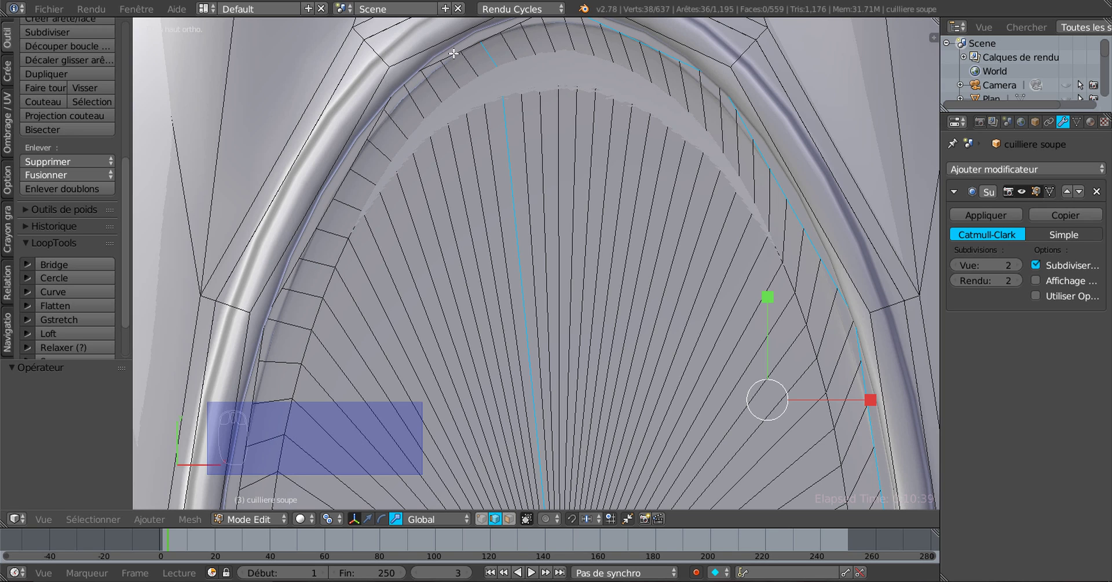
{"action": "right_click", "coordinate": [457, 54], "text": "alt+shift"}
{"action": "right_click", "coordinate": [368, 133], "text": "alt+shift"}
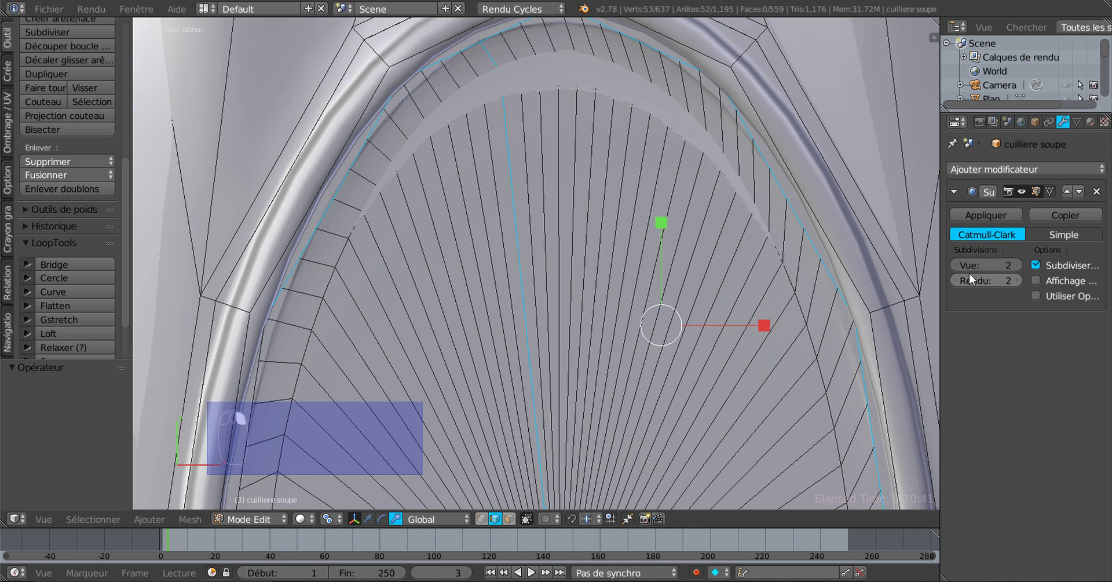
Set the subdivision modifier's view level to 0 and add the outer border edges along the middle of the -X side to the selection
{"action": "left_click", "coordinate": [956, 265]}
{"action": "left_click", "coordinate": [956, 265]}
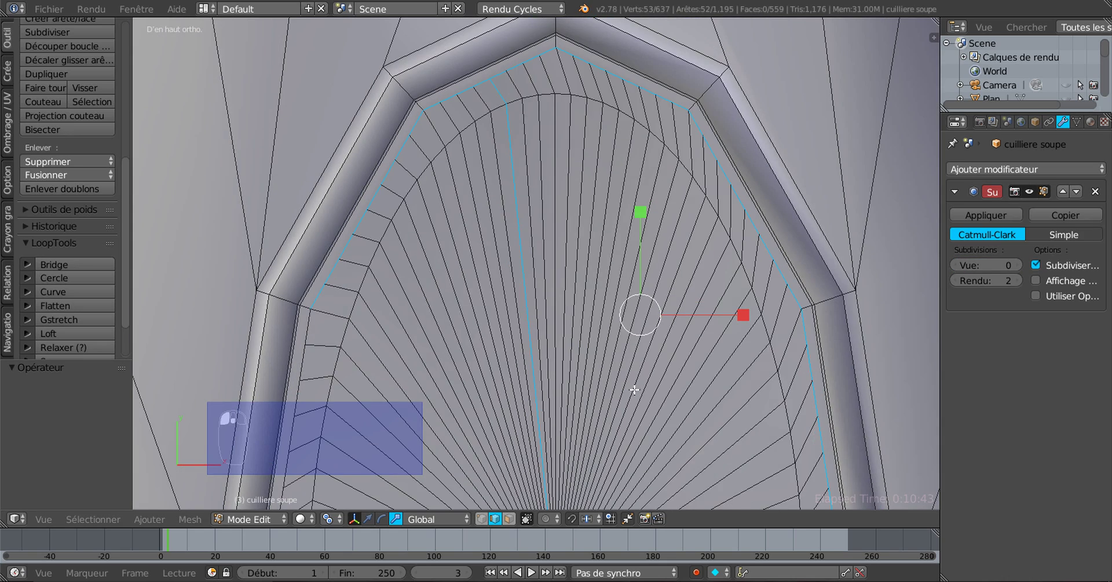
{"action": "scroll", "coordinate": [665, 237], "scroll_direction": "up", "scroll_amount": 3}
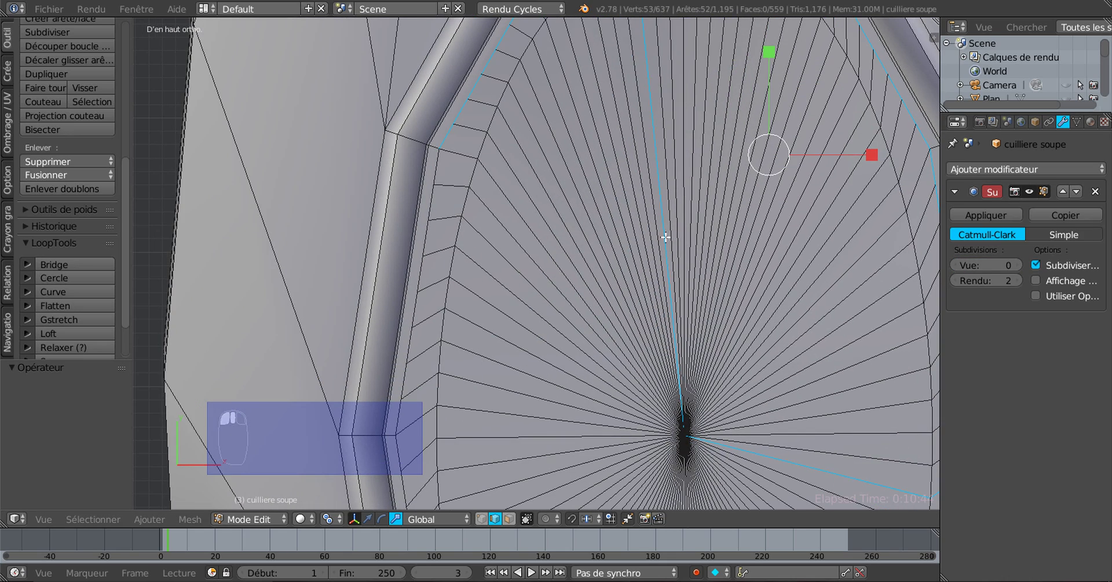
{"action": "right_click", "coordinate": [424, 250], "text": "alt+shift"}
{"action": "middle_click_drag", "start_coordinate": [517, 401], "coordinate": [544, 206], "text": "shift"}
{"action": "right_click", "coordinate": [433, 307], "text": "alt+shift"}
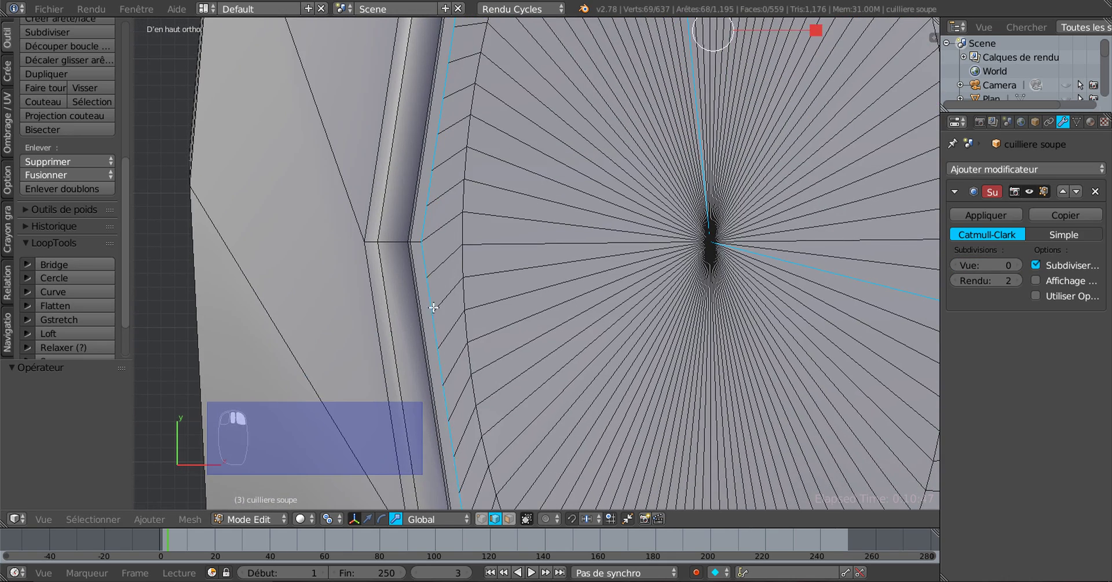
Add the remaining outer border edges around the -Y end to the selection to complete the loop
{"action": "middle_click_drag", "start_coordinate": [741, 408], "coordinate": [606, 237], "text": "shift"}
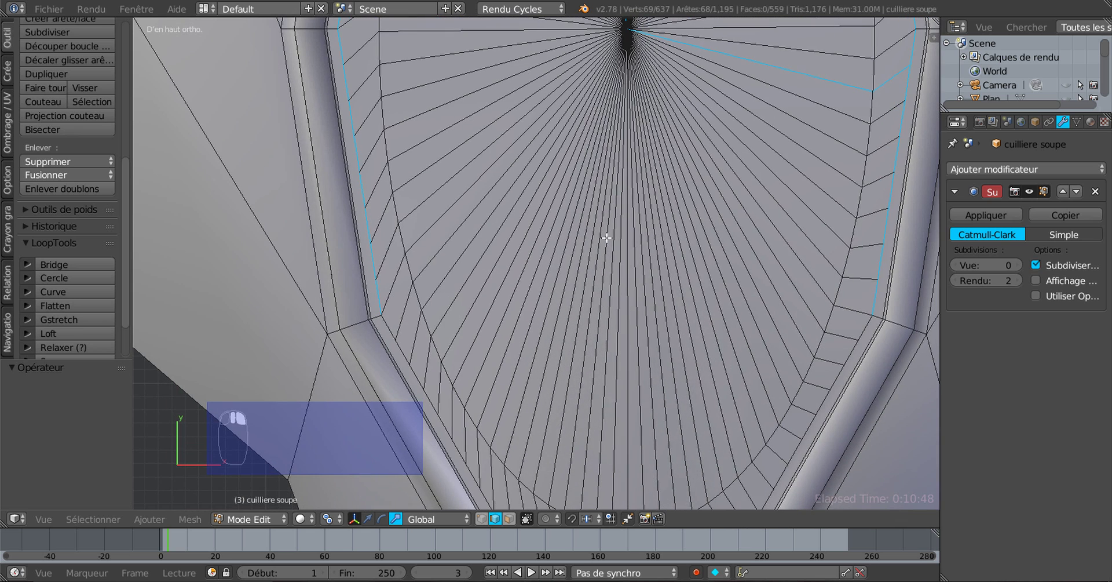
{"action": "right_click", "coordinate": [442, 427], "text": "alt+shift"}
{"action": "middle_click_drag", "start_coordinate": [688, 427], "coordinate": [676, 248], "text": "shift"}
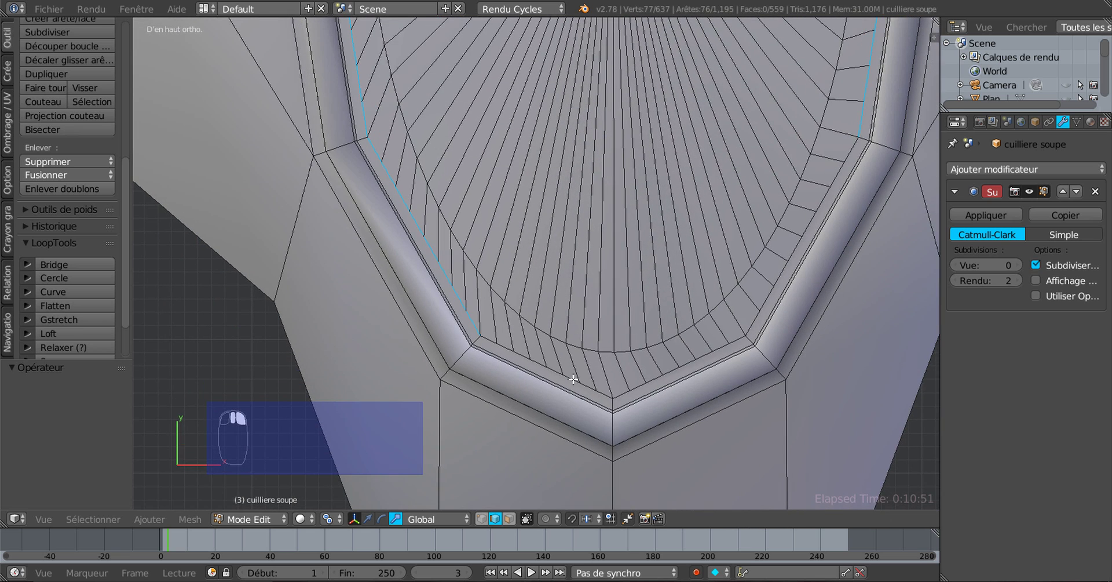
{"action": "right_click", "coordinate": [611, 392], "text": "alt+shift"}
{"action": "right_click", "coordinate": [726, 342], "text": "alt+shift"}
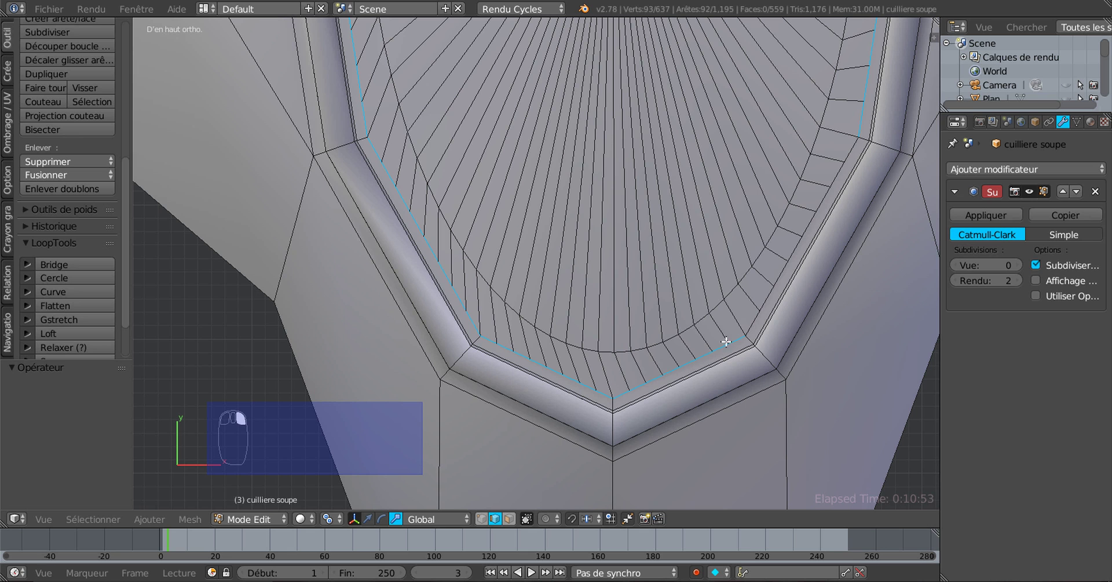
{"action": "right_click", "coordinate": [792, 258], "text": "alt+shift"}
Deselect the stray radial edges running from the +Y end of the border to the oval's centre
{"action": "scroll", "coordinate": [799, 270], "scroll_direction": "down", "scroll_amount": 4}
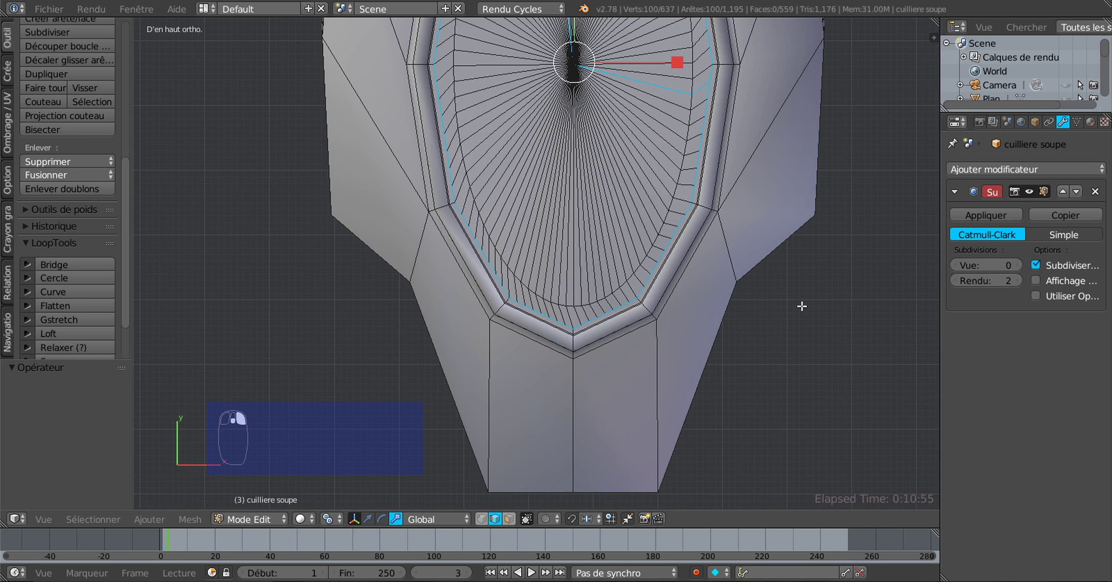
{"action": "scroll", "coordinate": [802, 303], "scroll_direction": "up", "scroll_amount": 2}
{"action": "middle_click_drag", "start_coordinate": [758, 347], "coordinate": [772, 523], "text": "shift"}
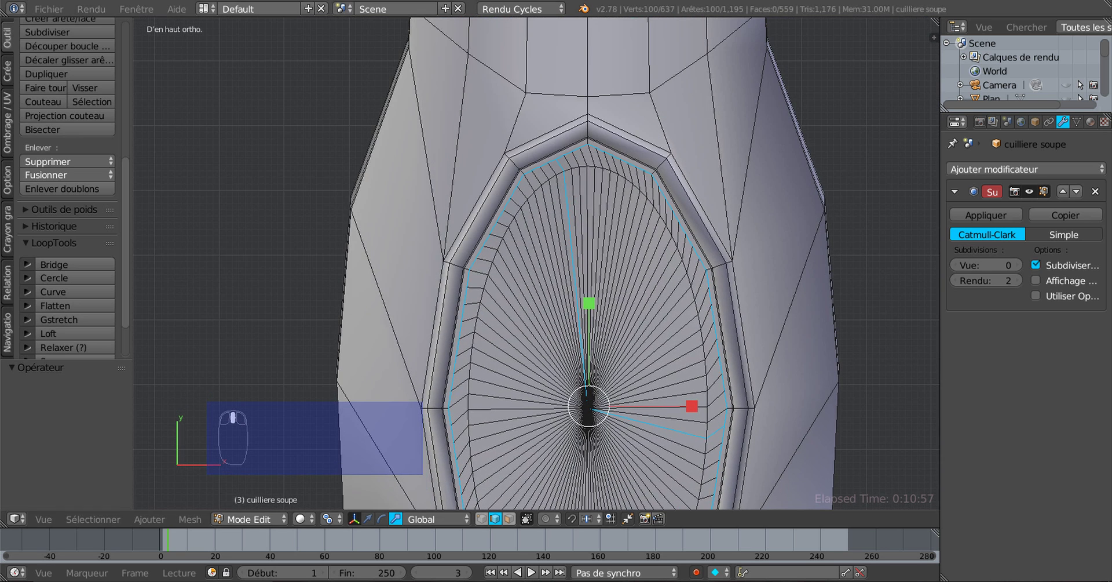
{"action": "right_click", "coordinate": [566, 199], "text": "alt+shift"}
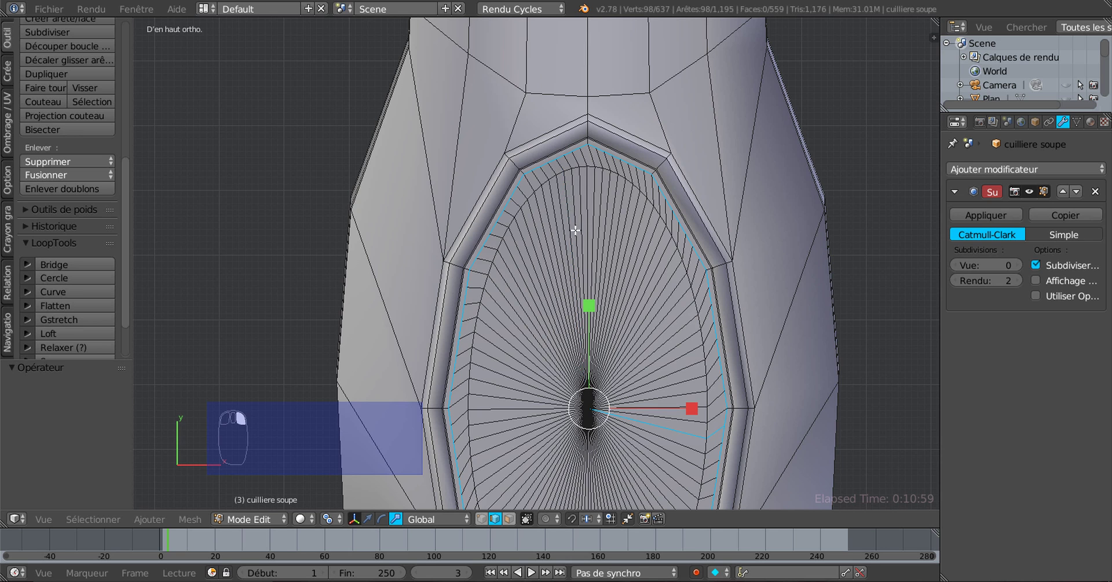
Try to round the selected border with LoopTools Circle and reshape it into an oval, scaling 0.670 along X and 1.238 along Y
{"action": "scroll", "coordinate": [575, 230], "scroll_direction": "down", "scroll_amount": 3}
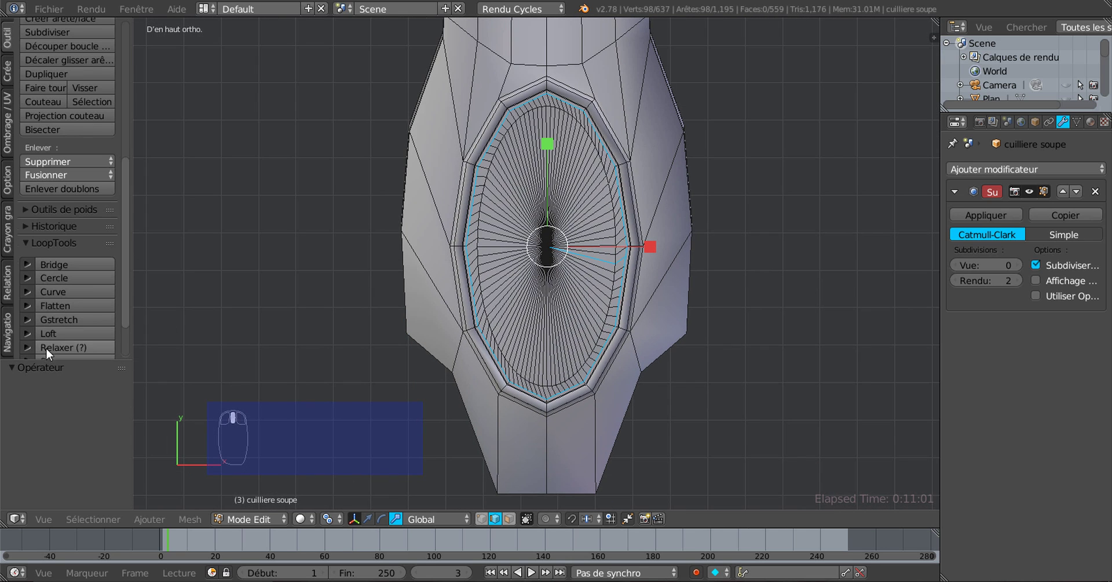
{"action": "scroll", "coordinate": [46, 347], "scroll_direction": "up", "scroll_amount": 1}
{"action": "left_click", "coordinate": [54, 302]}
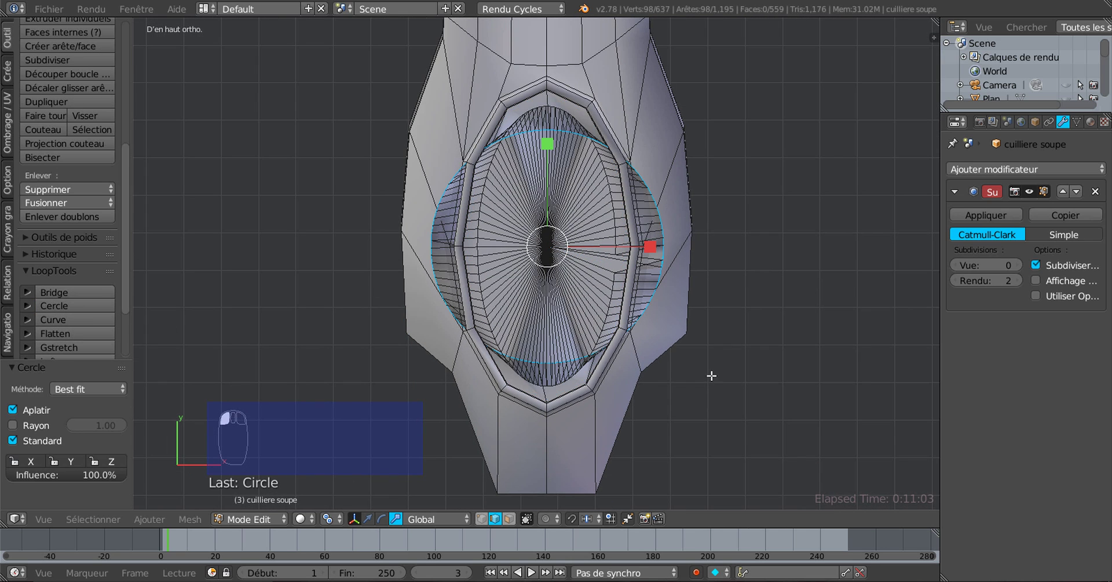
{"action": "scroll", "coordinate": [725, 324], "scroll_direction": "up", "scroll_amount": 1}
{"action": "left_click_drag", "start_coordinate": [652, 243], "coordinate": [618, 243]}
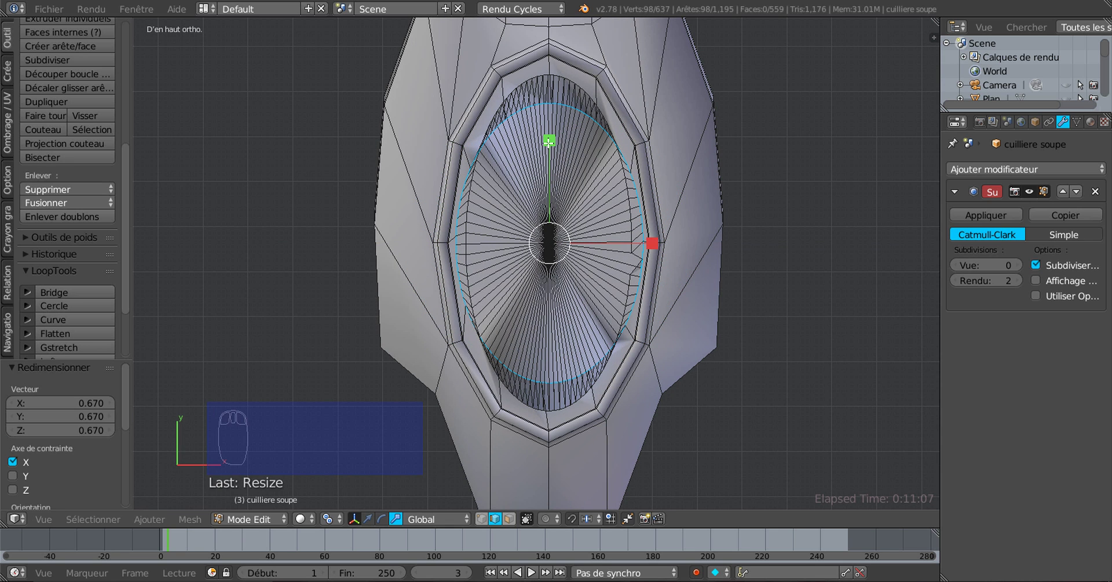
{"action": "left_click_drag", "start_coordinate": [548, 140], "coordinate": [546, 120]}
{"action": "scroll", "coordinate": [516, 189], "scroll_direction": "up", "scroll_amount": 2}
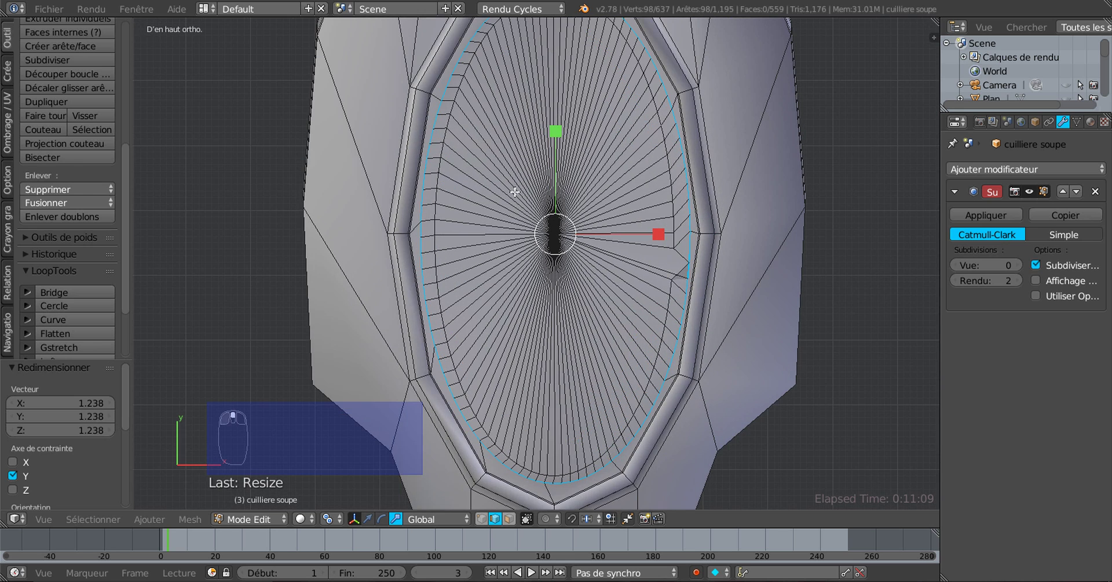
{"action": "scroll", "coordinate": [624, 261], "scroll_direction": "down", "scroll_amount": 2, "text": "ctrl"}
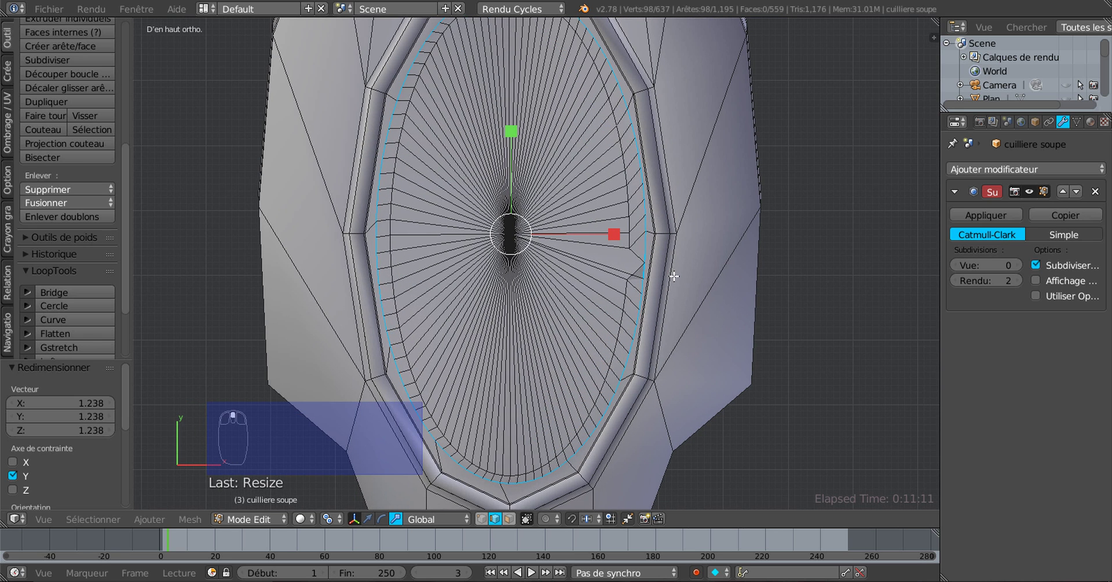
Undo the Y scaling, the X scaling and the Circle operation on the border loop
{"action": "key", "text": "ctrl+z"}
{"action": "key", "text": "ctrl+z"}
{"action": "key", "text": "ctrl+z"}
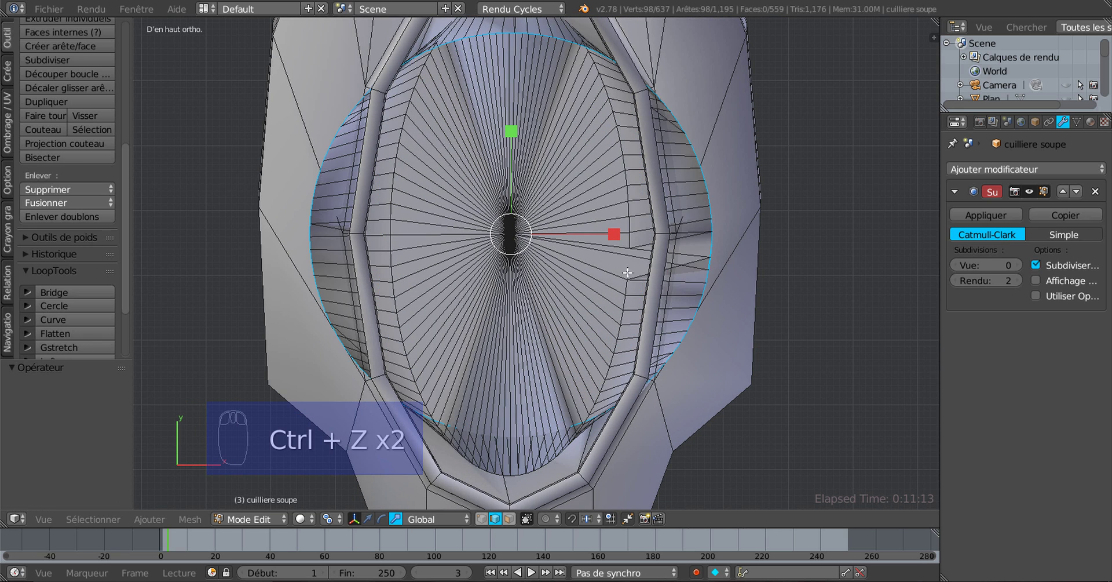
{"action": "scroll", "coordinate": [641, 271], "scroll_direction": "up", "scroll_amount": 3}
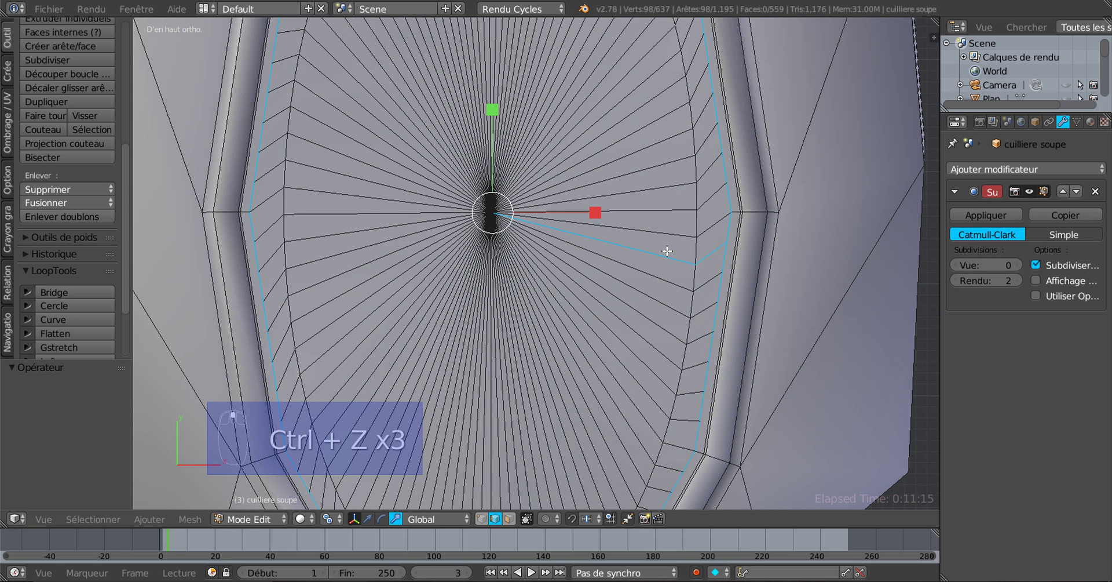
Deselect the last stray radial edges beside the border loop and round the loop with LoopTools Circle
{"action": "right_click", "coordinate": [690, 259], "text": "shift"}
{"action": "scroll", "coordinate": [670, 289], "scroll_direction": "down", "scroll_amount": 3}
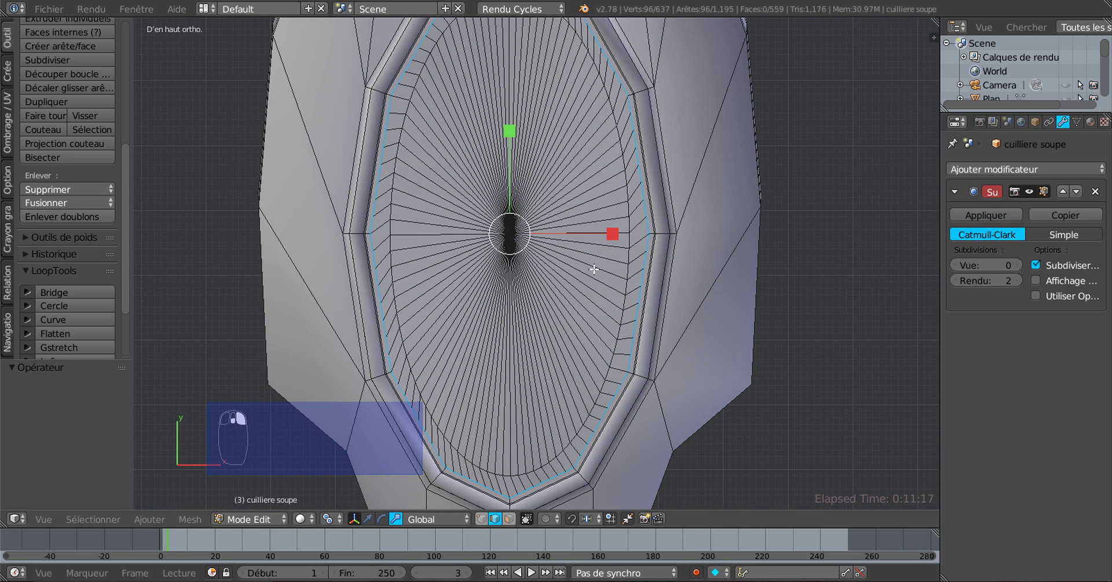
{"action": "left_click", "coordinate": [74, 305]}
Reshape the rounded border loop into an oval by scaling it 0.859 along Y, 0.620 along X and 1.411 along Y
{"action": "key", "text": "s"}
{"action": "key", "text": "y"}
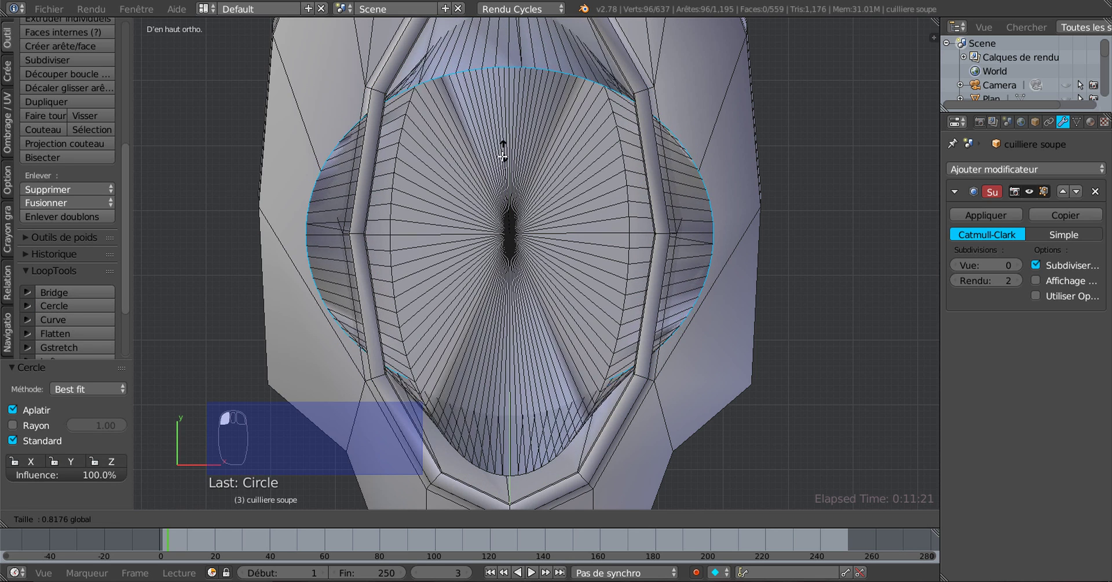
{"action": "left_click", "coordinate": [504, 147]}
{"action": "key", "text": "s"}
{"action": "key", "text": "x"}
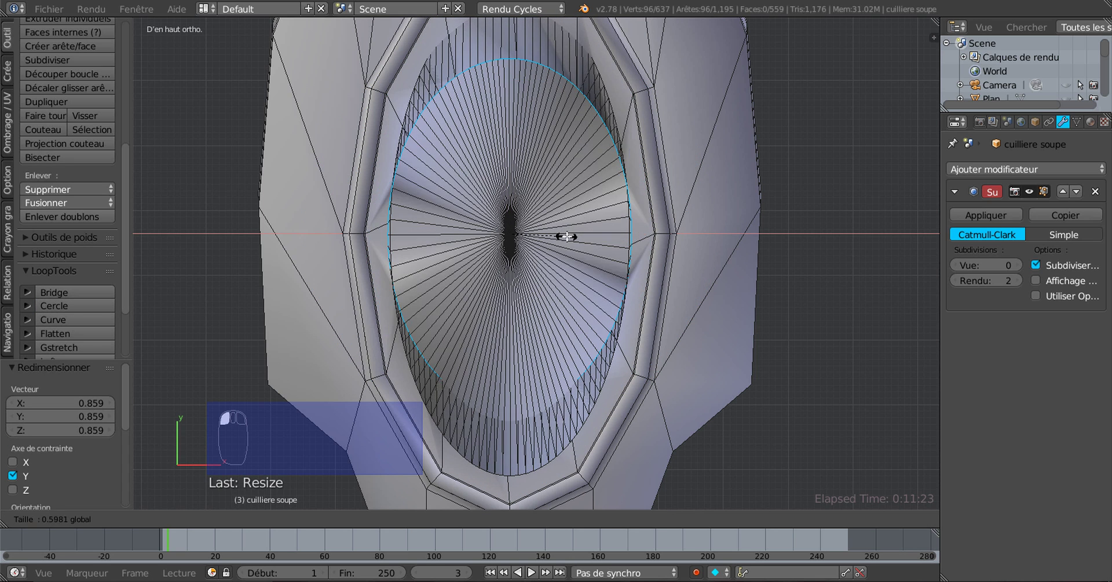
{"action": "left_click", "coordinate": [565, 235]}
{"action": "key", "text": "s"}
{"action": "key", "text": "y"}
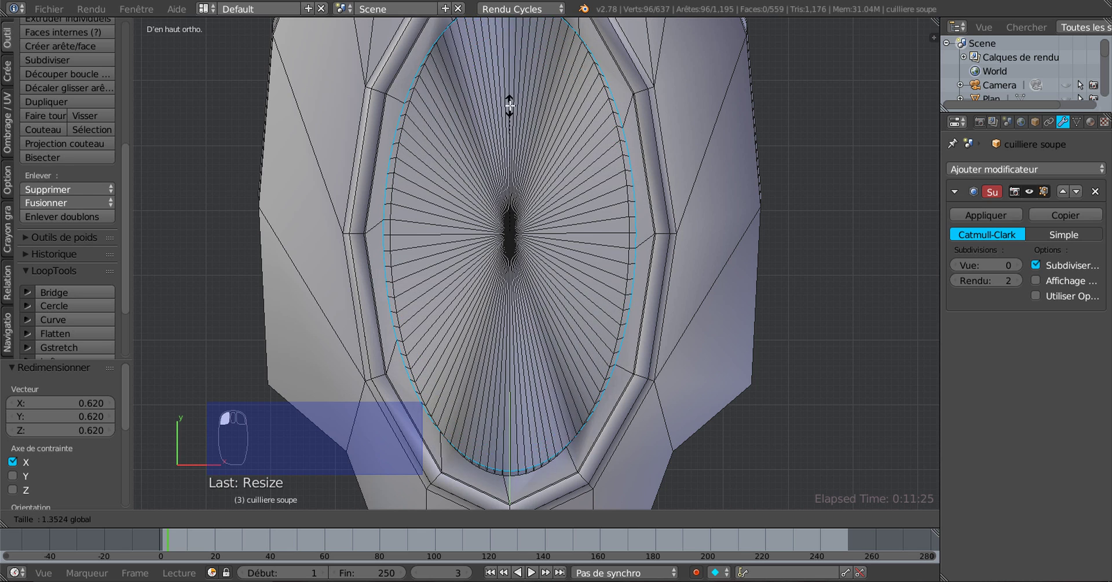
{"action": "left_click", "coordinate": [542, 132]}
Fine-tune the oval loop inside the rim by scaling it 1.034 and 0.939 along Y, and 1.032 along X
{"action": "middle_click_drag", "start_coordinate": [542, 132], "coordinate": [547, 228], "text": "shift"}
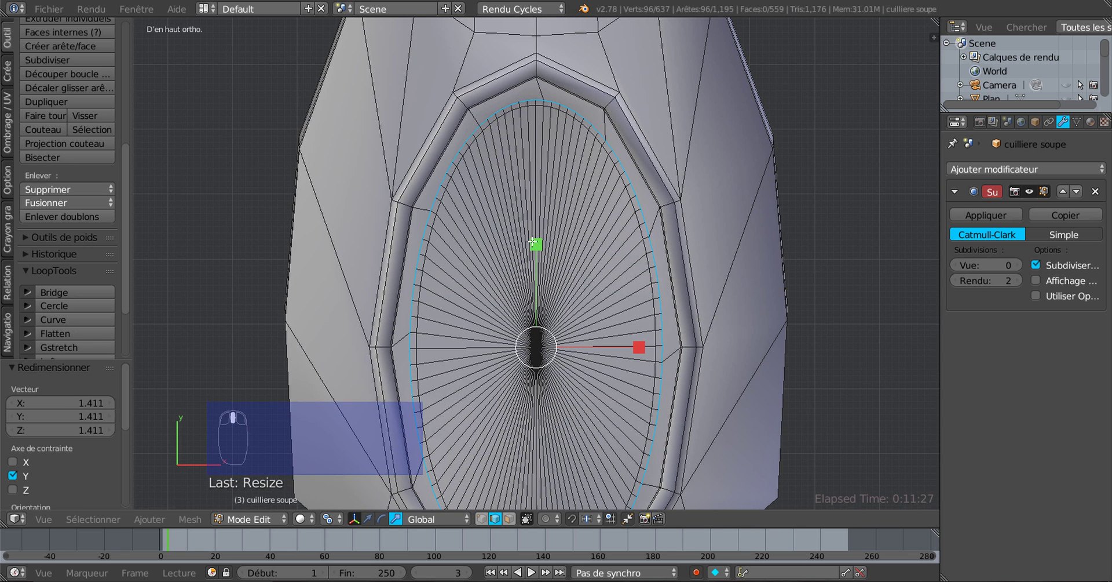
{"action": "key", "text": "s"}
{"action": "left_click", "coordinate": [530, 242]}
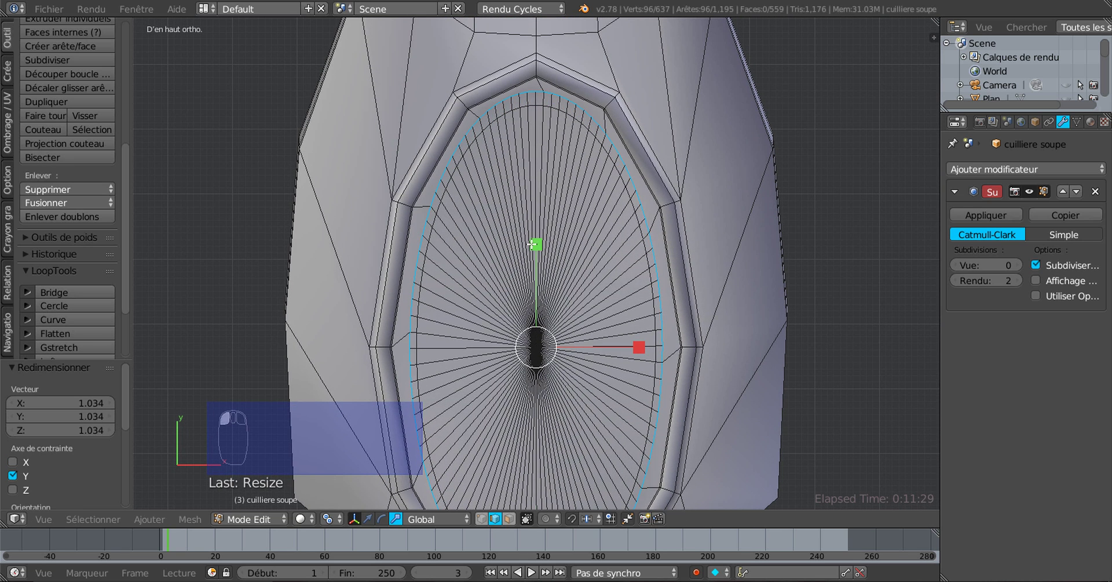
{"action": "scroll", "coordinate": [544, 343], "scroll_direction": "down", "scroll_amount": 1}
{"action": "middle_click_drag", "start_coordinate": [544, 346], "coordinate": [543, 253], "text": "shift"}
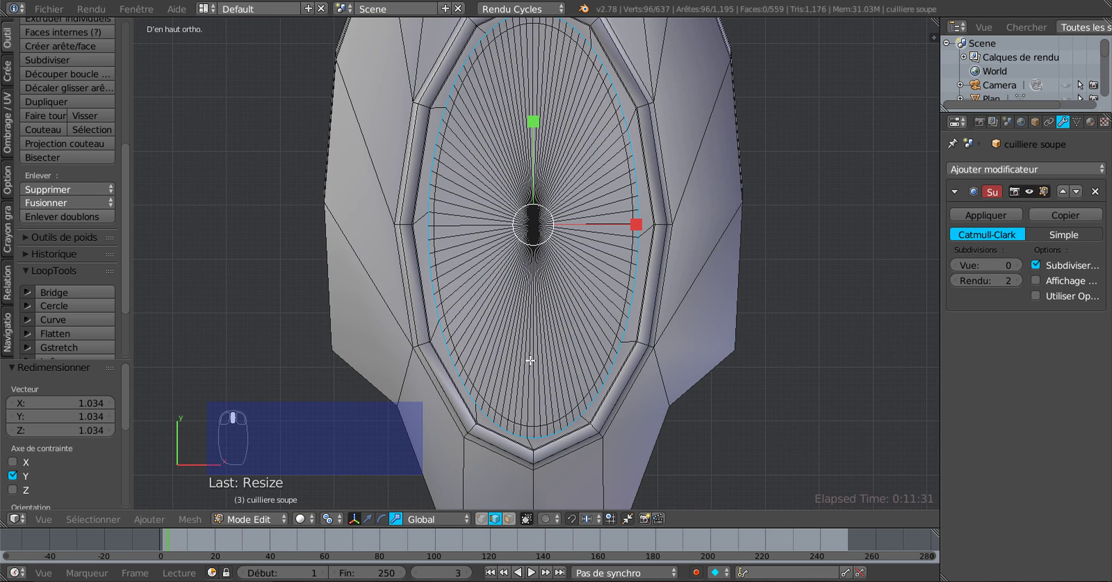
{"action": "scroll", "coordinate": [531, 360], "scroll_direction": "up", "scroll_amount": 1}
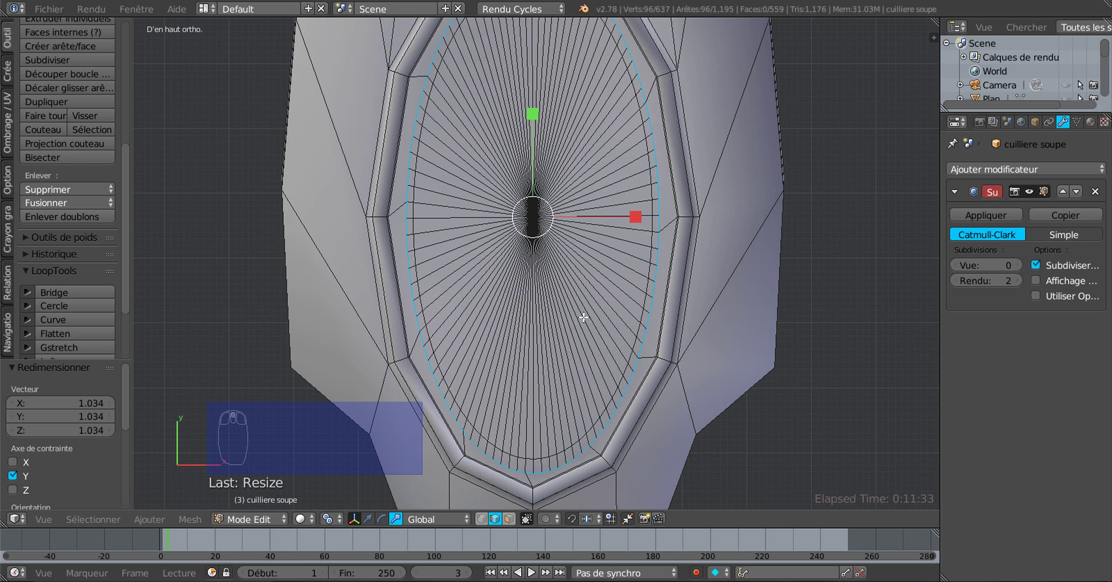
{"action": "left_click_drag", "start_coordinate": [534, 114], "coordinate": [537, 130]}
{"action": "scroll", "coordinate": [588, 193], "scroll_direction": "down", "scroll_amount": 1}
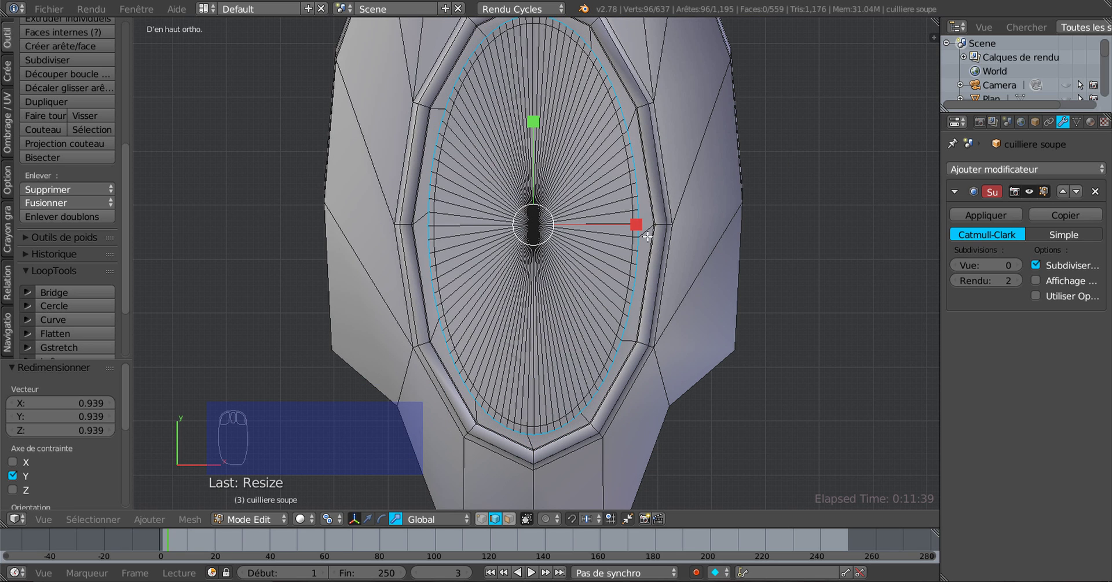
{"action": "left_click_drag", "start_coordinate": [642, 225], "coordinate": [646, 223]}
{"action": "scroll", "coordinate": [591, 348], "scroll_direction": "up", "scroll_amount": 2}
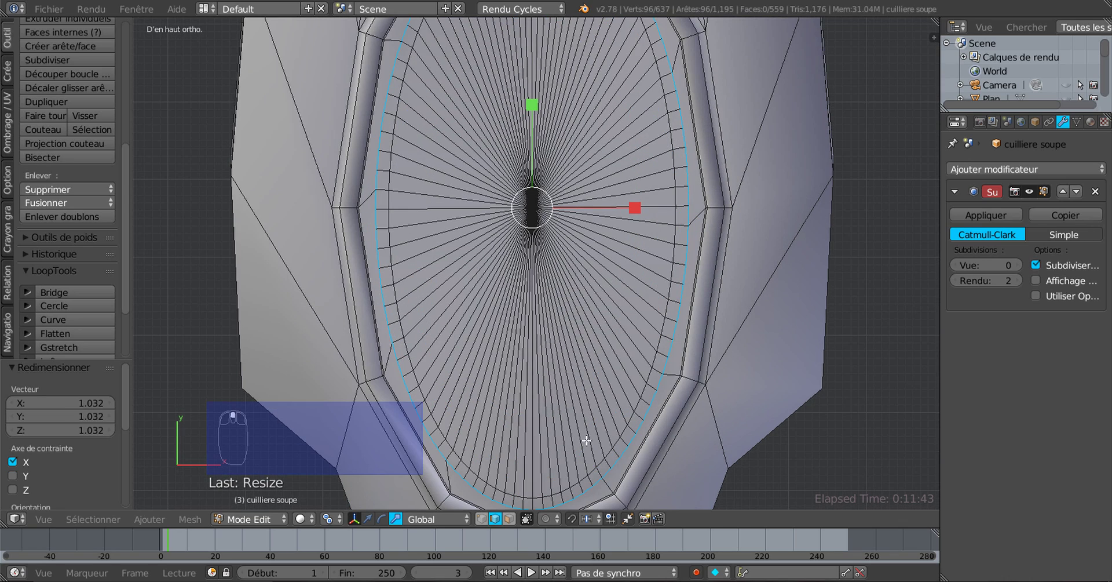
Set the subdivision modifier's viewport level to 2 and inspect the smoothed oval recess in Object Mode
{"action": "scroll", "coordinate": [712, 309], "scroll_direction": "down", "scroll_amount": 4}
{"action": "middle_click_drag", "start_coordinate": [542, 376], "coordinate": [727, 305]}
{"action": "left_click", "coordinate": [1018, 265]}
{"action": "left_click", "coordinate": [1019, 265]}
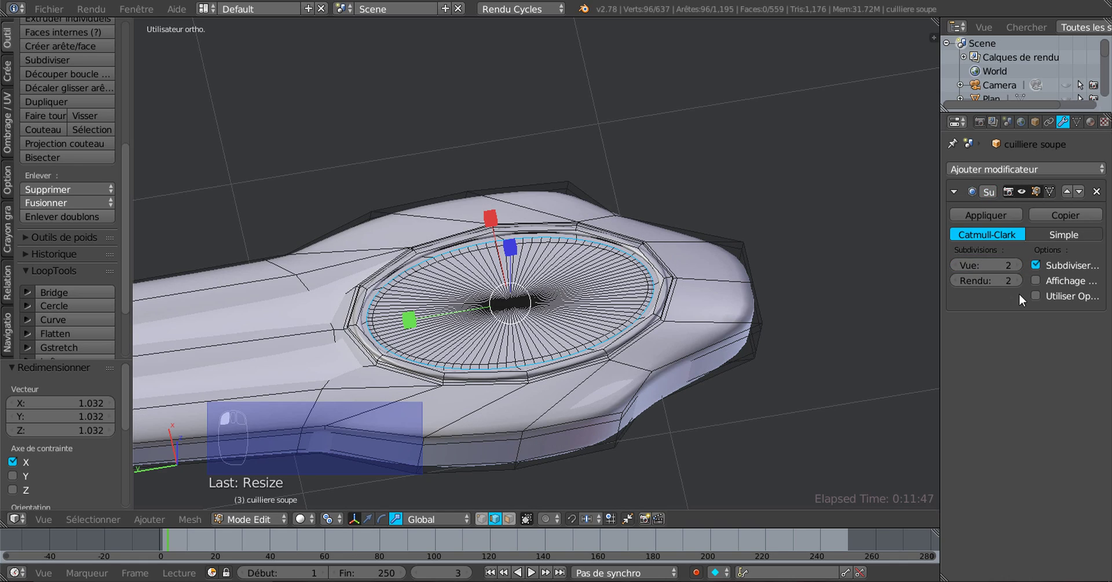
{"action": "middle_click_drag", "start_coordinate": [840, 313], "coordinate": [714, 362]}
{"action": "key", "text": "Tab"}
{"action": "middle_click_drag", "start_coordinate": [635, 399], "coordinate": [508, 400]}
{"action": "scroll", "coordinate": [686, 390], "scroll_direction": "up", "scroll_amount": 3}
{"action": "scroll", "coordinate": [516, 371], "scroll_direction": "up", "scroll_amount": 2}
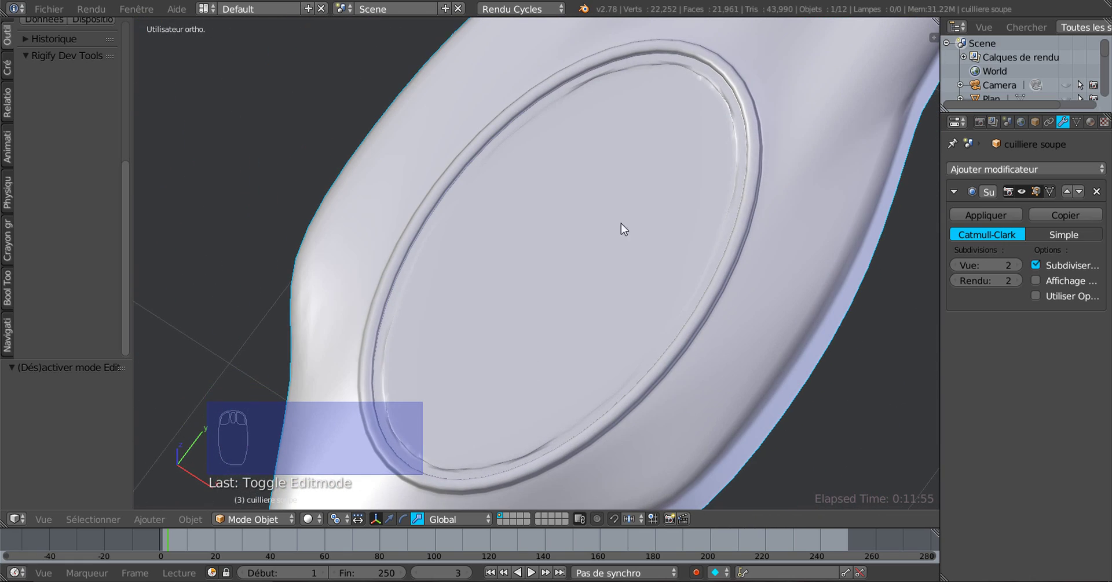
Return to Edit Mode, switch to face selection and select the narrow ring of faces around the radial fan
{"action": "key", "text": "Tab"}
{"action": "middle_click_drag", "start_coordinate": [714, 108], "coordinate": [644, 231]}
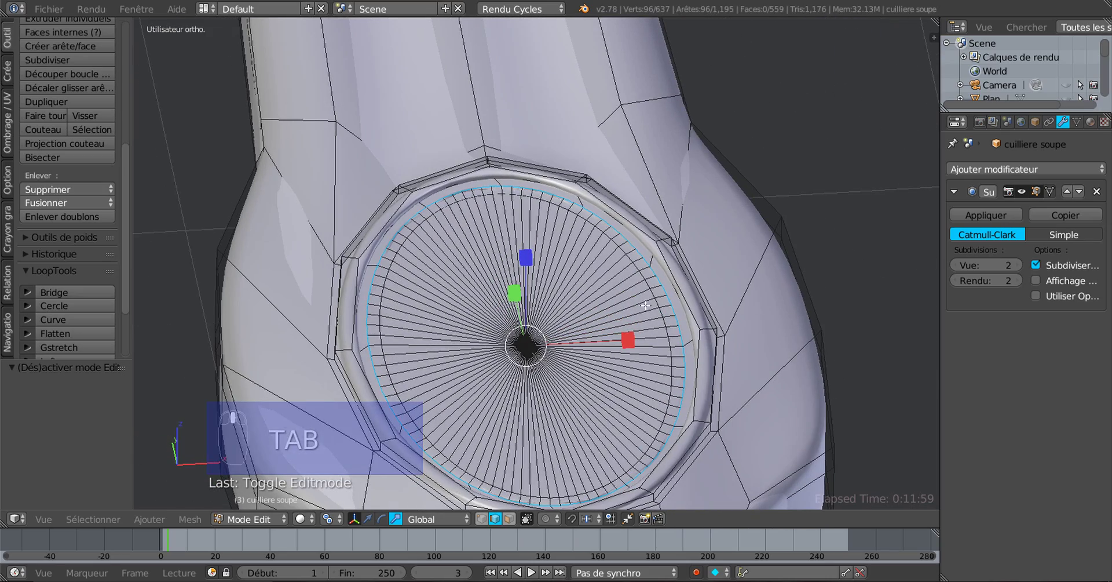
{"action": "left_click", "coordinate": [509, 519]}
{"action": "mouse_move", "coordinate": [678, 424]}
{"action": "middle_mouse_down"}
{"action": "mouse_move", "coordinate": [665, 431]}
{"action": "mouse_move", "coordinate": [685, 432]}
{"action": "mouse_move", "coordinate": [684, 406]}
{"action": "middle_mouse_up"}
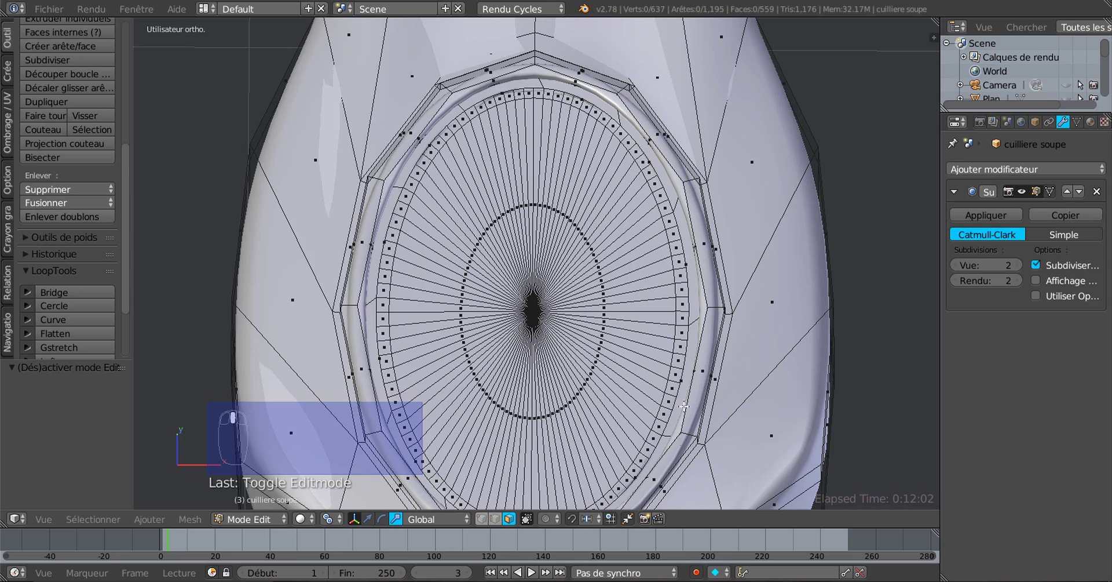
{"action": "right_click", "coordinate": [684, 308], "text": "alt"}
{"action": "middle_click_drag", "start_coordinate": [685, 309], "coordinate": [476, 322]}
{"action": "middle_click_drag", "start_coordinate": [491, 392], "coordinate": [478, 420]}
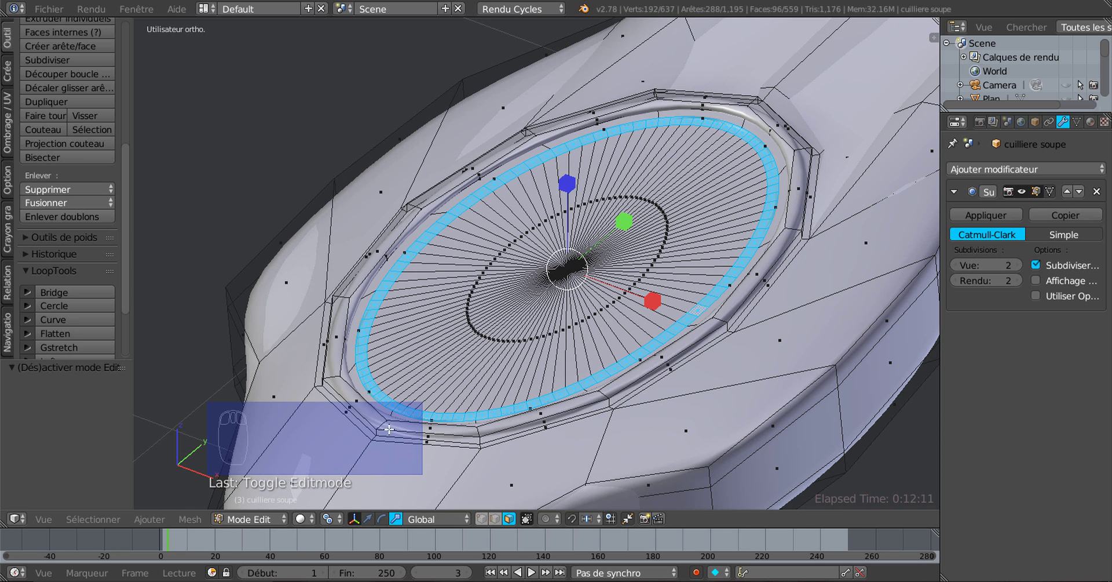
Apply Checker Deselect to the face ring so that only every second face stays selected
{"action": "left_click", "coordinate": [79, 519]}
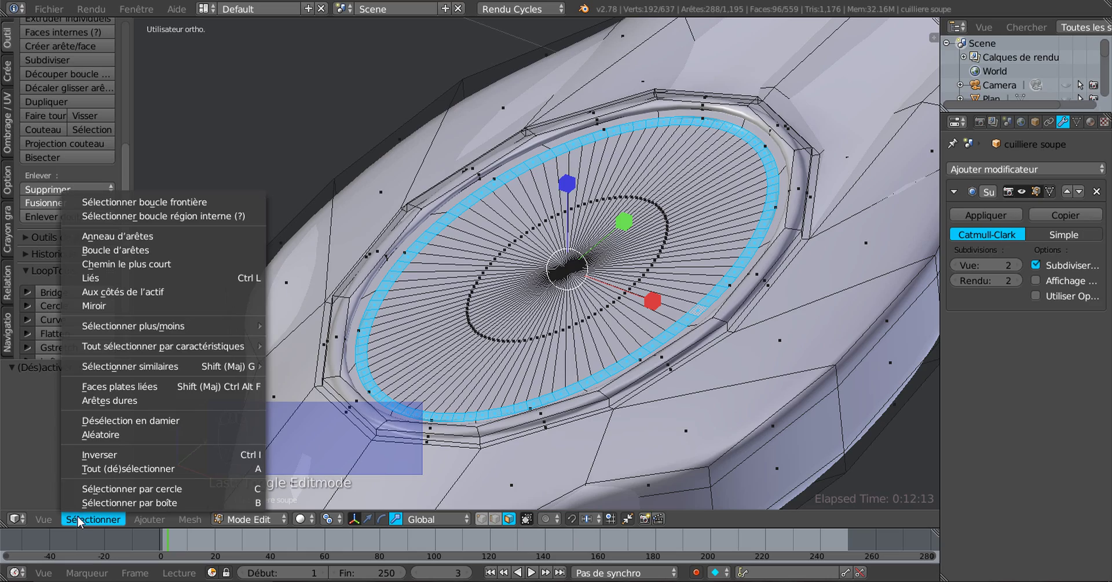
{"action": "left_click", "coordinate": [110, 421]}
{"action": "middle_click_drag", "start_coordinate": [492, 362], "coordinate": [447, 353]}
{"action": "scroll", "coordinate": [511, 343], "scroll_direction": "up", "scroll_amount": 2}
{"action": "middle_click_drag", "start_coordinate": [586, 307], "coordinate": [640, 303]}
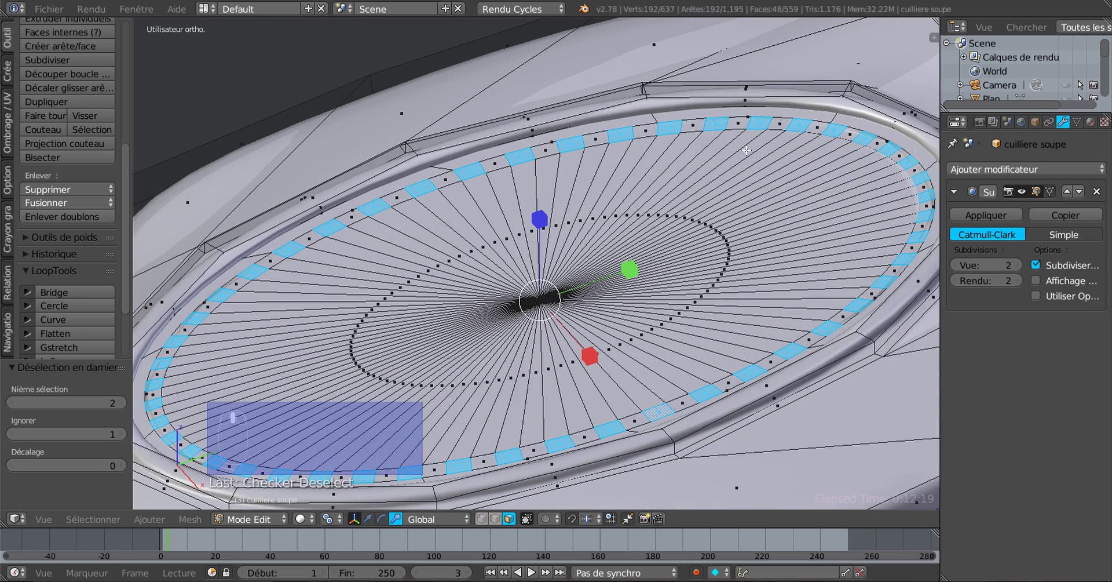
{"action": "middle_click_drag", "start_coordinate": [830, 262], "coordinate": [790, 359]}
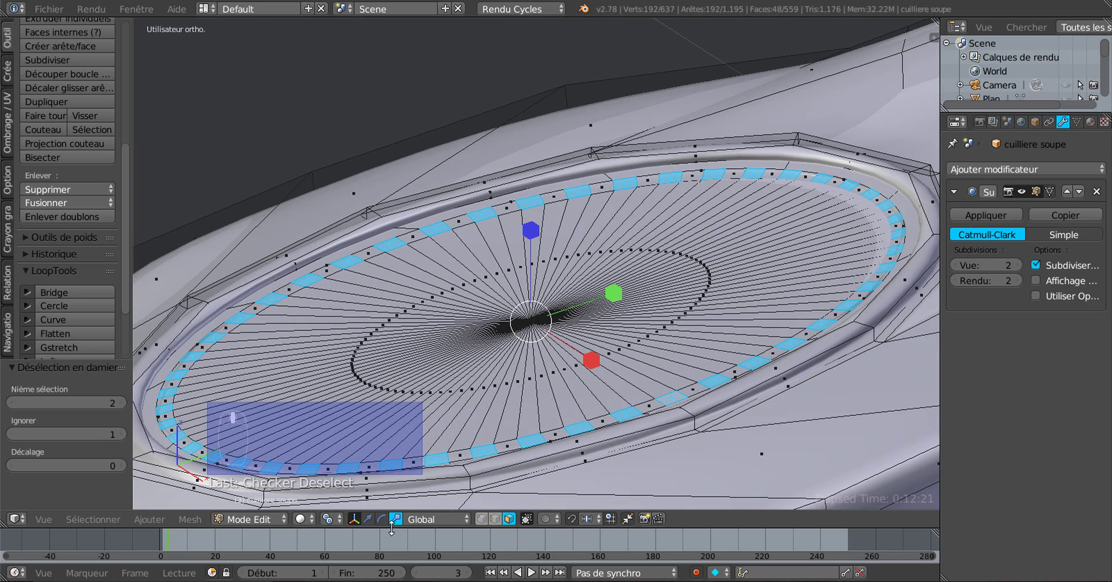
Extrude the alternate ring faces, raise them about 0.008 along Z and check the resulting studs in Object Mode
{"action": "left_click", "coordinate": [369, 519]}
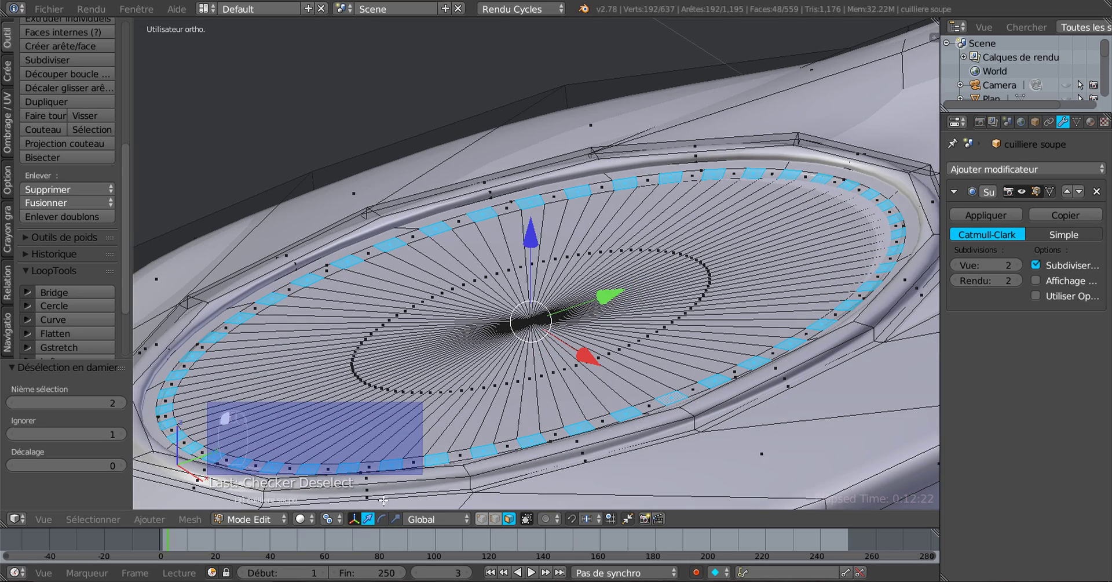
{"action": "key", "text": "e"}
{"action": "left_click", "coordinate": [559, 335]}
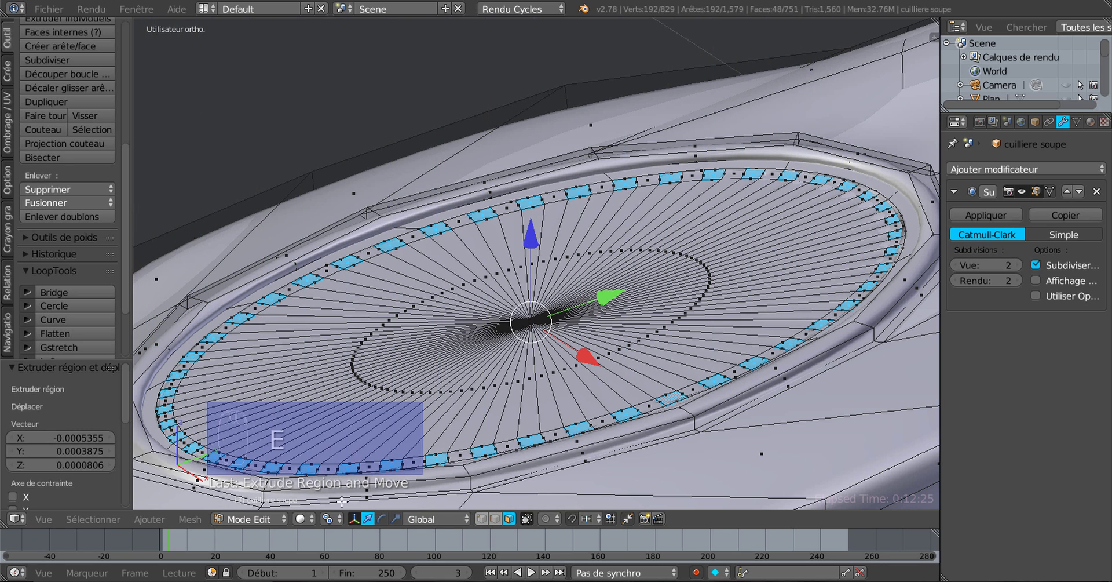
{"action": "left_click_drag", "start_coordinate": [531, 238], "coordinate": [530, 229]}
{"action": "left_click", "coordinate": [530, 230]}
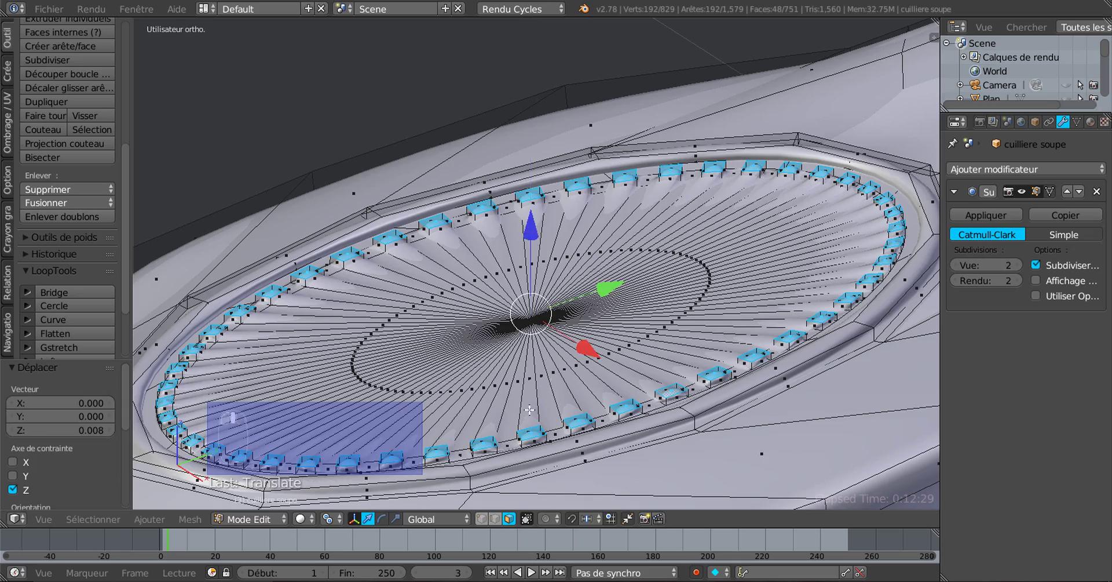
{"action": "middle_click_drag", "start_coordinate": [530, 230], "coordinate": [748, 384]}
{"action": "key", "text": "Tab"}
{"action": "scroll", "coordinate": [551, 384], "scroll_direction": "up", "scroll_amount": 2}
{"action": "scroll", "coordinate": [552, 384], "scroll_direction": "down", "scroll_amount": 2}
{"action": "key", "text": "Tab"}
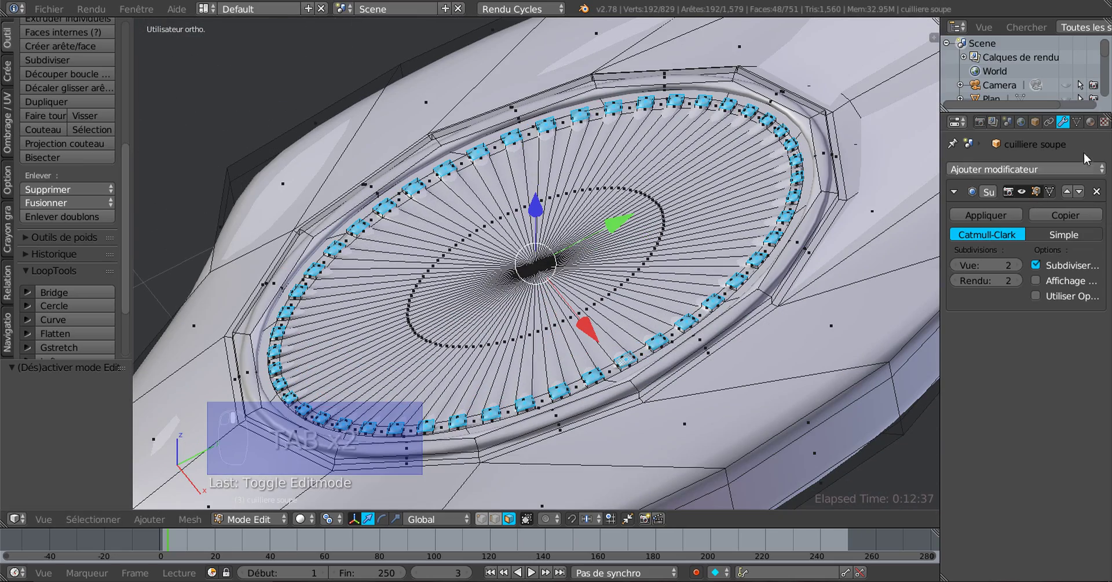
Add a second material slot with a new red diffuse material (R 0.800, G 0.010, B 0.011) and assign it to the selected stud faces
{"action": "left_click", "coordinate": [1091, 121]}
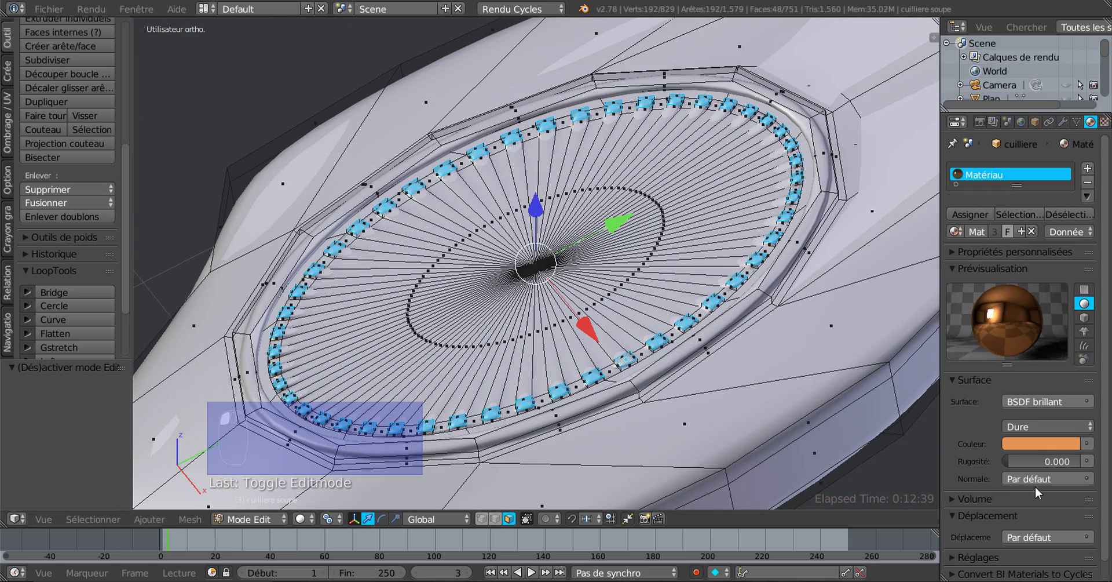
{"action": "left_click", "coordinate": [1089, 171]}
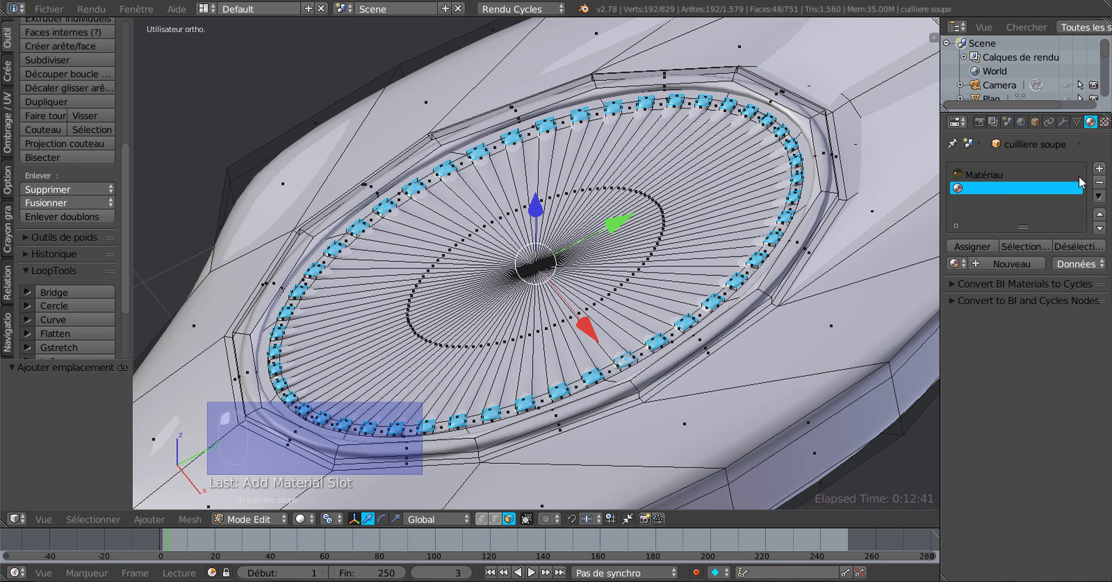
{"action": "left_click", "coordinate": [999, 262]}
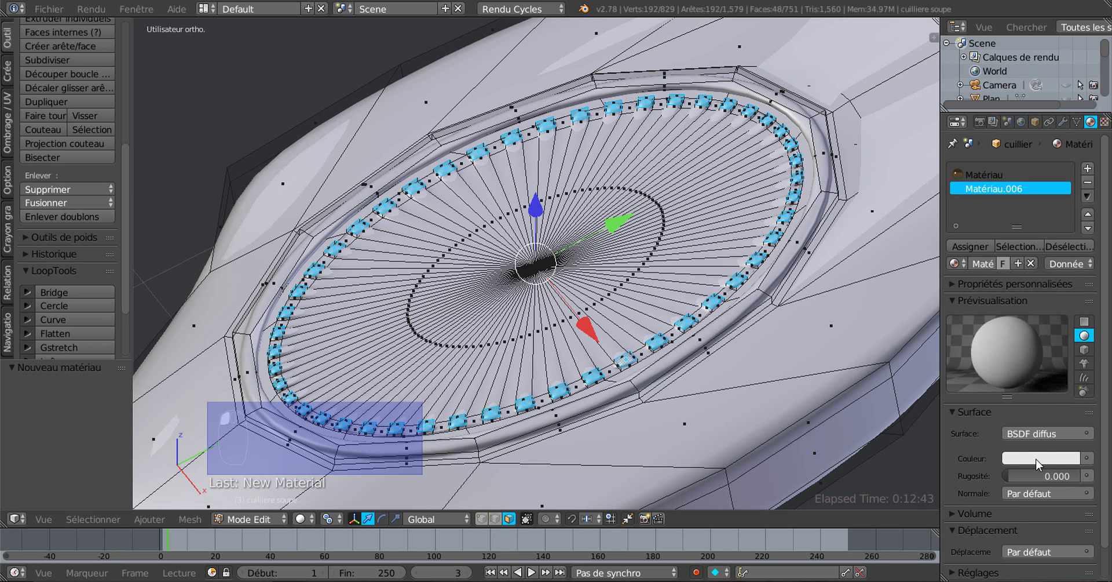
{"action": "left_click", "coordinate": [1037, 460]}
{"action": "left_click", "coordinate": [1009, 355]}
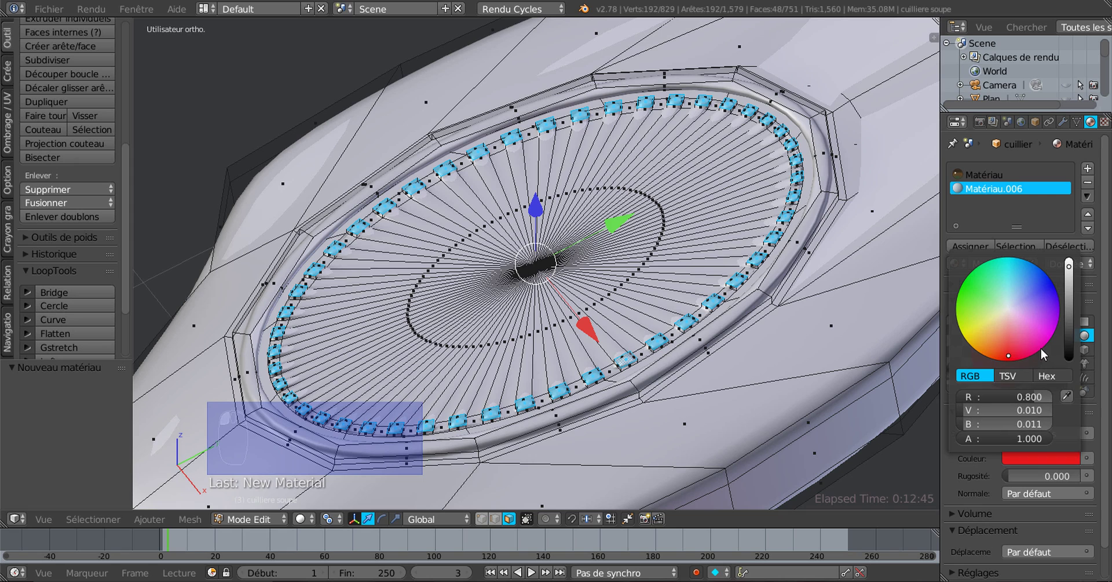
{"action": "left_click", "coordinate": [971, 247]}
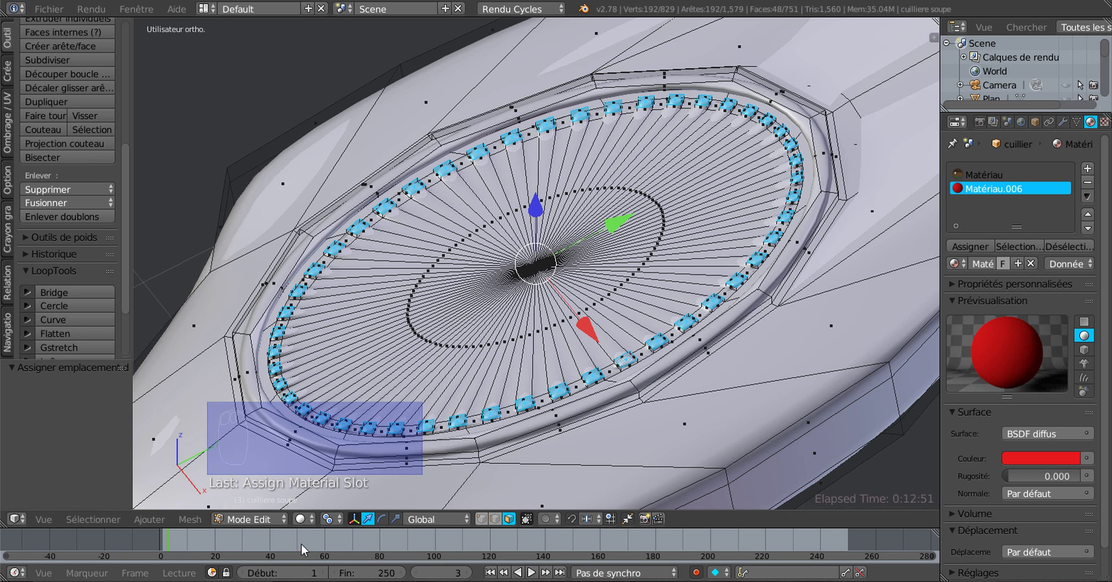
Set the viewport shading to Material and examine the red stud tops in Object Mode
{"action": "left_click", "coordinate": [299, 519]}
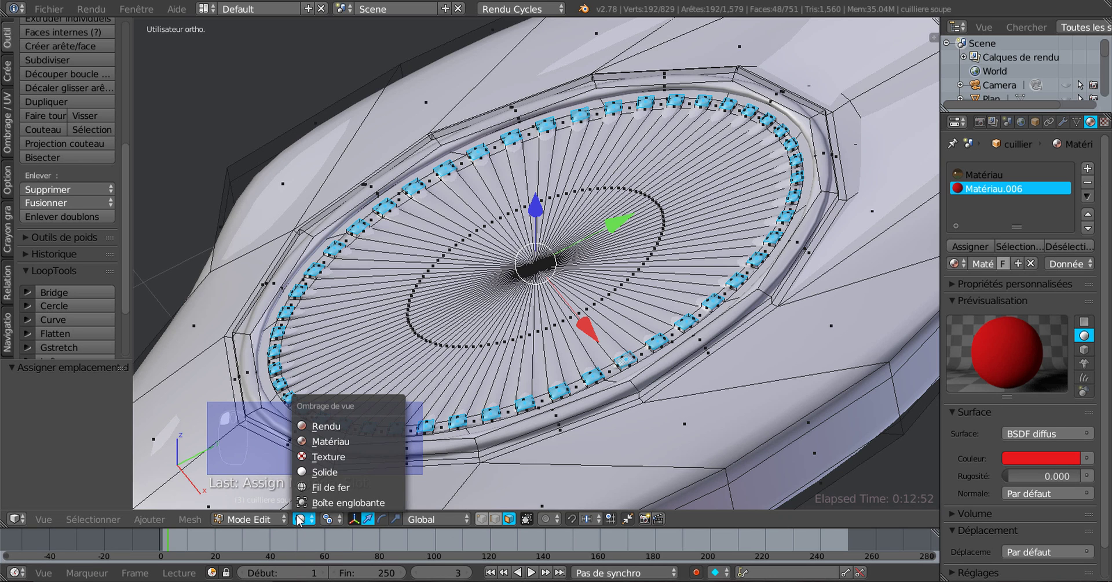
{"action": "left_click", "coordinate": [311, 442]}
{"action": "scroll", "coordinate": [617, 437], "scroll_direction": "up", "scroll_amount": 3}
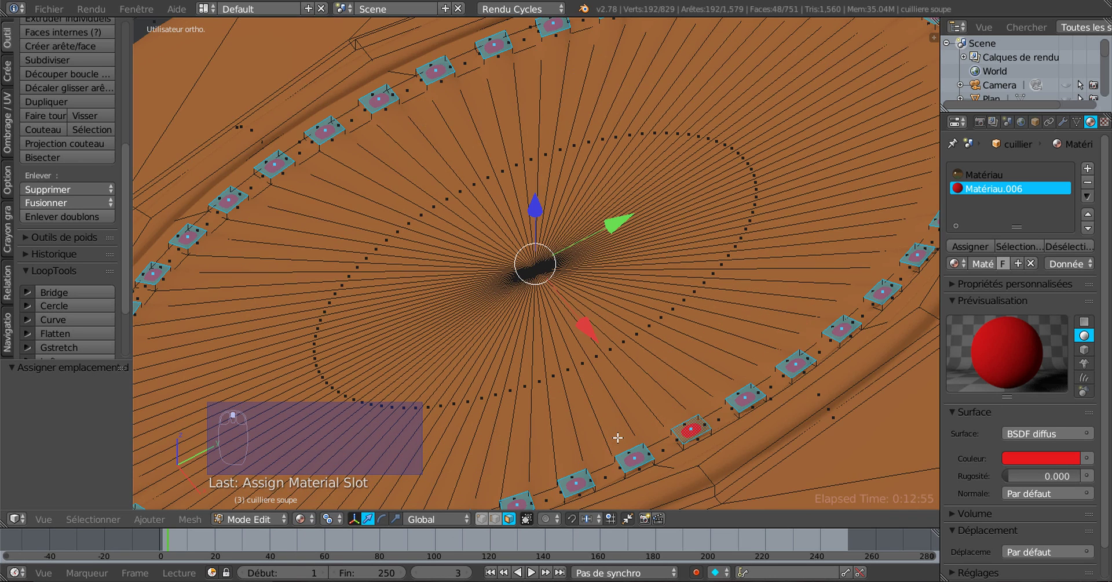
{"action": "key", "text": "Tab"}
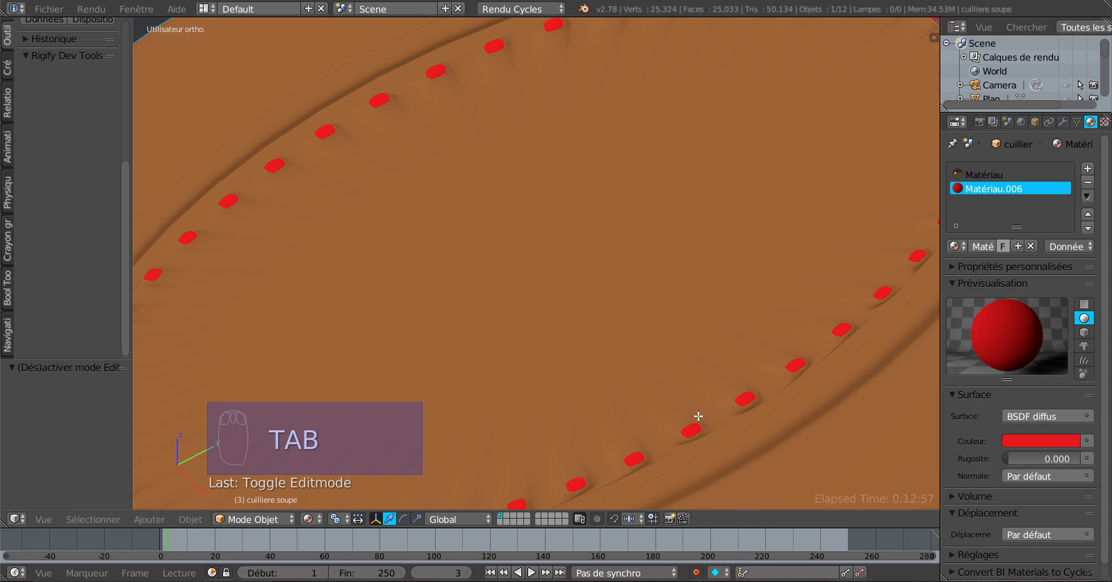
{"action": "scroll", "coordinate": [701, 411], "scroll_direction": "down", "scroll_amount": 5}
{"action": "middle_click_drag", "start_coordinate": [653, 450], "coordinate": [652, 448]}
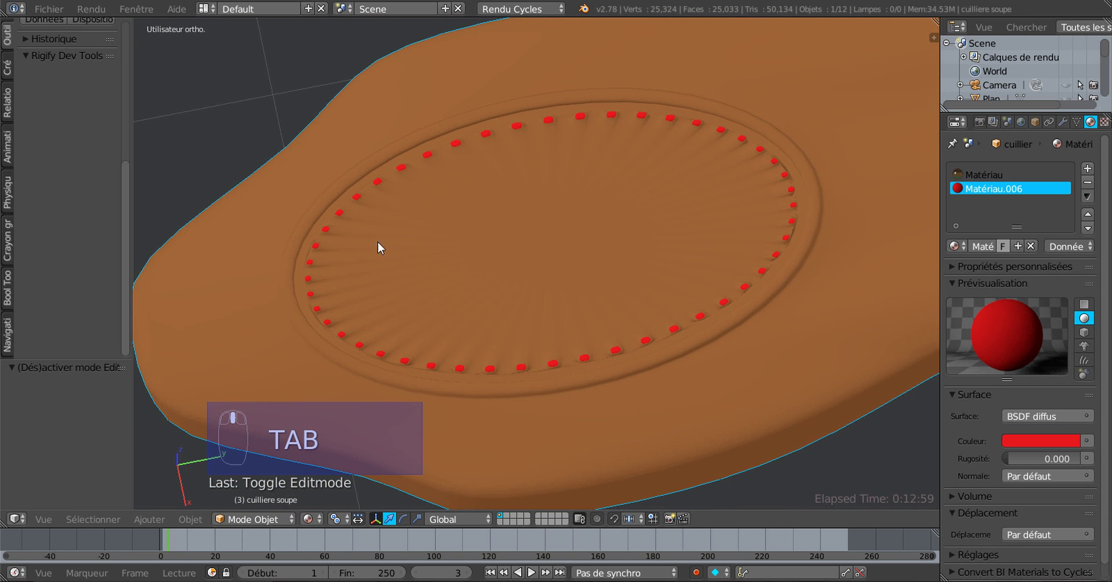
Scale the selected red stud-top faces to 0.608 about their individual centres in top view
{"action": "scroll", "coordinate": [697, 301], "scroll_direction": "up", "scroll_amount": 2}
{"action": "key", "text": "Tab"}
{"action": "middle_click_drag", "start_coordinate": [699, 335], "coordinate": [914, 313]}
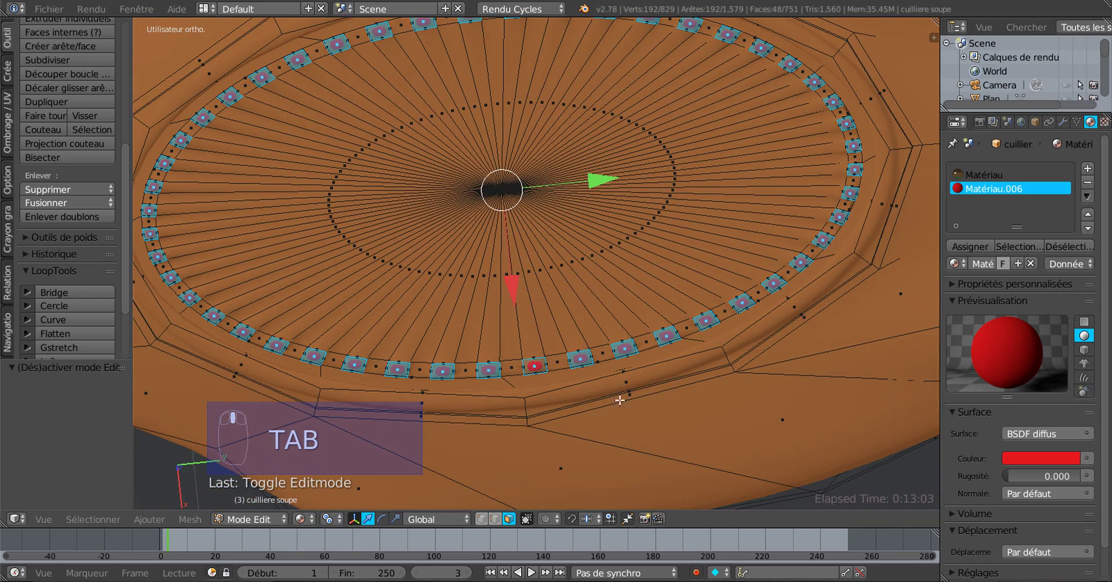
{"action": "middle_click_drag", "start_coordinate": [819, 373], "coordinate": [730, 407]}
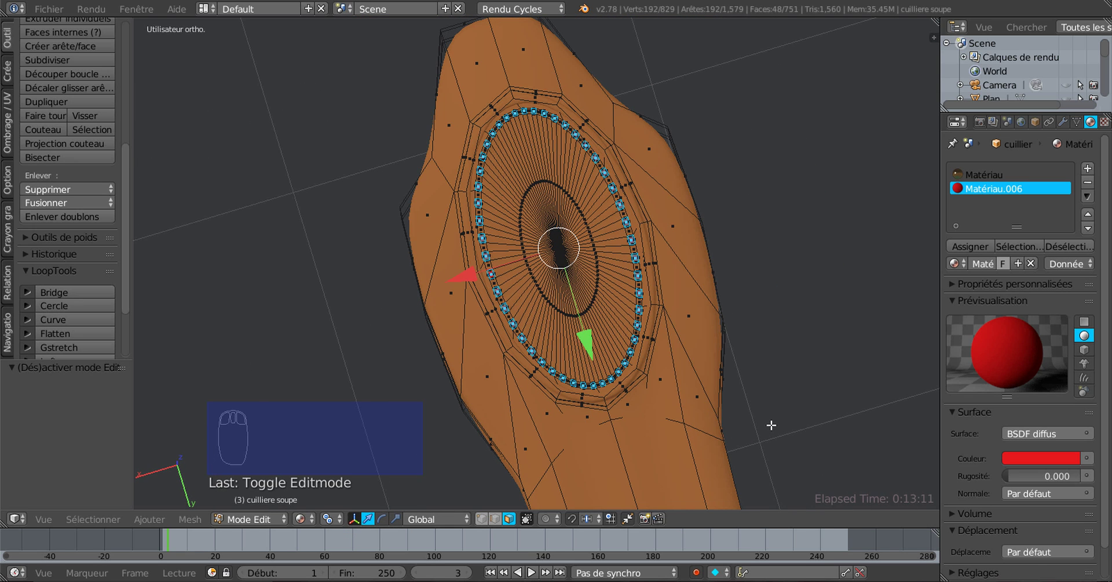
{"action": "key", "text": "KP_7"}
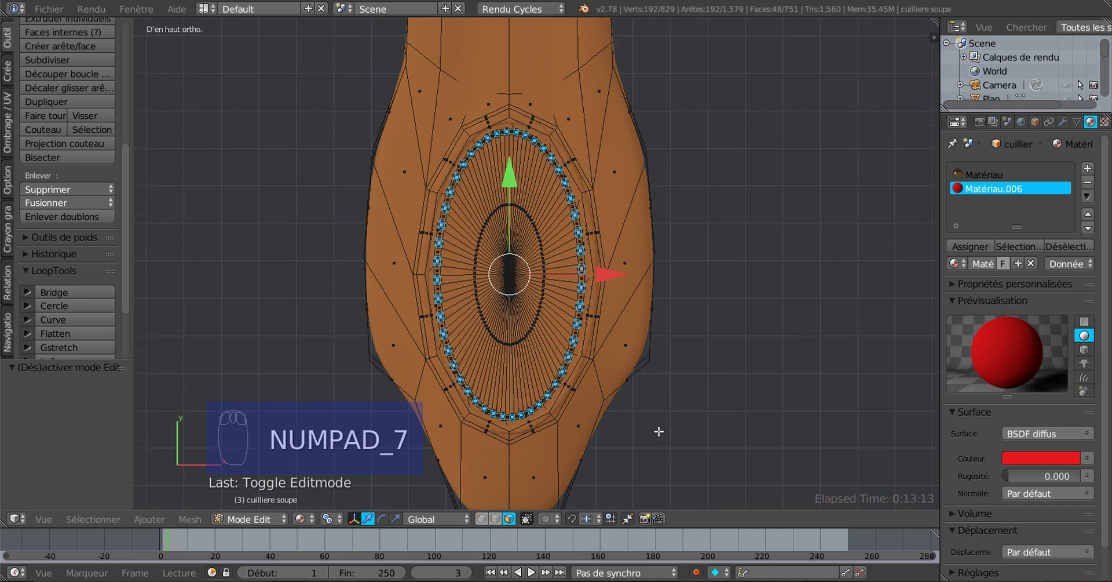
{"action": "scroll", "coordinate": [659, 431], "scroll_direction": "up", "scroll_amount": 5}
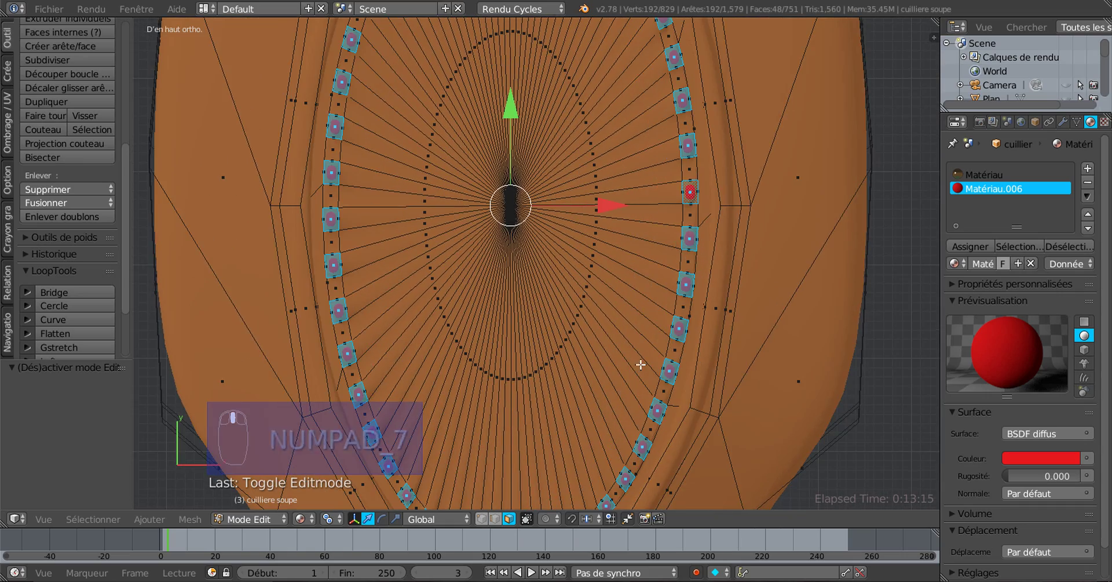
{"action": "scroll", "coordinate": [640, 364], "scroll_direction": "down", "scroll_amount": 2}
{"action": "scroll", "coordinate": [641, 365], "scroll_direction": "up", "scroll_amount": 4}
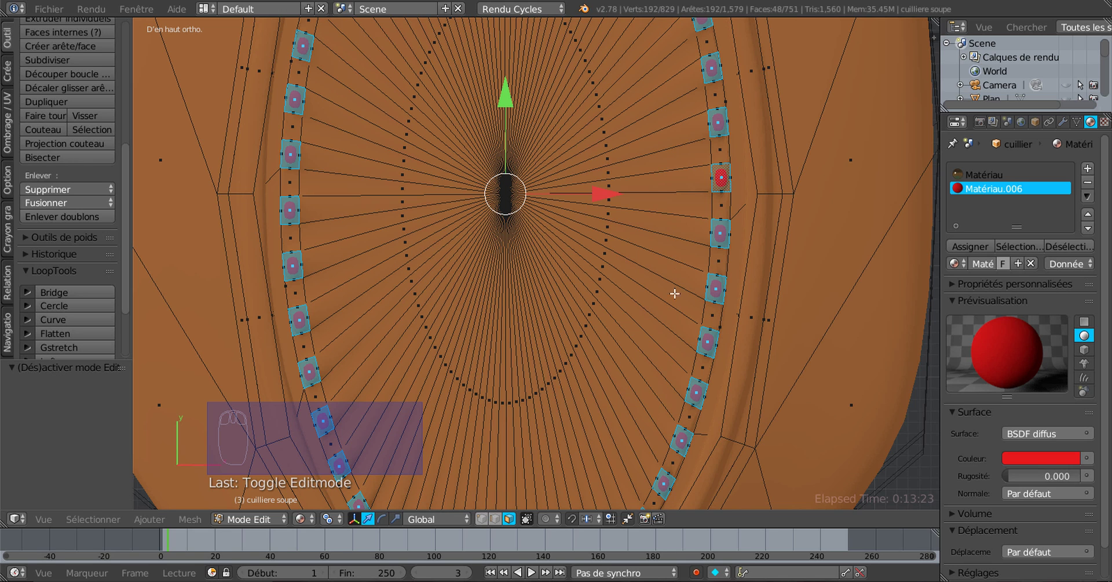
{"action": "key", "text": "s"}
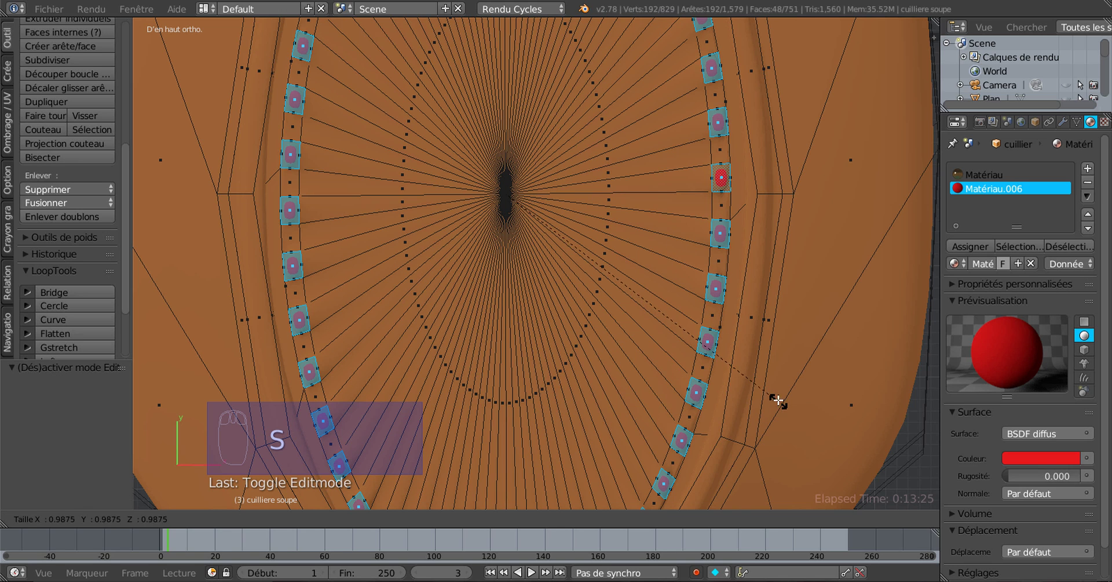
{"action": "left_click", "coordinate": [670, 327]}
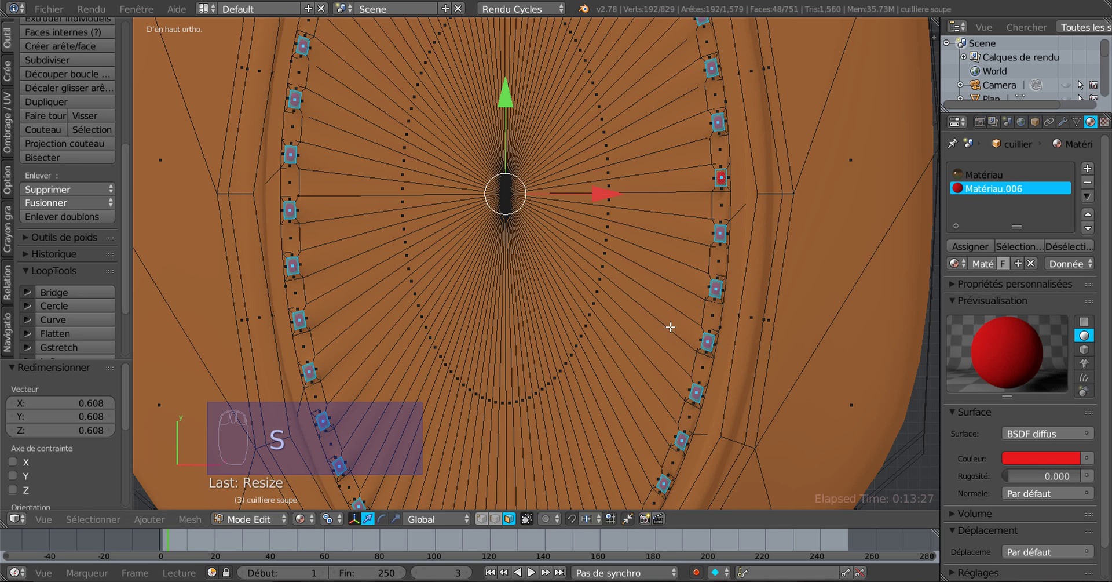
{"action": "scroll", "coordinate": [657, 385], "scroll_direction": "up", "scroll_amount": 1}
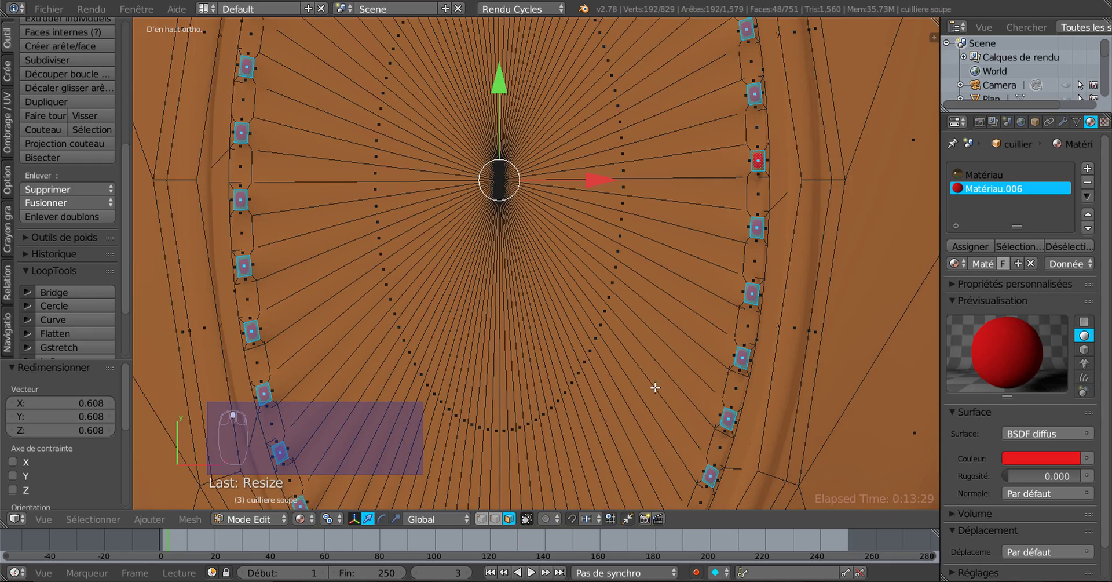
Enlarge the selected stud-top faces to about 1.94 times their size and check the studs in Object Mode
{"action": "scroll", "coordinate": [656, 387], "scroll_direction": "down", "scroll_amount": 3}
{"action": "middle_click_drag", "start_coordinate": [631, 353], "coordinate": [494, 365]}
{"action": "key", "text": "Tab"}
{"action": "key", "text": "Tab"}
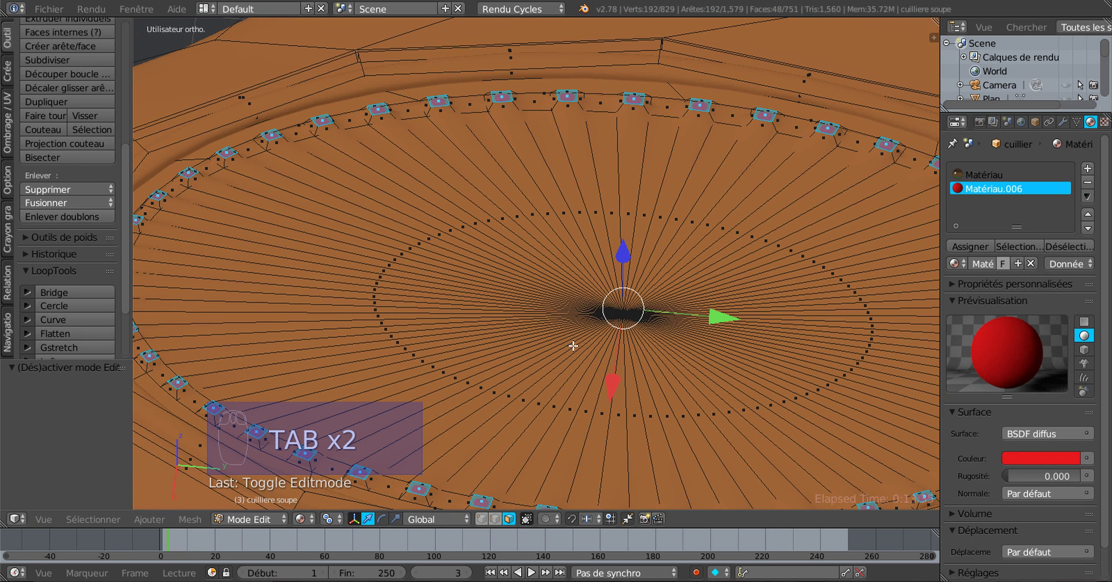
{"action": "key", "text": "s"}
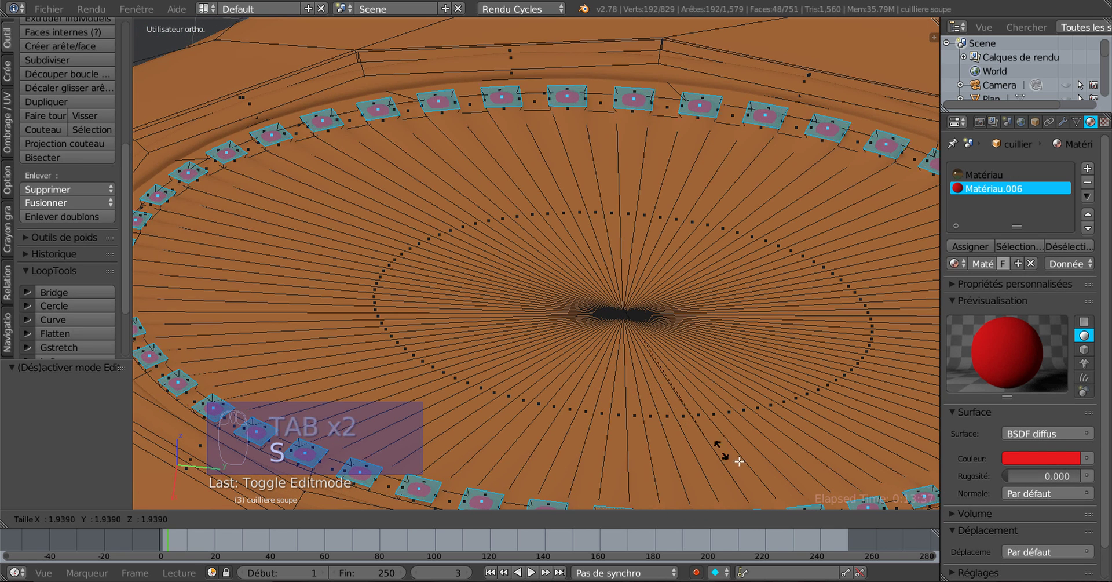
{"action": "left_click", "coordinate": [744, 463]}
{"action": "key", "text": "Tab"}
{"action": "middle_click_drag", "start_coordinate": [678, 384], "coordinate": [662, 352]}
{"action": "key", "text": "Tab"}
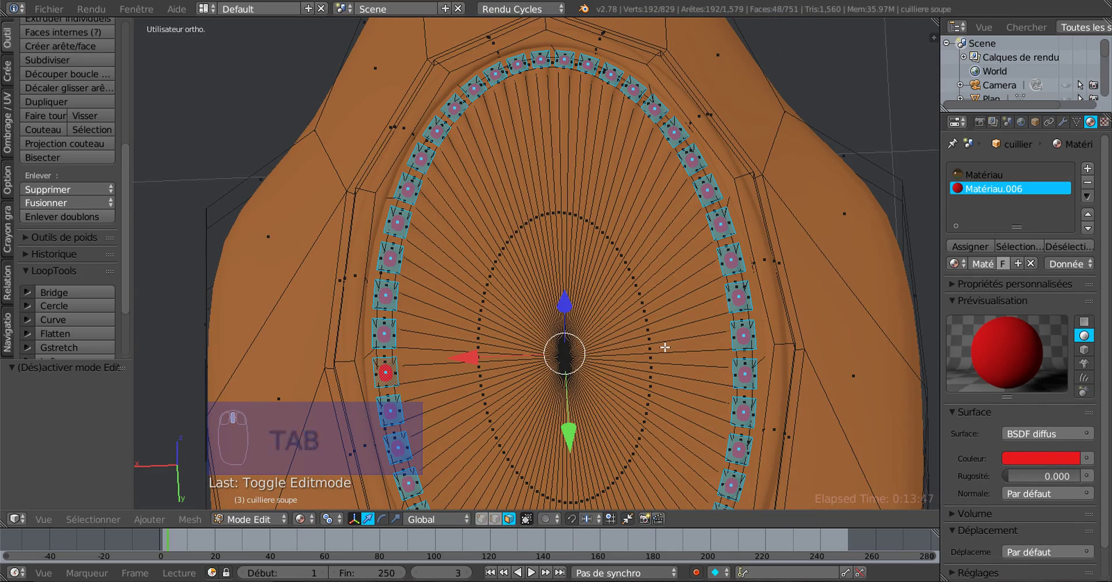
Add an edge loop around the oval recess, slide it outward by about 0.92 towards the studs and check it in Object Mode
{"action": "key", "text": "ctrl+r"}
{"action": "left_click", "coordinate": [666, 346]}
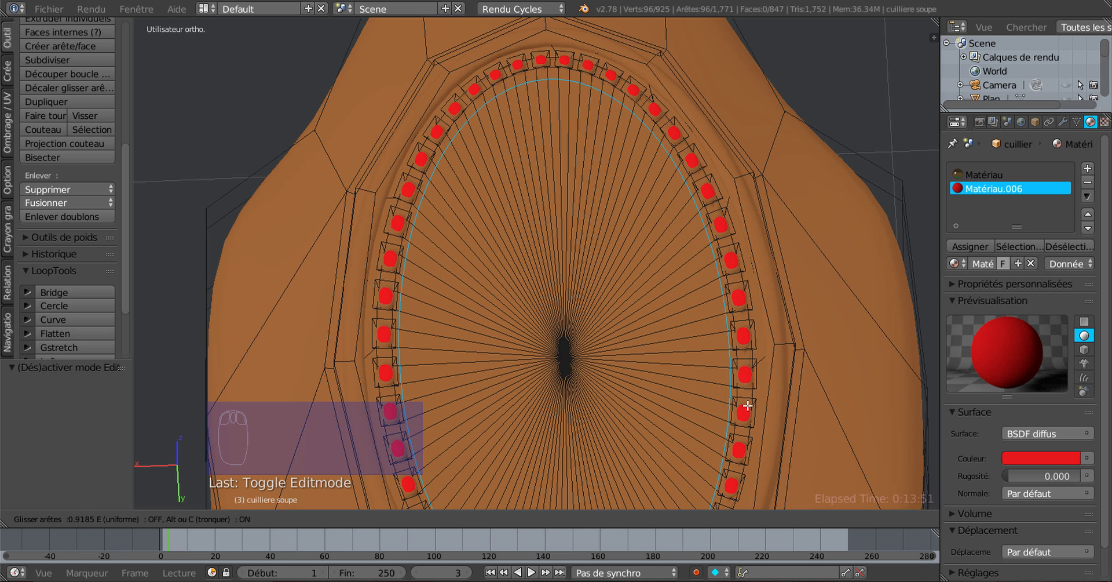
{"action": "left_click", "coordinate": [749, 408]}
{"action": "key", "text": "Tab"}
{"action": "middle_click_drag", "start_coordinate": [665, 409], "coordinate": [639, 411]}
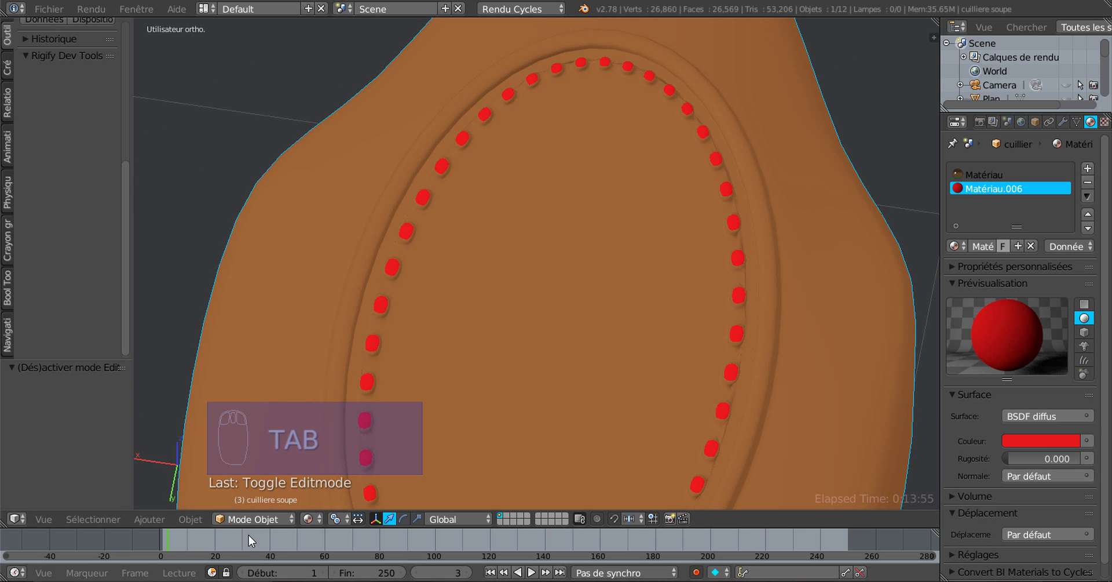
Preview the studded oval in Rendered shading, return to Material shading and view the whole handle end
{"action": "left_click", "coordinate": [307, 521]}
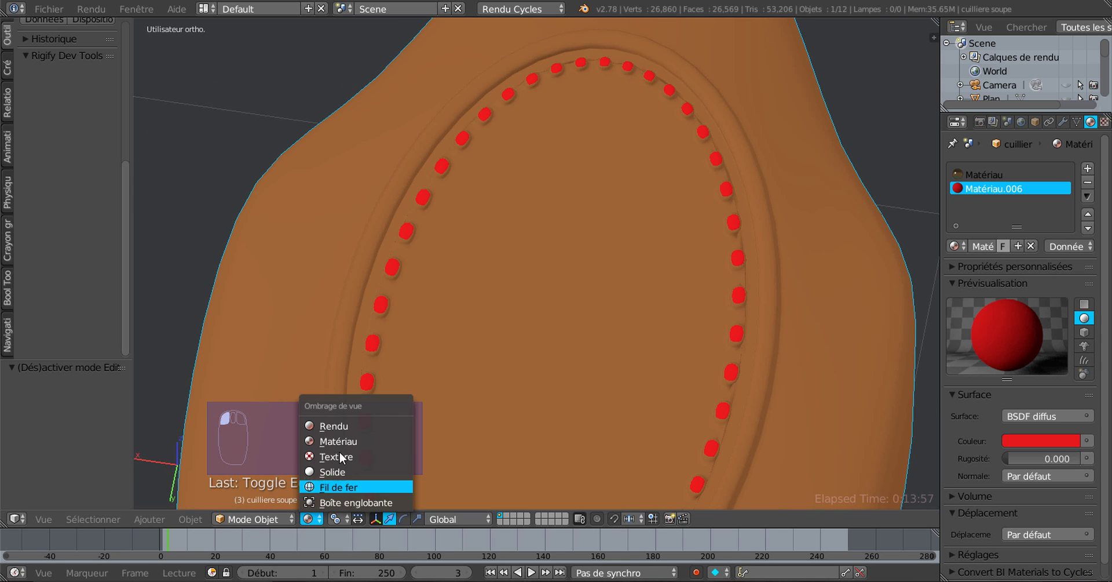
{"action": "left_click", "coordinate": [338, 426]}
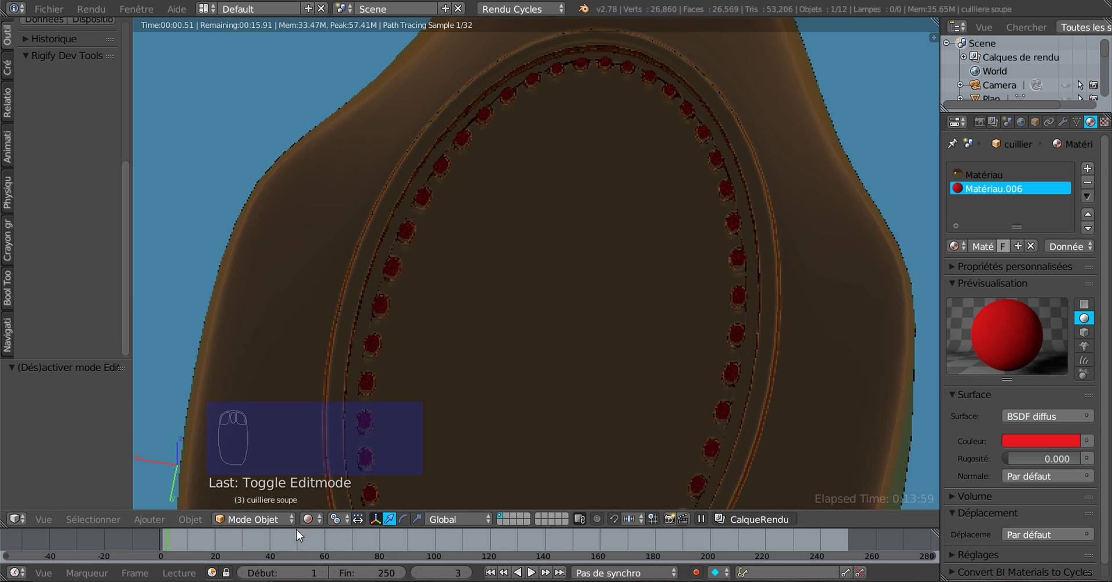
{"action": "left_click", "coordinate": [308, 518]}
{"action": "left_click", "coordinate": [334, 442]}
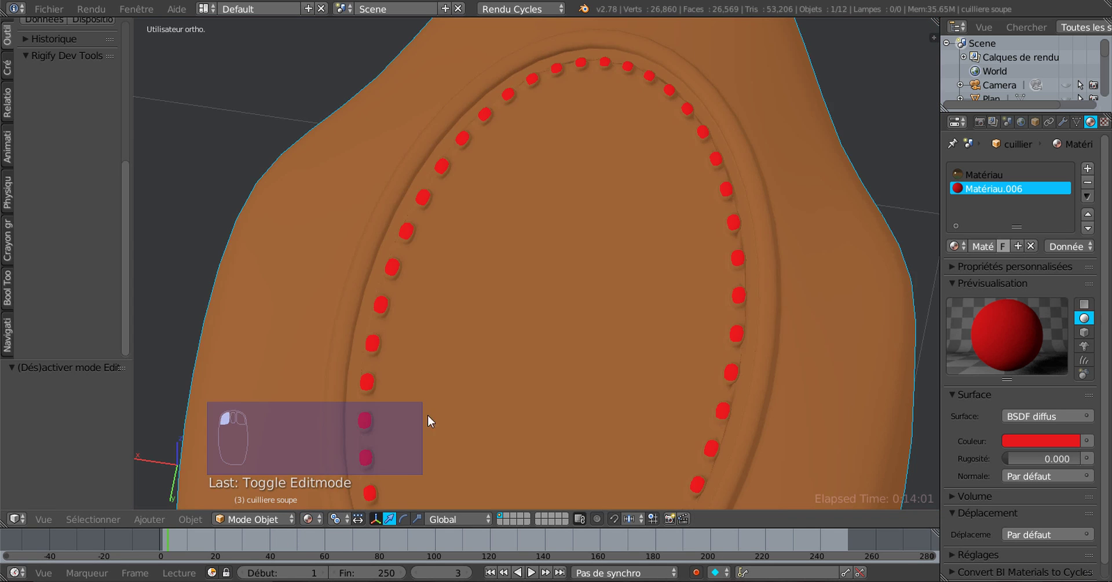
{"action": "mouse_move", "coordinate": [428, 415]}
{"action": "middle_mouse_down"}
{"action": "mouse_move", "coordinate": [569, 428]}
{"action": "mouse_move", "coordinate": [513, 383]}
{"action": "mouse_move", "coordinate": [613, 392]}
{"action": "middle_mouse_up"}
{"action": "scroll", "coordinate": [516, 386], "scroll_direction": "down", "scroll_amount": 3}
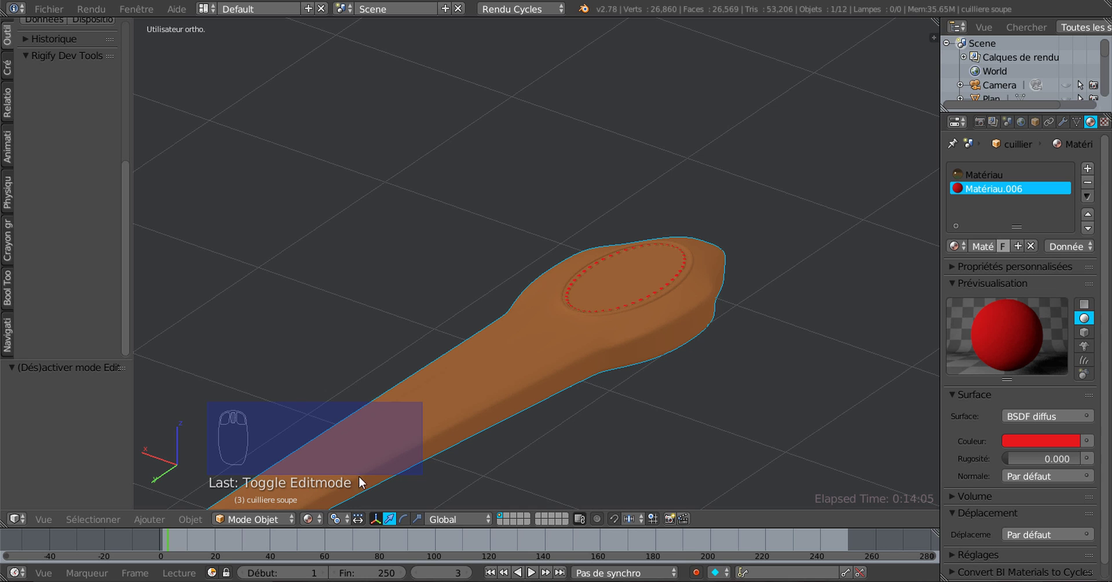
Unhide all scene objects and show the studded spoon handle end up close in Rendered shading
{"action": "key", "text": "alt+h"}
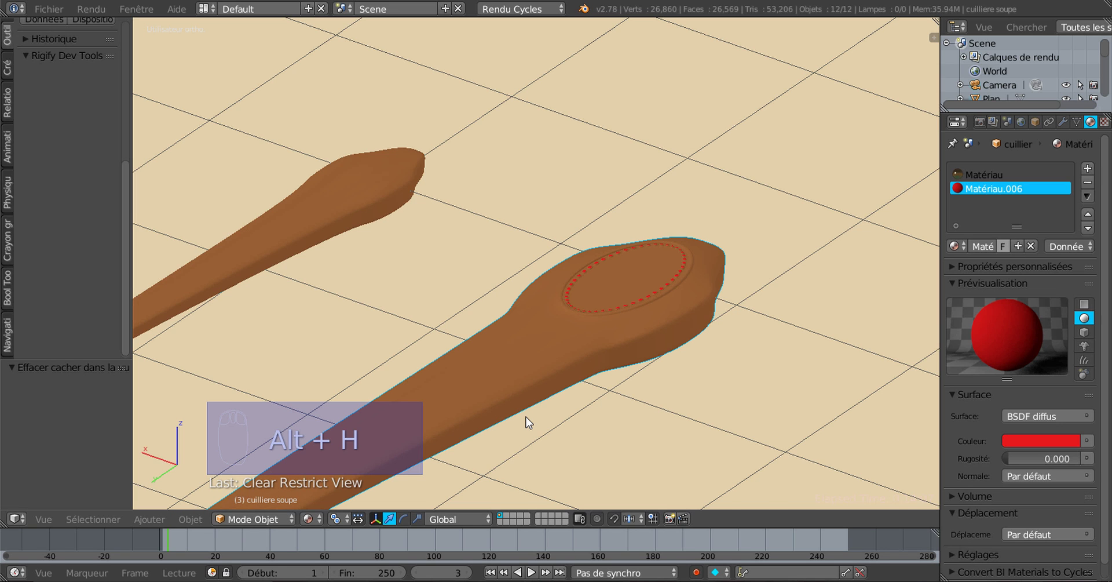
{"action": "scroll", "coordinate": [528, 422], "scroll_direction": "down", "scroll_amount": 2}
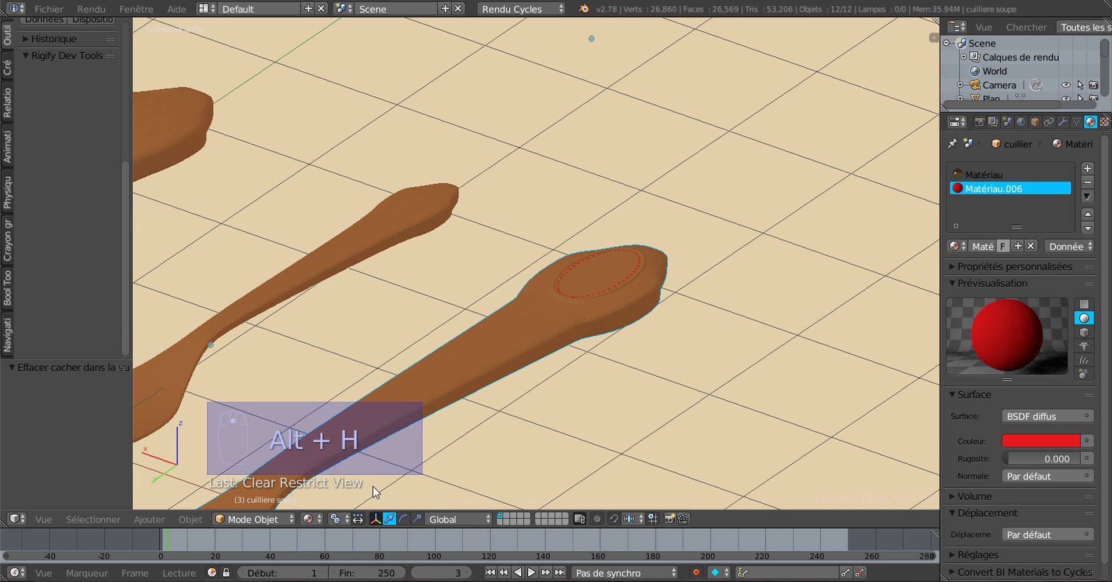
{"action": "left_click", "coordinate": [312, 518]}
{"action": "left_click", "coordinate": [326, 426]}
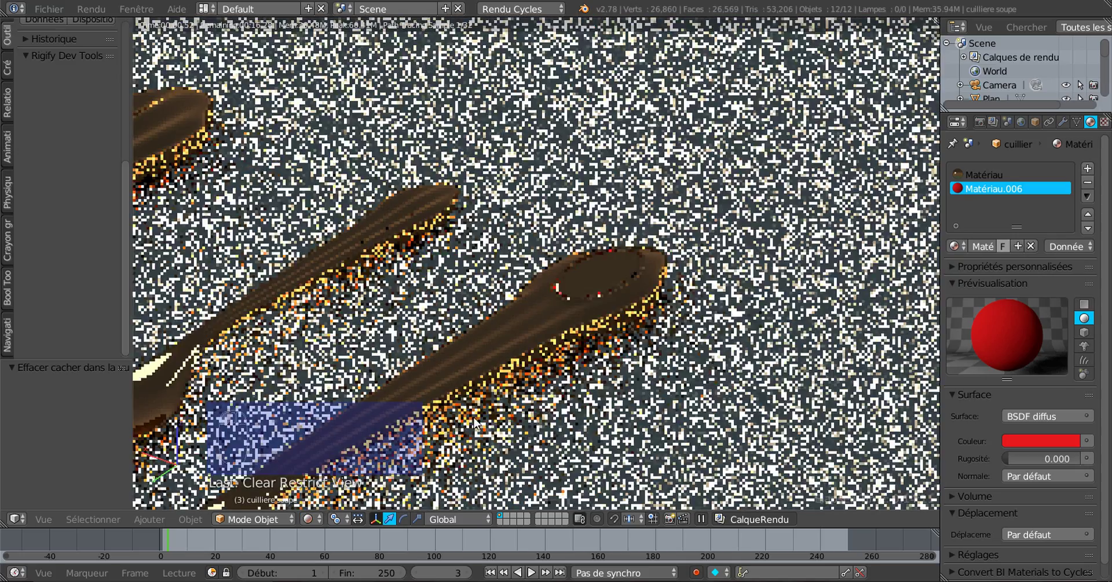
{"action": "scroll", "coordinate": [525, 405], "scroll_direction": "up", "scroll_amount": 5}
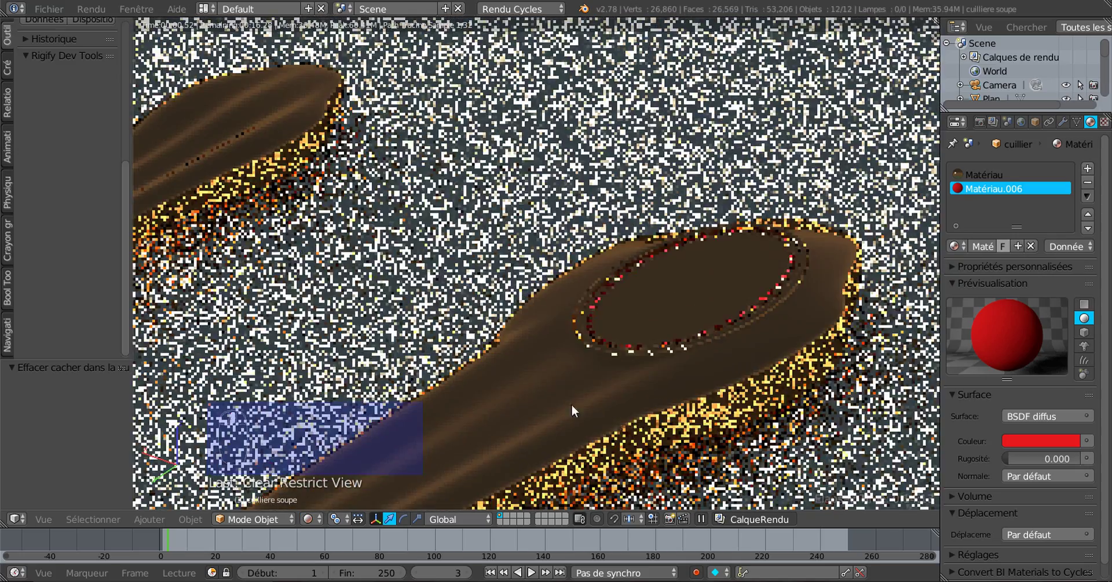
{"action": "scroll", "coordinate": [511, 391], "scroll_direction": "up", "scroll_amount": 4}
{"action": "scroll", "coordinate": [512, 391], "scroll_direction": "up", "scroll_amount": 2}
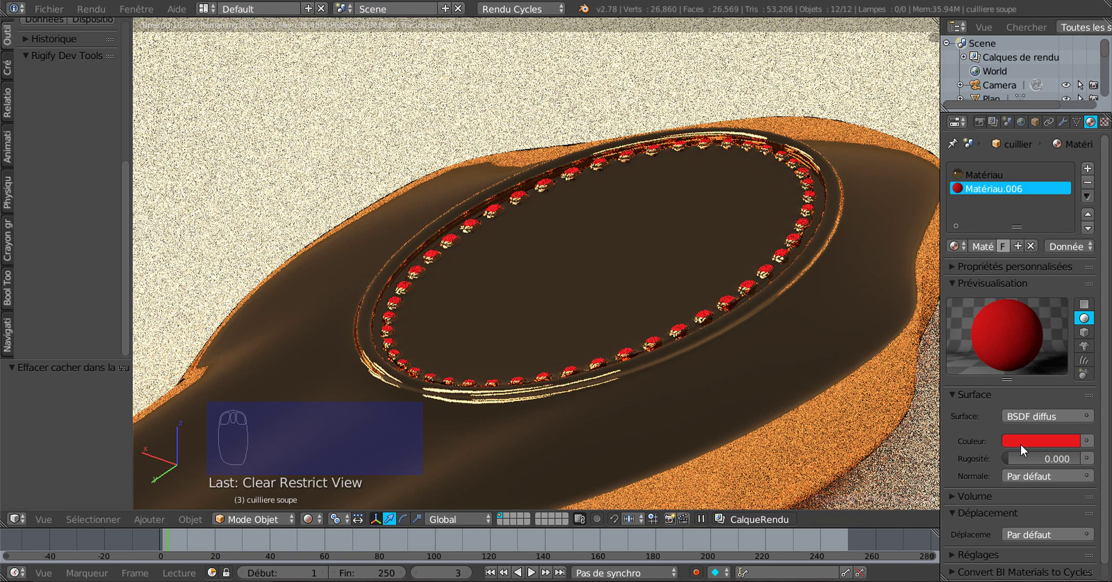
Change the red stud material's surface to a Glass BSDF with a roughness of 0.885
{"action": "left_click", "coordinate": [1044, 418]}
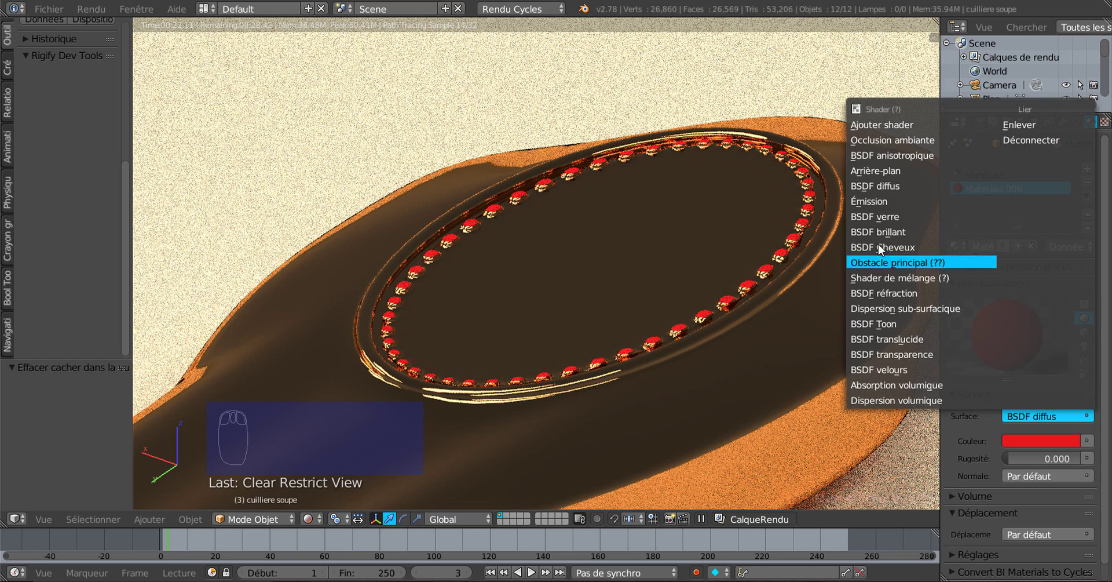
{"action": "left_click", "coordinate": [882, 217]}
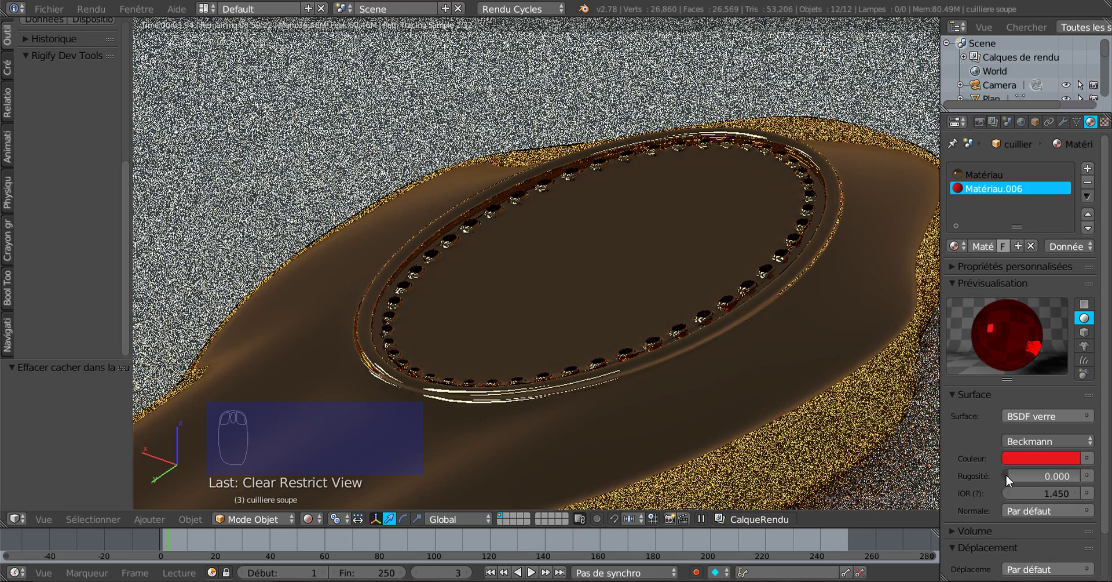
{"action": "left_click_drag", "start_coordinate": [1006, 474], "coordinate": [1072, 475]}
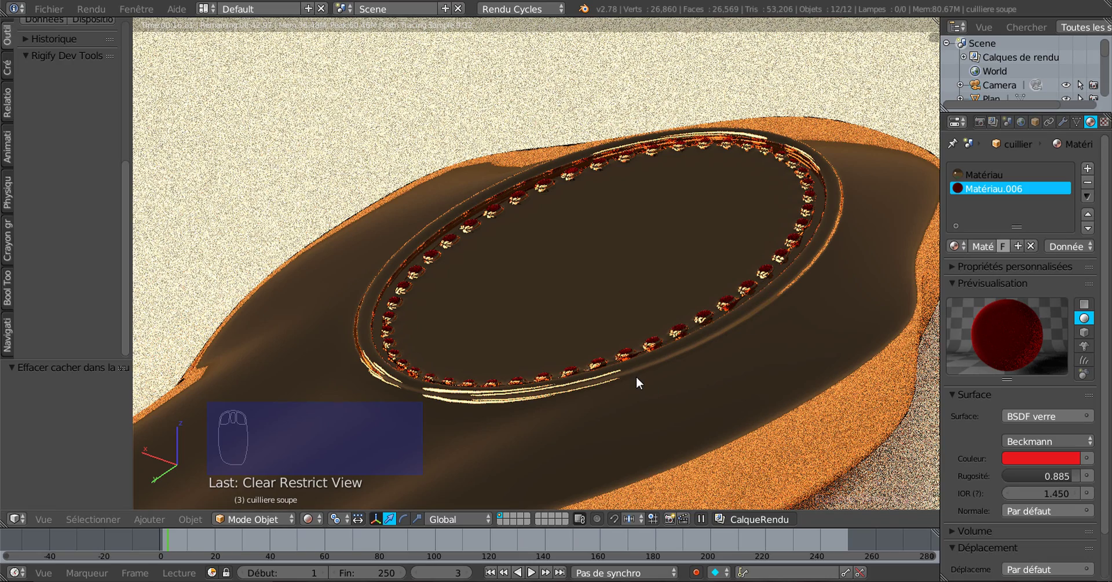
Examine the glass studs in the rendered view from above, then inspect the handle's mesh and whole shape in Material shading
{"action": "scroll", "coordinate": [636, 376], "scroll_direction": "down", "scroll_amount": 1}
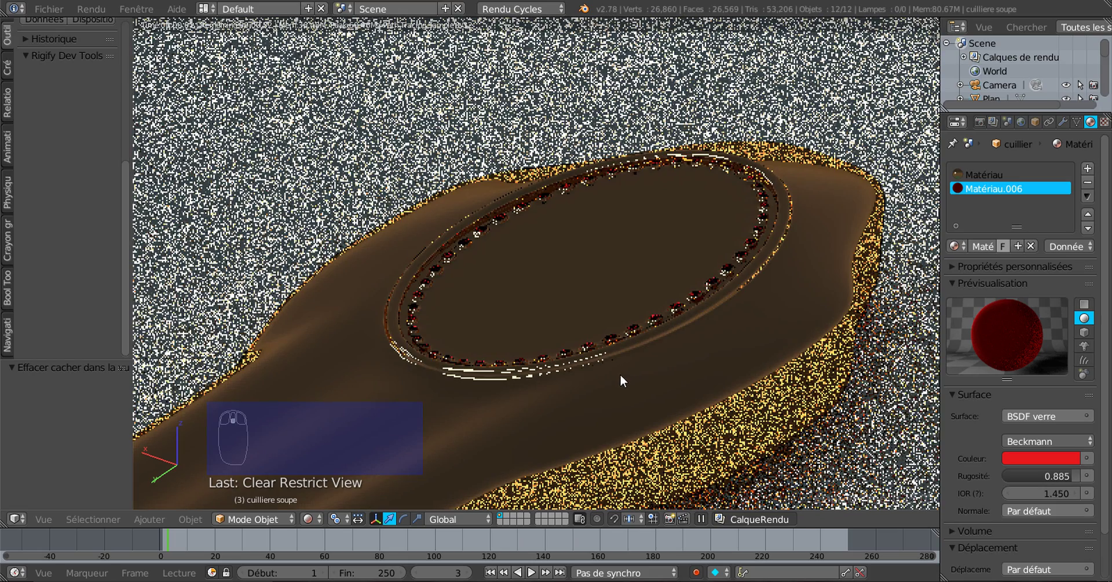
{"action": "scroll", "coordinate": [654, 370], "scroll_direction": "up", "scroll_amount": 3}
{"action": "middle_click_drag", "start_coordinate": [686, 392], "coordinate": [398, 415]}
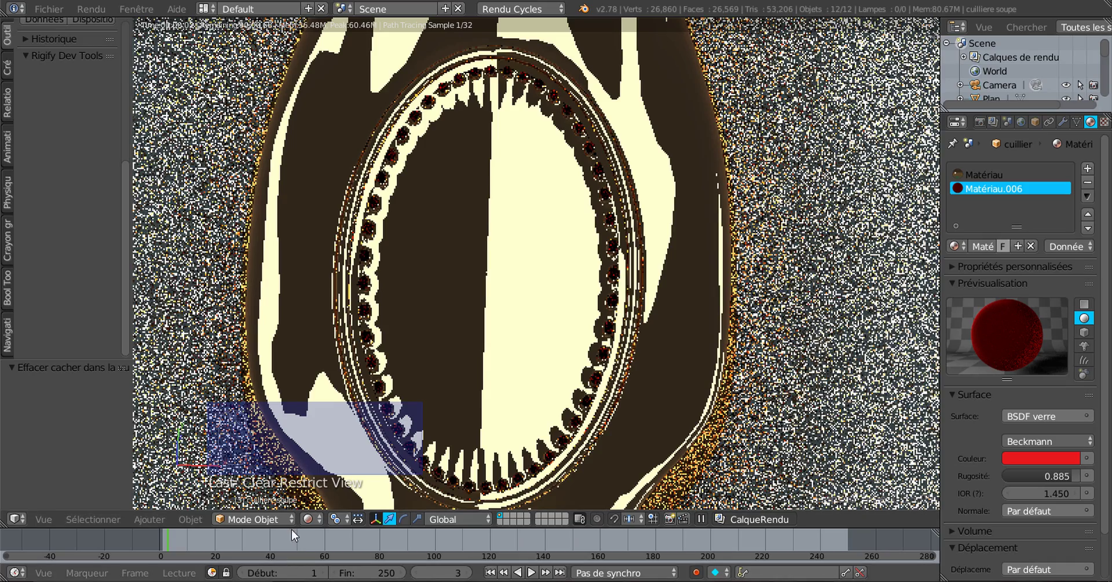
{"action": "left_click", "coordinate": [308, 517]}
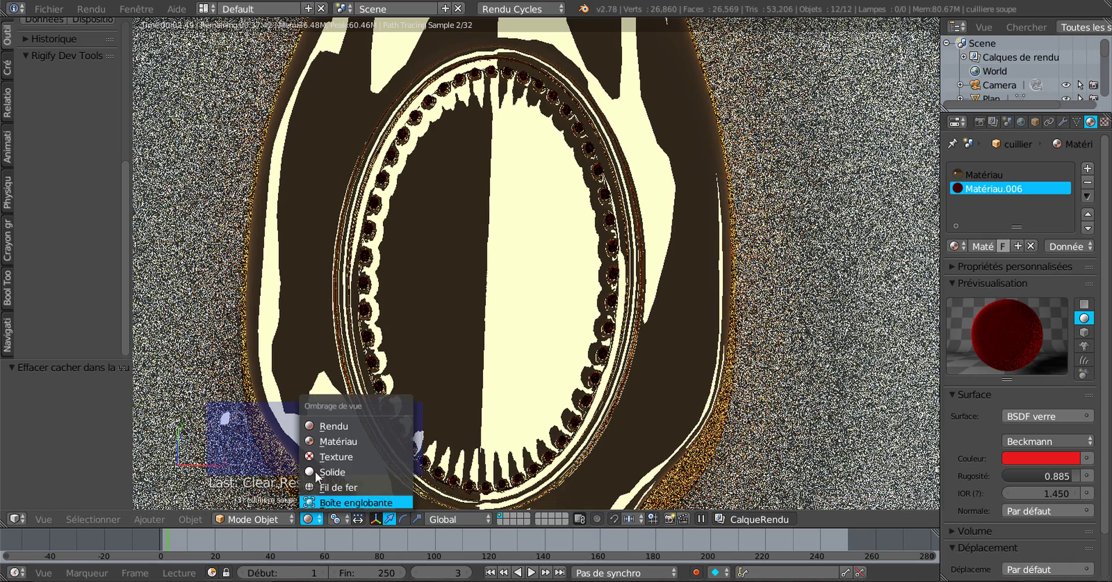
{"action": "left_click", "coordinate": [325, 442]}
{"action": "middle_click_drag", "start_coordinate": [520, 368], "coordinate": [533, 352]}
{"action": "key", "text": "Tab"}
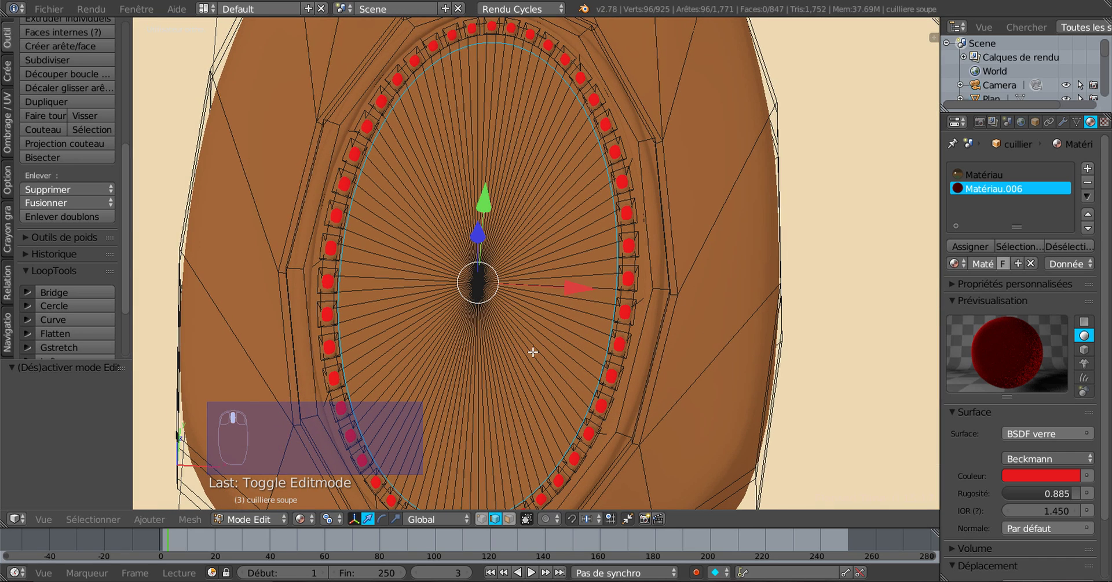
{"action": "scroll", "coordinate": [492, 384], "scroll_direction": "down", "scroll_amount": 5}
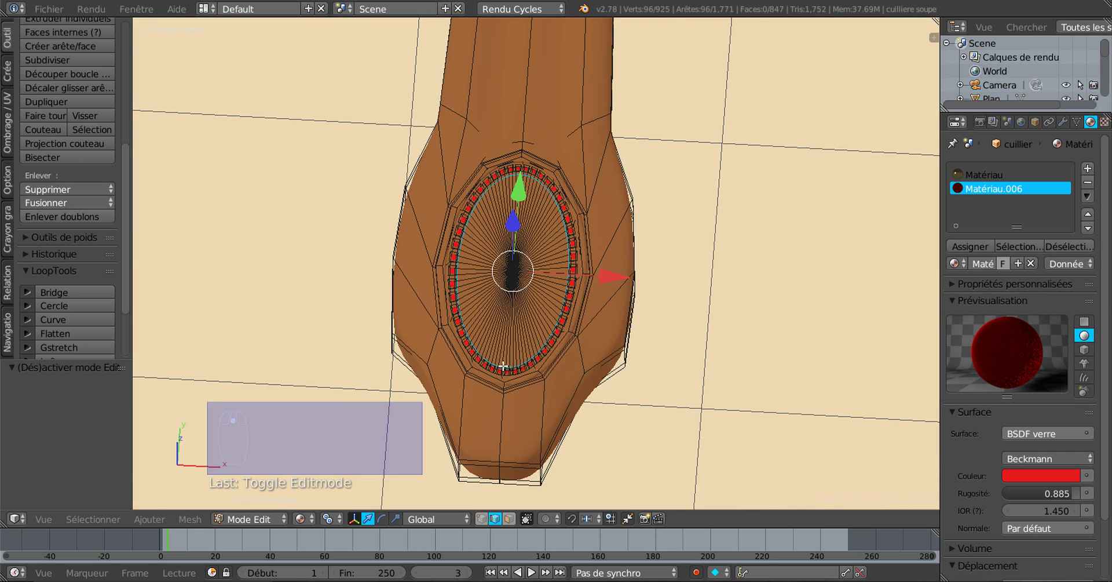
{"action": "key", "text": "Tab"}
{"action": "scroll", "coordinate": [512, 388], "scroll_direction": "down", "scroll_amount": 1}
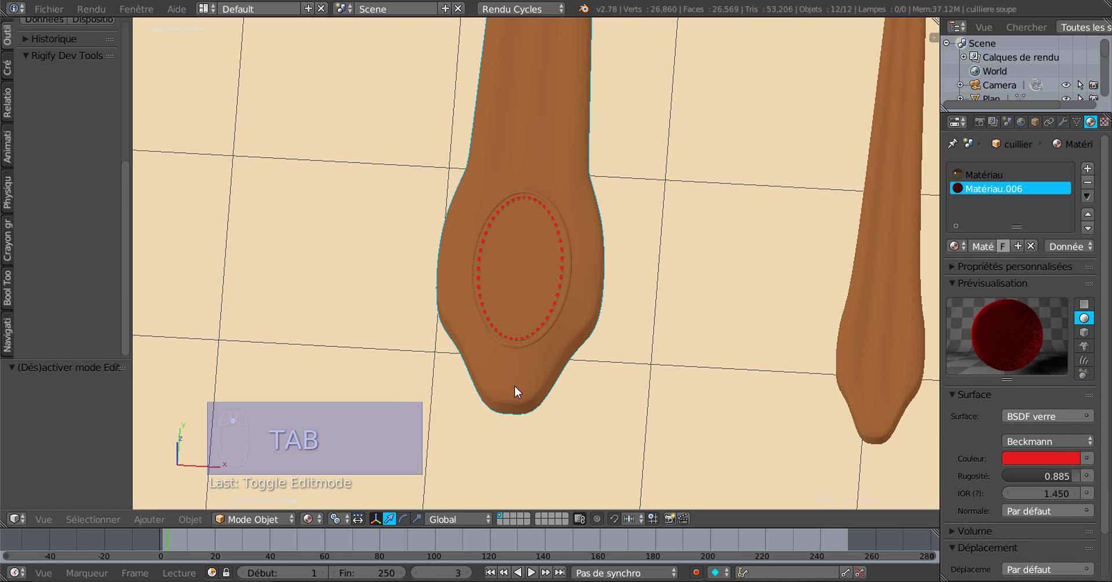
Invert the object selection, try to hide the selected objects and select the table
{"action": "left_click", "coordinate": [100, 518]}
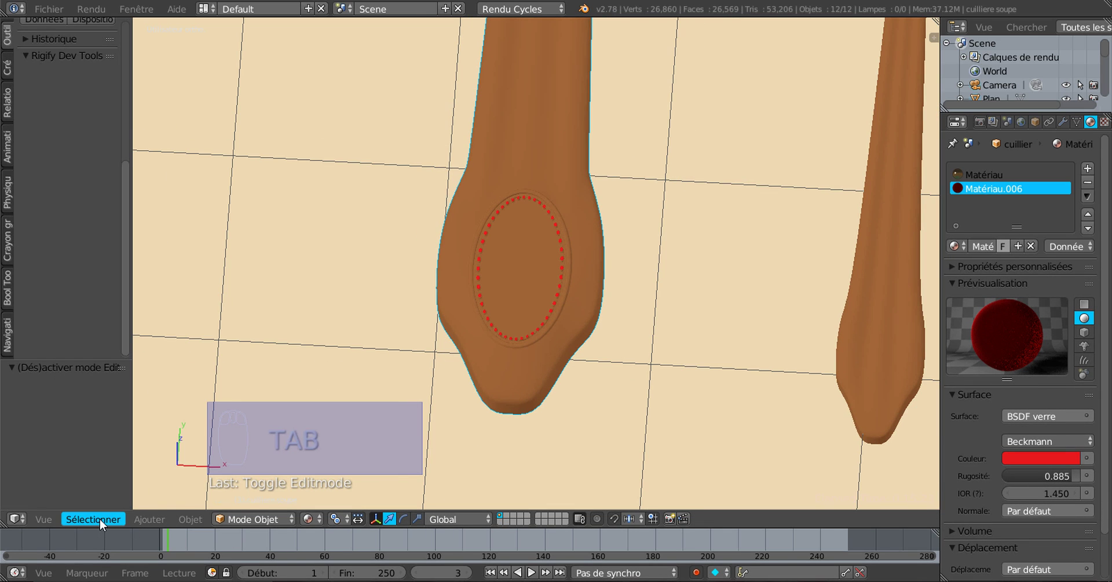
{"action": "left_click", "coordinate": [116, 456]}
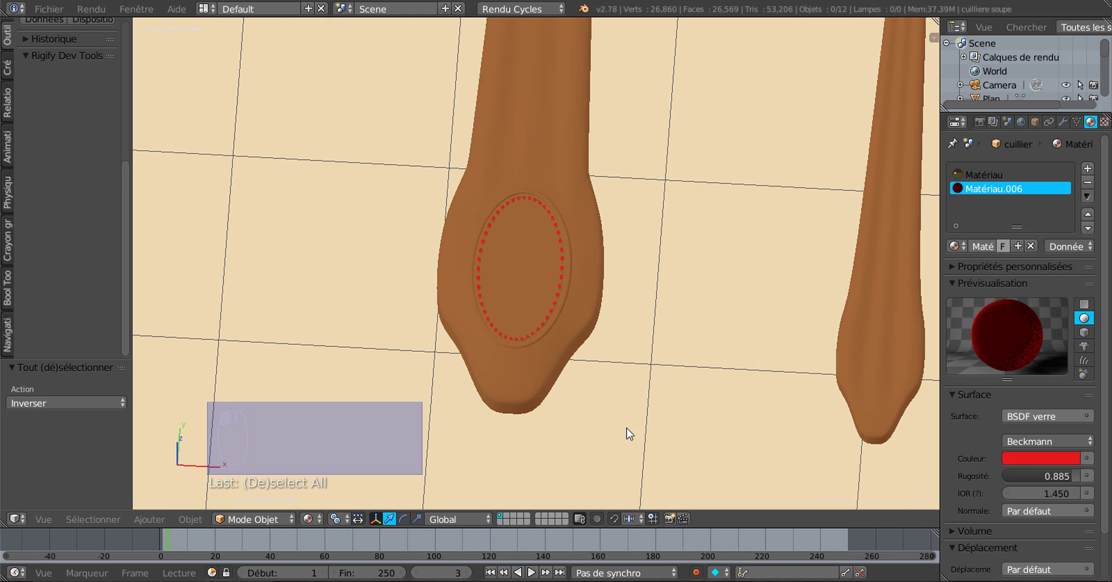
{"action": "key", "text": "h"}
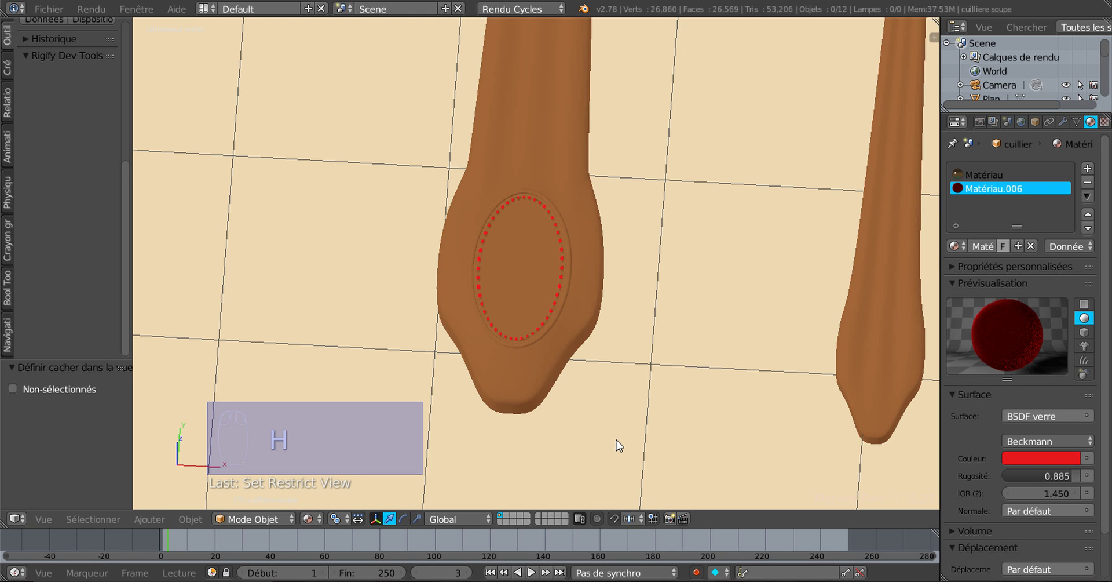
{"action": "right_click", "coordinate": [618, 445]}
{"action": "scroll", "coordinate": [617, 435], "scroll_direction": "down", "scroll_amount": 3}
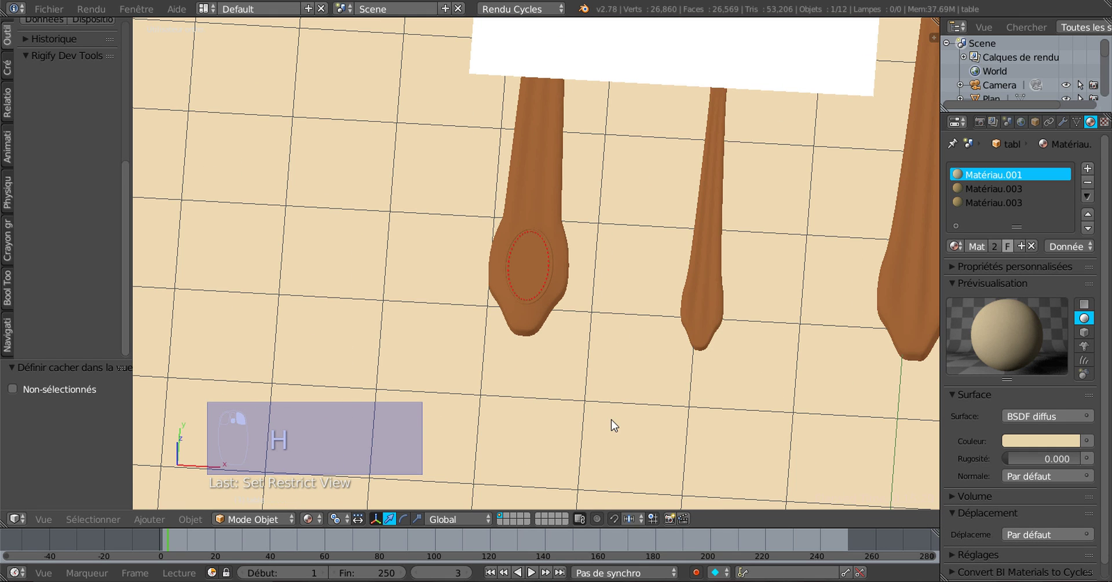
Isolate the soup spoon by selecting it, inverting the selection and hiding all other objects
{"action": "right_click", "coordinate": [520, 286]}
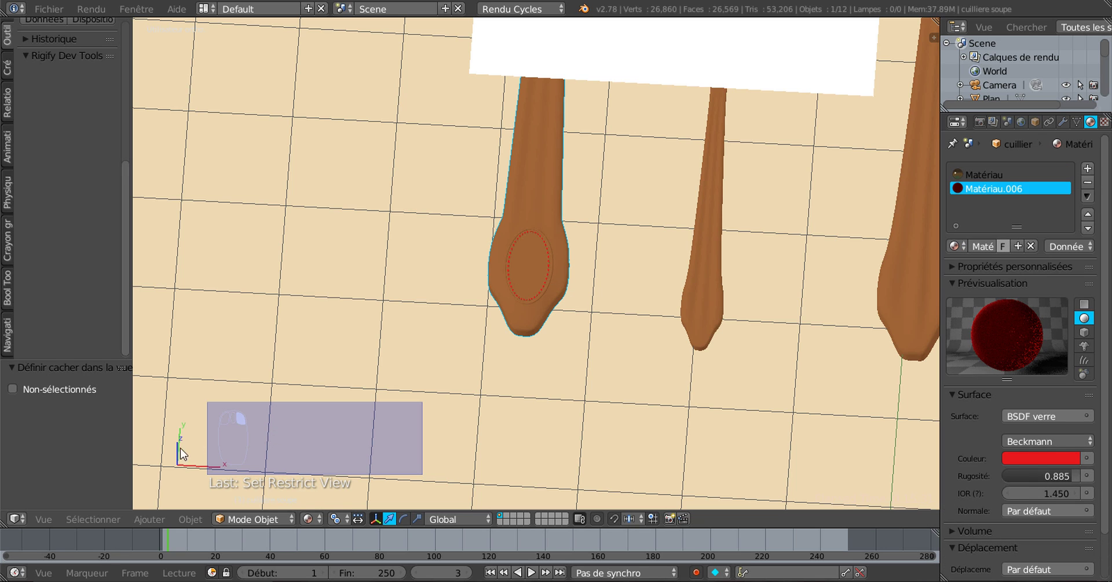
{"action": "left_click", "coordinate": [92, 518]}
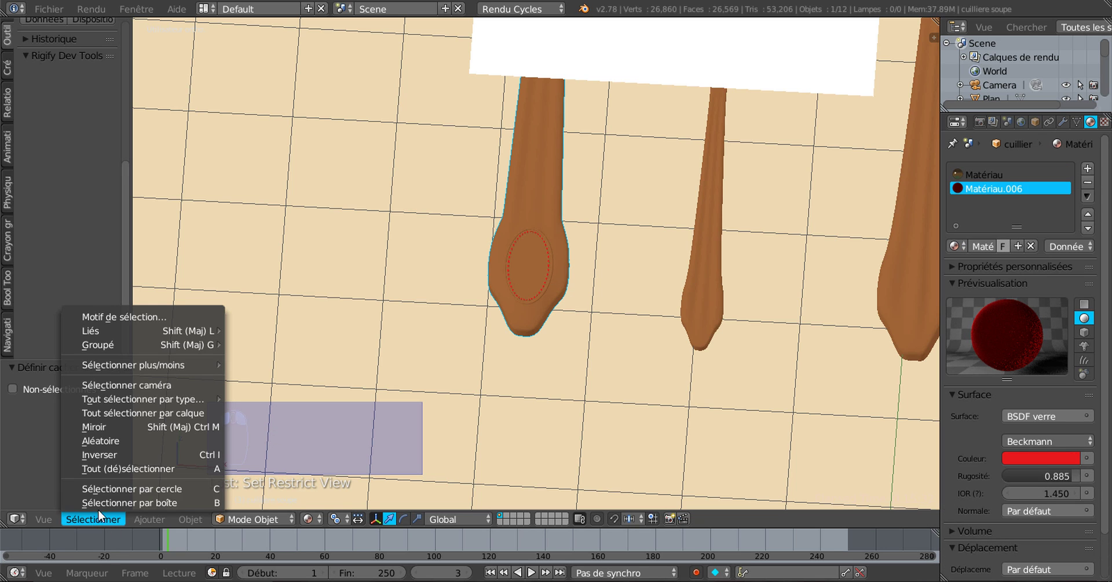
{"action": "left_click", "coordinate": [121, 451]}
{"action": "key", "text": "h"}
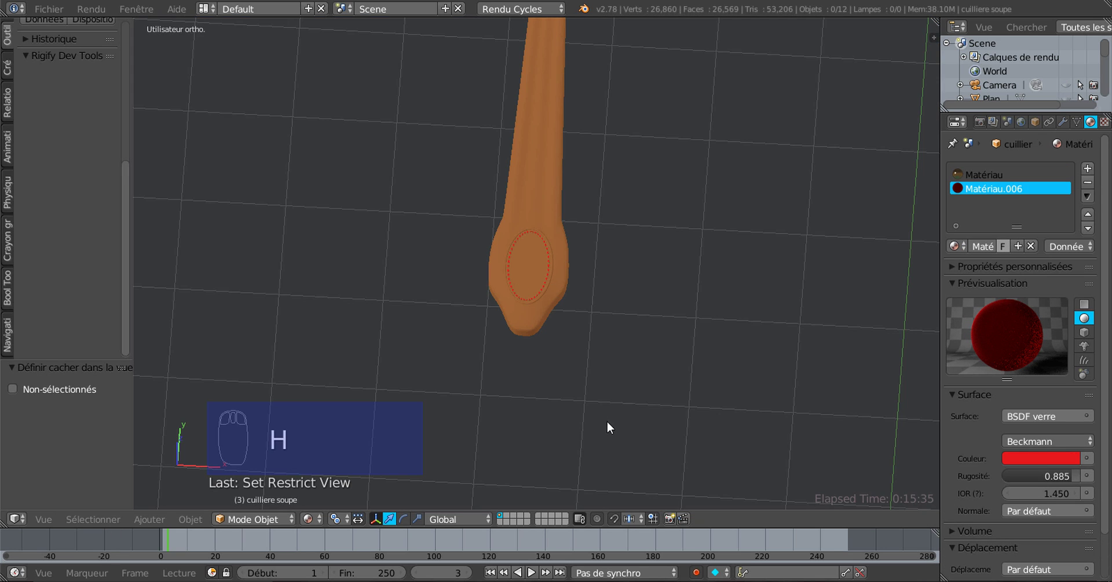
Open the soup spoon's mesh in Edit Mode and show the oval stud ring on the handle end close up from the top
{"action": "key", "text": "Tab"}
{"action": "scroll", "coordinate": [551, 342], "scroll_direction": "up", "scroll_amount": 3}
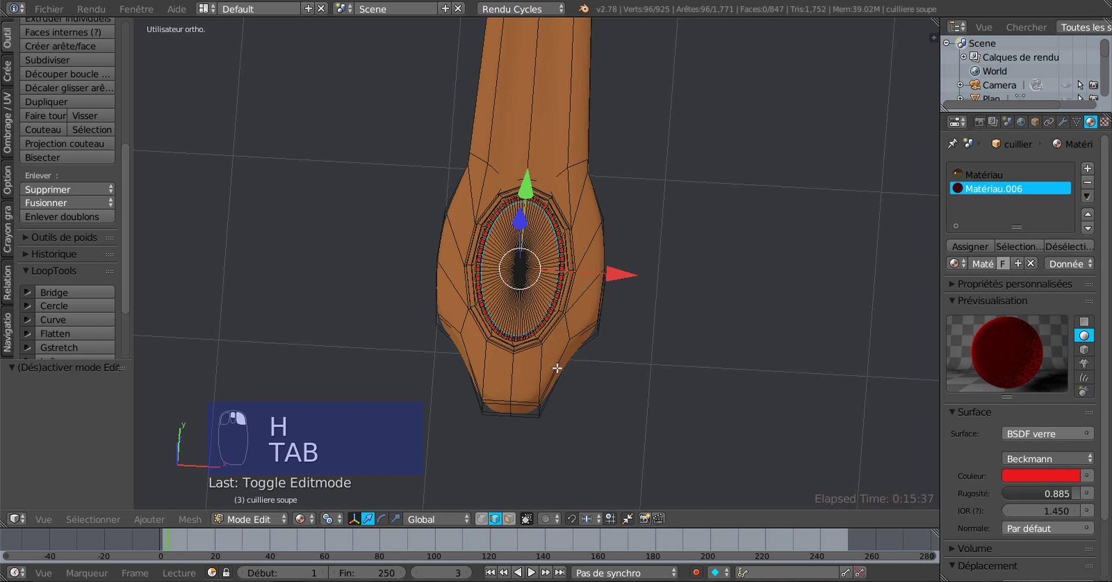
{"action": "key", "text": "KP_7"}
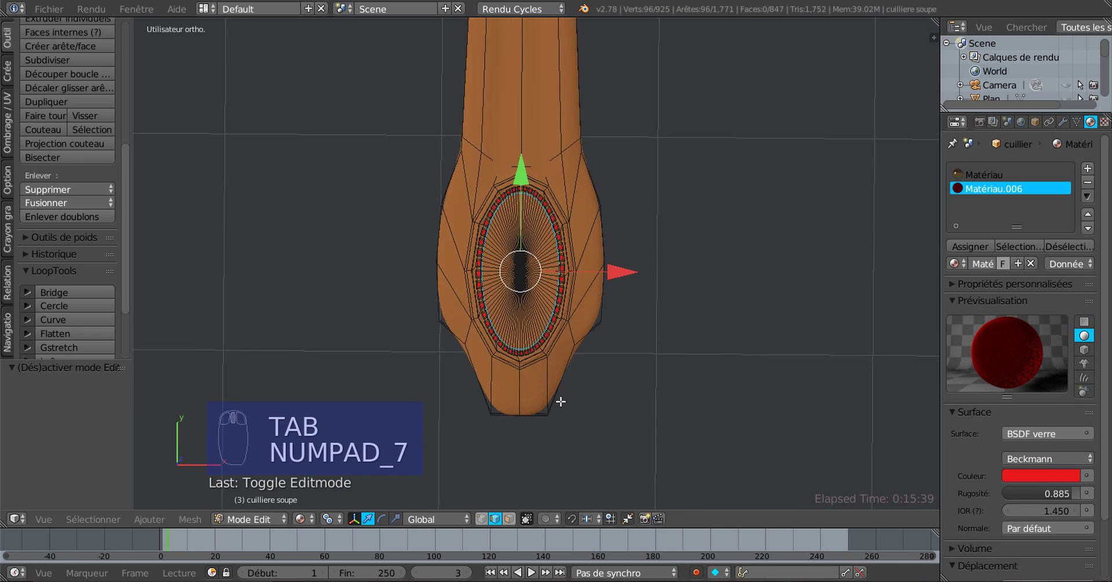
{"action": "scroll", "coordinate": [642, 361], "scroll_direction": "up", "scroll_amount": 5}
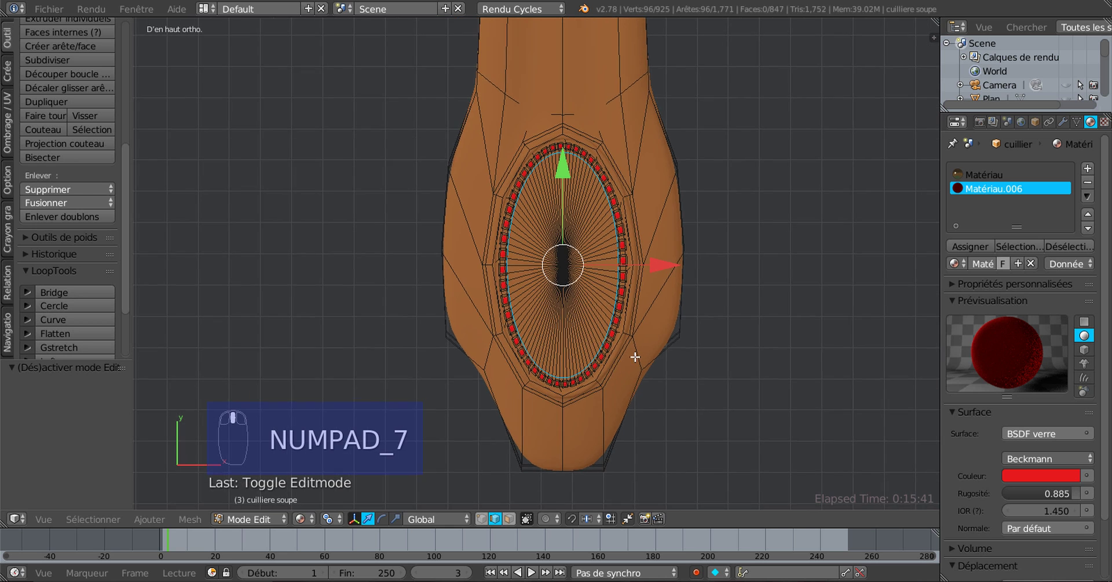
Switch to face selection and circle-select all faces of the oval inside the ring of red beads on the spoon handle
{"action": "left_click", "coordinate": [510, 518]}
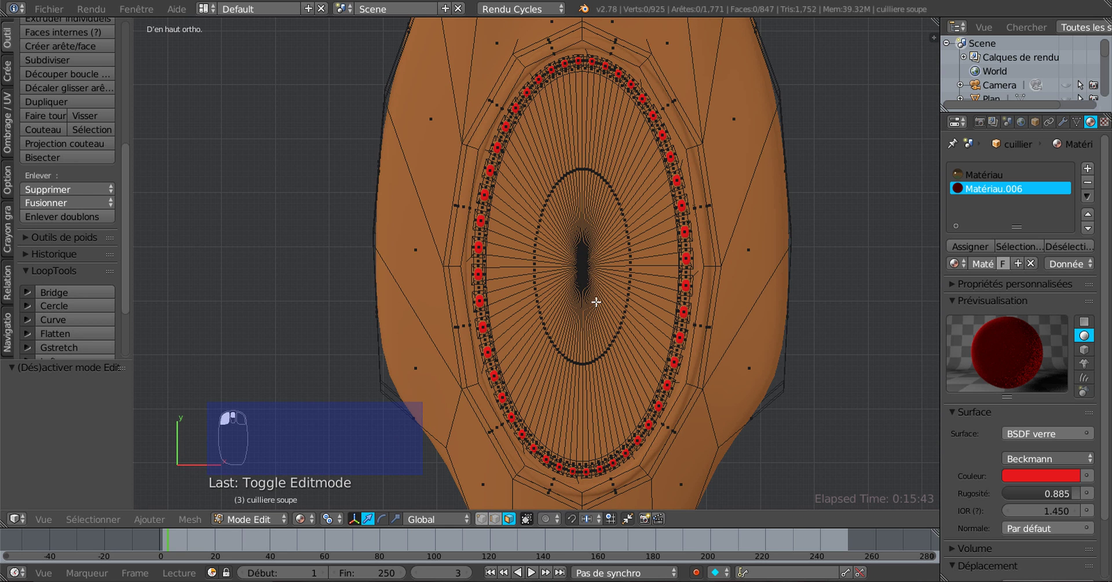
{"action": "key", "text": "c"}
{"action": "mouse_move", "coordinate": [569, 174]}
{"action": "left_mouse_down"}
{"action": "mouse_move", "coordinate": [594, 186]}
{"action": "mouse_move", "coordinate": [586, 332]}
{"action": "mouse_move", "coordinate": [552, 254]}
{"action": "mouse_move", "coordinate": [577, 200]}
{"action": "left_mouse_up"}
{"action": "right_click", "coordinate": [586, 251]}
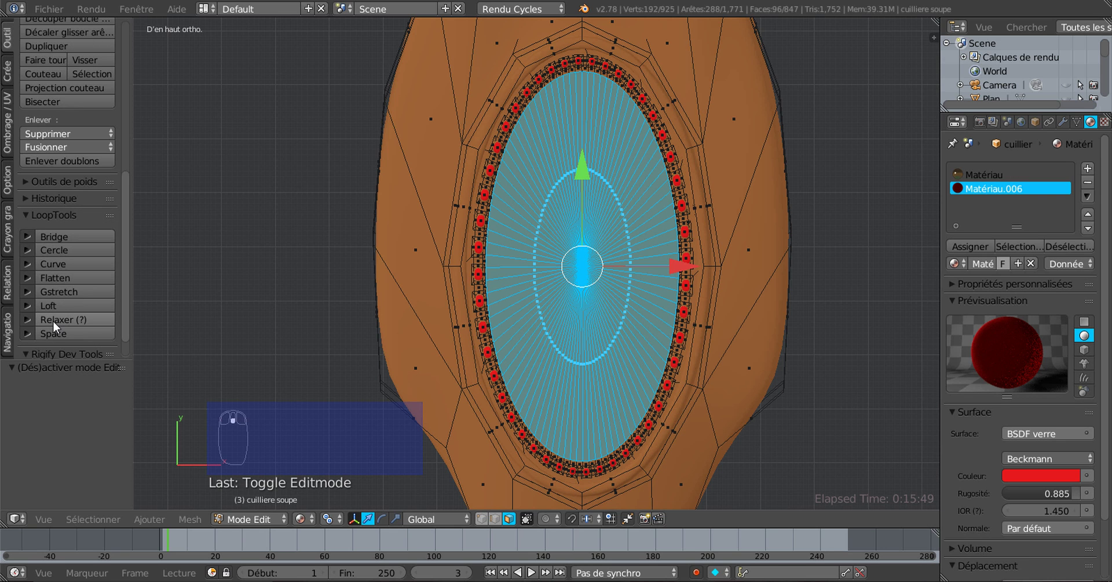
Flatten the selected oval faces with LoopTools and check the surface from several angles
{"action": "left_click", "coordinate": [53, 277]}
{"action": "scroll", "coordinate": [493, 365], "scroll_direction": "up", "scroll_amount": 4}
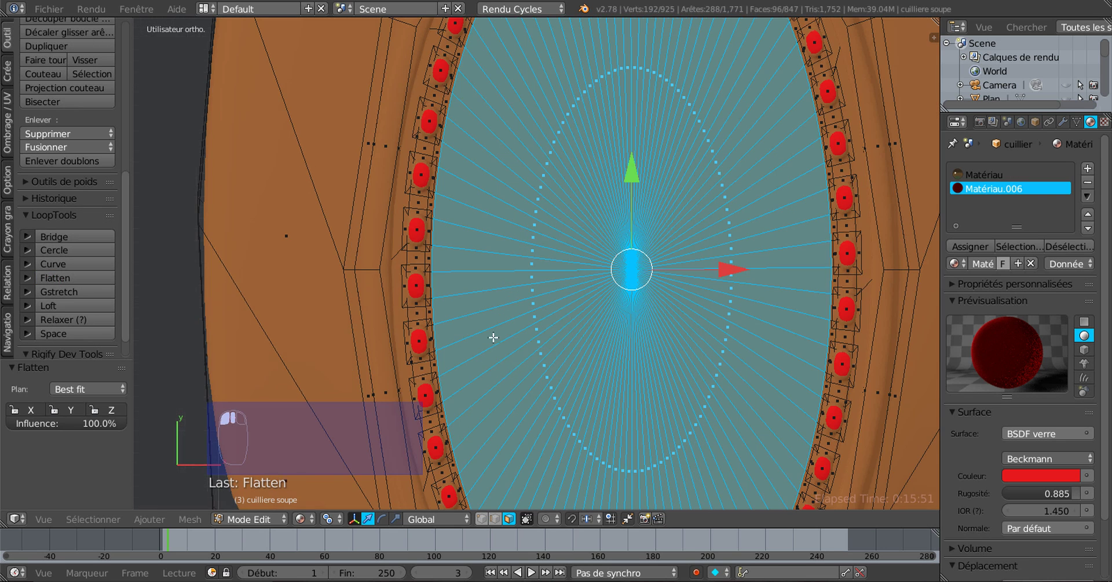
{"action": "middle_click_drag", "start_coordinate": [492, 333], "coordinate": [514, 345]}
{"action": "scroll", "coordinate": [513, 344], "scroll_direction": "down", "scroll_amount": 3}
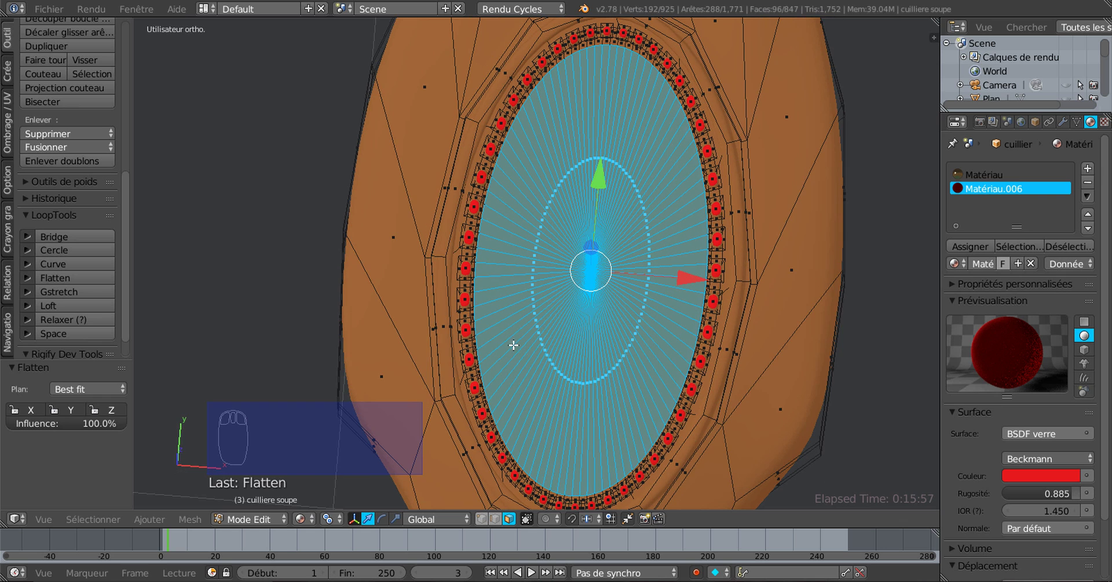
{"action": "middle_click_drag", "start_coordinate": [616, 268], "coordinate": [637, 277]}
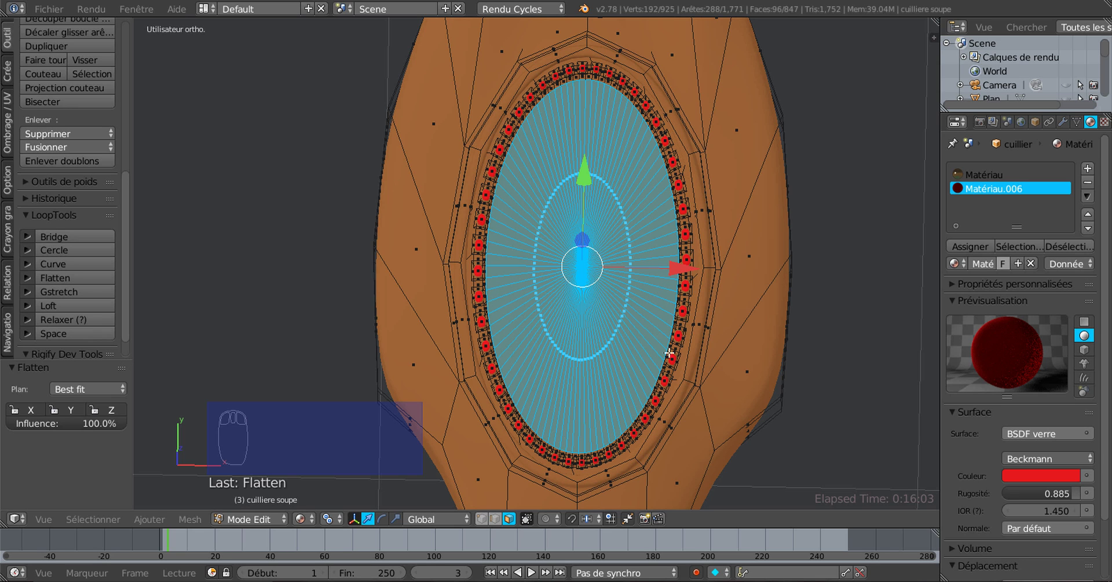
{"action": "middle_click_drag", "start_coordinate": [638, 355], "coordinate": [727, 393]}
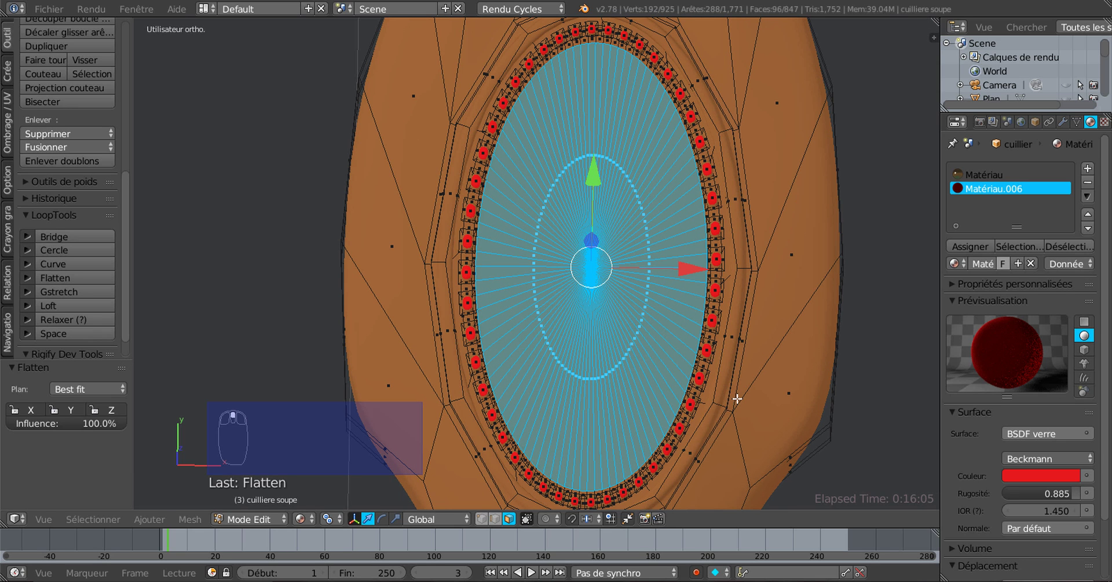
Inset the selected oval faces with a thickness of about 0.0093 and inspect the new inner faces
{"action": "key", "text": "i"}
{"action": "left_click", "coordinate": [737, 398]}
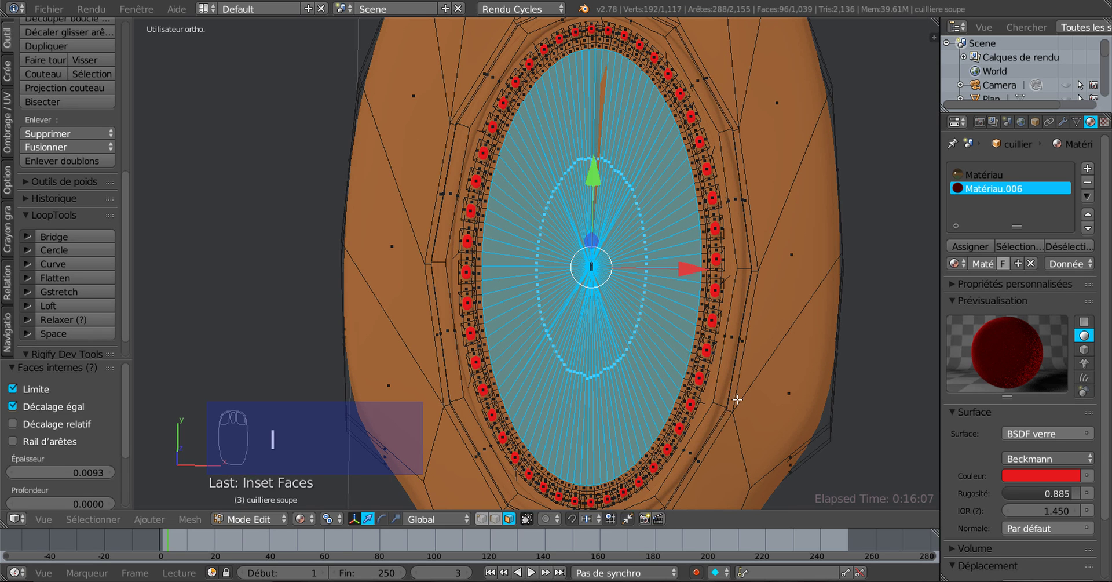
{"action": "middle_click_drag", "start_coordinate": [649, 337], "coordinate": [556, 314]}
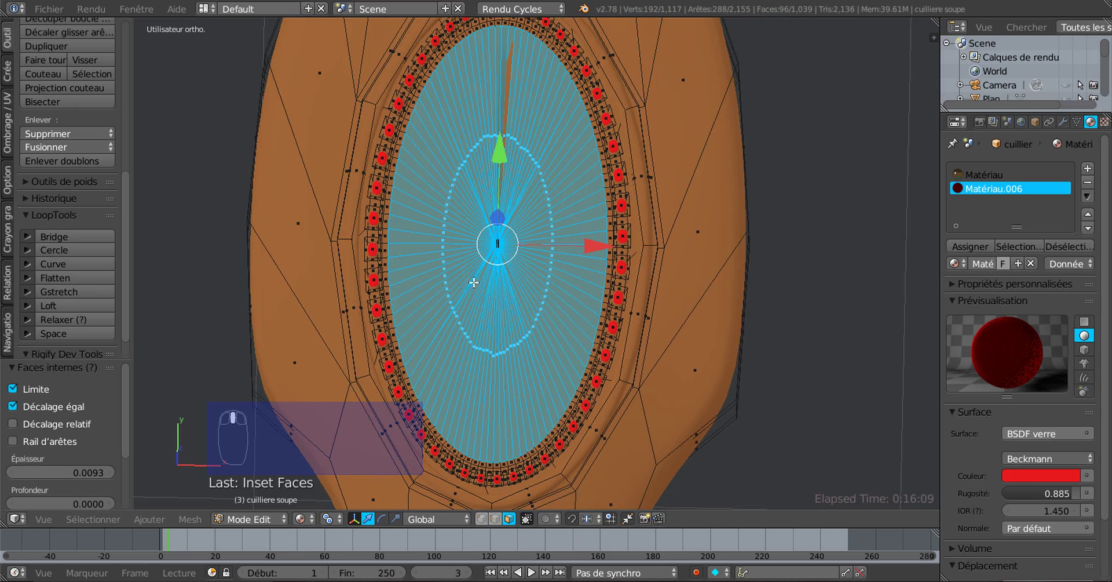
{"action": "scroll", "coordinate": [473, 282], "scroll_direction": "up", "scroll_amount": 2}
{"action": "middle_click_drag", "start_coordinate": [499, 357], "coordinate": [476, 268]}
{"action": "scroll", "coordinate": [455, 312], "scroll_direction": "up", "scroll_amount": 2}
{"action": "middle_click_drag", "start_coordinate": [597, 141], "coordinate": [624, 253]}
{"action": "scroll", "coordinate": [651, 277], "scroll_direction": "up", "scroll_amount": 2}
{"action": "scroll", "coordinate": [646, 278], "scroll_direction": "down", "scroll_amount": 3}
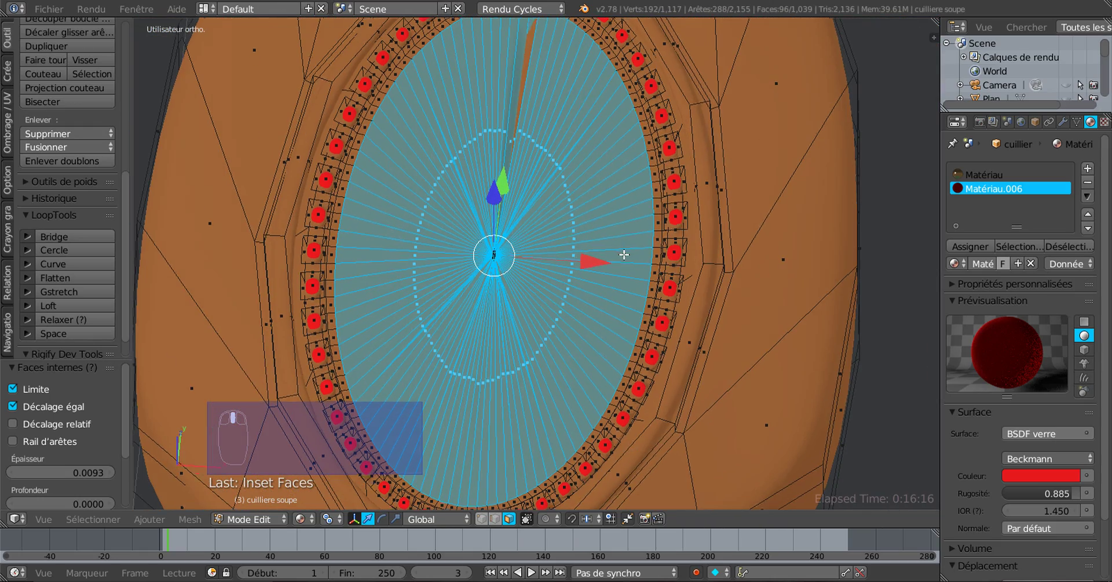
Flatten the inset oval faces with LoopTools, check the spoon in Object Mode and return to Edit Mode
{"action": "left_click", "coordinate": [60, 277]}
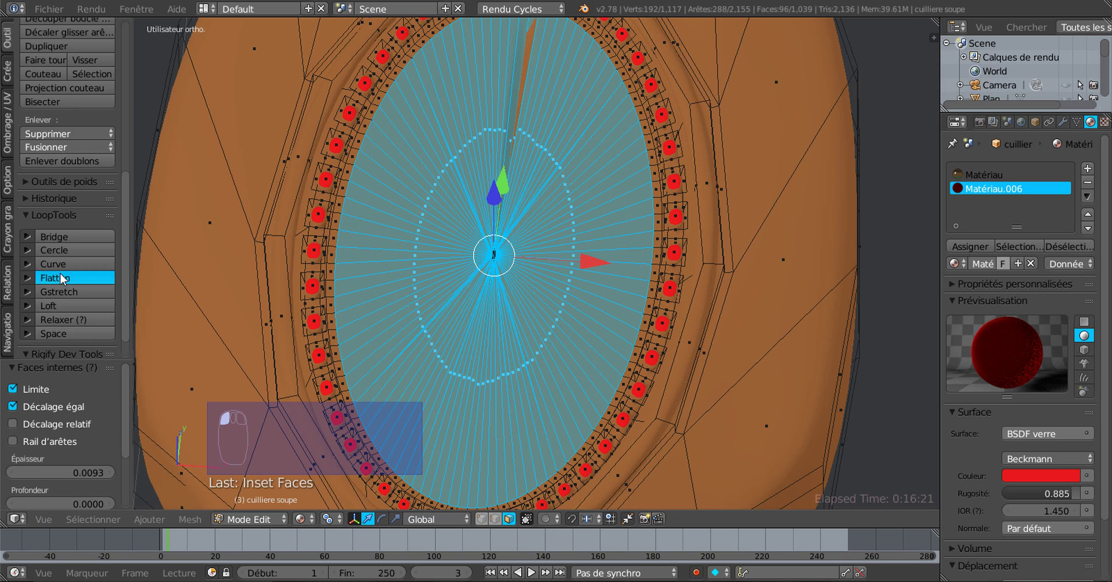
{"action": "scroll", "coordinate": [453, 347], "scroll_direction": "down", "scroll_amount": 3}
{"action": "middle_click_drag", "start_coordinate": [462, 367], "coordinate": [341, 352]}
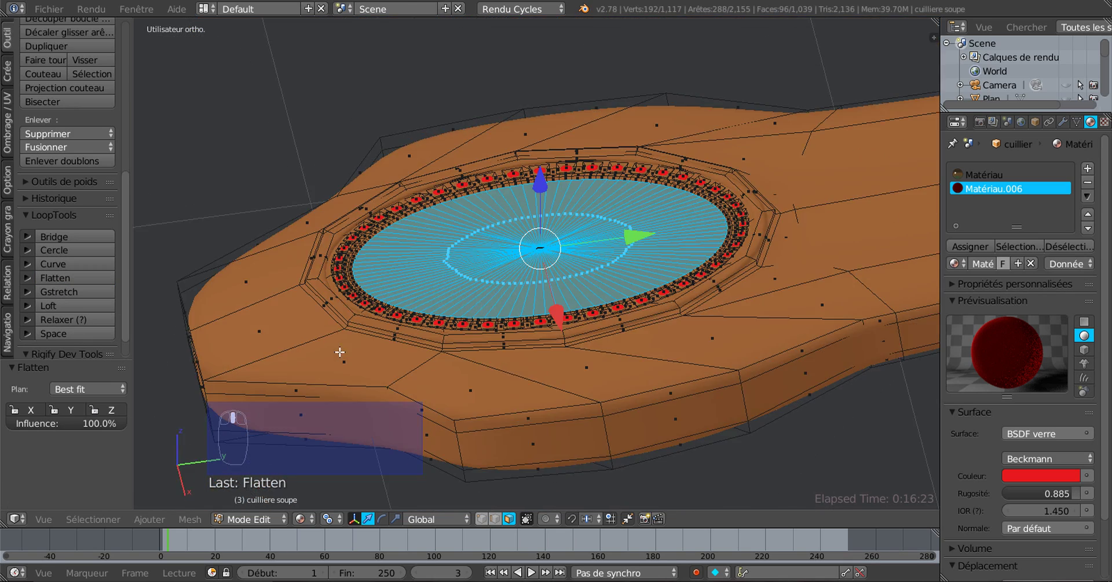
{"action": "key", "text": "Tab"}
{"action": "middle_click_drag", "start_coordinate": [435, 324], "coordinate": [700, 375]}
{"action": "key", "text": "Tab"}
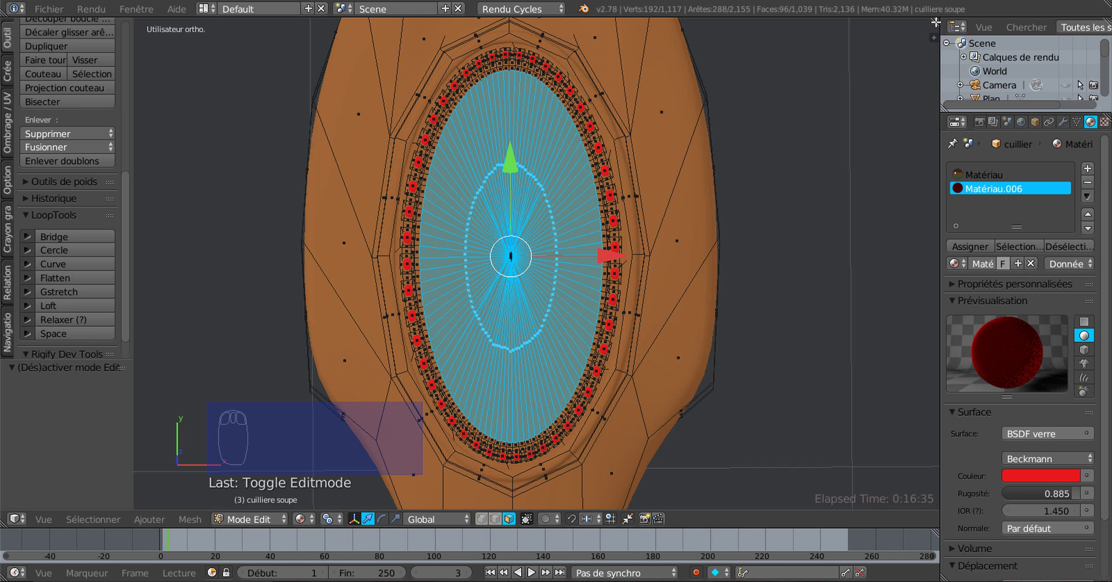
Split the 3D view vertically and turn the new area into a UV/Image editor
{"action": "left_click_drag", "start_coordinate": [933, 22], "coordinate": [671, 91]}
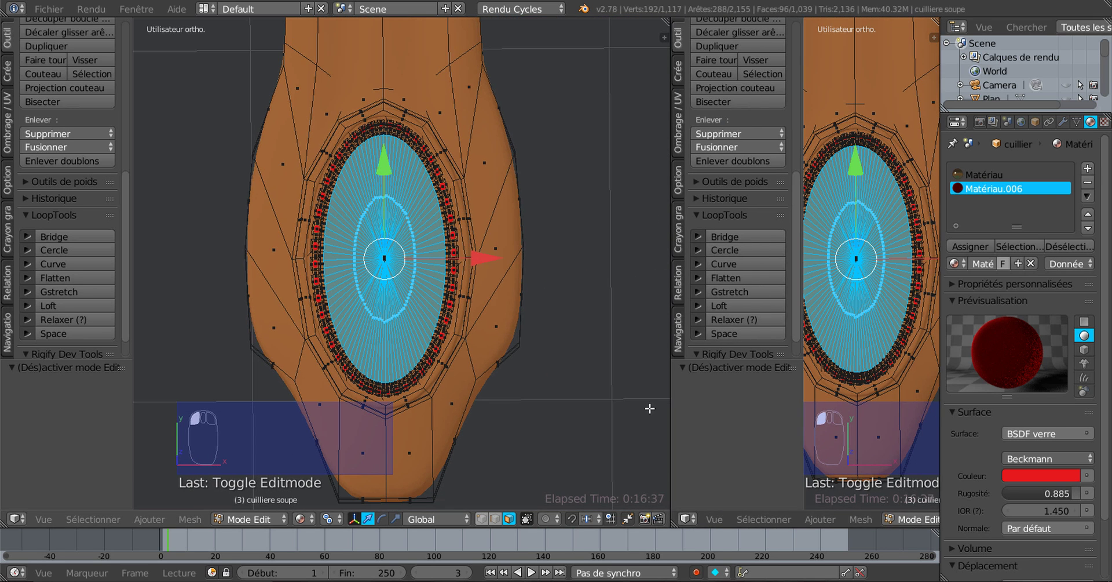
{"action": "left_click", "coordinate": [685, 519]}
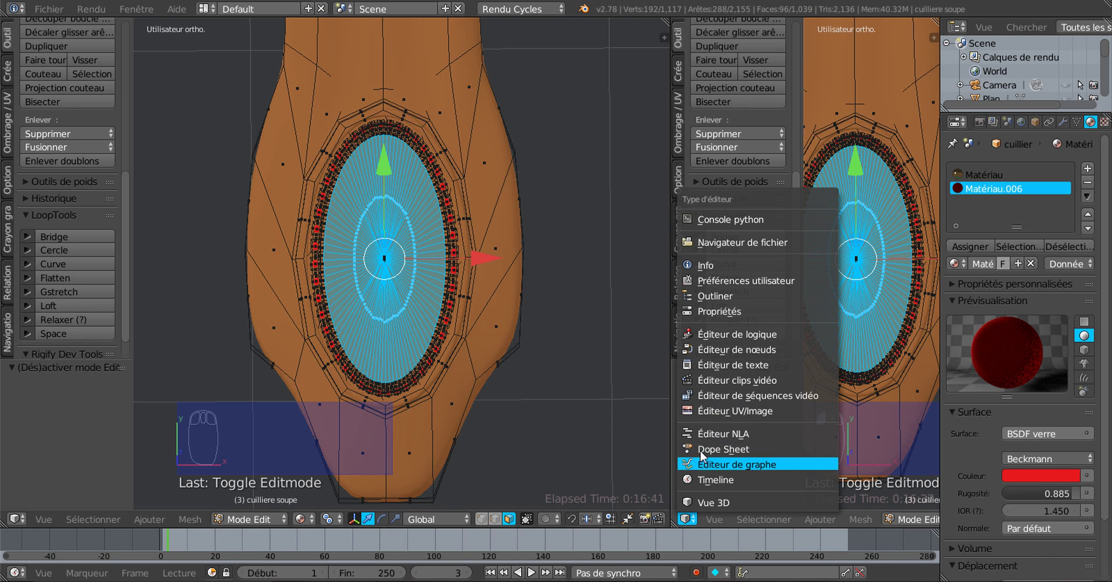
{"action": "left_click", "coordinate": [704, 409]}
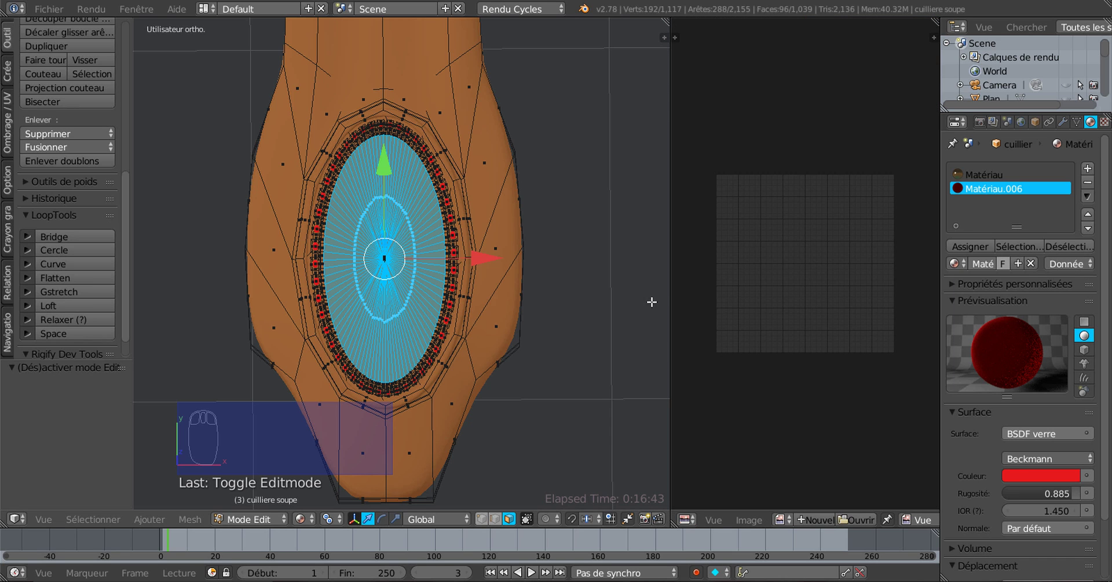
{"action": "left_click_drag", "start_coordinate": [670, 291], "coordinate": [616, 303]}
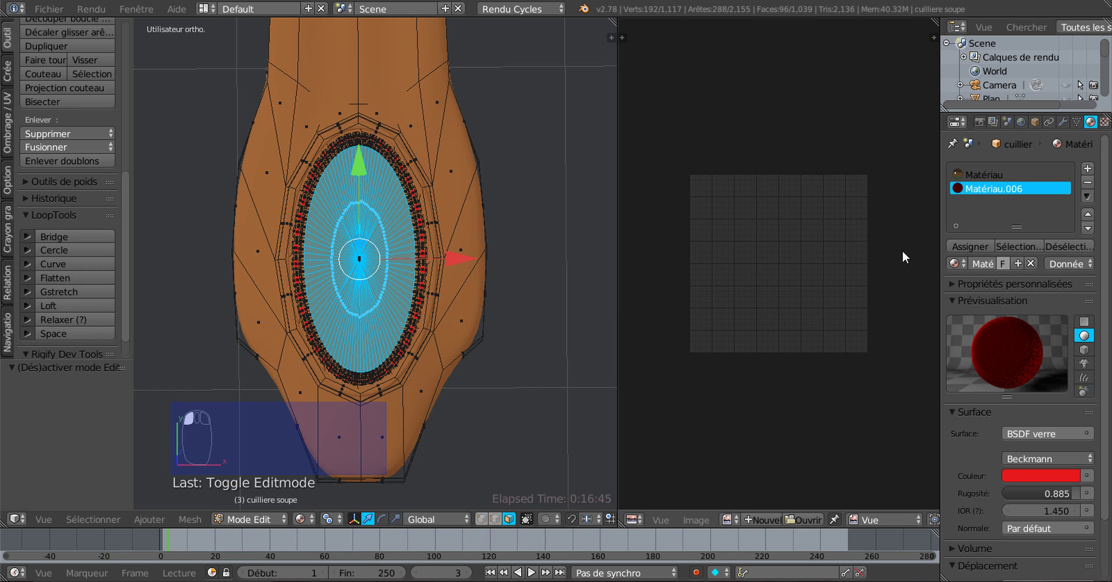
Adjust the widths of the 3D view, the image editor and the properties area, and enlarge the oval in view
{"action": "left_click_drag", "start_coordinate": [939, 240], "coordinate": [1005, 243]}
{"action": "scroll", "coordinate": [726, 358], "scroll_direction": "up", "scroll_amount": 2}
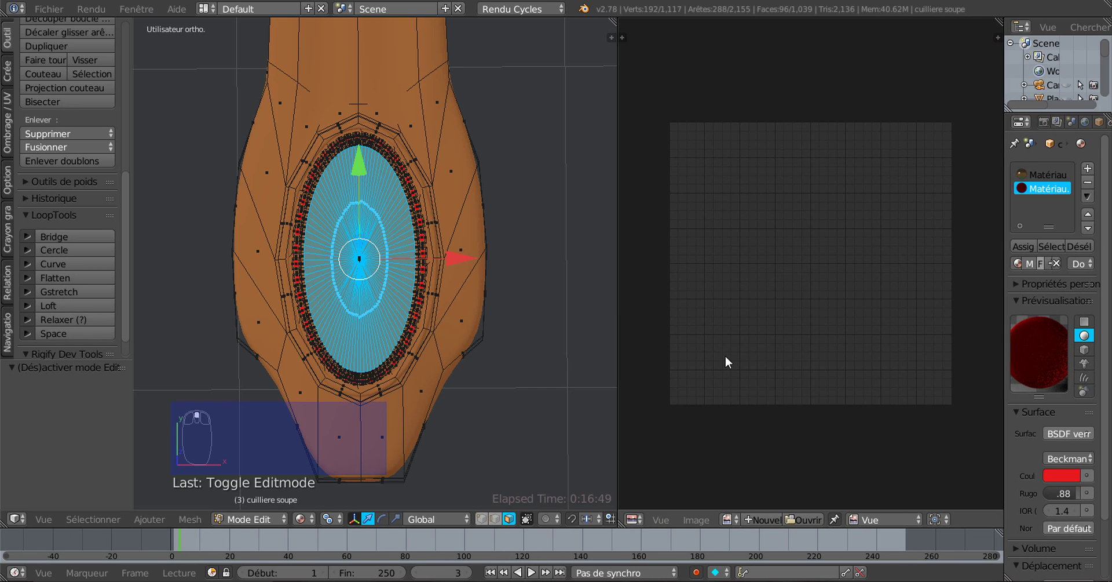
{"action": "left_click", "coordinate": [608, 299]}
{"action": "left_click_drag", "start_coordinate": [618, 276], "coordinate": [586, 275]}
{"action": "scroll", "coordinate": [424, 330], "scroll_direction": "up", "scroll_amount": 2}
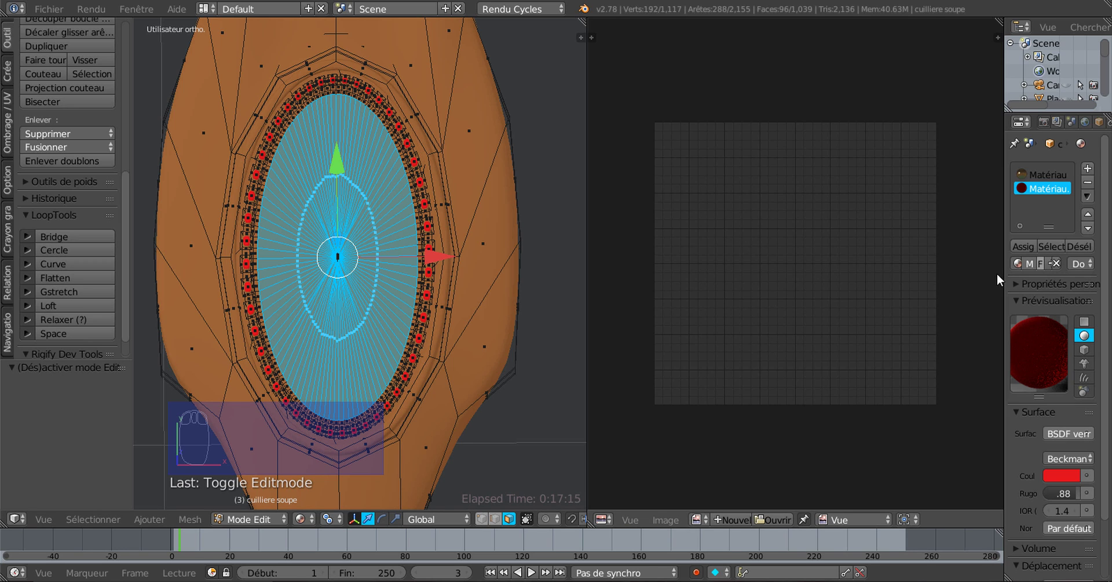
{"action": "left_click_drag", "start_coordinate": [1005, 272], "coordinate": [898, 280]}
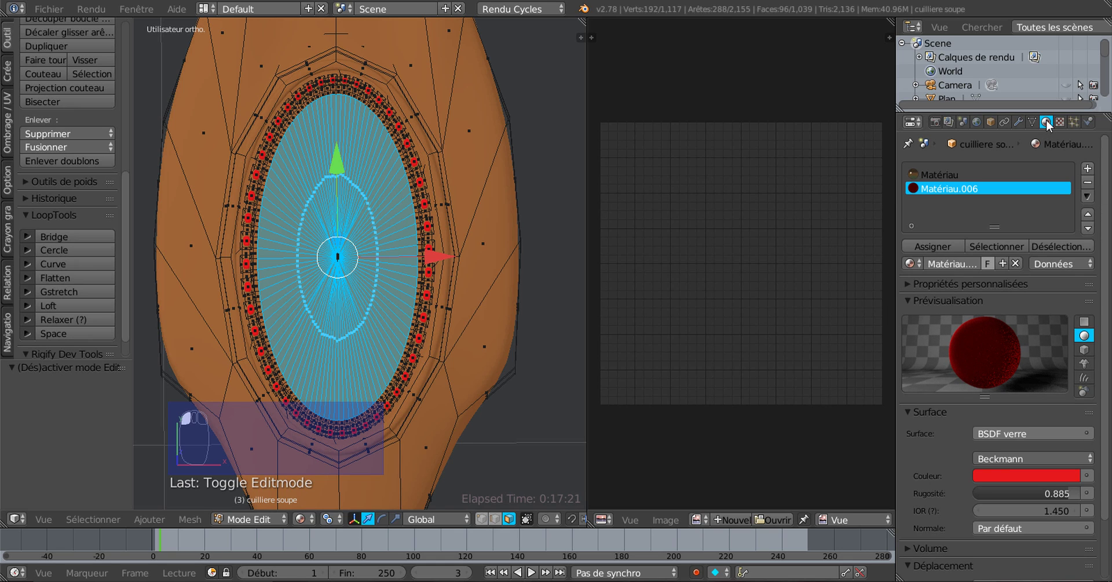
Add a third material slot with a new material and set its diffuse colour to an image texture
{"action": "left_click", "coordinate": [1088, 171]}
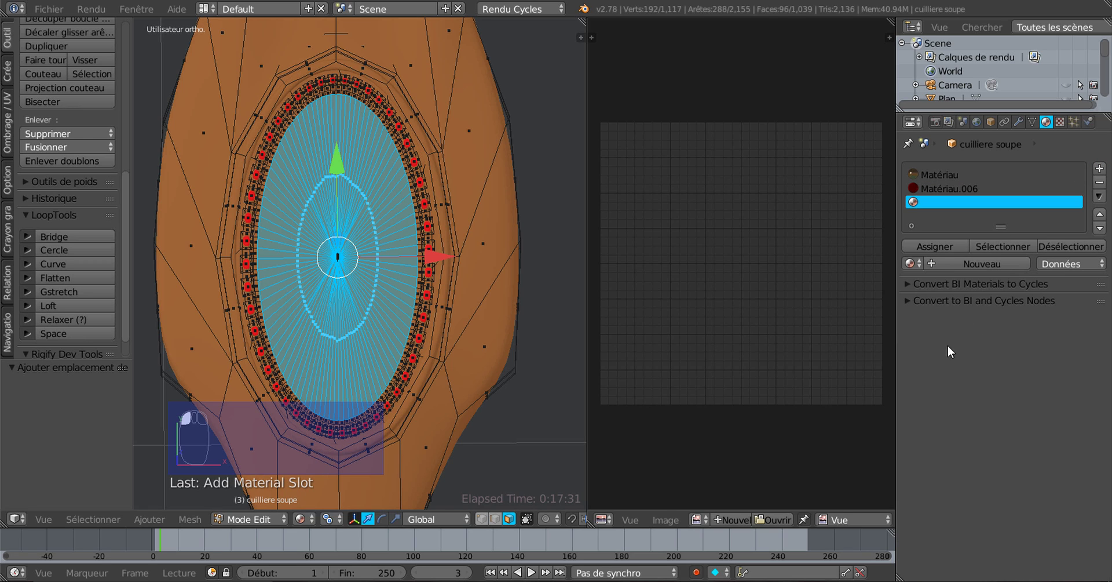
{"action": "left_click", "coordinate": [976, 265]}
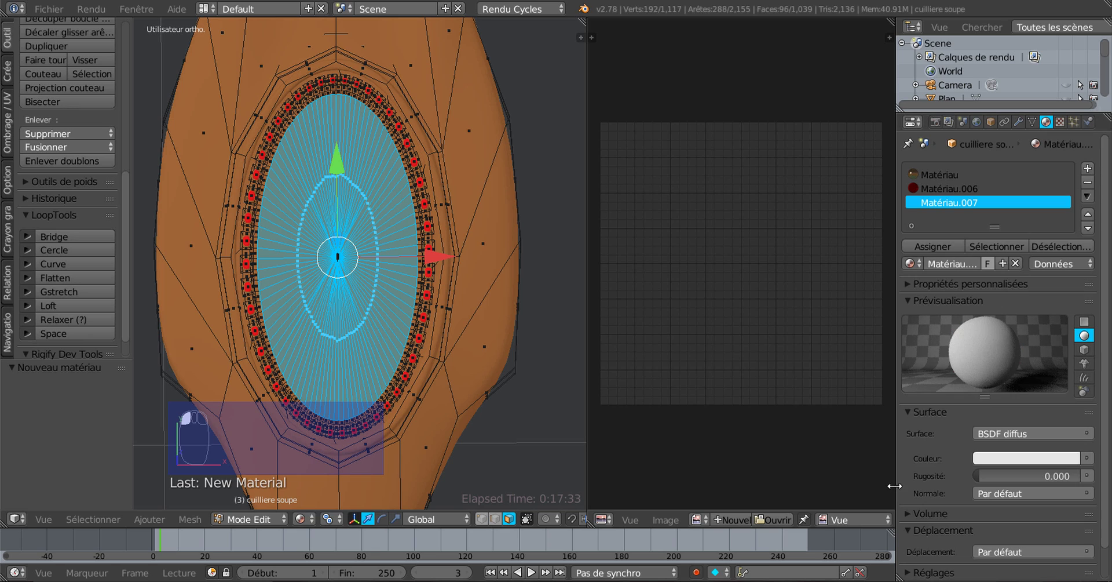
{"action": "scroll", "coordinate": [948, 451], "scroll_direction": "down", "scroll_amount": 2}
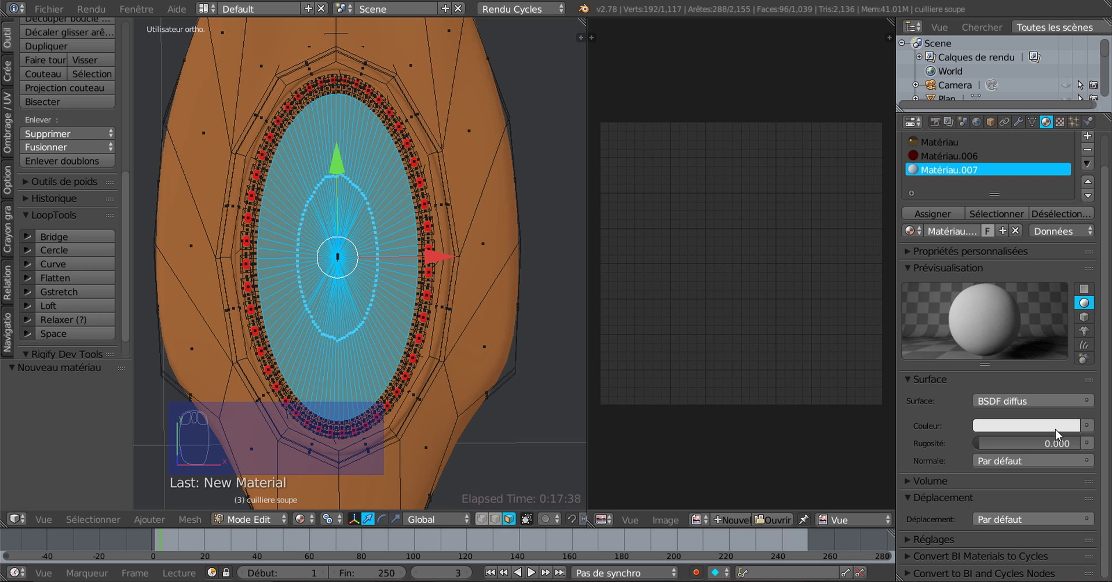
{"action": "left_click", "coordinate": [1086, 426]}
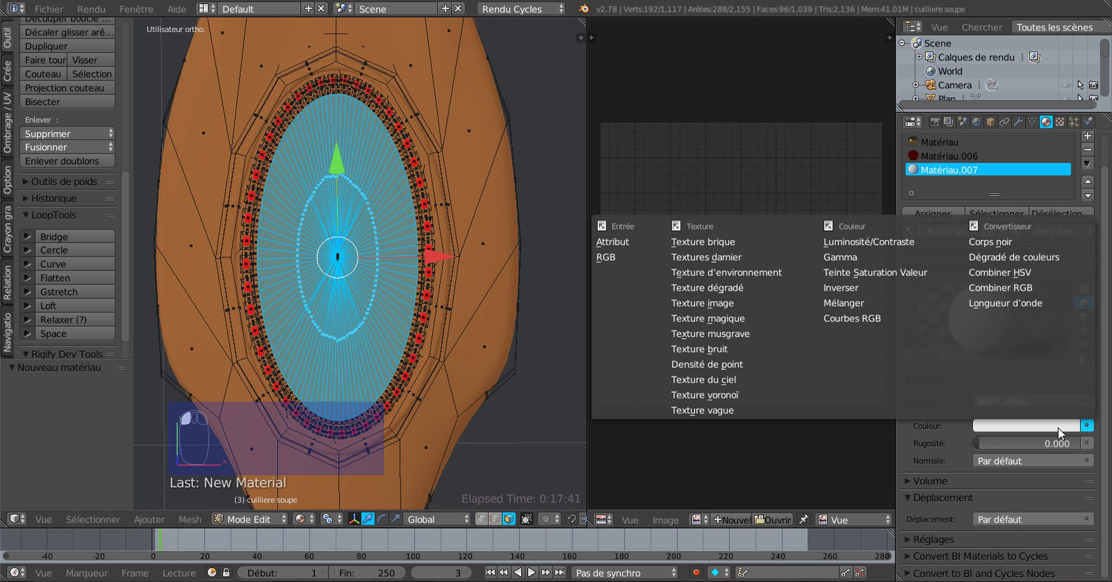
{"action": "left_click", "coordinate": [1087, 425]}
{"action": "left_click", "coordinate": [699, 304]}
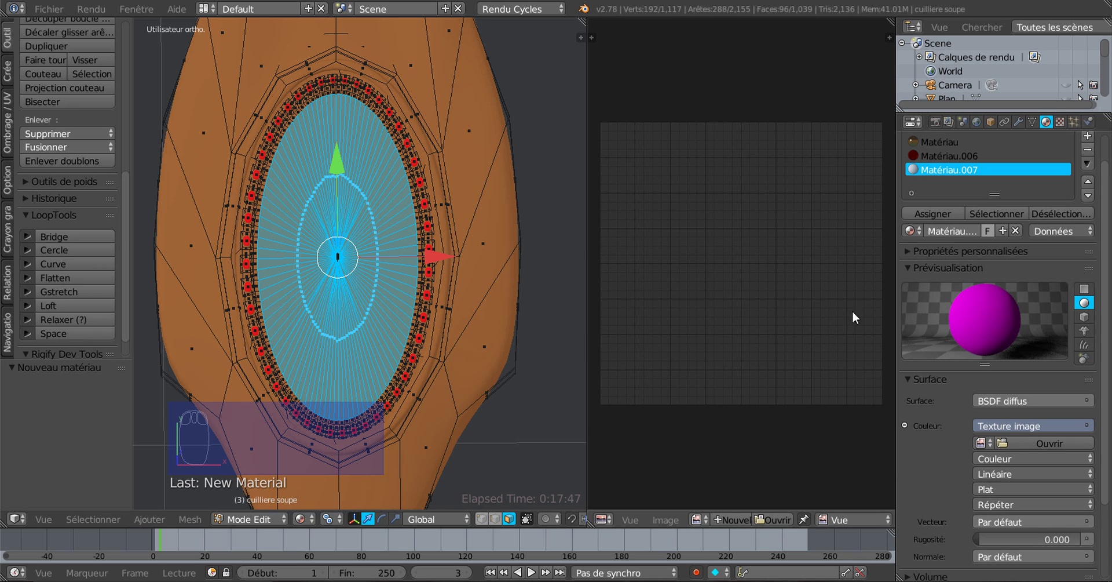
Load cadre rond or 5.png from the Desktop folder as the texture image, browsing the files as thumbnails
{"action": "left_click", "coordinate": [1031, 441]}
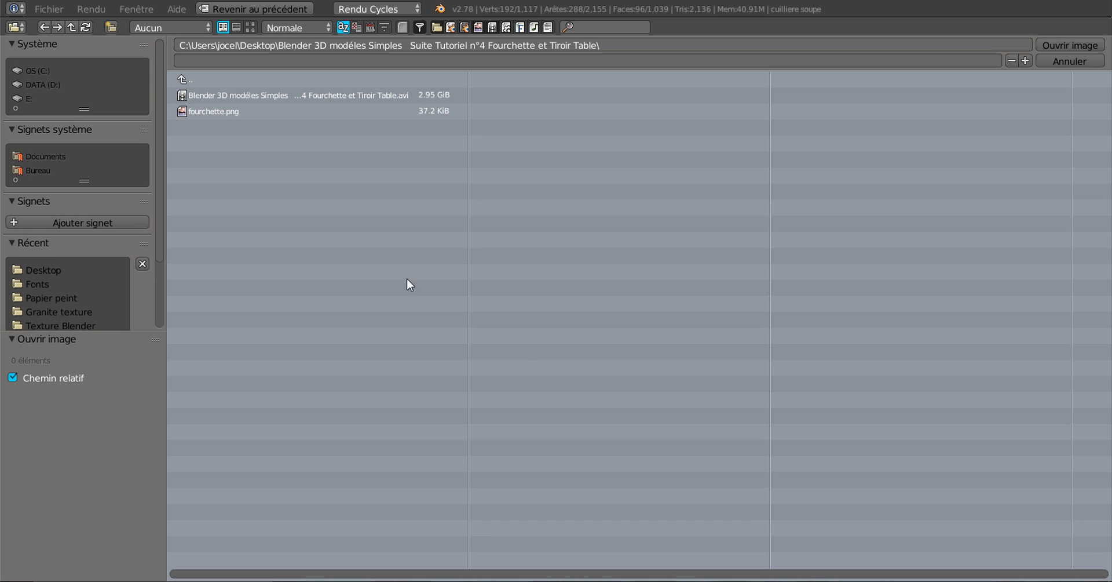
{"action": "left_click", "coordinate": [31, 169]}
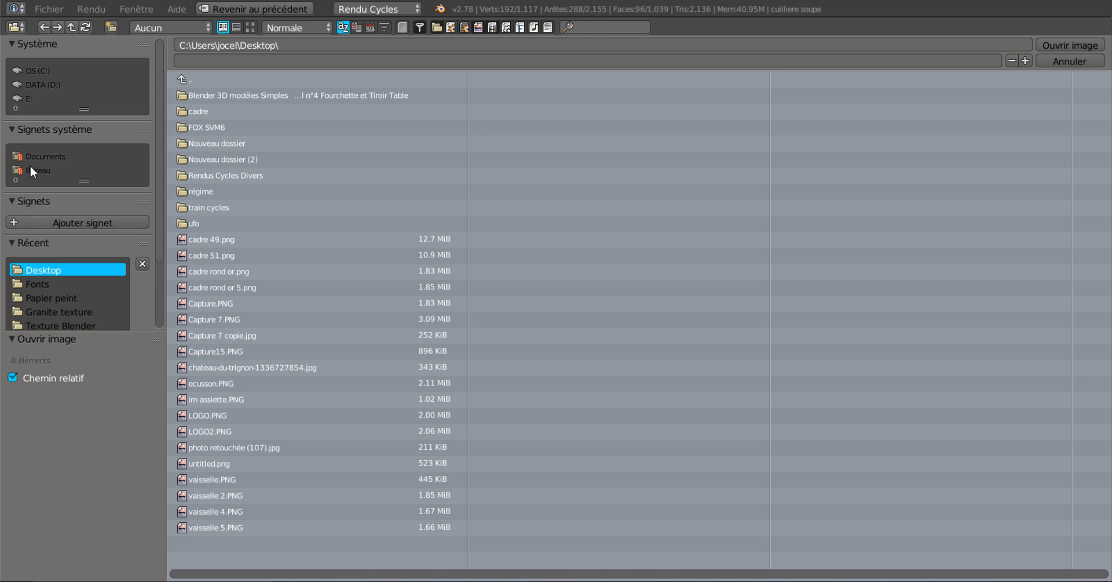
{"action": "left_click", "coordinate": [250, 26]}
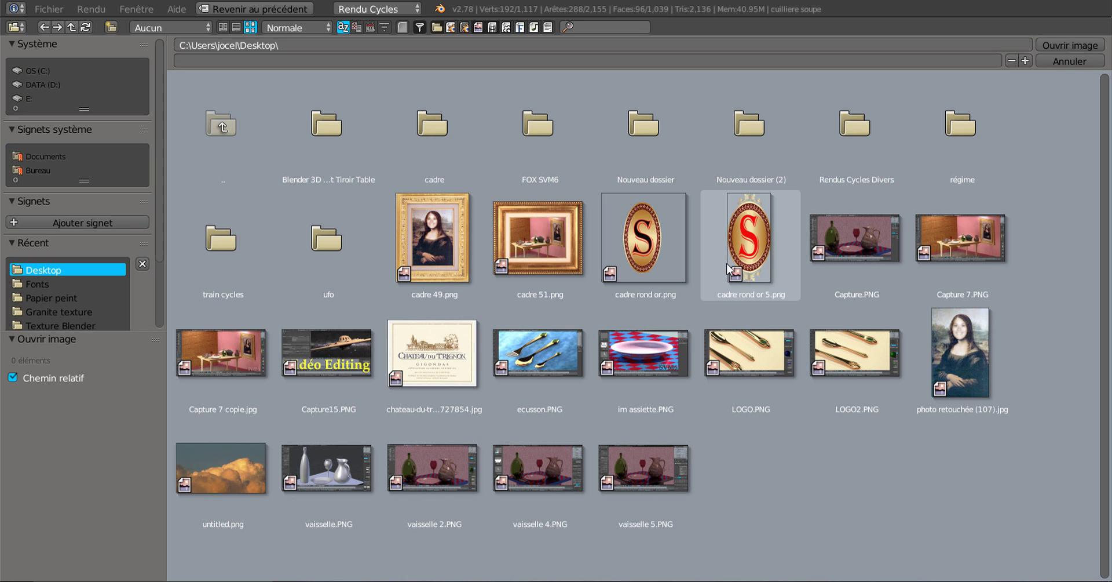
{"action": "left_click", "coordinate": [751, 232]}
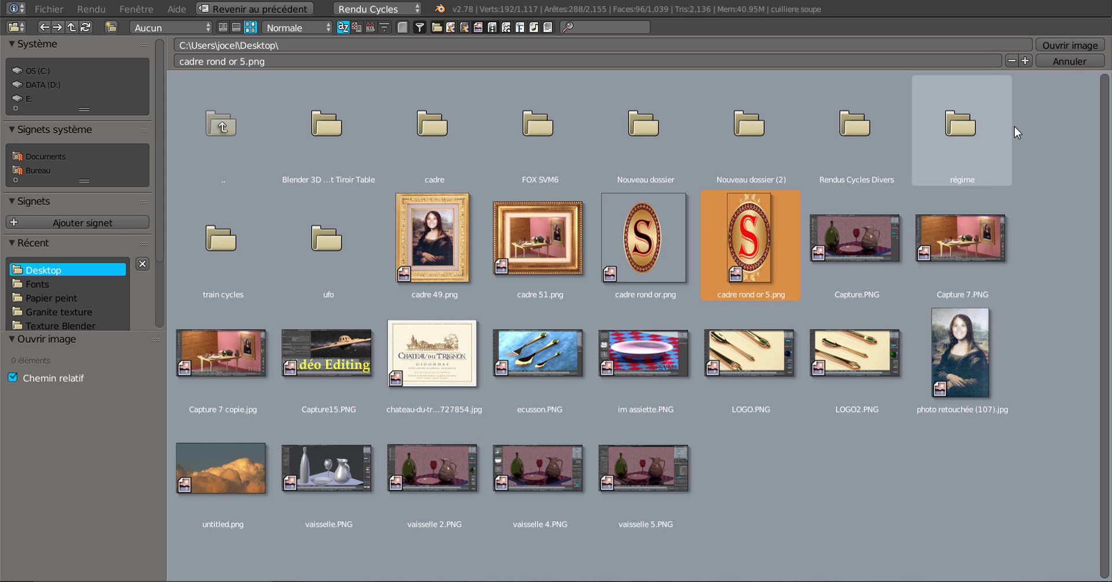
{"action": "left_click", "coordinate": [1068, 45]}
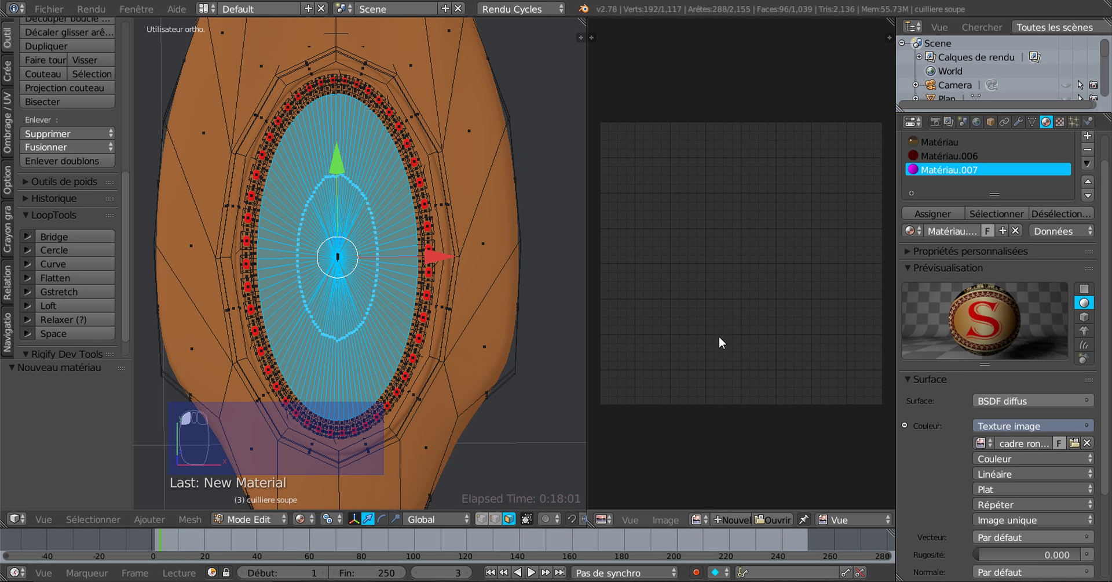
Display cadre rond or 5.png in the image editor and widen that area to fit the picture
{"action": "left_click", "coordinate": [697, 520]}
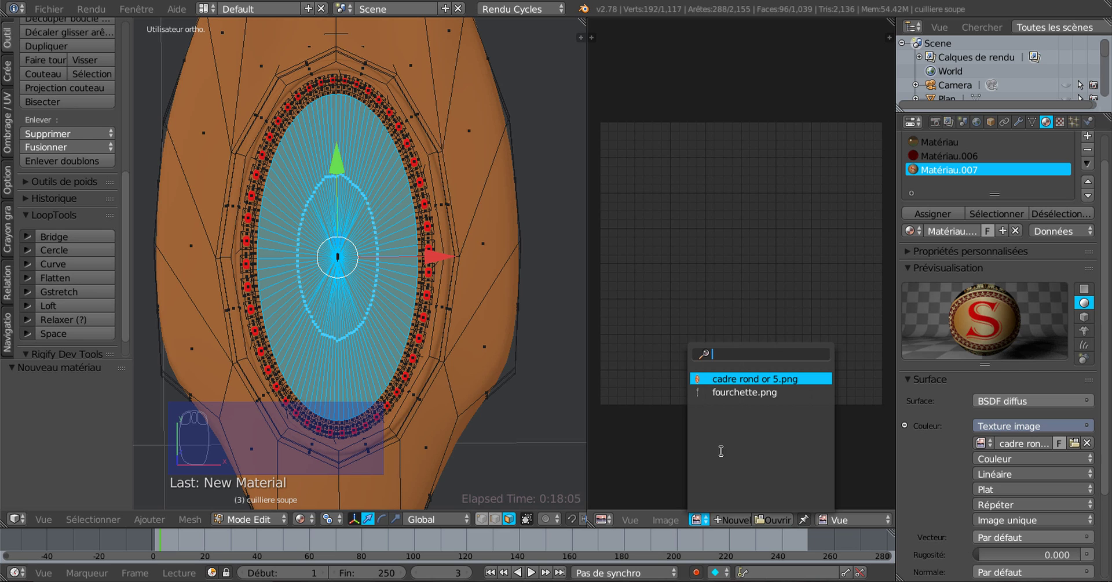
{"action": "left_click", "coordinate": [731, 377]}
{"action": "scroll", "coordinate": [734, 383], "scroll_direction": "down", "scroll_amount": 5}
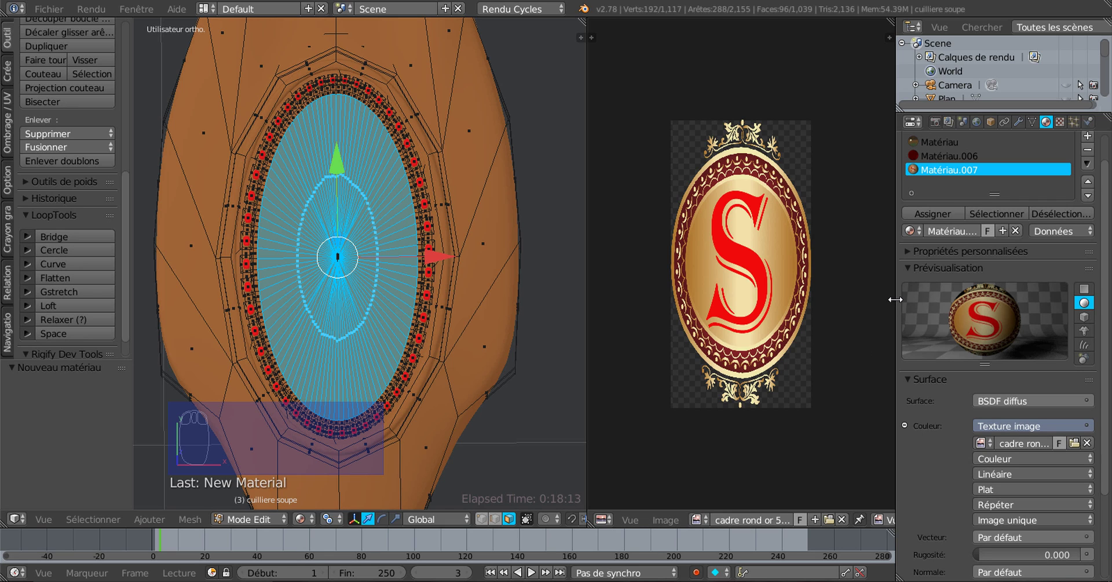
{"action": "left_click_drag", "start_coordinate": [896, 300], "coordinate": [922, 300]}
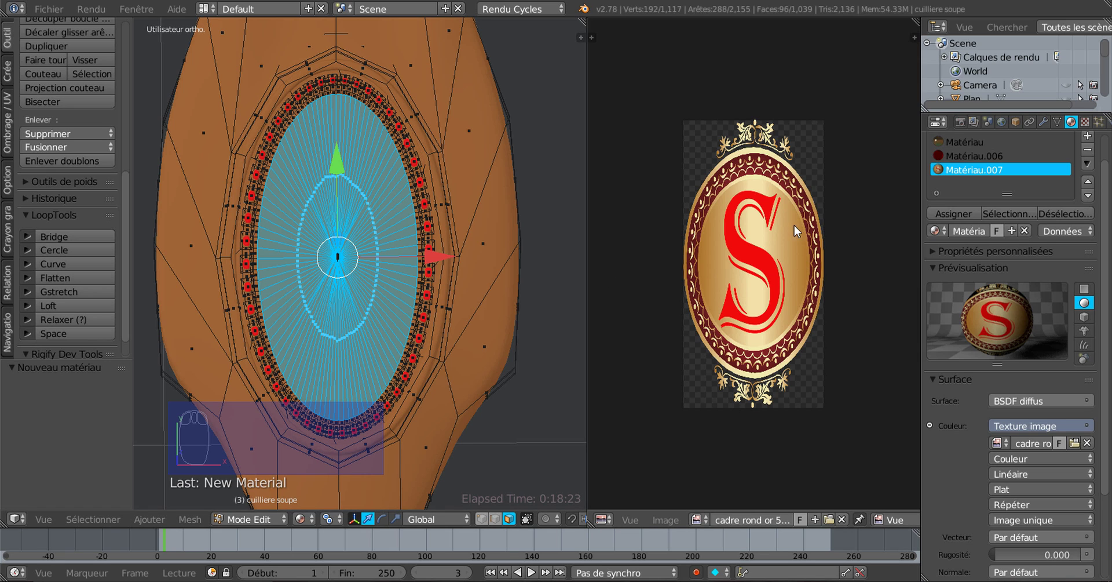
{"action": "scroll", "coordinate": [800, 348], "scroll_direction": "up", "scroll_amount": 1}
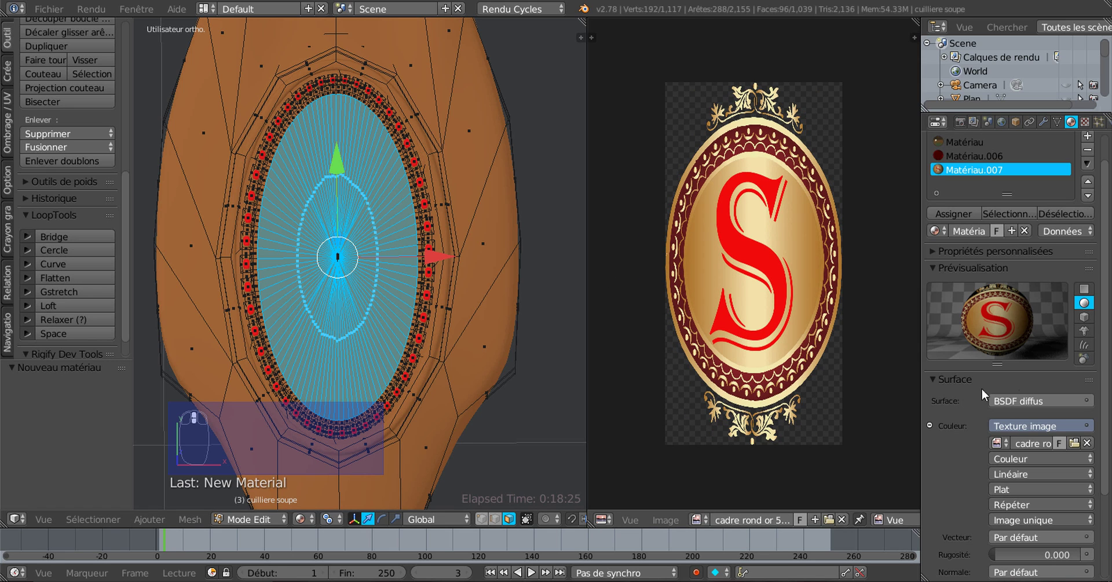
Set the image texture's vector input to the UV output of the texture coordinates
{"action": "scroll", "coordinate": [997, 467], "scroll_direction": "down", "scroll_amount": 4}
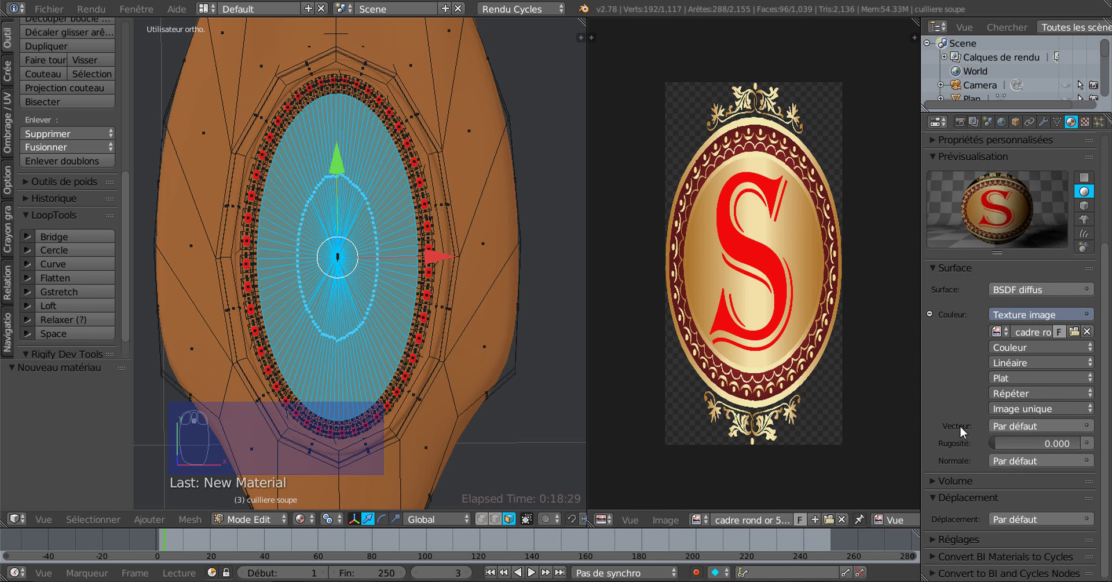
{"action": "left_click", "coordinate": [1072, 424]}
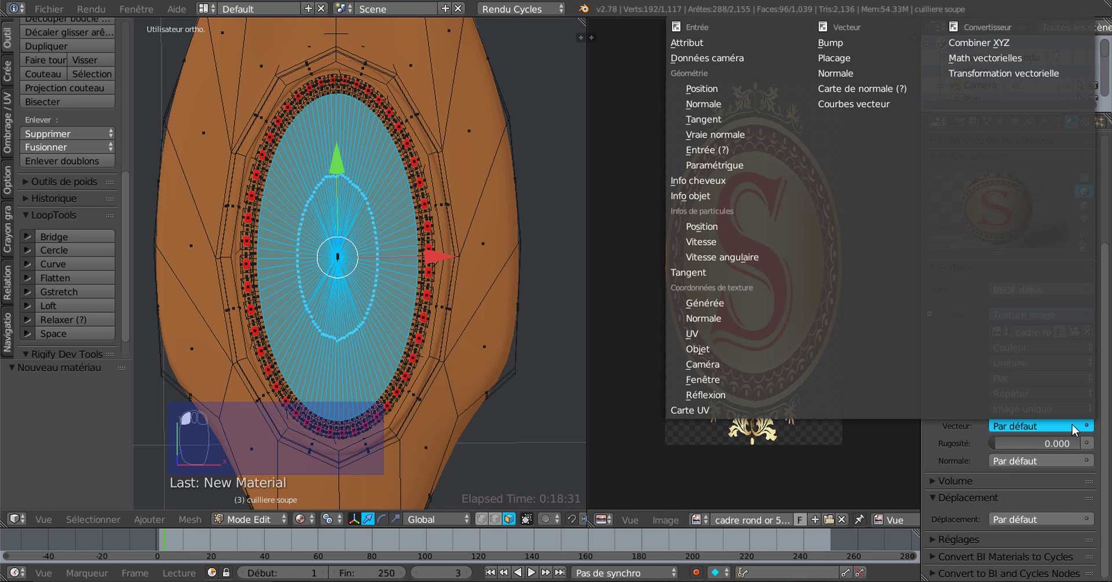
{"action": "left_click", "coordinate": [697, 334]}
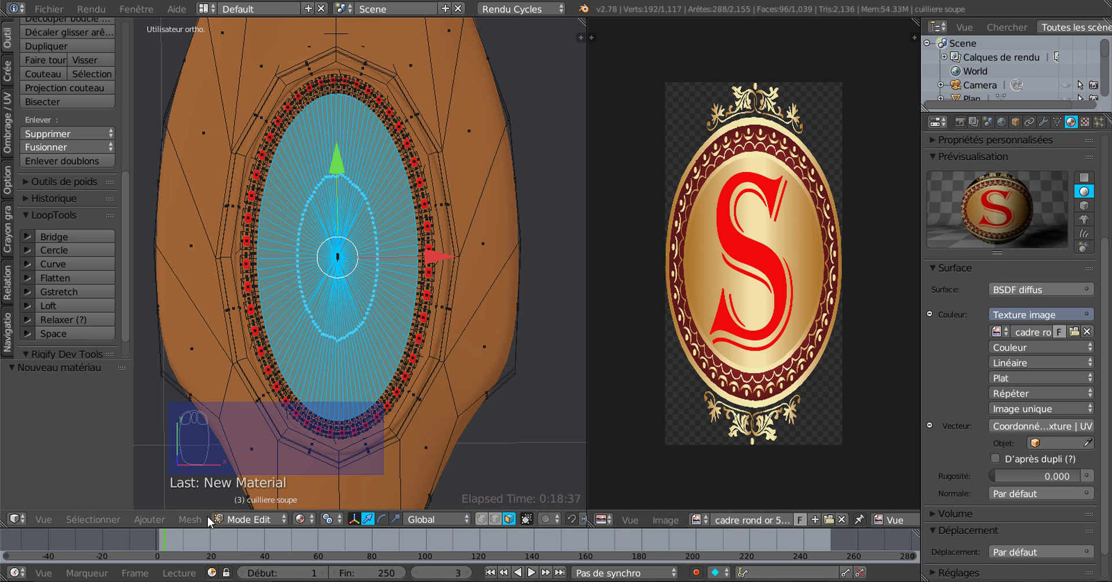
Unwrap the selected oval faces onto the crest image with the standard Unwrap (Déplier) operation
{"action": "left_click", "coordinate": [189, 519]}
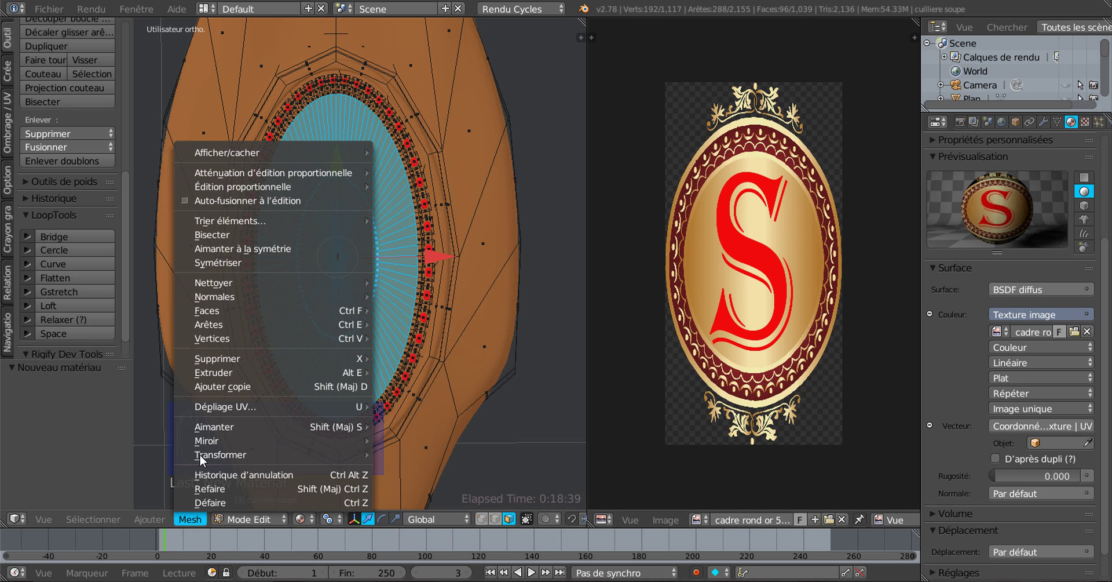
{"action": "mouse_move", "coordinate": [214, 408]}
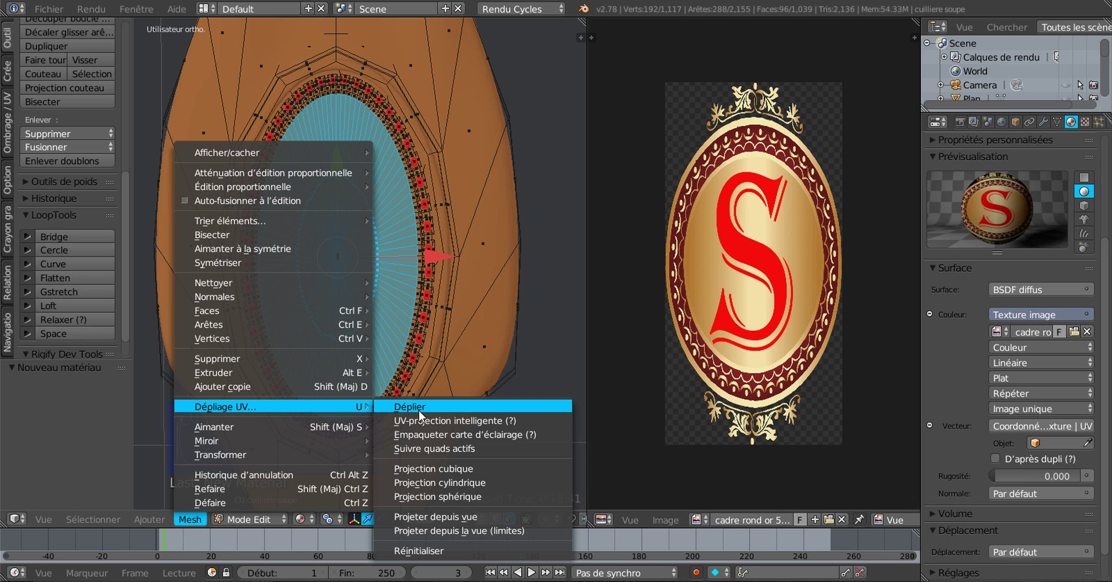
{"action": "left_click", "coordinate": [435, 409]}
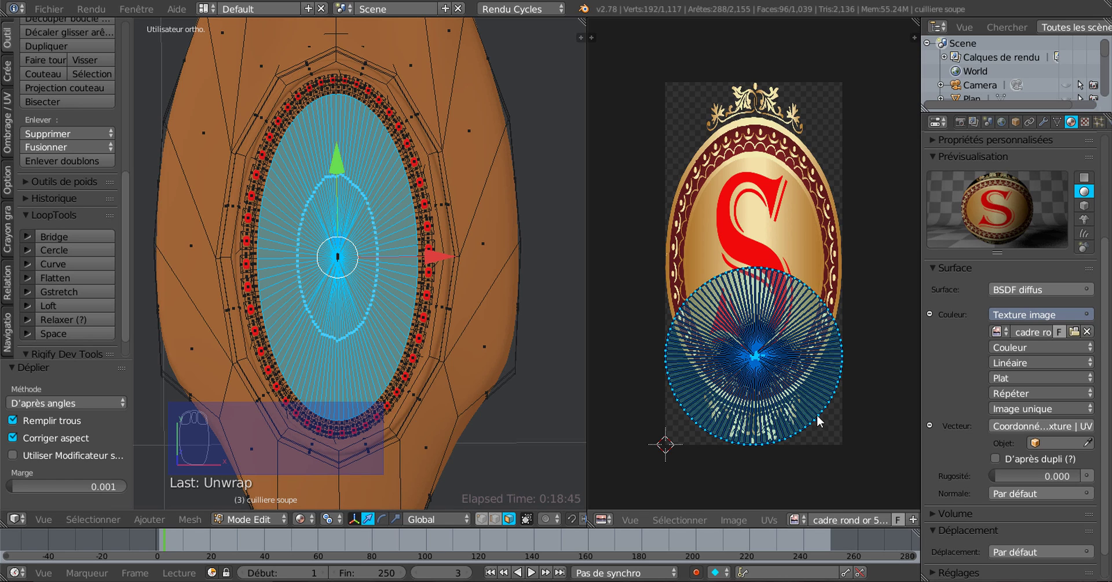
Widen the UV editor and move the round UV island about 0.539 up in Y, centring it on the crest
{"action": "left_click_drag", "start_coordinate": [926, 368], "coordinate": [950, 368]}
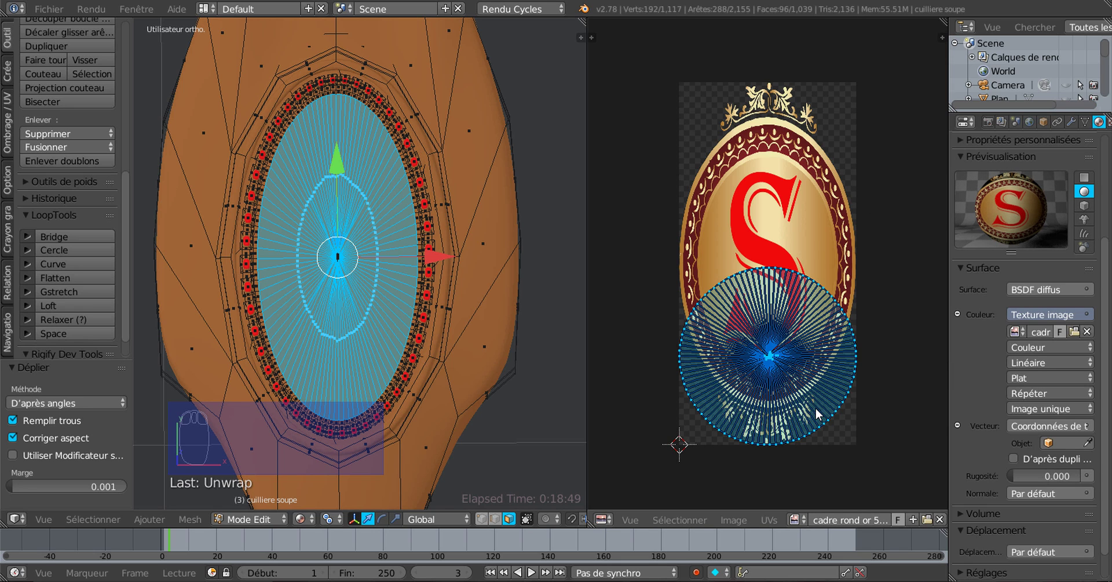
{"action": "key", "text": "g"}
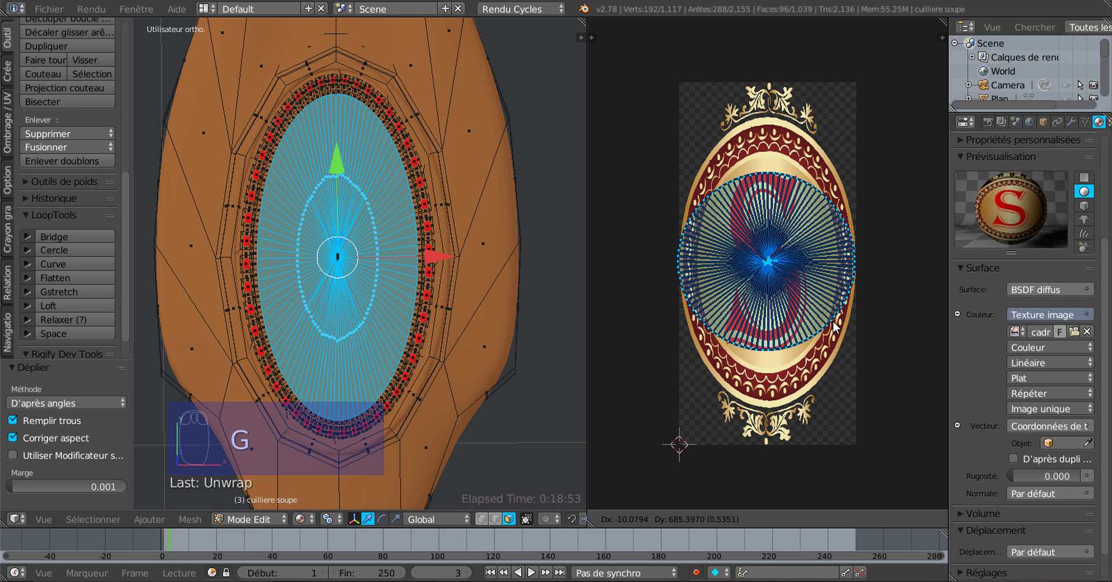
{"action": "left_click", "coordinate": [835, 326]}
{"action": "scroll", "coordinate": [828, 307], "scroll_direction": "up", "scroll_amount": 2}
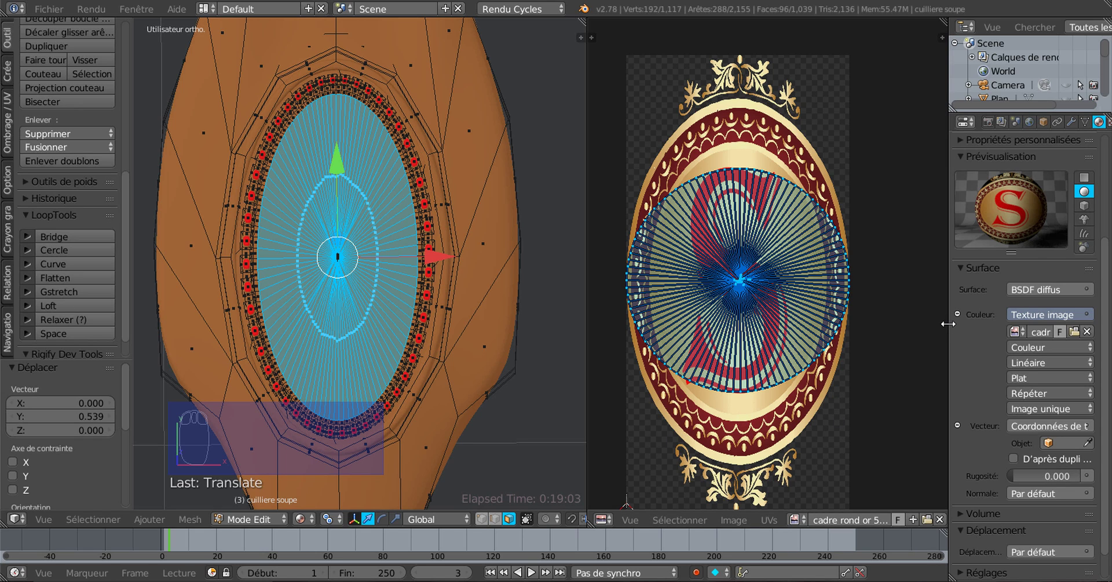
Widen the properties area and assign the crest material Matériau.007 to the selected oval faces
{"action": "left_click_drag", "start_coordinate": [949, 319], "coordinate": [888, 320]}
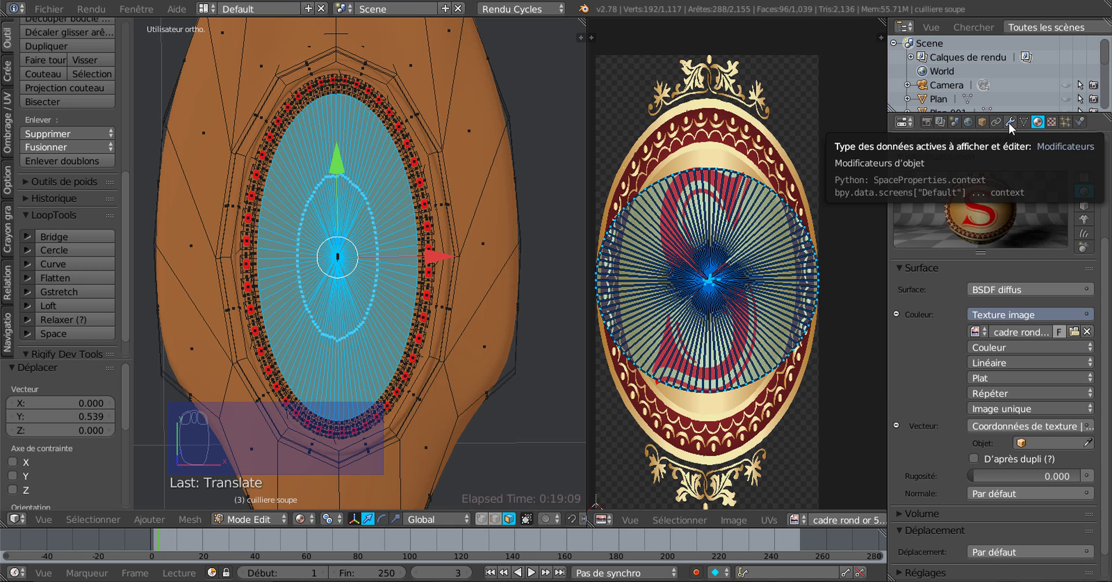
{"action": "scroll", "coordinate": [990, 217], "scroll_direction": "up", "scroll_amount": 6}
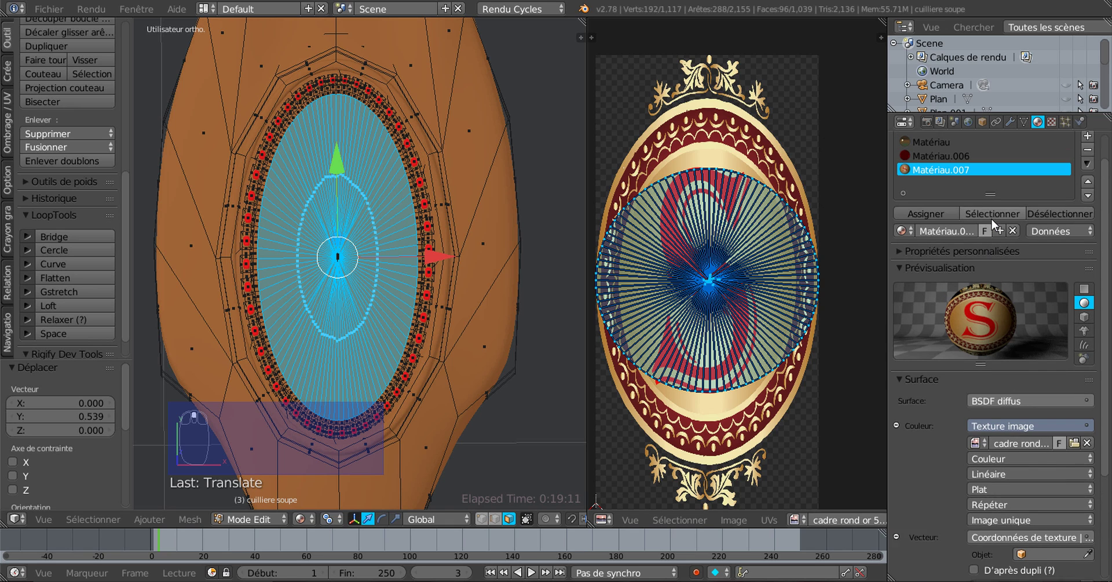
{"action": "left_click", "coordinate": [927, 241]}
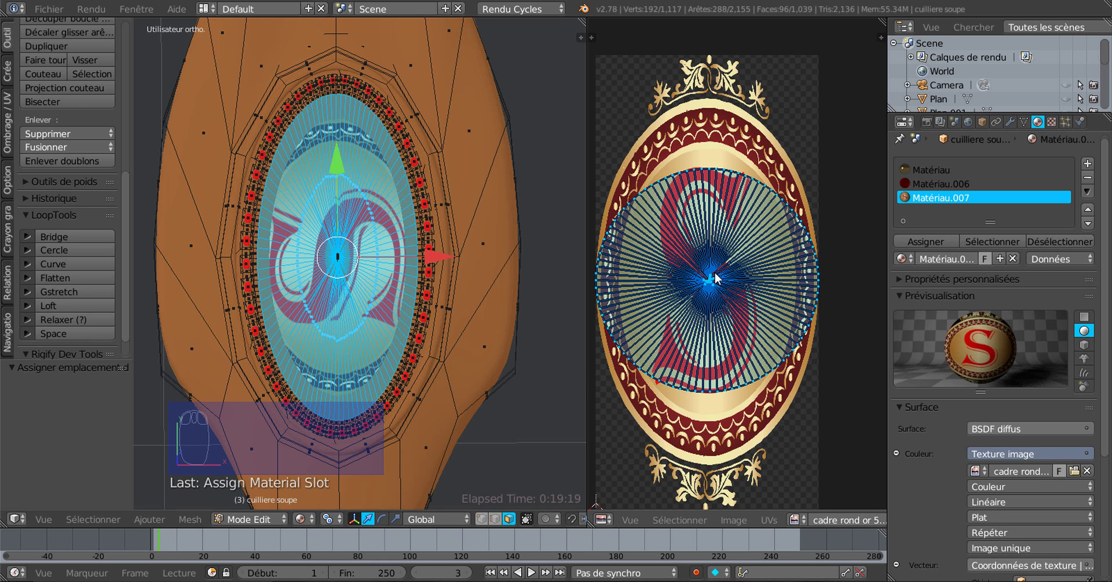
{"action": "key", "text": "s"}
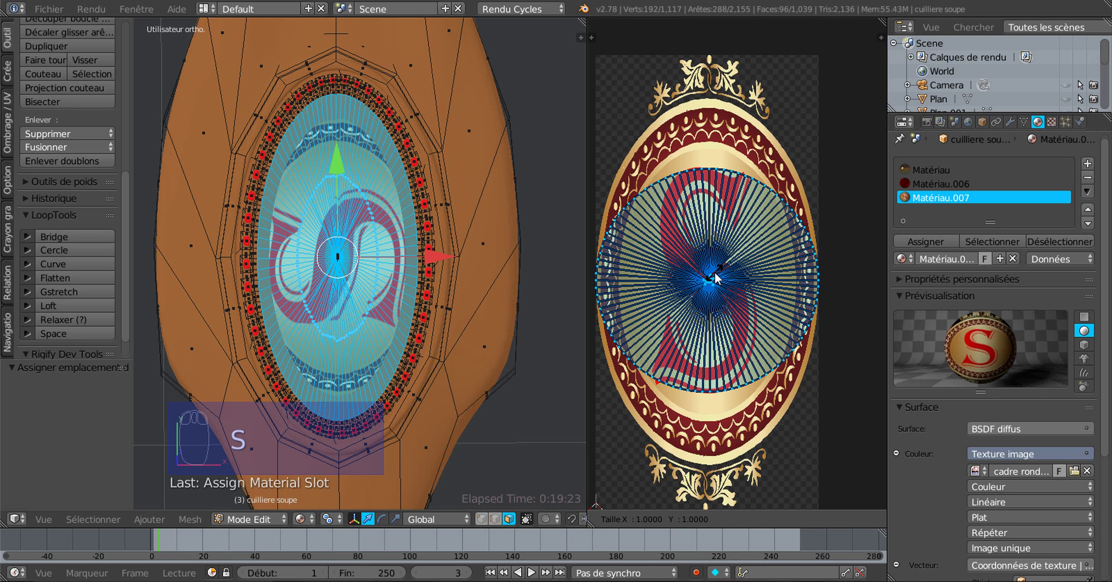
{"action": "key", "text": "x"}
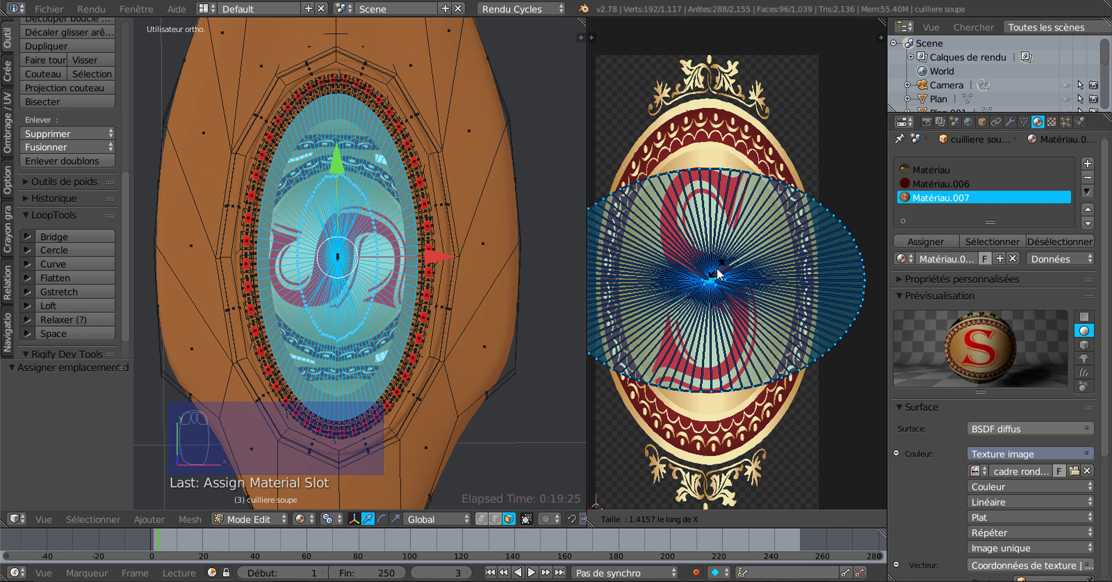
{"action": "key", "text": "Escape"}
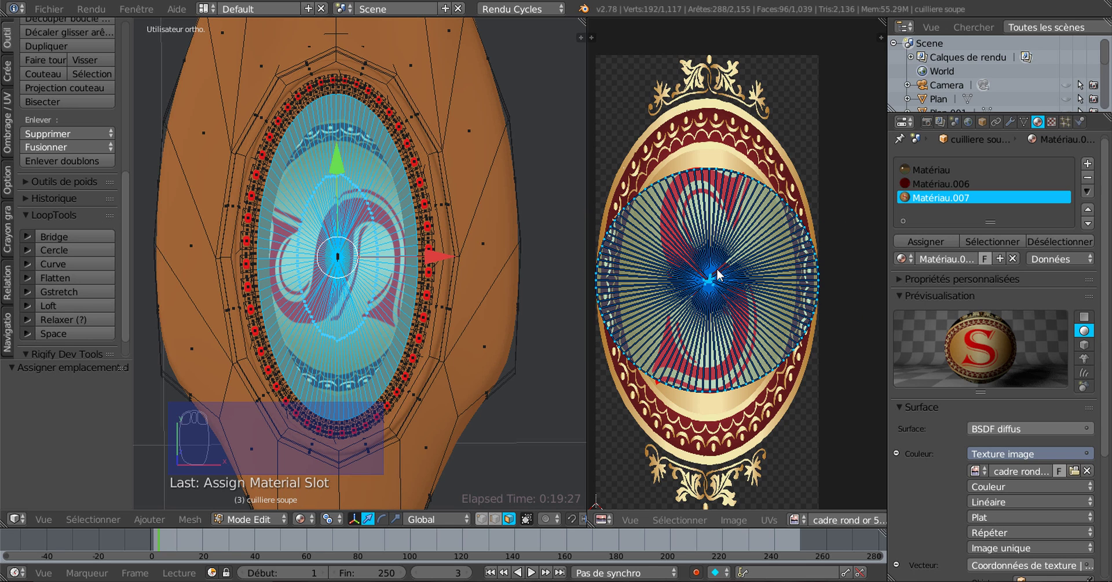
Stretch the UV island along Y by a factor of about 1.735 to cover the crest oval's height
{"action": "key", "text": "s"}
{"action": "key", "text": "y"}
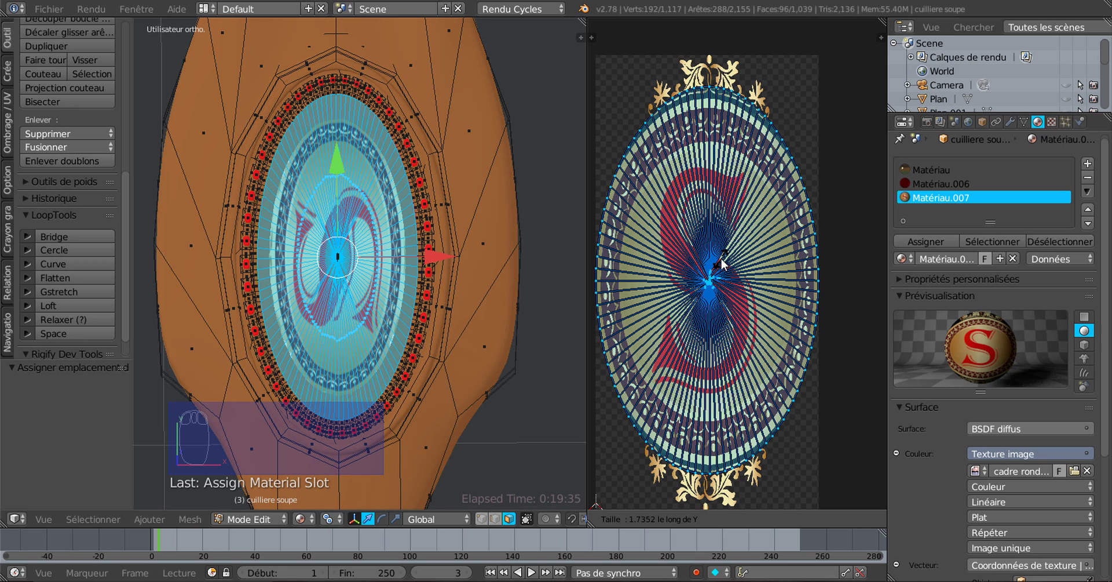
{"action": "left_click", "coordinate": [722, 264]}
{"action": "scroll", "coordinate": [306, 264], "scroll_direction": "up", "scroll_amount": 2}
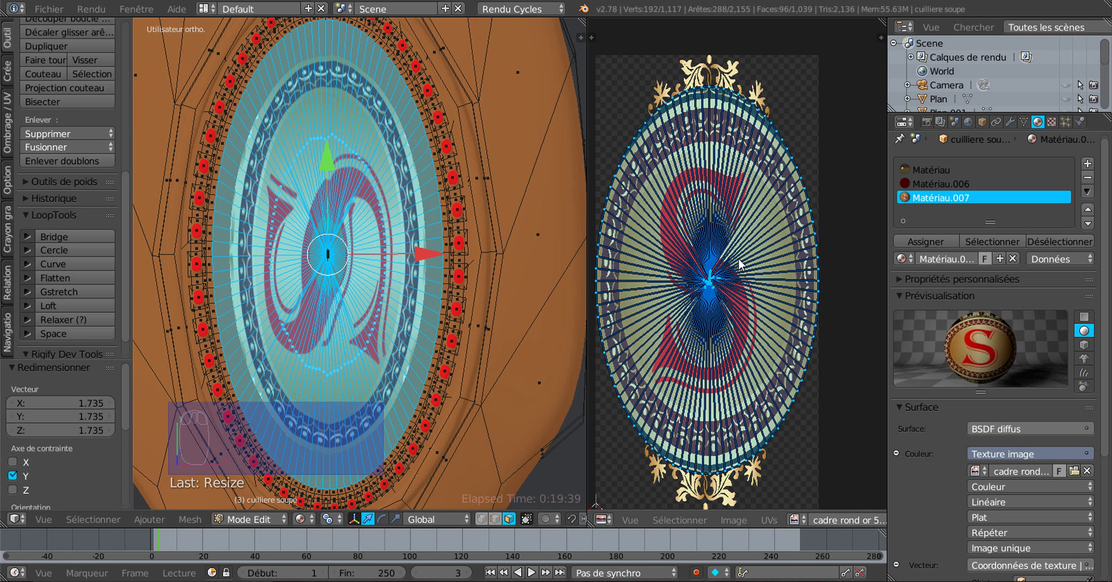
Rotate the UV island by about 89.7° and shrink it along X by a factor of about 0.573
{"action": "scroll", "coordinate": [742, 265], "scroll_direction": "down", "scroll_amount": 1}
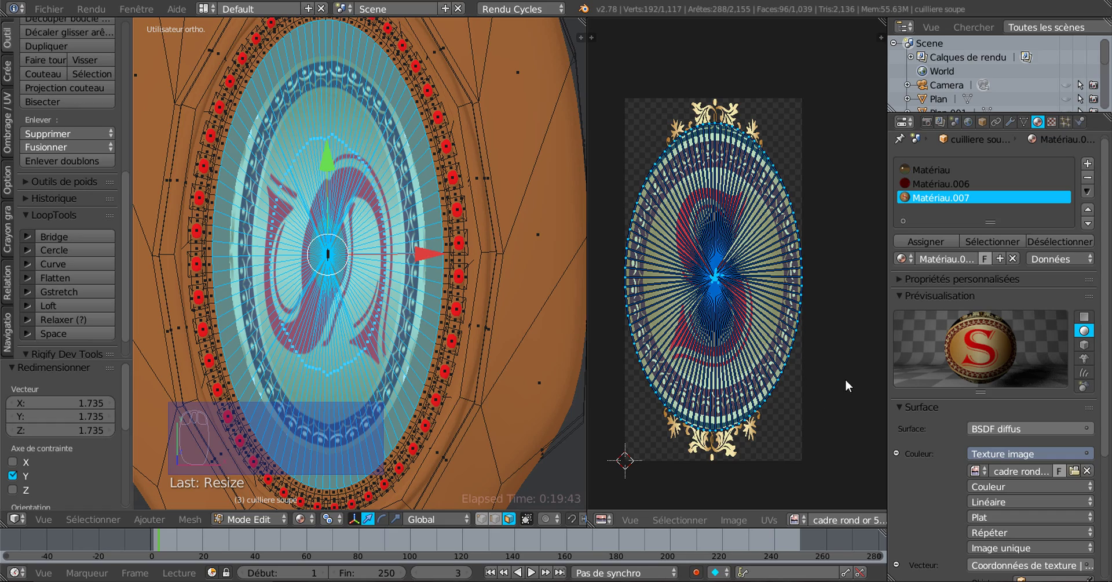
{"action": "key", "text": "r"}
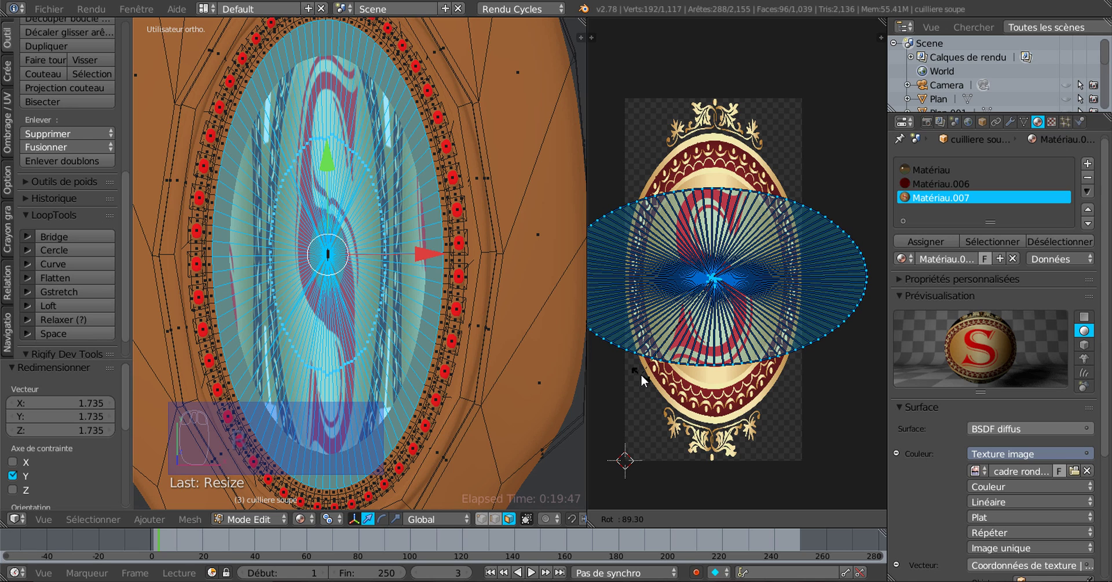
{"action": "left_click", "coordinate": [641, 373]}
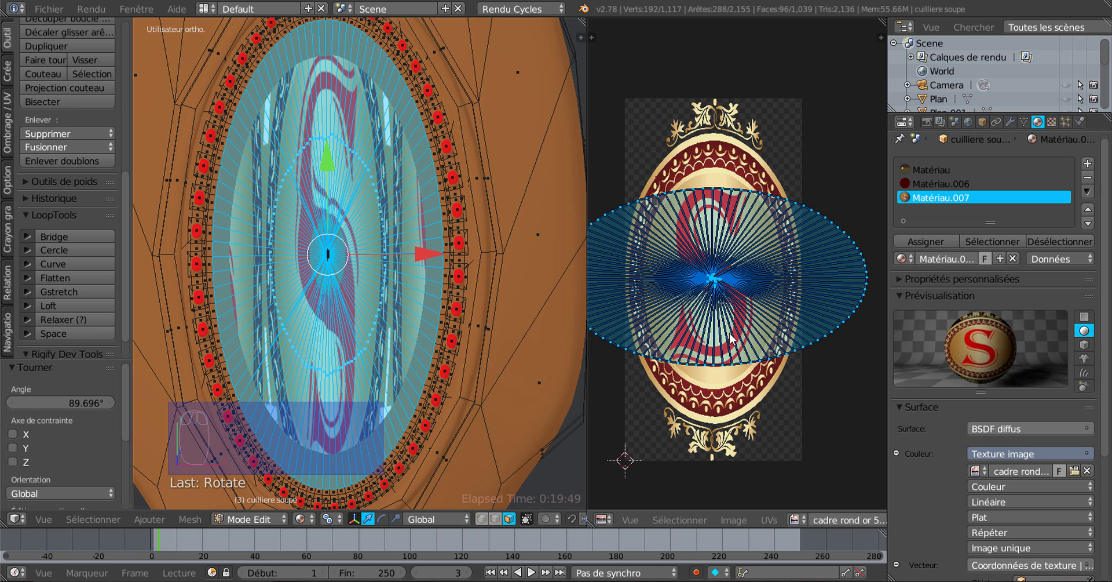
{"action": "key", "text": "s"}
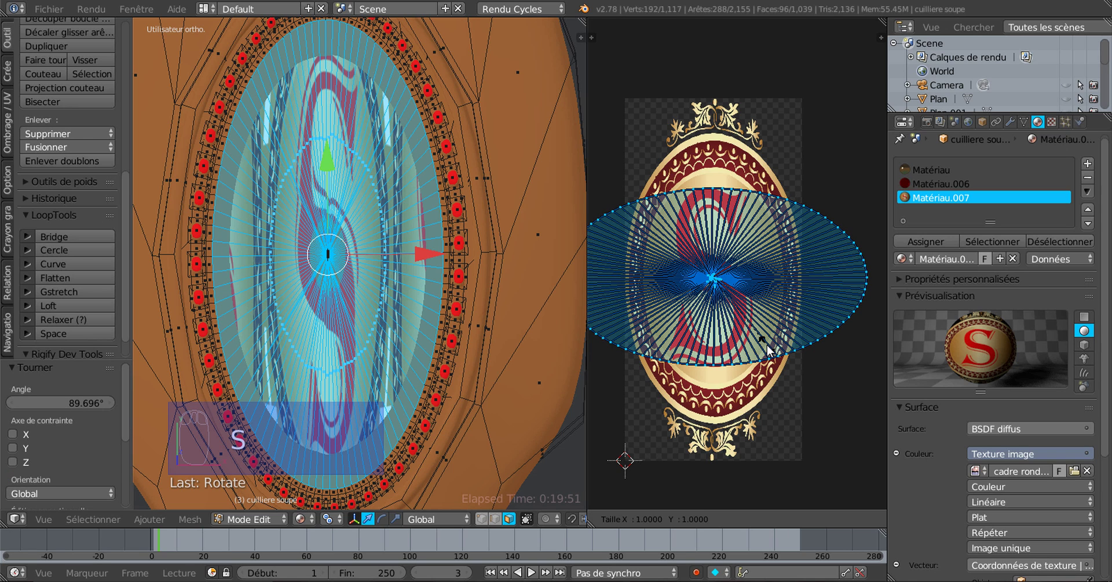
{"action": "key", "text": "x"}
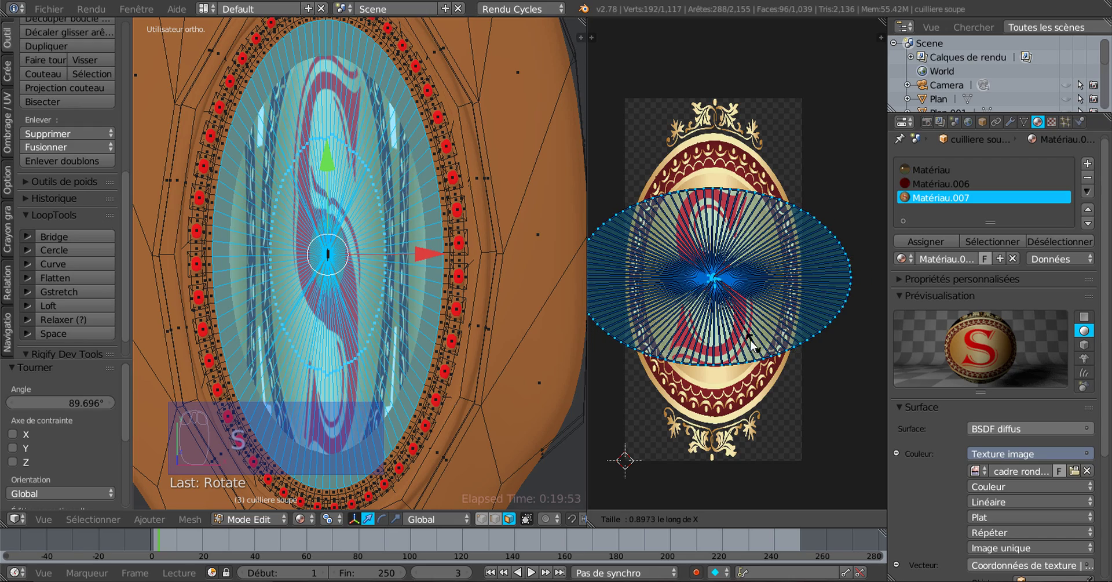
{"action": "left_click", "coordinate": [721, 331]}
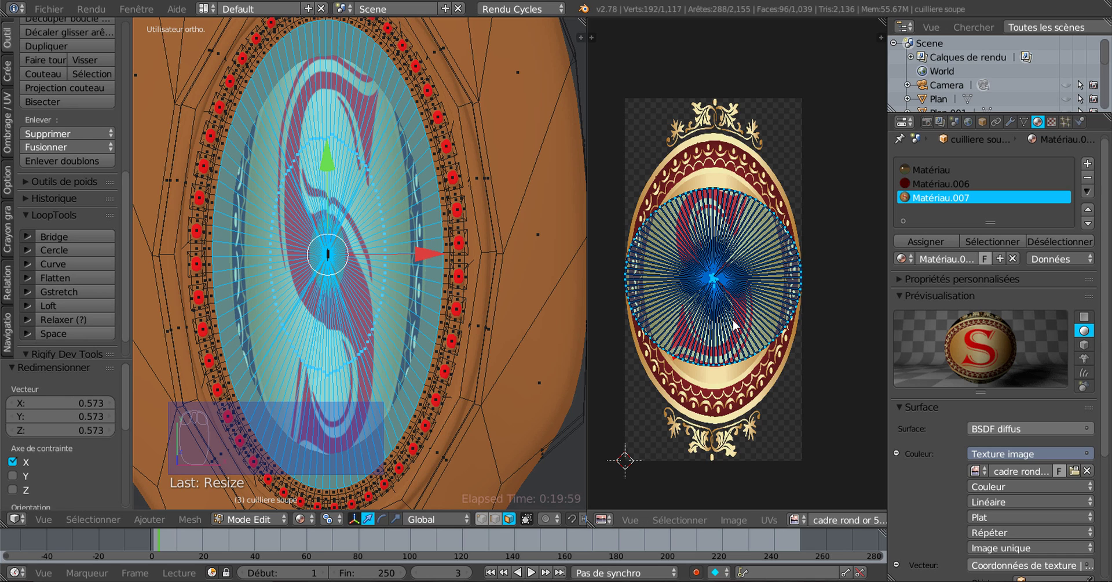
Stretch the rotated UV island along Y by a factor of about 1.618 to match the crest oval
{"action": "key", "text": "s"}
{"action": "key", "text": "y"}
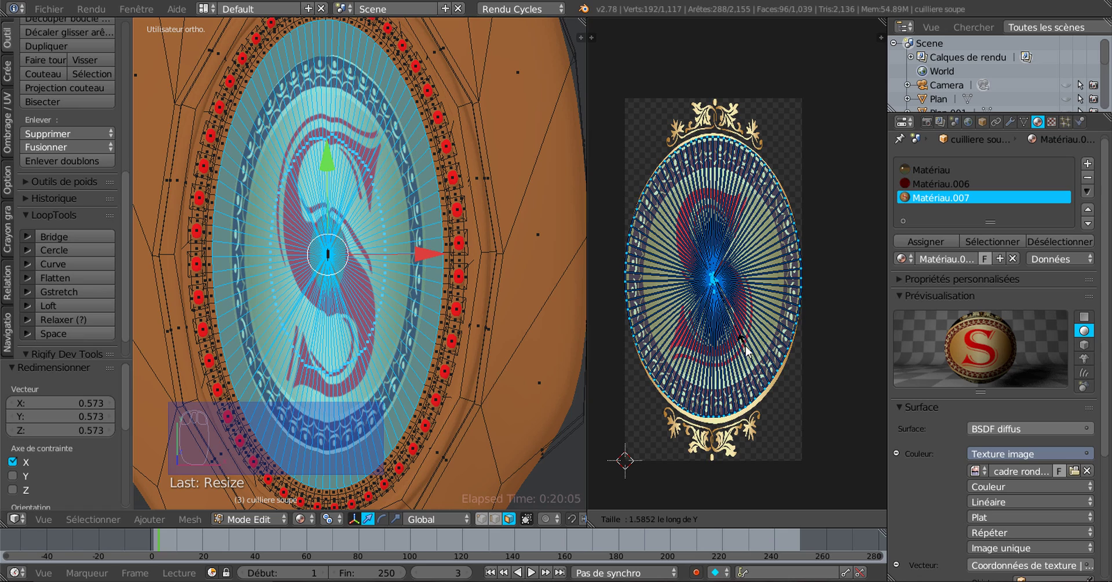
{"action": "left_click", "coordinate": [747, 350]}
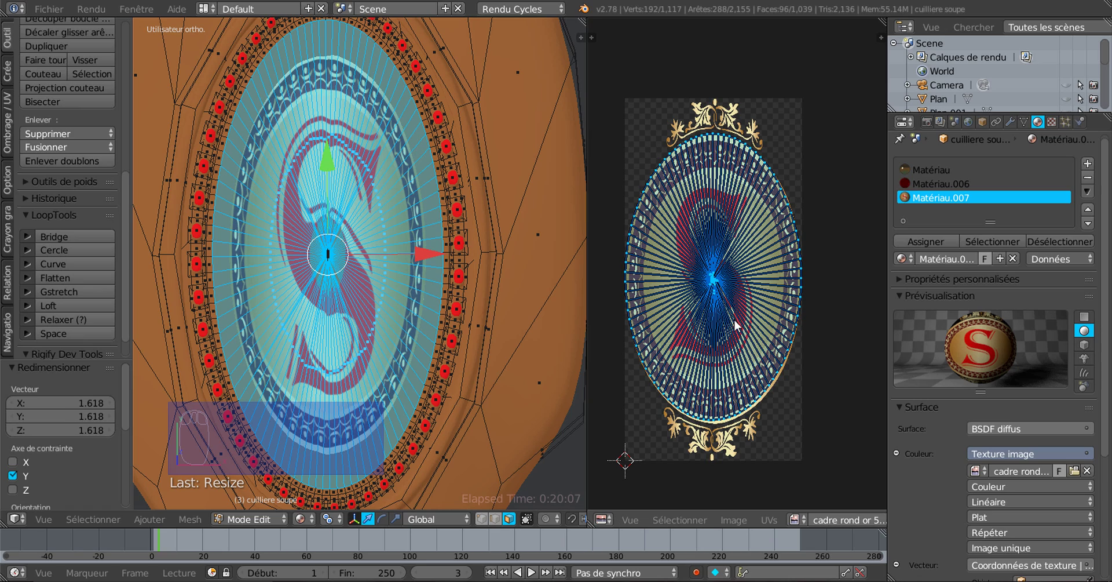
Nudge the UV island by about 0.003 in X and -0.006 in Y, and stretch it along Y by about 1.022
{"action": "scroll", "coordinate": [735, 326], "scroll_direction": "up", "scroll_amount": 1}
{"action": "key", "text": "g"}
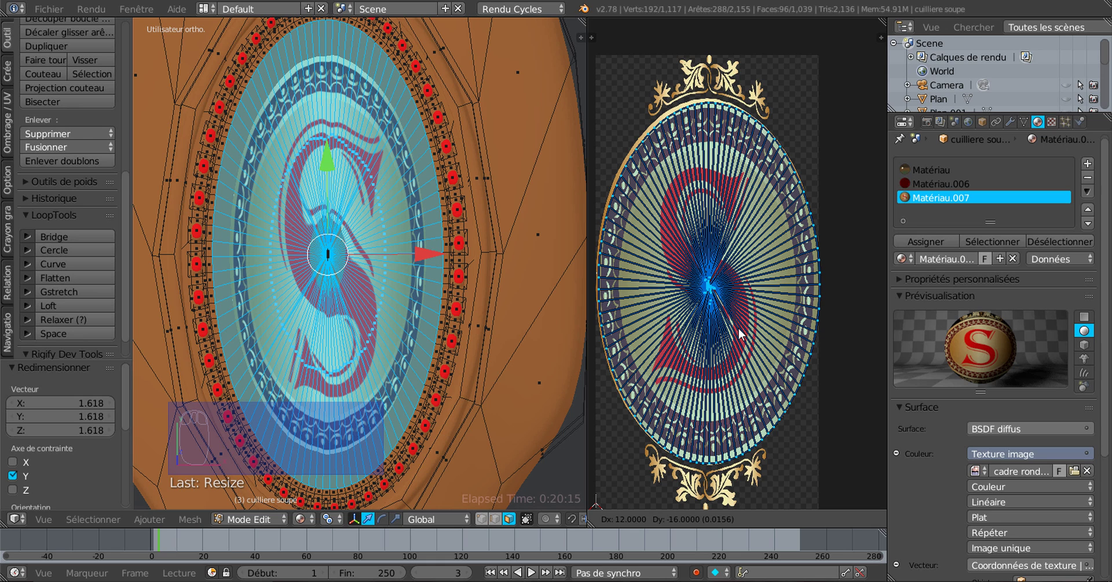
{"action": "left_click", "coordinate": [737, 327]}
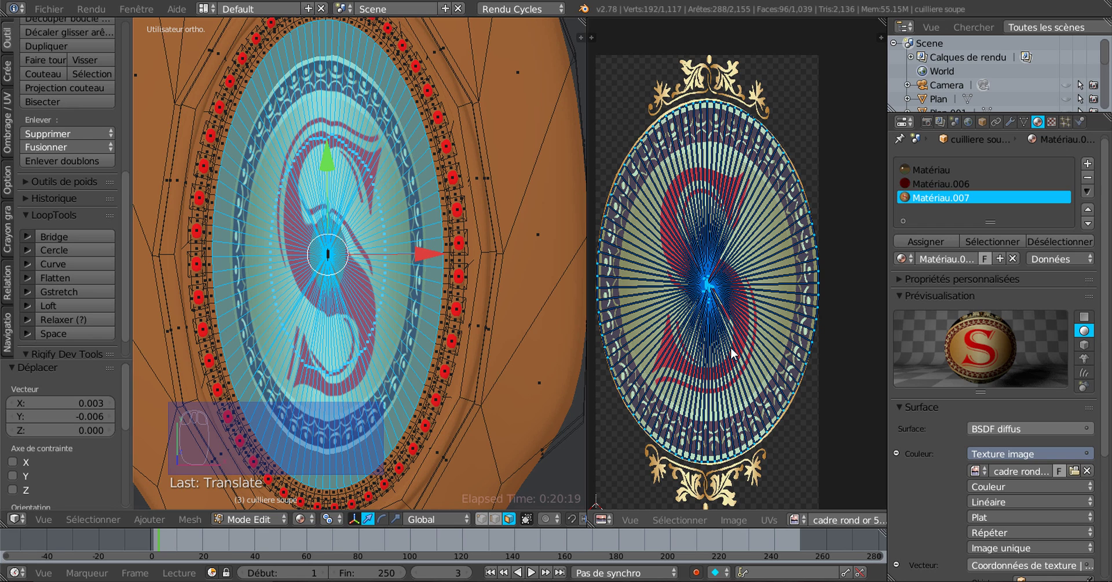
{"action": "key", "text": "s"}
{"action": "key", "text": "y"}
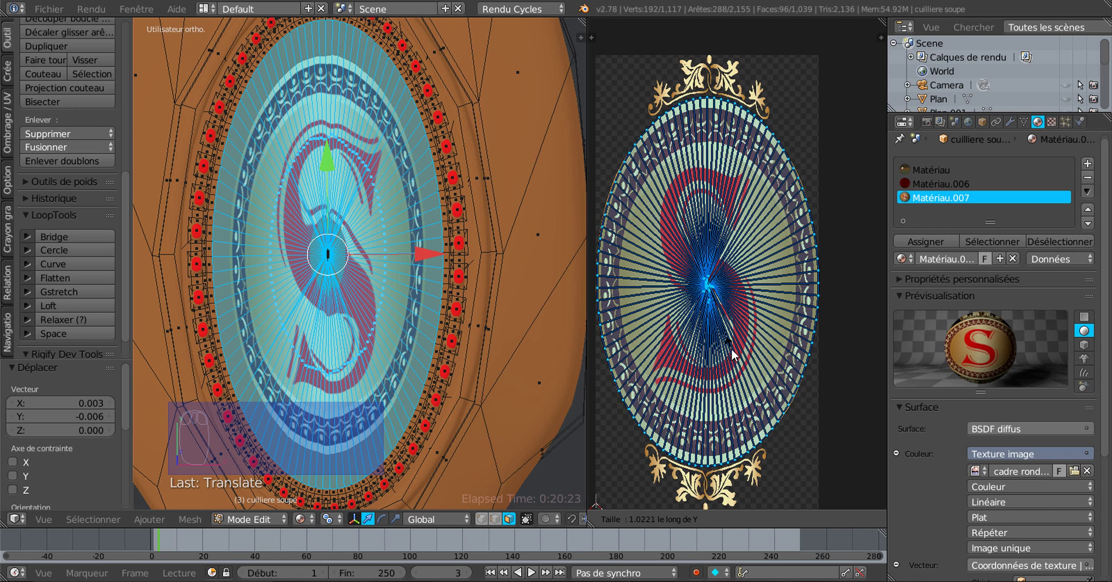
{"action": "left_click", "coordinate": [733, 354]}
Leave Edit Mode and examine the crest texture on the spoon's medallion up close, especially around its centre
{"action": "key", "text": "Tab"}
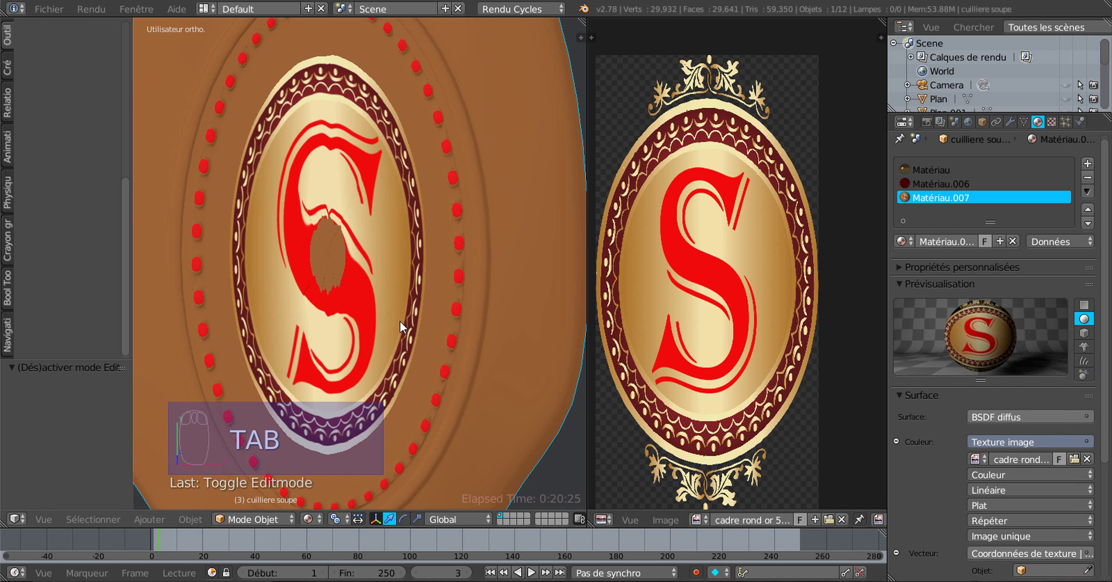
{"action": "scroll", "coordinate": [340, 293], "scroll_direction": "down", "scroll_amount": 3}
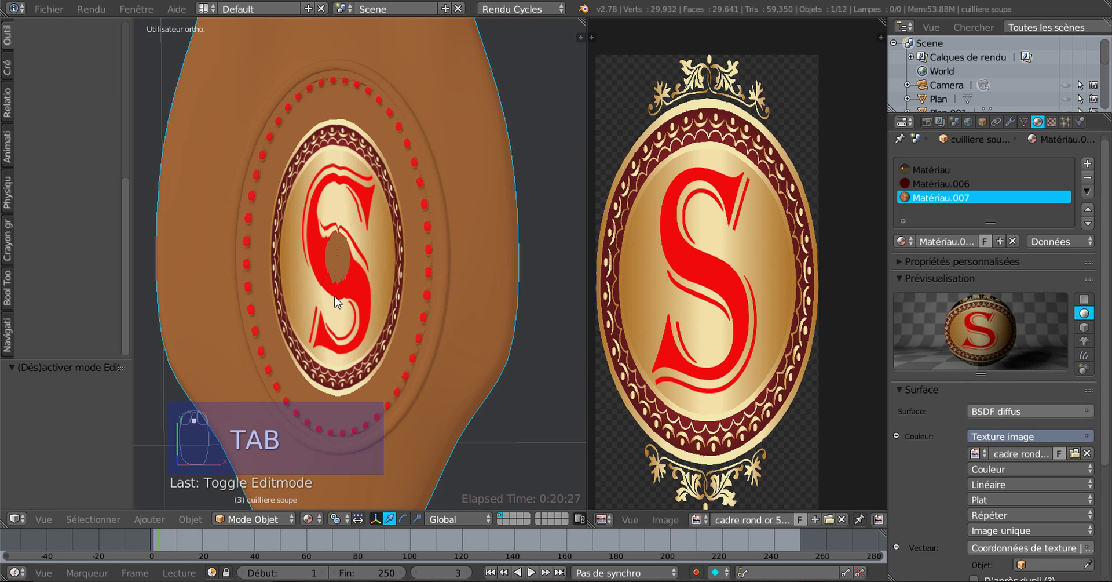
{"action": "scroll", "coordinate": [335, 297], "scroll_direction": "up", "scroll_amount": 3}
{"action": "scroll", "coordinate": [310, 262], "scroll_direction": "up", "scroll_amount": 1}
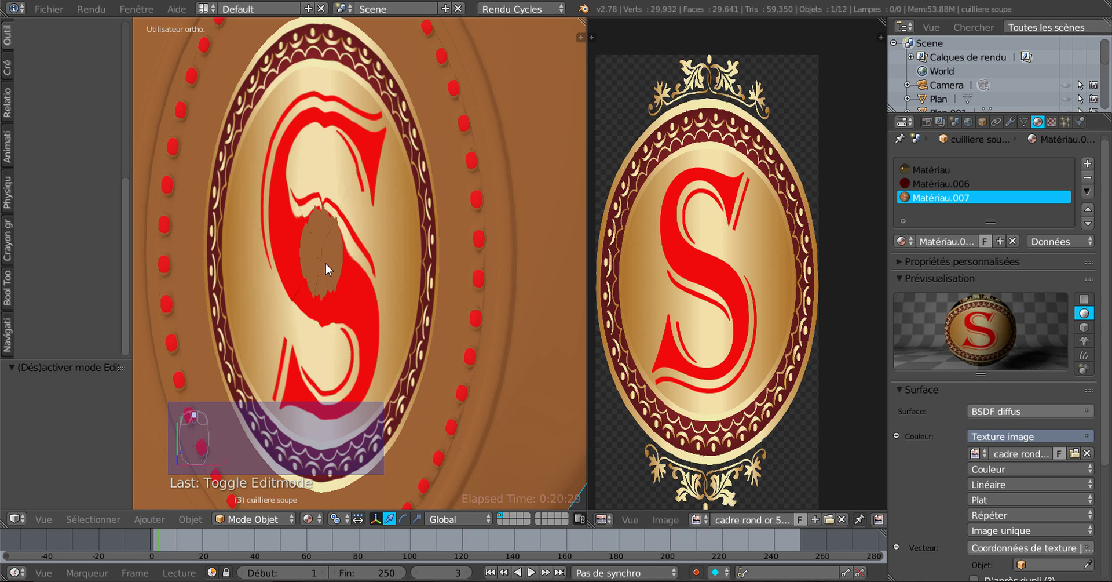
{"action": "middle_click_drag", "start_coordinate": [348, 279], "coordinate": [481, 294], "text": "shift"}
{"action": "scroll", "coordinate": [499, 263], "scroll_direction": "up", "scroll_amount": 1}
{"action": "scroll", "coordinate": [510, 256], "scroll_direction": "up", "scroll_amount": 1}
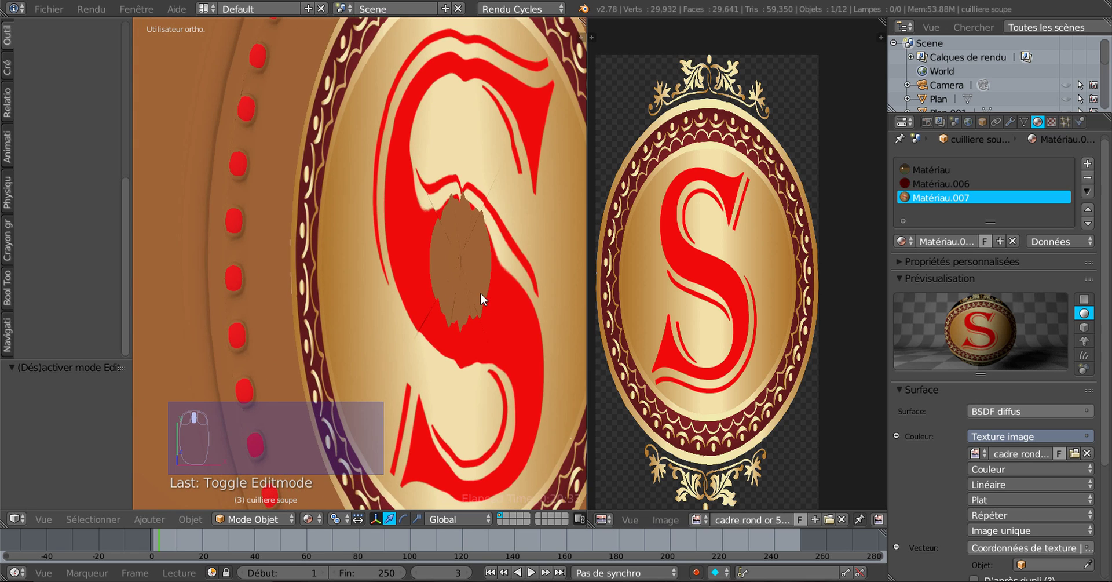
{"action": "scroll", "coordinate": [467, 290], "scroll_direction": "up", "scroll_amount": 1}
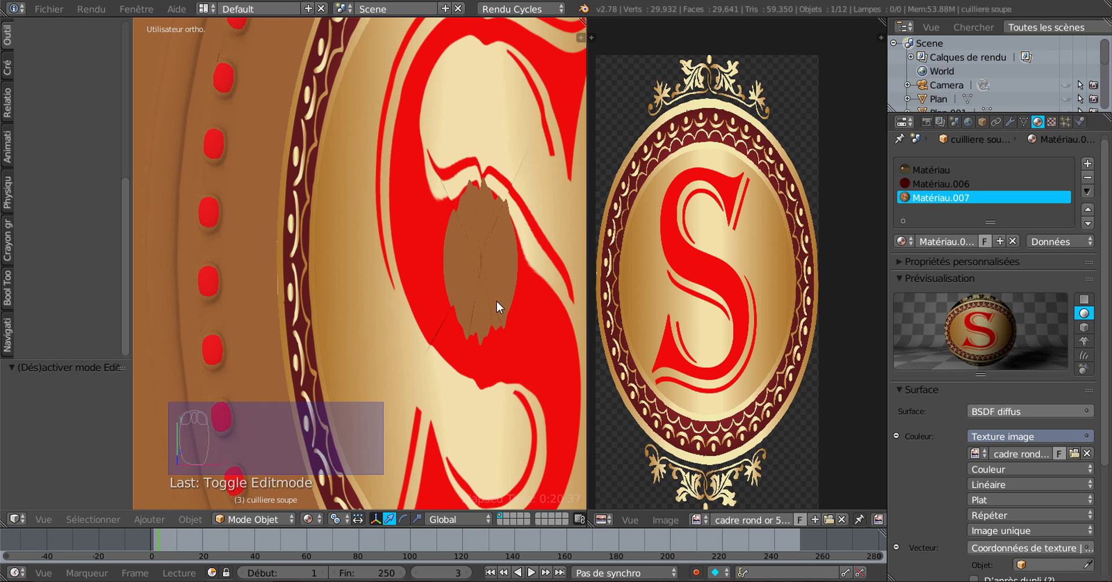
{"action": "middle_click_drag", "start_coordinate": [495, 304], "coordinate": [467, 304], "text": "shift"}
{"action": "scroll", "coordinate": [466, 304], "scroll_direction": "down", "scroll_amount": 1}
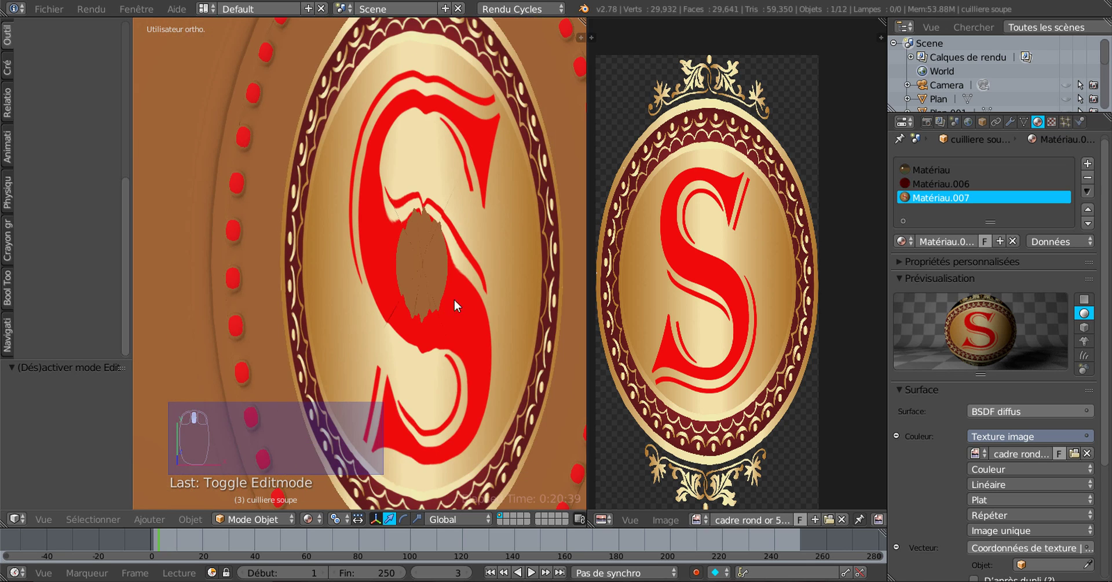
{"action": "scroll", "coordinate": [434, 291], "scroll_direction": "down", "scroll_amount": 2}
{"action": "scroll", "coordinate": [432, 289], "scroll_direction": "up", "scroll_amount": 3}
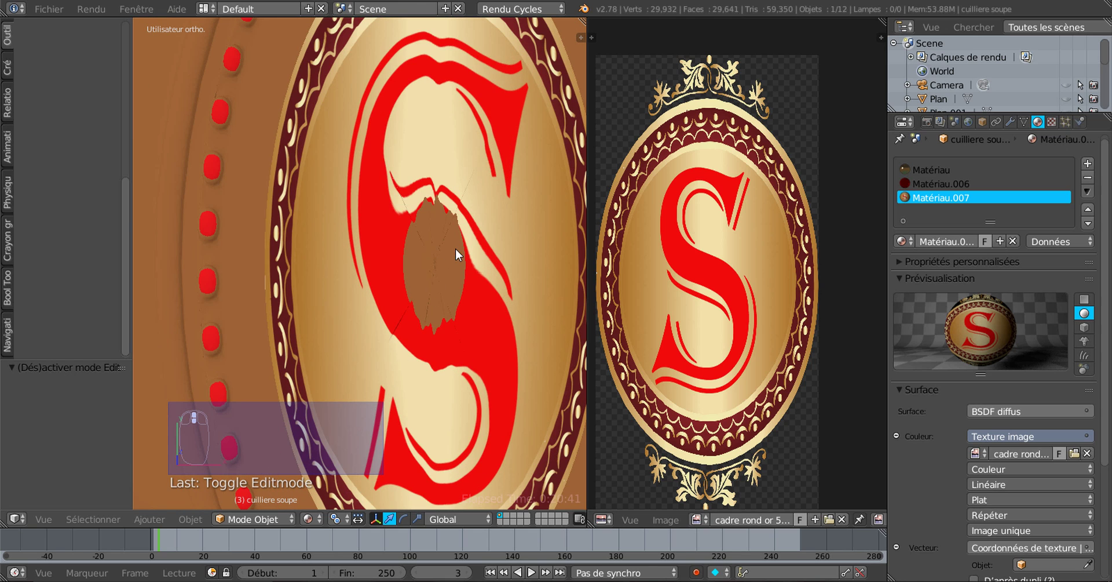
Examine the selected medallion faces in Edit Mode, especially where they converge at the centre
{"action": "scroll", "coordinate": [435, 290], "scroll_direction": "down", "scroll_amount": 2}
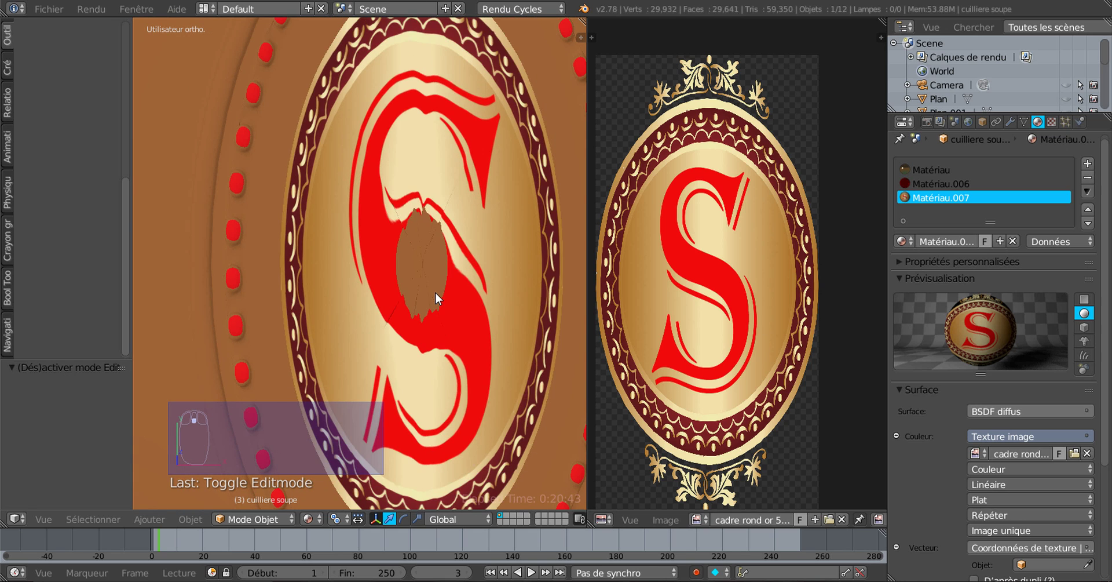
{"action": "key", "text": "Tab"}
{"action": "scroll", "coordinate": [420, 292], "scroll_direction": "up", "scroll_amount": 3}
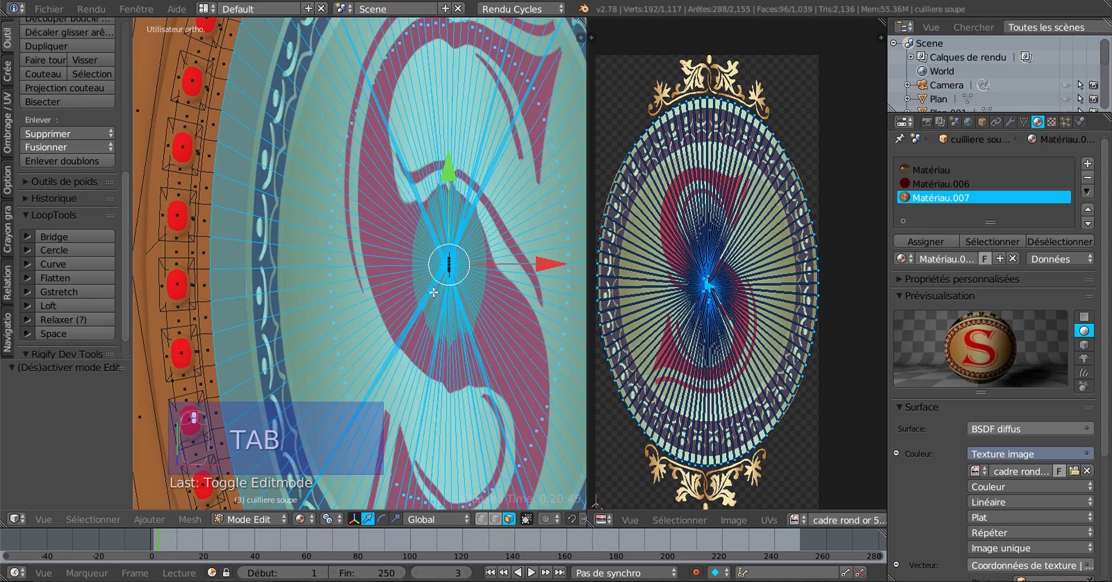
{"action": "scroll", "coordinate": [446, 319], "scroll_direction": "up", "scroll_amount": 1}
{"action": "scroll", "coordinate": [405, 285], "scroll_direction": "up", "scroll_amount": 1}
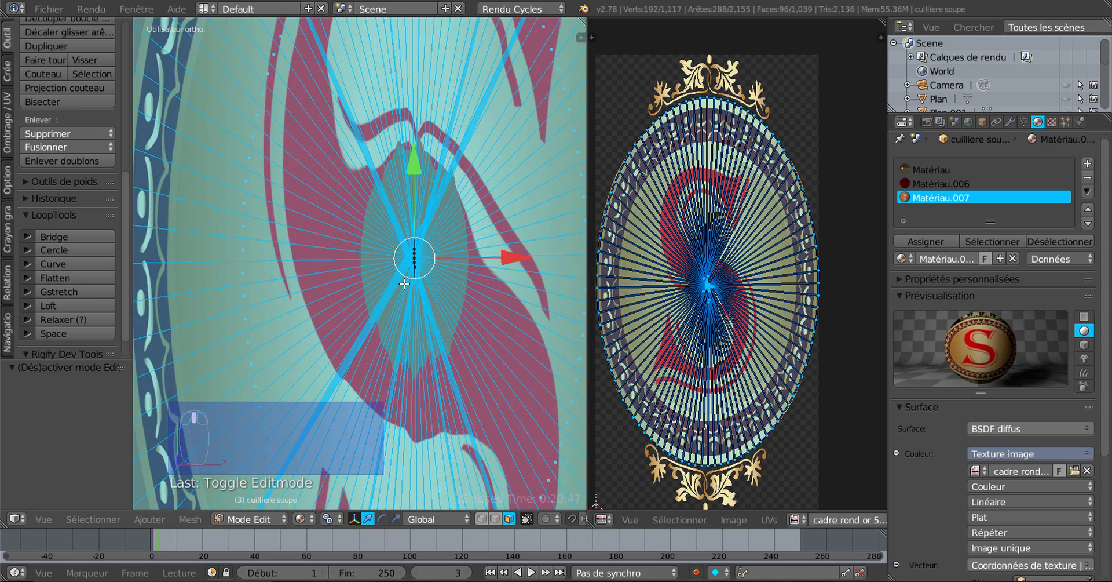
{"action": "scroll", "coordinate": [406, 284], "scroll_direction": "up", "scroll_amount": 1}
{"action": "scroll", "coordinate": [405, 284], "scroll_direction": "down", "scroll_amount": 1}
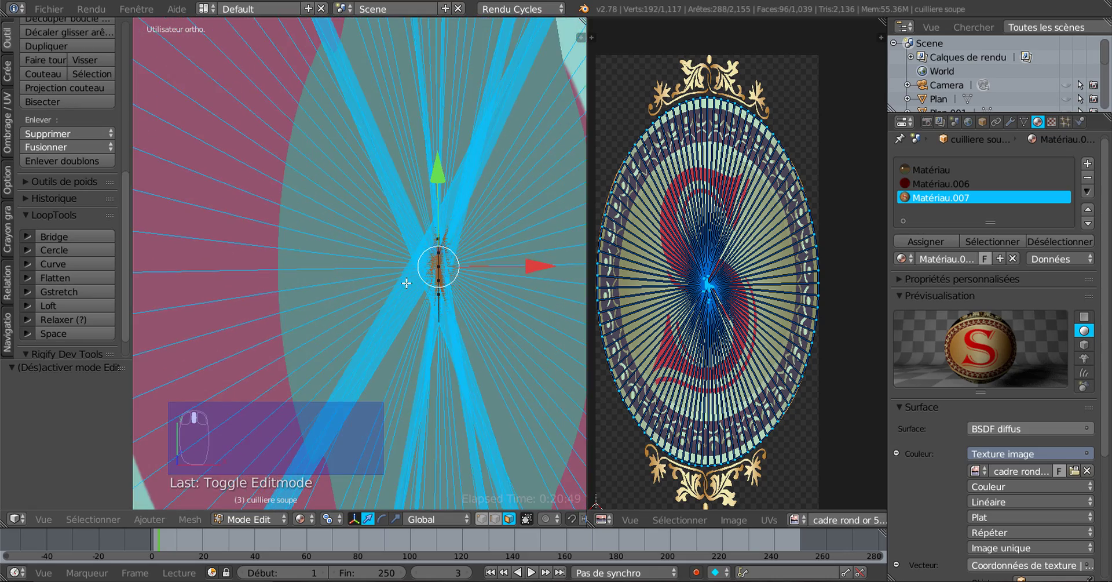
{"action": "scroll", "coordinate": [441, 274], "scroll_direction": "down", "scroll_amount": 3}
{"action": "scroll", "coordinate": [440, 274], "scroll_direction": "down", "scroll_amount": 2}
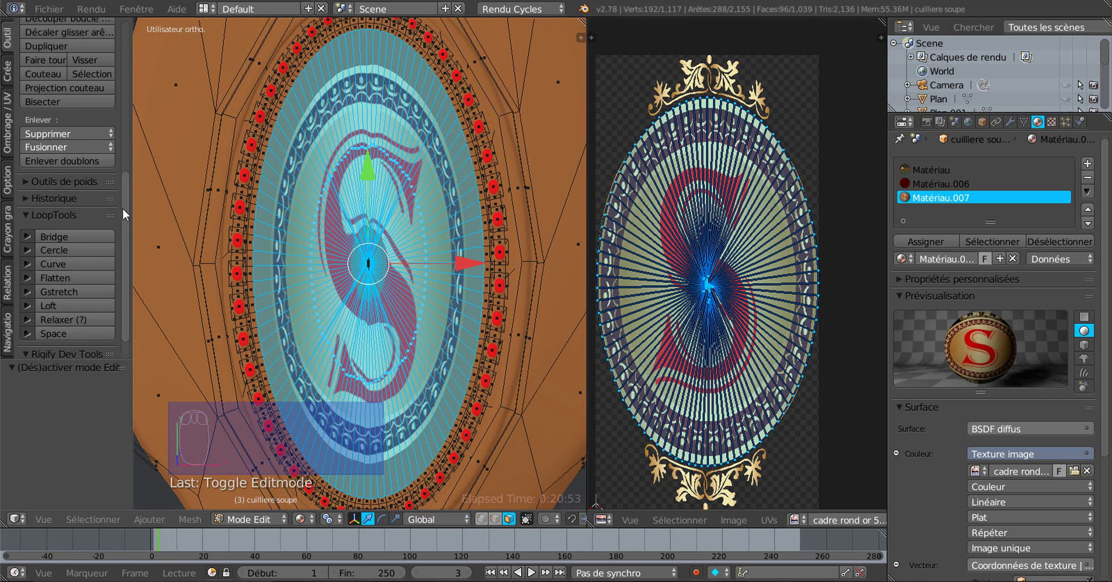
Try to remove duplicate vertices from the selected medallion faces with a merge distance of 0.0001
{"action": "scroll", "coordinate": [122, 207], "scroll_direction": "up", "scroll_amount": 2}
{"action": "left_click", "coordinate": [68, 184]}
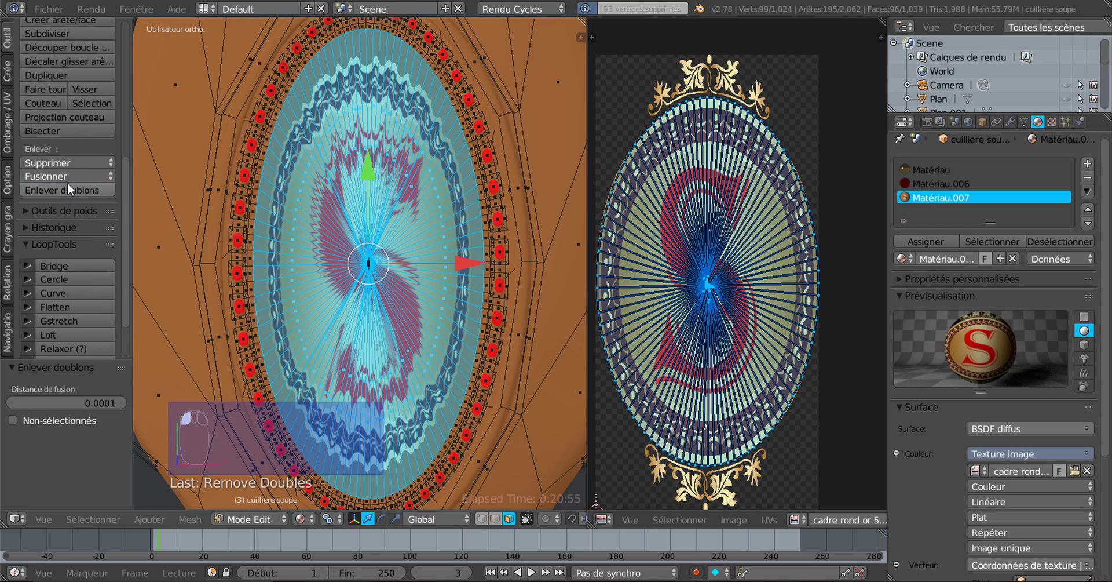
{"action": "key", "text": "Tab"}
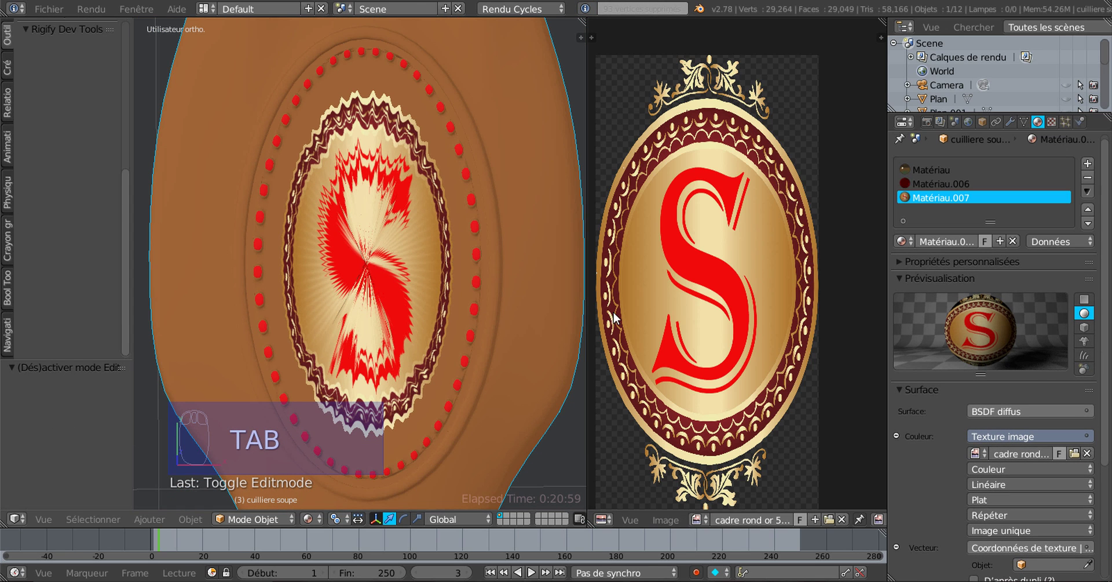
{"action": "scroll", "coordinate": [423, 319], "scroll_direction": "up", "scroll_amount": 4}
{"action": "key", "text": "Tab"}
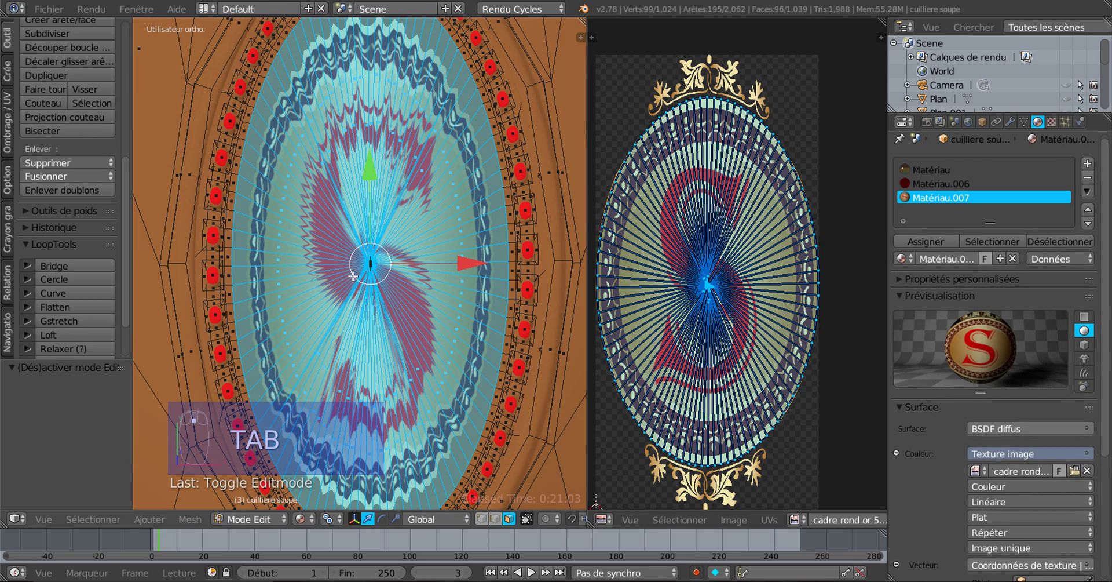
{"action": "key", "text": "ctrl+z"}
{"action": "key", "text": "ctrl+z"}
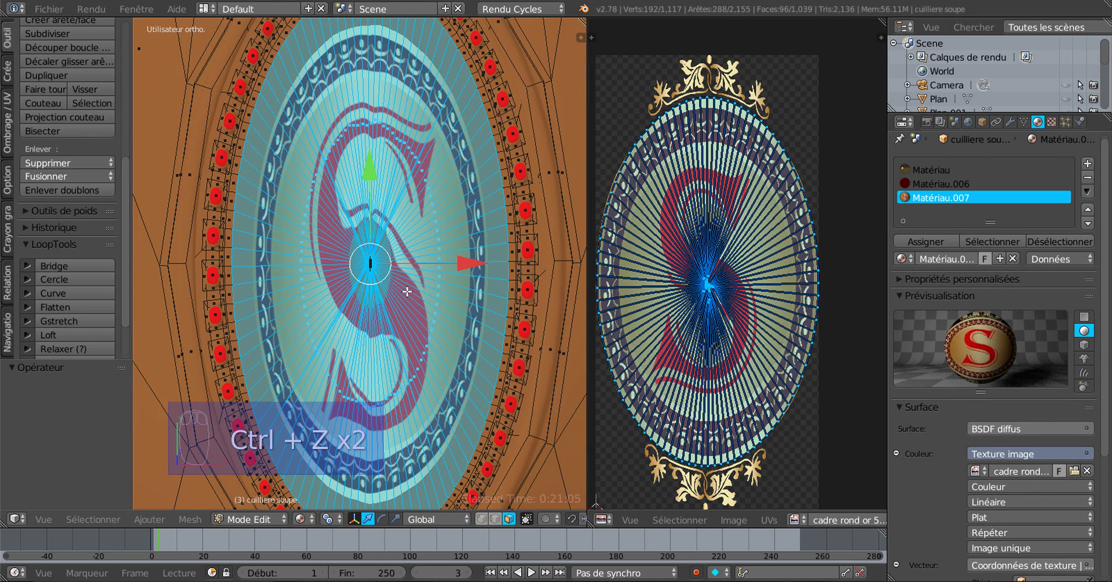
Widen the UV editor and the 3D view to compare the medallion's centre on the mesh and in the UV layout
{"action": "scroll", "coordinate": [408, 291], "scroll_direction": "up", "scroll_amount": 3}
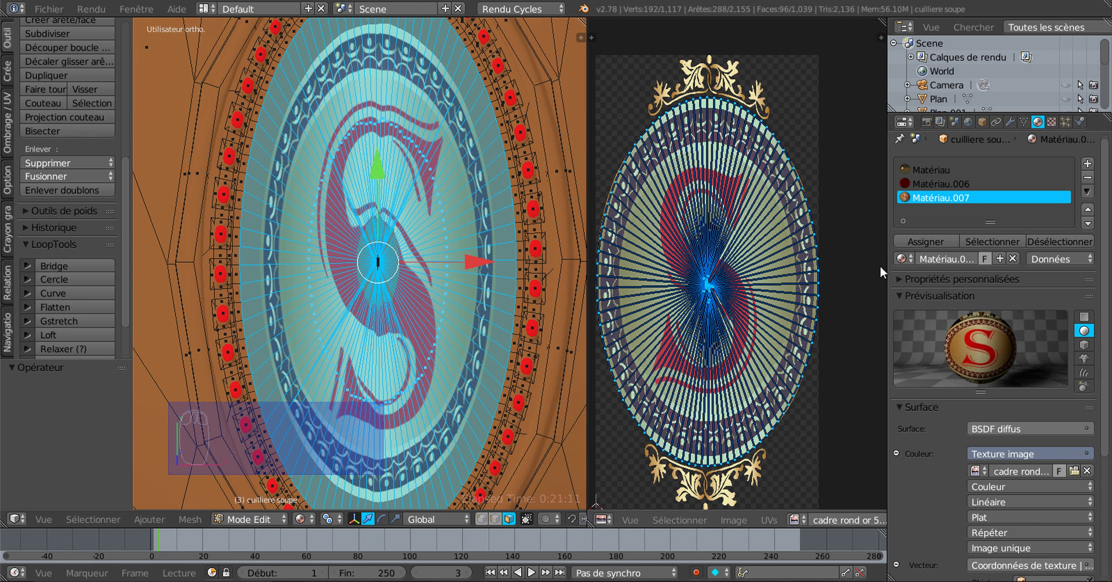
{"action": "left_click_drag", "start_coordinate": [887, 269], "coordinate": [1003, 270]}
{"action": "scroll", "coordinate": [721, 318], "scroll_direction": "up", "scroll_amount": 4}
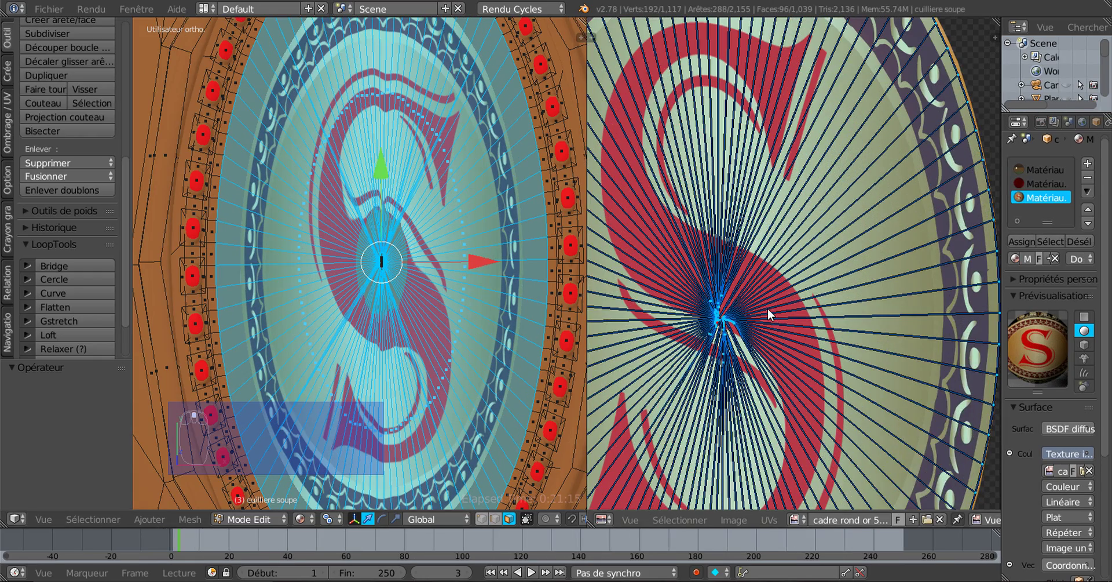
{"action": "scroll", "coordinate": [714, 335], "scroll_direction": "down", "scroll_amount": 4}
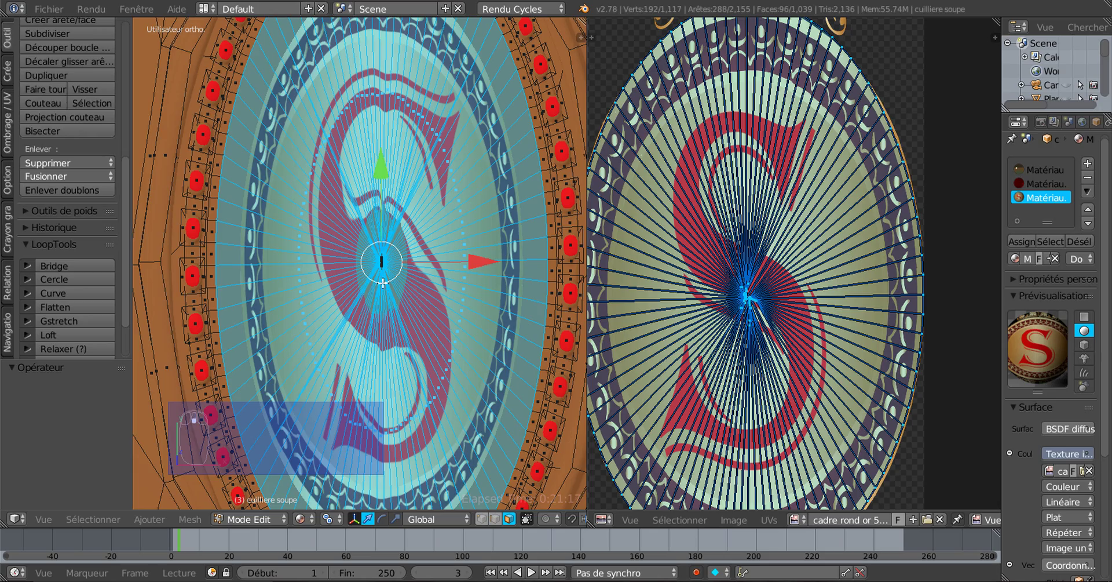
{"action": "scroll", "coordinate": [547, 269], "scroll_direction": "up", "scroll_amount": 4}
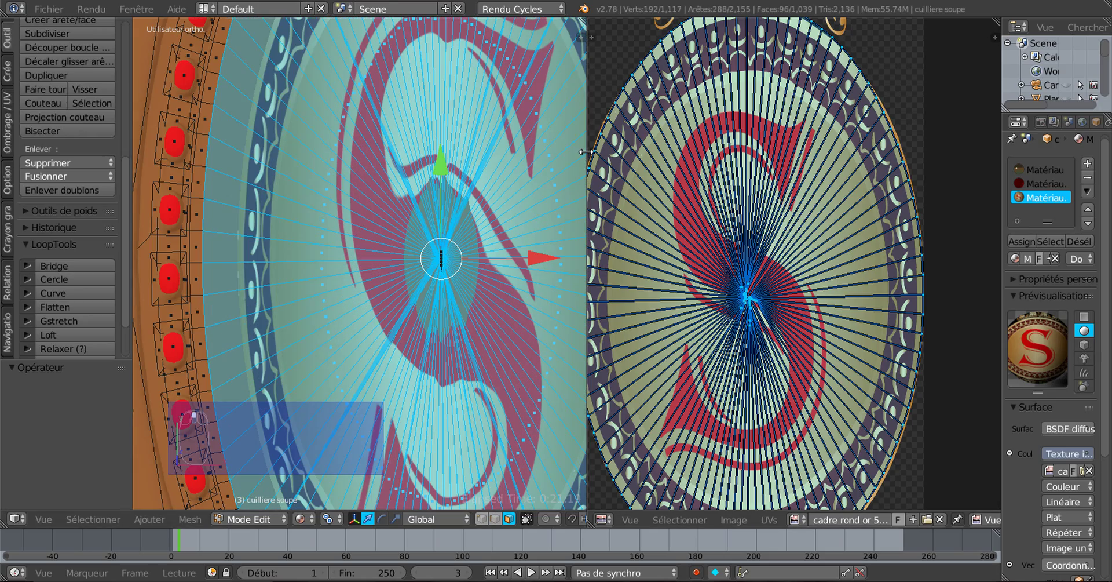
{"action": "left_click_drag", "start_coordinate": [587, 156], "coordinate": [682, 168]}
{"action": "scroll", "coordinate": [595, 211], "scroll_direction": "down", "scroll_amount": 3}
{"action": "scroll", "coordinate": [595, 211], "scroll_direction": "down", "scroll_amount": 1}
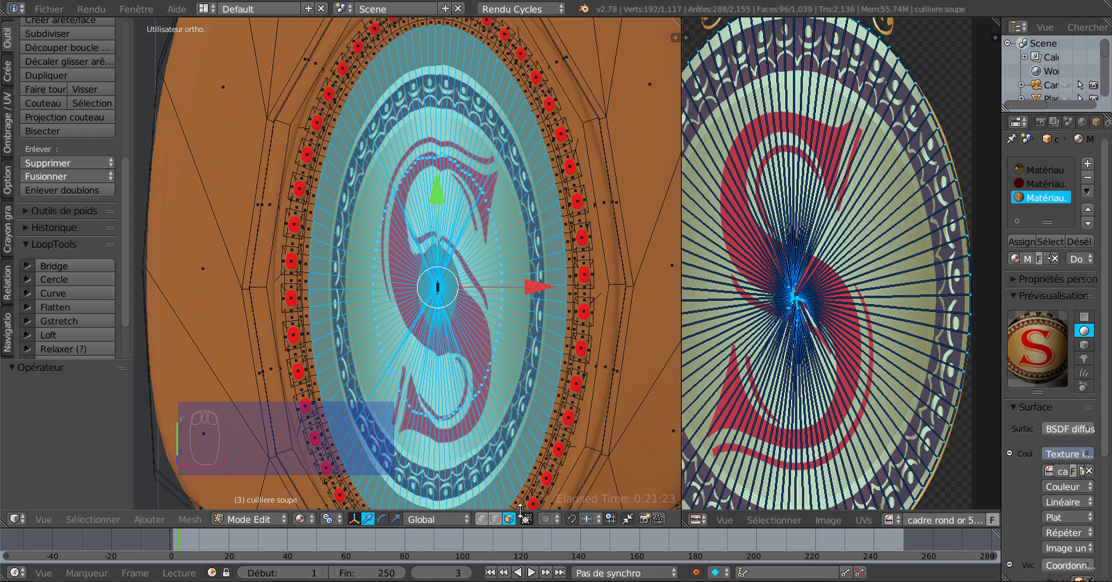
Delete the selected faces that fill the oval medallion
{"action": "left_click", "coordinate": [495, 519]}
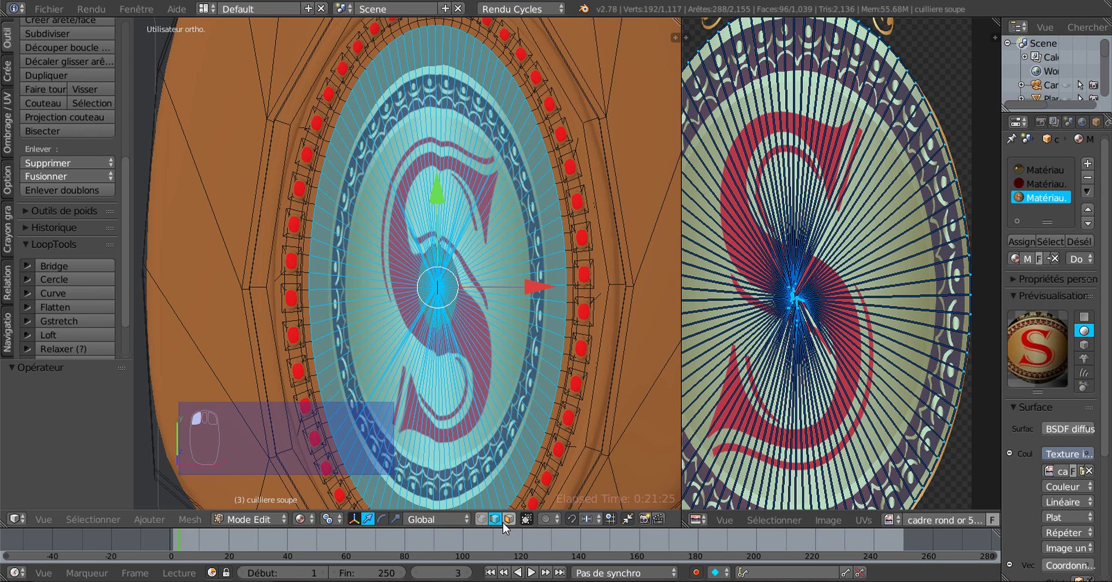
{"action": "left_click", "coordinate": [508, 519]}
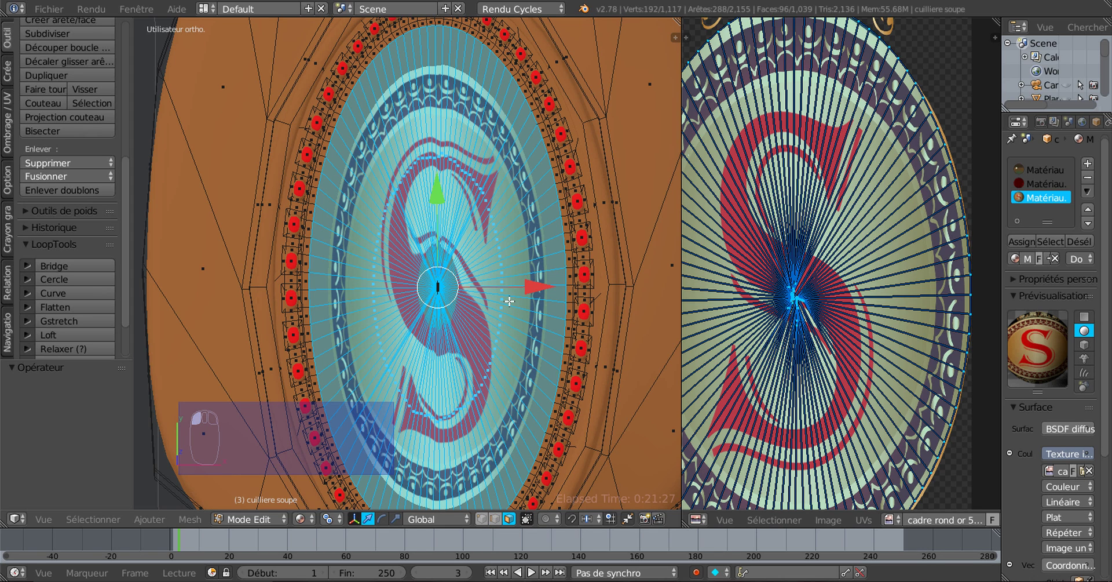
{"action": "scroll", "coordinate": [495, 299], "scroll_direction": "up", "scroll_amount": 1}
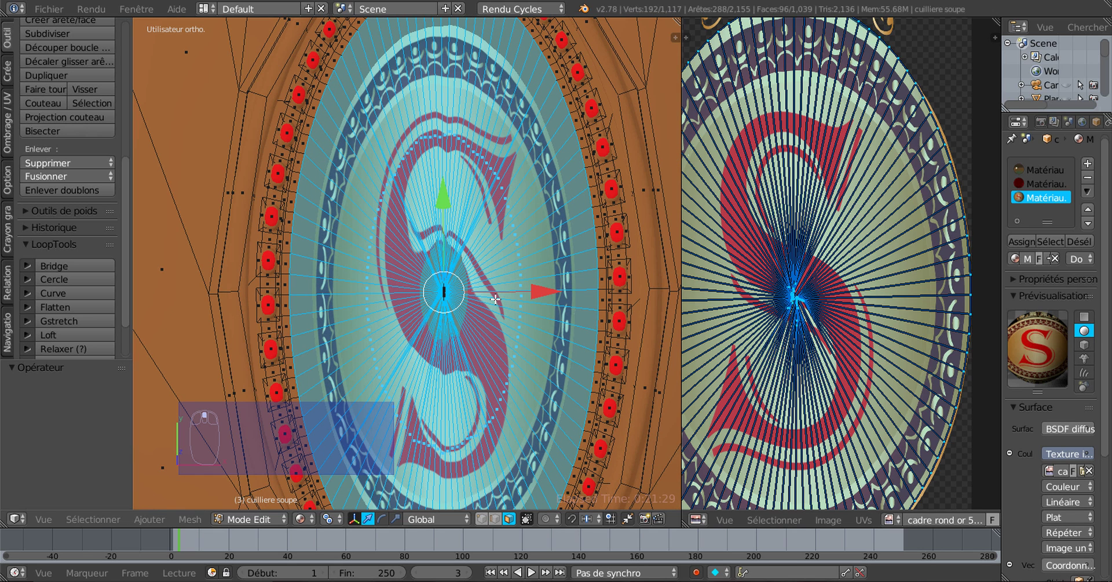
{"action": "key", "text": "x"}
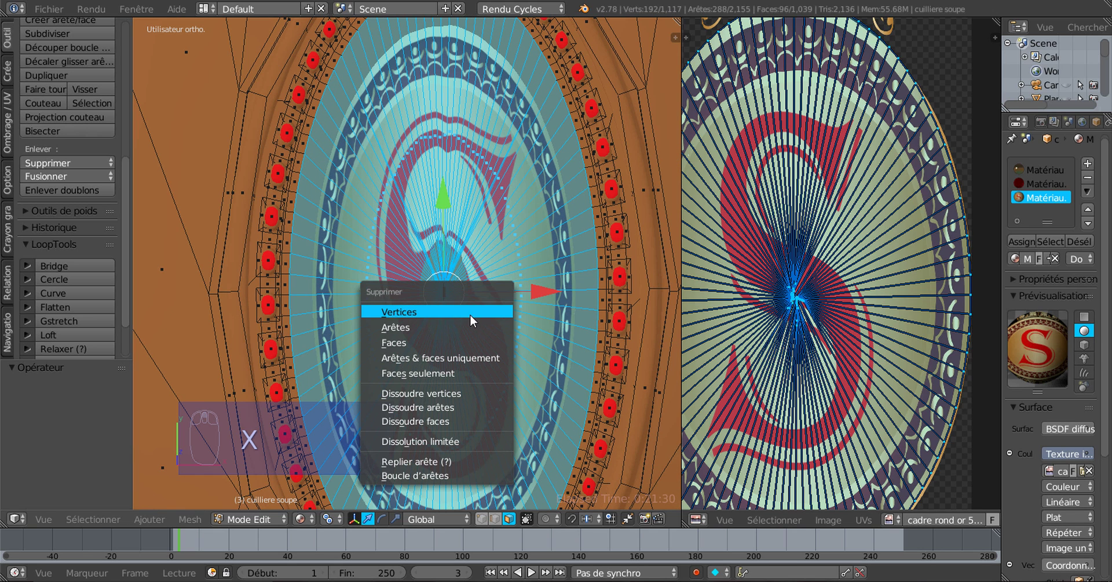
{"action": "left_click", "coordinate": [449, 343]}
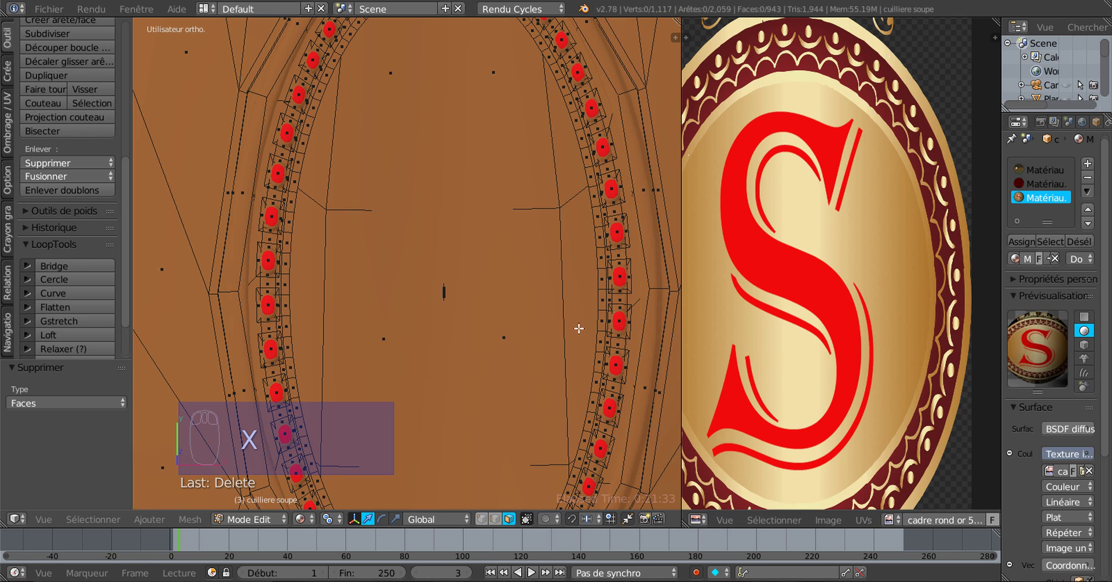
Extrude the edge loop around the inside of the red bead ring and scale it to 0 to fill the oval
{"action": "left_click", "coordinate": [477, 518]}
{"action": "right_click", "coordinate": [595, 245]}
{"action": "left_click", "coordinate": [491, 523]}
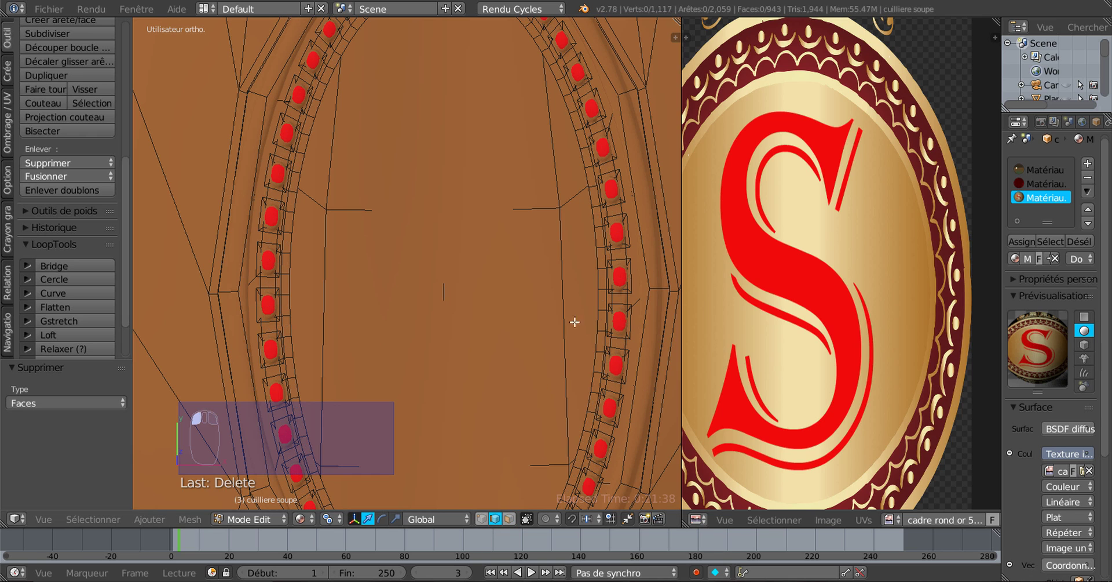
{"action": "right_click", "coordinate": [591, 236], "text": "alt"}
{"action": "scroll", "coordinate": [514, 334], "scroll_direction": "down", "scroll_amount": 5}
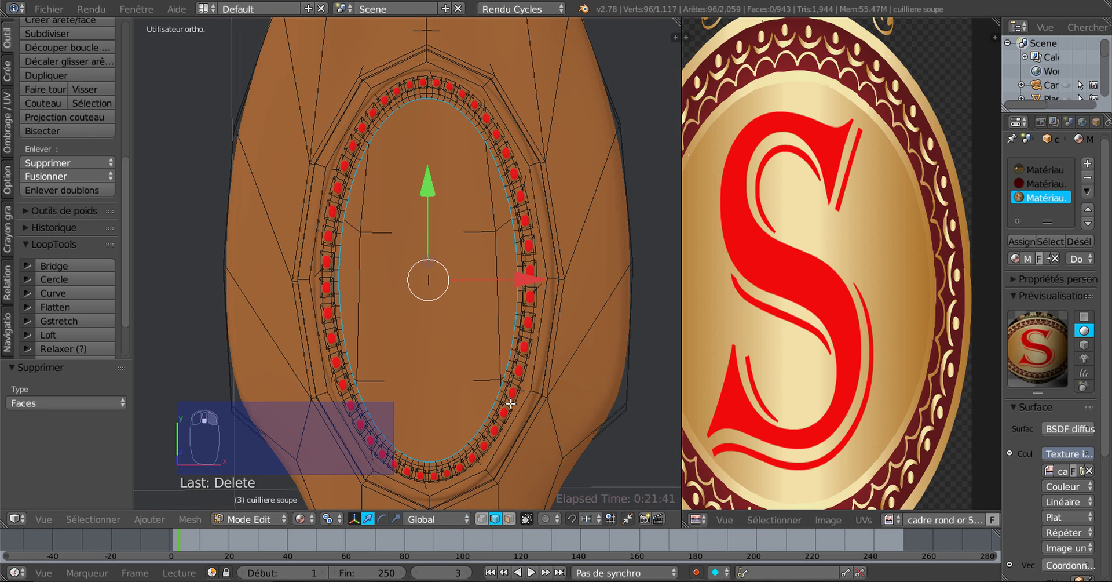
{"action": "key", "text": "e"}
{"action": "key", "text": "s"}
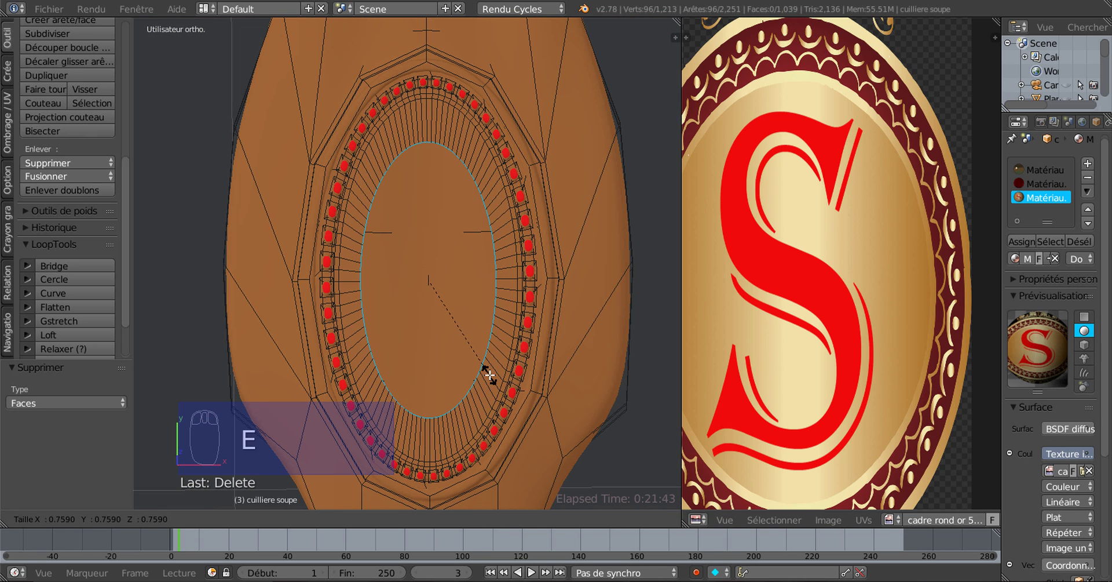
{"action": "key", "text": "0"}
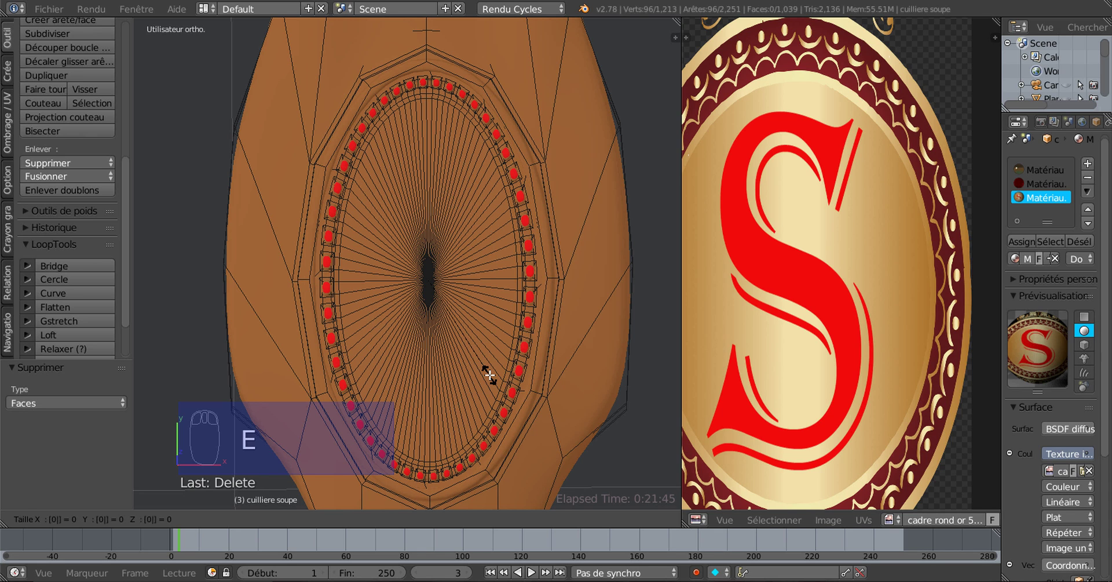
{"action": "key", "text": "Return"}
Circle-select all the new faces filling the oval medallion in face selection mode
{"action": "scroll", "coordinate": [490, 375], "scroll_direction": "up", "scroll_amount": 1}
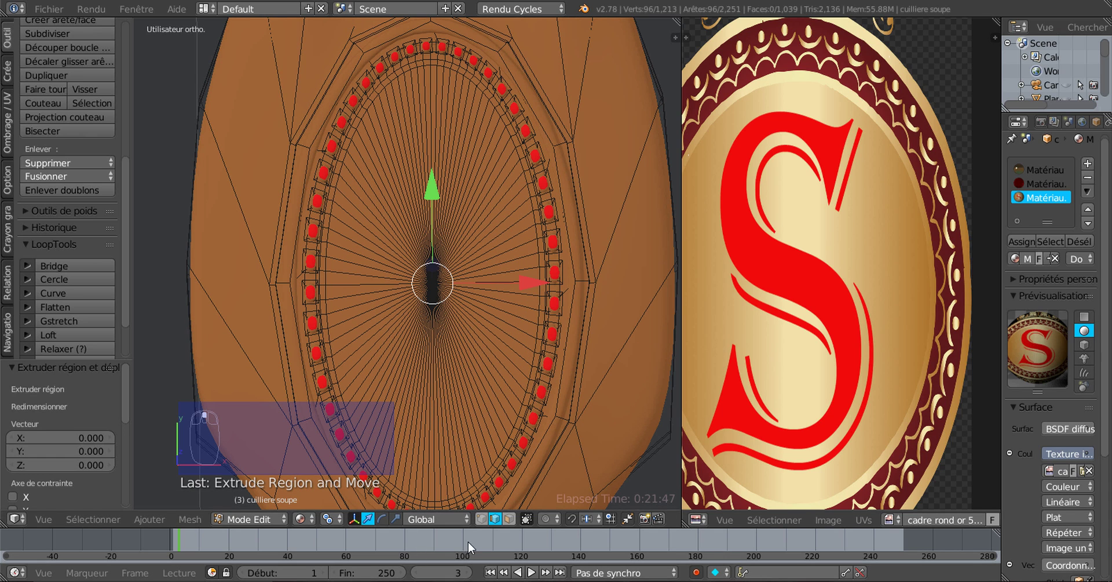
{"action": "left_click", "coordinate": [510, 519]}
{"action": "key", "text": "c"}
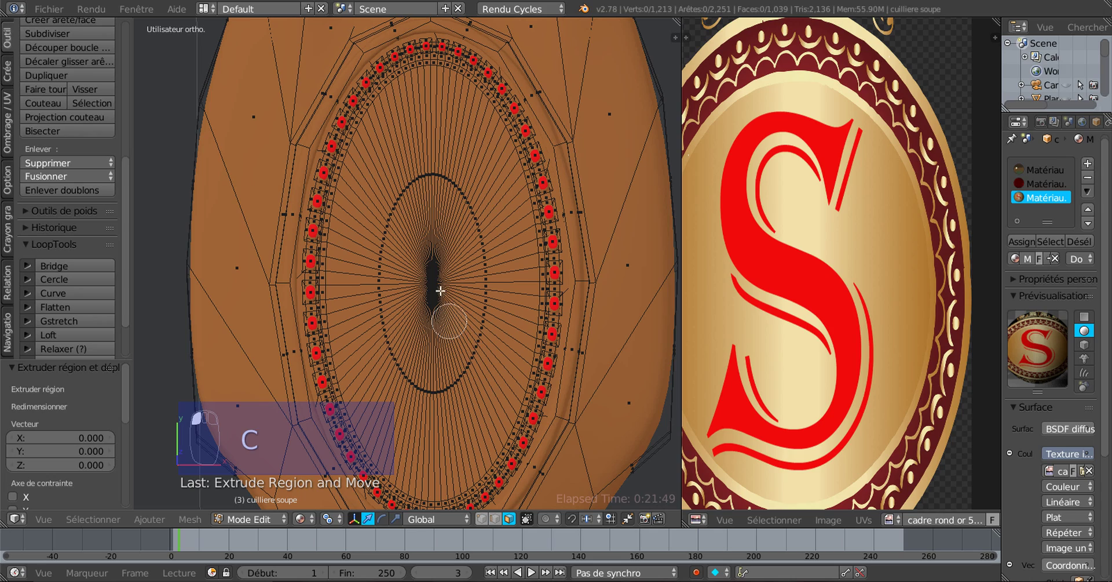
{"action": "mouse_move", "coordinate": [406, 168]}
{"action": "left_mouse_down"}
{"action": "mouse_move", "coordinate": [447, 194]}
{"action": "mouse_move", "coordinate": [443, 343]}
{"action": "mouse_move", "coordinate": [365, 354]}
{"action": "mouse_move", "coordinate": [435, 289]}
{"action": "left_mouse_up"}
{"action": "right_click", "coordinate": [434, 329]}
{"action": "scroll", "coordinate": [434, 328], "scroll_direction": "up", "scroll_amount": 2}
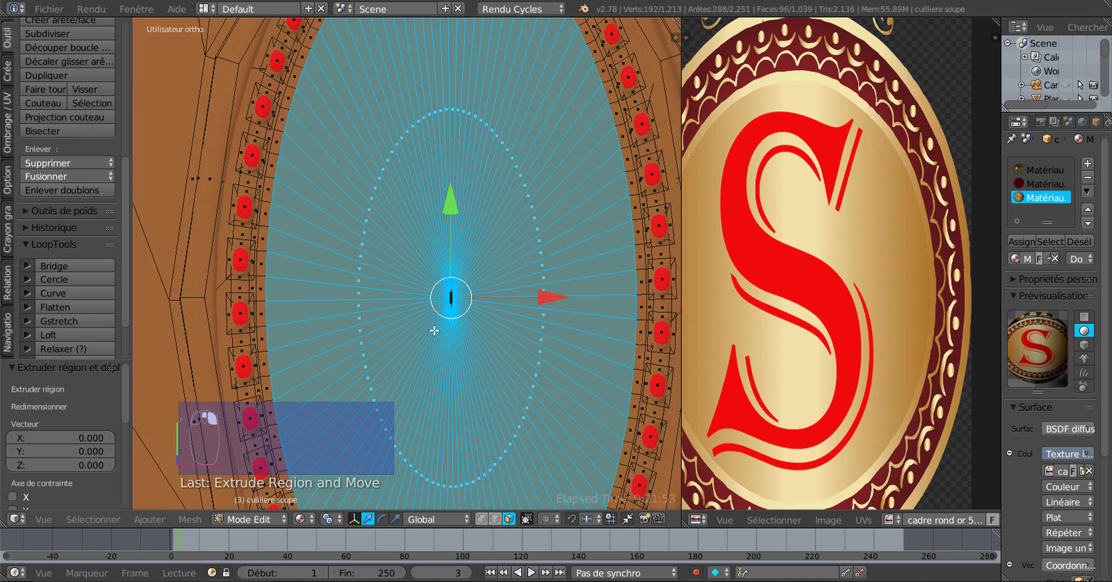
Examine the centre of the new faces up close from an angle, checking where they converge
{"action": "mouse_move", "coordinate": [434, 328]}
{"action": "middle_mouse_down"}
{"action": "mouse_move", "coordinate": [390, 318]}
{"action": "mouse_move", "coordinate": [427, 311]}
{"action": "mouse_move", "coordinate": [432, 328]}
{"action": "mouse_move", "coordinate": [434, 312]}
{"action": "middle_mouse_up"}
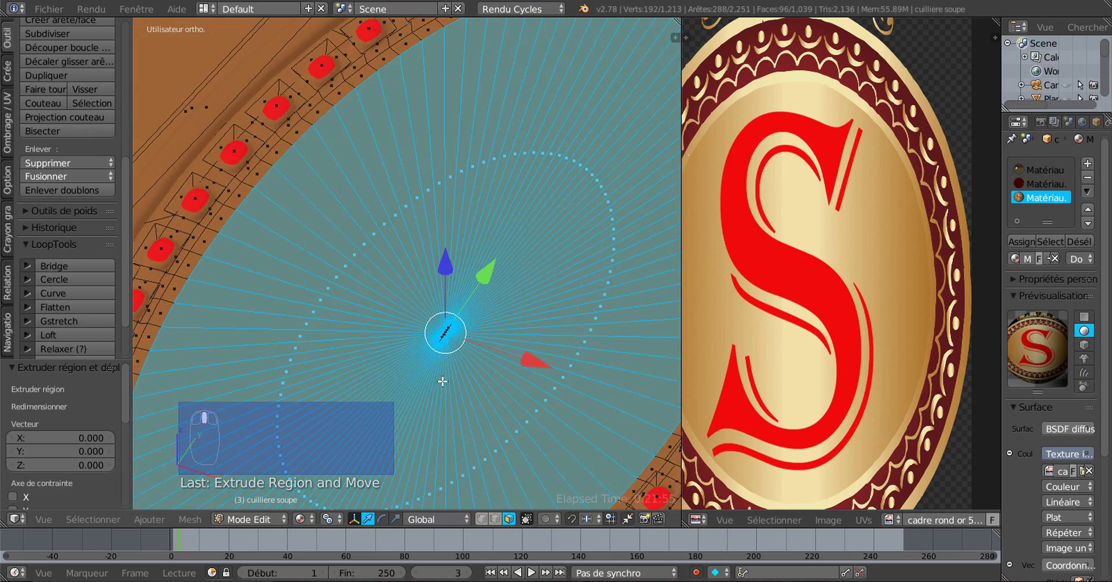
{"action": "scroll", "coordinate": [446, 382], "scroll_direction": "up", "scroll_amount": 3}
{"action": "middle_click_drag", "start_coordinate": [460, 417], "coordinate": [415, 314], "text": "shift"}
{"action": "scroll", "coordinate": [482, 280], "scroll_direction": "up", "scroll_amount": 4}
{"action": "scroll", "coordinate": [399, 318], "scroll_direction": "up", "scroll_amount": 2}
{"action": "scroll", "coordinate": [493, 241], "scroll_direction": "up", "scroll_amount": 2}
{"action": "scroll", "coordinate": [487, 283], "scroll_direction": "up", "scroll_amount": 5}
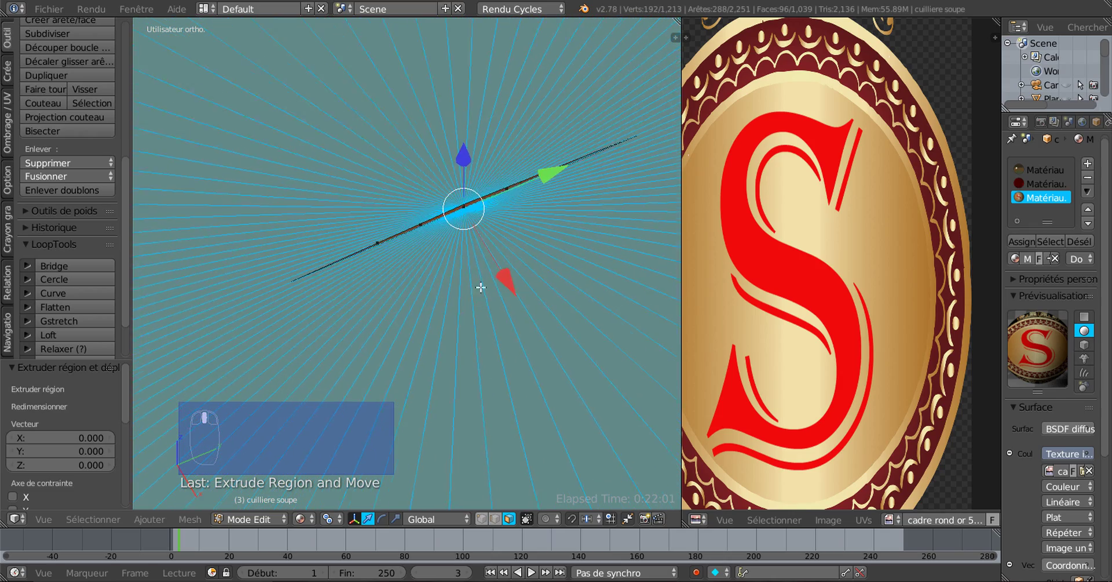
{"action": "scroll", "coordinate": [489, 256], "scroll_direction": "down", "scroll_amount": 1}
{"action": "middle_click_drag", "start_coordinate": [489, 258], "coordinate": [439, 285], "text": "shift"}
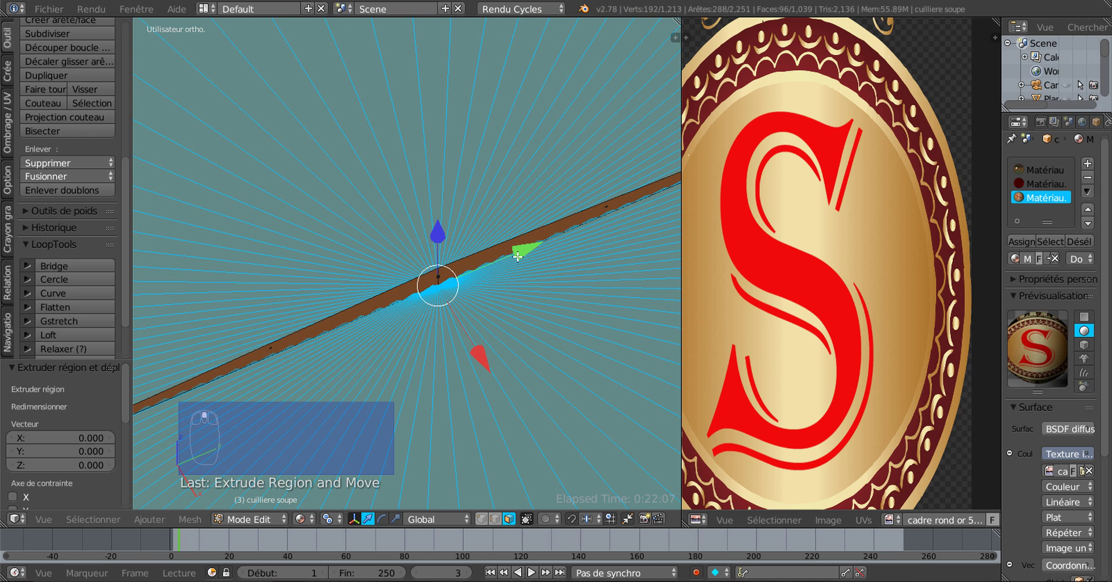
{"action": "scroll", "coordinate": [517, 256], "scroll_direction": "down", "scroll_amount": 3}
Try to circle-select the vertices at the medallion's centre in vertex selection mode with the scale manipulator active
{"action": "left_click", "coordinate": [396, 518]}
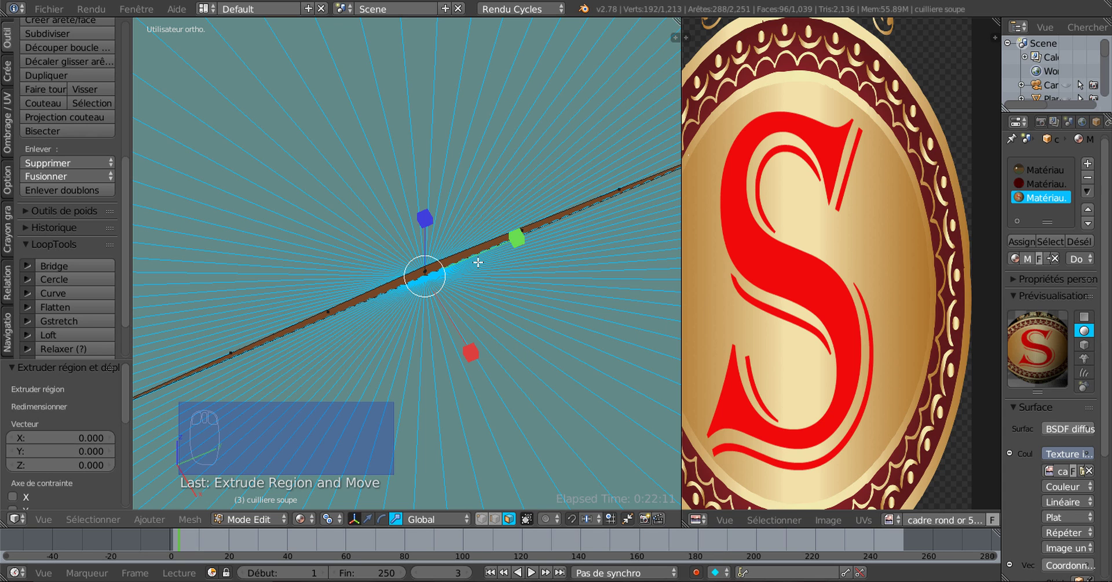
{"action": "scroll", "coordinate": [478, 262], "scroll_direction": "down", "scroll_amount": 3}
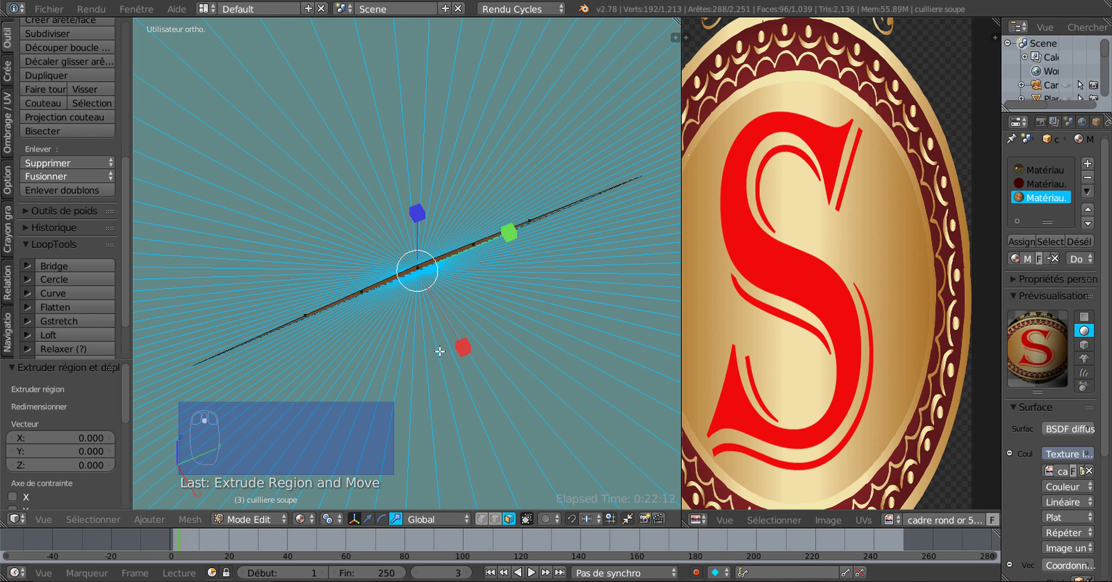
{"action": "left_click", "coordinate": [481, 519]}
{"action": "scroll", "coordinate": [468, 364], "scroll_direction": "down", "scroll_amount": 3}
{"action": "key", "text": "a"}
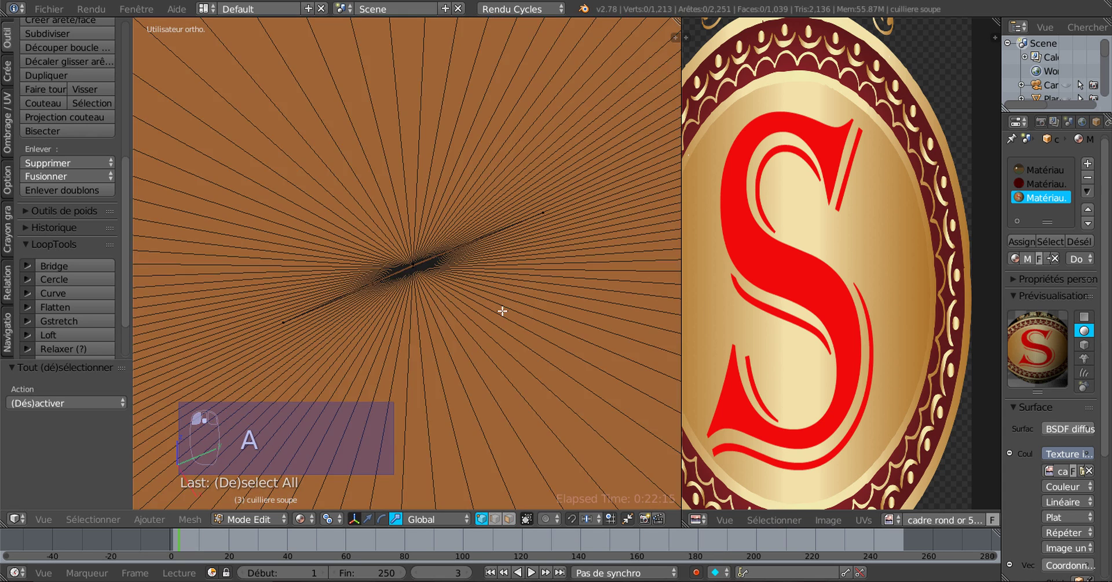
{"action": "key", "text": "c"}
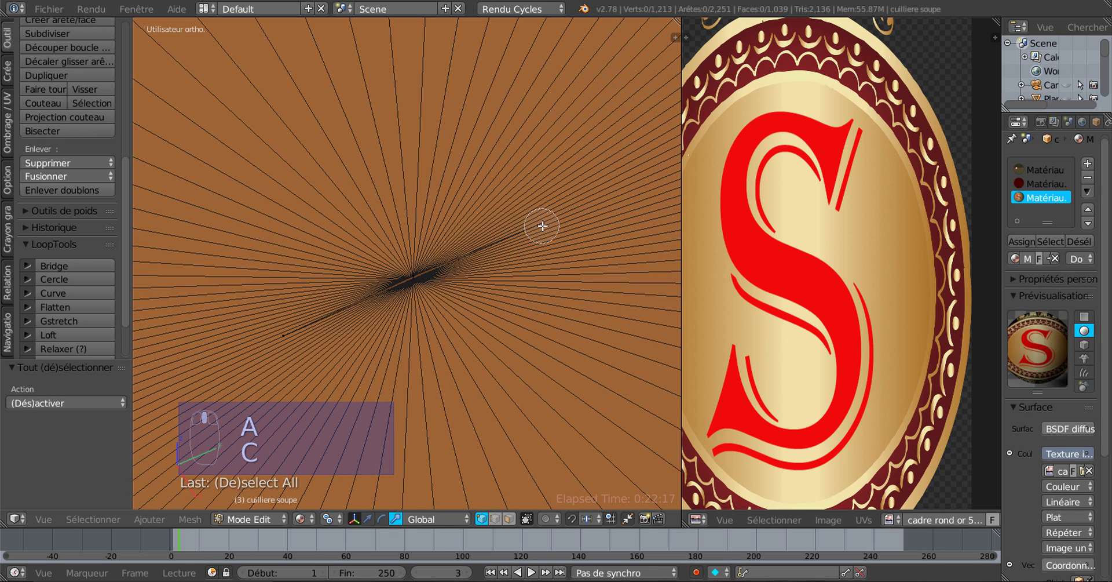
{"action": "mouse_move", "coordinate": [541, 226]}
{"action": "left_mouse_down"}
{"action": "mouse_move", "coordinate": [367, 285]}
{"action": "mouse_move", "coordinate": [273, 336]}
{"action": "mouse_move", "coordinate": [425, 278]}
{"action": "left_mouse_up"}
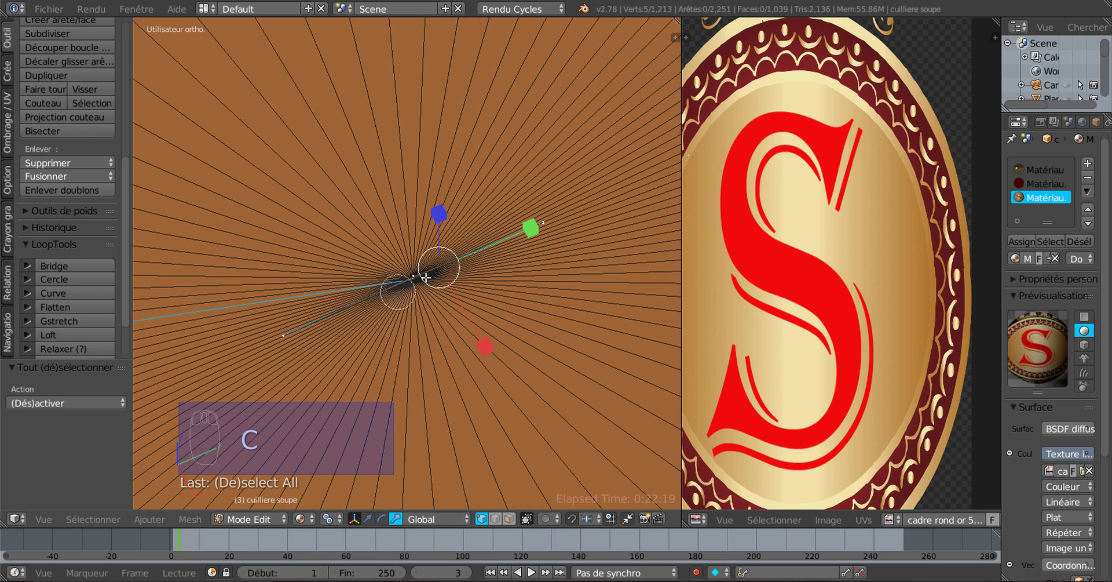
{"action": "right_click", "coordinate": [390, 291]}
{"action": "mouse_move", "coordinate": [390, 290]}
{"action": "middle_mouse_down"}
{"action": "mouse_move", "coordinate": [372, 328]}
{"action": "mouse_move", "coordinate": [394, 320]}
{"action": "mouse_move", "coordinate": [375, 350]}
{"action": "mouse_move", "coordinate": [486, 346]}
{"action": "mouse_move", "coordinate": [450, 336]}
{"action": "middle_mouse_up"}
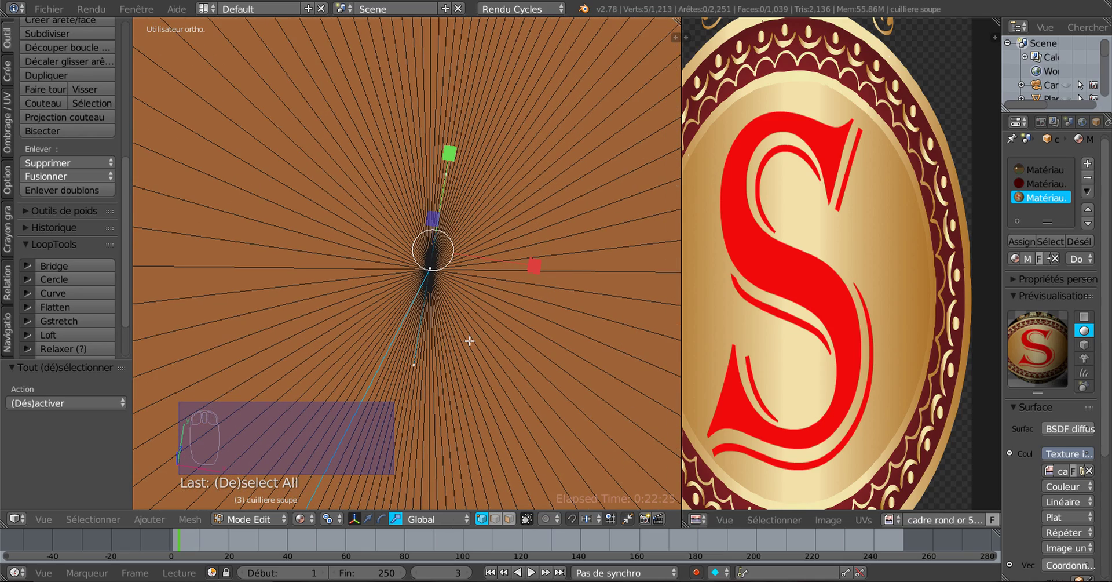
{"action": "key", "text": "ctrl+z"}
{"action": "key", "text": "ctrl+z"}
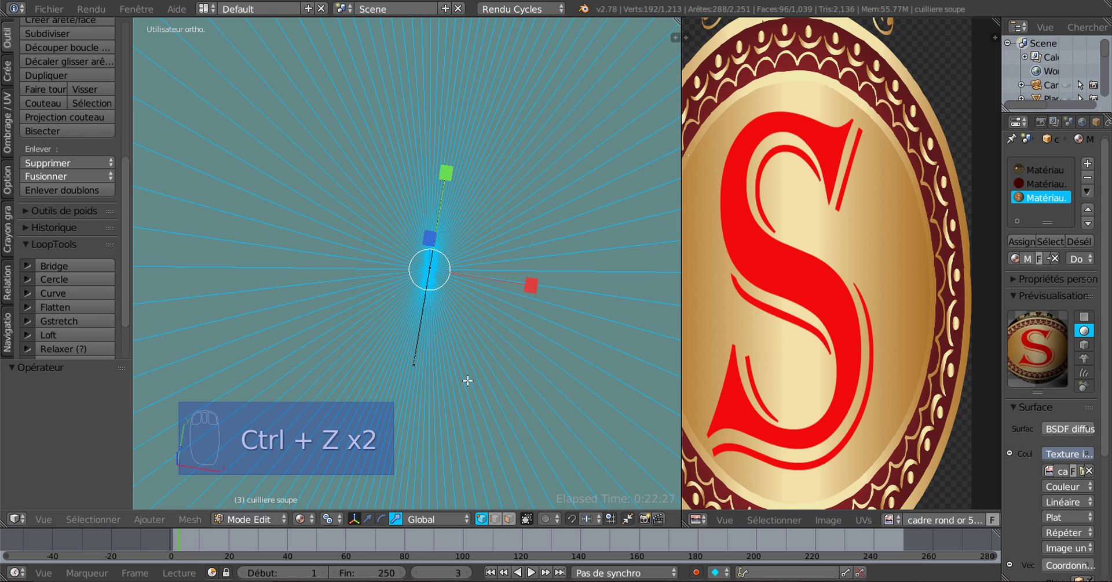
Scale the selected faces filling the oval medallion to 0 so they collapse at the centre
{"action": "key", "text": "s"}
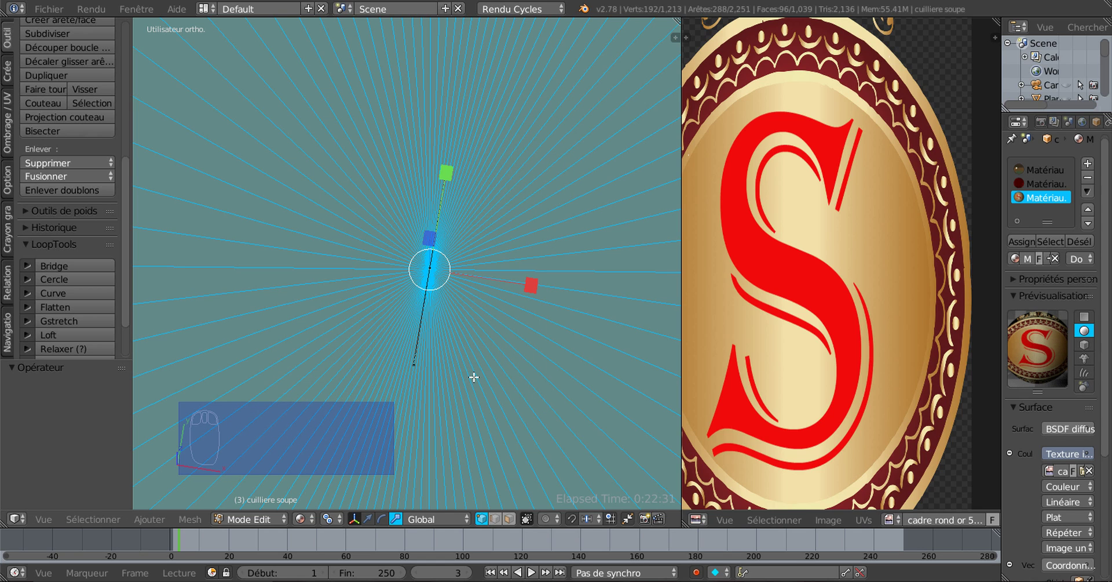
{"action": "key", "text": "s"}
{"action": "key", "text": "0"}
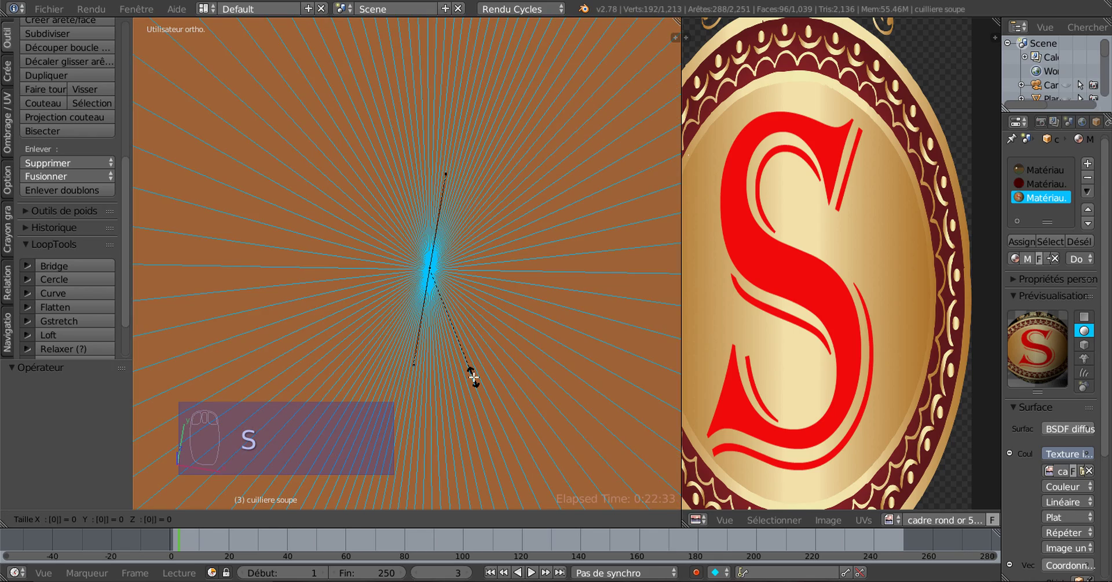
{"action": "key", "text": "Return"}
{"action": "scroll", "coordinate": [486, 371], "scroll_direction": "down", "scroll_amount": 9}
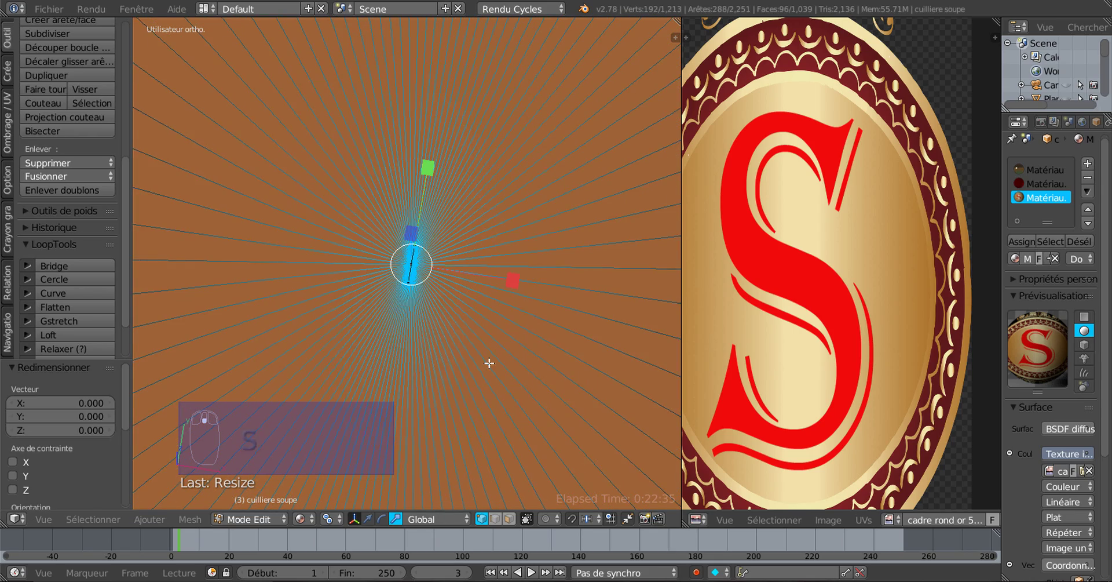
{"action": "scroll", "coordinate": [488, 361], "scroll_direction": "down", "scroll_amount": 2}
Add a single loop cut across the radial faces of the medallion, forming a small oval around the centre
{"action": "middle_click_drag", "start_coordinate": [516, 343], "coordinate": [526, 338]}
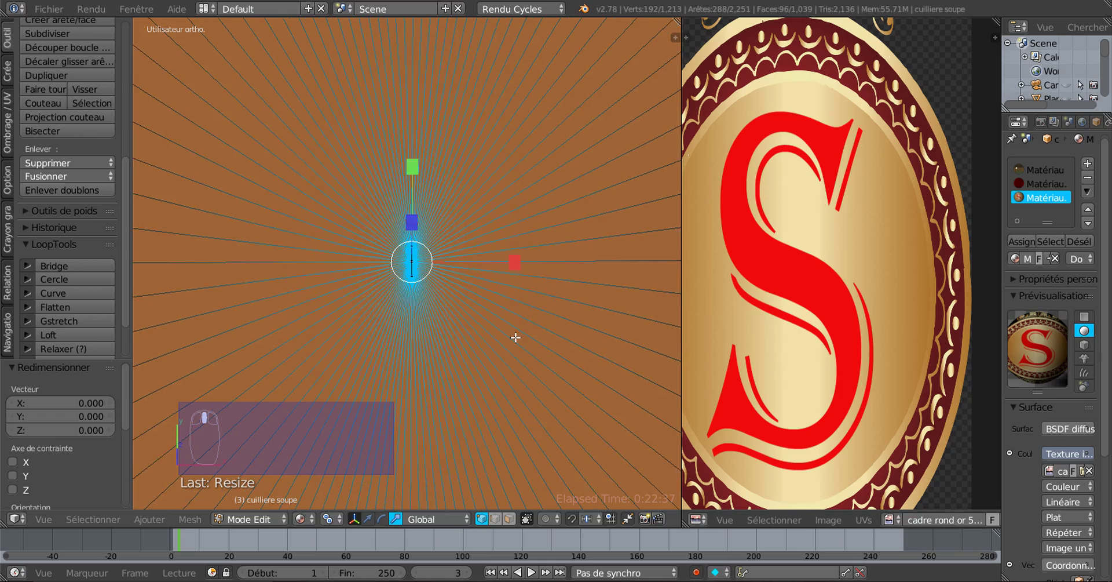
{"action": "scroll", "coordinate": [515, 338], "scroll_direction": "down", "scroll_amount": 3}
{"action": "scroll", "coordinate": [454, 293], "scroll_direction": "up", "scroll_amount": 1}
{"action": "scroll", "coordinate": [450, 287], "scroll_direction": "down", "scroll_amount": 1}
{"action": "scroll", "coordinate": [450, 288], "scroll_direction": "up", "scroll_amount": 5}
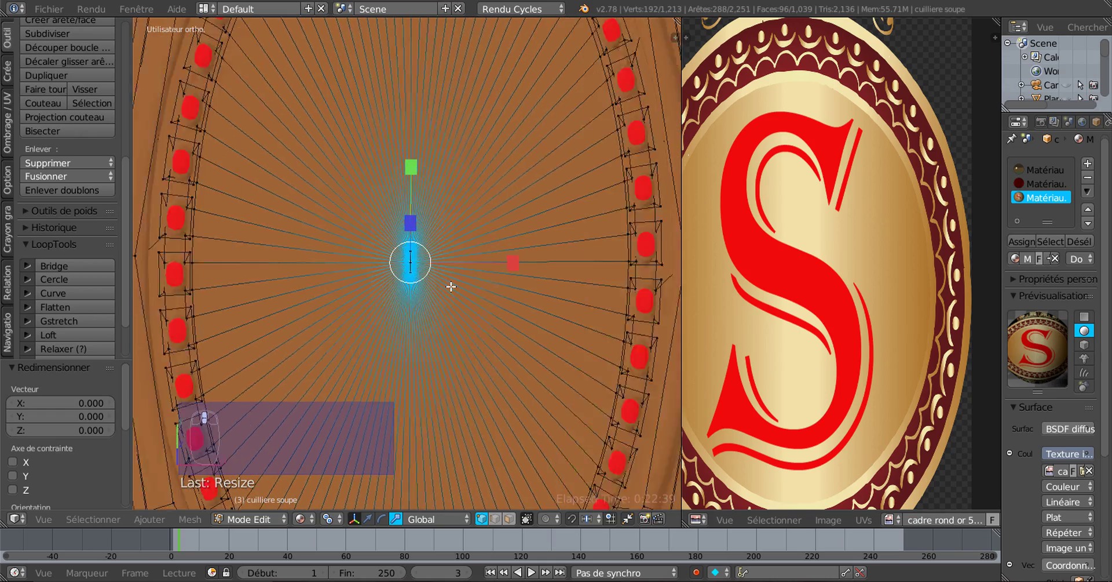
{"action": "scroll", "coordinate": [434, 289], "scroll_direction": "up", "scroll_amount": 3}
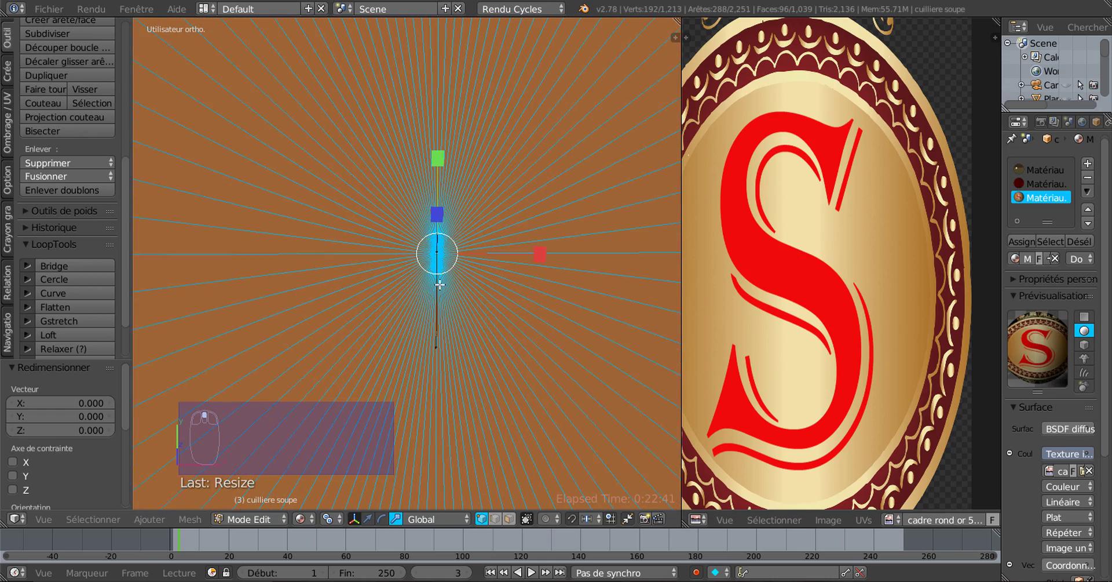
{"action": "scroll", "coordinate": [472, 298], "scroll_direction": "down", "scroll_amount": 5}
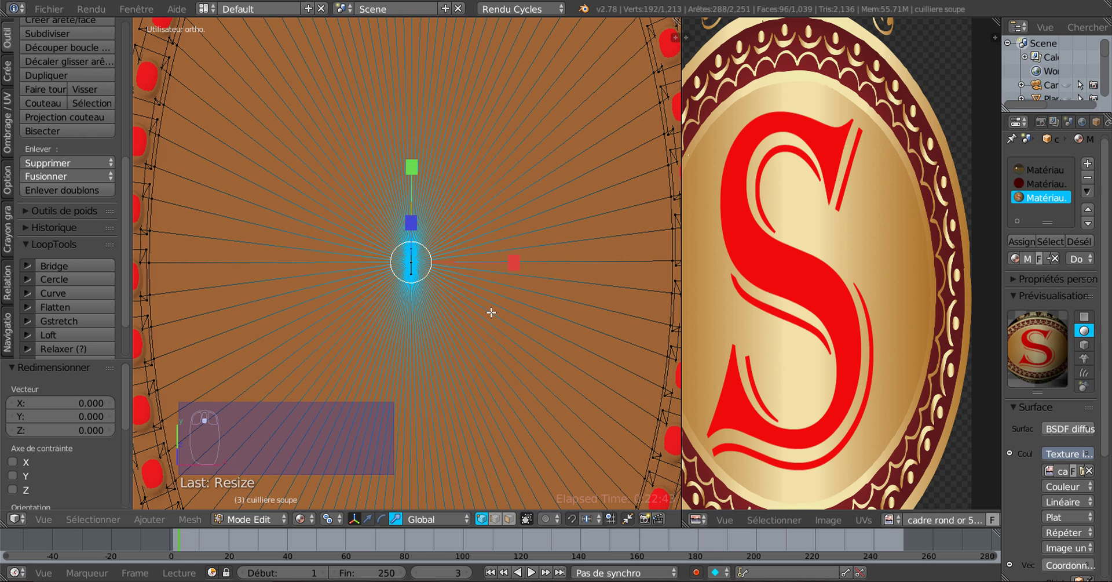
{"action": "key", "text": "ctrl+r"}
{"action": "left_click", "coordinate": [557, 307]}
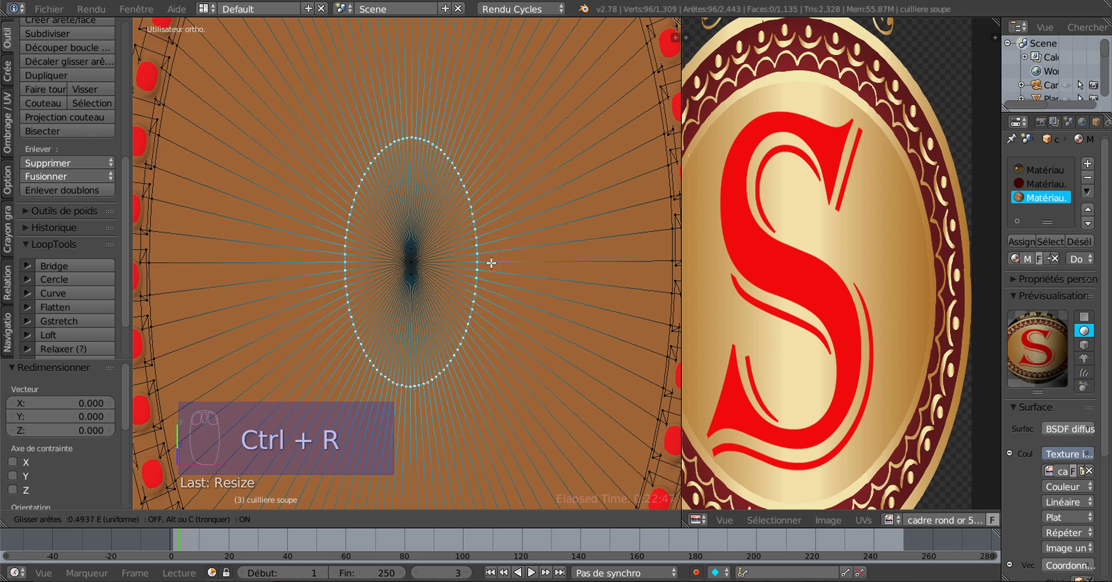
{"action": "left_click", "coordinate": [469, 248]}
{"action": "scroll", "coordinate": [469, 249], "scroll_direction": "up", "scroll_amount": 3}
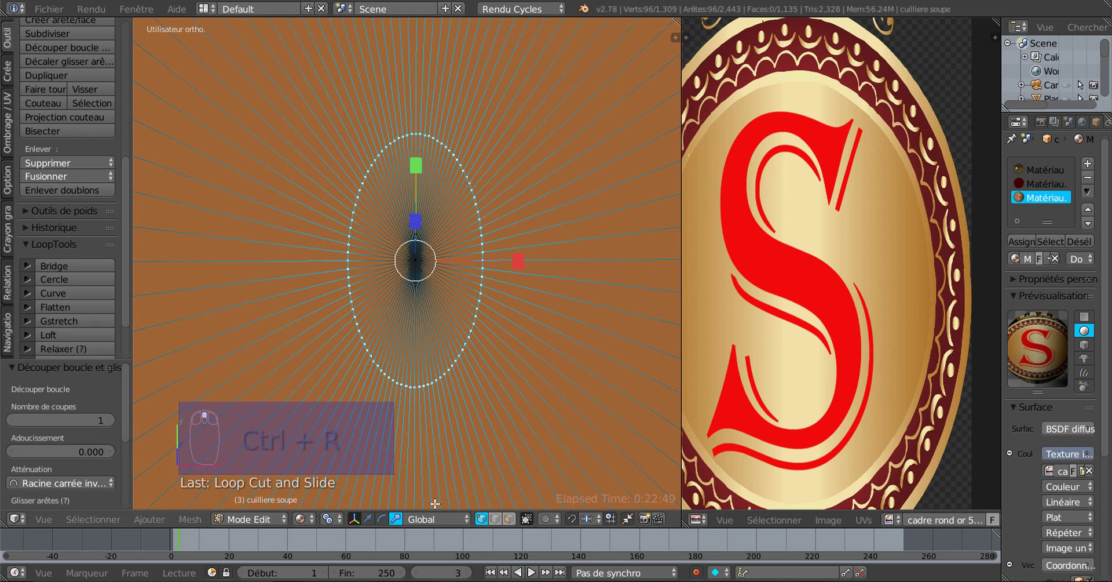
Circle-select every face inside the new oval loop, including the overlapping ones at the centre, and delete those faces
{"action": "left_click", "coordinate": [510, 519]}
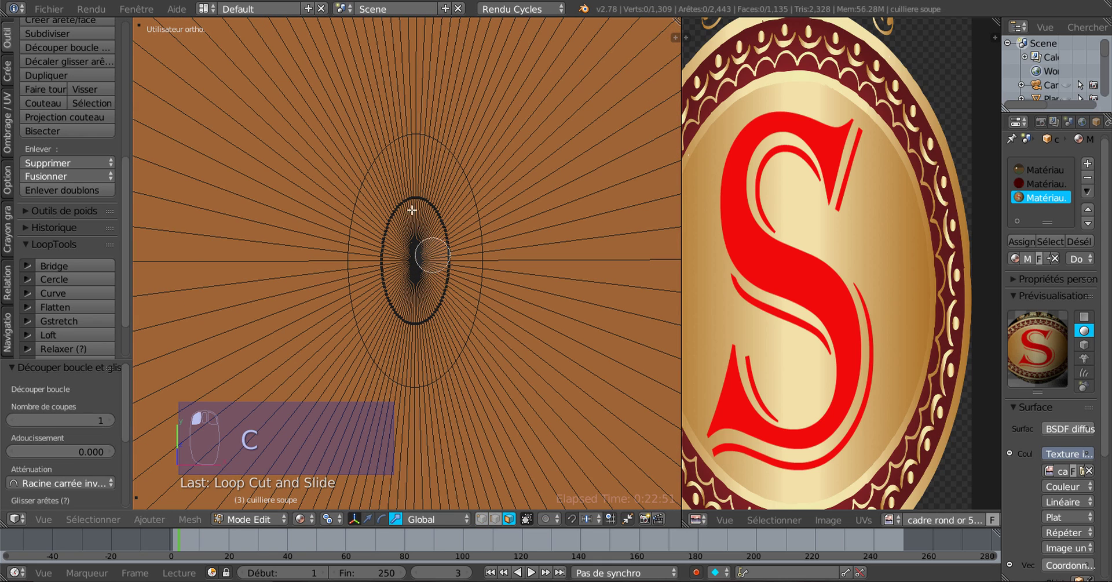
{"action": "mouse_move", "coordinate": [412, 209]}
{"action": "left_mouse_down"}
{"action": "mouse_move", "coordinate": [443, 243]}
{"action": "mouse_move", "coordinate": [389, 289]}
{"action": "mouse_move", "coordinate": [415, 221]}
{"action": "left_mouse_up"}
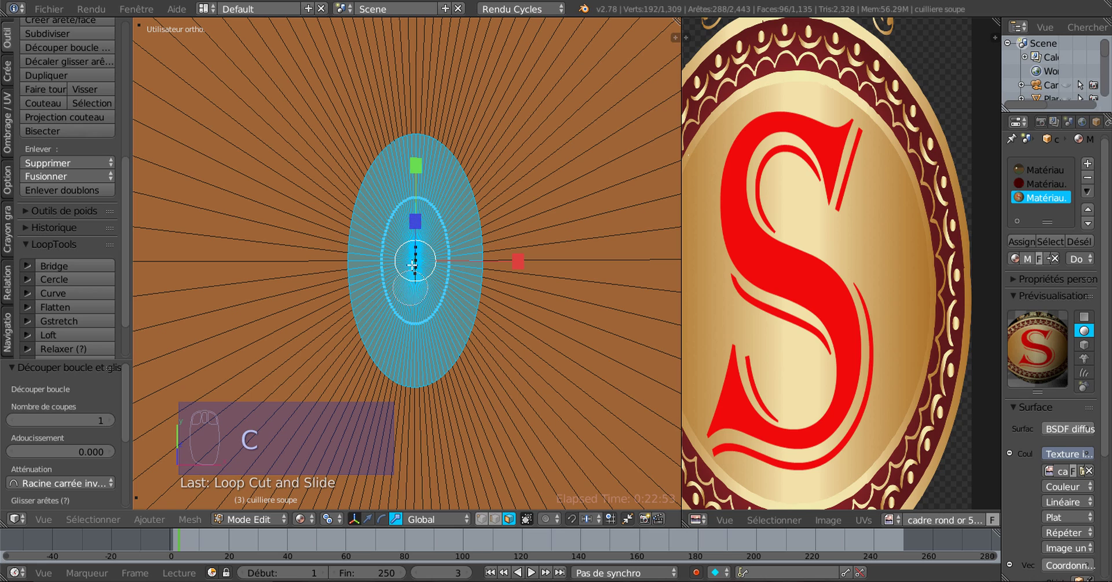
{"action": "scroll", "coordinate": [411, 268], "scroll_direction": "up", "scroll_amount": 2}
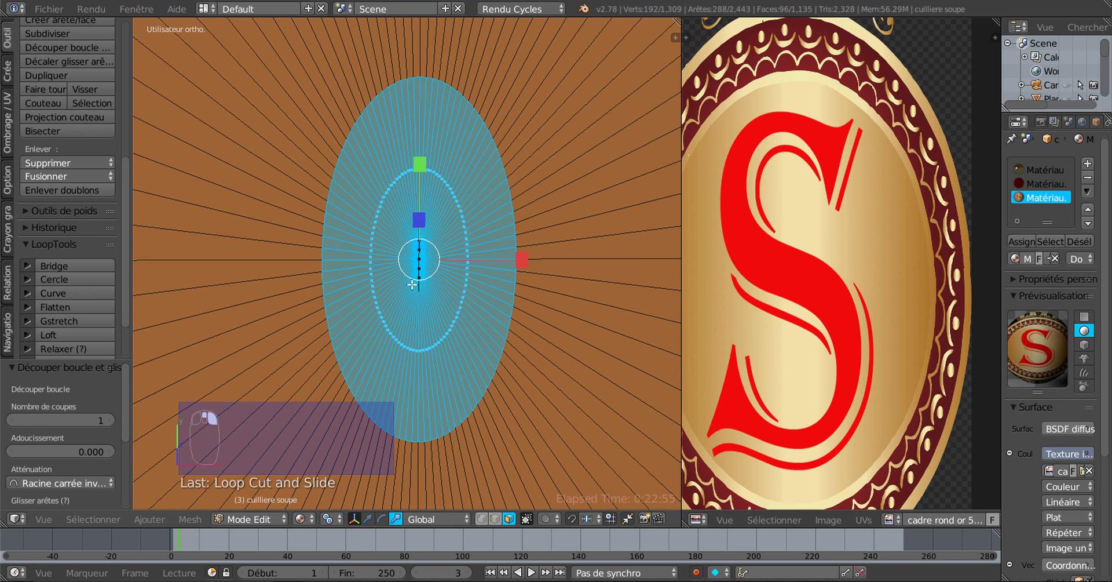
{"action": "scroll", "coordinate": [412, 285], "scroll_direction": "up", "scroll_amount": 4}
{"action": "mouse_move", "coordinate": [435, 317]}
{"action": "middle_mouse_down"}
{"action": "mouse_move", "coordinate": [410, 270]}
{"action": "mouse_move", "coordinate": [432, 250]}
{"action": "middle_mouse_up"}
{"action": "key", "text": "z"}
{"action": "key", "text": "c"}
{"action": "left_click_drag", "start_coordinate": [446, 172], "coordinate": [407, 252]}
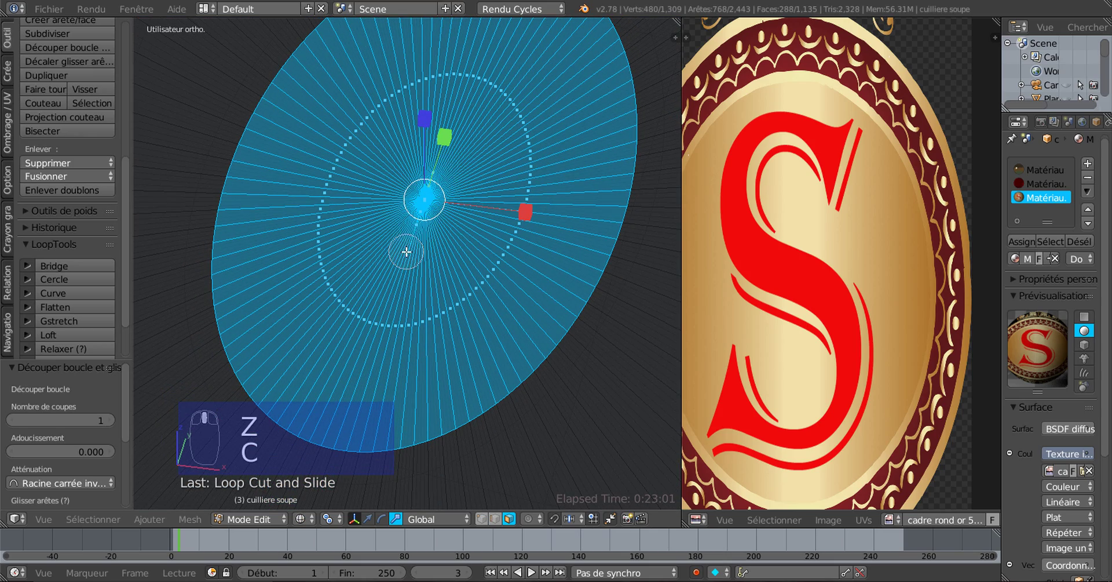
{"action": "right_click", "coordinate": [406, 252]}
{"action": "mouse_move", "coordinate": [440, 283]}
{"action": "middle_mouse_down"}
{"action": "mouse_move", "coordinate": [348, 231]}
{"action": "mouse_move", "coordinate": [340, 211]}
{"action": "mouse_move", "coordinate": [380, 238]}
{"action": "mouse_move", "coordinate": [391, 306]}
{"action": "mouse_move", "coordinate": [464, 331]}
{"action": "mouse_move", "coordinate": [414, 318]}
{"action": "mouse_move", "coordinate": [415, 303]}
{"action": "mouse_move", "coordinate": [453, 328]}
{"action": "middle_mouse_up"}
{"action": "scroll", "coordinate": [448, 320], "scroll_direction": "up", "scroll_amount": 3}
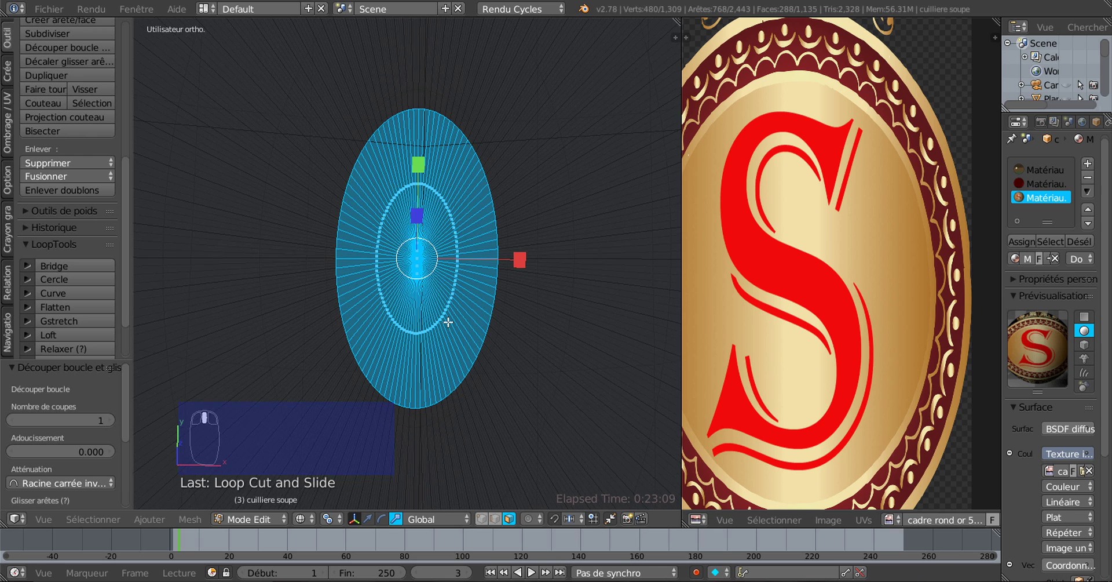
{"action": "key", "text": "z"}
{"action": "key", "text": "x"}
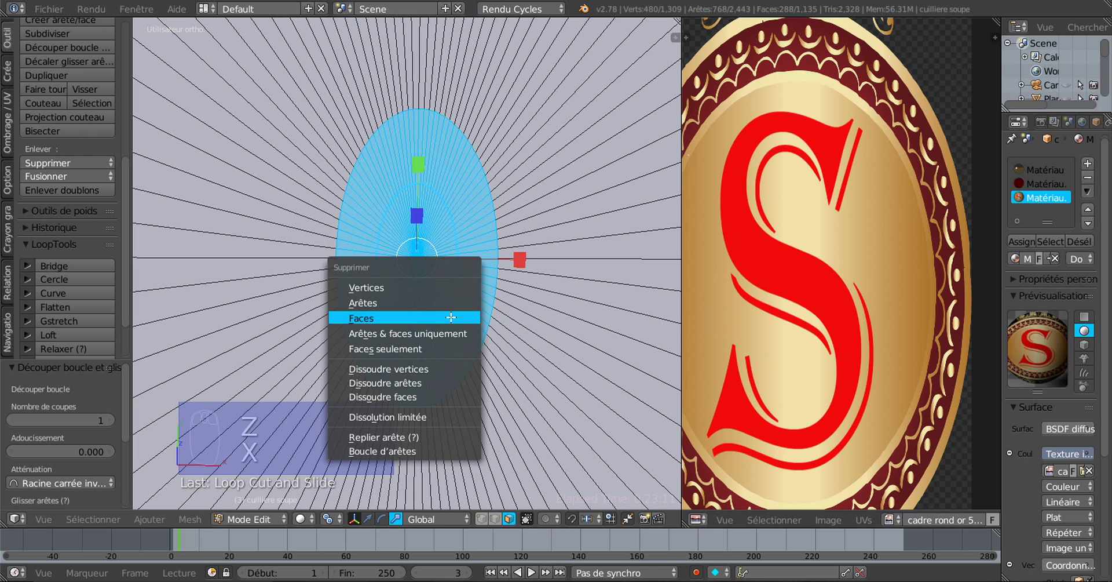
{"action": "left_click", "coordinate": [395, 318]}
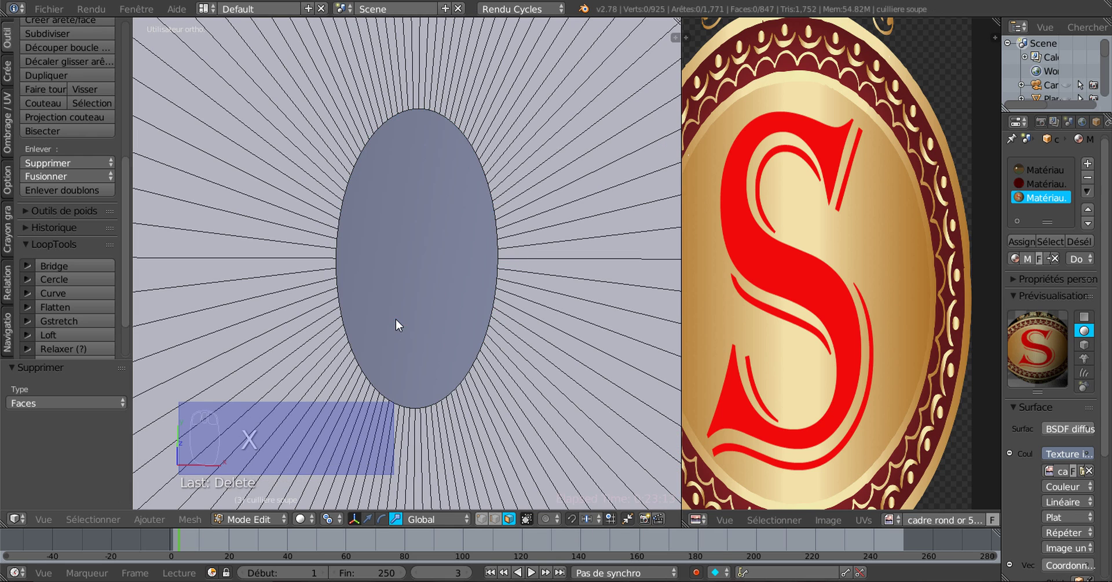
Select the edge loop around the central hole and round it with LoopTools Circle using the Best fit method
{"action": "middle_click_drag", "start_coordinate": [396, 319], "coordinate": [435, 177]}
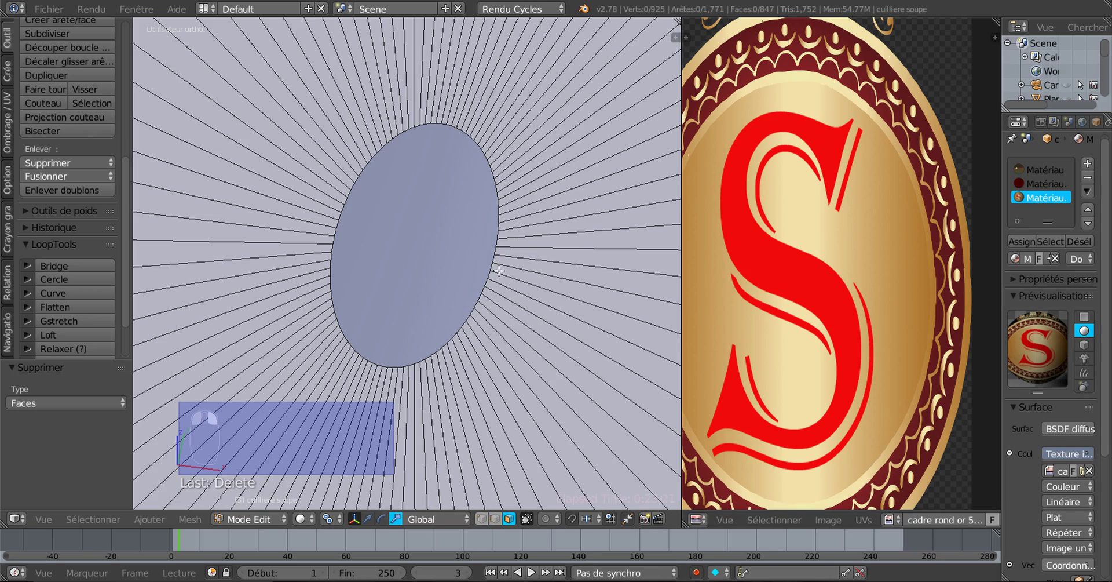
{"action": "mouse_move", "coordinate": [473, 313]}
{"action": "middle_mouse_down"}
{"action": "mouse_move", "coordinate": [505, 295]}
{"action": "mouse_move", "coordinate": [481, 323]}
{"action": "middle_mouse_up"}
{"action": "scroll", "coordinate": [505, 295], "scroll_direction": "up", "scroll_amount": 1}
{"action": "scroll", "coordinate": [488, 323], "scroll_direction": "down", "scroll_amount": 3}
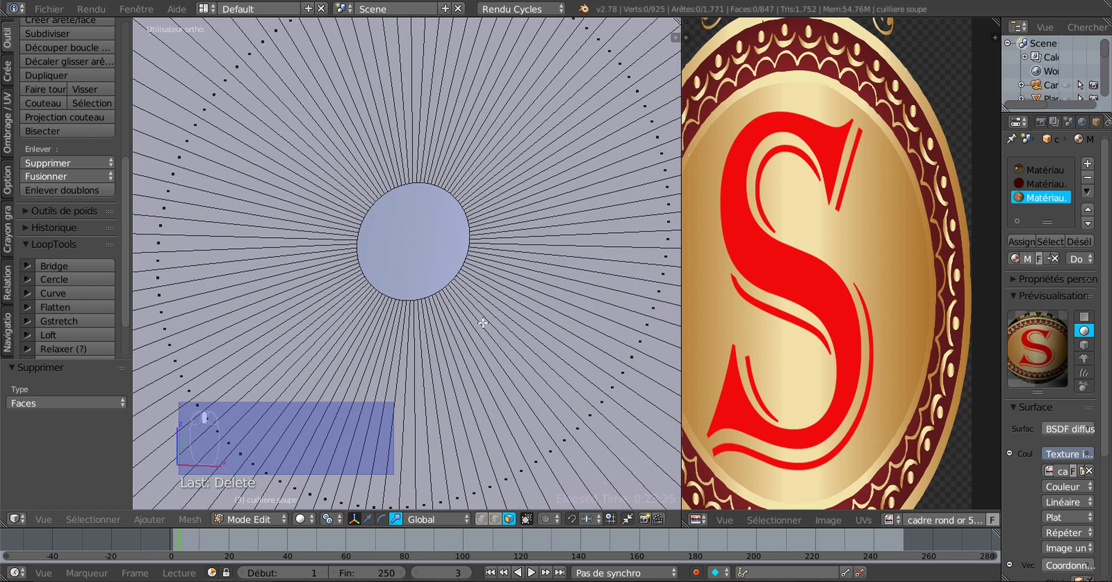
{"action": "scroll", "coordinate": [478, 326], "scroll_direction": "up", "scroll_amount": 3}
{"action": "scroll", "coordinate": [465, 340], "scroll_direction": "up", "scroll_amount": 2}
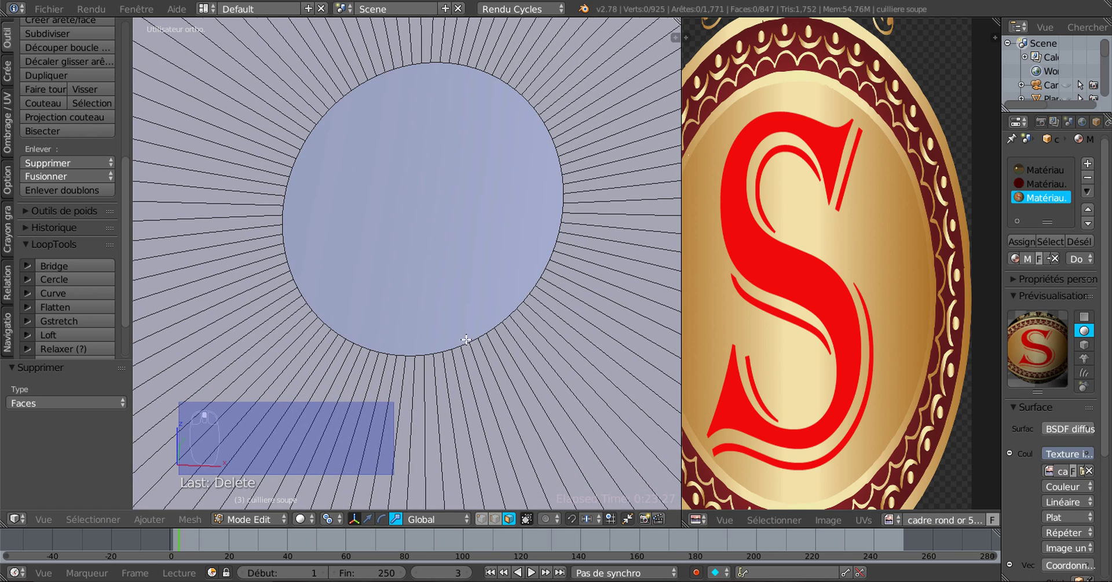
{"action": "left_click", "coordinate": [490, 518]}
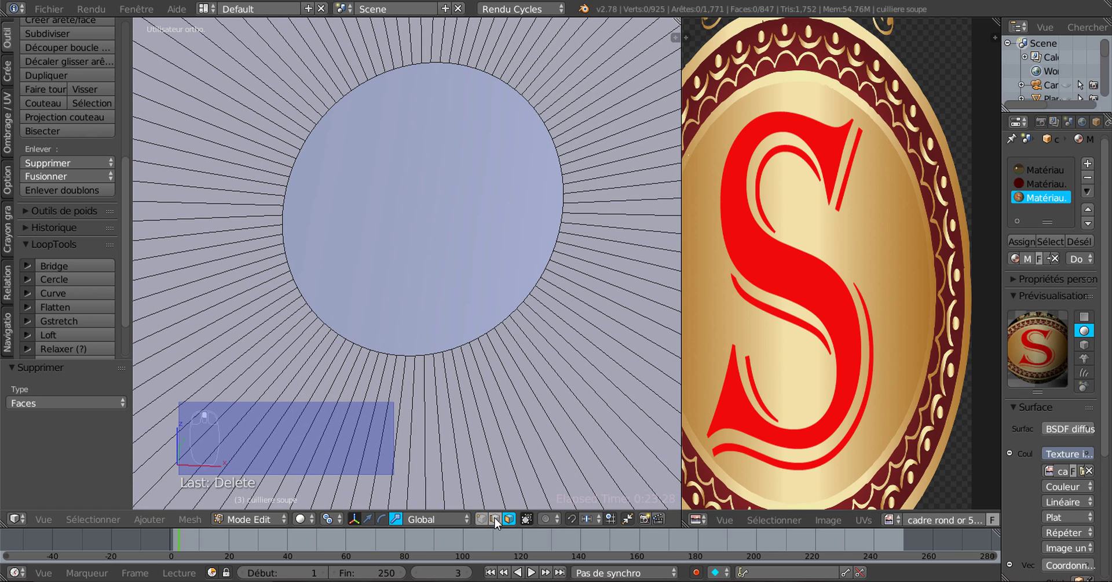
{"action": "right_click", "coordinate": [475, 344], "text": "alt"}
{"action": "scroll", "coordinate": [475, 343], "scroll_direction": "down", "scroll_amount": 1}
{"action": "middle_click_drag", "start_coordinate": [476, 343], "coordinate": [497, 382]}
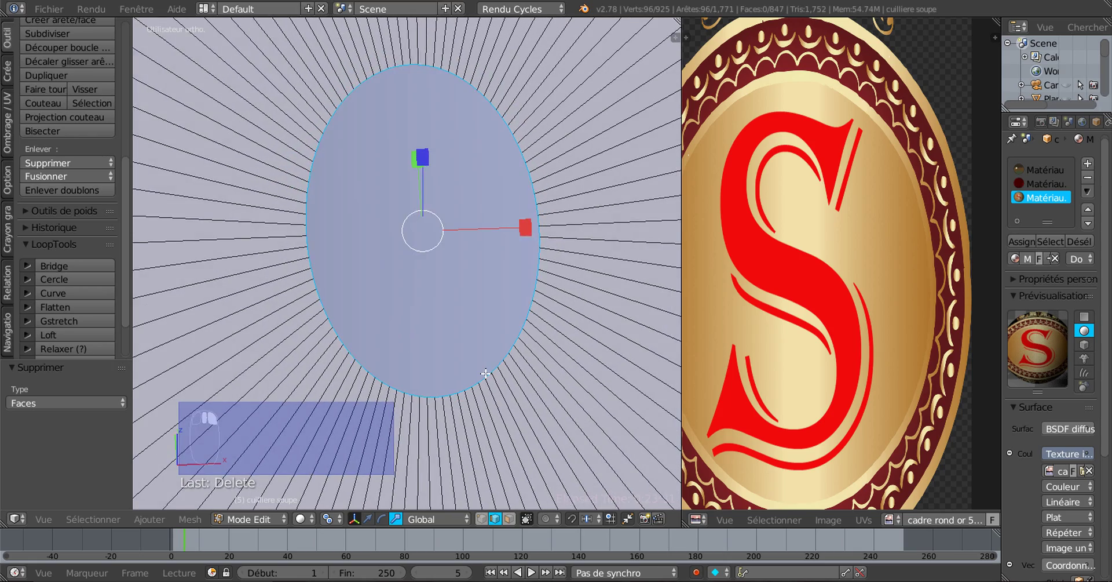
{"action": "scroll", "coordinate": [497, 383], "scroll_direction": "down", "scroll_amount": 3}
{"action": "left_click", "coordinate": [64, 280]}
{"action": "scroll", "coordinate": [214, 286], "scroll_direction": "down", "scroll_amount": 3}
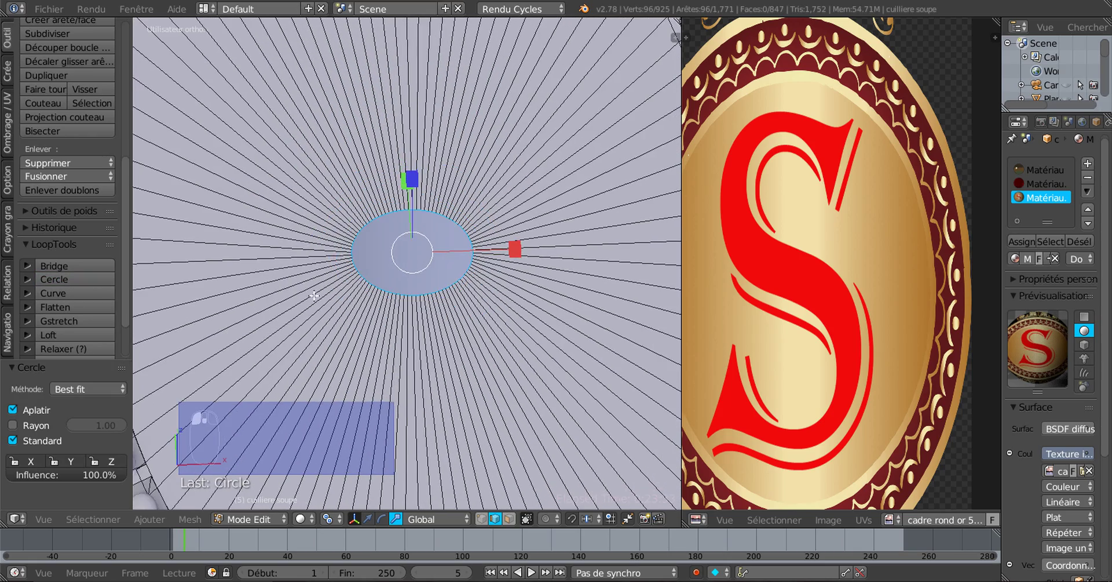
From the top view, extrude the circular edge loop, scale it to 0 to close the hole, and remove the doubles
{"action": "middle_click_drag", "start_coordinate": [363, 311], "coordinate": [360, 343]}
{"action": "key", "text": "KP_7"}
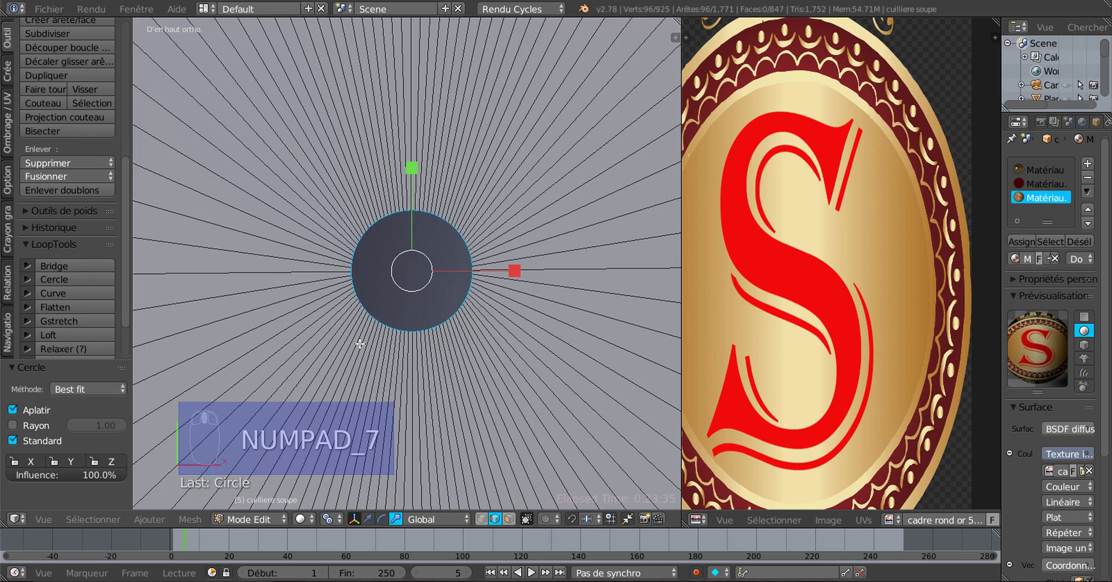
{"action": "key", "text": "e"}
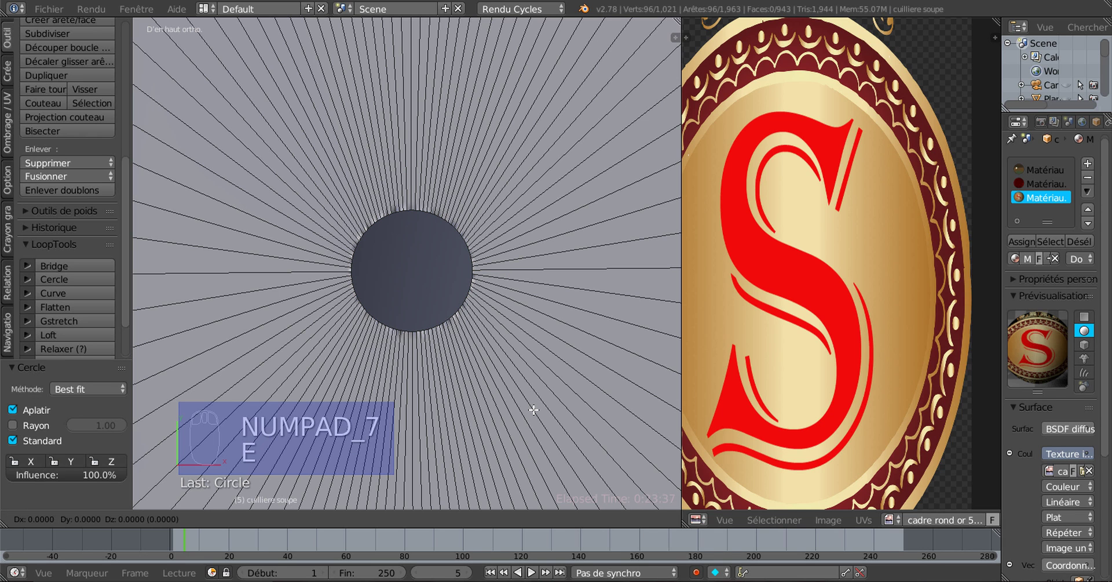
{"action": "type", "text": "s"}
{"action": "type", "text": "0"}
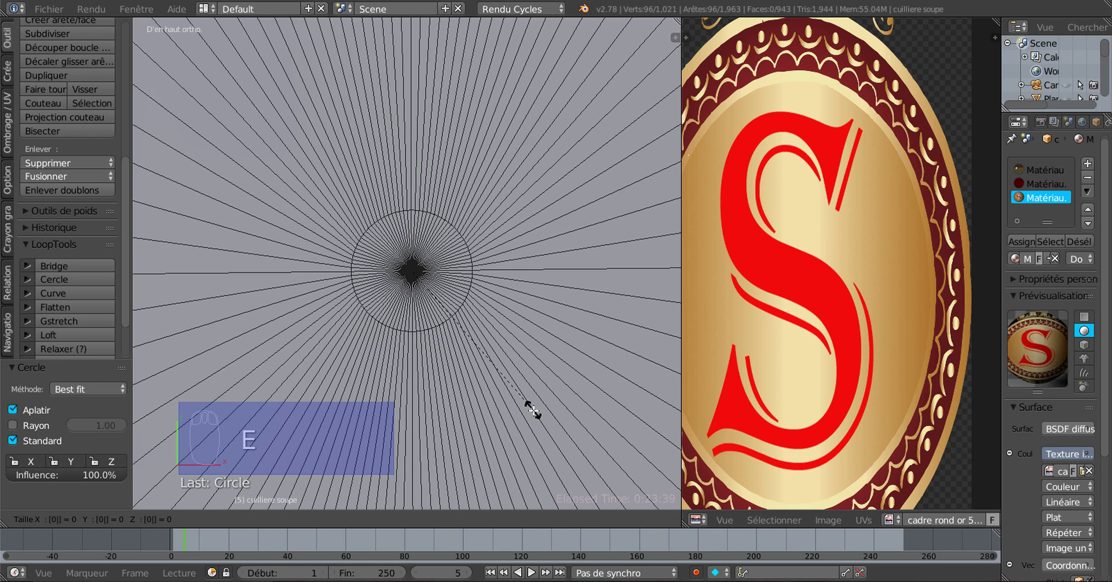
{"action": "key", "text": "Return"}
{"action": "scroll", "coordinate": [434, 384], "scroll_direction": "up", "scroll_amount": 6}
{"action": "scroll", "coordinate": [438, 383], "scroll_direction": "down", "scroll_amount": 3}
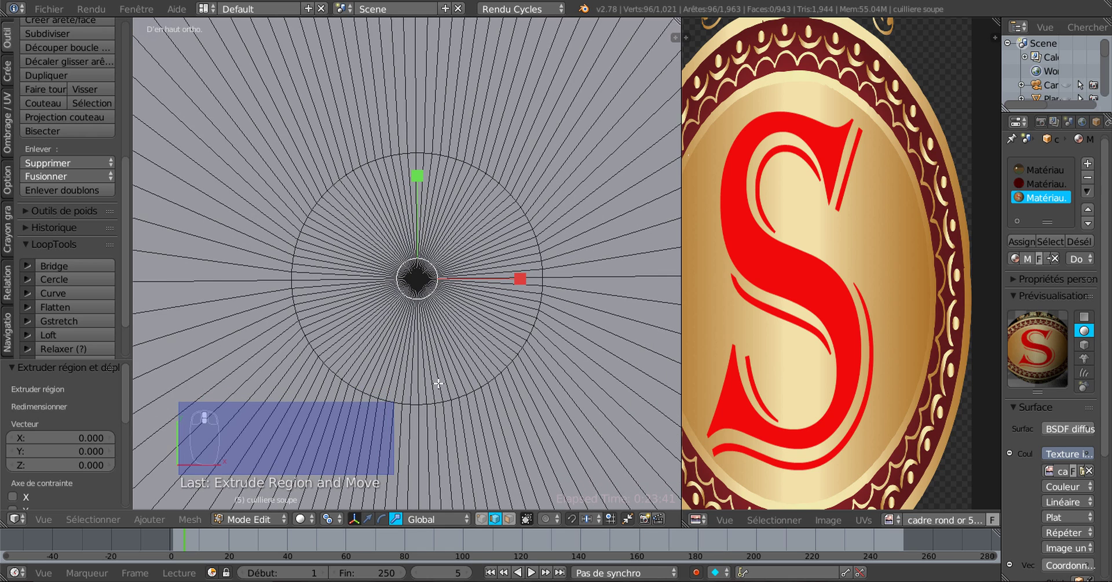
{"action": "left_click", "coordinate": [47, 187]}
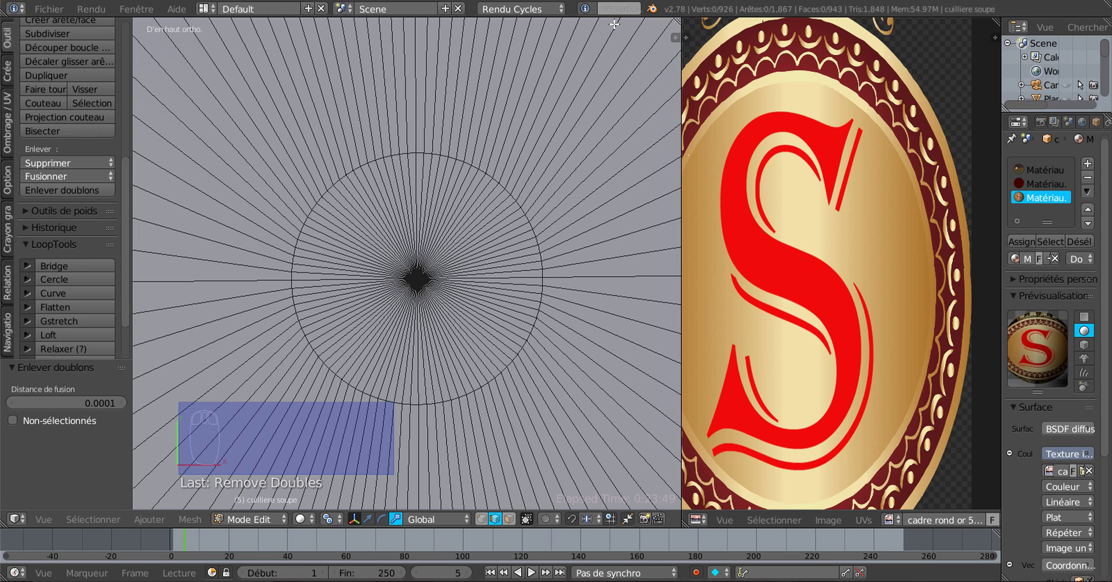
Check the whole medallion in object mode and return to editing the mesh in face selection mode
{"action": "key", "text": "Tab"}
{"action": "middle_click_drag", "start_coordinate": [522, 352], "coordinate": [455, 519]}
{"action": "key", "text": "Tab"}
{"action": "left_click", "coordinate": [511, 518]}
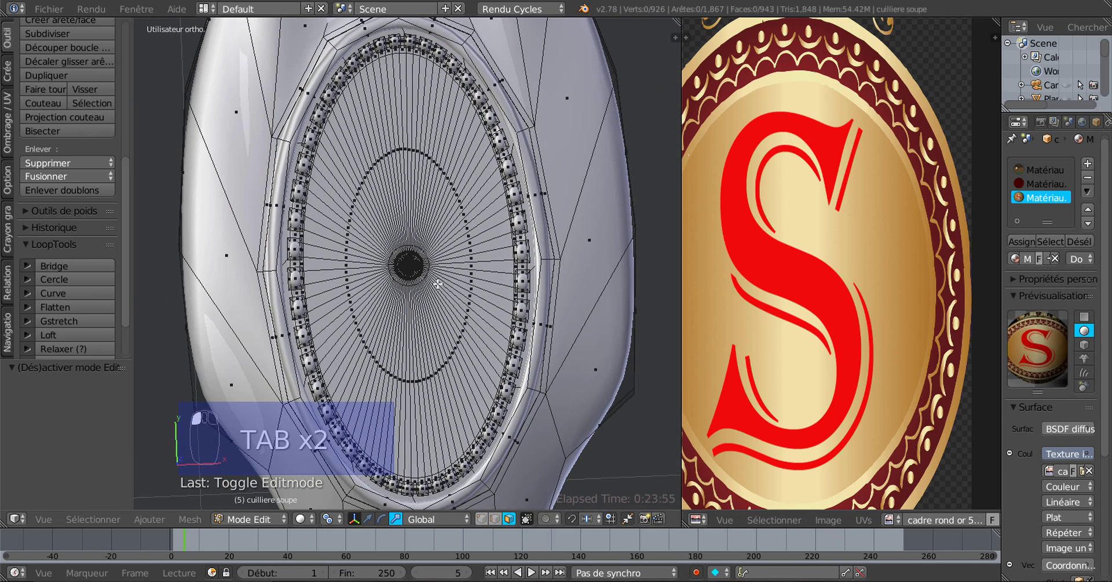
Circle-select every face inside the medallion's inner oval, including the one missed near the centre
{"action": "middle_click_drag", "start_coordinate": [429, 348], "coordinate": [405, 295]}
{"action": "key", "text": "c"}
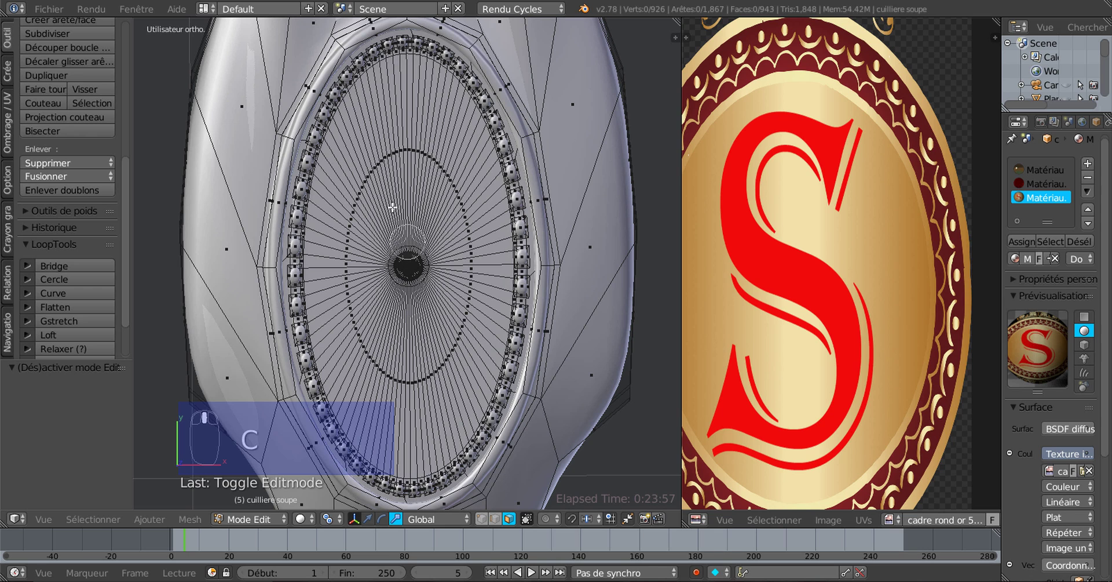
{"action": "mouse_move", "coordinate": [392, 207]}
{"action": "left_mouse_down"}
{"action": "mouse_move", "coordinate": [390, 149]}
{"action": "mouse_move", "coordinate": [423, 162]}
{"action": "mouse_move", "coordinate": [440, 241]}
{"action": "mouse_move", "coordinate": [414, 268]}
{"action": "mouse_move", "coordinate": [405, 258]}
{"action": "left_mouse_up"}
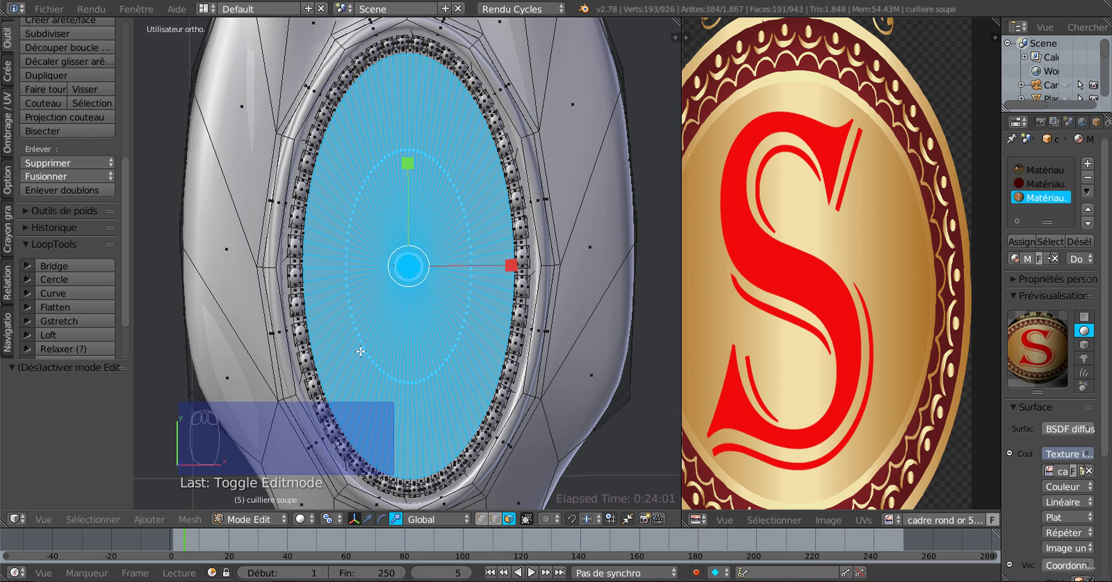
{"action": "scroll", "coordinate": [361, 351], "scroll_direction": "up", "scroll_amount": 6}
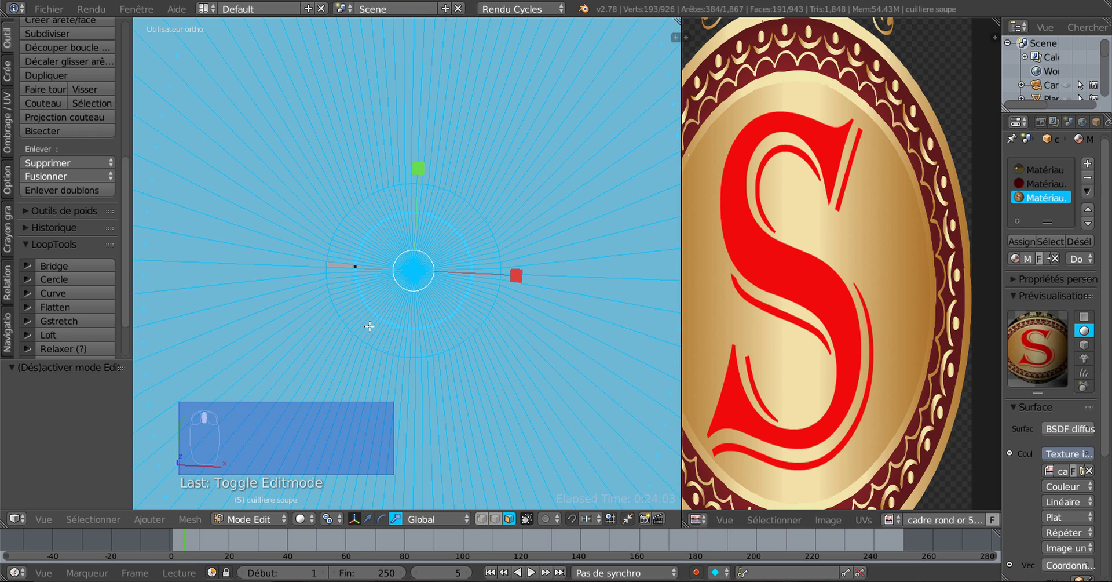
{"action": "key", "text": "c"}
{"action": "right_click", "coordinate": [355, 268]}
{"action": "scroll", "coordinate": [382, 310], "scroll_direction": "down", "scroll_amount": 3}
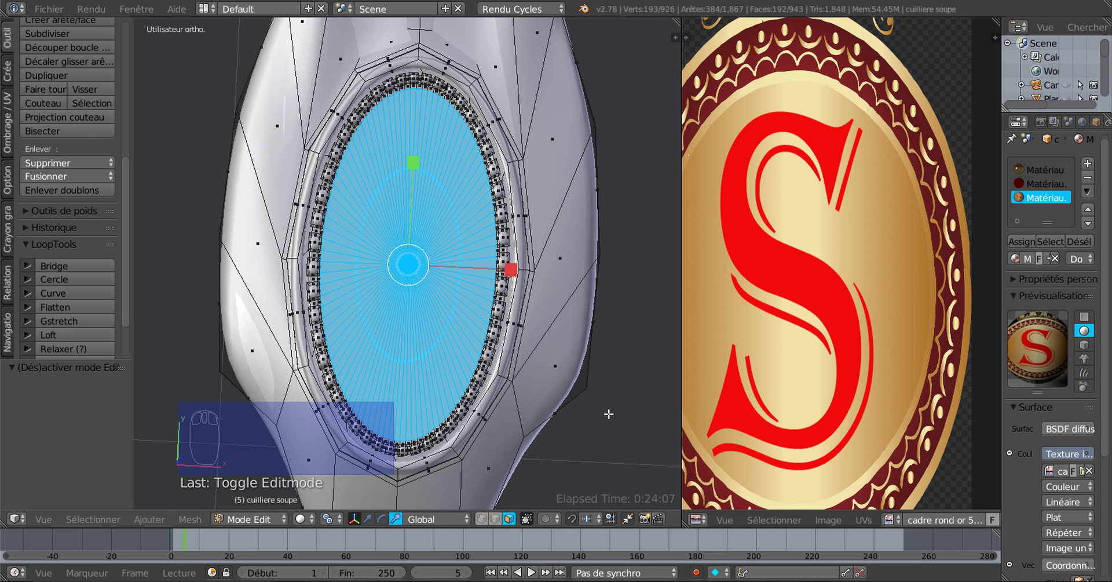
Unwrap the selected medallion faces with the angle-based Unwrap while in top view
{"action": "key", "text": "KP_7"}
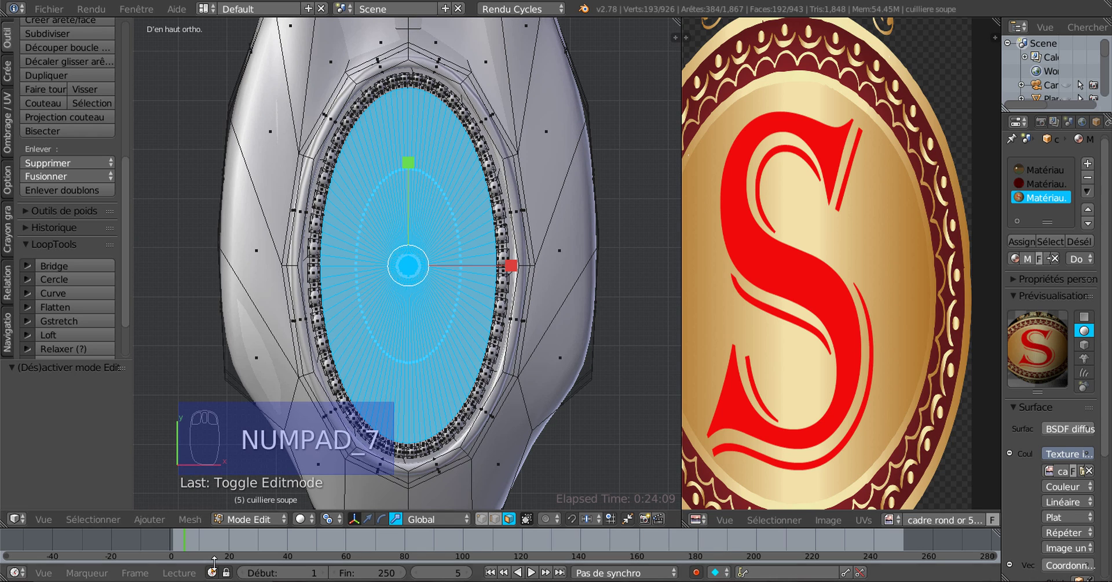
{"action": "left_click", "coordinate": [200, 520]}
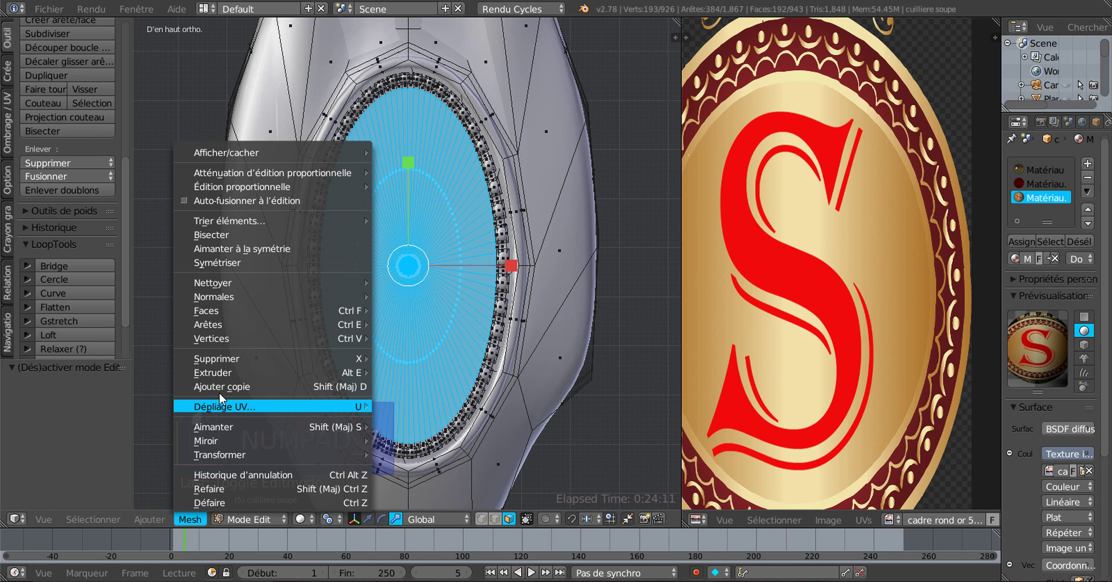
{"action": "mouse_move", "coordinate": [214, 373]}
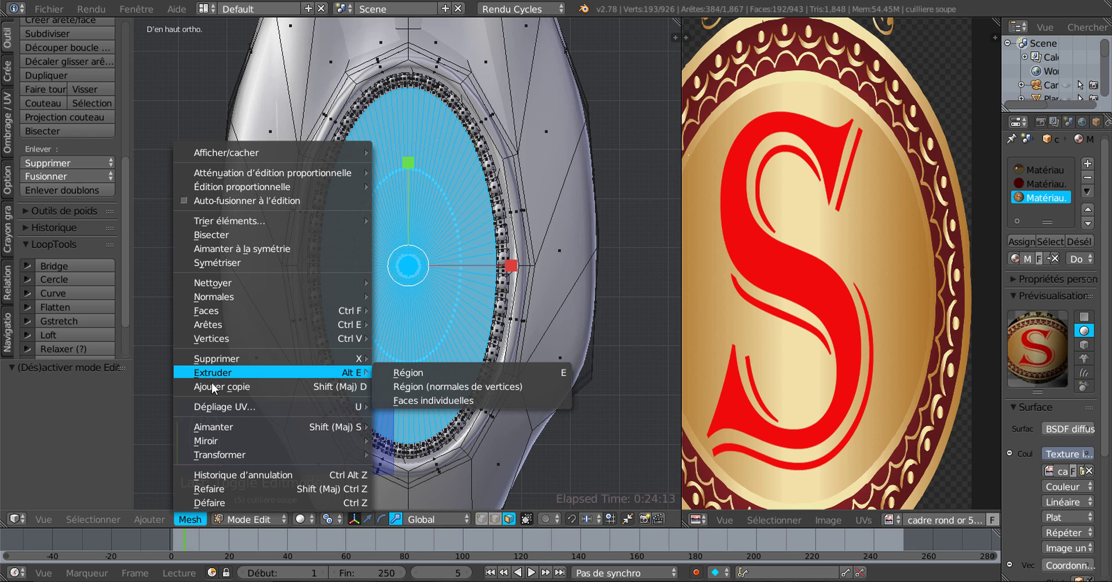
{"action": "mouse_move", "coordinate": [211, 408]}
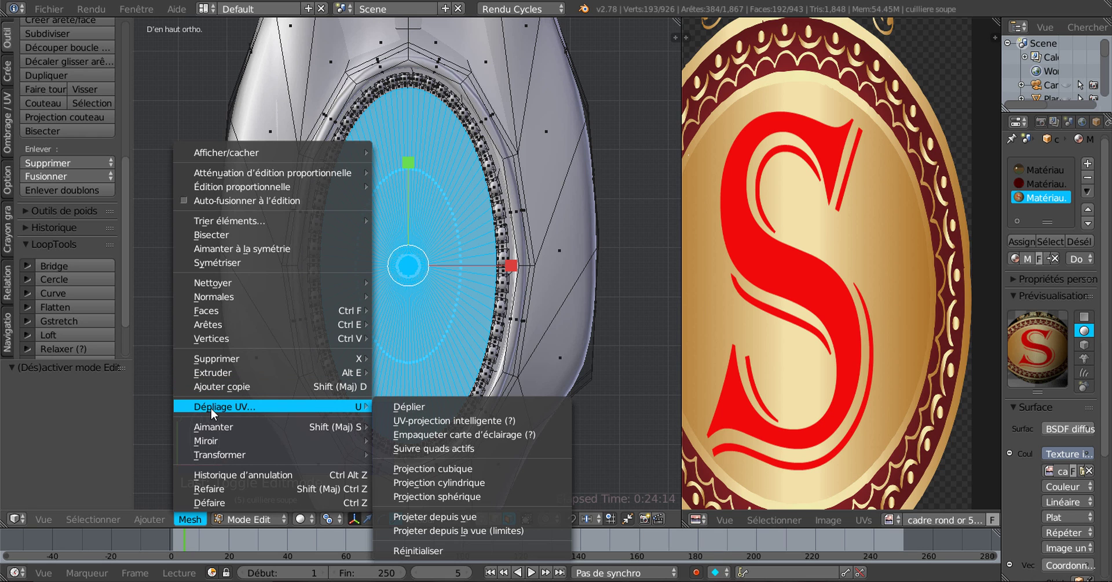
{"action": "left_click", "coordinate": [429, 407]}
{"action": "scroll", "coordinate": [838, 408], "scroll_direction": "down", "scroll_amount": 3}
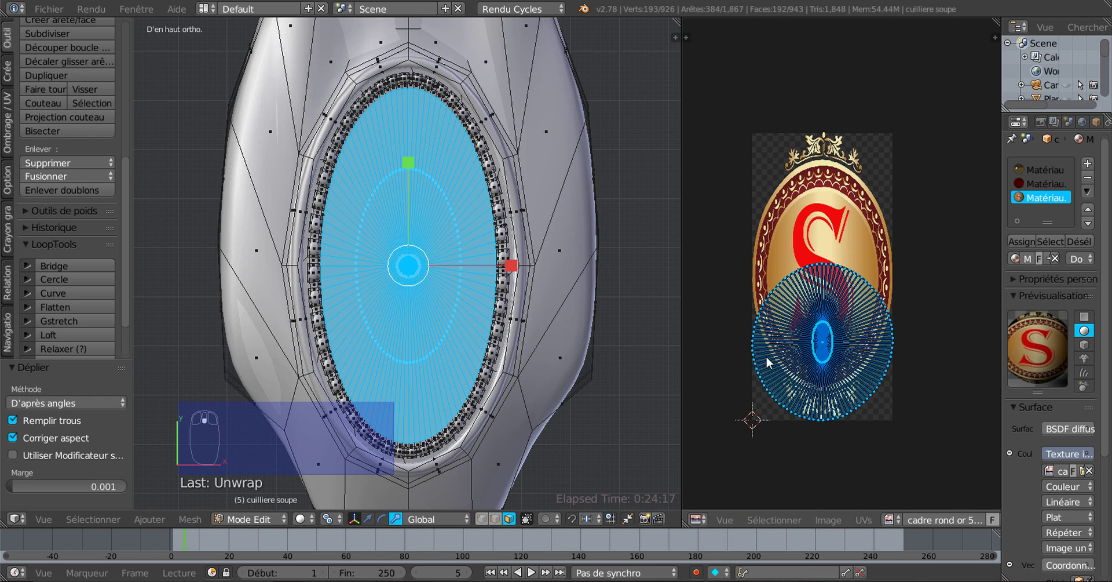
Widen the UV editor area and set the 3D view's shading to Material
{"action": "left_click_drag", "start_coordinate": [681, 263], "coordinate": [587, 266]}
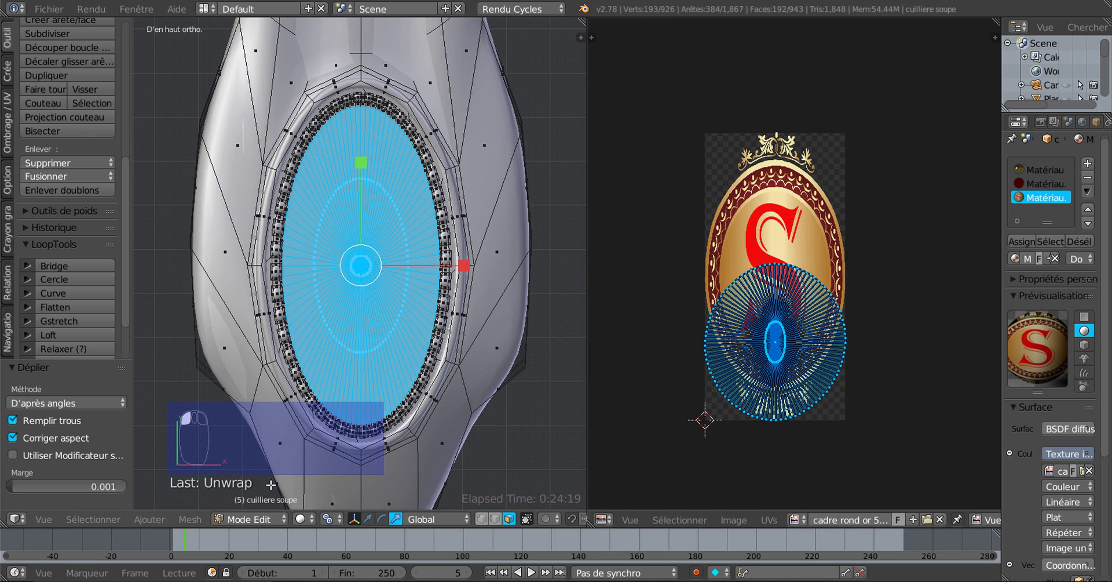
{"action": "left_click", "coordinate": [301, 519]}
{"action": "left_click", "coordinate": [312, 439]}
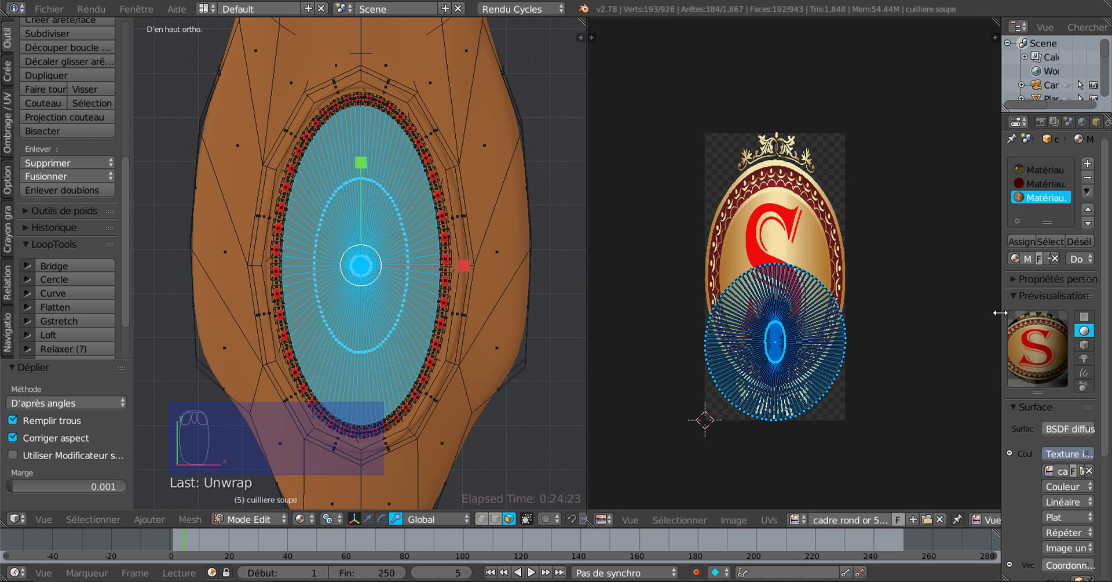
Widen the properties area and assign the Matériau.007 crest material to the selected medallion faces
{"action": "left_click_drag", "start_coordinate": [1001, 311], "coordinate": [952, 312]}
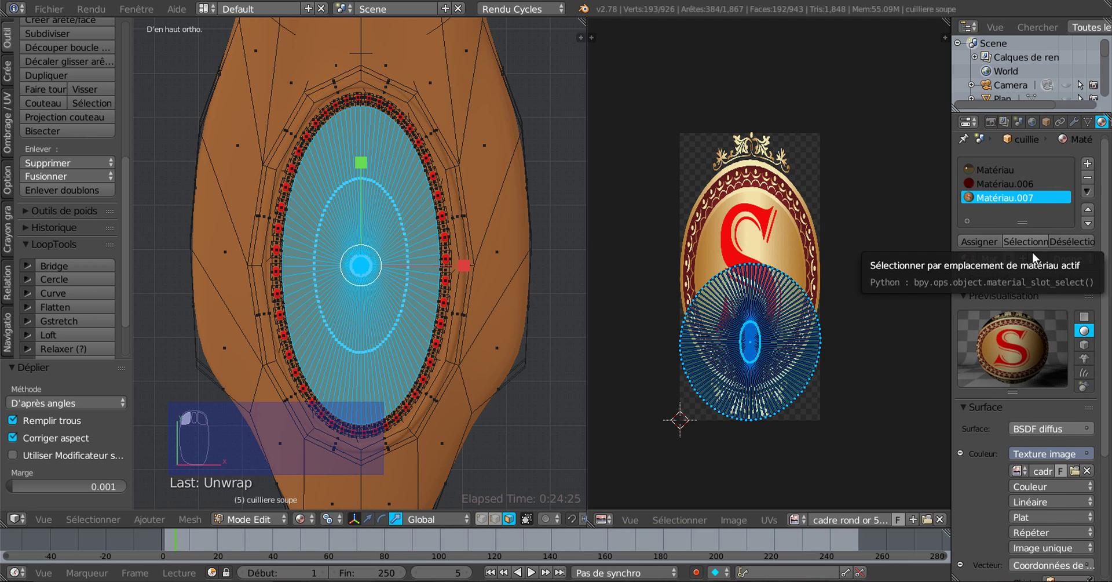
{"action": "scroll", "coordinate": [1036, 258], "scroll_direction": "up", "scroll_amount": 1}
{"action": "scroll", "coordinate": [1035, 195], "scroll_direction": "down", "scroll_amount": 2}
{"action": "scroll", "coordinate": [1031, 190], "scroll_direction": "up", "scroll_amount": 2}
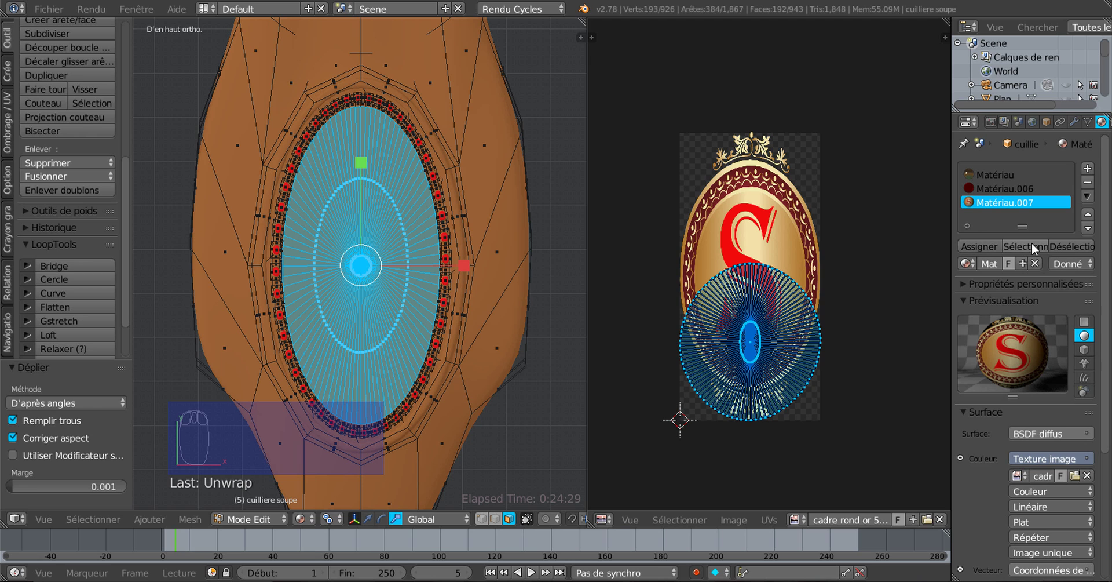
{"action": "left_click", "coordinate": [985, 248]}
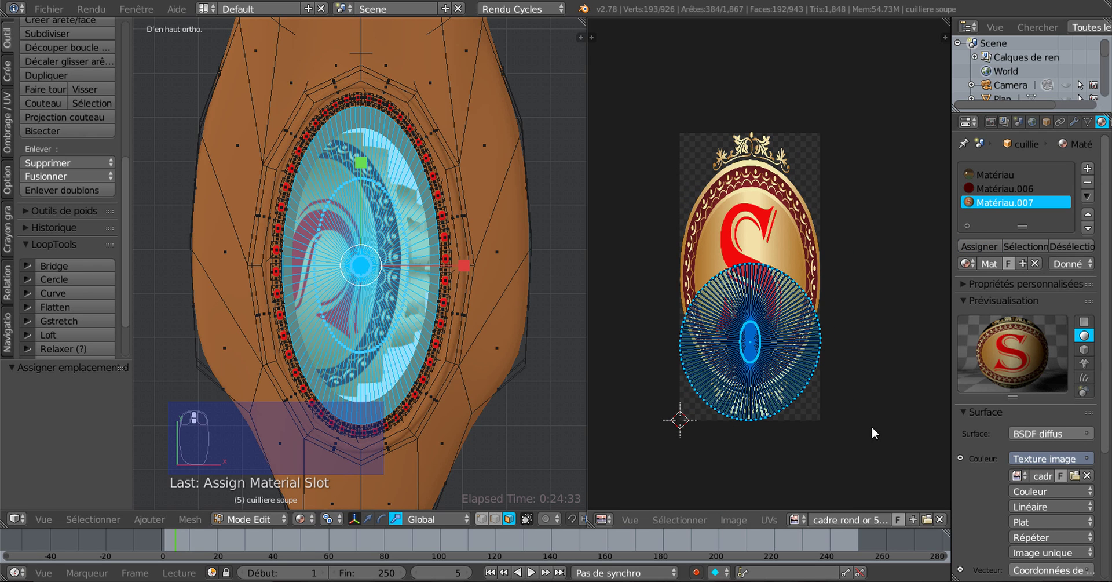
Rotate the UV island about 85° and move it up about 0.496 onto the centre of the crest image
{"action": "key", "text": "r"}
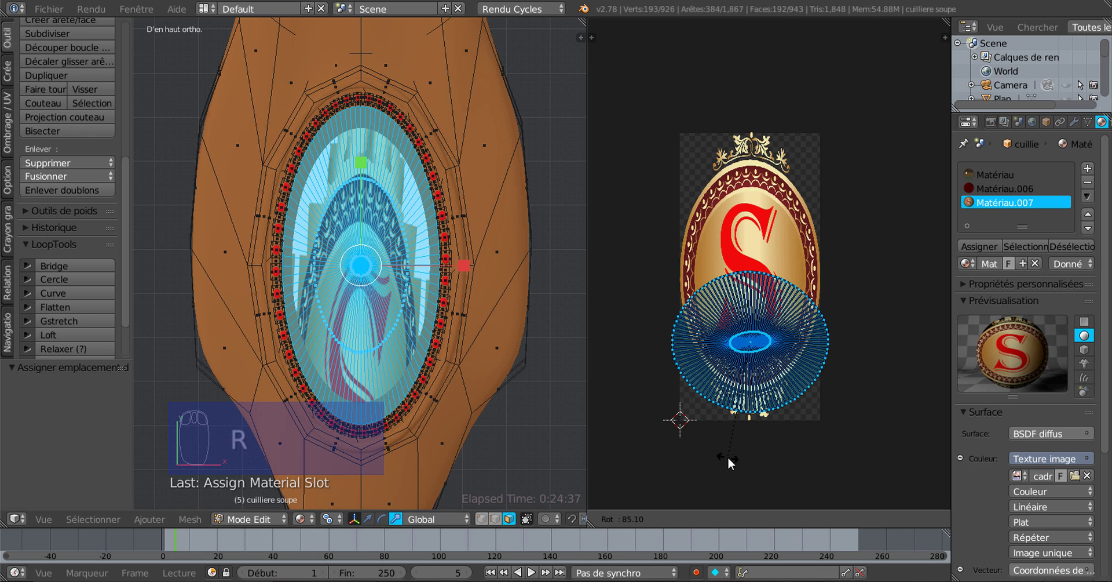
{"action": "left_click", "coordinate": [727, 457]}
{"action": "key", "text": "g"}
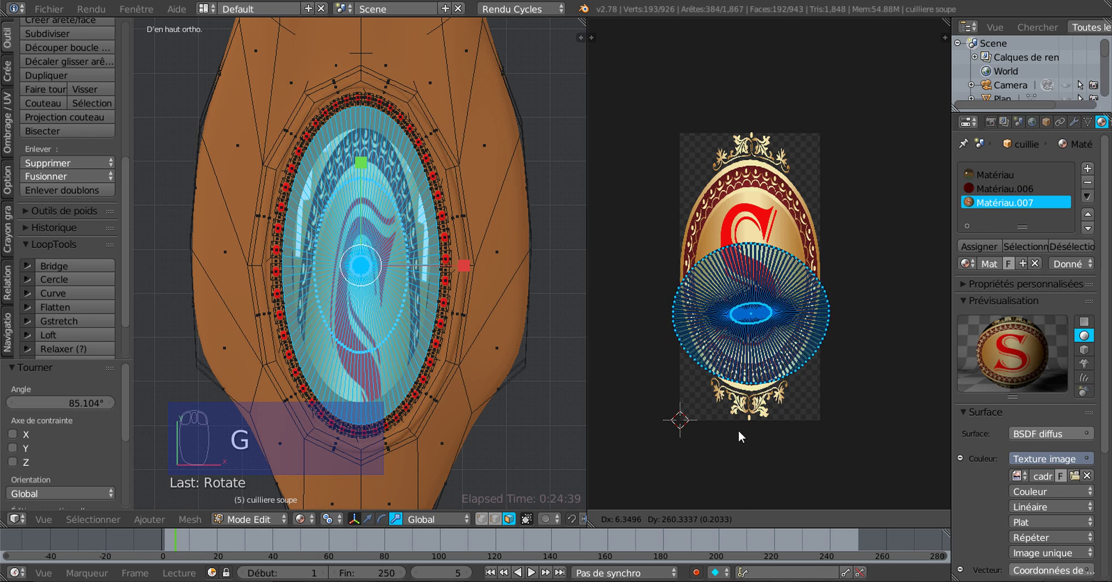
{"action": "left_click", "coordinate": [739, 414]}
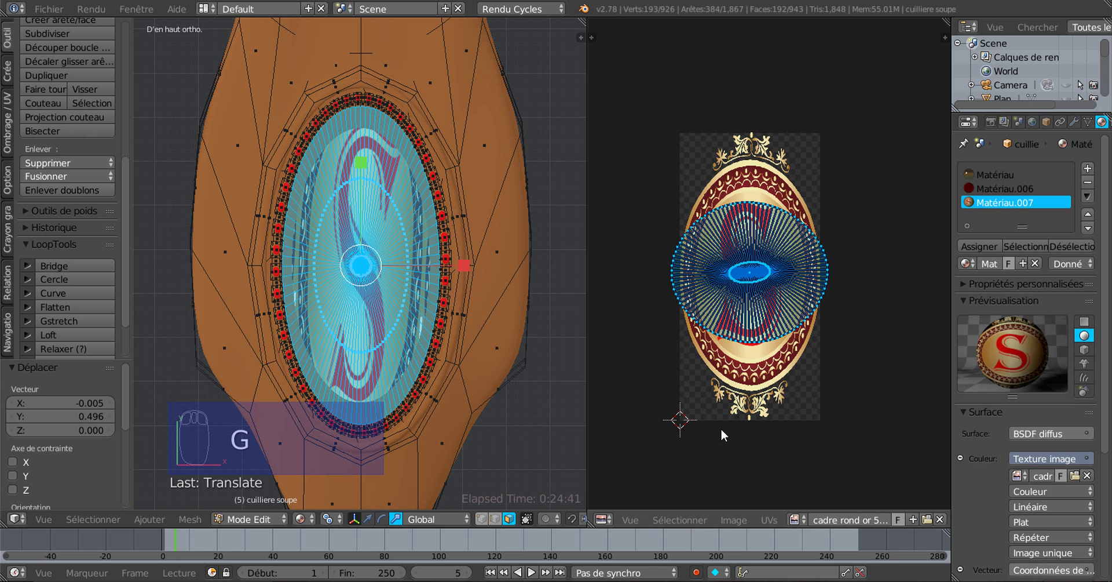
Stretch the UV island along Y by about 1.567 and nudge it by about 0.010 in X and -0.020 in Y
{"action": "scroll", "coordinate": [749, 308], "scroll_direction": "up", "scroll_amount": 3}
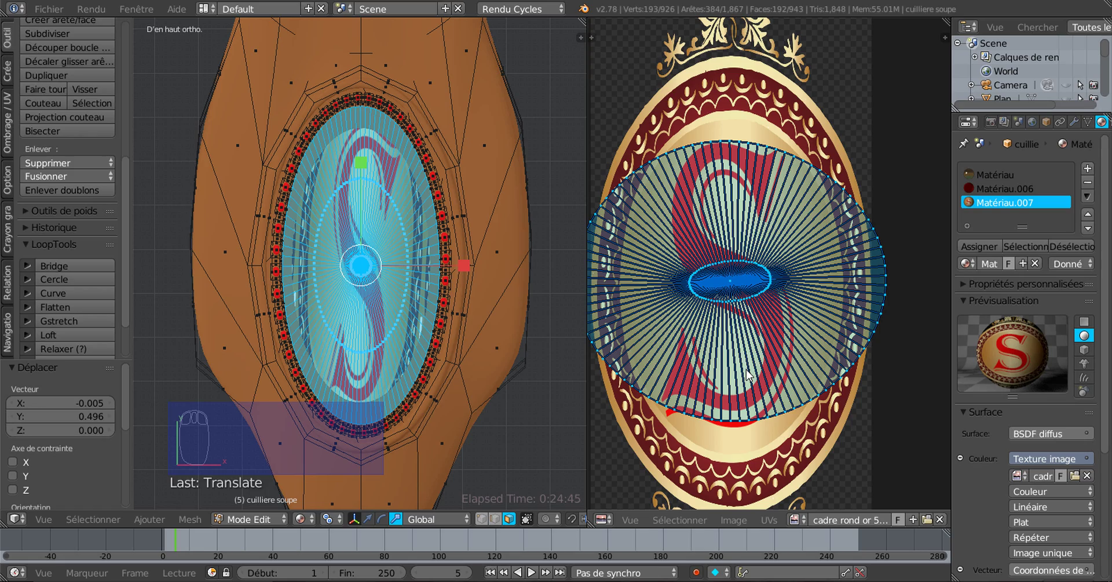
{"action": "key", "text": "s"}
{"action": "key", "text": "y"}
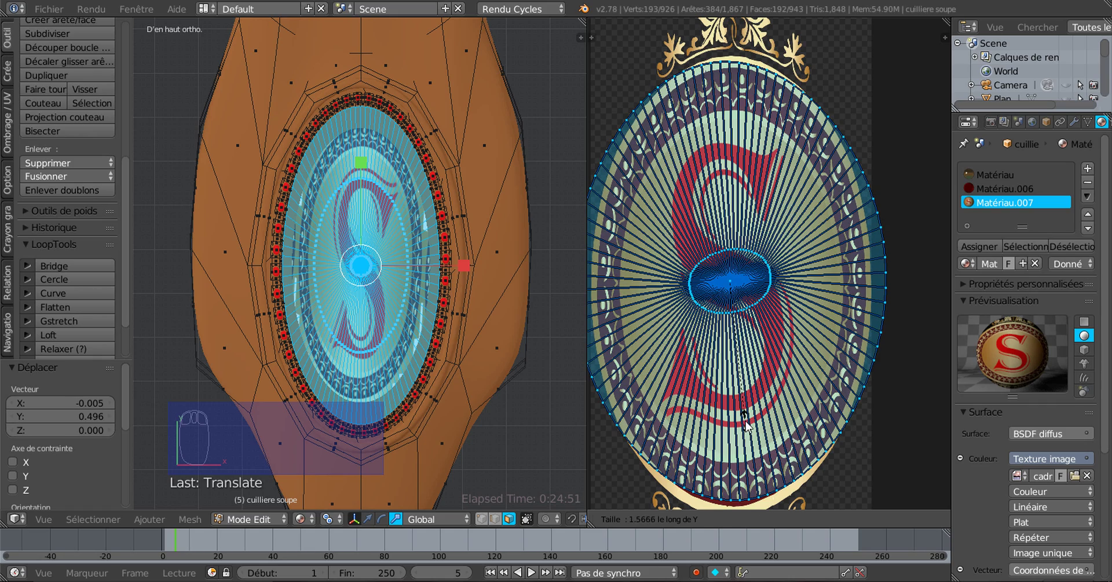
{"action": "left_click", "coordinate": [750, 419]}
{"action": "key", "text": "g"}
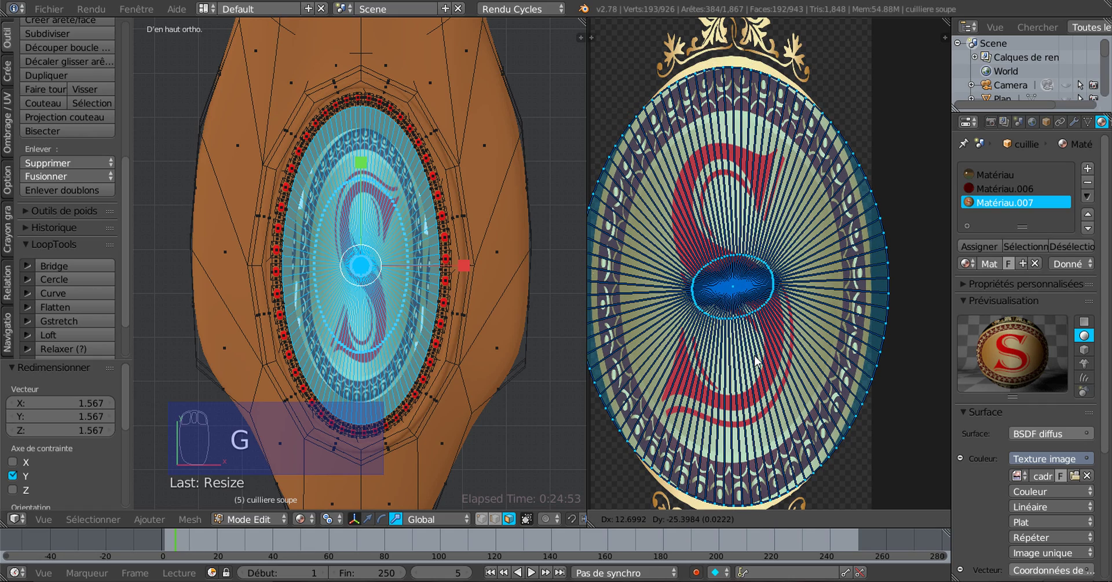
{"action": "left_click", "coordinate": [763, 343]}
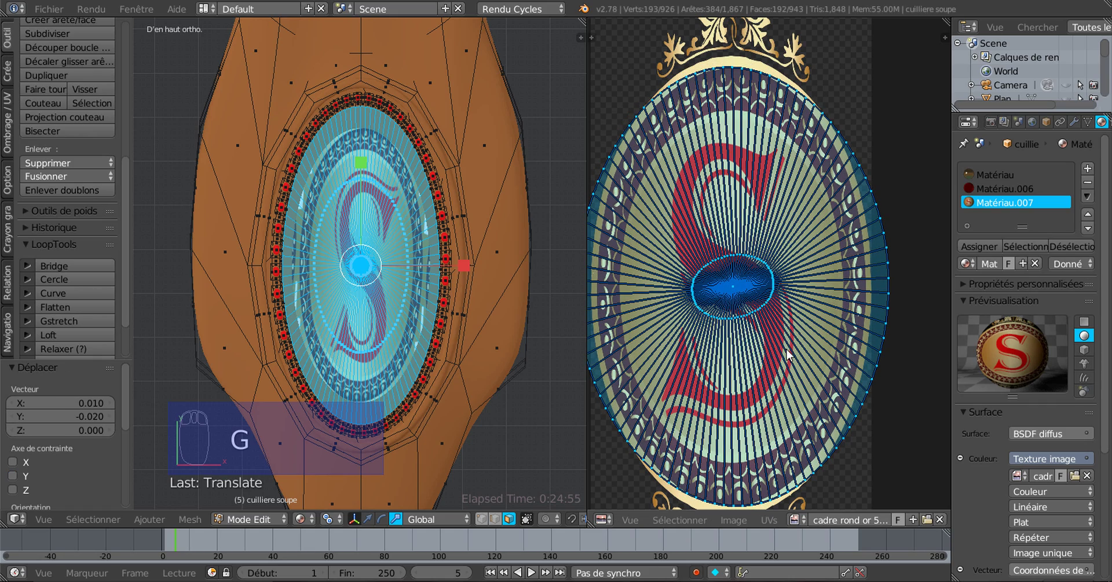
Narrow the UV island along X by about 0.849 and nudge it into line with the crest's oval border
{"action": "key", "text": "s"}
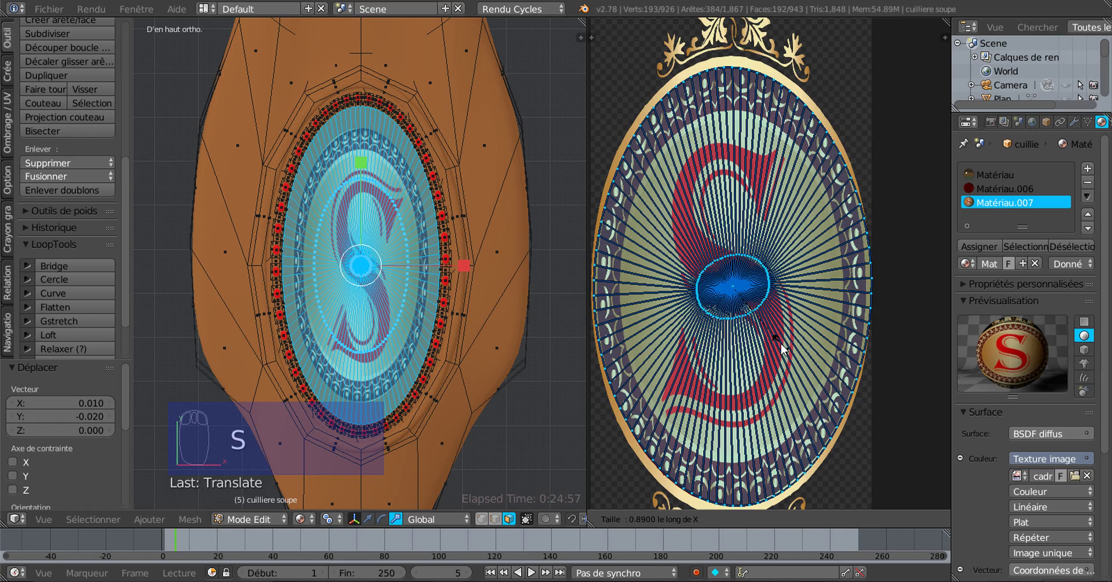
{"action": "key", "text": "x"}
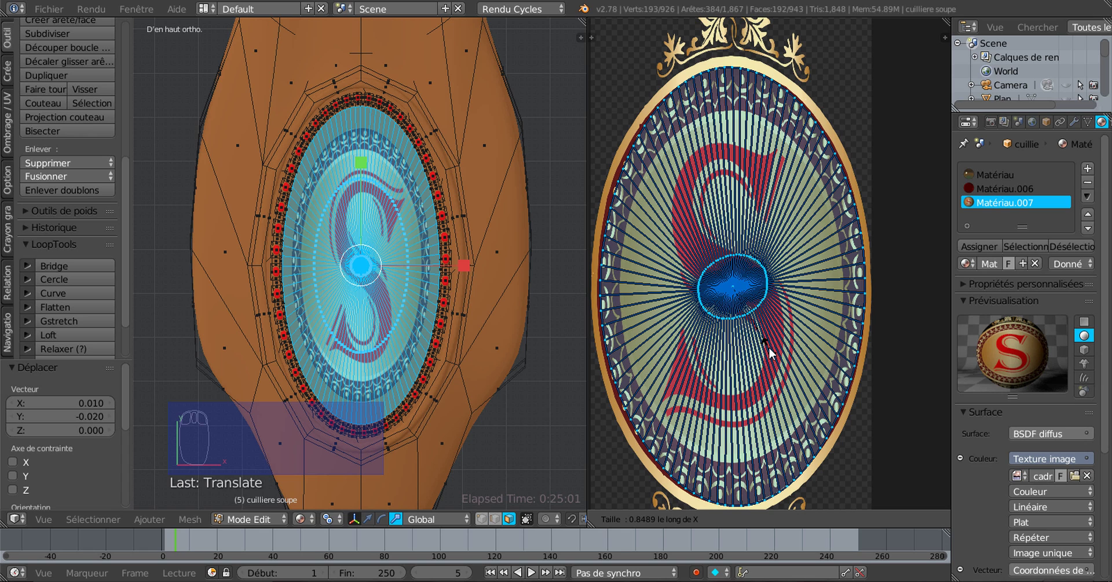
{"action": "left_click", "coordinate": [770, 348]}
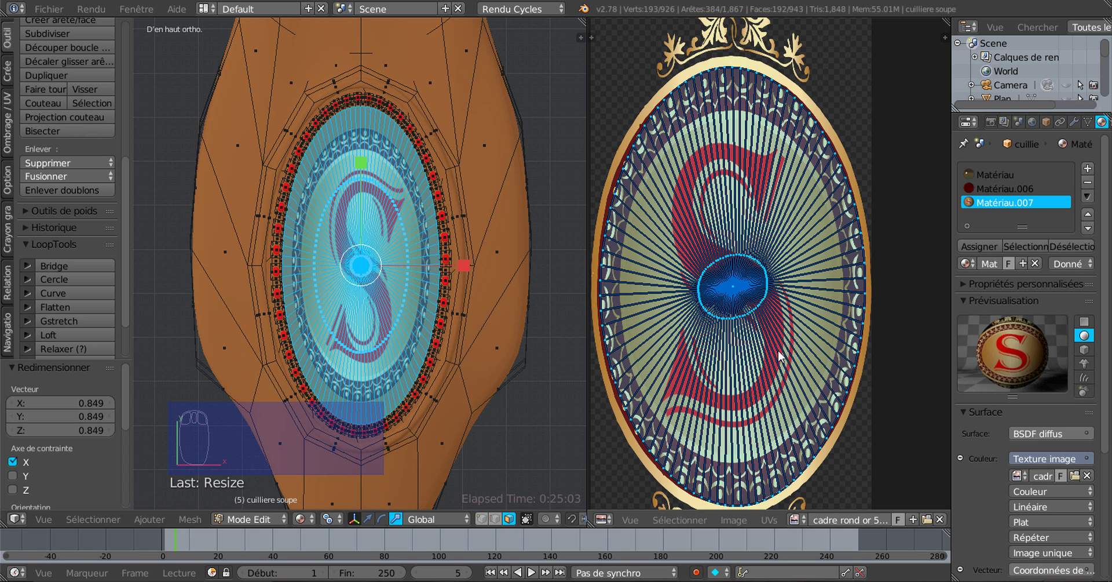
{"action": "key", "text": "g"}
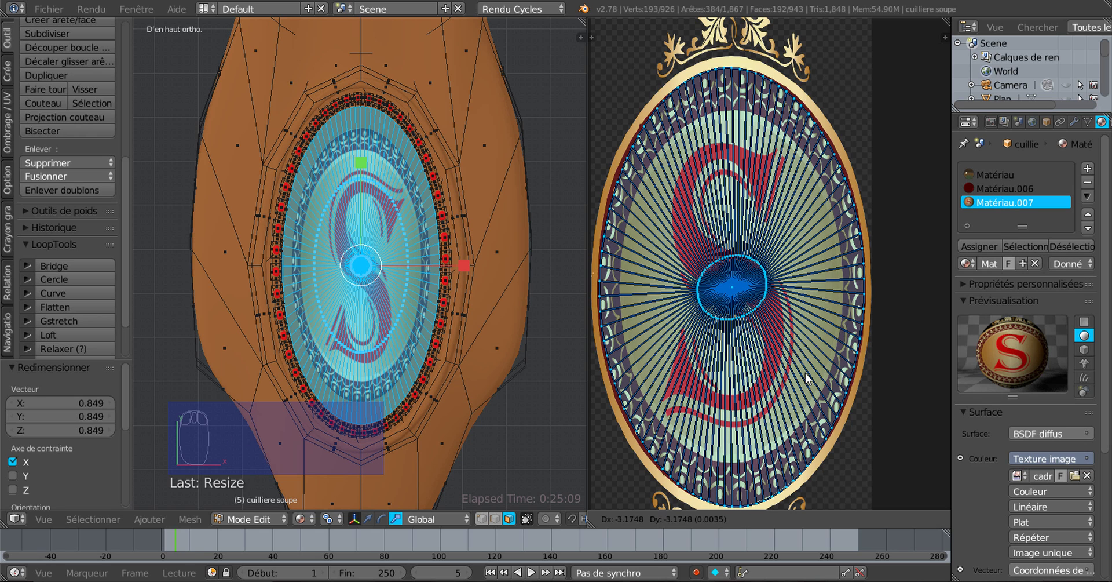
{"action": "left_click", "coordinate": [808, 379]}
Check the crest texture in object mode and scale the UV island uniformly by about 0.989 in edit mode
{"action": "key", "text": "Tab"}
{"action": "scroll", "coordinate": [502, 395], "scroll_direction": "up", "scroll_amount": 4}
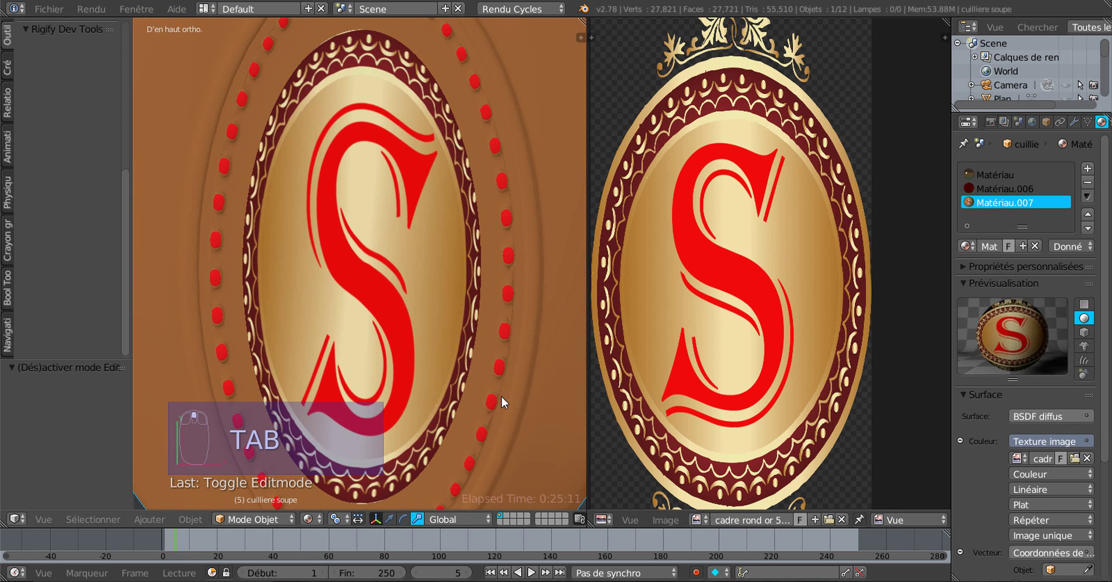
{"action": "scroll", "coordinate": [500, 395], "scroll_direction": "down", "scroll_amount": 3}
{"action": "scroll", "coordinate": [475, 397], "scroll_direction": "down", "scroll_amount": 2}
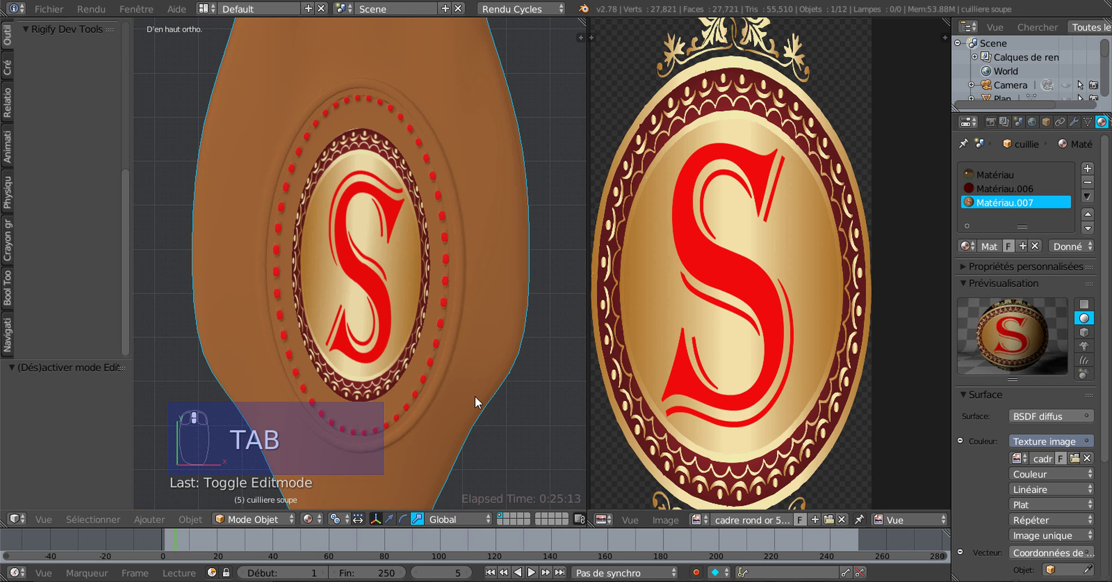
{"action": "key", "text": "Tab"}
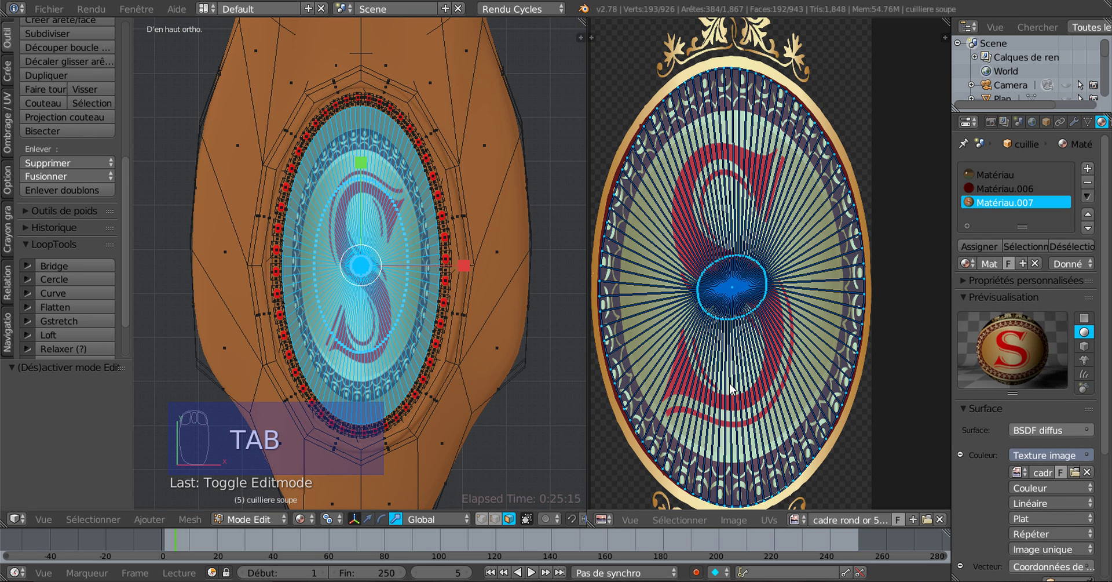
{"action": "scroll", "coordinate": [756, 395], "scroll_direction": "down", "scroll_amount": 1}
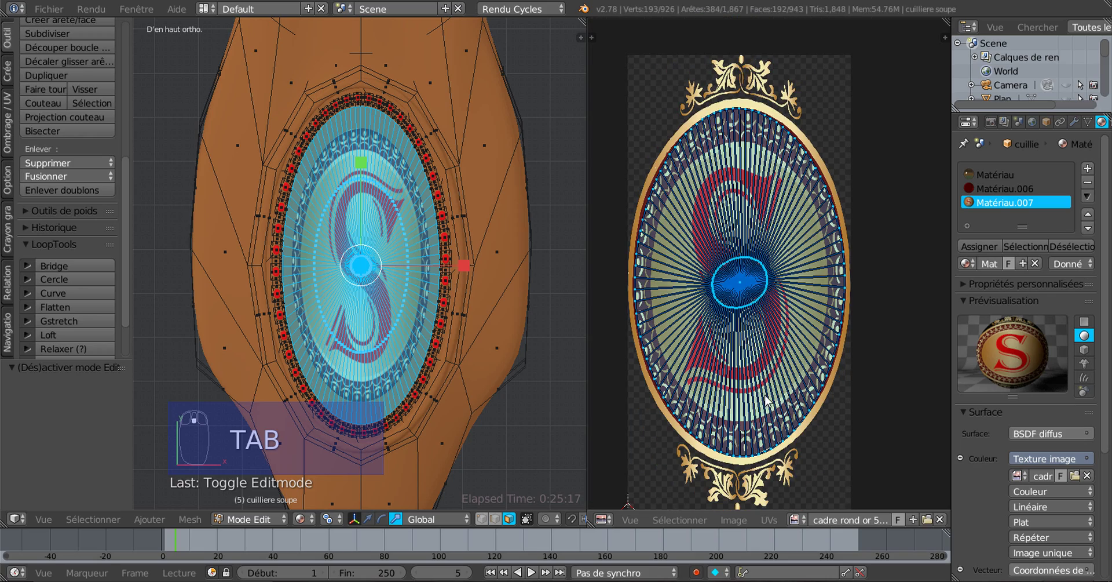
{"action": "key", "text": "s"}
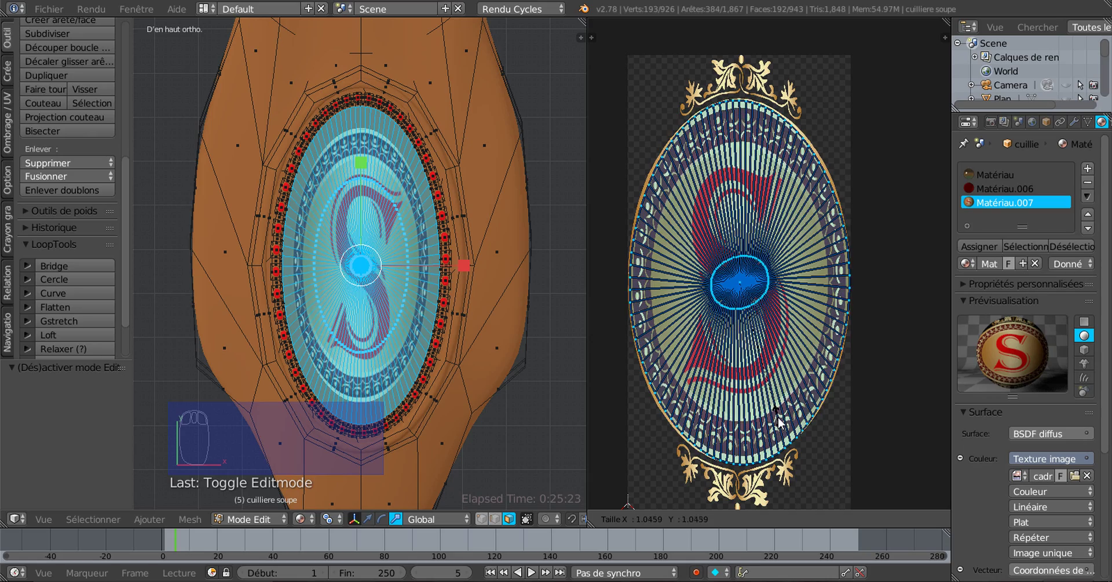
{"action": "left_click", "coordinate": [779, 417]}
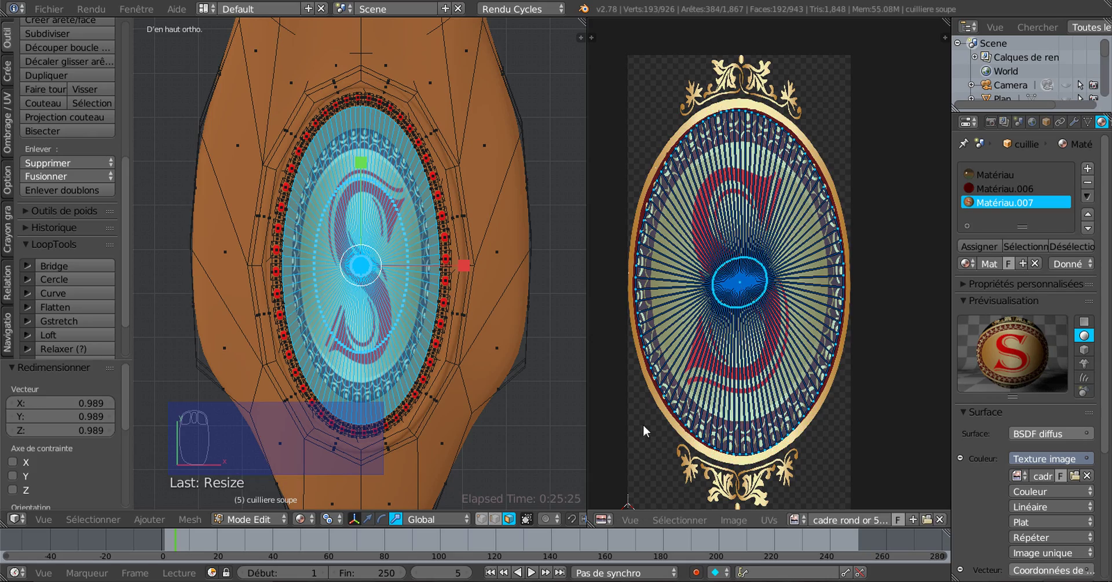
Inspect the textured medallion on the spoon handle in object mode from oblique angles and from the top, with the 3D view enlarged
{"action": "key", "text": "Tab"}
{"action": "scroll", "coordinate": [468, 422], "scroll_direction": "up", "scroll_amount": 3}
{"action": "middle_click_drag", "start_coordinate": [468, 422], "coordinate": [207, 370]}
{"action": "scroll", "coordinate": [249, 367], "scroll_direction": "down", "scroll_amount": 4}
{"action": "middle_click_drag", "start_coordinate": [291, 362], "coordinate": [538, 491]}
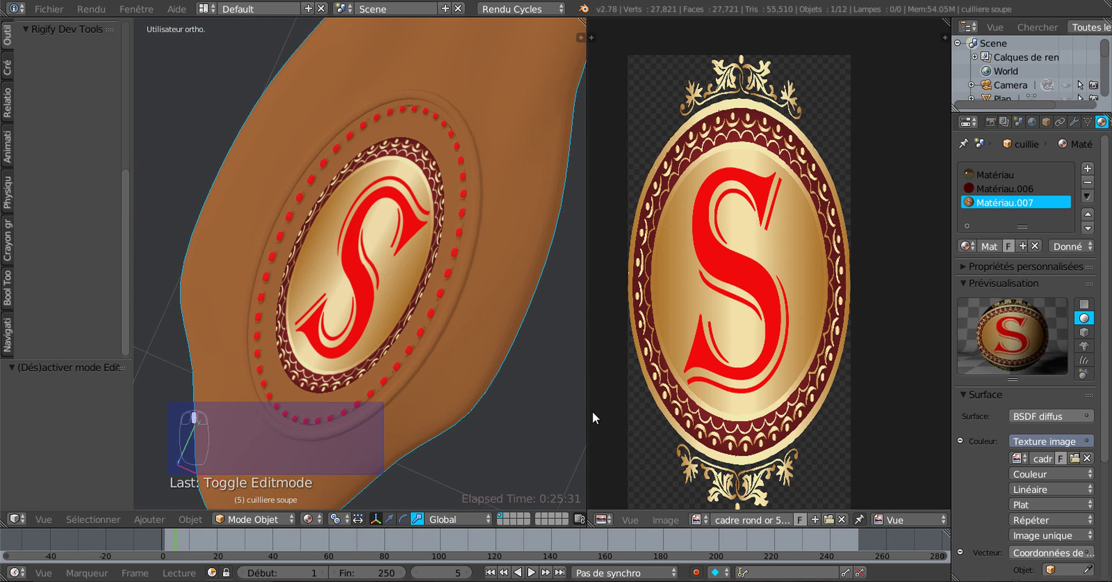
{"action": "left_click_drag", "start_coordinate": [587, 410], "coordinate": [737, 408]}
{"action": "scroll", "coordinate": [583, 435], "scroll_direction": "down", "scroll_amount": 2}
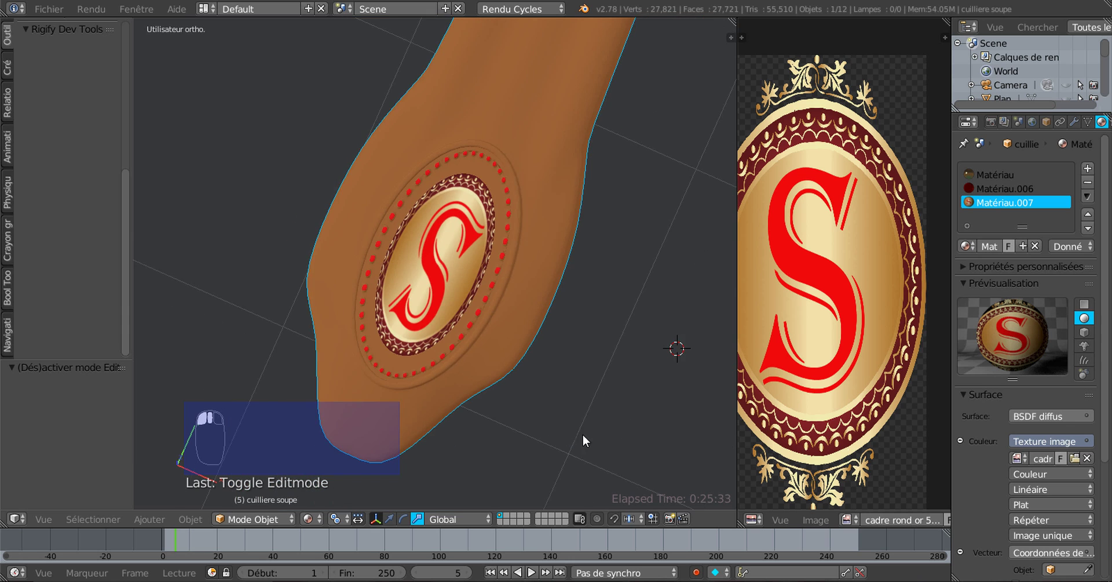
{"action": "middle_click_drag", "start_coordinate": [583, 435], "coordinate": [510, 457]}
{"action": "key", "text": "KP_7"}
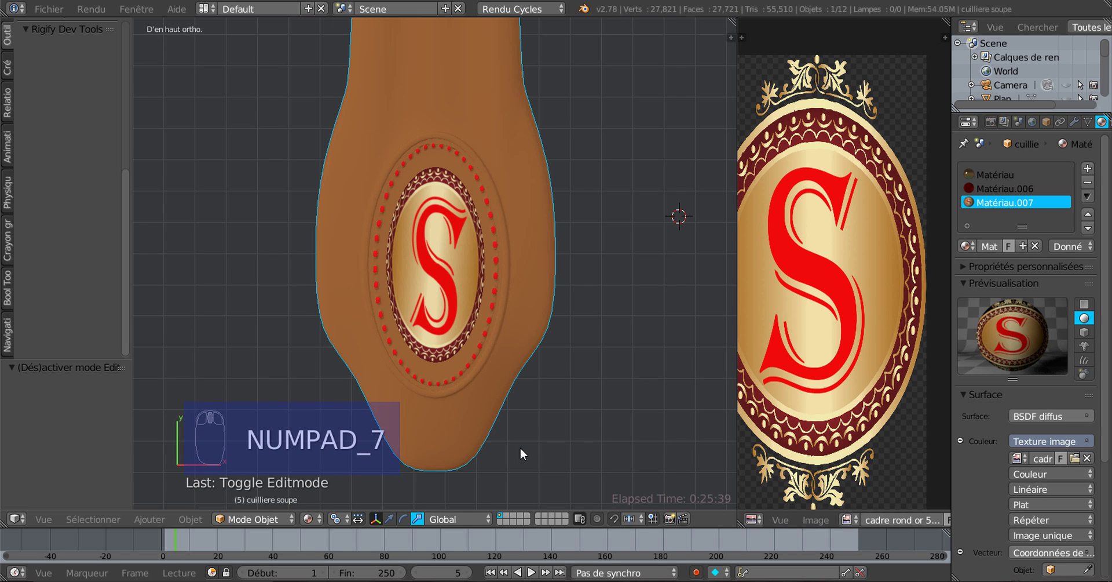
{"action": "scroll", "coordinate": [339, 371], "scroll_direction": "up", "scroll_amount": 3}
{"action": "middle_click_drag", "start_coordinate": [353, 366], "coordinate": [454, 360], "text": "shift"}
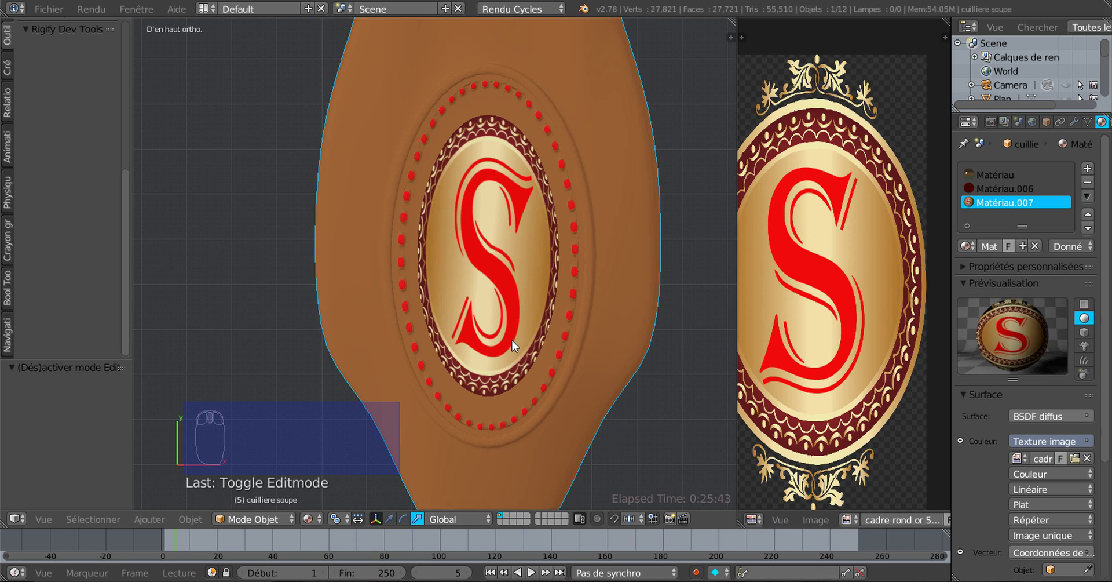
Examine in edit mode how the UV island lines up with the crest texture, from its centre out to the oval border
{"action": "key", "text": "Tab"}
{"action": "scroll", "coordinate": [511, 335], "scroll_direction": "up", "scroll_amount": 1}
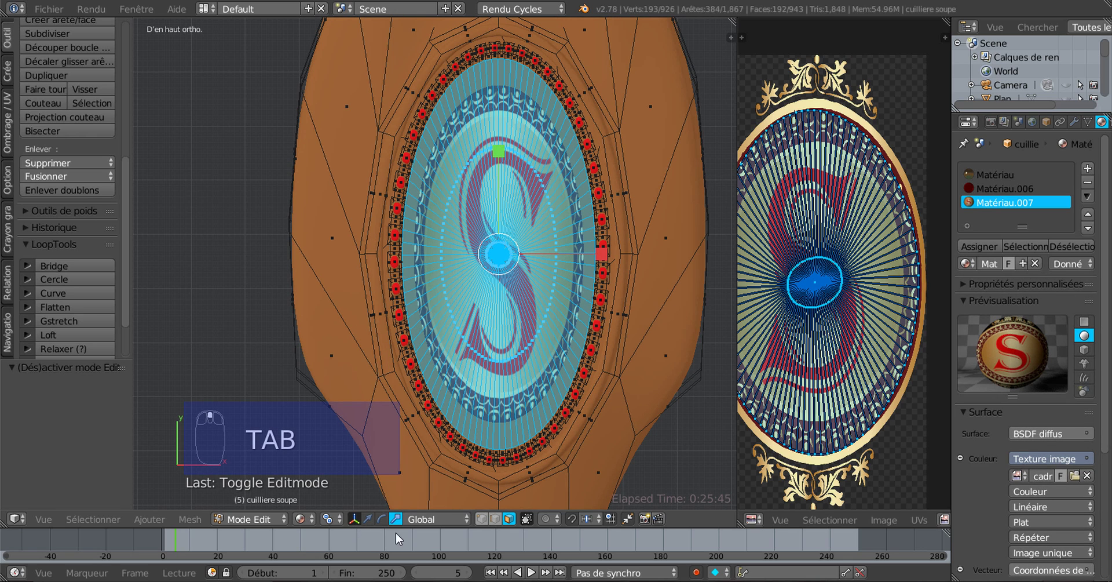
{"action": "scroll", "coordinate": [856, 379], "scroll_direction": "down", "scroll_amount": 1}
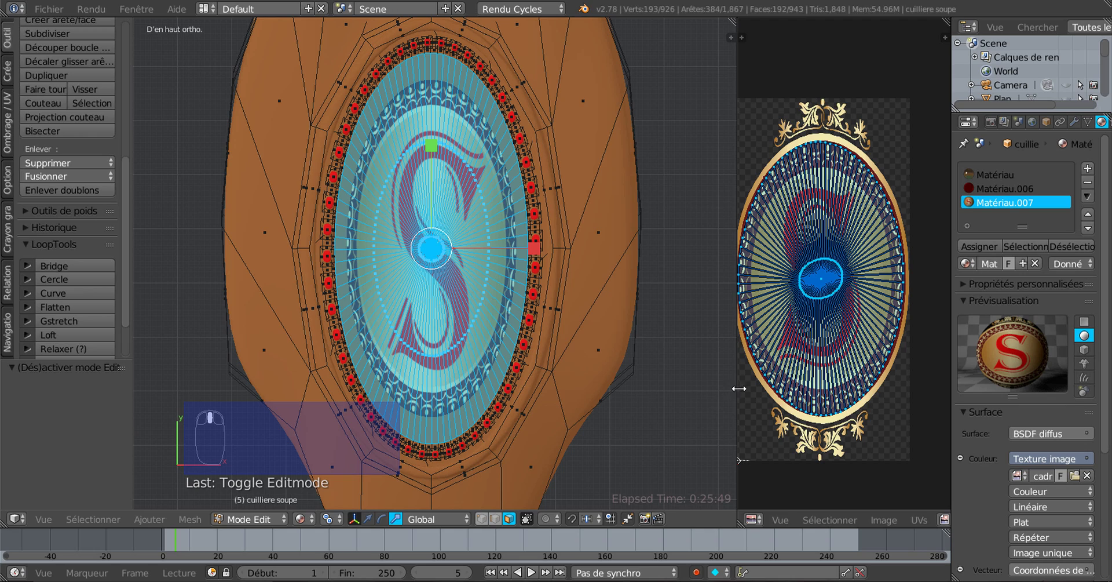
{"action": "left_click_drag", "start_coordinate": [737, 386], "coordinate": [668, 389]}
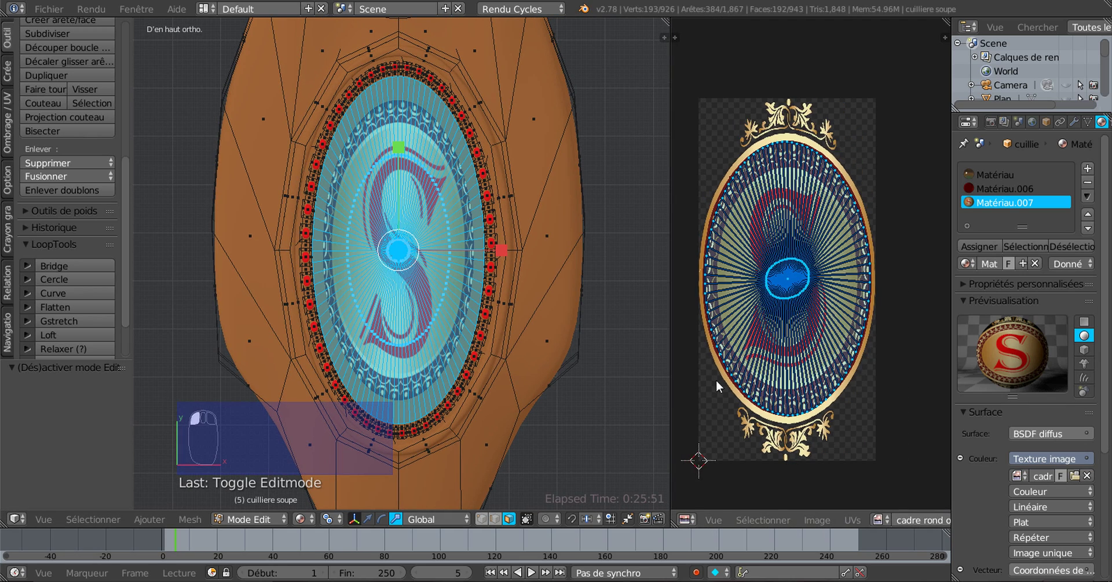
{"action": "scroll", "coordinate": [742, 365], "scroll_direction": "up", "scroll_amount": 3}
{"action": "scroll", "coordinate": [748, 362], "scroll_direction": "down", "scroll_amount": 3}
{"action": "scroll", "coordinate": [817, 335], "scroll_direction": "up", "scroll_amount": 3}
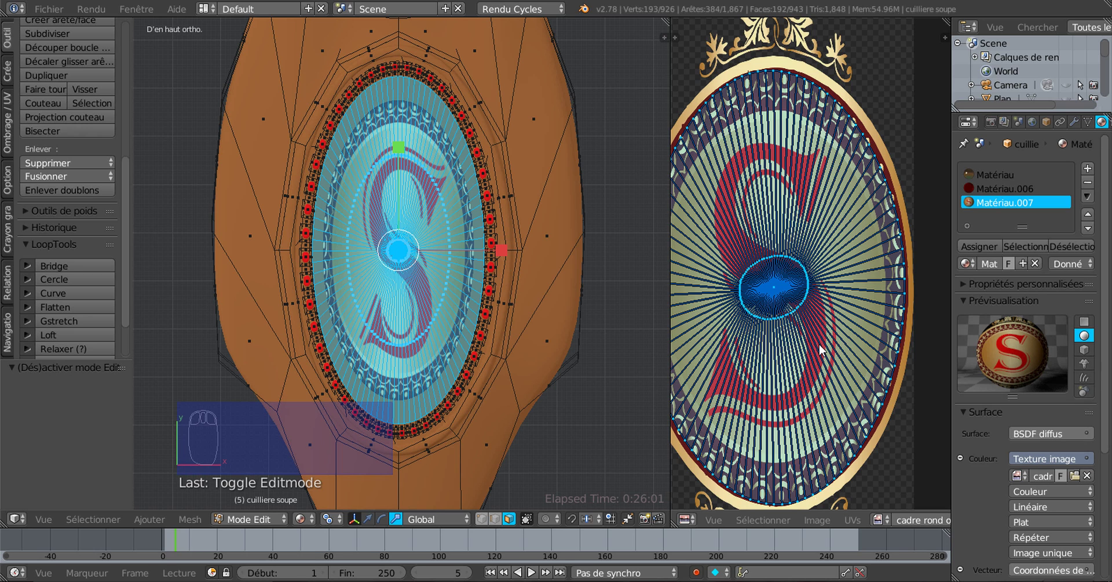
{"action": "scroll", "coordinate": [820, 350], "scroll_direction": "down", "scroll_amount": 1}
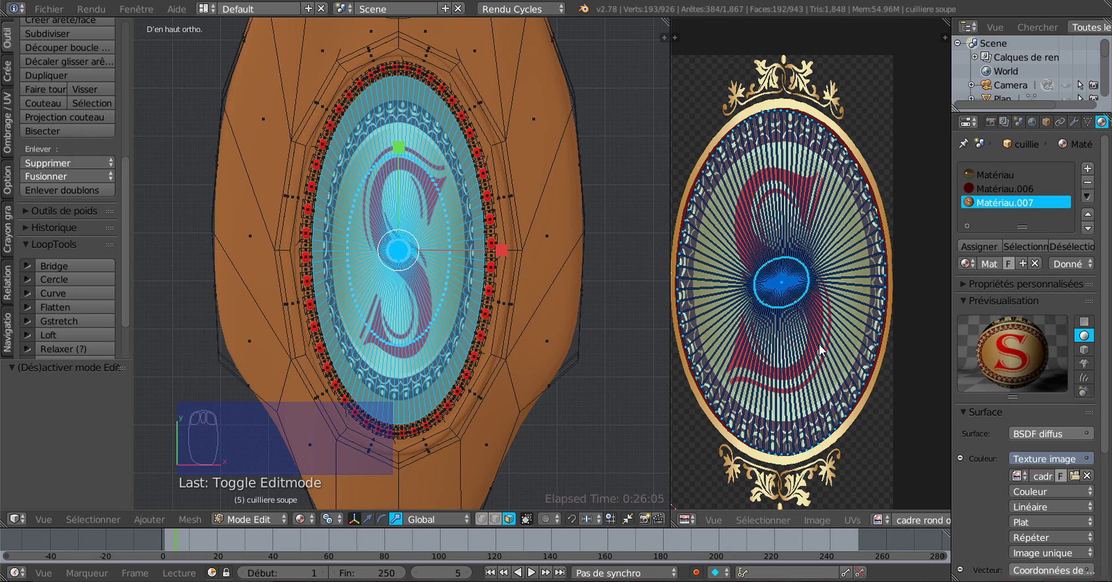
{"action": "scroll", "coordinate": [820, 350], "scroll_direction": "up", "scroll_amount": 2}
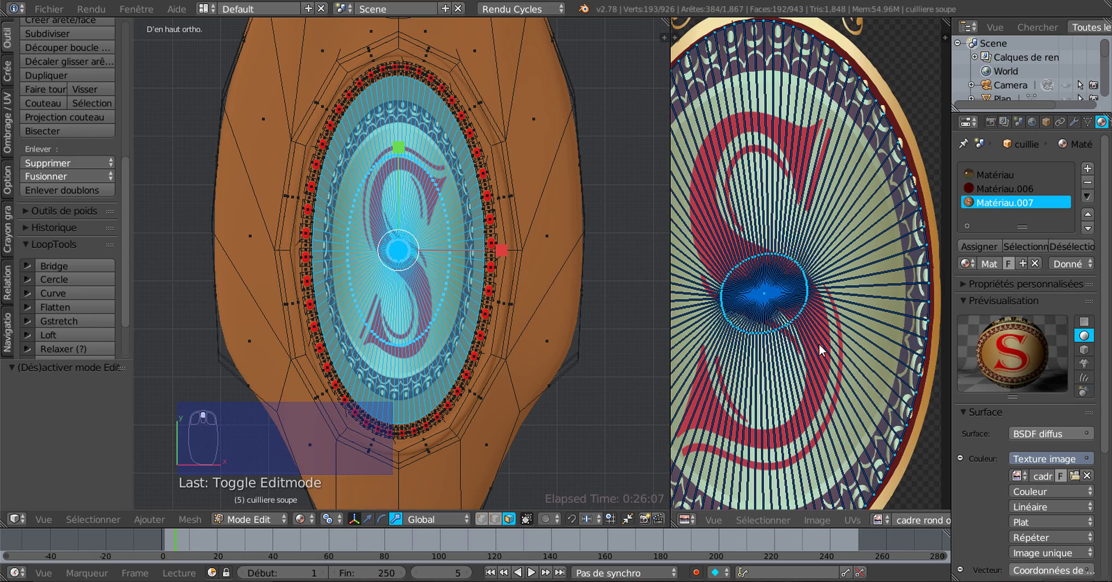
{"action": "scroll", "coordinate": [820, 350], "scroll_direction": "up", "scroll_amount": 5}
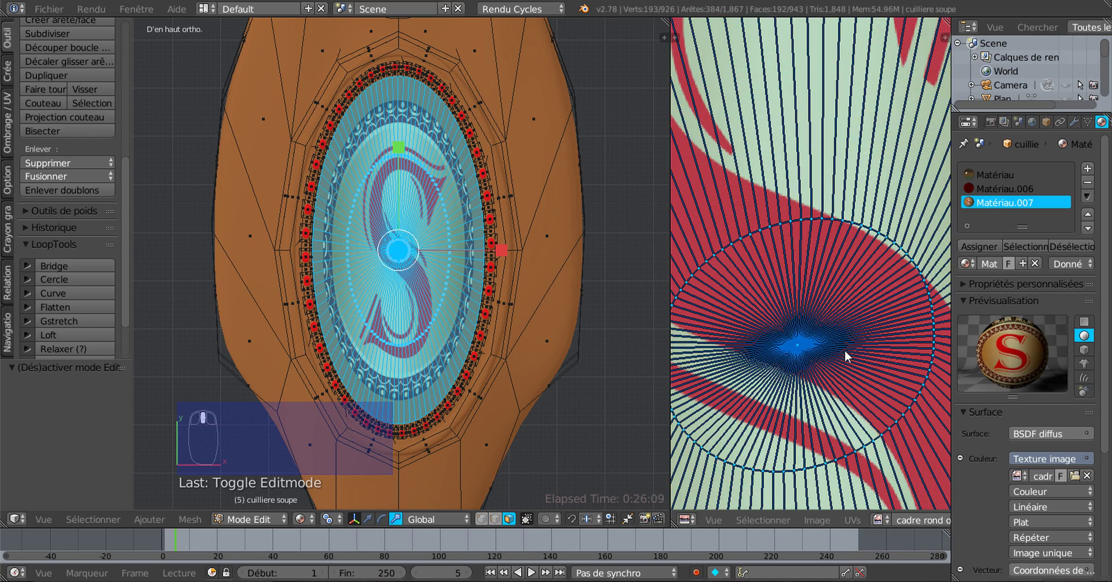
{"action": "scroll", "coordinate": [846, 354], "scroll_direction": "down", "scroll_amount": 5}
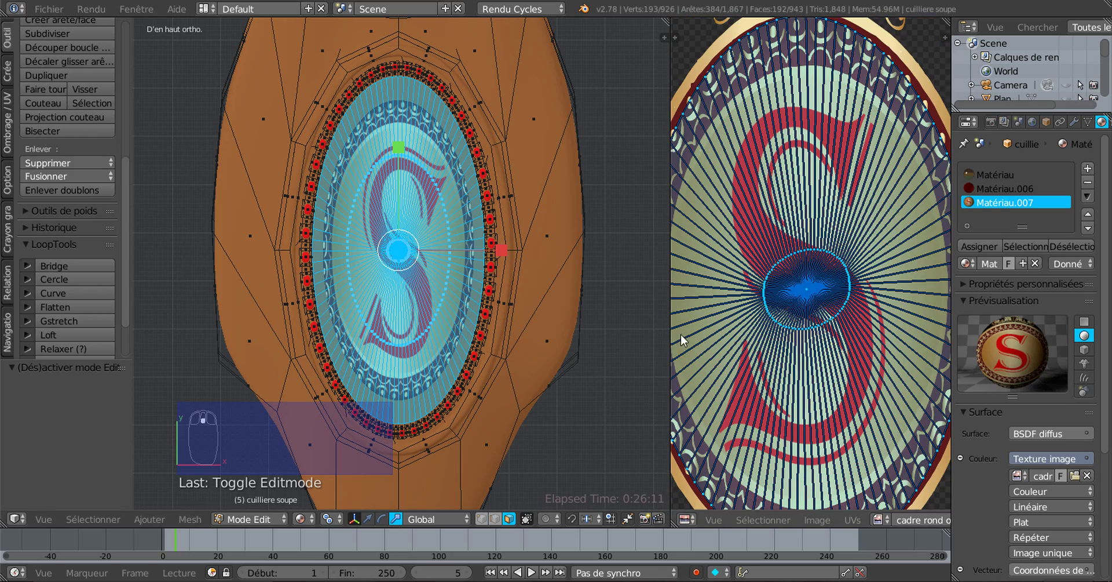
{"action": "left_click_drag", "start_coordinate": [668, 337], "coordinate": [730, 337]}
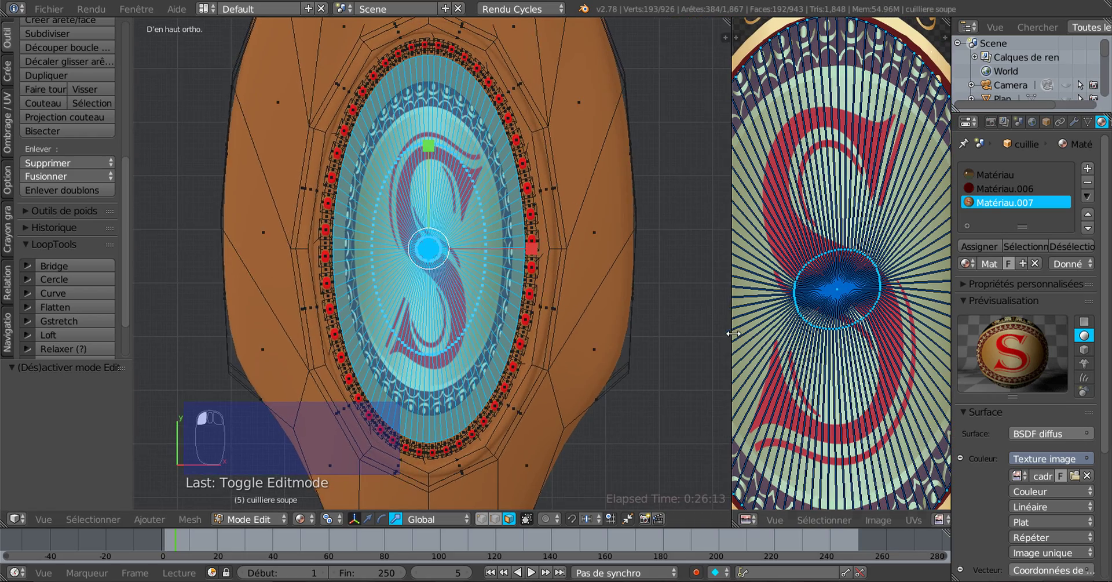
Inspect the medallion mesh up close in edit mode and the textured crest on the spoon handle in object mode
{"action": "scroll", "coordinate": [468, 340], "scroll_direction": "up", "scroll_amount": 4}
{"action": "scroll", "coordinate": [468, 340], "scroll_direction": "down", "scroll_amount": 2}
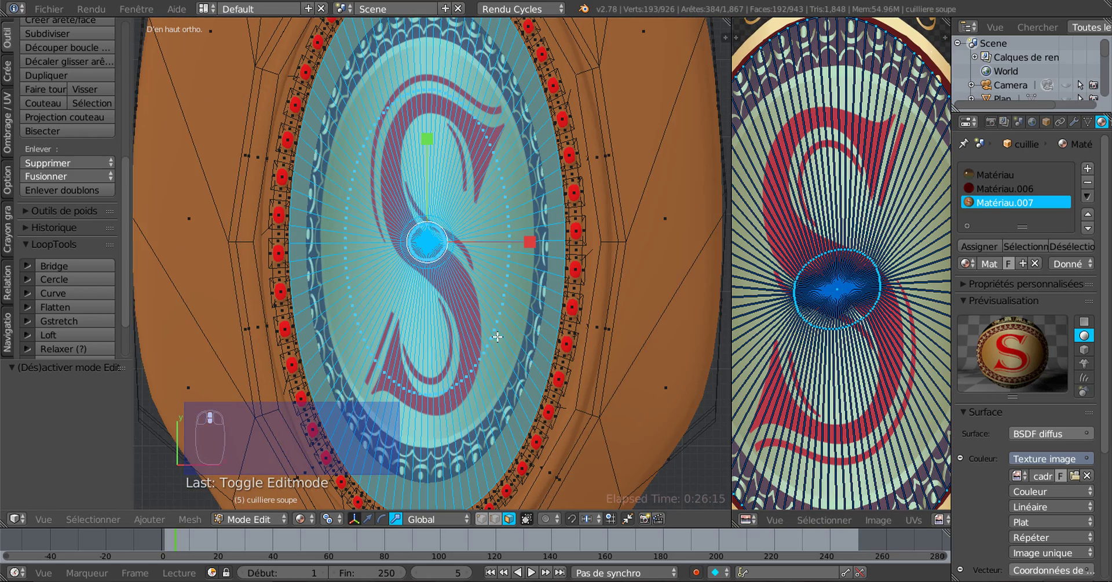
{"action": "scroll", "coordinate": [497, 336], "scroll_direction": "down", "scroll_amount": 1}
{"action": "key", "text": "Tab"}
{"action": "key", "text": "Tab"}
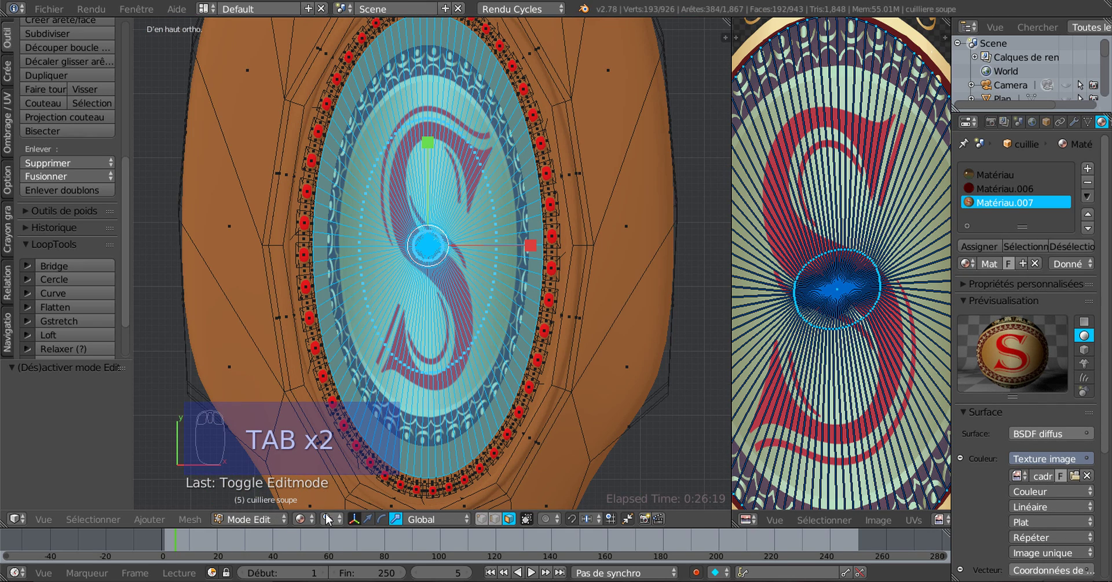
{"action": "left_click", "coordinate": [242, 519]}
{"action": "left_click", "coordinate": [241, 502]}
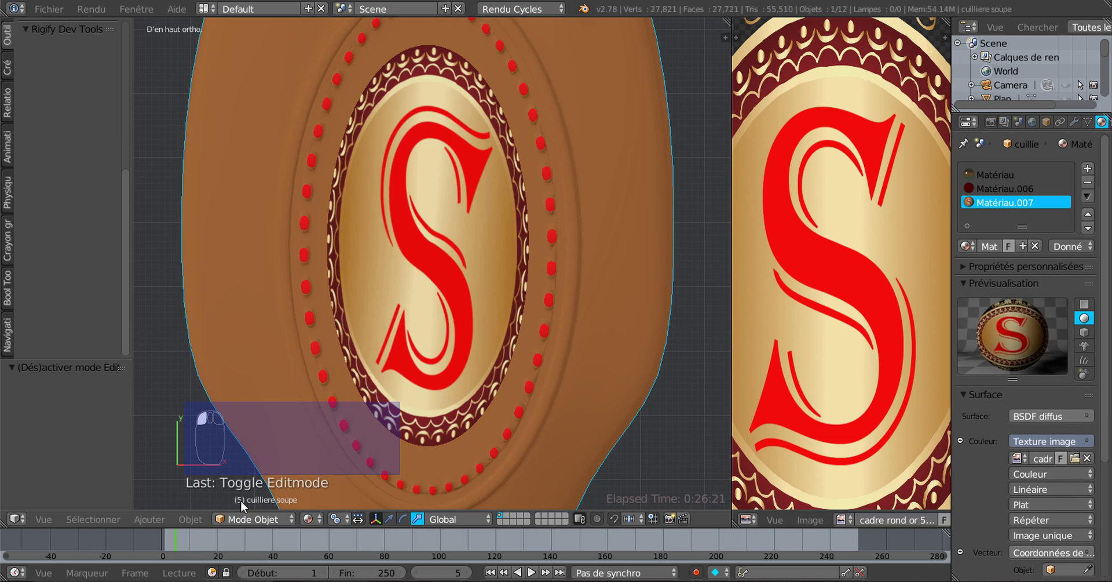
{"action": "scroll", "coordinate": [446, 425], "scroll_direction": "down", "scroll_amount": 5}
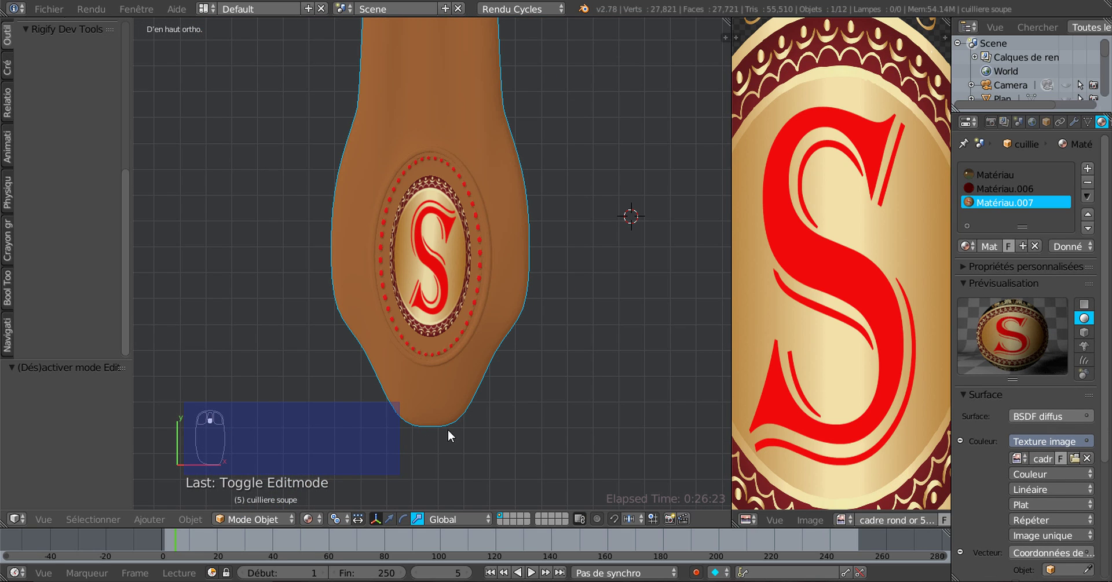
{"action": "scroll", "coordinate": [448, 432], "scroll_direction": "down", "scroll_amount": 2}
{"action": "scroll", "coordinate": [448, 432], "scroll_direction": "up", "scroll_amount": 2}
{"action": "scroll", "coordinate": [519, 393], "scroll_direction": "down", "scroll_amount": 4}
{"action": "scroll", "coordinate": [519, 393], "scroll_direction": "up", "scroll_amount": 1}
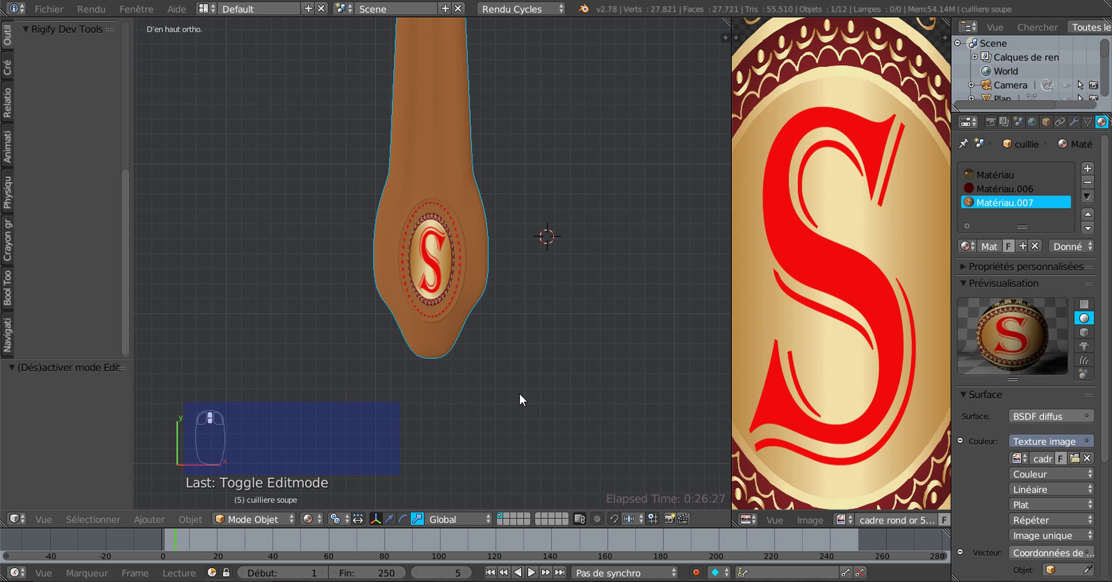
Reveal all hidden objects and examine the spoon's crest medallion in Rendered shading from several angles
{"action": "key", "text": "alt+h"}
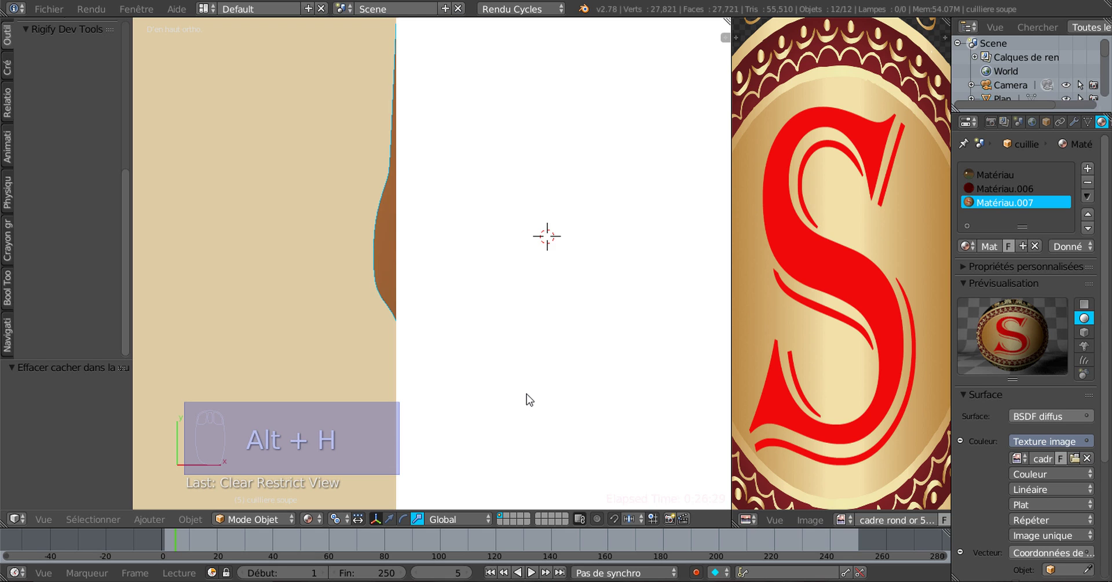
{"action": "scroll", "coordinate": [526, 400], "scroll_direction": "down", "scroll_amount": 3}
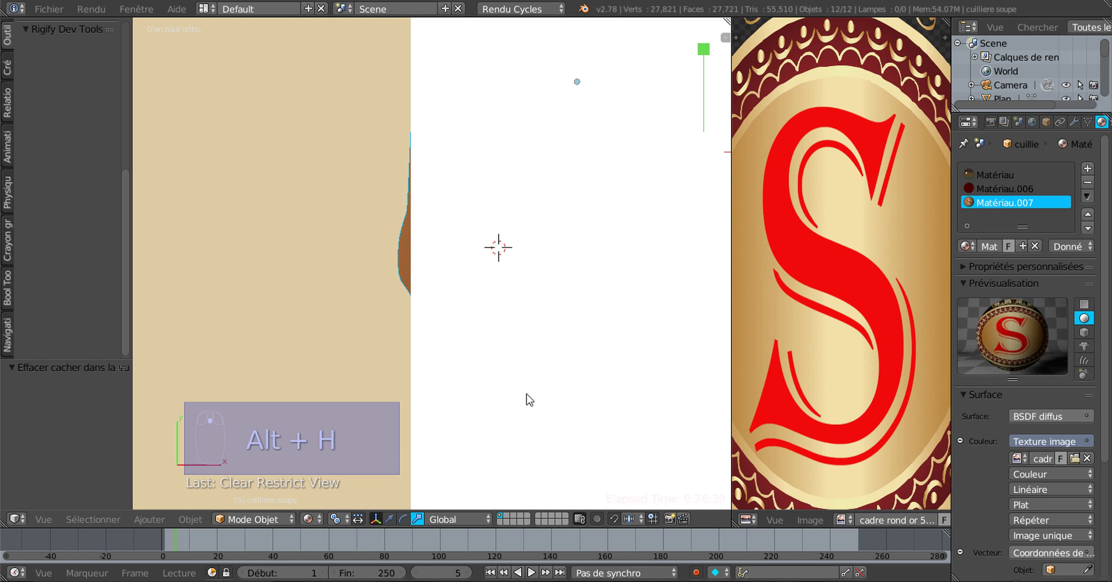
{"action": "left_click", "coordinate": [310, 519]}
{"action": "left_click", "coordinate": [328, 426]}
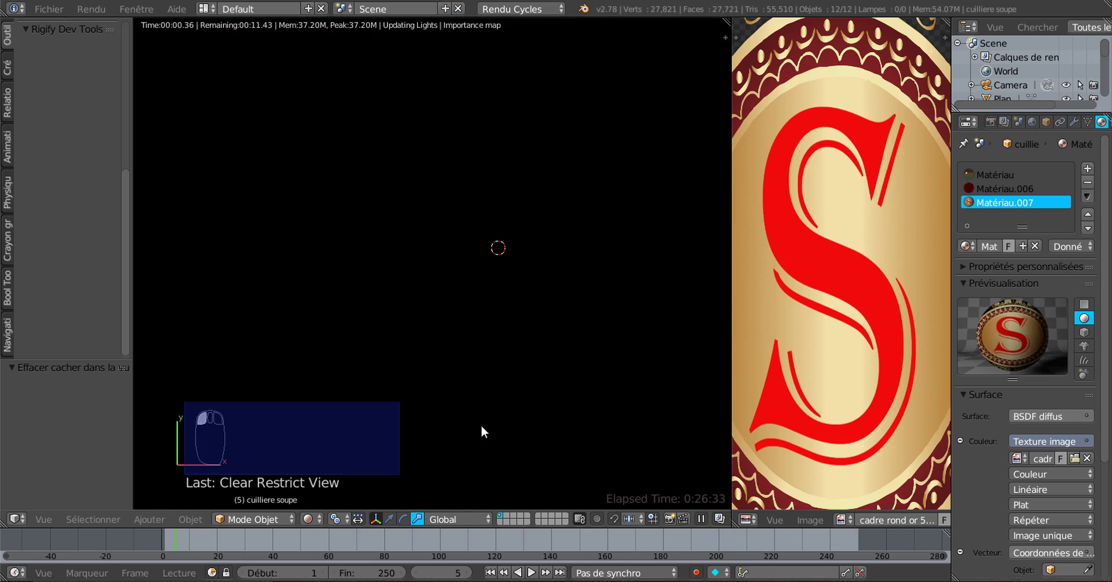
{"action": "scroll", "coordinate": [411, 381], "scroll_direction": "up", "scroll_amount": 7}
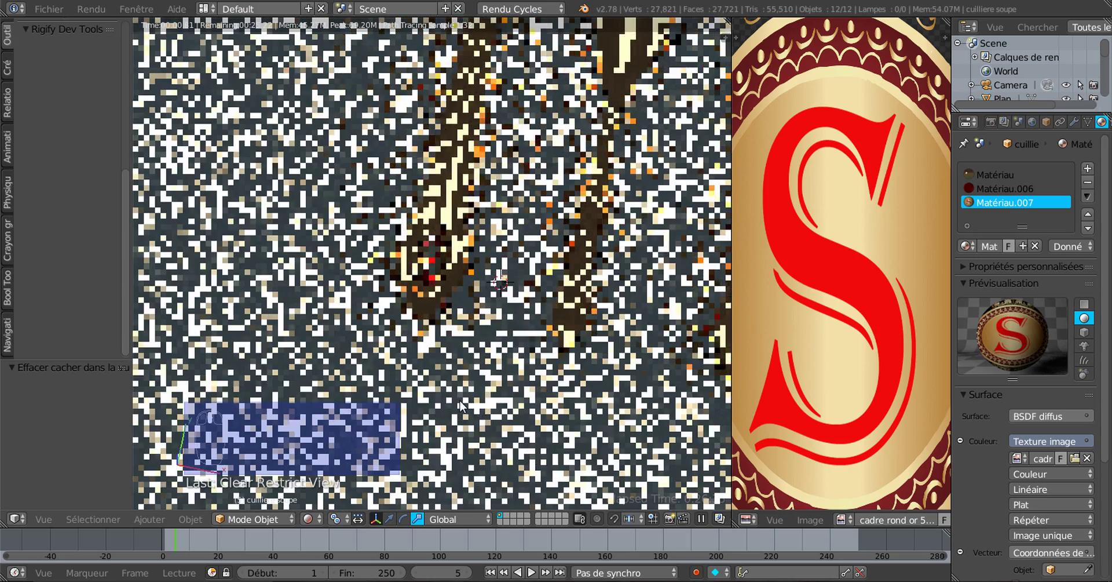
{"action": "scroll", "coordinate": [412, 381], "scroll_direction": "up", "scroll_amount": 2}
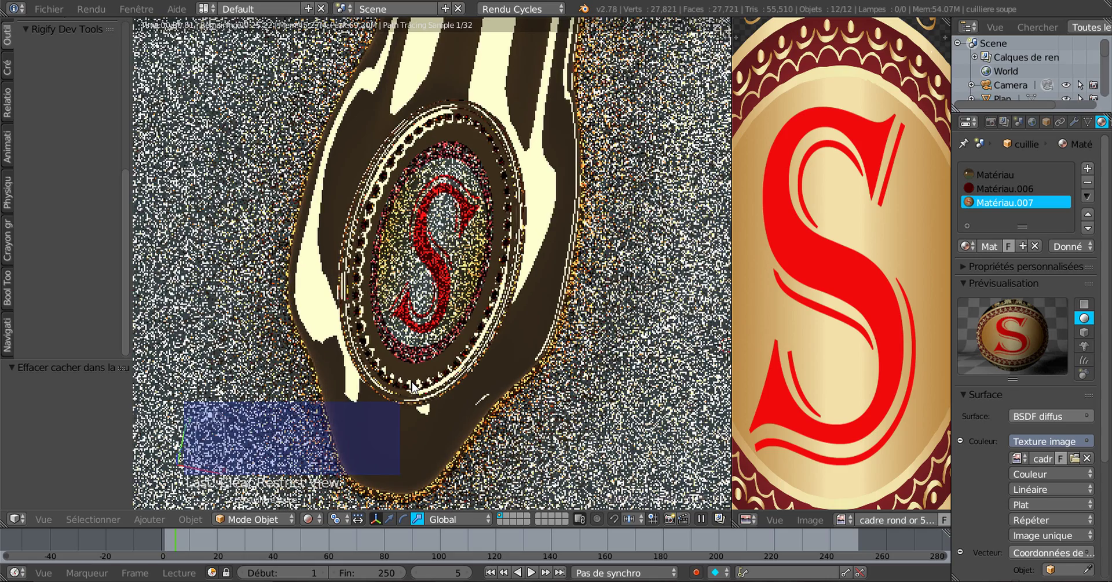
{"action": "scroll", "coordinate": [486, 413], "scroll_direction": "up", "scroll_amount": 3}
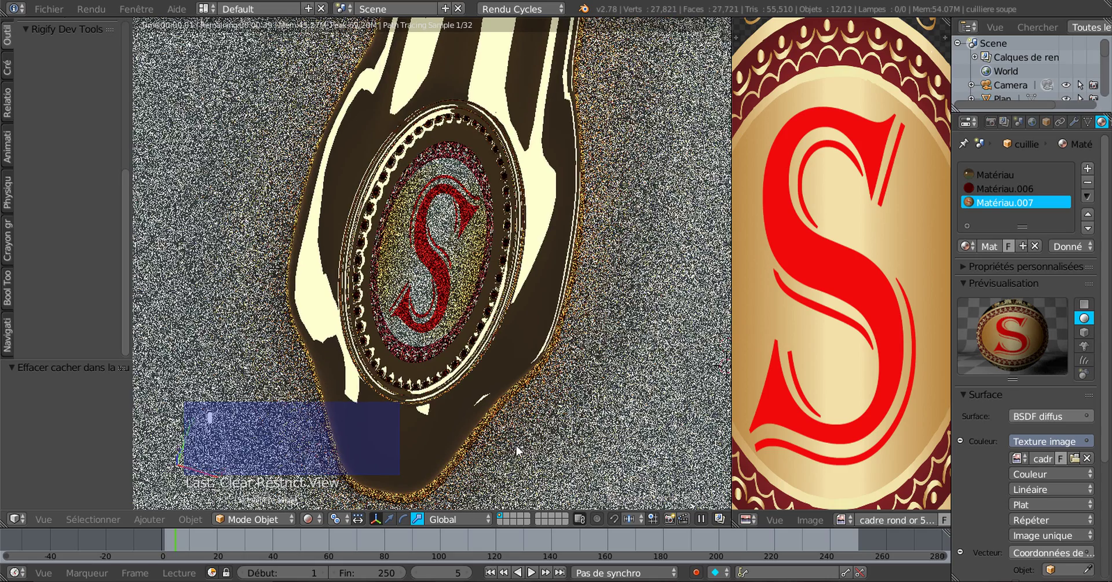
{"action": "scroll", "coordinate": [481, 437], "scroll_direction": "up", "scroll_amount": 2}
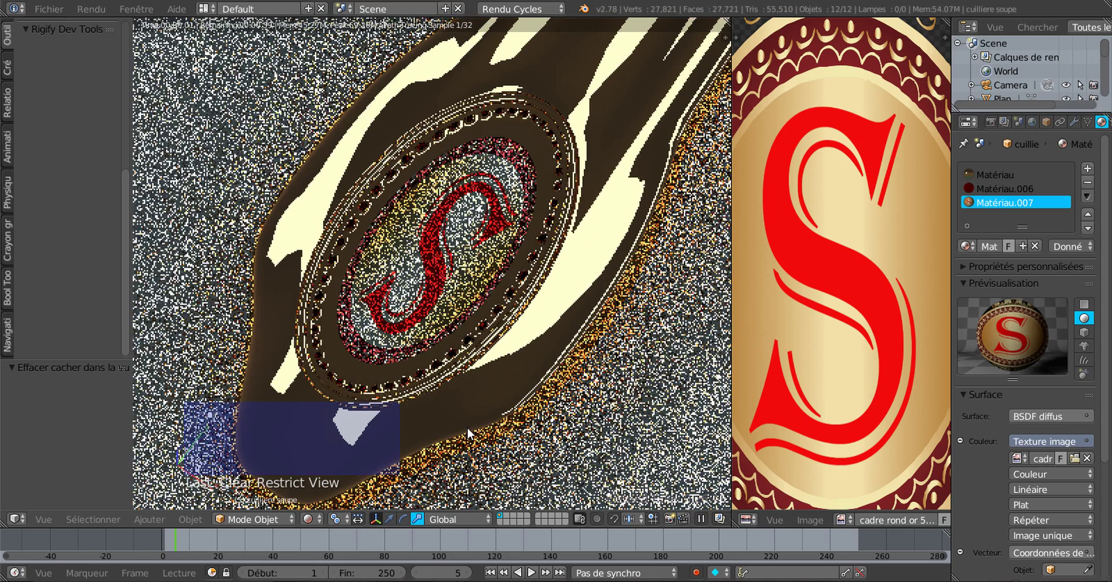
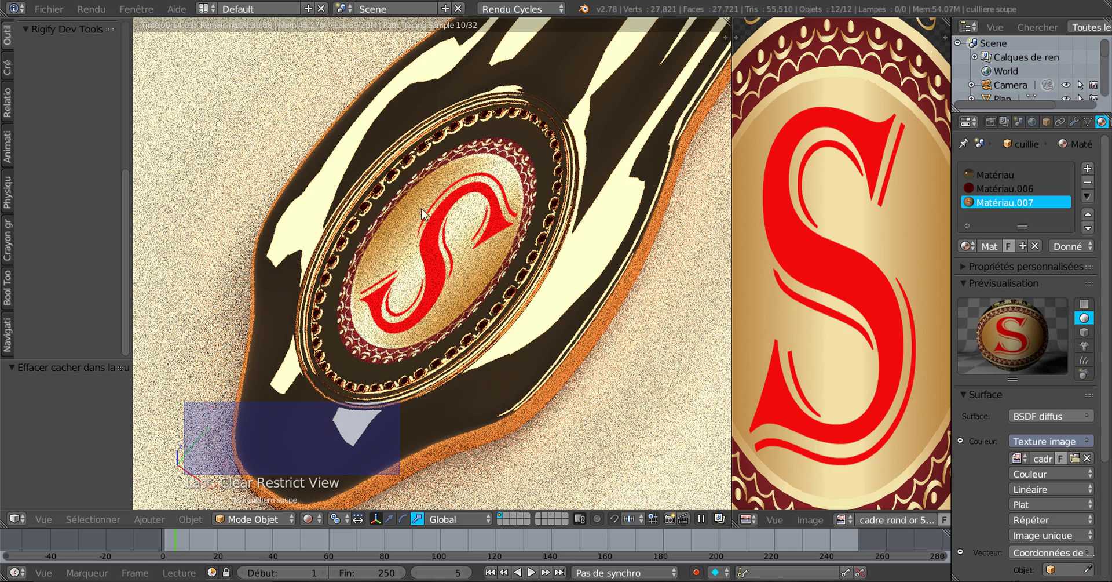
{"action": "scroll", "coordinate": [497, 268], "scroll_direction": "down", "scroll_amount": 2}
{"action": "middle_click_drag", "start_coordinate": [539, 306], "coordinate": [585, 304]}
Switch the 3D view to Texture shading in object mode with the soup spoon's handle in view
{"action": "key", "text": "Tab"}
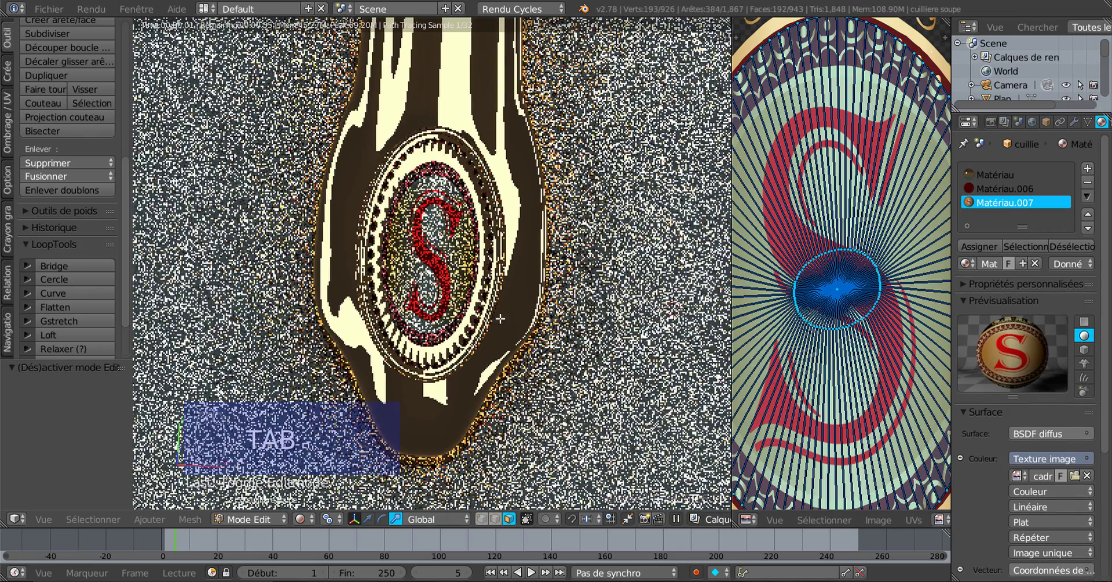
{"action": "scroll", "coordinate": [487, 333], "scroll_direction": "down", "scroll_amount": 2}
{"action": "scroll", "coordinate": [468, 344], "scroll_direction": "up", "scroll_amount": 4}
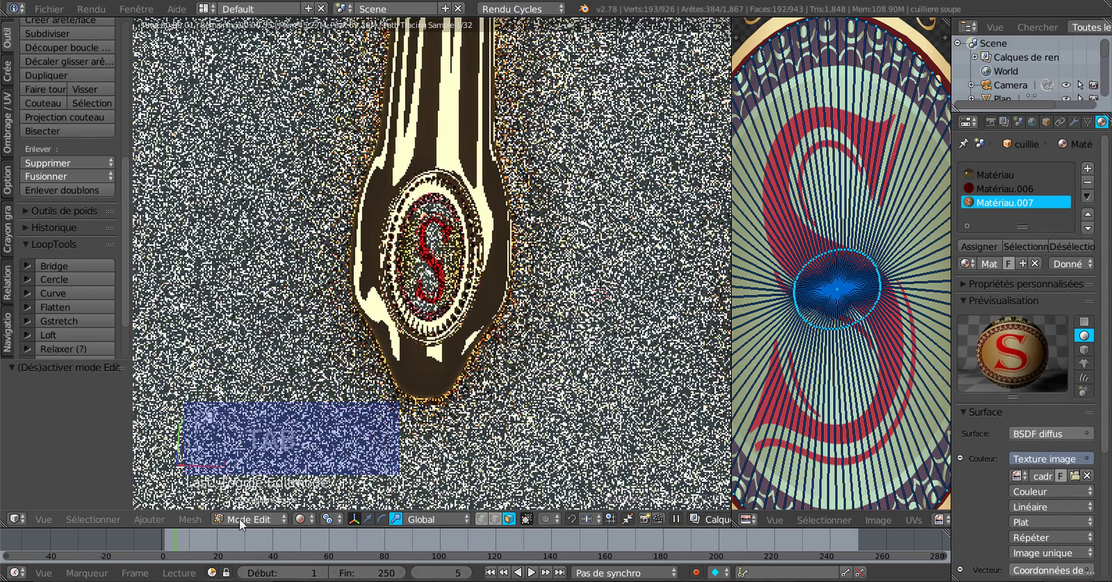
{"action": "left_click", "coordinate": [301, 518]}
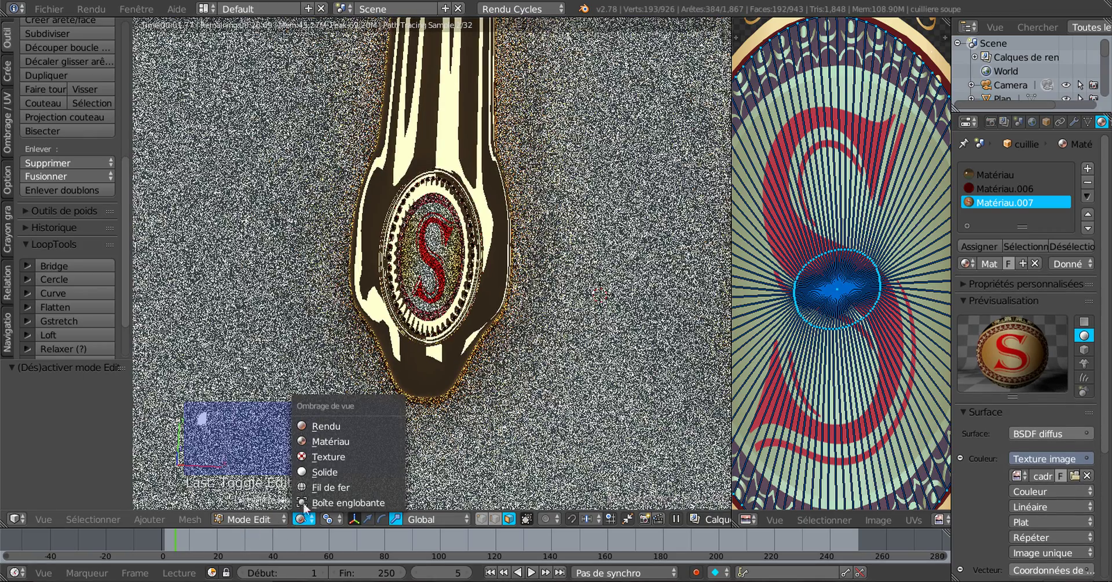
{"action": "left_click", "coordinate": [329, 440]}
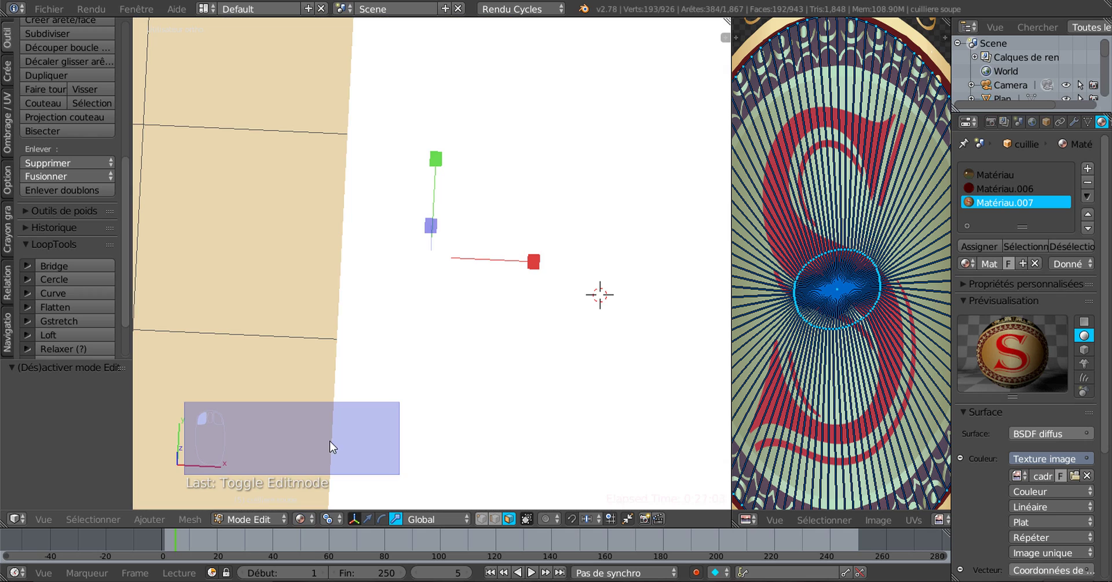
{"action": "left_click", "coordinate": [248, 519]}
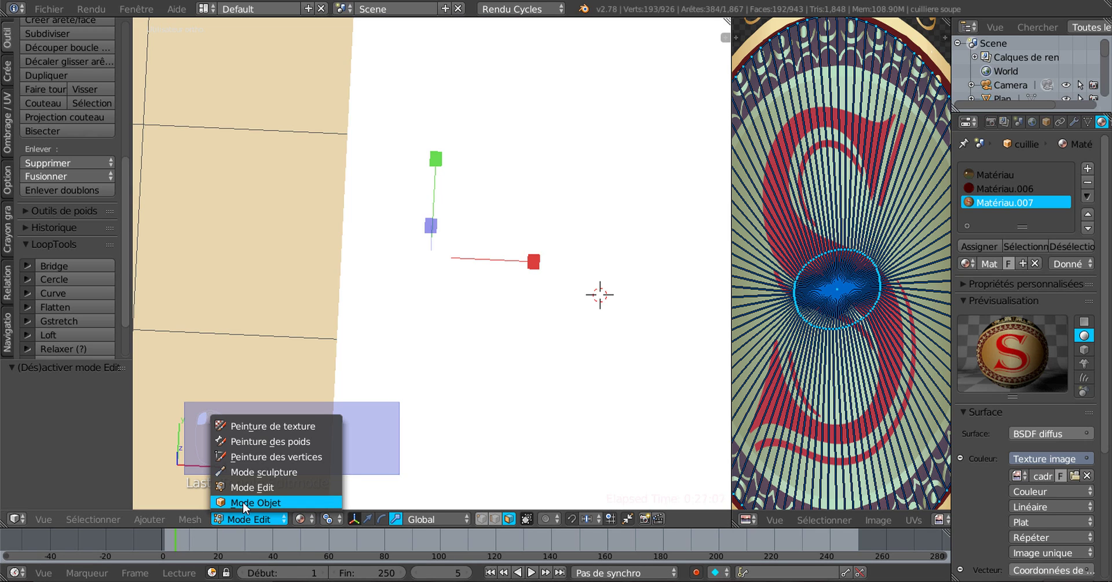
{"action": "left_click", "coordinate": [242, 501]}
{"action": "left_click", "coordinate": [307, 518]}
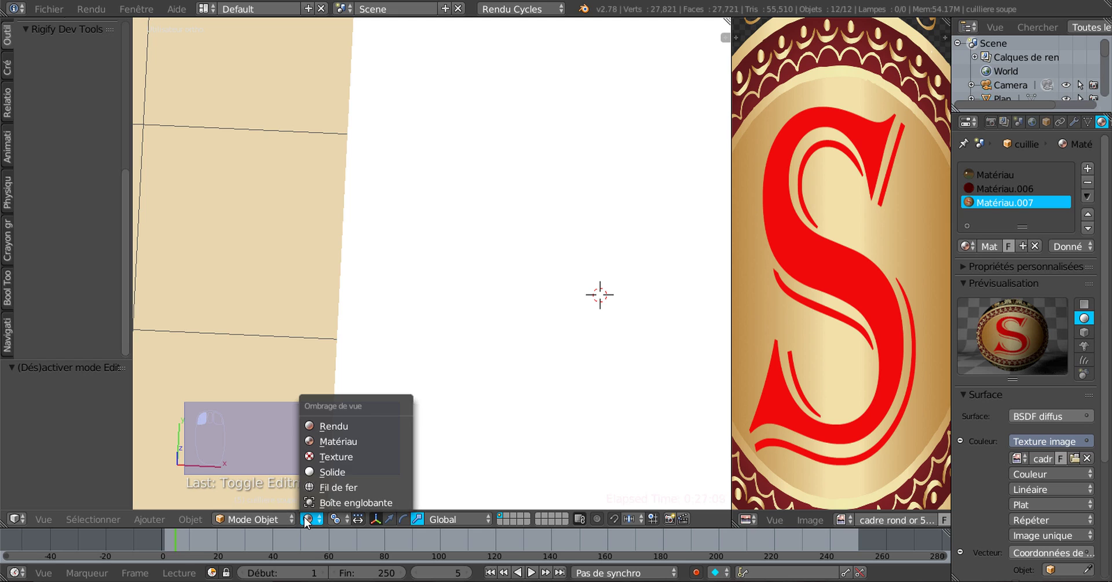
{"action": "left_click", "coordinate": [325, 457]}
{"action": "scroll", "coordinate": [378, 459], "scroll_direction": "down", "scroll_amount": 4}
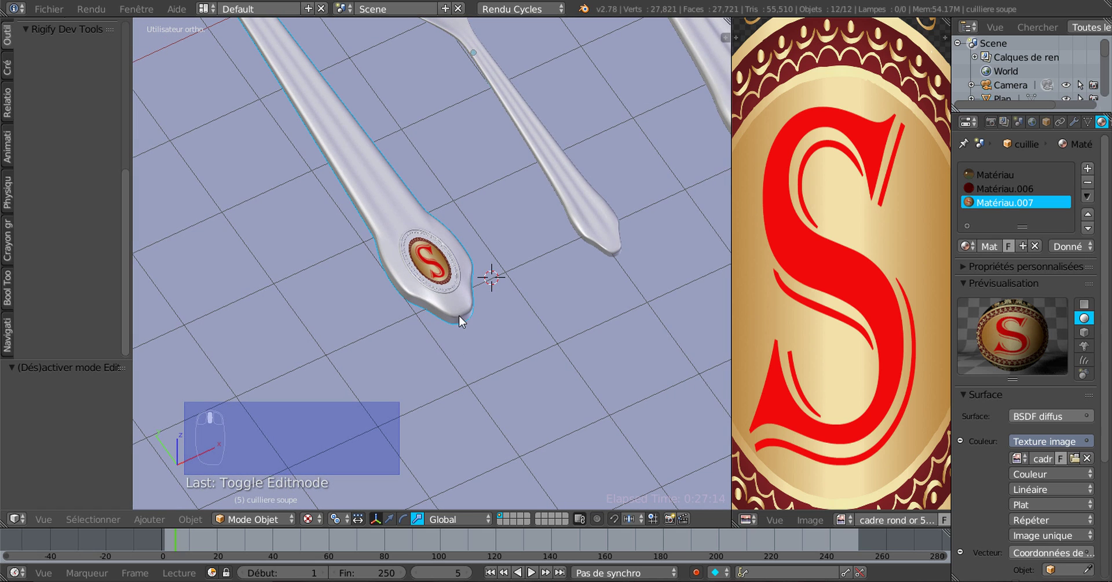
Isolate the soup spoon by selecting it, inverting the selection and hiding all the other objects
{"action": "right_click", "coordinate": [458, 309]}
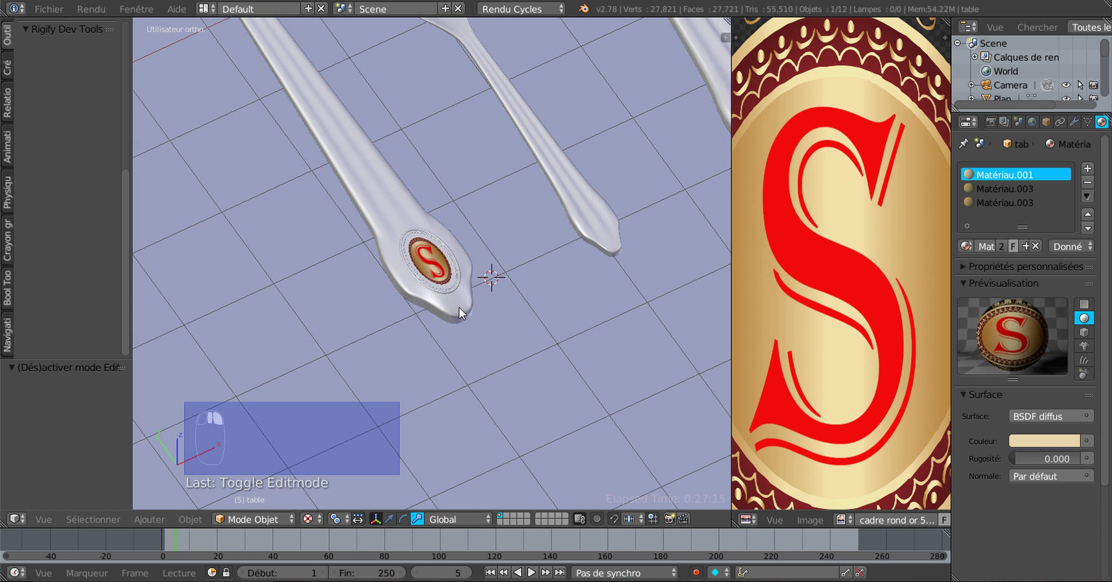
{"action": "middle_click_drag", "start_coordinate": [487, 368], "coordinate": [427, 390]}
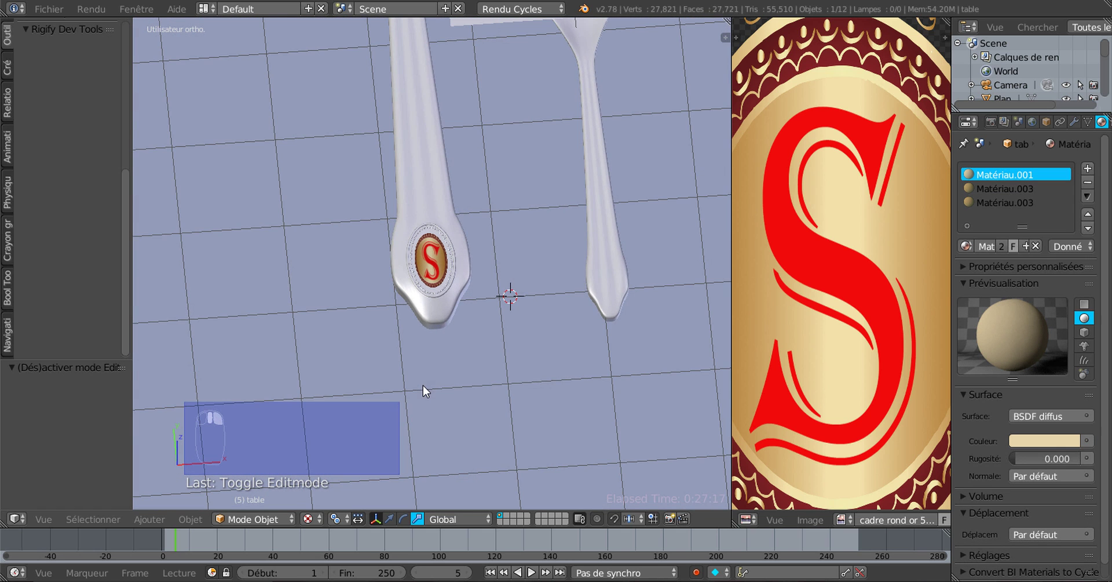
{"action": "right_click", "coordinate": [430, 237]}
{"action": "scroll", "coordinate": [430, 238], "scroll_direction": "up", "scroll_amount": 1}
{"action": "left_click", "coordinate": [110, 519]}
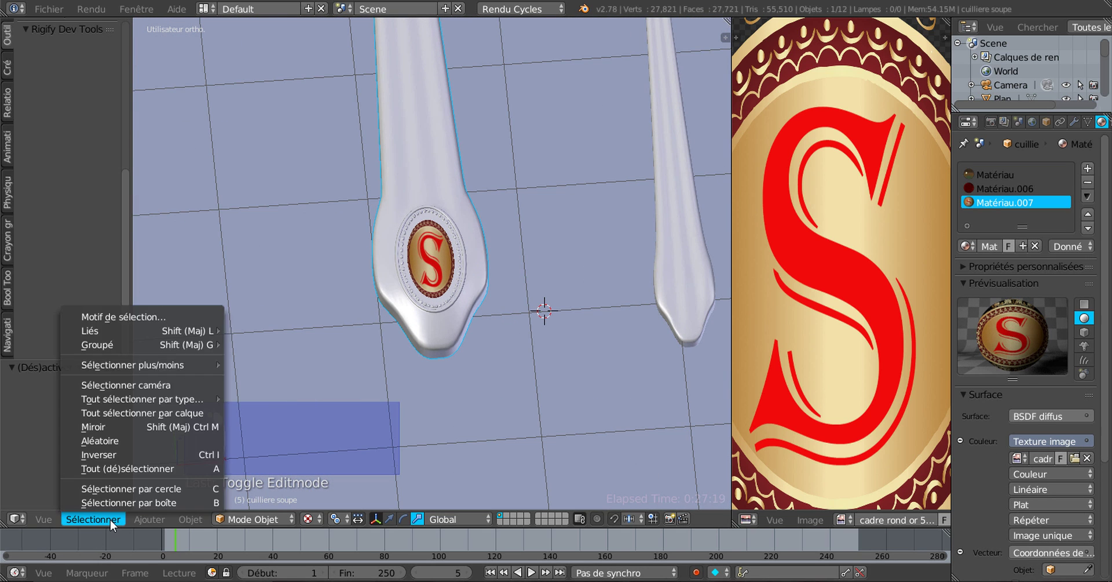
{"action": "left_click", "coordinate": [107, 453]}
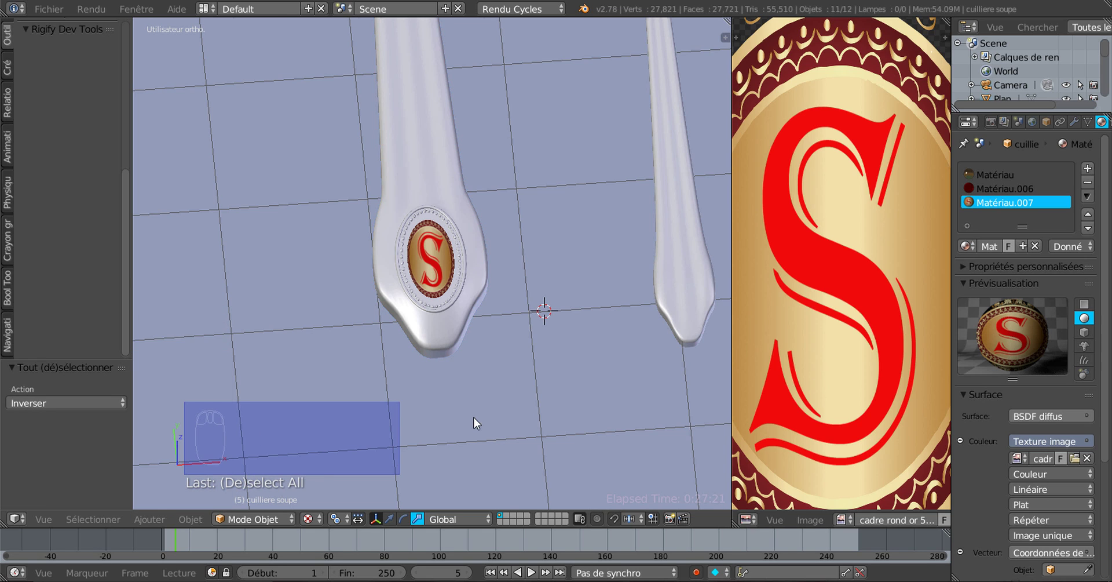
{"action": "middle_click_drag", "start_coordinate": [474, 423], "coordinate": [505, 410]}
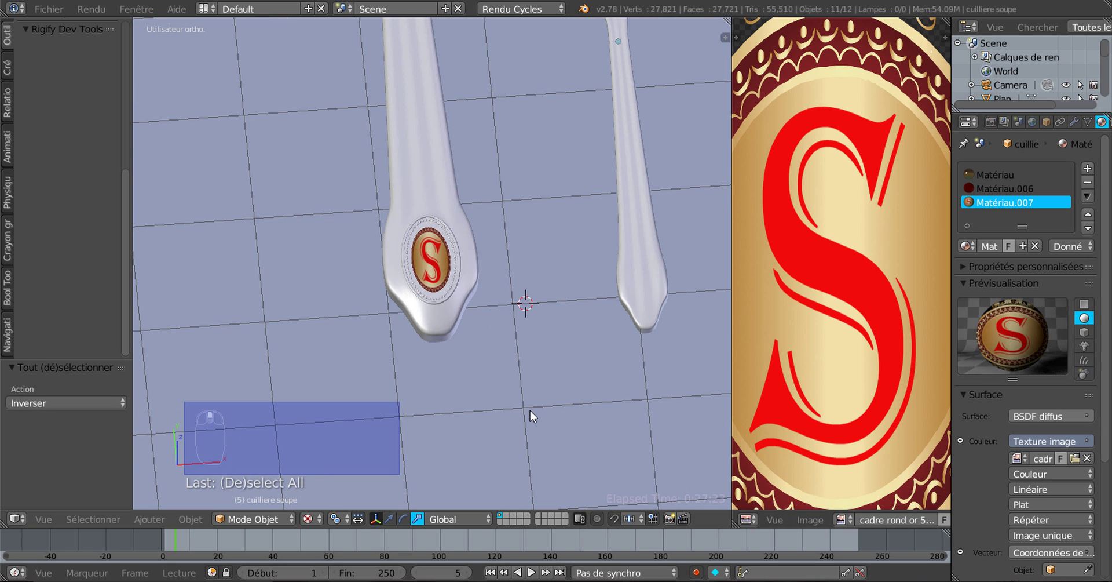
{"action": "key", "text": "h"}
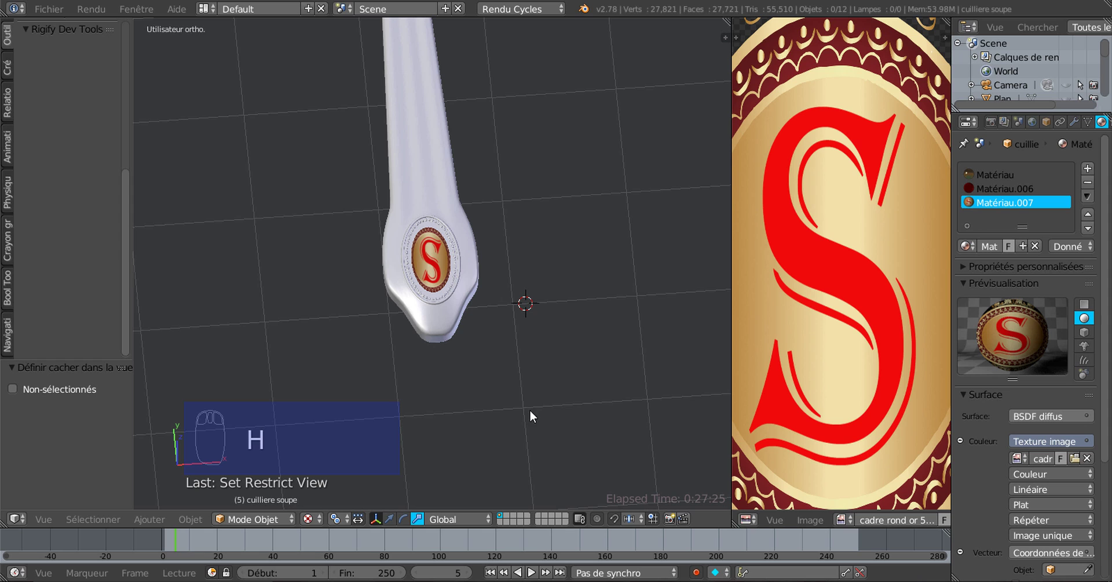
Select the soup spoon and, from the top view in edit mode, assign Matériau.007 to the selected medallion faces
{"action": "right_click", "coordinate": [442, 335]}
{"action": "key", "text": "KP_7"}
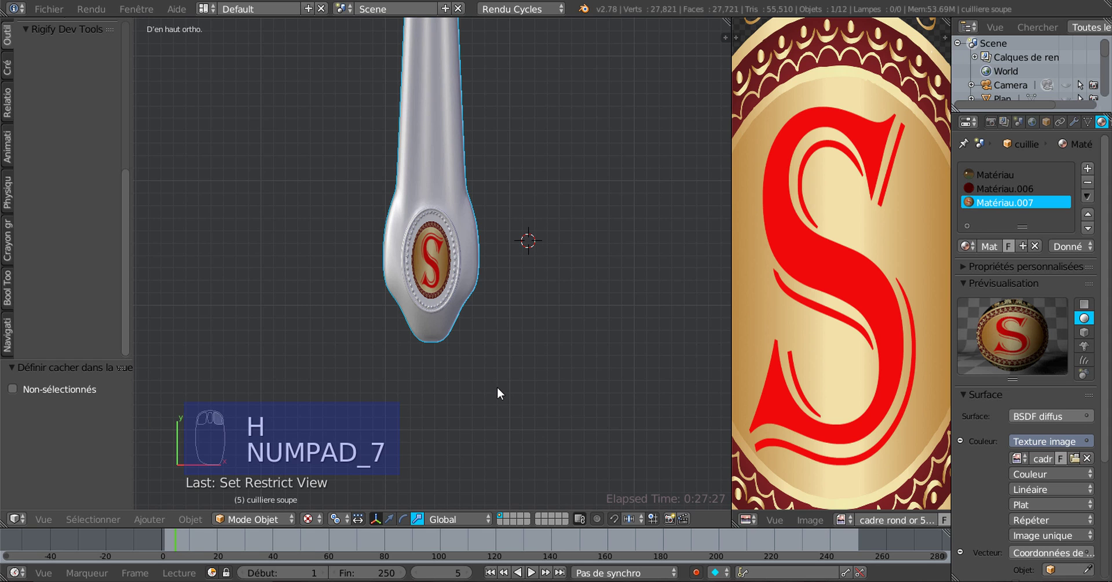
{"action": "scroll", "coordinate": [604, 340], "scroll_direction": "up", "scroll_amount": 2}
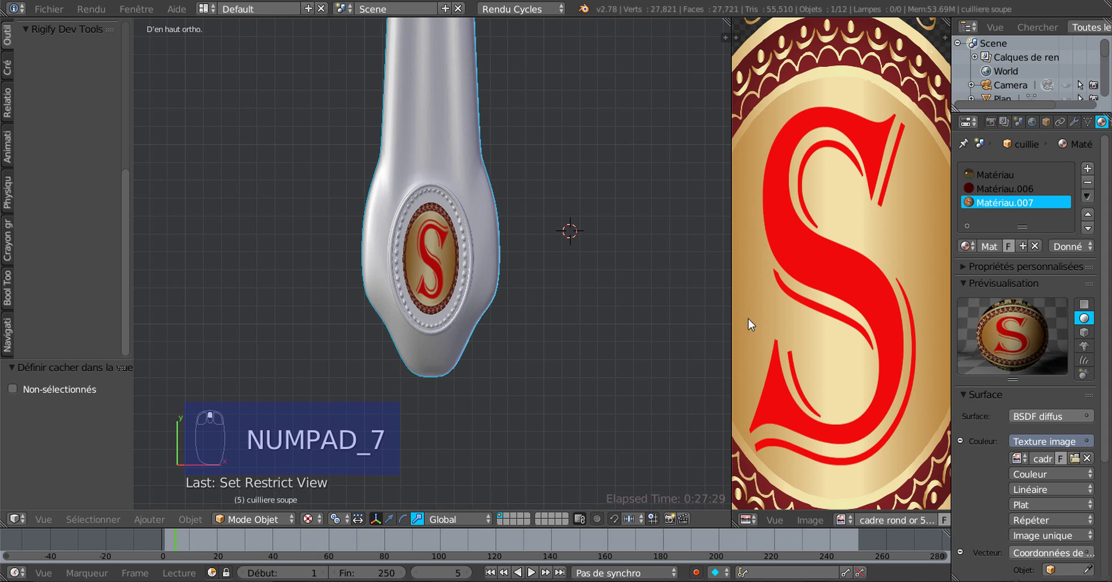
{"action": "left_click_drag", "start_coordinate": [951, 278], "coordinate": [897, 277]}
{"action": "scroll", "coordinate": [405, 265], "scroll_direction": "up", "scroll_amount": 2}
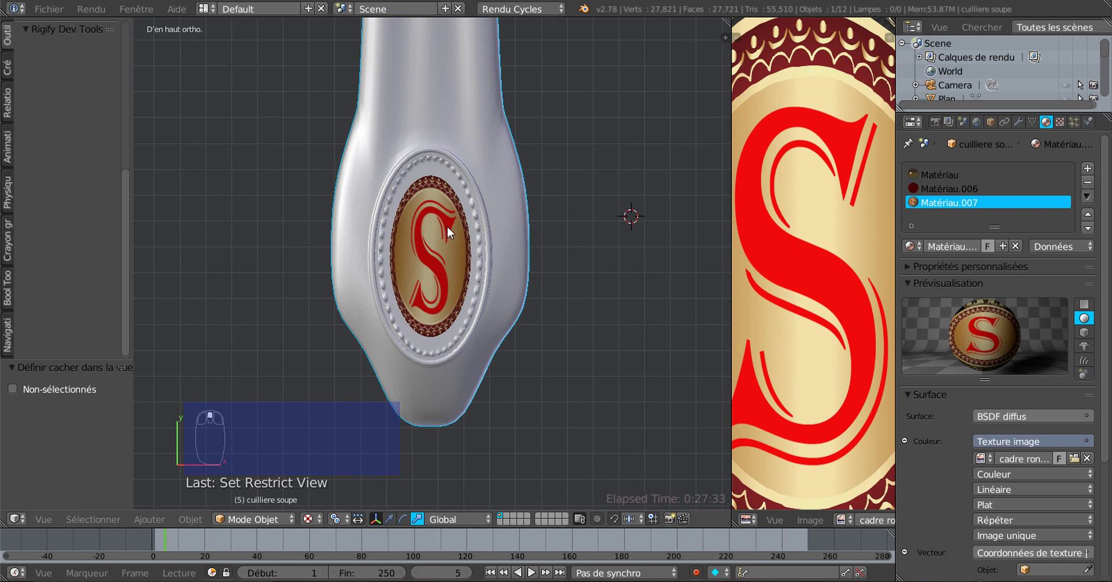
{"action": "key", "text": "Tab"}
{"action": "scroll", "coordinate": [445, 268], "scroll_direction": "up", "scroll_amount": 2}
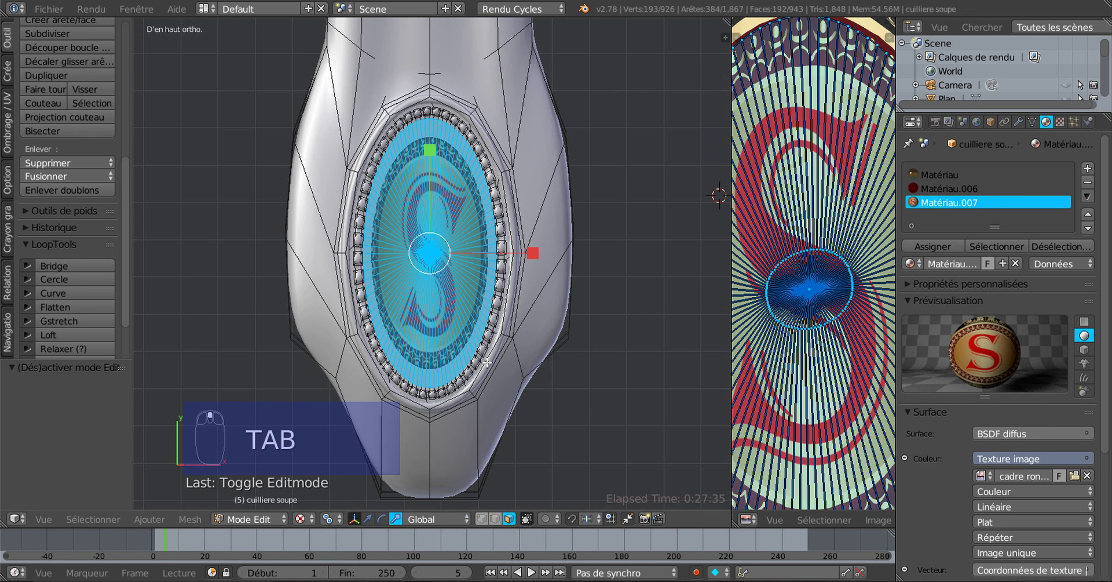
{"action": "left_click", "coordinate": [937, 247]}
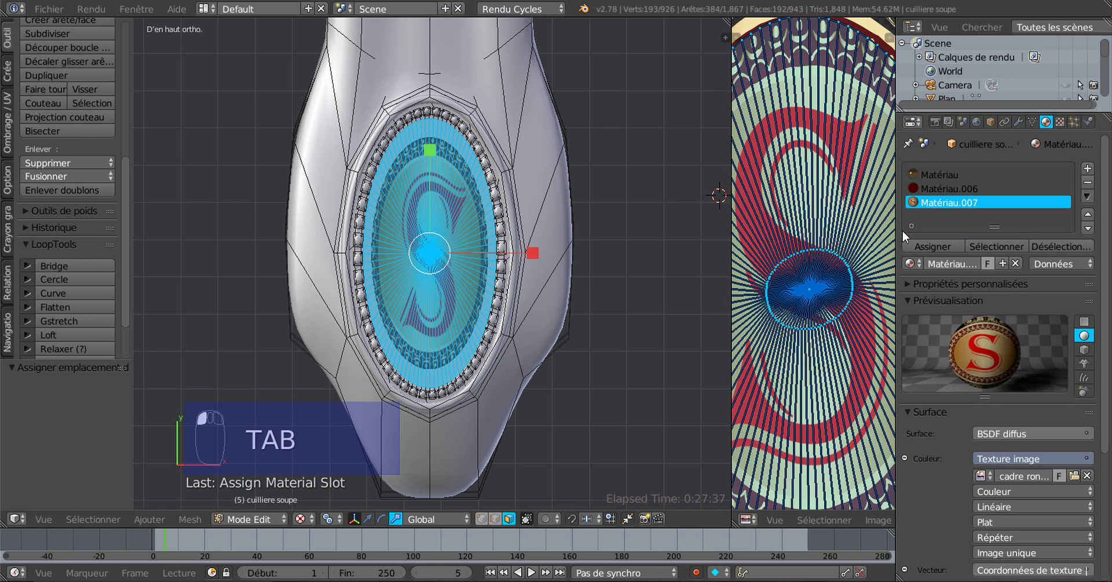
Widen the image editor, then cut one edge loop around the medallion between its centre and its beaded border
{"action": "left_click_drag", "start_coordinate": [896, 237], "coordinate": [1049, 237]}
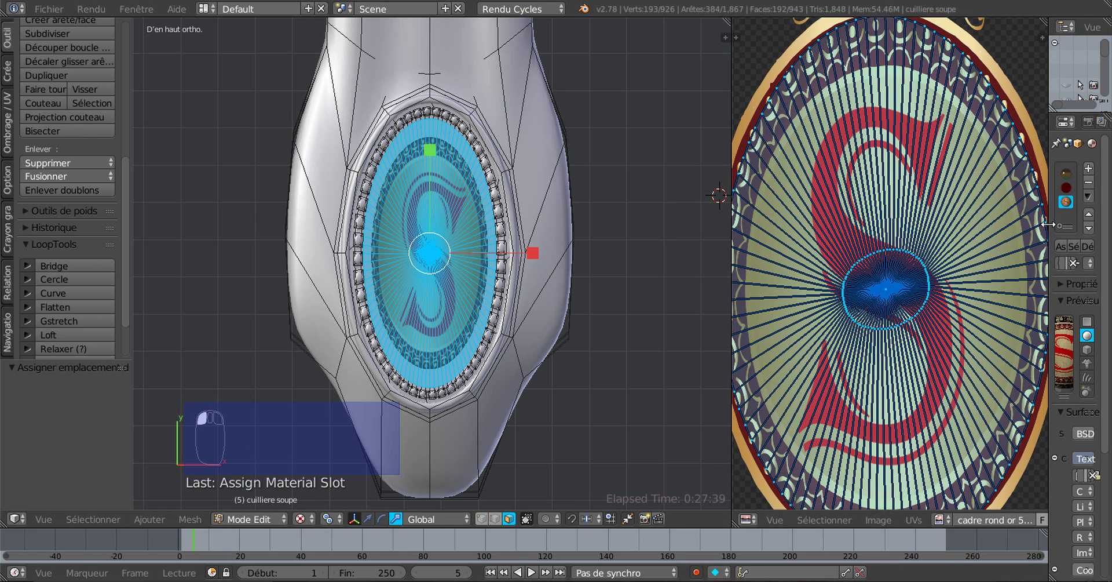
{"action": "scroll", "coordinate": [539, 288], "scroll_direction": "up", "scroll_amount": 3}
{"action": "scroll", "coordinate": [539, 288], "scroll_direction": "up", "scroll_amount": 1}
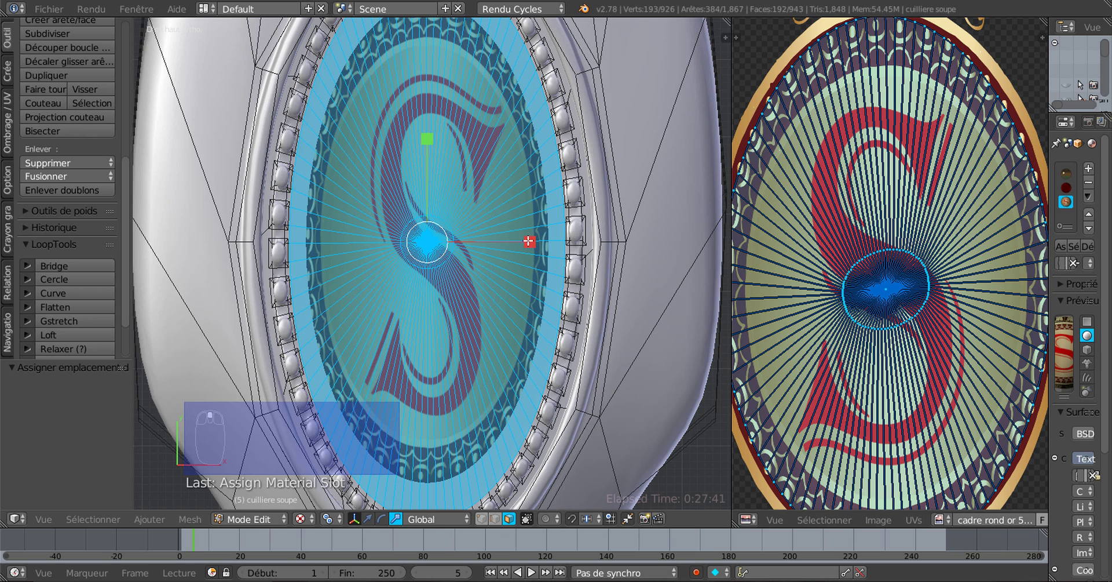
{"action": "scroll", "coordinate": [556, 266], "scroll_direction": "up", "scroll_amount": 1}
{"action": "middle_click_drag", "start_coordinate": [557, 266], "coordinate": [541, 300], "text": "shift"}
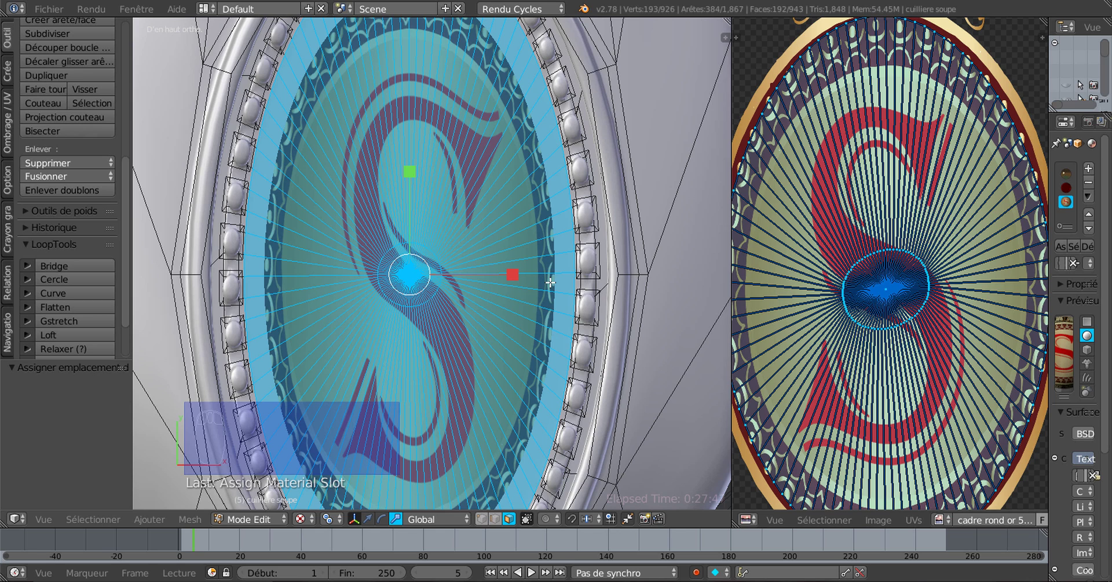
{"action": "scroll", "coordinate": [550, 282], "scroll_direction": "down", "scroll_amount": 2}
{"action": "scroll", "coordinate": [526, 288], "scroll_direction": "up", "scroll_amount": 1}
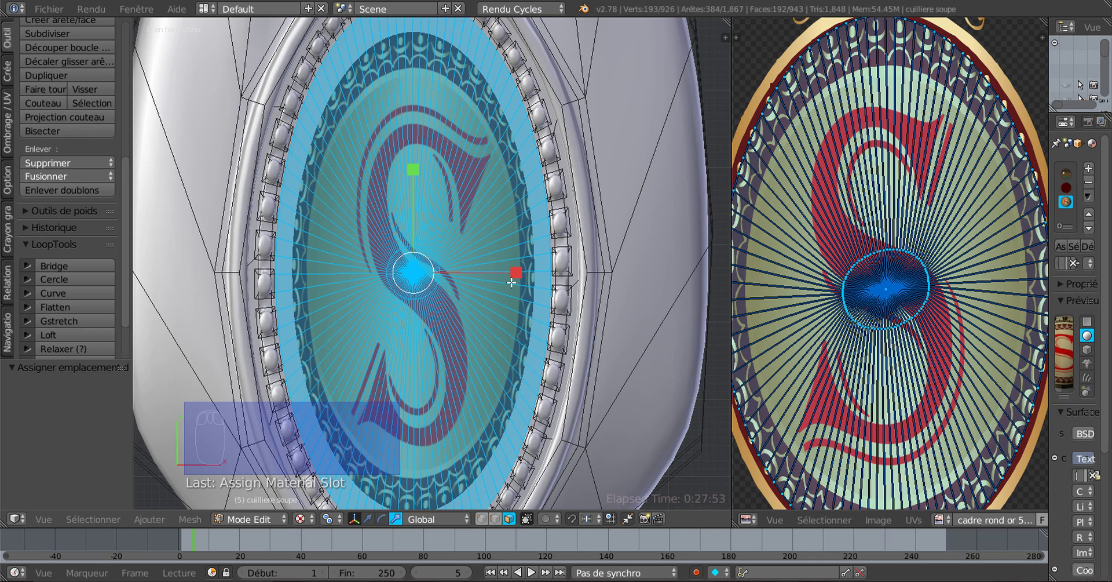
{"action": "key", "text": "ctrl+r"}
{"action": "left_click", "coordinate": [513, 283]}
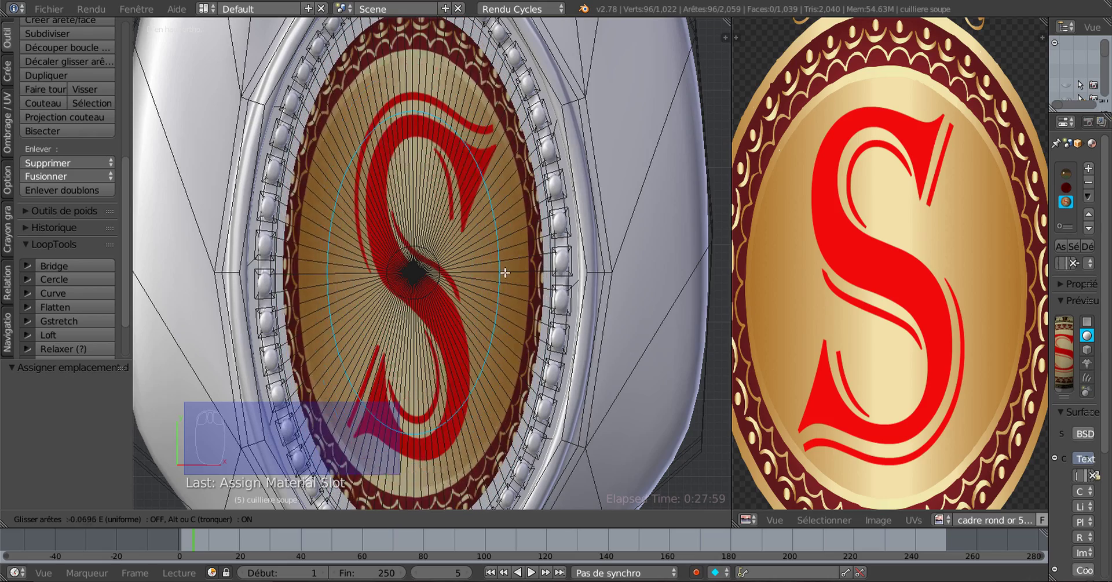
{"action": "left_click", "coordinate": [512, 272]}
Examine the medallion's edge loops and beaded border up close from several angles
{"action": "scroll", "coordinate": [513, 273], "scroll_direction": "down", "scroll_amount": 2}
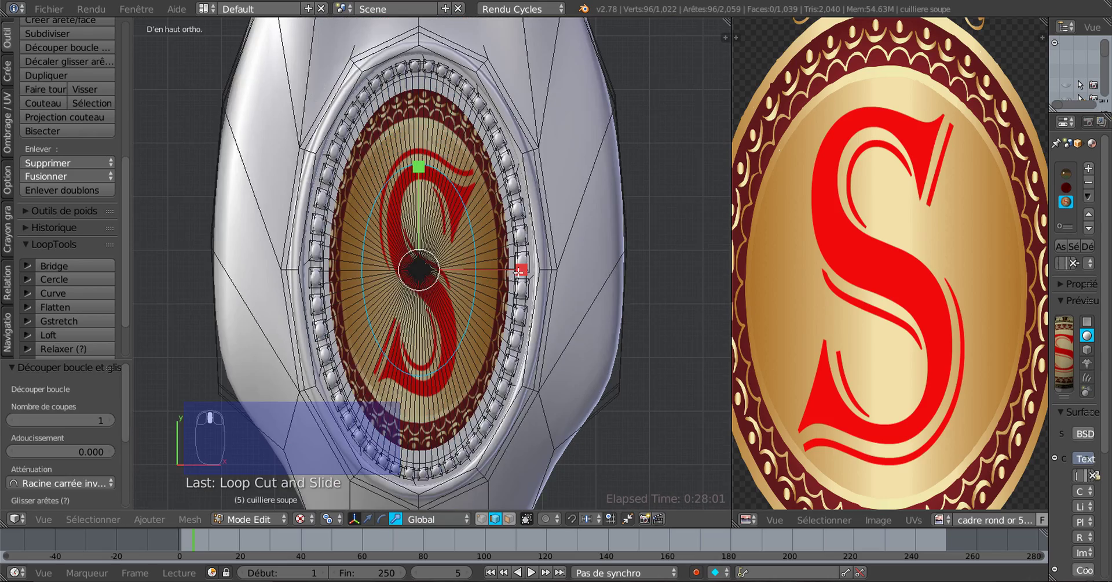
{"action": "middle_click_drag", "start_coordinate": [514, 272], "coordinate": [558, 237]}
{"action": "scroll", "coordinate": [524, 259], "scroll_direction": "up", "scroll_amount": 2}
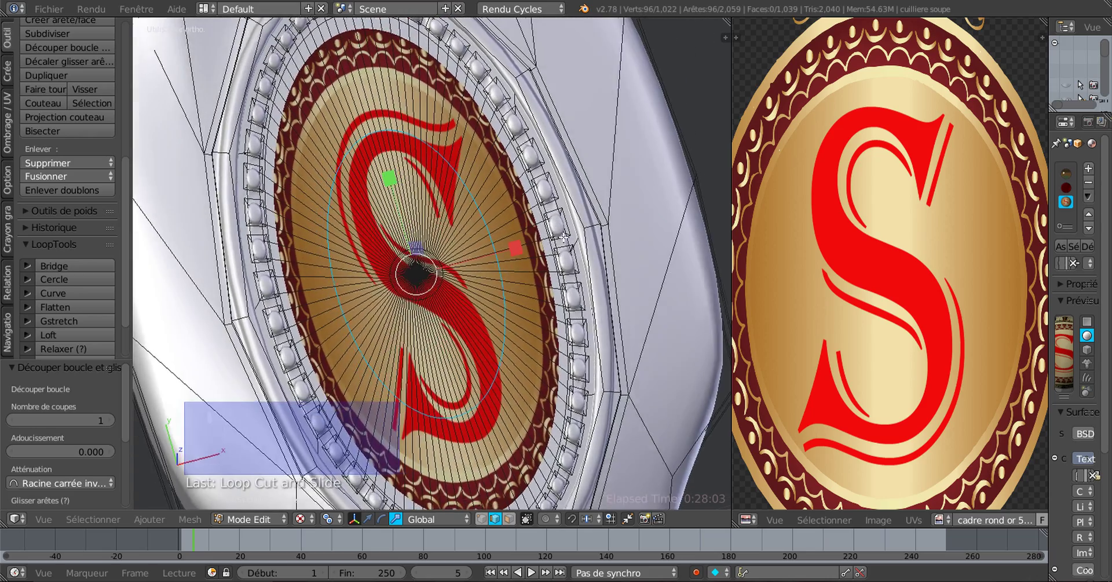
{"action": "scroll", "coordinate": [559, 237], "scroll_direction": "up", "scroll_amount": 3}
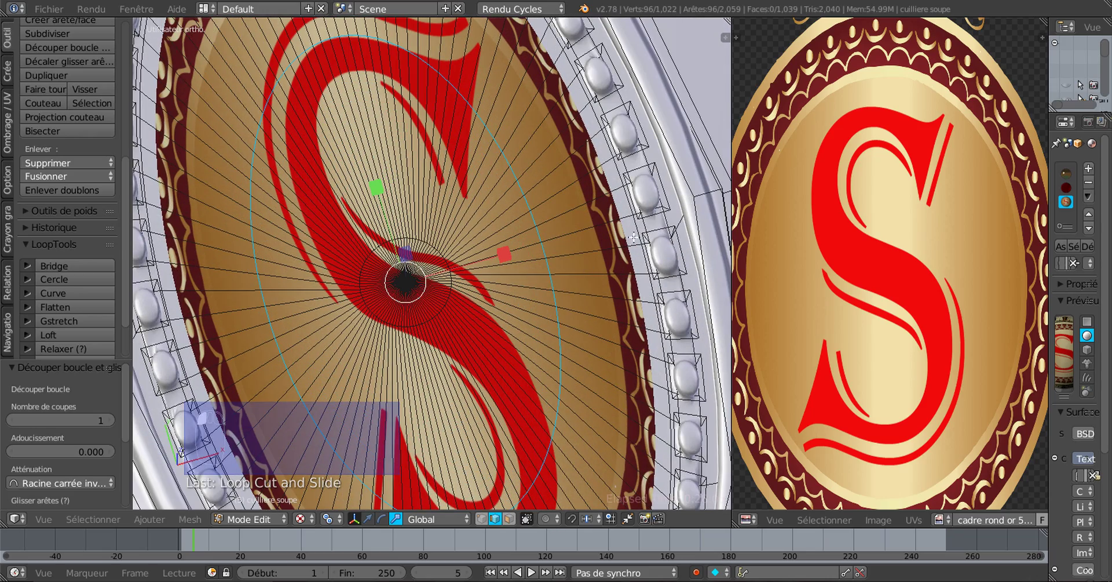
{"action": "scroll", "coordinate": [637, 262], "scroll_direction": "down", "scroll_amount": 3}
{"action": "middle_click_drag", "start_coordinate": [635, 264], "coordinate": [562, 309]}
{"action": "scroll", "coordinate": [565, 285], "scroll_direction": "up", "scroll_amount": 3}
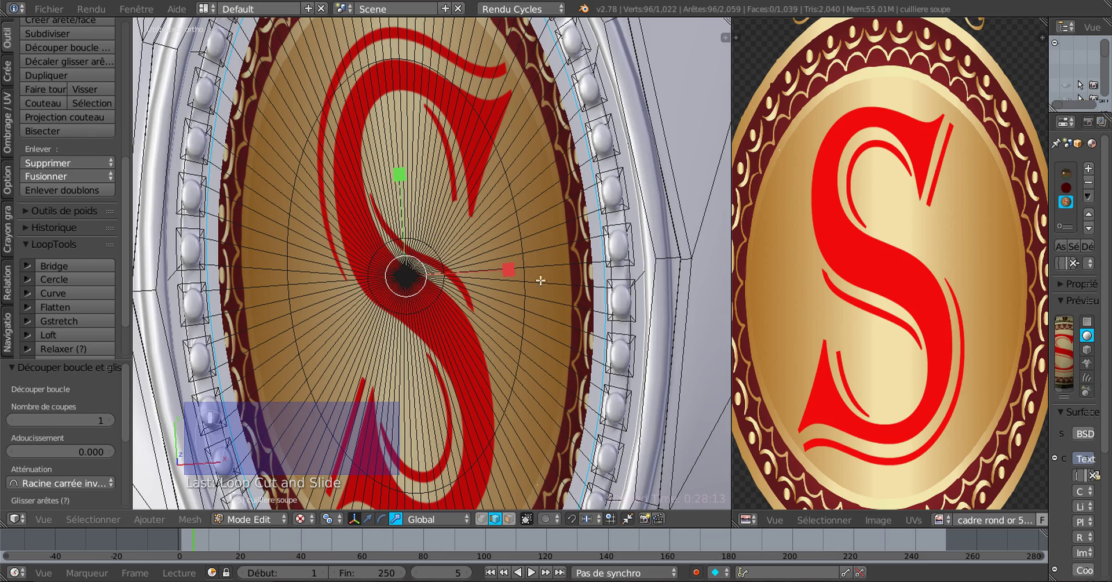
{"action": "middle_click_drag", "start_coordinate": [555, 255], "coordinate": [539, 268]}
{"action": "middle_click_drag", "start_coordinate": [565, 306], "coordinate": [550, 332]}
{"action": "scroll", "coordinate": [549, 333], "scroll_direction": "up", "scroll_amount": 5}
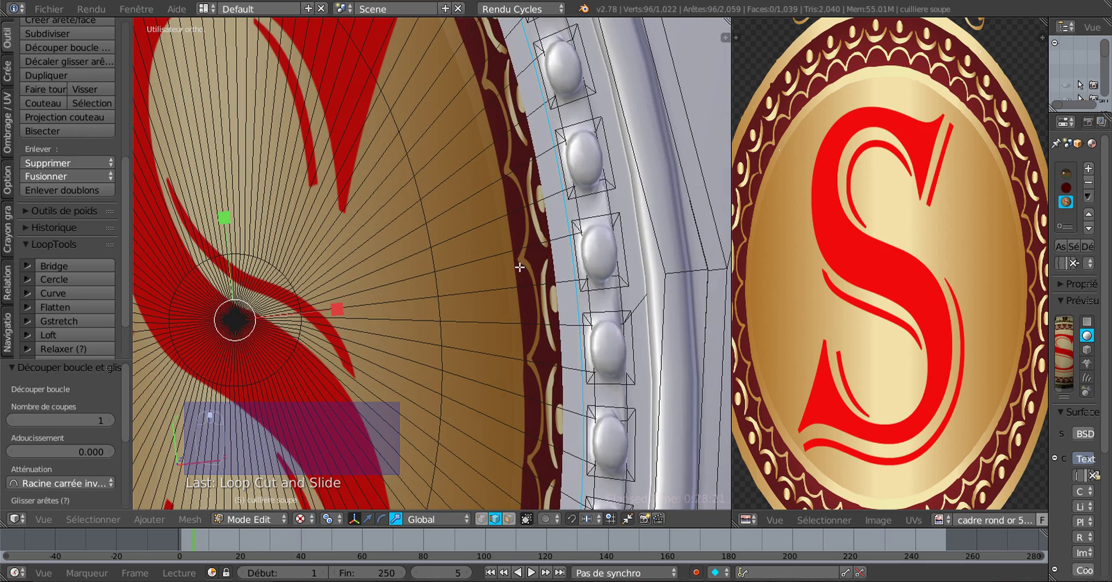
{"action": "scroll", "coordinate": [520, 267], "scroll_direction": "down", "scroll_amount": 2}
{"action": "middle_click_drag", "start_coordinate": [522, 290], "coordinate": [551, 287], "text": "shift"}
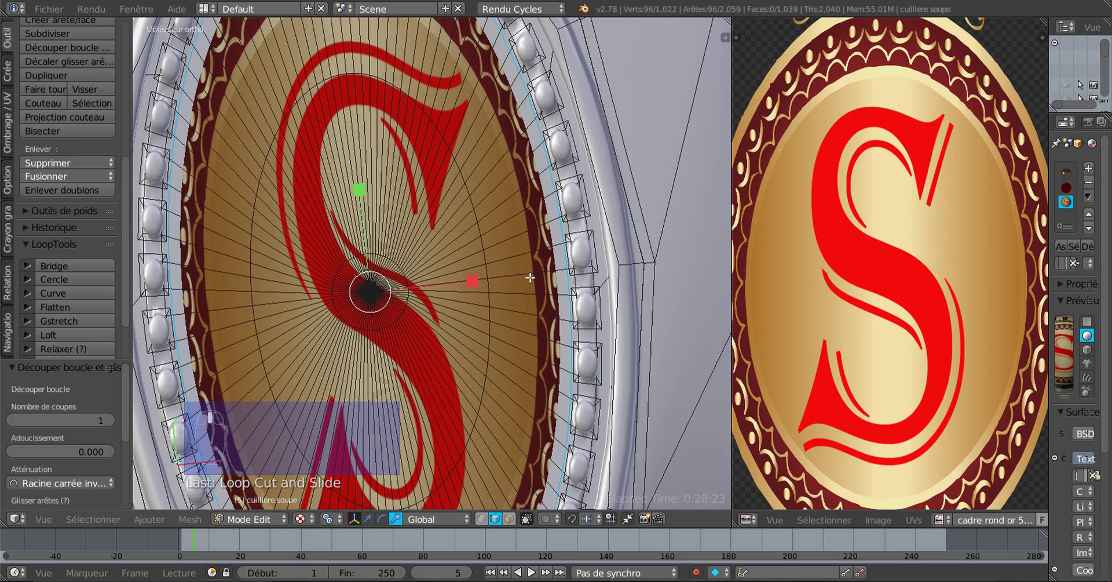
Try a loop cut with 6 cuts, evenly spaced between the medallion's middle edge loop and its beaded border
{"action": "key", "text": "ctrl+r"}
{"action": "scroll", "coordinate": [530, 278], "scroll_direction": "up", "scroll_amount": 3}
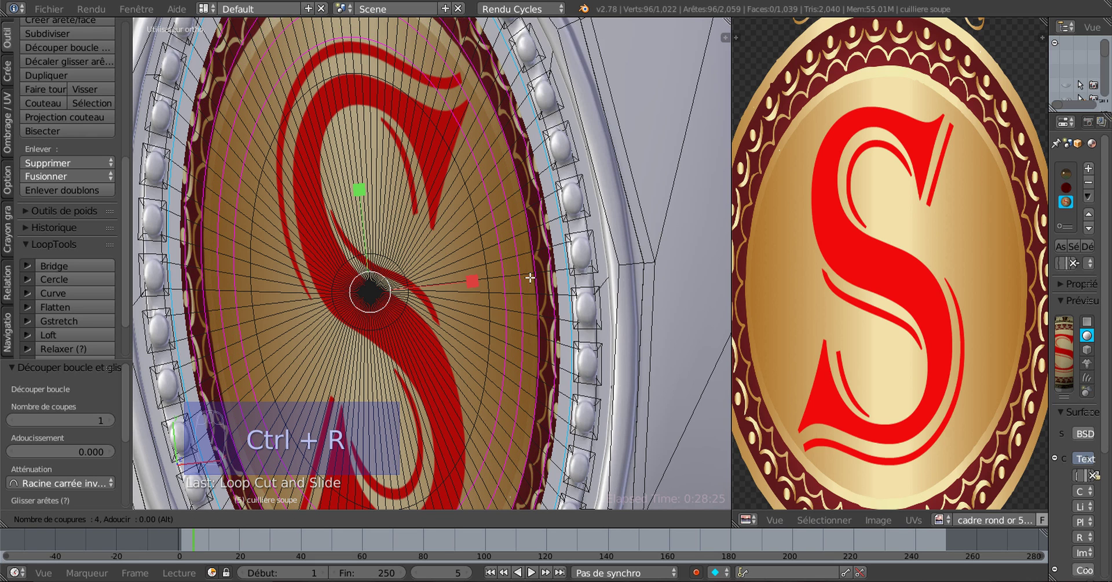
{"action": "scroll", "coordinate": [530, 277], "scroll_direction": "up", "scroll_amount": 1}
{"action": "scroll", "coordinate": [530, 278], "scroll_direction": "up", "scroll_amount": 1}
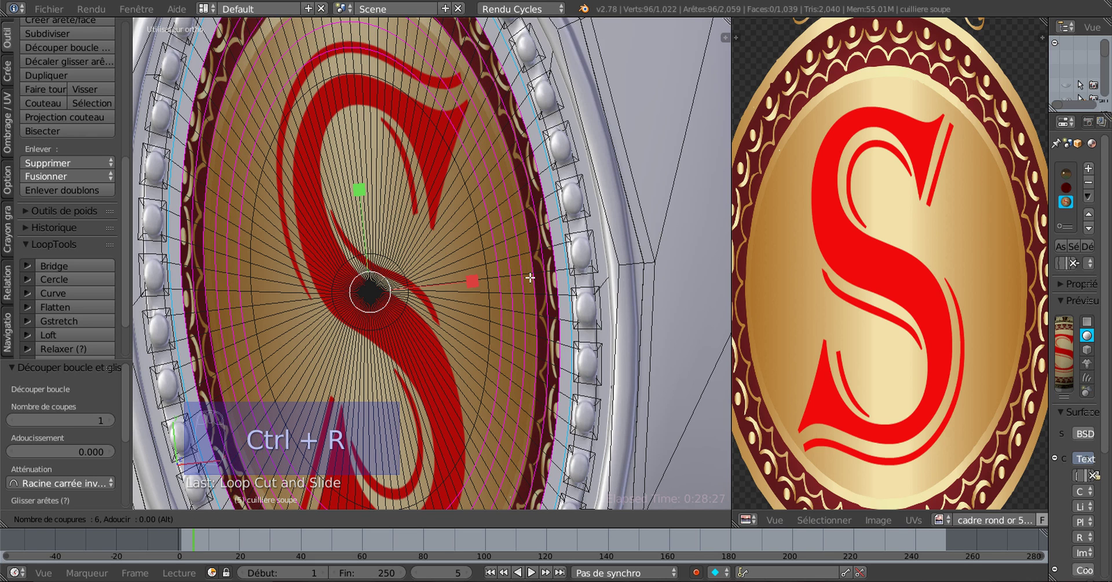
{"action": "left_click", "coordinate": [530, 278]}
{"action": "right_click", "coordinate": [530, 277]}
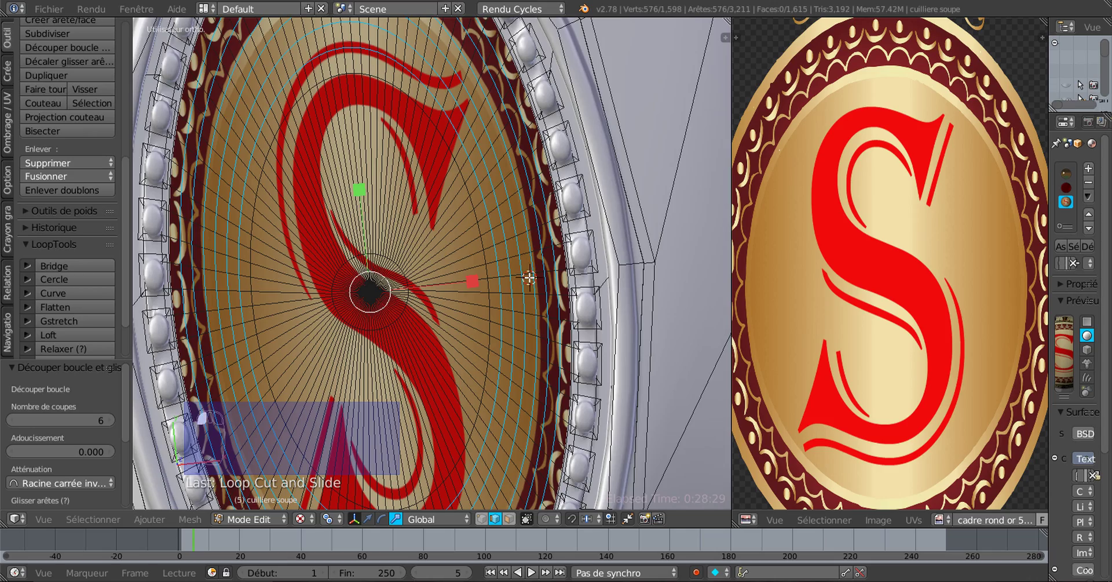
Check the subdivided crest in object mode and up close in edit mode, then undo the six-cut loop cut
{"action": "scroll", "coordinate": [530, 278], "scroll_direction": "down", "scroll_amount": 4}
{"action": "key", "text": "Tab"}
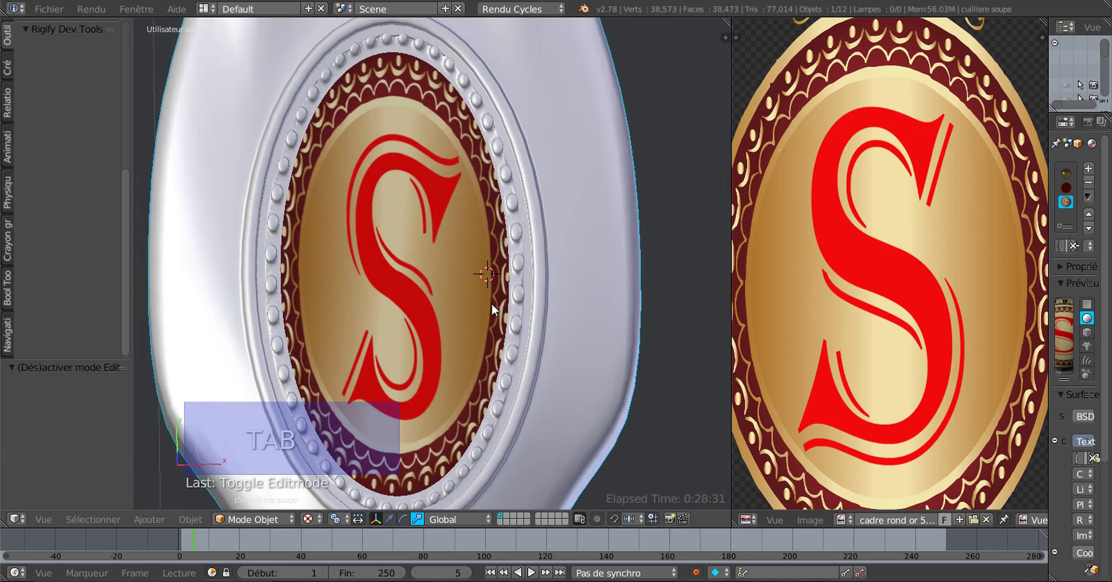
{"action": "scroll", "coordinate": [496, 318], "scroll_direction": "up", "scroll_amount": 3}
{"action": "key", "text": "Tab"}
{"action": "scroll", "coordinate": [520, 324], "scroll_direction": "up", "scroll_amount": 3}
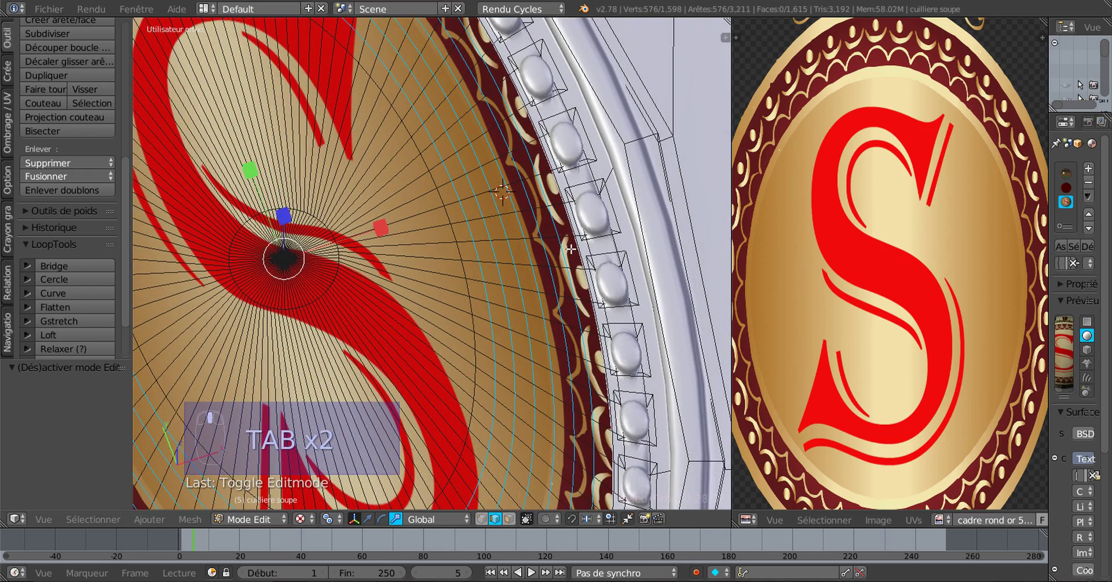
{"action": "scroll", "coordinate": [550, 270], "scroll_direction": "up", "scroll_amount": 2}
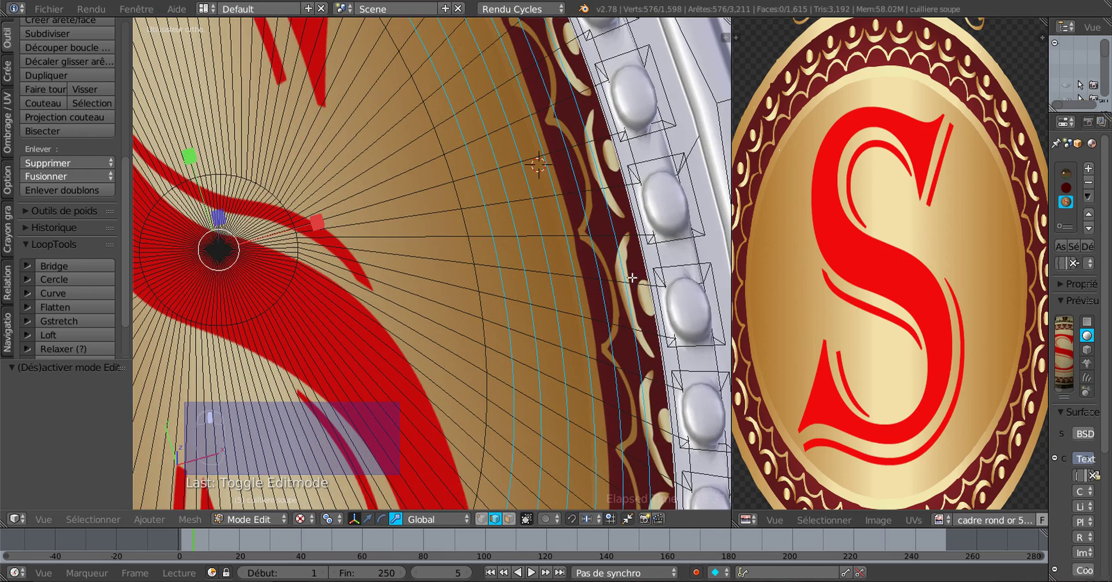
{"action": "key", "text": "ctrl+z"}
{"action": "key", "text": "ctrl+z"}
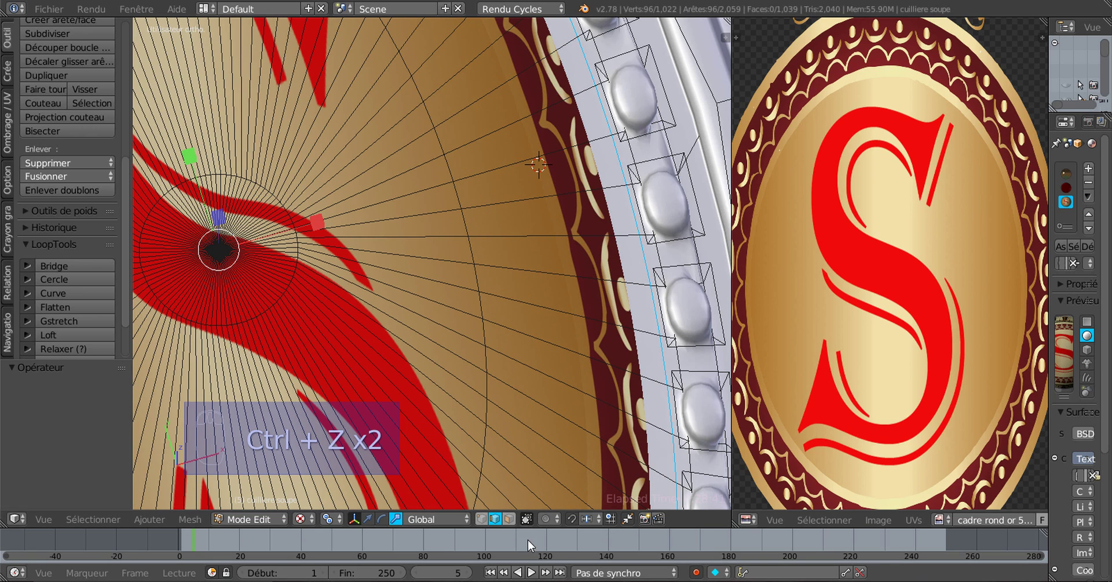
Switch to face selection and select the medallion's outer ring of faces
{"action": "left_click", "coordinate": [510, 520]}
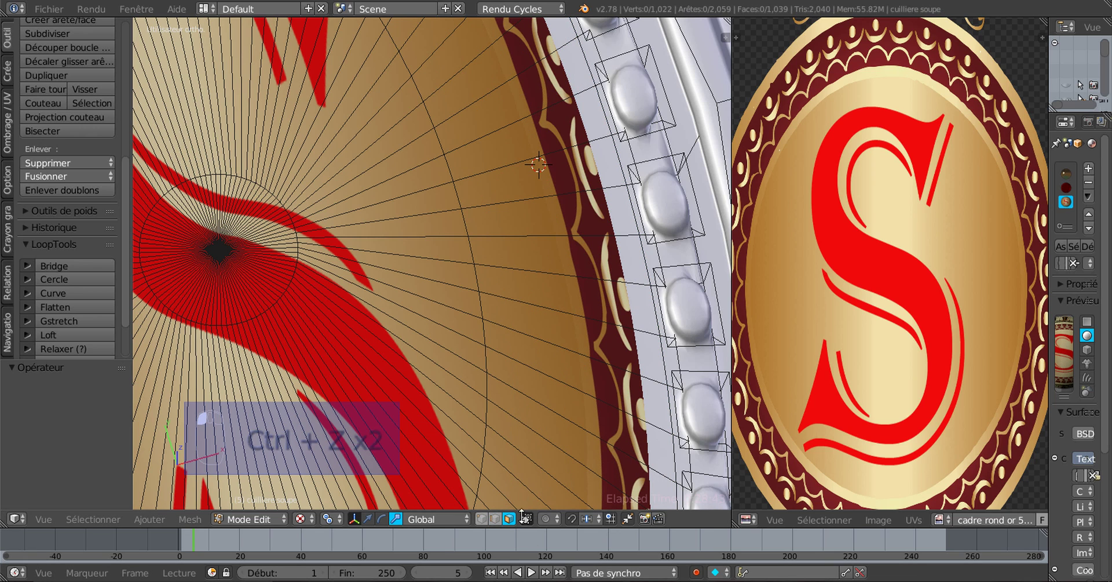
{"action": "right_click", "coordinate": [651, 330], "text": "alt"}
{"action": "scroll", "coordinate": [636, 356], "scroll_direction": "down", "scroll_amount": 4}
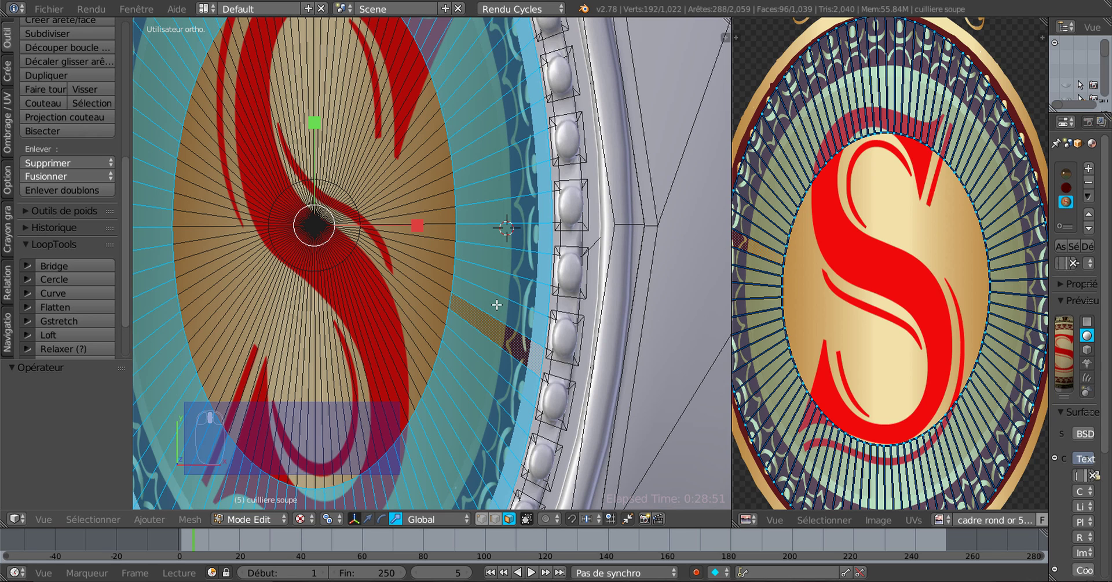
Try a slid loop cut with 2 cuts on the medallion's outer face ring, then undo it
{"action": "key", "text": "ctrl+r"}
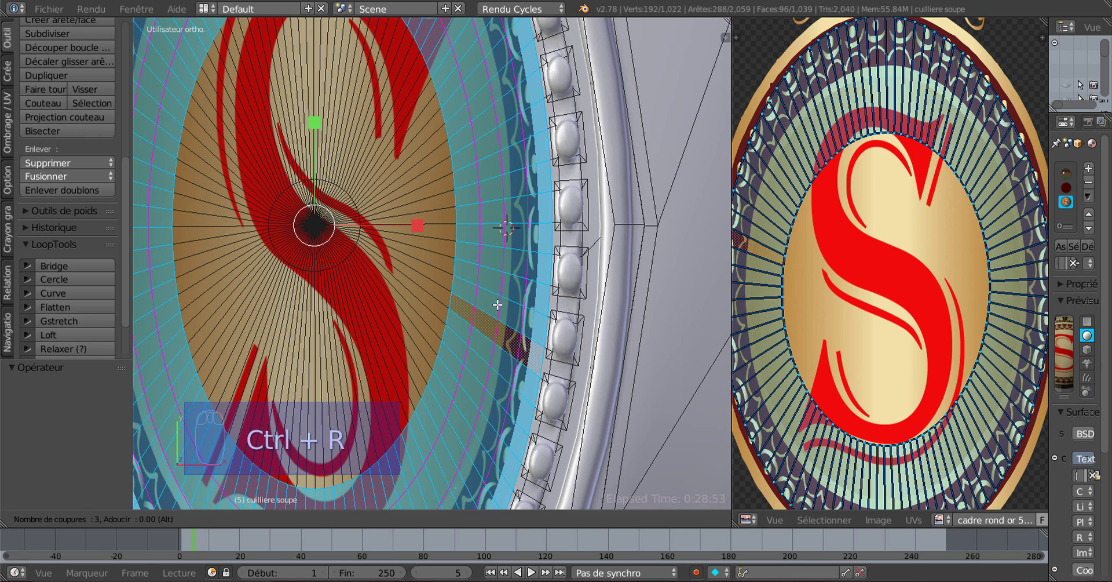
{"action": "left_click", "coordinate": [498, 305]}
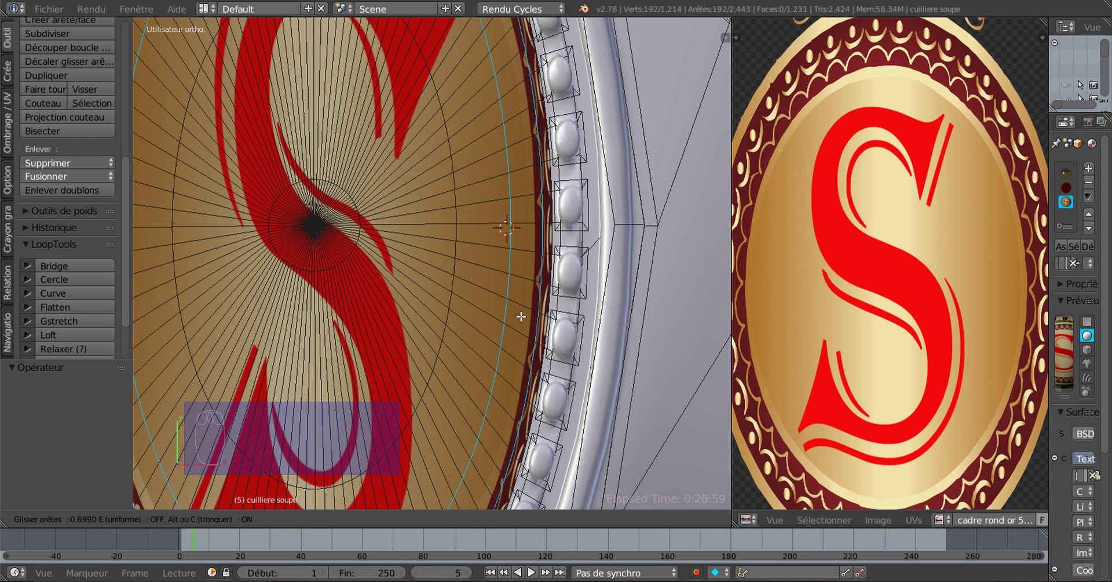
{"action": "left_click", "coordinate": [488, 303]}
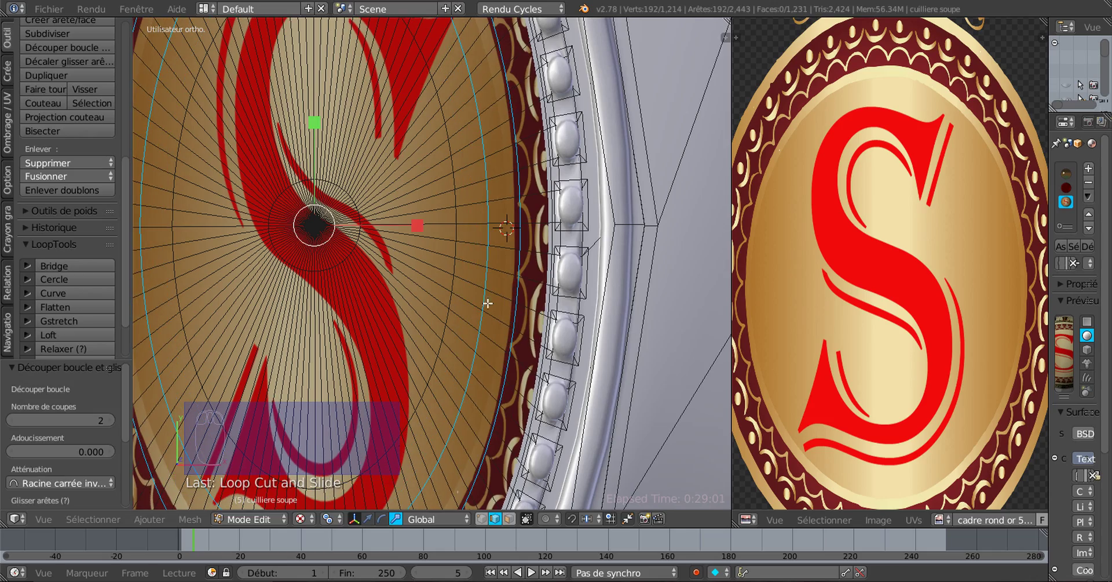
{"action": "key", "text": "ctrl+z"}
Compare the medallion's outer face ring in edit mode with the crest's smooth look in object mode
{"action": "scroll", "coordinate": [478, 317], "scroll_direction": "down", "scroll_amount": 4}
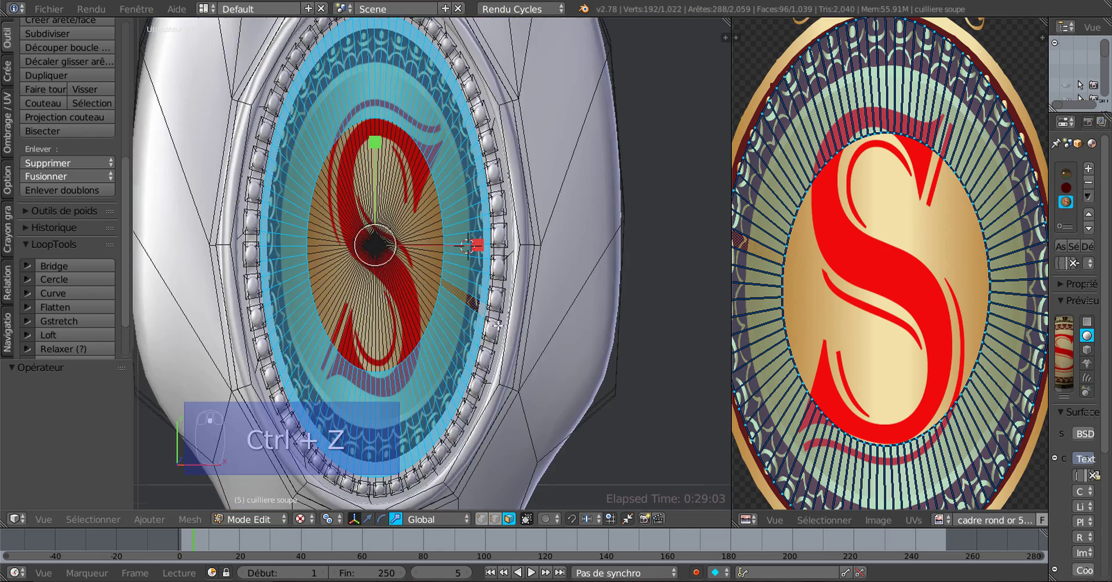
{"action": "scroll", "coordinate": [497, 303], "scroll_direction": "up", "scroll_amount": 2}
{"action": "middle_click_drag", "start_coordinate": [497, 303], "coordinate": [489, 303]}
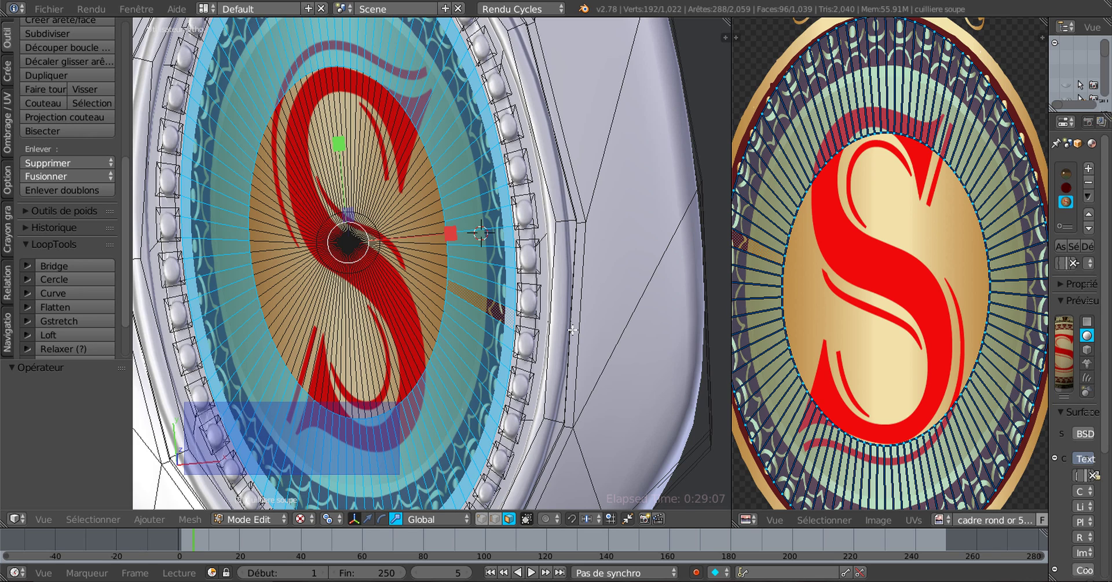
{"action": "key", "text": "Tab"}
{"action": "mouse_move", "coordinate": [486, 344]}
{"action": "middle_mouse_down"}
{"action": "mouse_move", "coordinate": [478, 375]}
{"action": "mouse_move", "coordinate": [479, 325]}
{"action": "middle_mouse_up"}
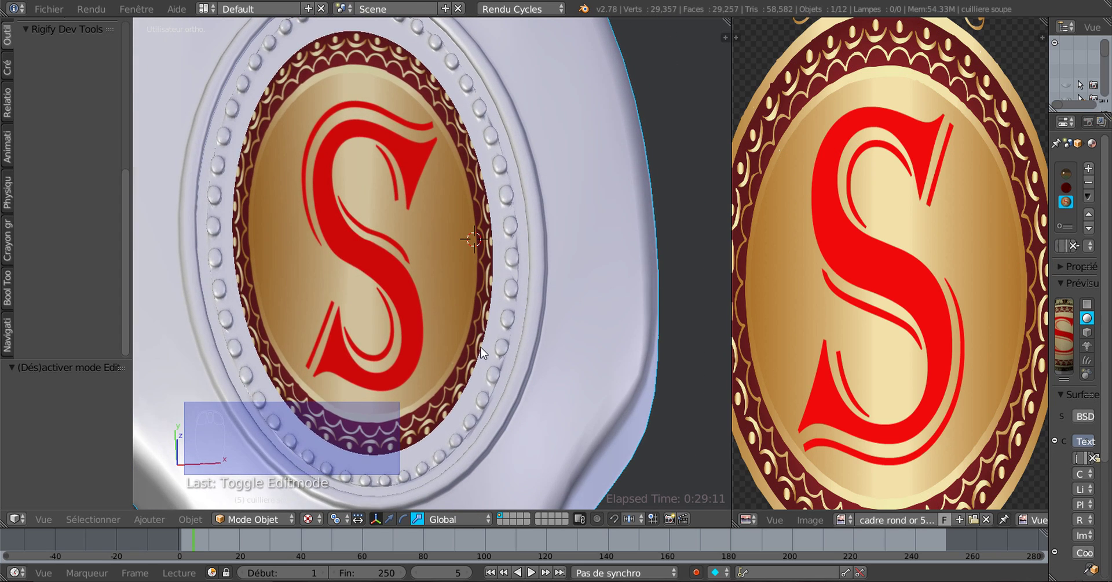
{"action": "key", "text": "Tab"}
{"action": "scroll", "coordinate": [522, 385], "scroll_direction": "up", "scroll_amount": 2}
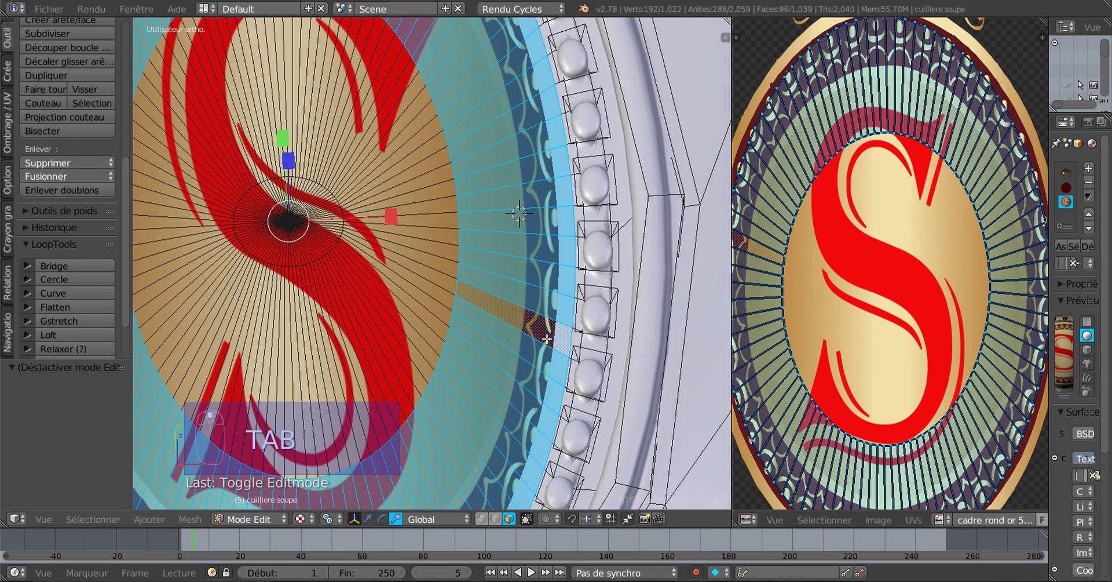
{"action": "scroll", "coordinate": [565, 332], "scroll_direction": "down", "scroll_amount": 5}
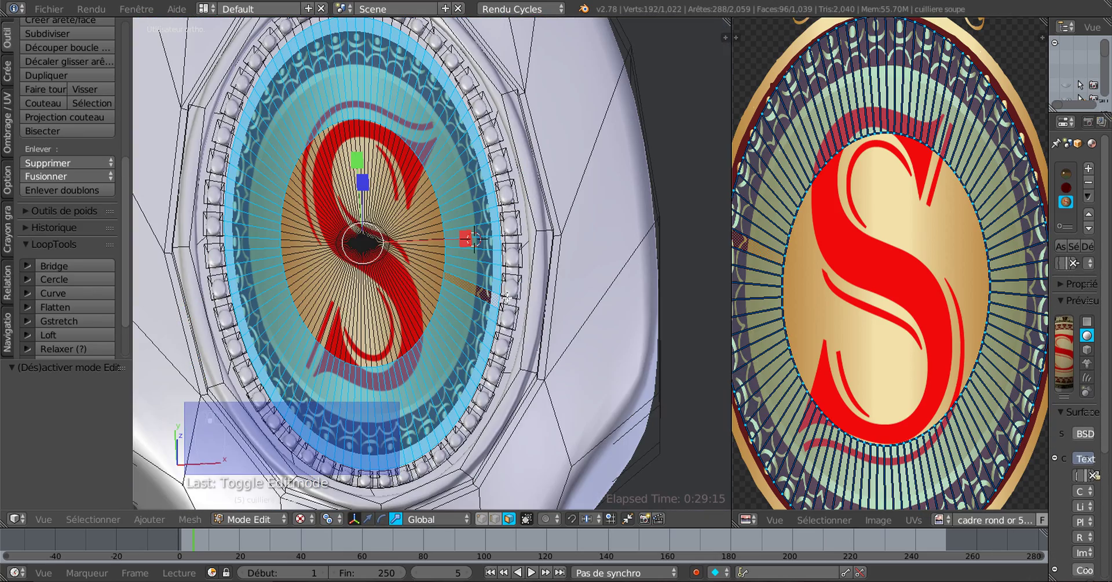
{"action": "scroll", "coordinate": [449, 379], "scroll_direction": "up", "scroll_amount": 1}
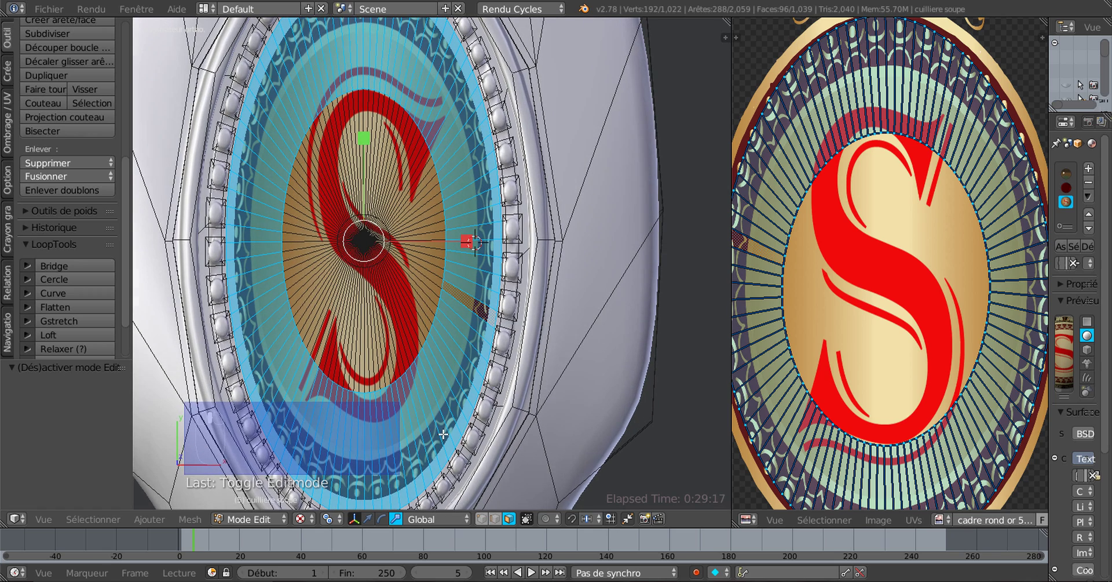
{"action": "scroll", "coordinate": [445, 428], "scroll_direction": "up", "scroll_amount": 1}
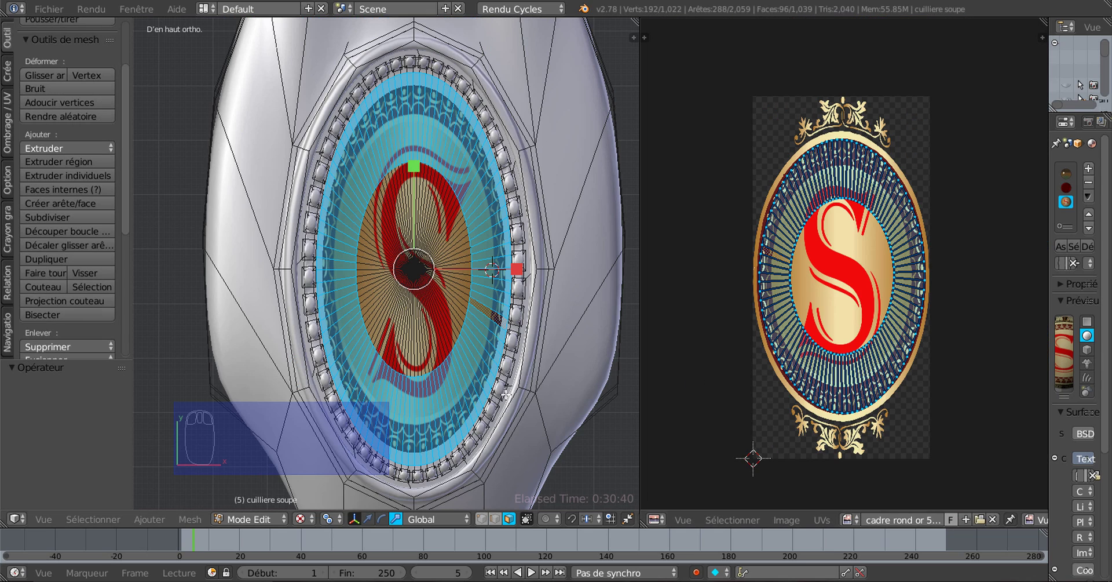
Scale the selected crest faces on the medallion uniformly to about 0.918, leaving a band inside the bead border
{"action": "scroll", "coordinate": [426, 371], "scroll_direction": "up", "scroll_amount": 3}
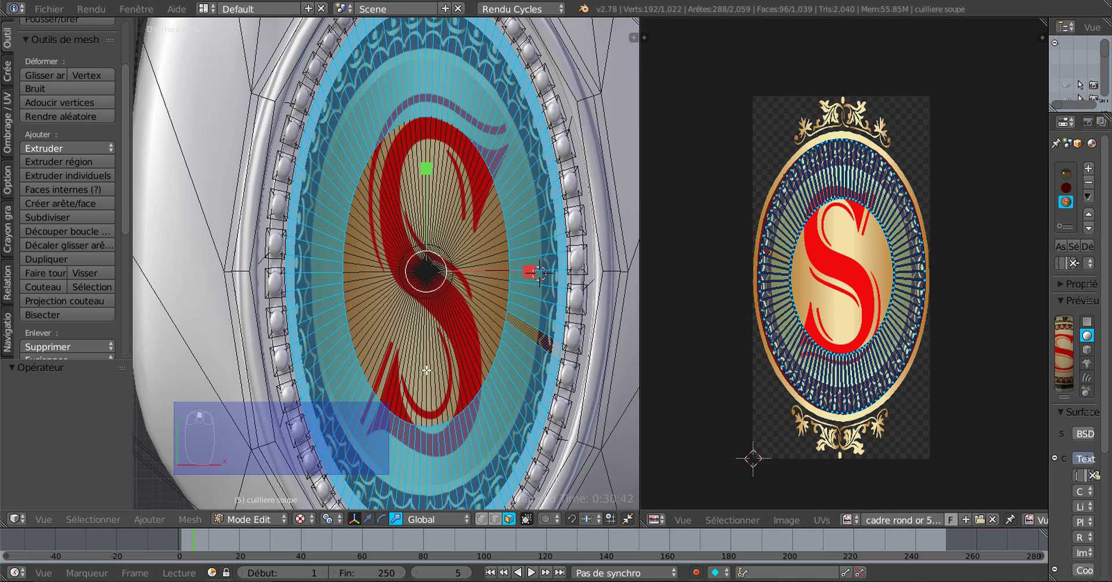
{"action": "scroll", "coordinate": [426, 369], "scroll_direction": "down", "scroll_amount": 2}
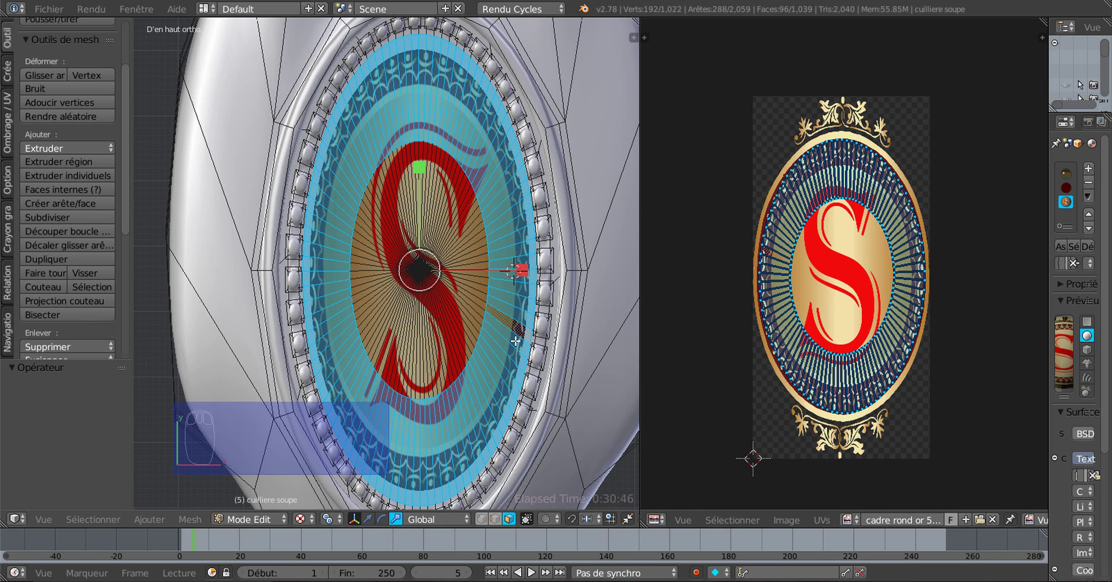
{"action": "key", "text": "s"}
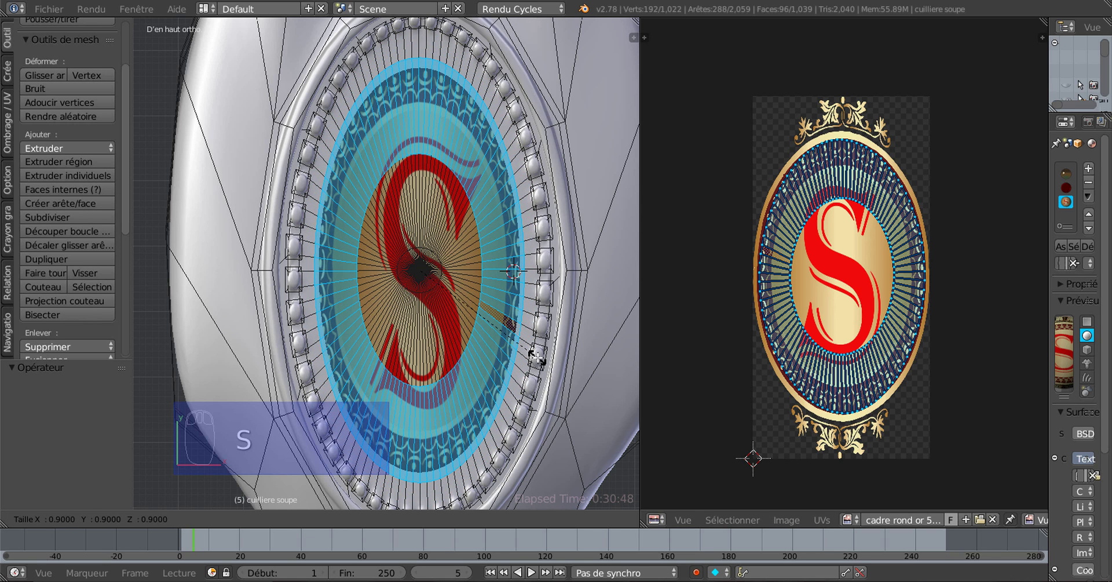
{"action": "left_click", "coordinate": [533, 355]}
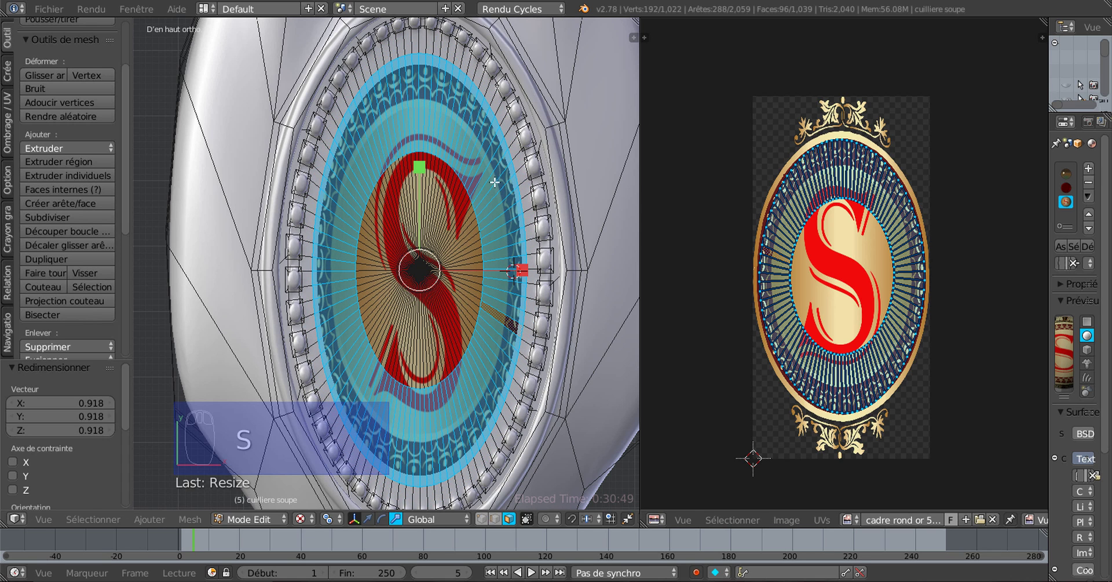
Select the face ring between the shrunken crest and the beads, and examine it from several angles
{"action": "left_click", "coordinate": [507, 517]}
{"action": "scroll", "coordinate": [552, 207], "scroll_direction": "up", "scroll_amount": 3}
{"action": "scroll", "coordinate": [549, 210], "scroll_direction": "down", "scroll_amount": 3}
{"action": "middle_click_drag", "start_coordinate": [508, 141], "coordinate": [488, 195], "text": "shift"}
{"action": "scroll", "coordinate": [487, 195], "scroll_direction": "up", "scroll_amount": 2}
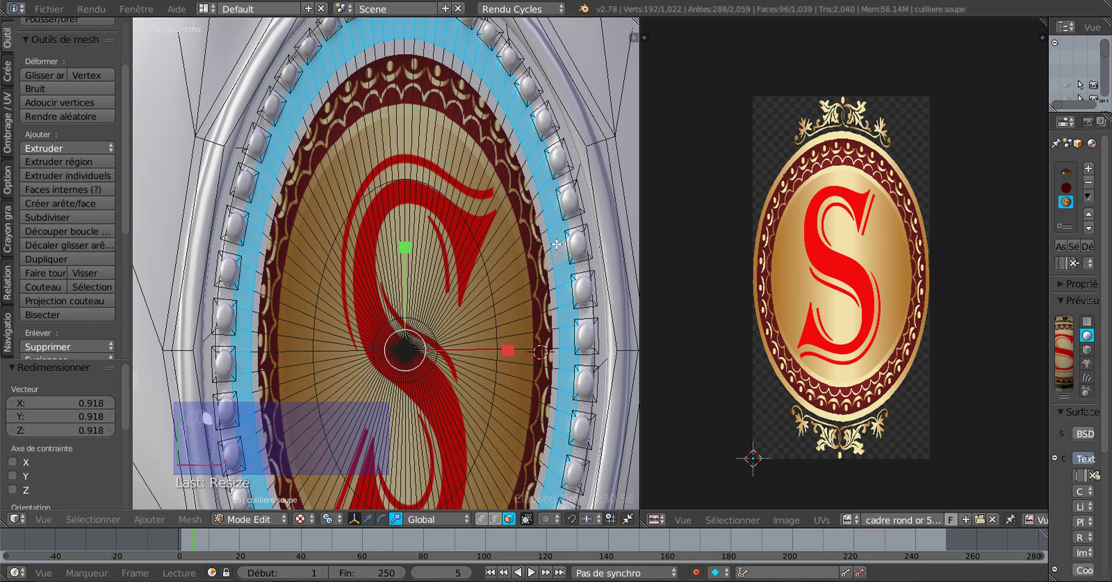
{"action": "scroll", "coordinate": [556, 244], "scroll_direction": "down", "scroll_amount": 4}
{"action": "middle_click_drag", "start_coordinate": [556, 244], "coordinate": [487, 226]}
{"action": "middle_click_drag", "start_coordinate": [468, 270], "coordinate": [525, 340]}
{"action": "scroll", "coordinate": [466, 285], "scroll_direction": "up", "scroll_amount": 3}
{"action": "scroll", "coordinate": [466, 285], "scroll_direction": "down", "scroll_amount": 2}
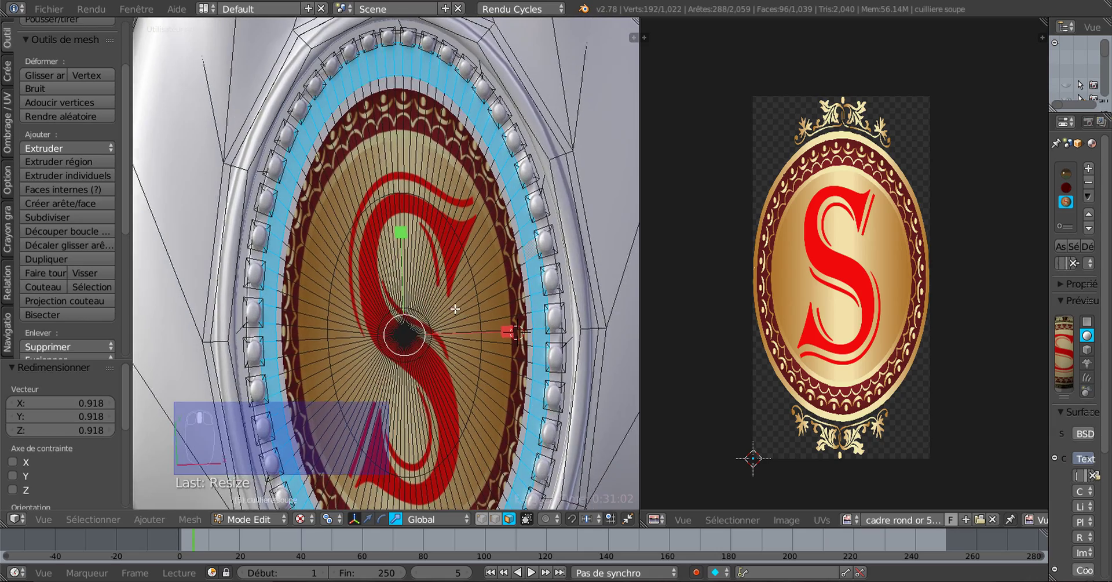
{"action": "middle_click_drag", "start_coordinate": [458, 310], "coordinate": [365, 316]}
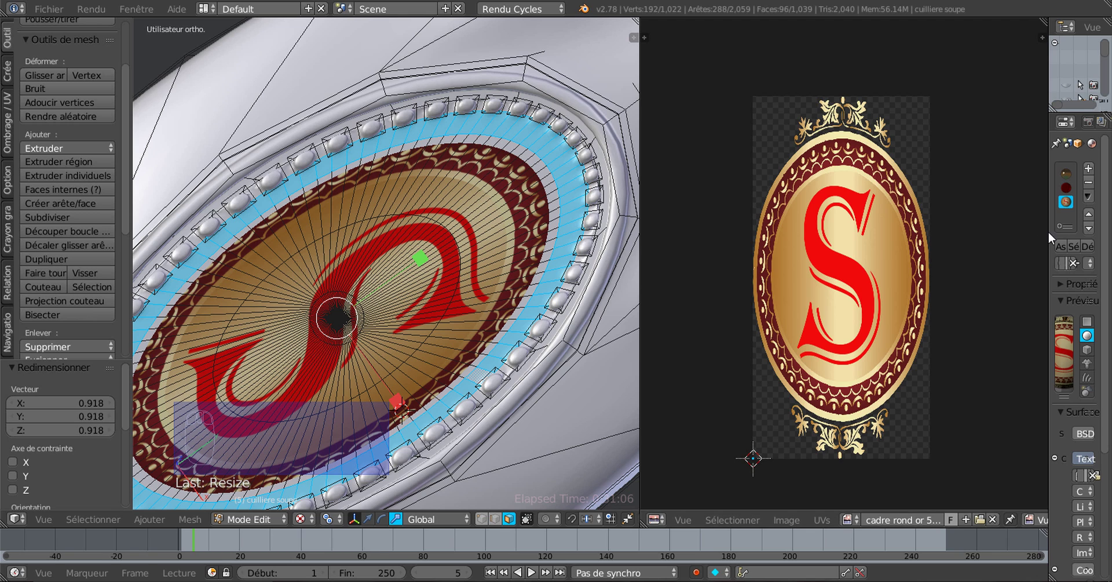
Widen the properties editor and add a material slot with a new material to the soup spoon
{"action": "left_click_drag", "start_coordinate": [1048, 231], "coordinate": [875, 235]}
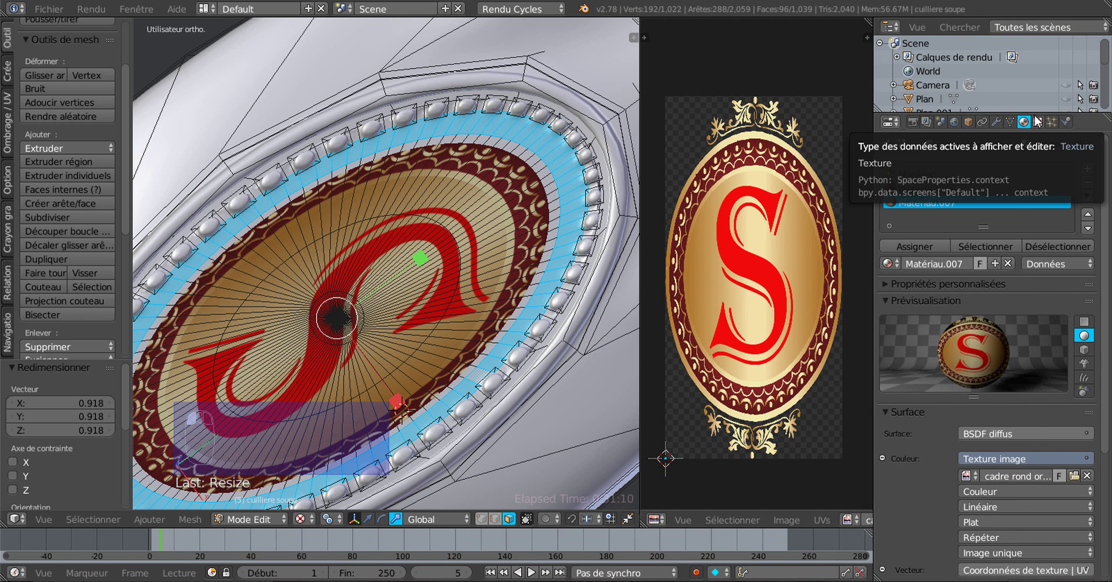
{"action": "left_click", "coordinate": [1088, 168]}
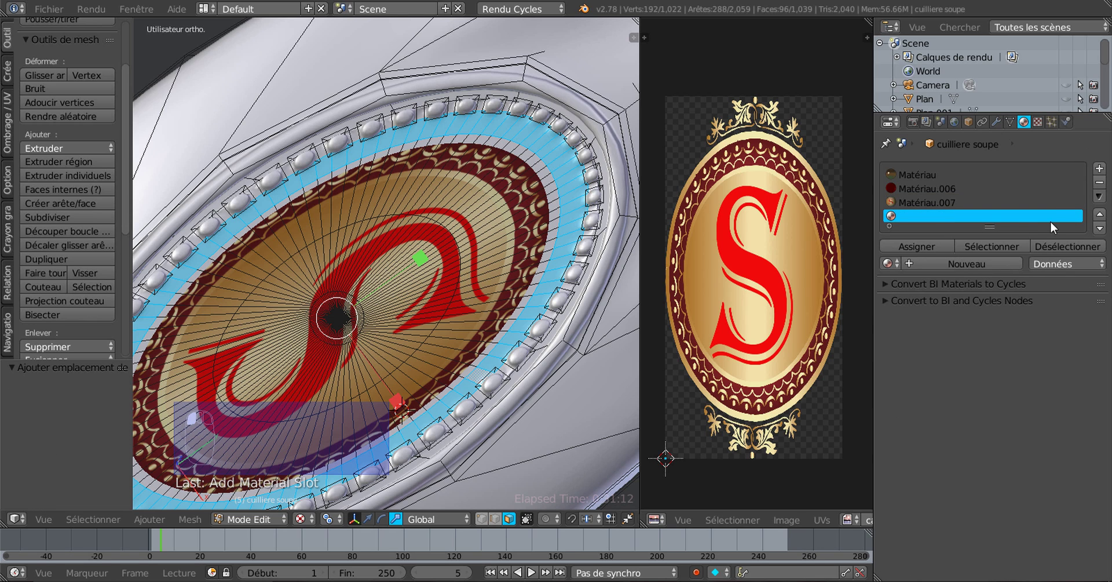
{"action": "left_click", "coordinate": [964, 263]}
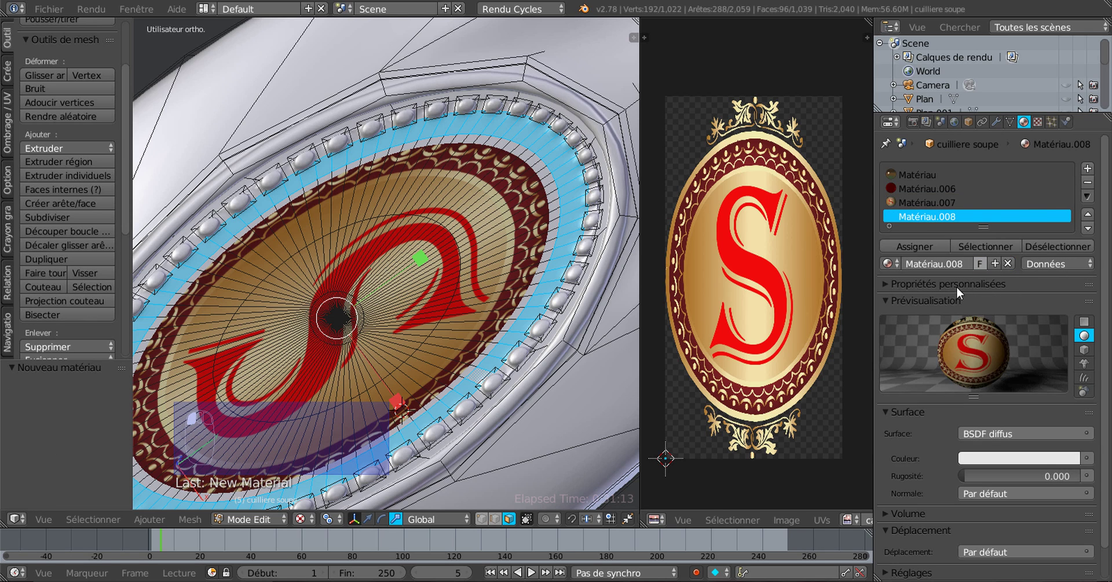
Give the new material a green diffuse colour and darken it slightly
{"action": "left_click", "coordinate": [1011, 458]}
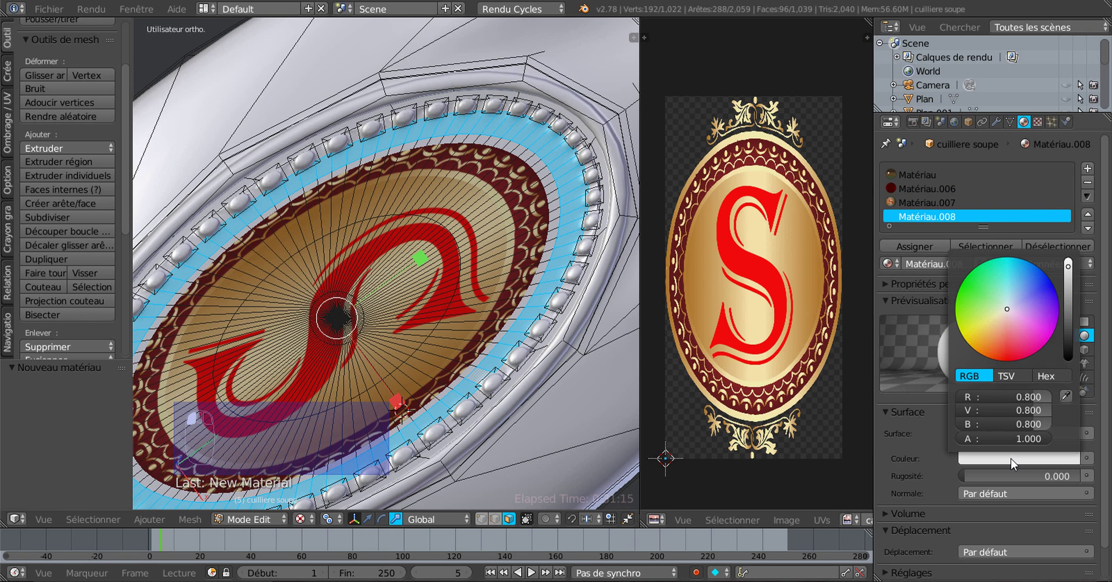
{"action": "left_click", "coordinate": [971, 292]}
{"action": "scroll", "coordinate": [524, 356], "scroll_direction": "down", "scroll_amount": 1}
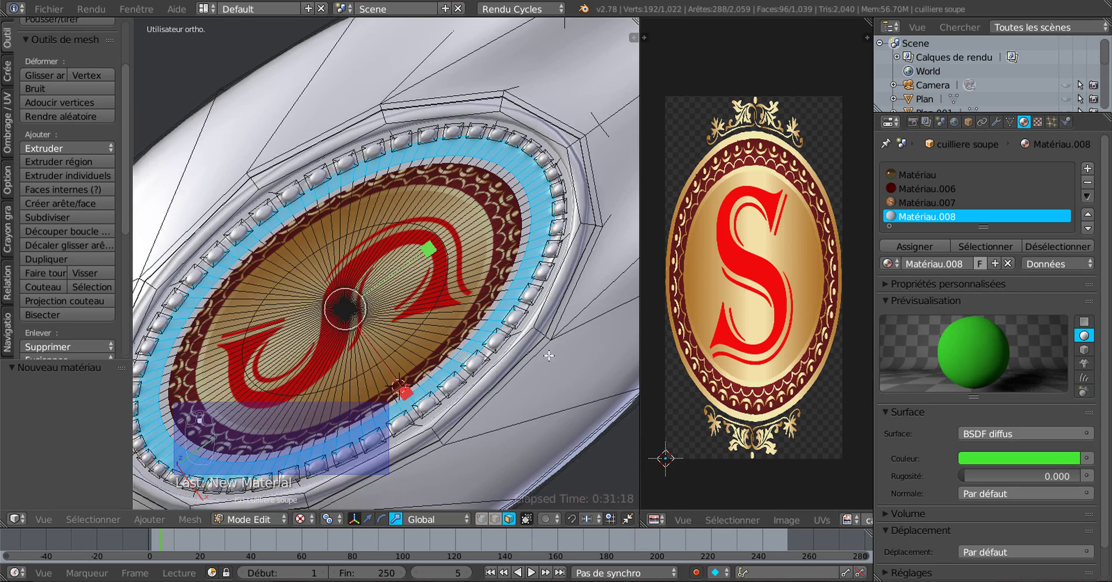
{"action": "middle_click_drag", "start_coordinate": [549, 354], "coordinate": [440, 433]}
{"action": "left_click", "coordinate": [1005, 458]}
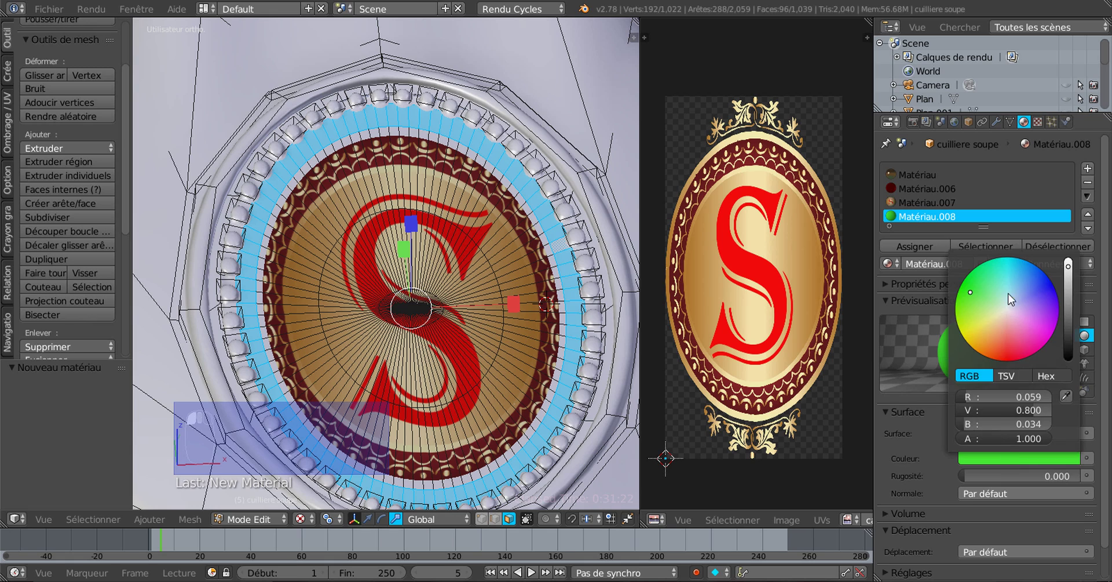
{"action": "left_click_drag", "start_coordinate": [1069, 271], "coordinate": [1069, 290]}
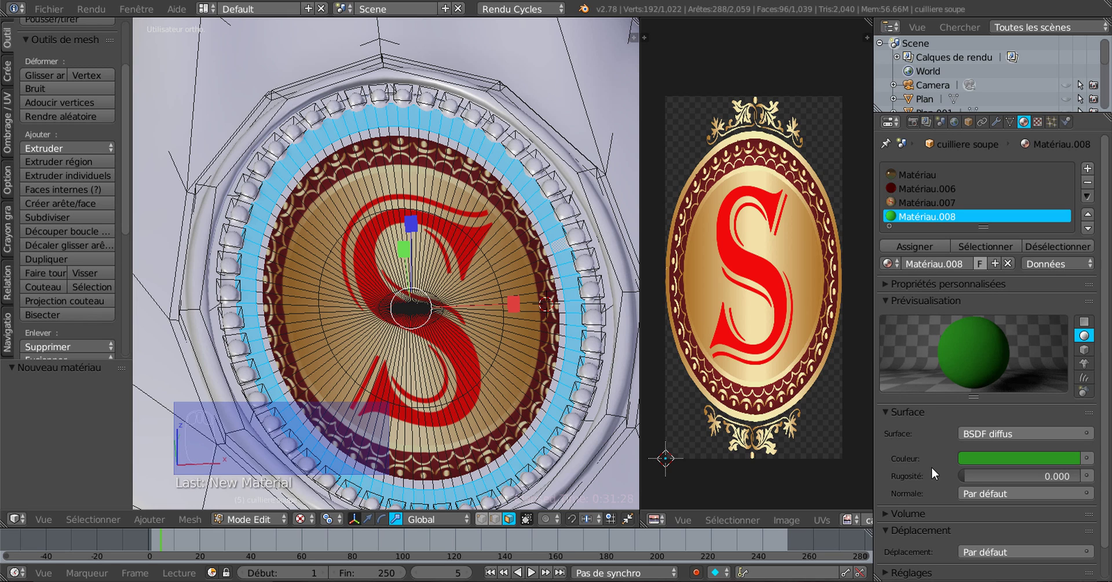
Change the green material's surface to BSDF verre with roughness 0.377 and assign it to the selected ring
{"action": "left_click", "coordinate": [992, 435]}
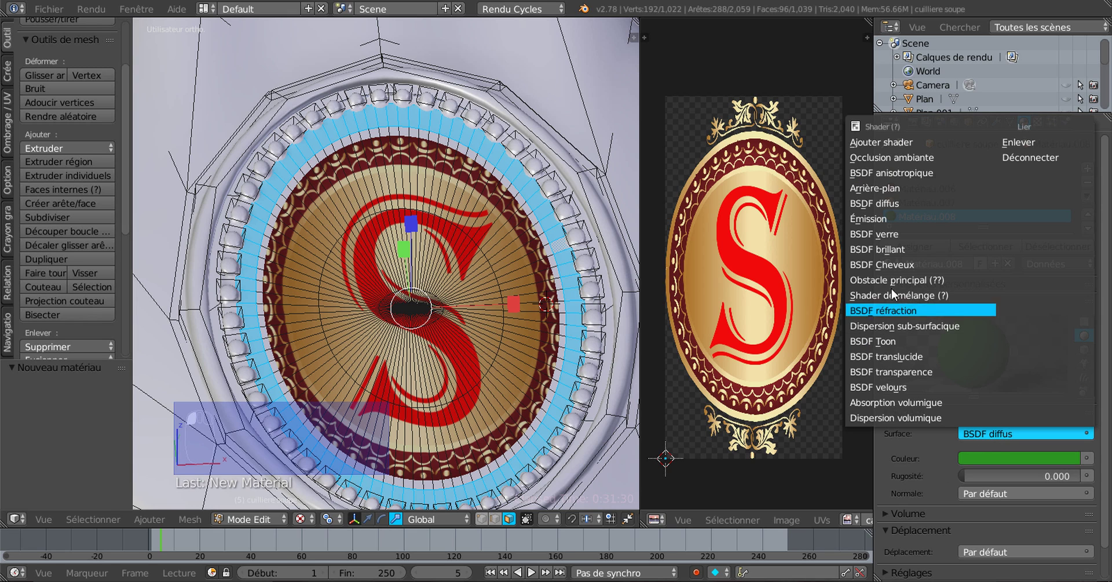
{"action": "left_click", "coordinate": [901, 232]}
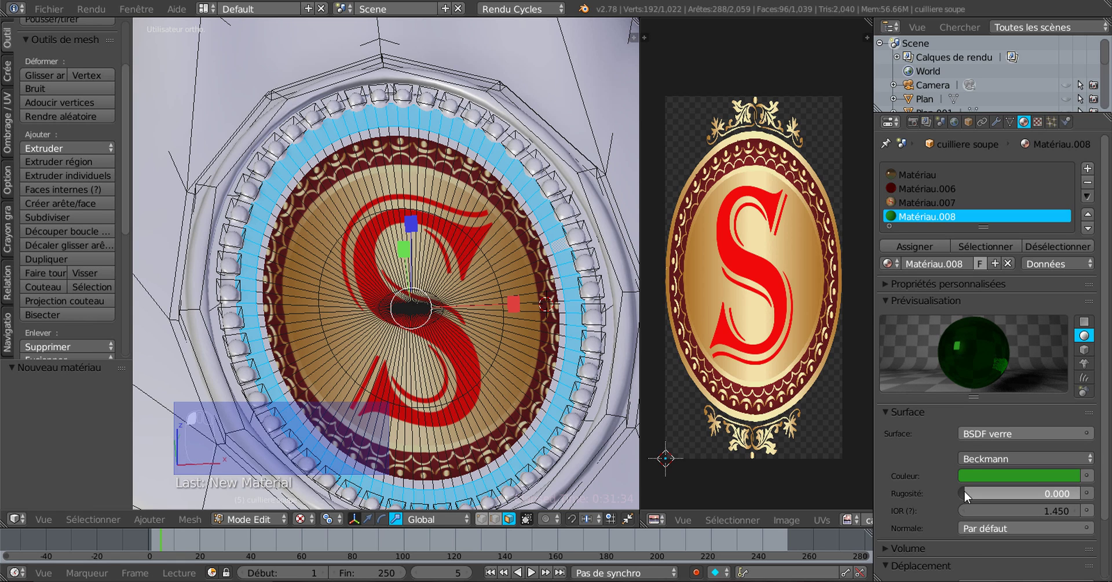
{"action": "left_click_drag", "start_coordinate": [964, 490], "coordinate": [1006, 496]}
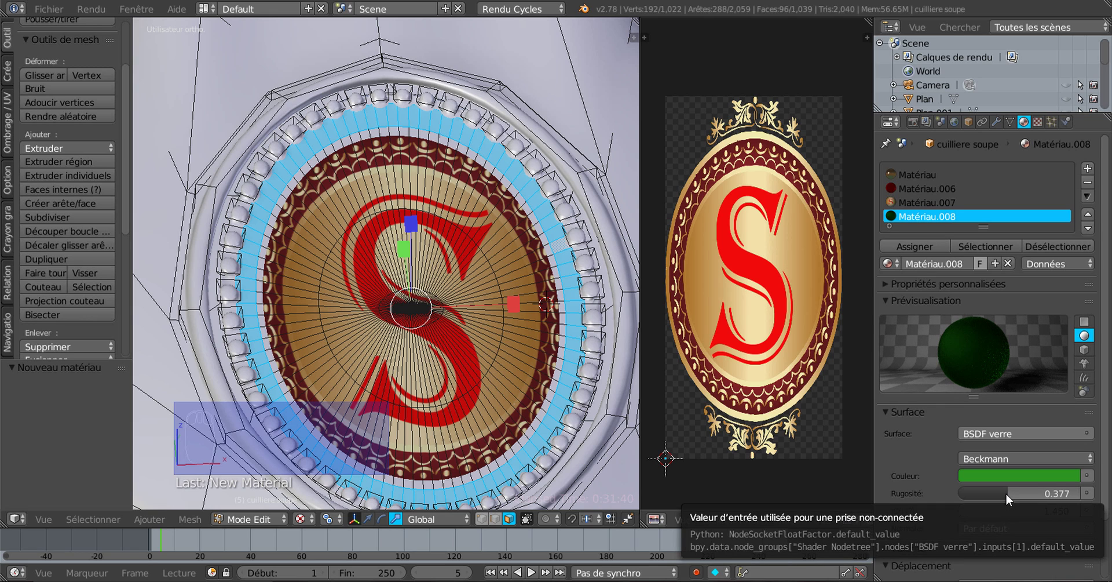
{"action": "left_click", "coordinate": [912, 245]}
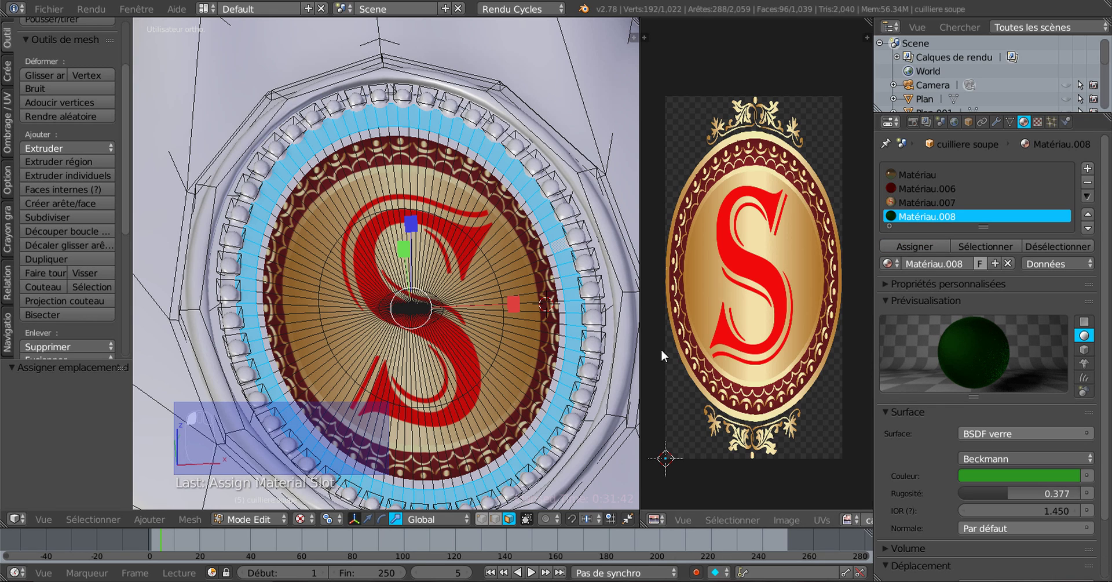
Preview the medallion's green glass ring up close in Rendu (rendered) shading
{"action": "scroll", "coordinate": [504, 439], "scroll_direction": "up", "scroll_amount": 3}
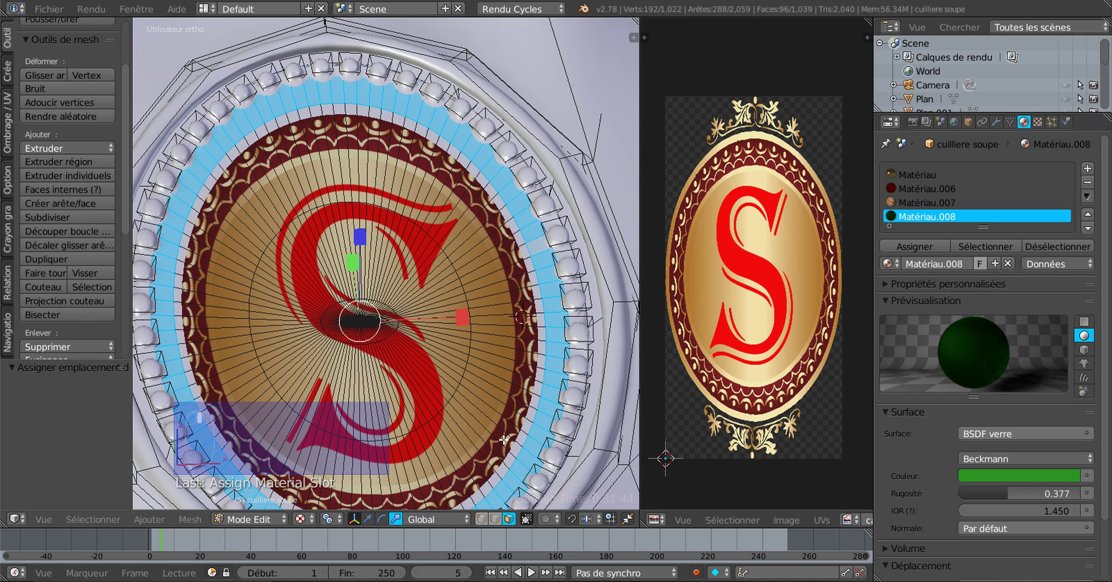
{"action": "scroll", "coordinate": [553, 331], "scroll_direction": "up", "scroll_amount": 1}
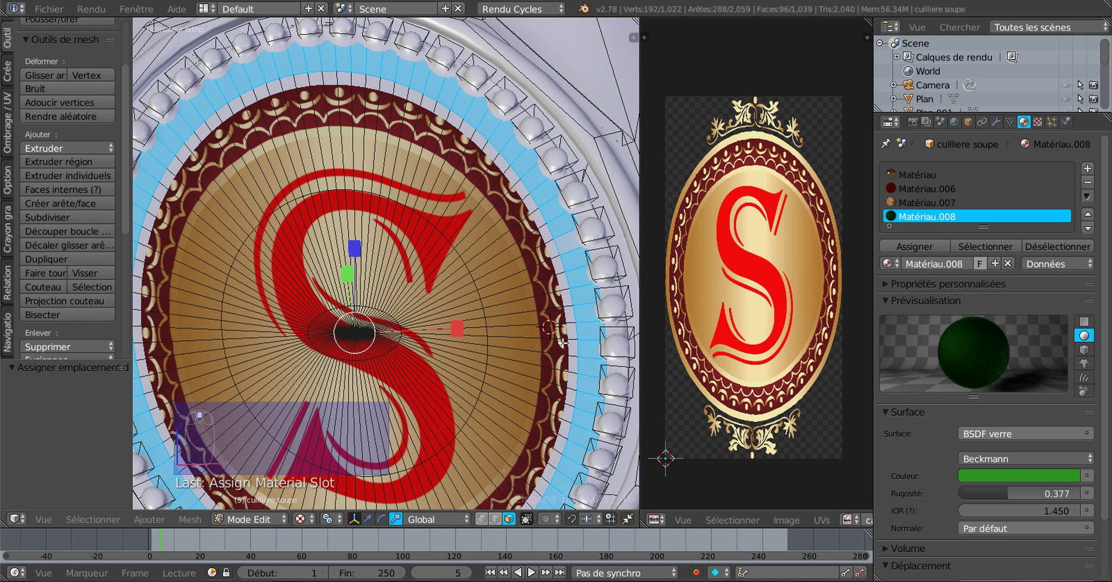
{"action": "left_click", "coordinate": [242, 520]}
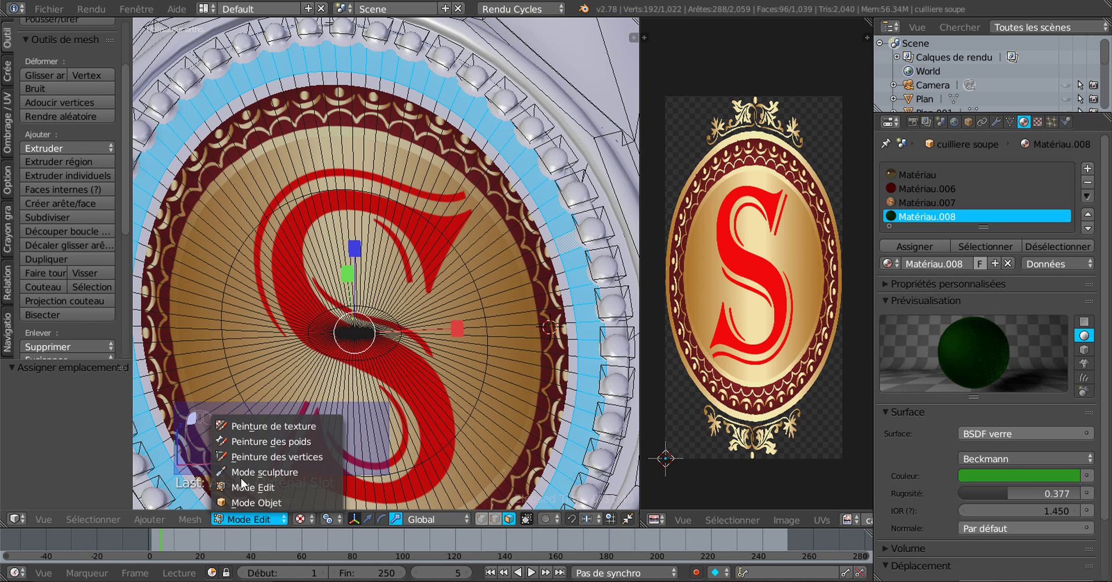
{"action": "left_click", "coordinate": [302, 519]}
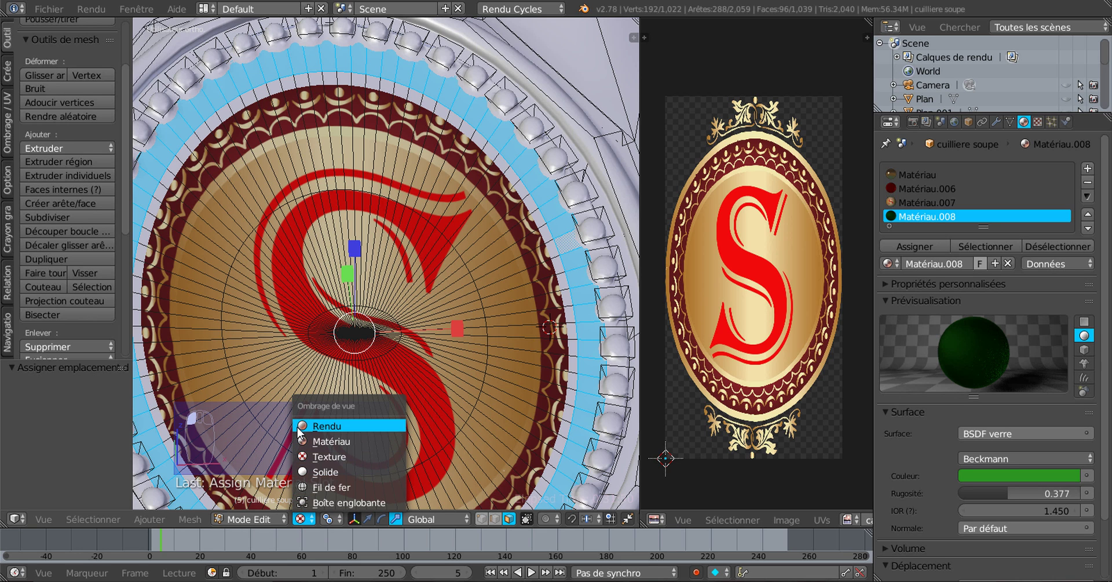
{"action": "left_click", "coordinate": [298, 430]}
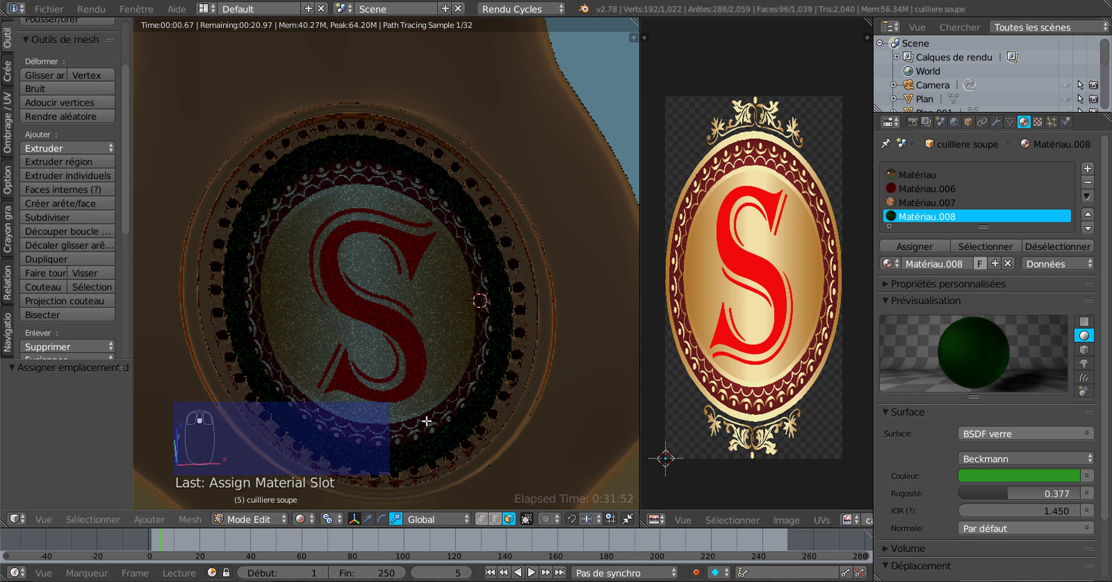
{"action": "middle_click_drag", "start_coordinate": [511, 323], "coordinate": [492, 367]}
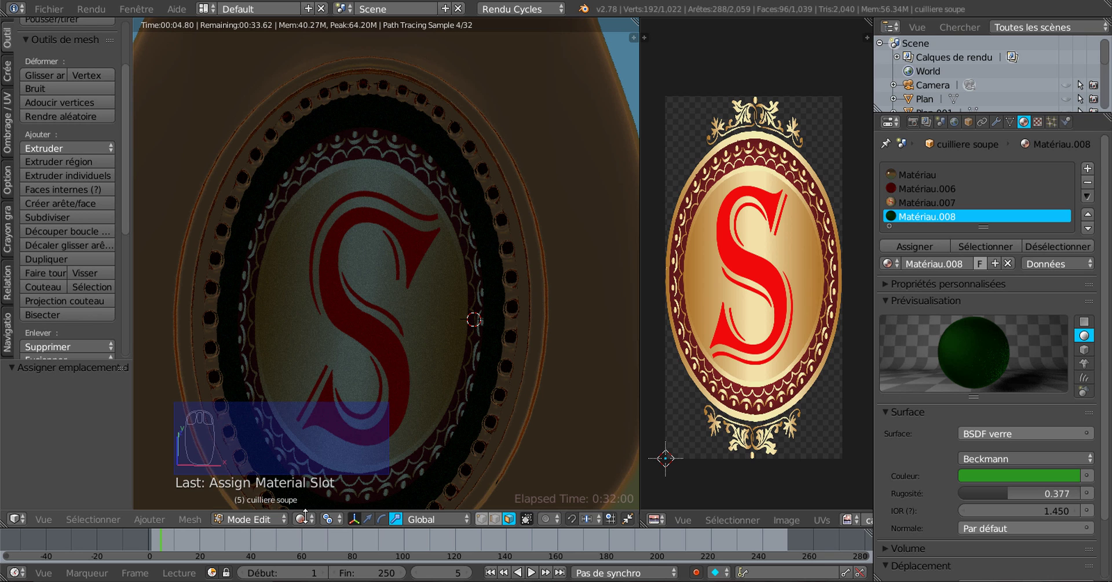
Return to object mode and show the spoon handle in Matériau (material) shading
{"action": "left_click", "coordinate": [236, 519]}
{"action": "left_click", "coordinate": [242, 502]}
{"action": "scroll", "coordinate": [394, 402], "scroll_direction": "down", "scroll_amount": 3}
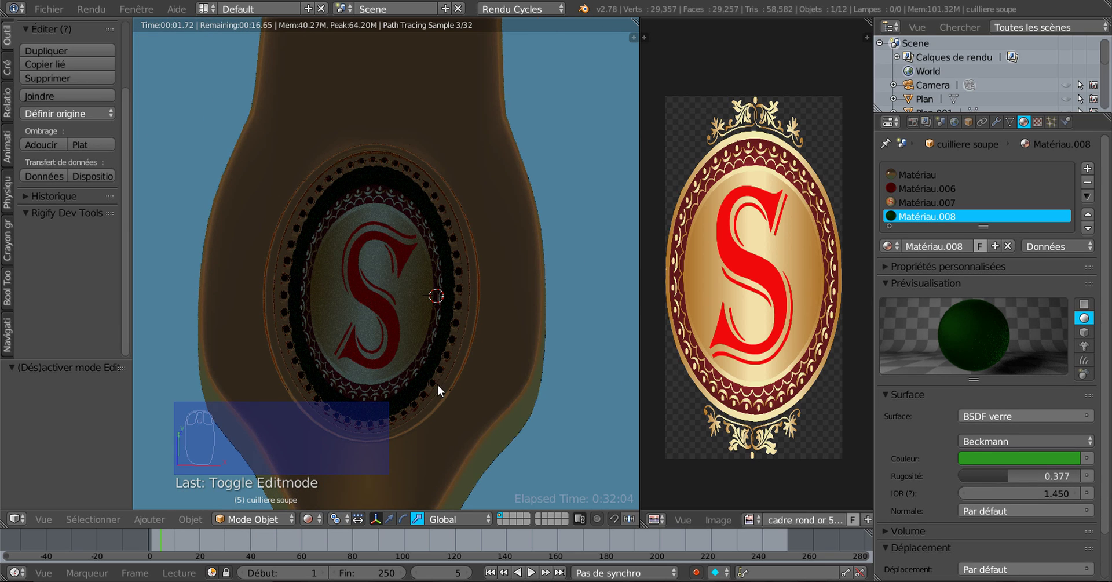
{"action": "scroll", "coordinate": [437, 383], "scroll_direction": "down", "scroll_amount": 1}
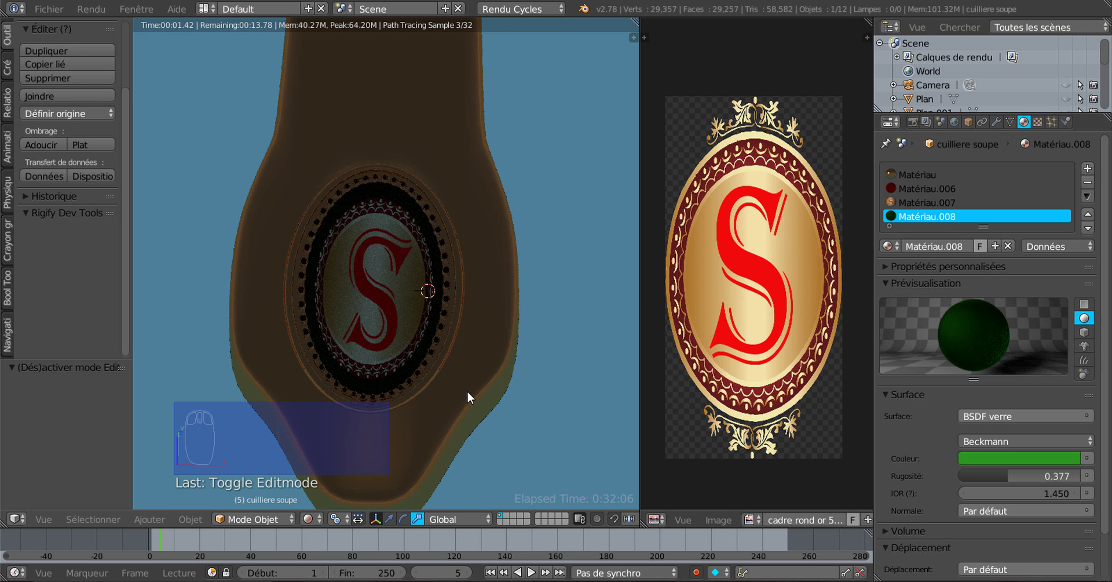
{"action": "left_click", "coordinate": [309, 519]}
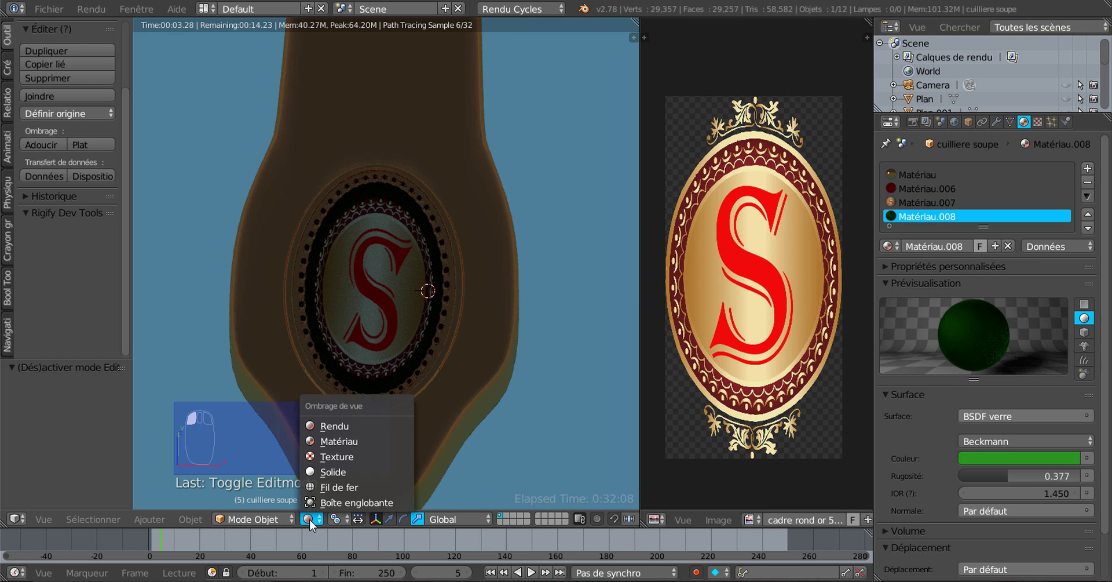
{"action": "left_click", "coordinate": [339, 441]}
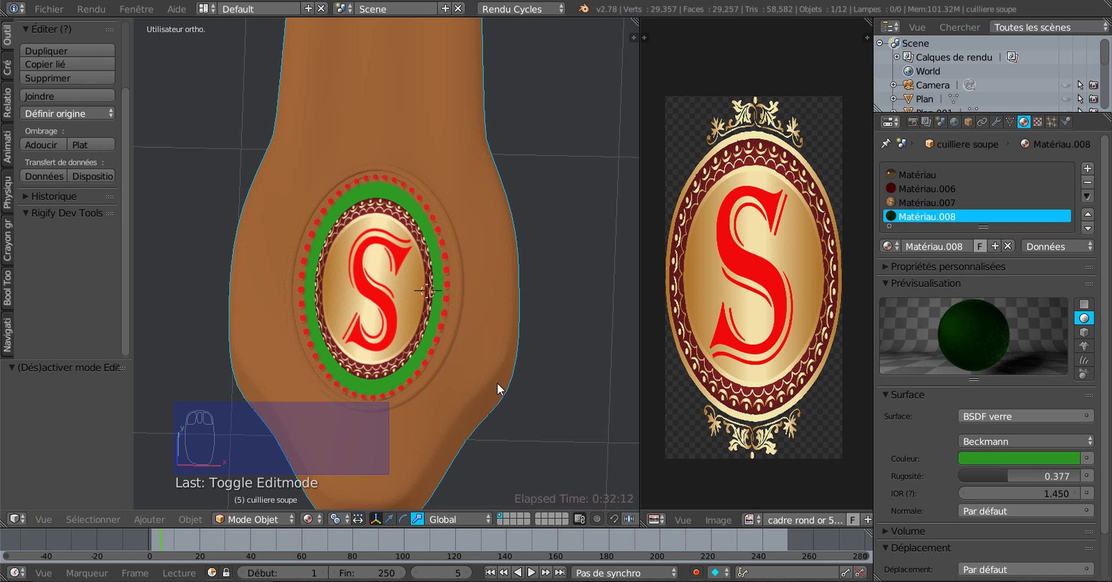
Unhide all scene objects and switch the 3D view to Rendu (rendered) shading
{"action": "key", "text": "alt+h"}
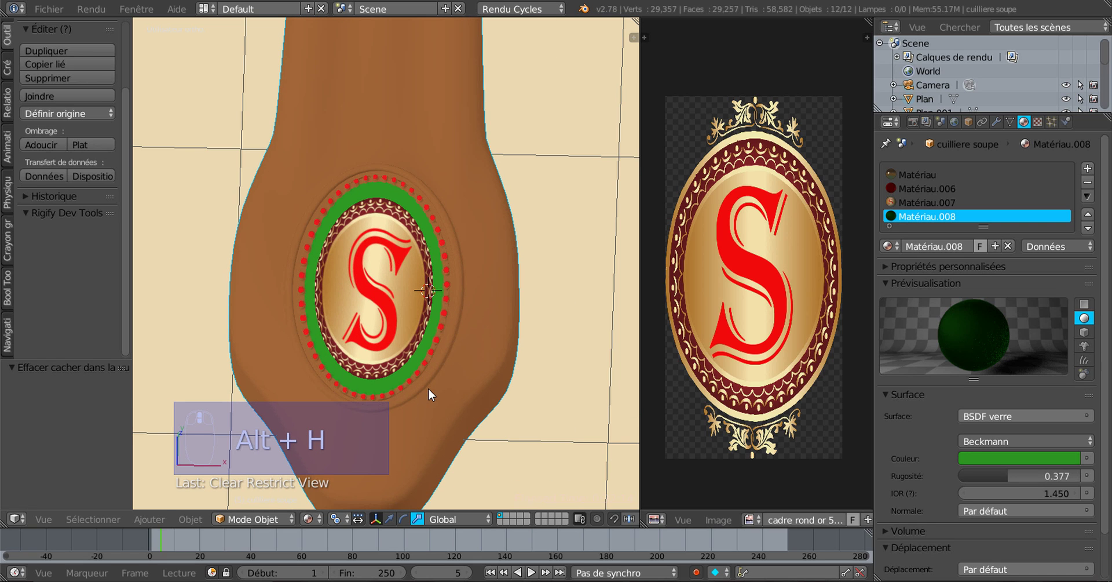
{"action": "left_click", "coordinate": [231, 519]}
{"action": "left_click", "coordinate": [308, 520]}
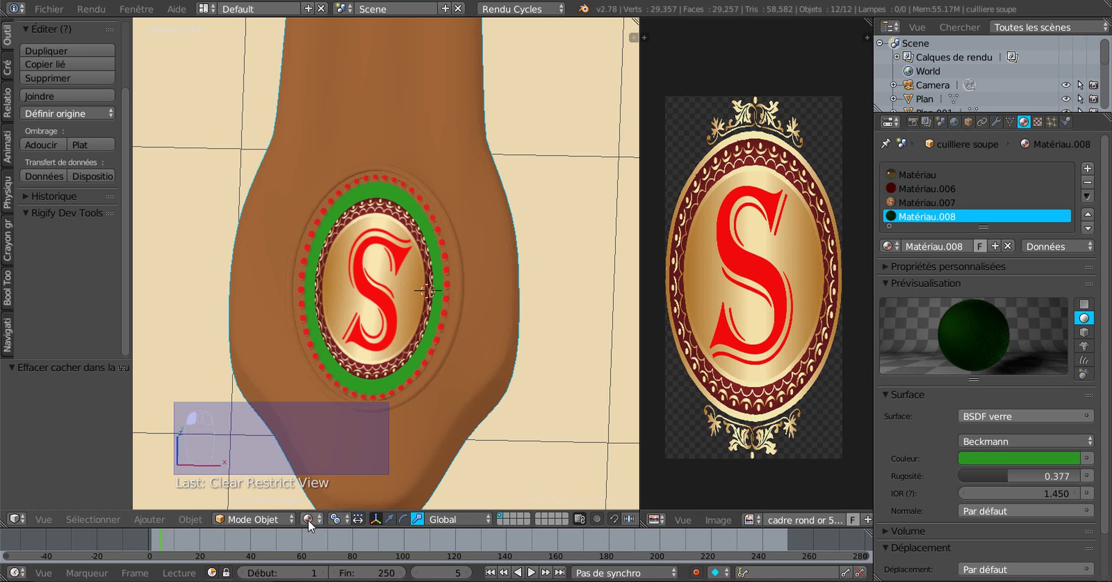
{"action": "left_click", "coordinate": [318, 423]}
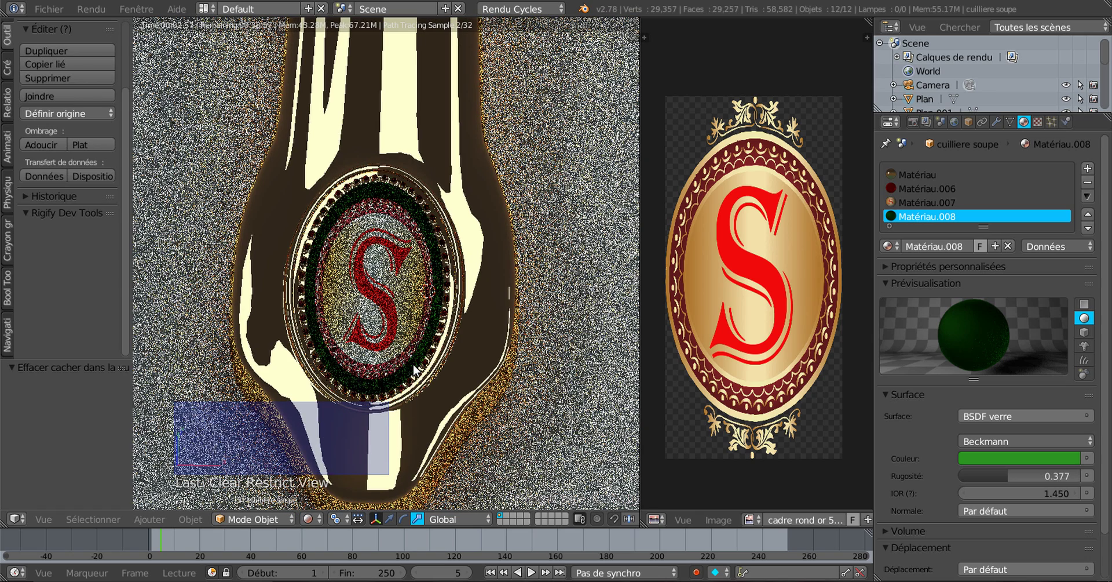
Inspect the rendered medallion up close, and view it at an angle alongside the other cutlery
{"action": "scroll", "coordinate": [413, 364], "scroll_direction": "up", "scroll_amount": 2}
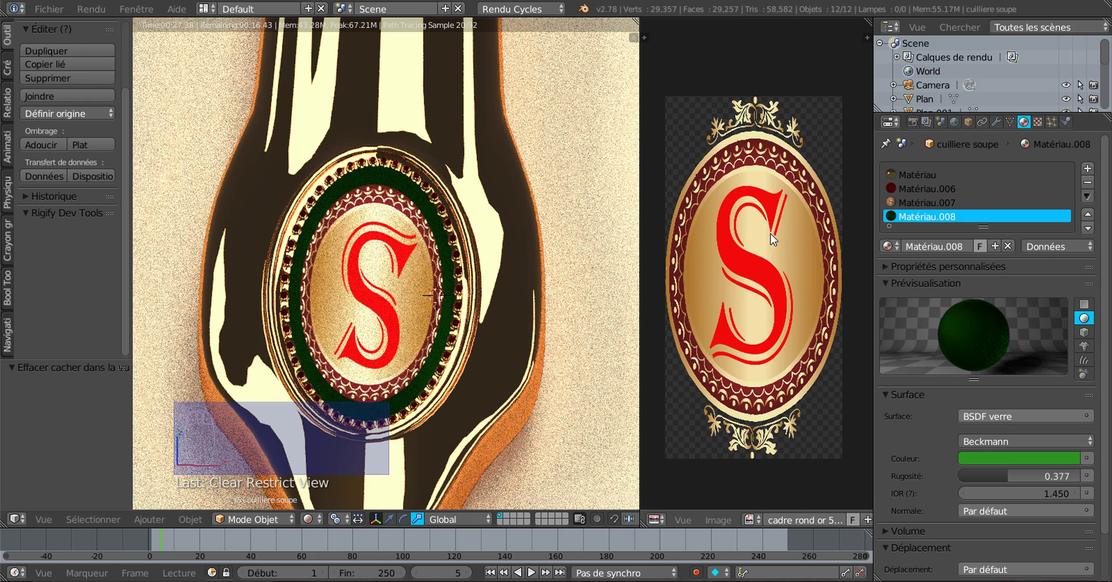
{"action": "left_click", "coordinate": [158, 520]}
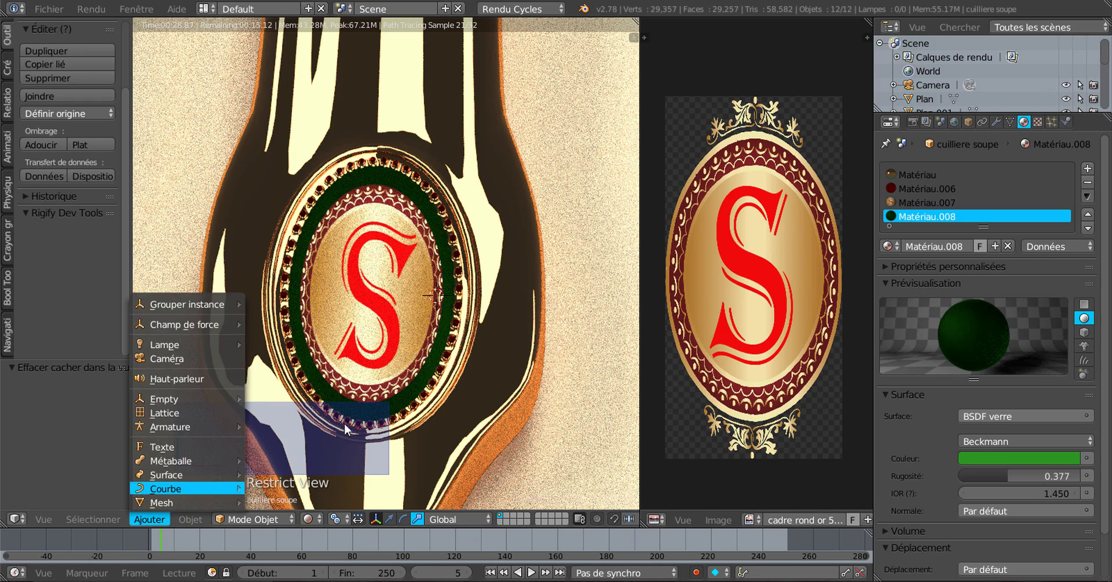
{"action": "scroll", "coordinate": [399, 380], "scroll_direction": "down", "scroll_amount": 5}
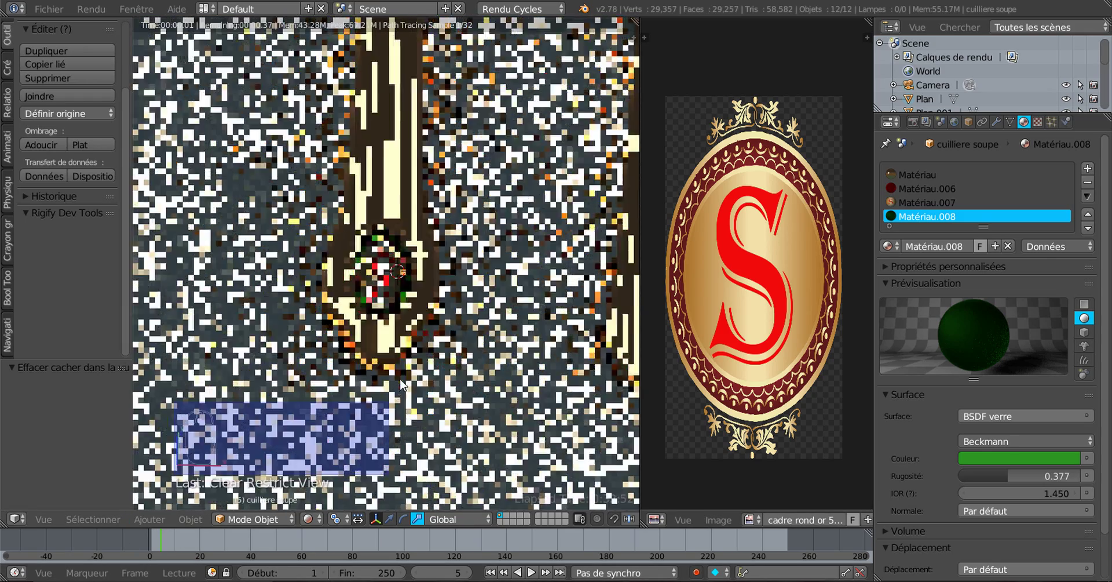
{"action": "middle_click_drag", "start_coordinate": [349, 427], "coordinate": [562, 410]}
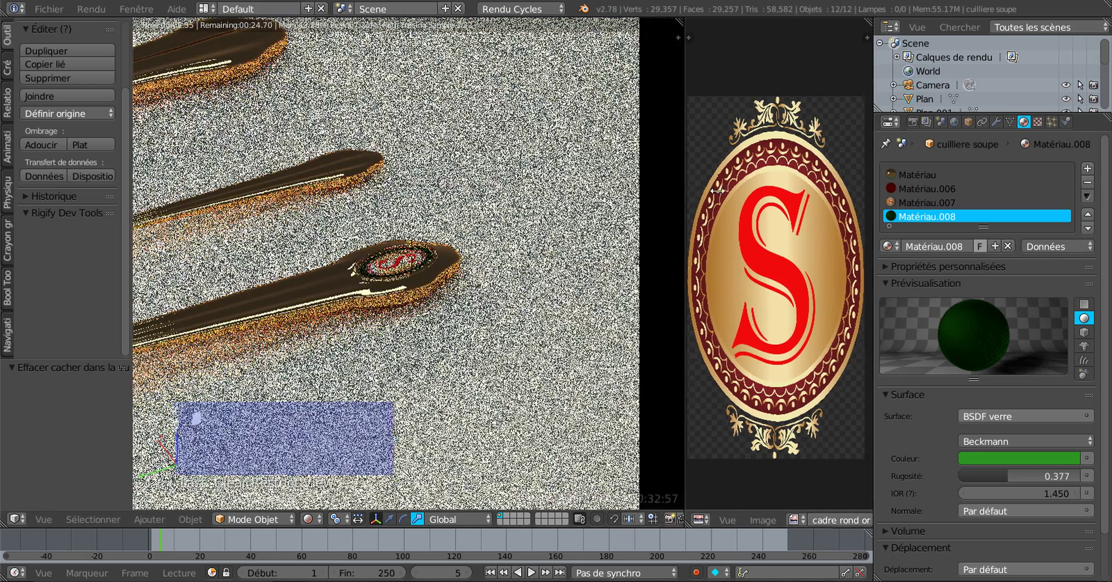
Widen the 3D view and examine the soup spoon's rendered medallion and green glass ring up close and alongside the other cutlery
{"action": "left_click_drag", "start_coordinate": [640, 200], "coordinate": [737, 189]}
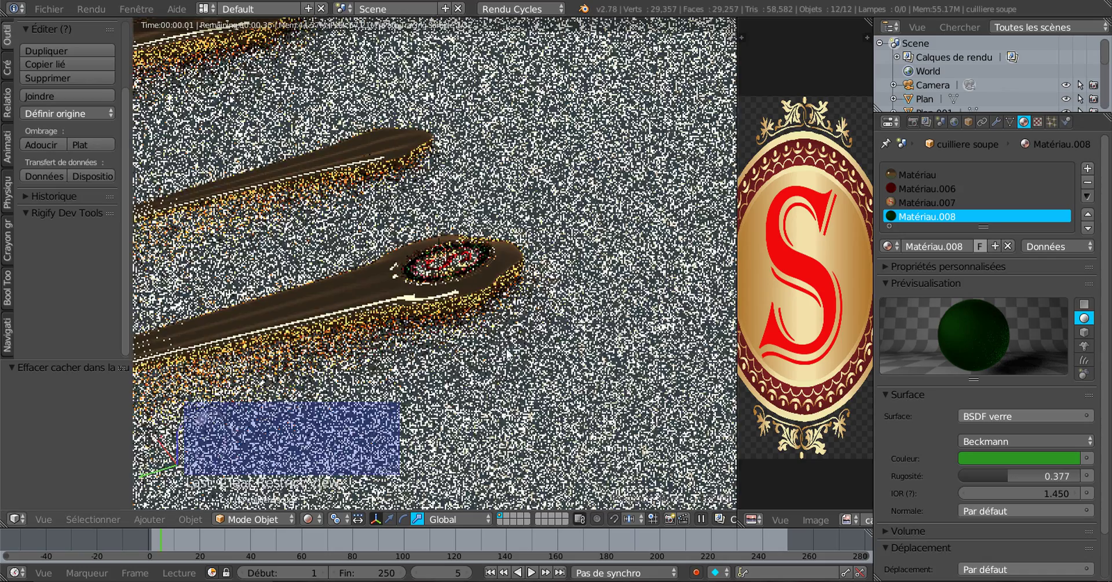
{"action": "middle_click_drag", "start_coordinate": [502, 347], "coordinate": [559, 372]}
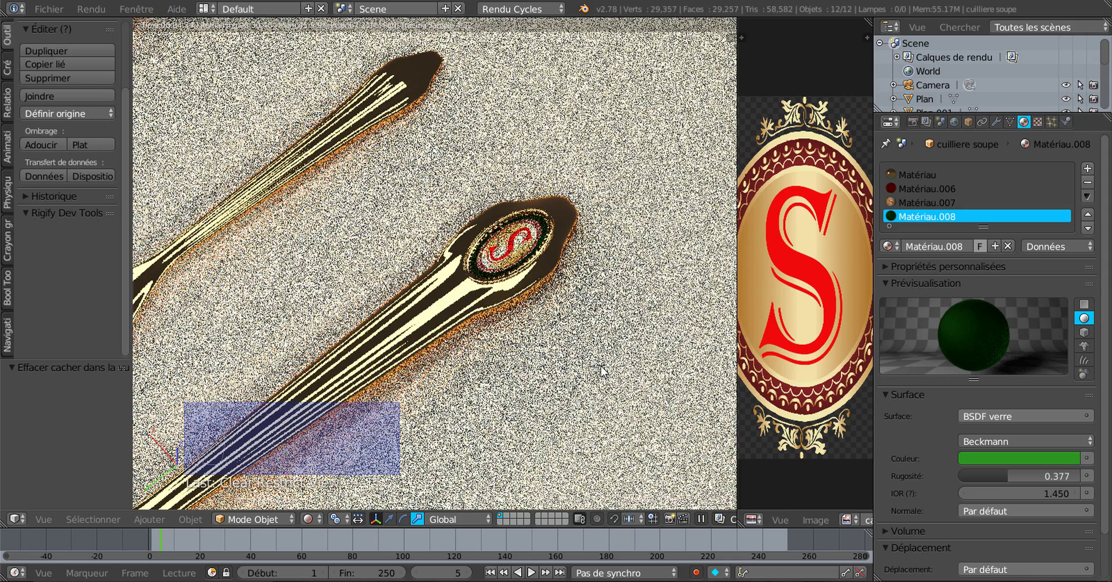
{"action": "scroll", "coordinate": [607, 264], "scroll_direction": "up", "scroll_amount": 4}
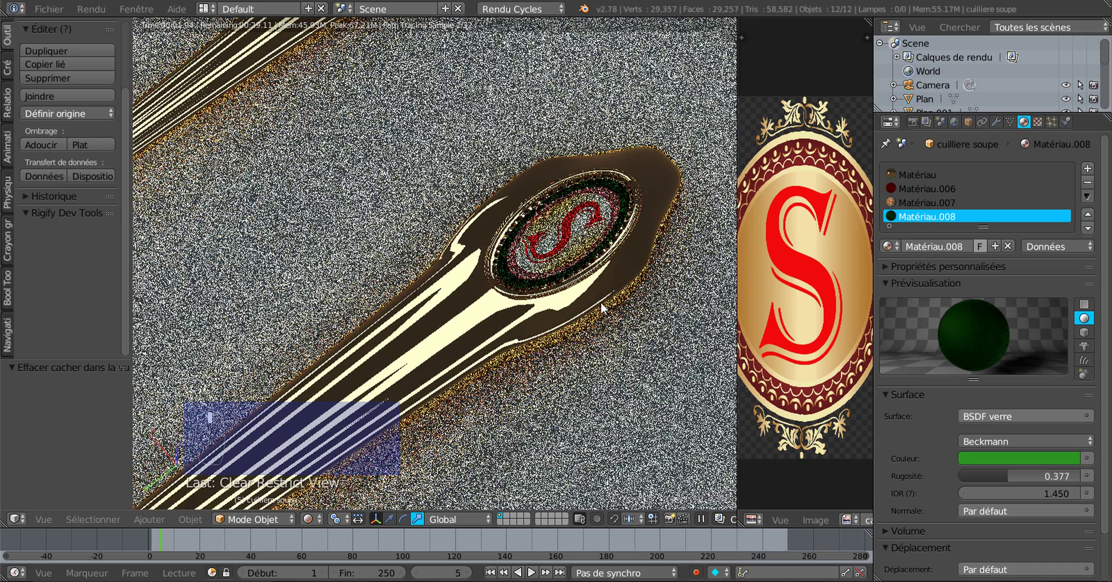
{"action": "scroll", "coordinate": [603, 307], "scroll_direction": "up", "scroll_amount": 3}
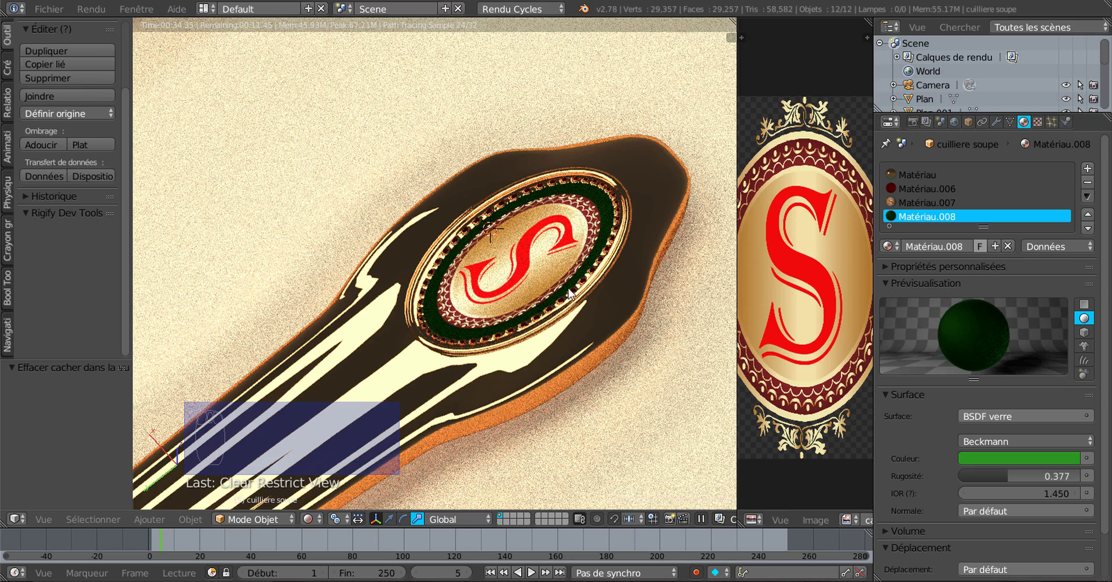
{"action": "scroll", "coordinate": [578, 280], "scroll_direction": "down", "scroll_amount": 8}
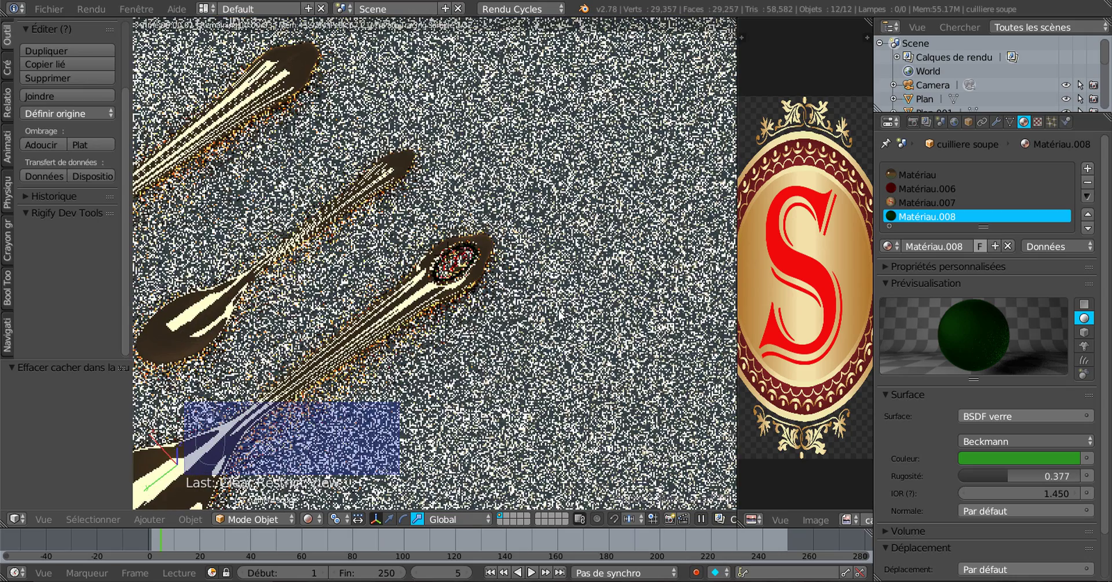
{"action": "middle_click_drag", "start_coordinate": [560, 311], "coordinate": [639, 325], "text": "shift"}
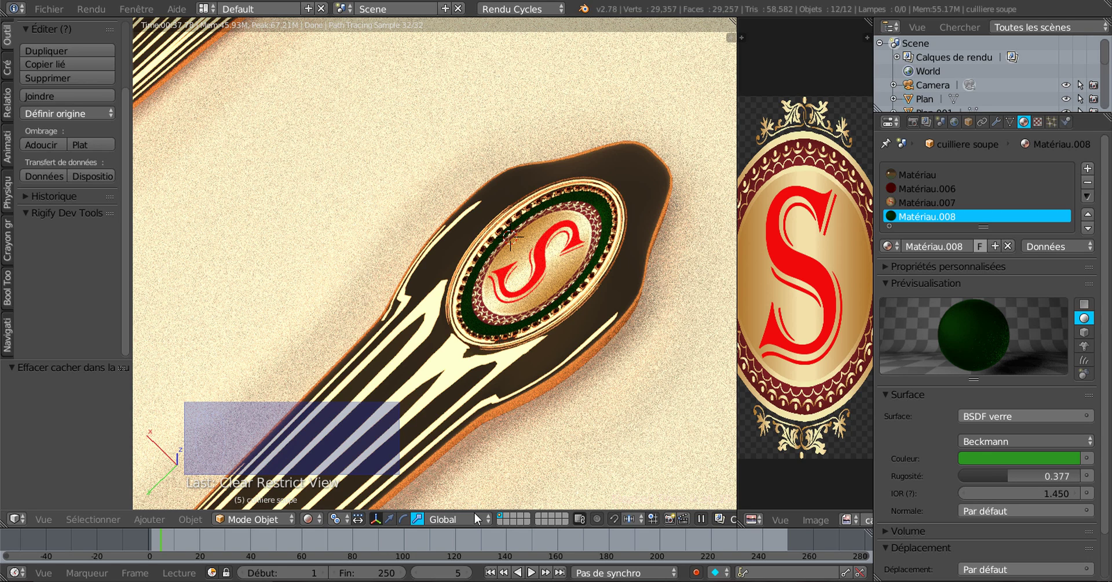
{"action": "mouse_move", "coordinate": [360, 579]}
{"action": "scroll", "coordinate": [646, 397], "scroll_direction": "down", "scroll_amount": 4}
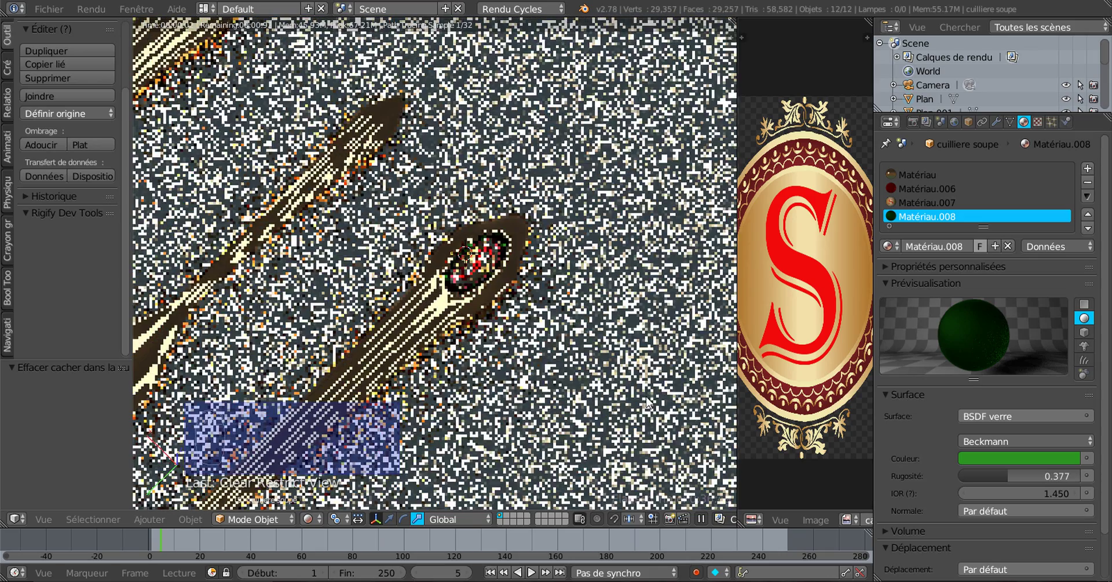
{"action": "scroll", "coordinate": [510, 397], "scroll_direction": "up", "scroll_amount": 3}
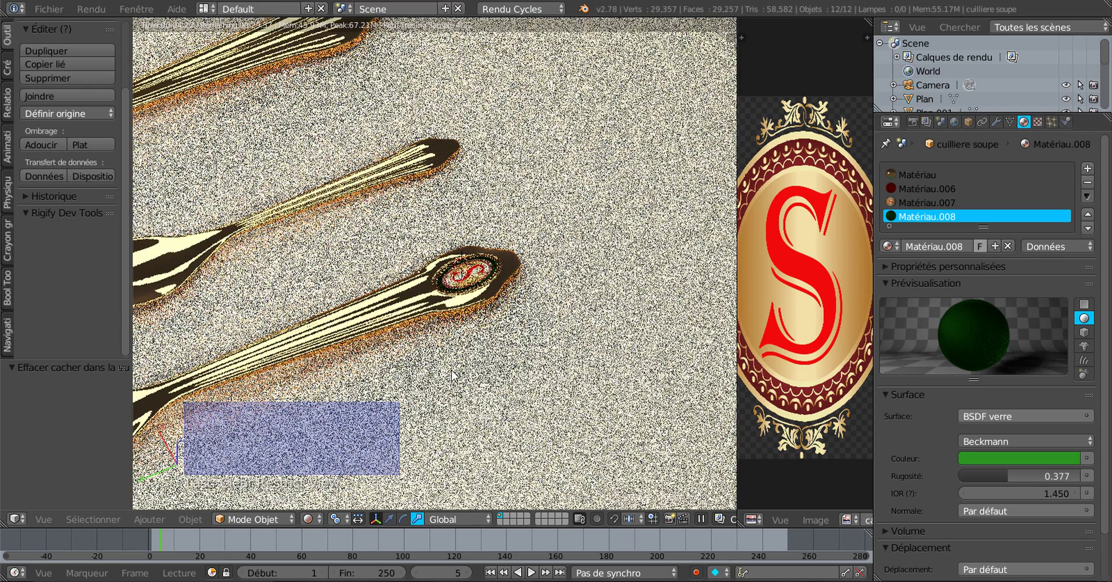
{"action": "scroll", "coordinate": [454, 375], "scroll_direction": "up", "scroll_amount": 5}
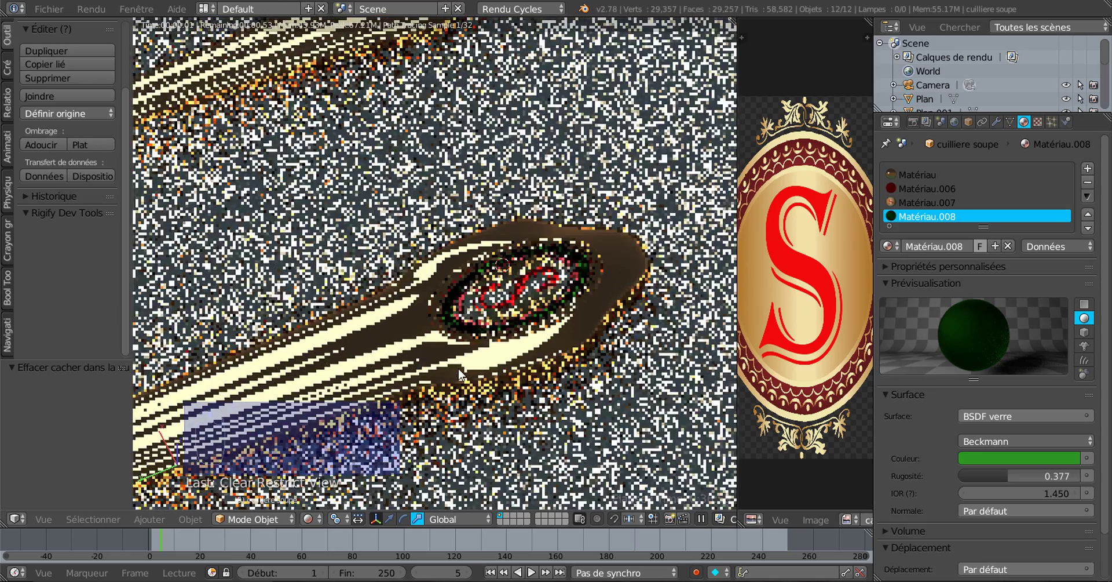